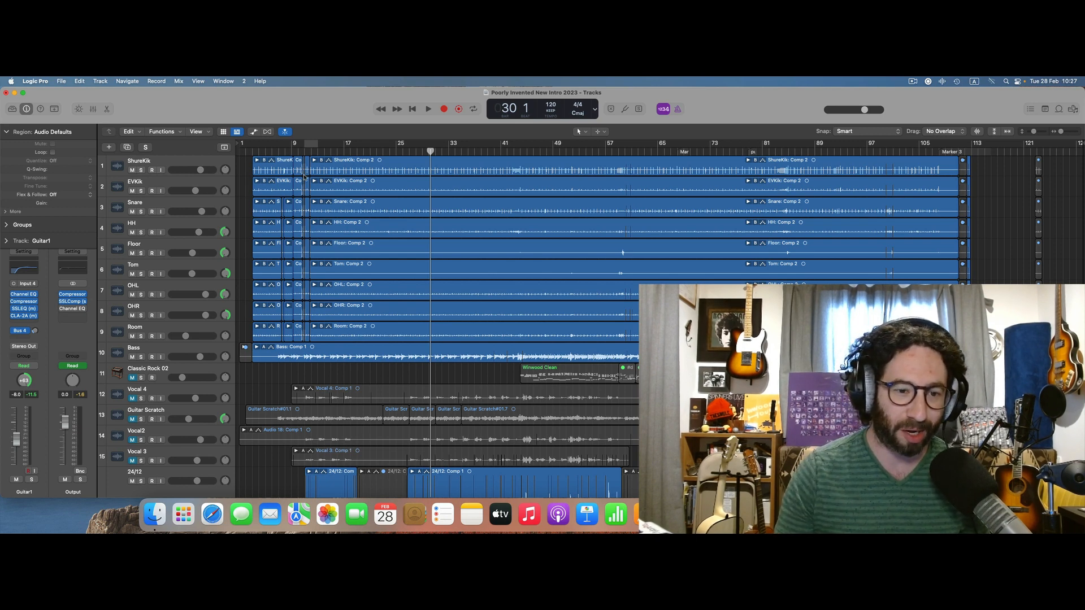
Place the playhead just before the first drum regions and examine how the tracks begin around bar 3.
scroll(303, 176, "down", 10)
scroll(304, 176, "up", 10)
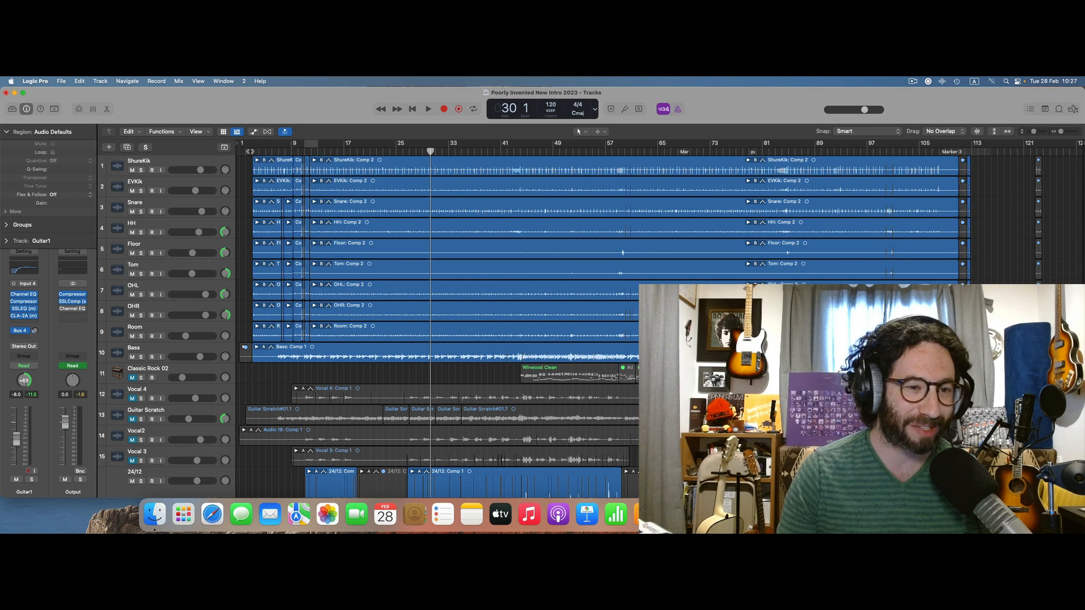
left_click(250, 152)
scroll(250, 151, "up", 10)
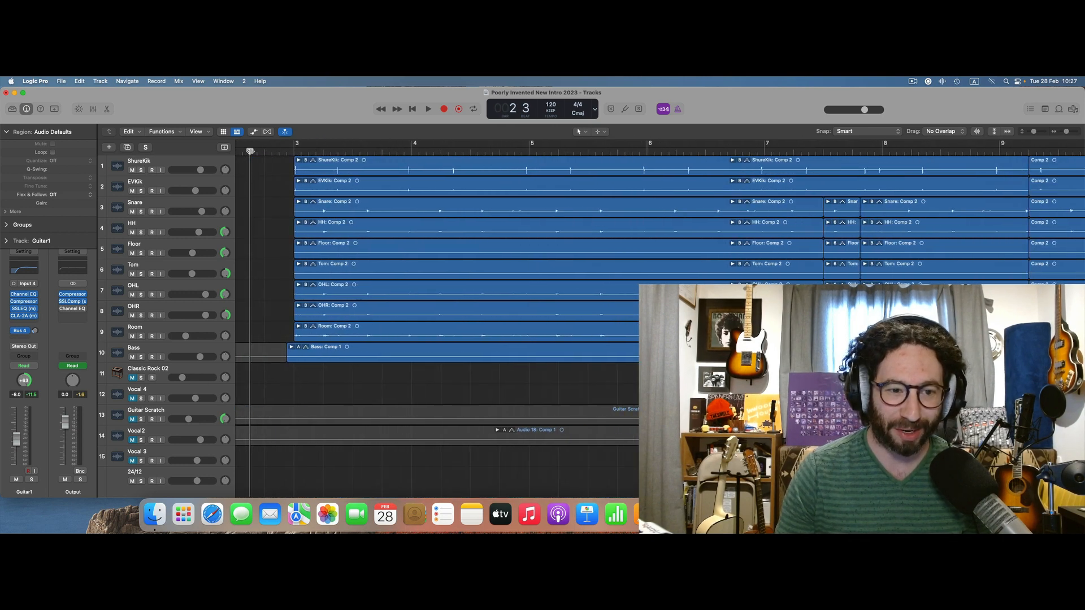
scroll(250, 151, "down", 10)
scroll(251, 151, "up", 10)
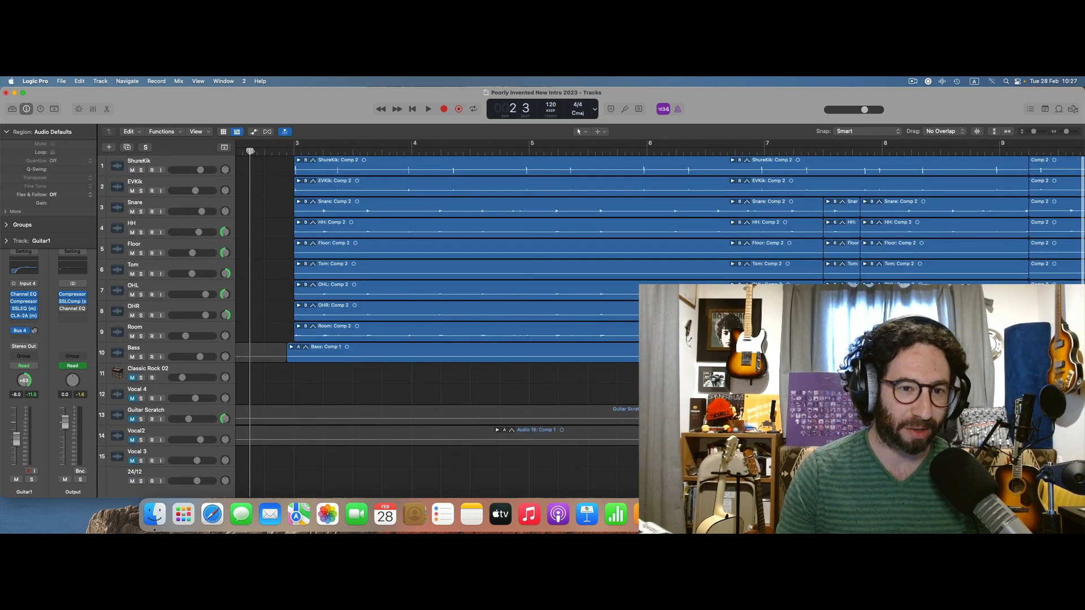
scroll(250, 152, "down", 10)
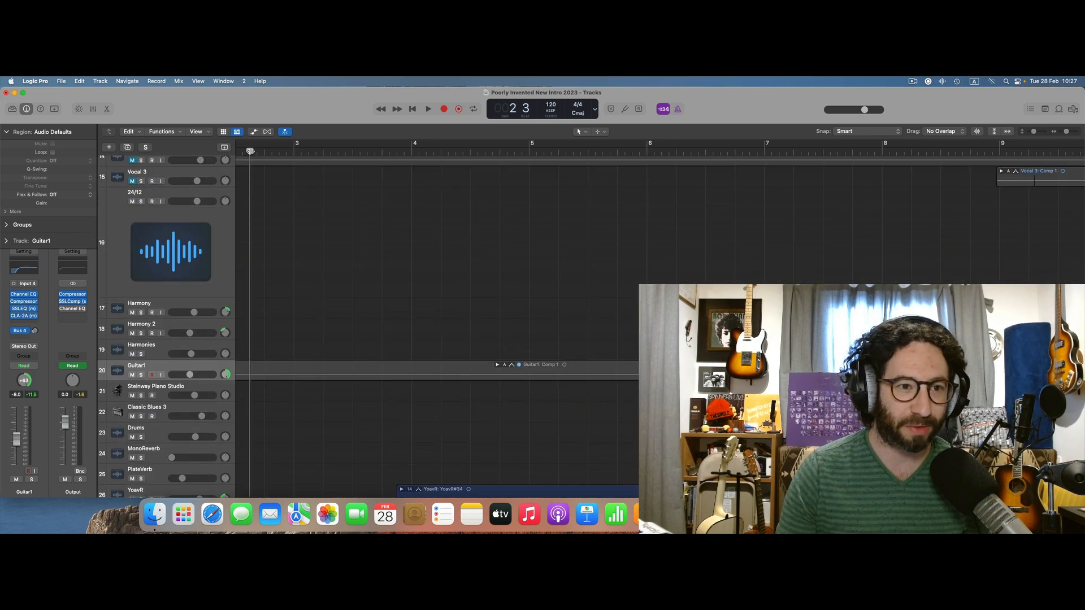
scroll(250, 151, "up", 10)
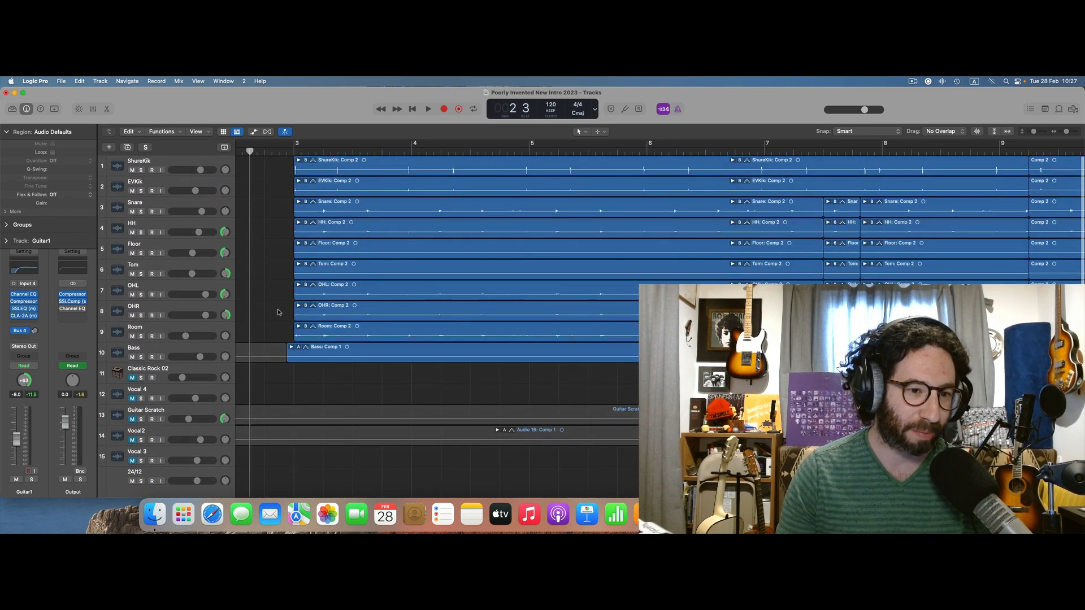
scroll(277, 296, "down", 10)
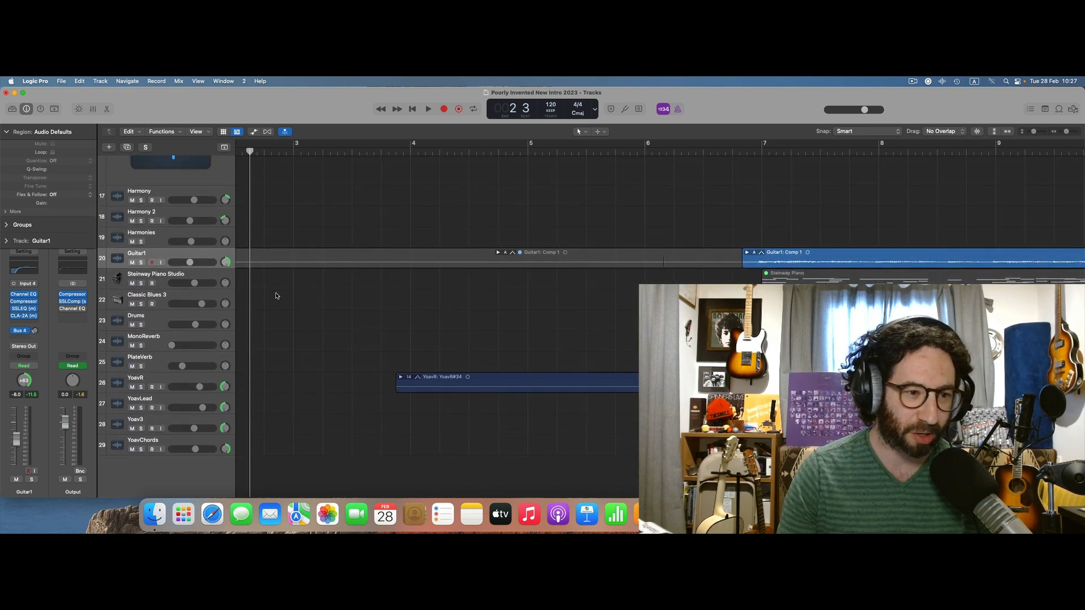
Review the whole song arrangement across all tracks, from the ShureKik drum track down to track 29.
key("super+Left")
key("super+Left")
key("super+Left")
key("super+Left")
key("super+Left")
key("super+Left")
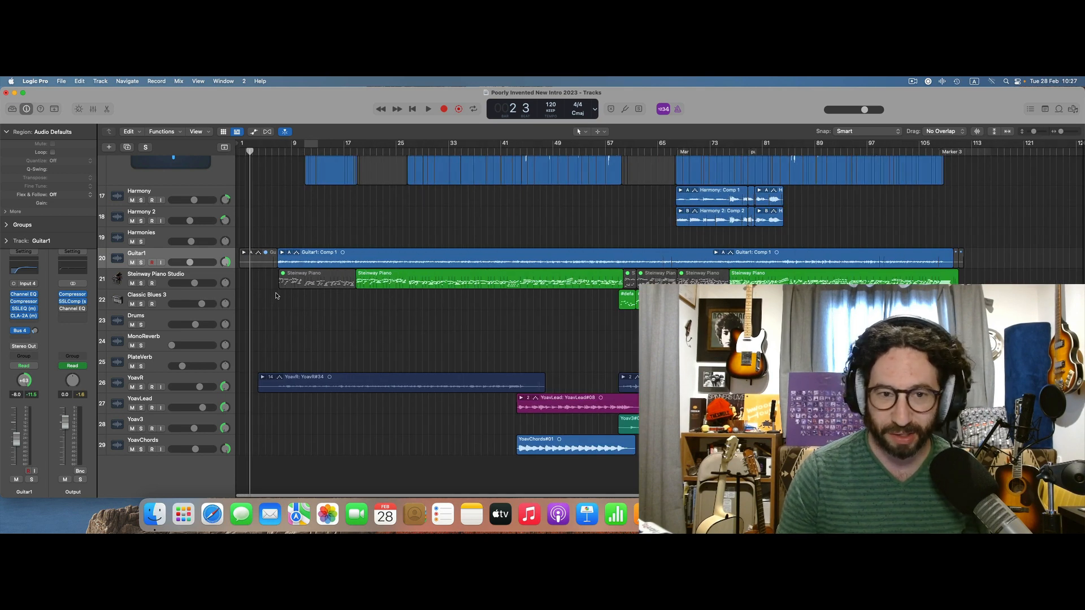
scroll(277, 295, "up", 10)
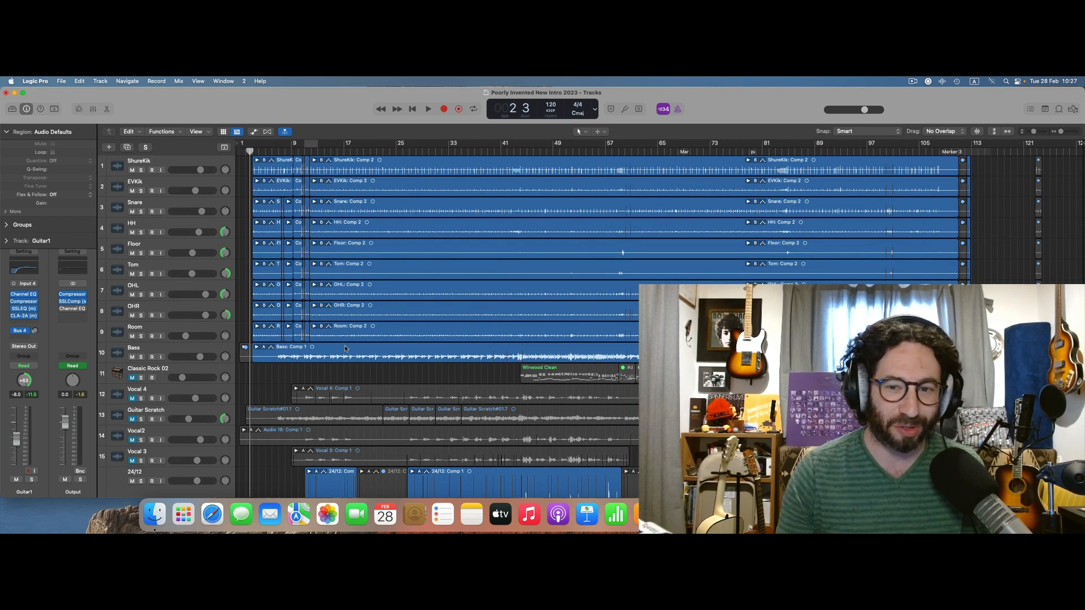
scroll(346, 349, "down", 10)
scroll(346, 349, "up", 10)
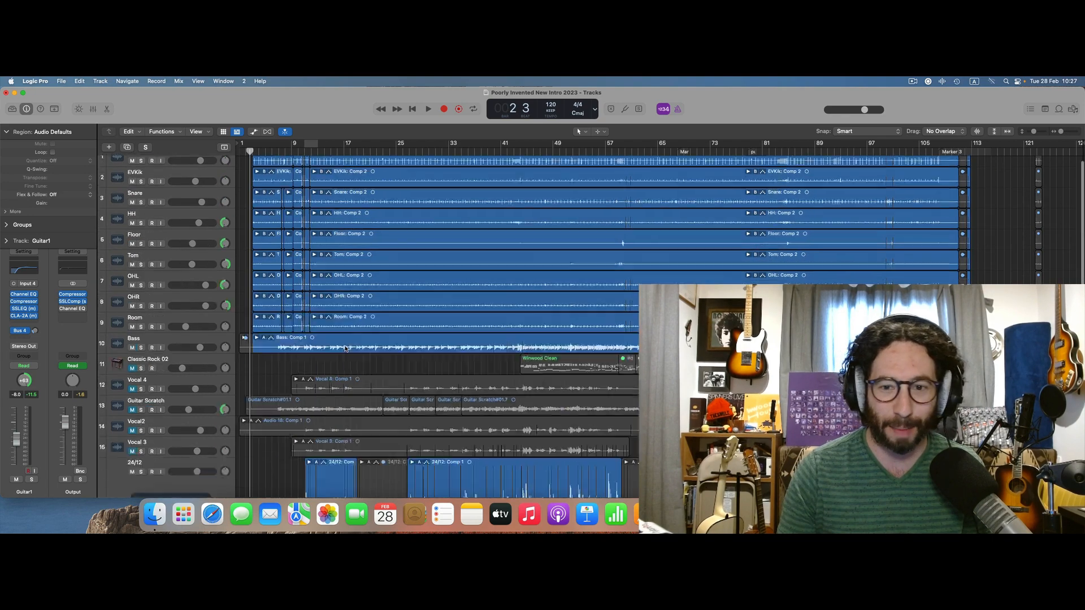
scroll(346, 348, "down", 10)
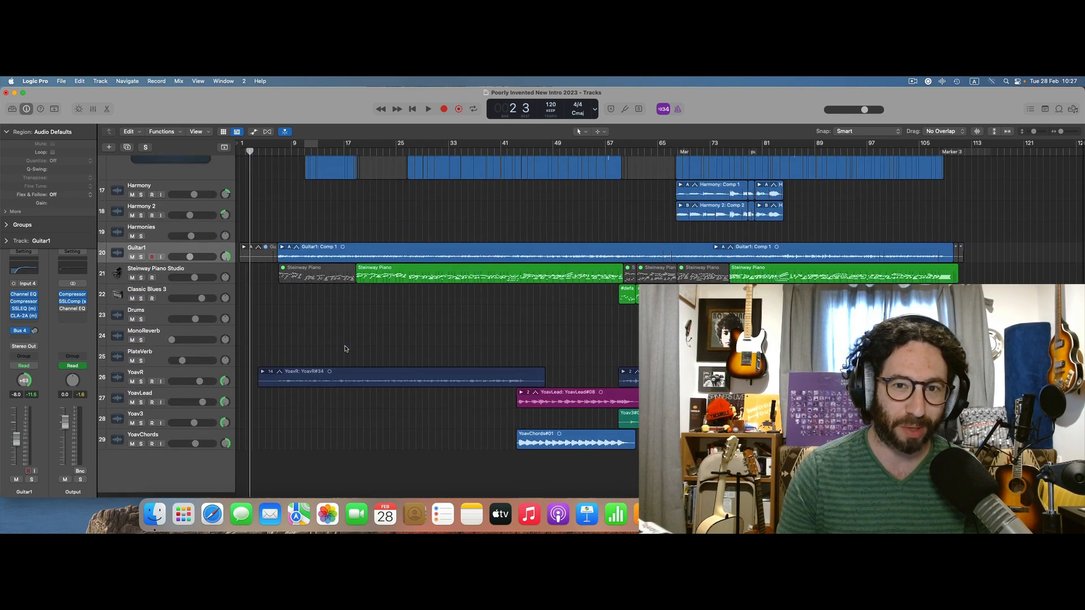
scroll(346, 348, "up", 10)
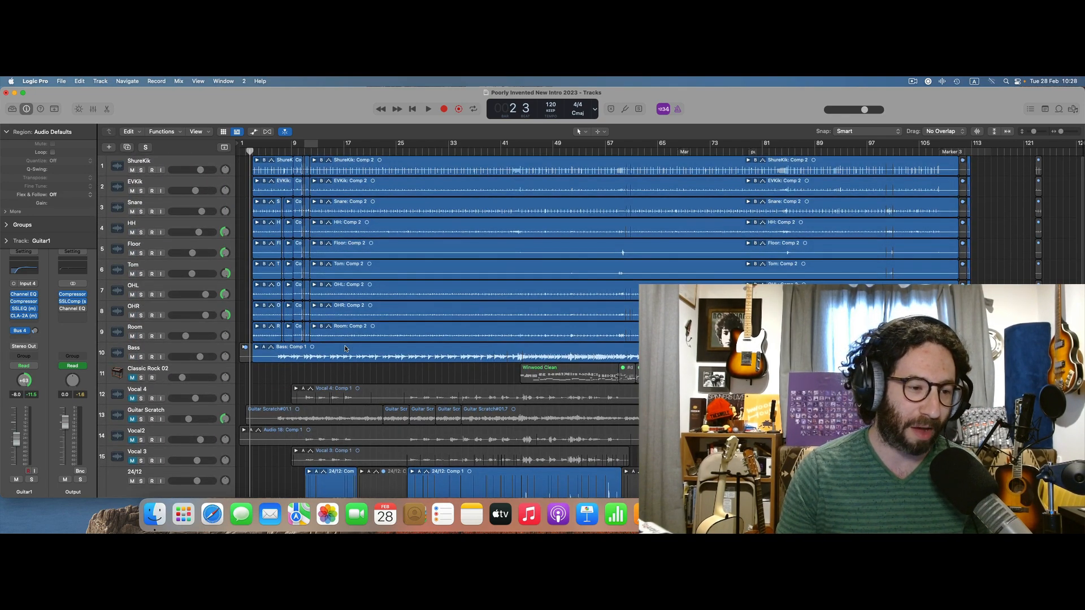
scroll(345, 349, "down", 5)
scroll(346, 349, "up", 5)
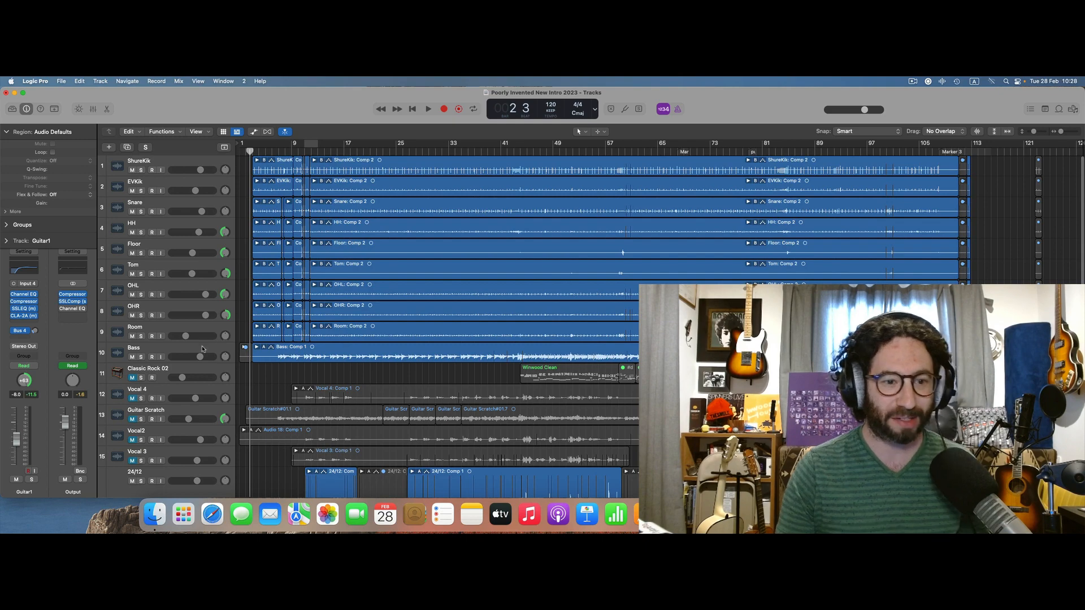
scroll(210, 345, "down", 3)
scroll(202, 348, "down", 3)
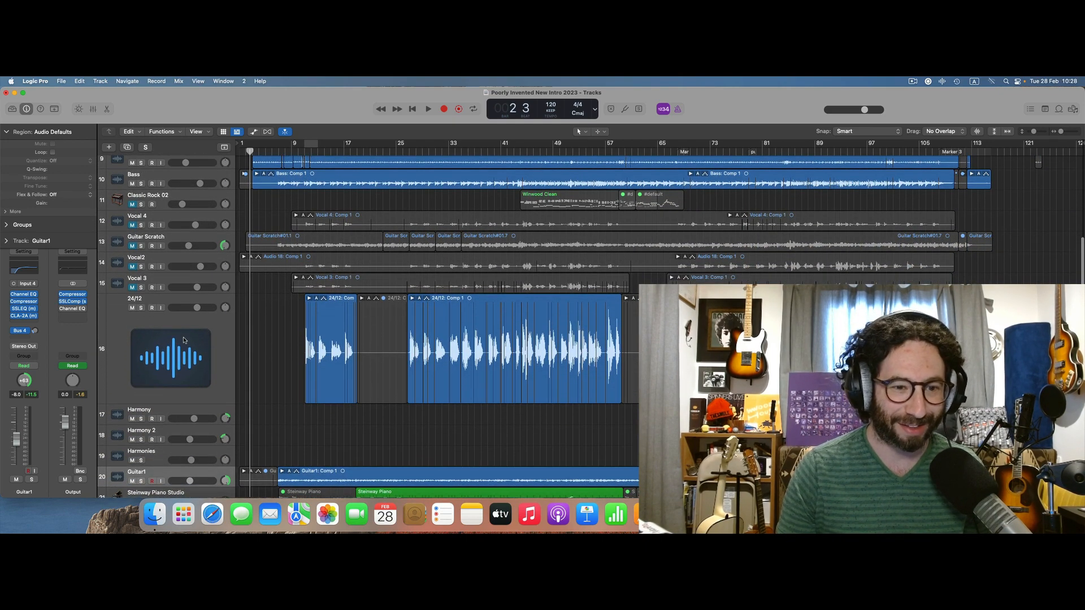
Select the 24/12 vocal track and step down through the harmony tracks to Guitar1 to view their channel strips.
left_click(183, 340)
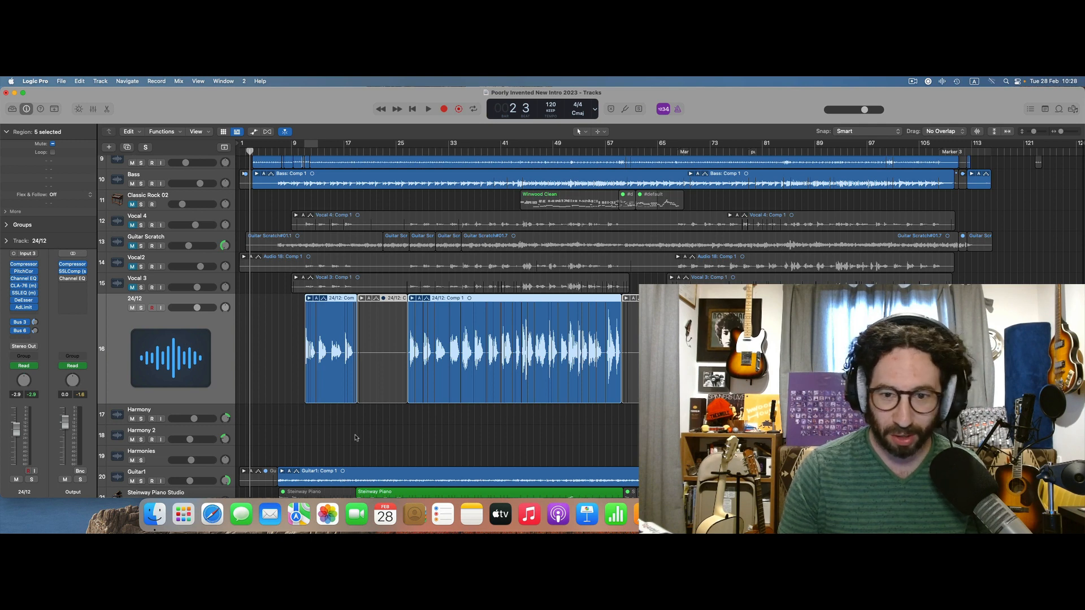
scroll(361, 427, "down", 2)
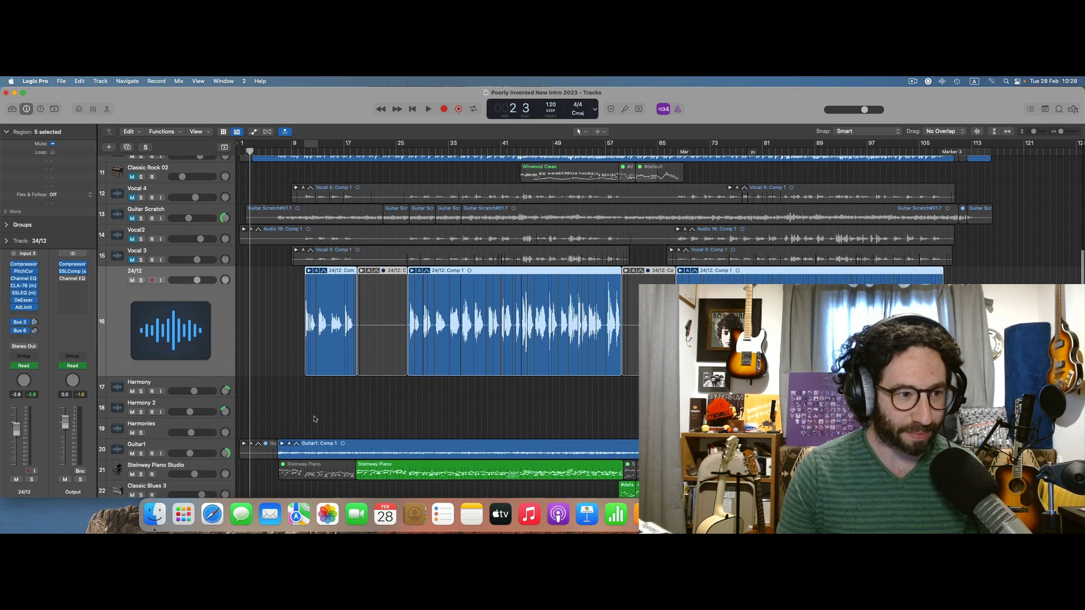
key("Down")
key("Down")
key("Down")
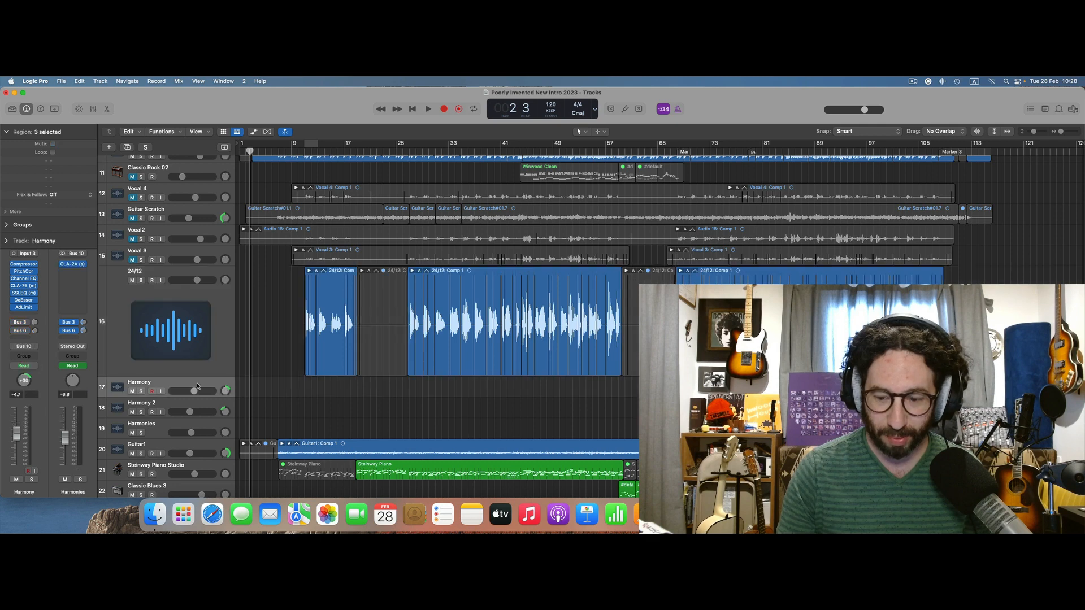
key("Down")
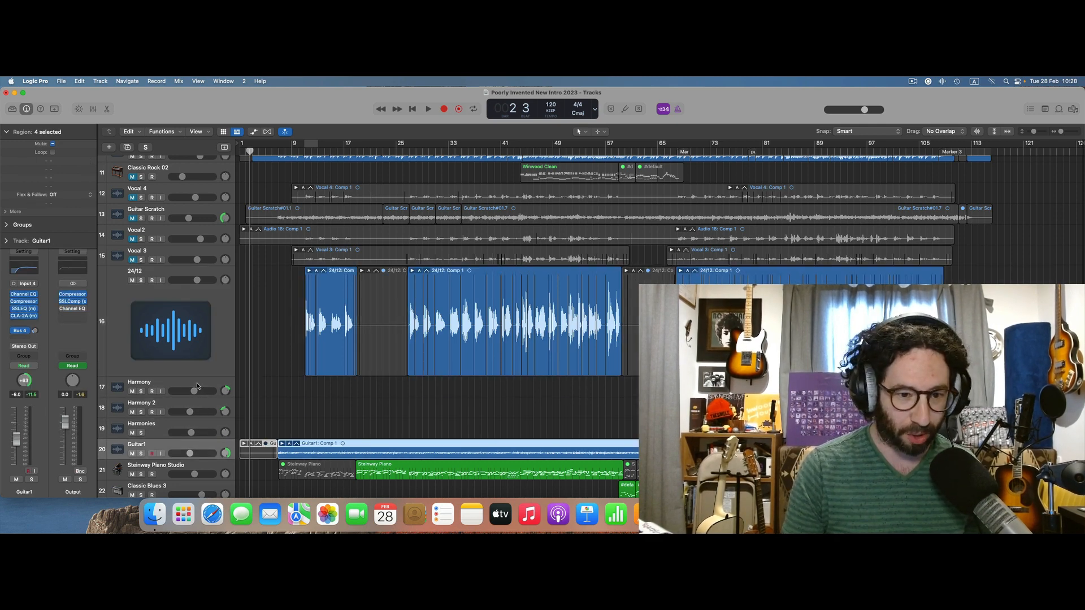
Audition the Guitar1 track soloed from bar 13, stopping playback and removing the solo after a short passage.
left_click(315, 412)
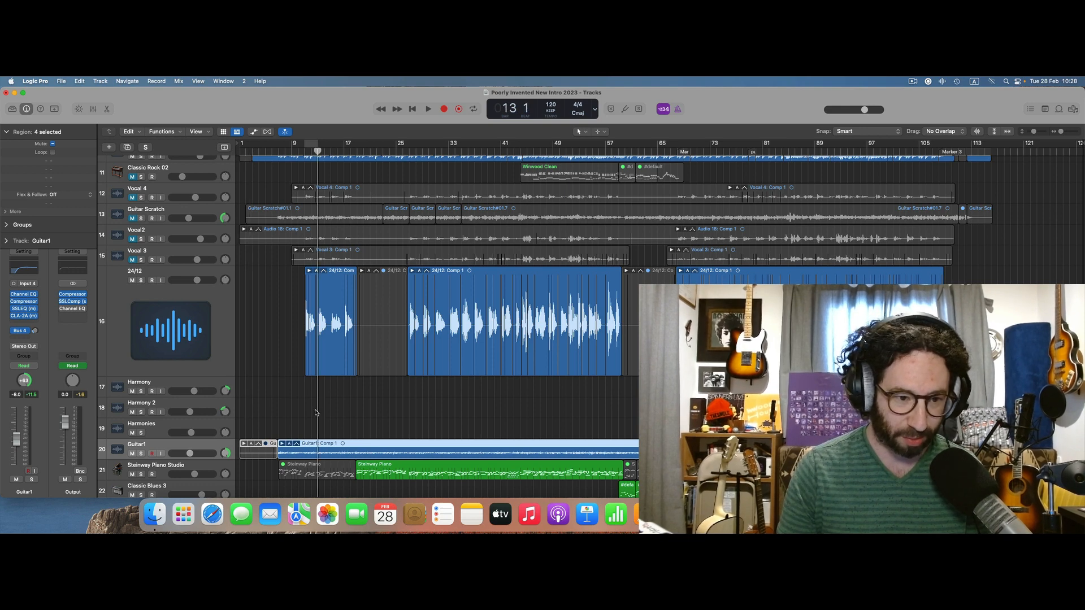
left_click(142, 454)
key("space")
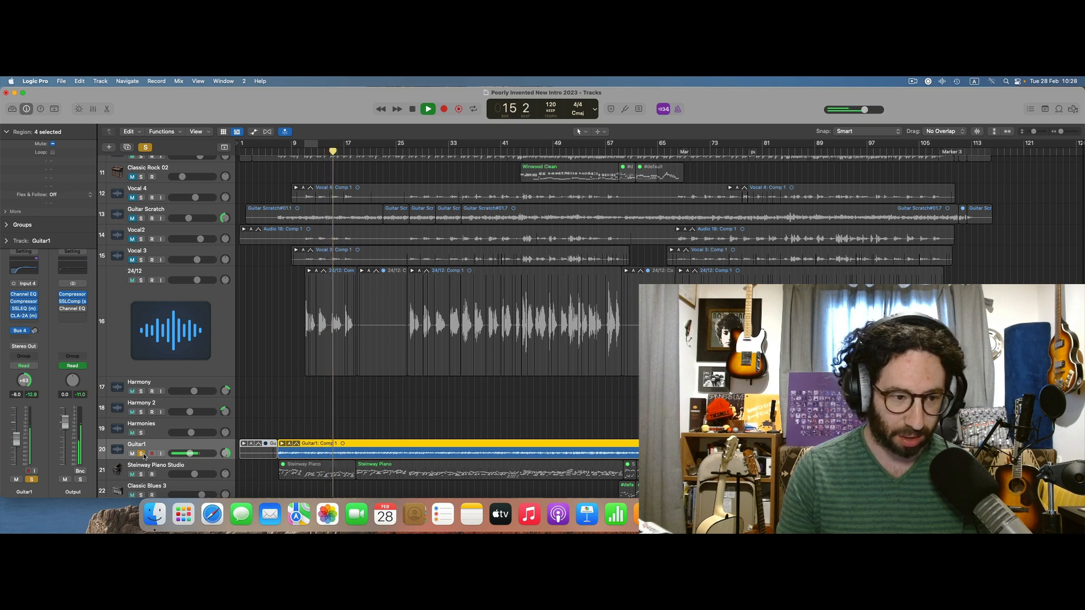
key("space")
left_click(142, 454)
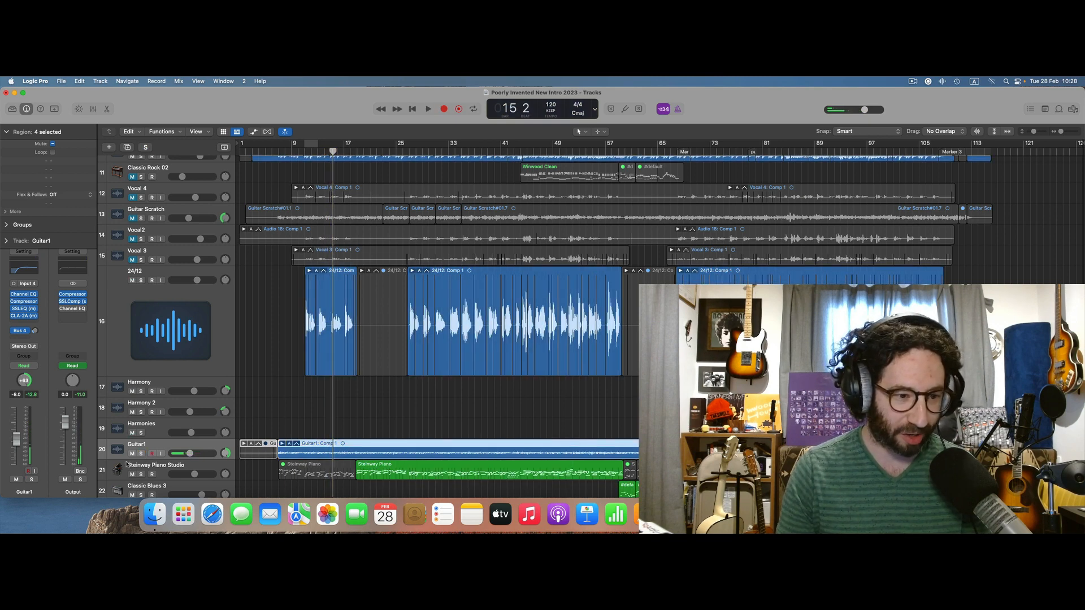
Select the Steinway Piano Studio, Classic Blues 3, Drums, MonoReverb and PlateVerb tracks in turn to view their channel strips.
scroll(115, 474, "down", 3)
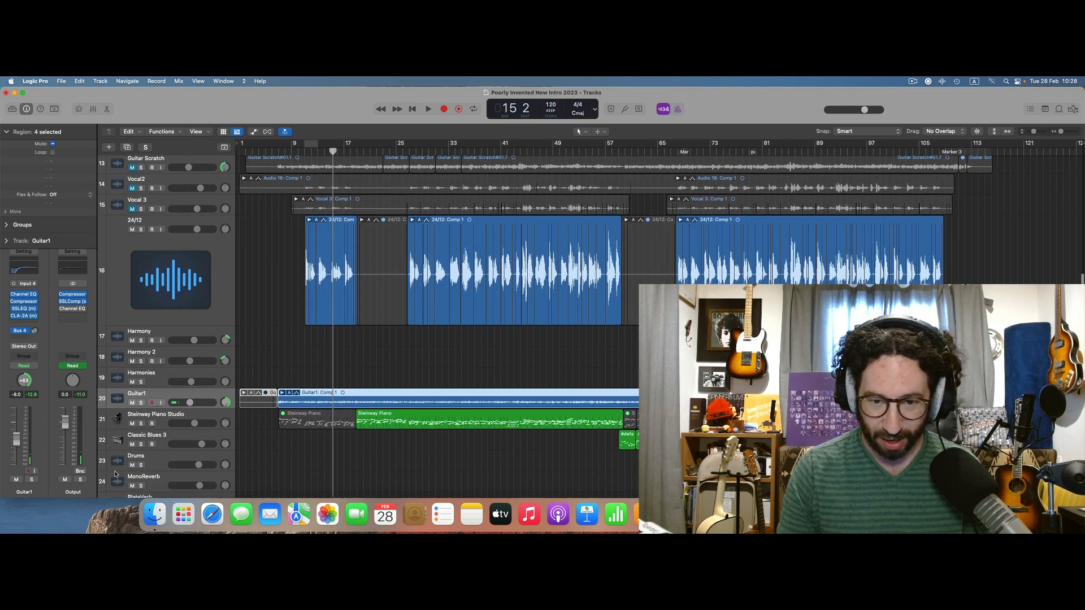
left_click(118, 421)
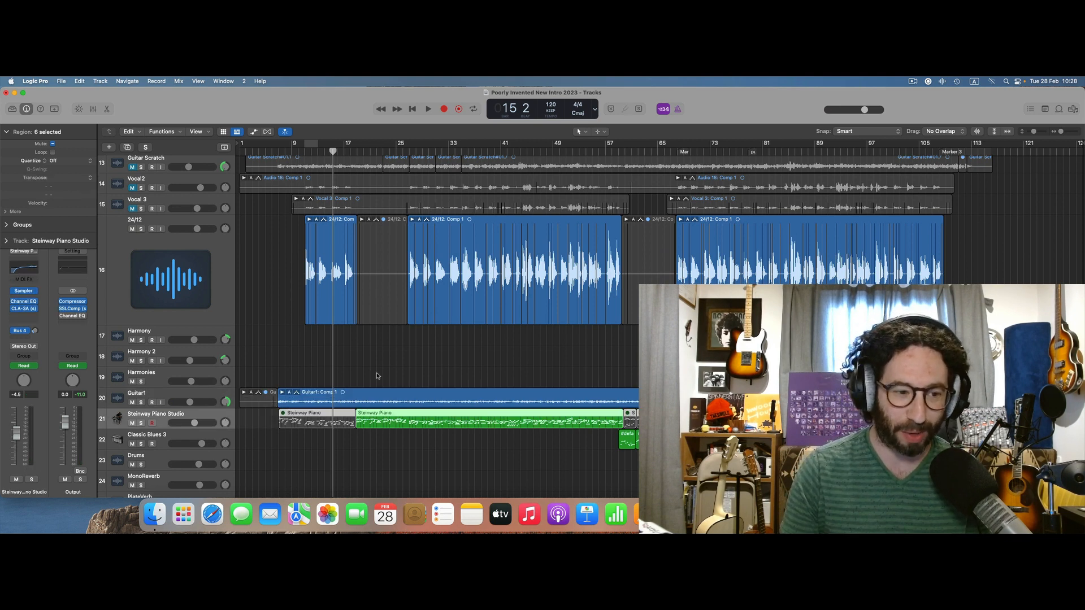
left_click(123, 439)
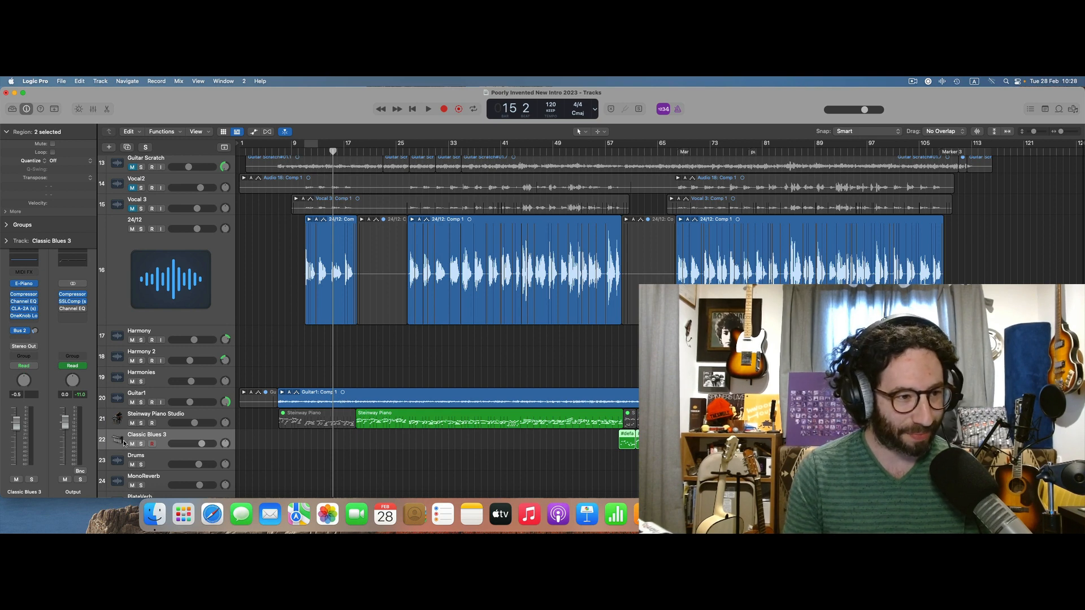
key("Down")
key("Down")
key("Down")
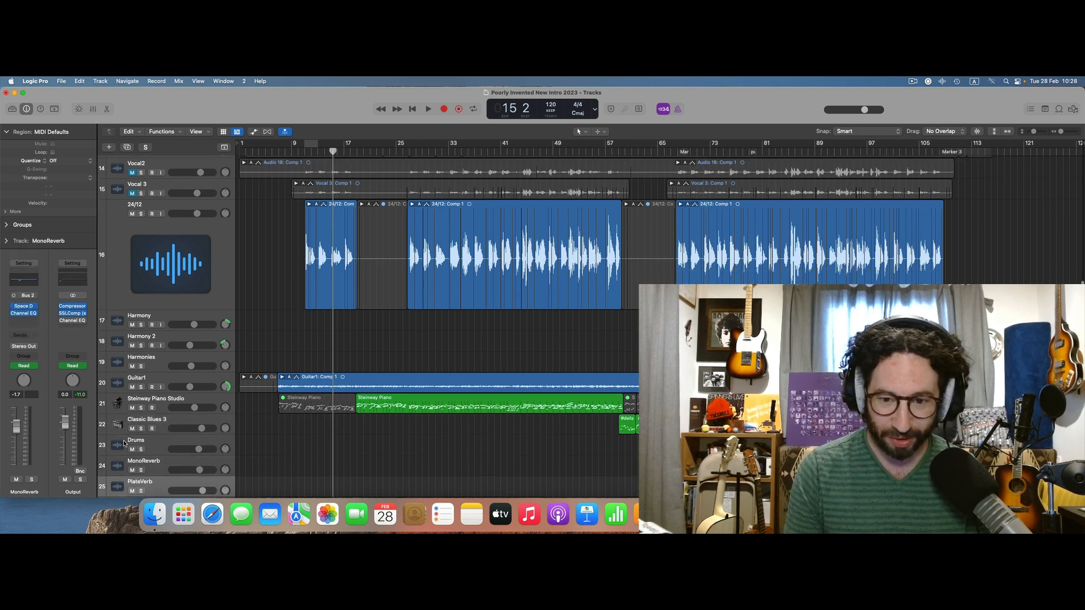
scroll(123, 440, "down", 5)
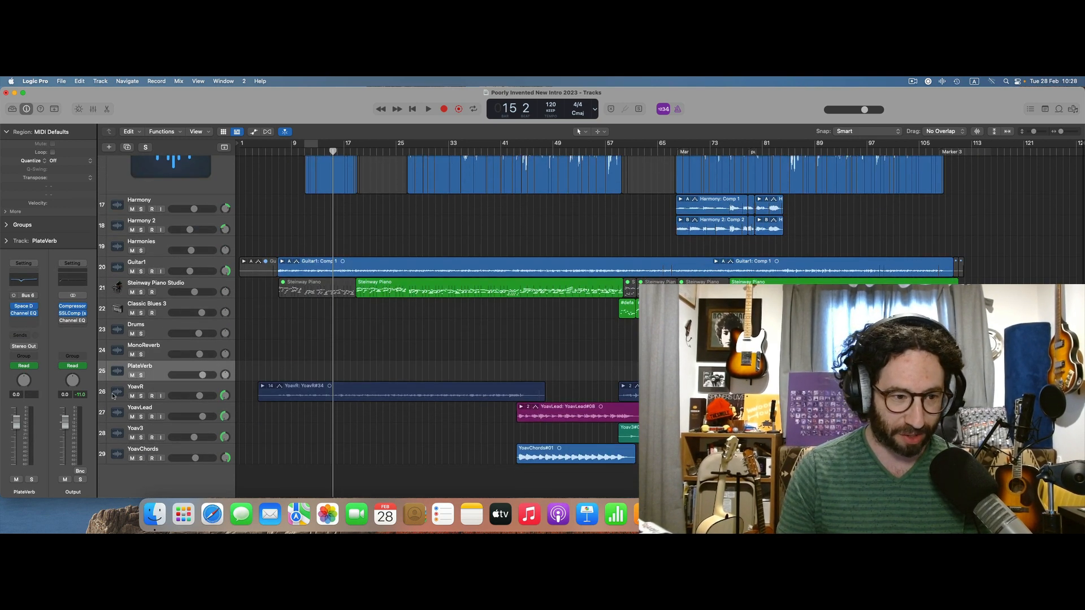
Audition track 26 soloed from the current playhead position, stopping playback and removing the solo after a few bars.
left_click(113, 396)
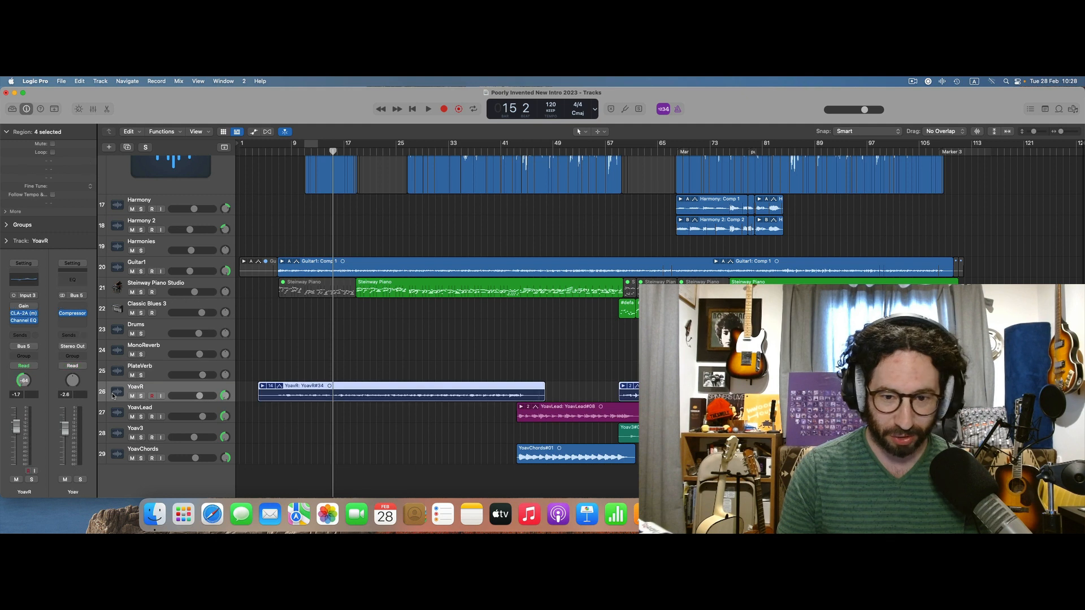
left_click(141, 396)
key("space")
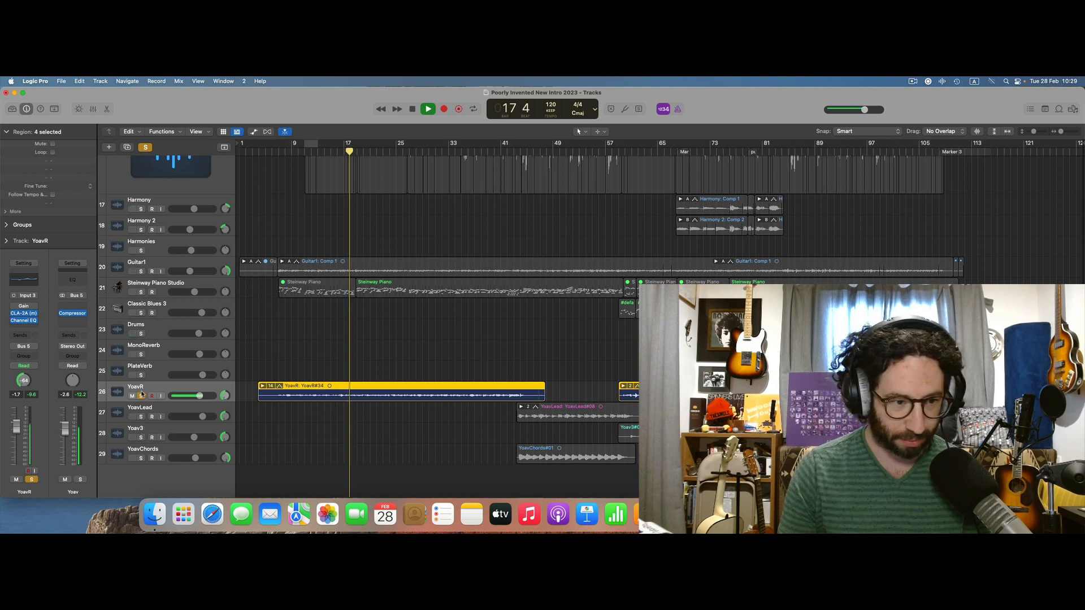
key("space")
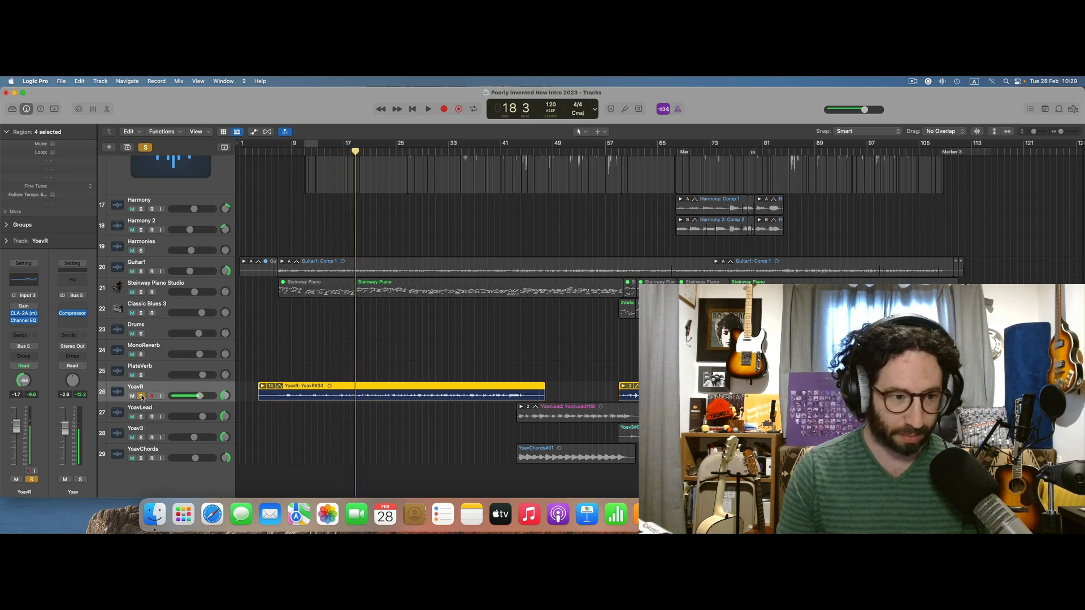
left_click(142, 397)
Play the full mix from just before bar 3 with the timeline enlarged, and stop playback in bar 20.
scroll(587, 222, "up", 10)
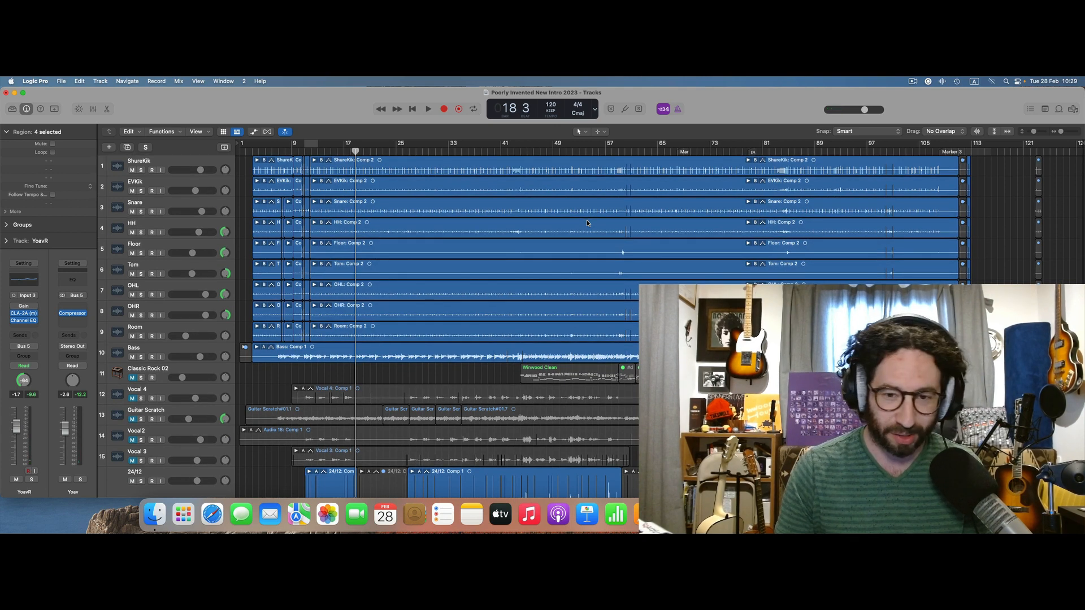
scroll(586, 222, "left", 2)
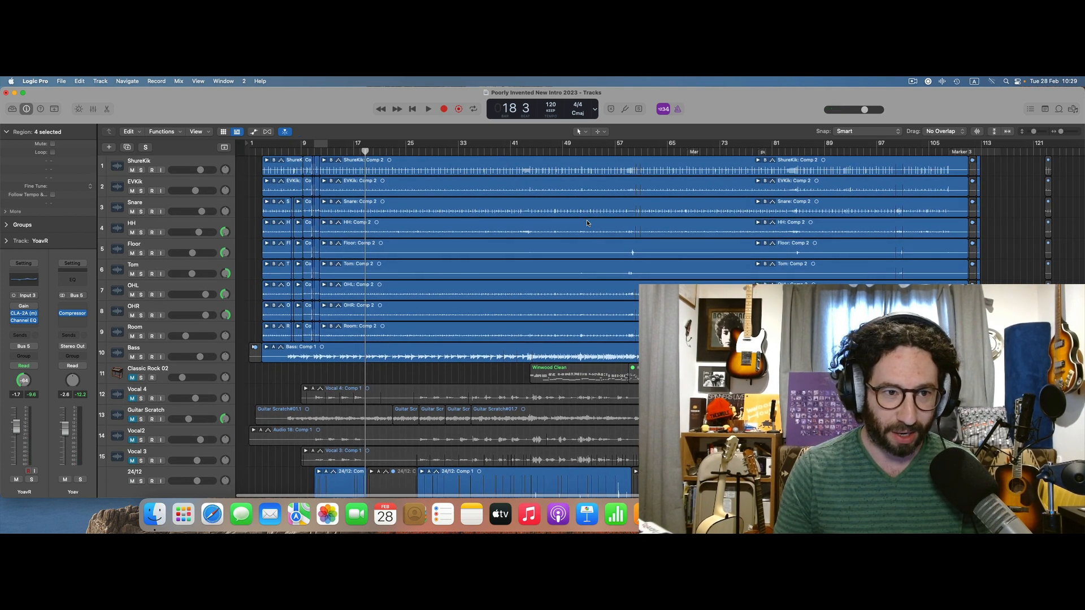
left_click(251, 151)
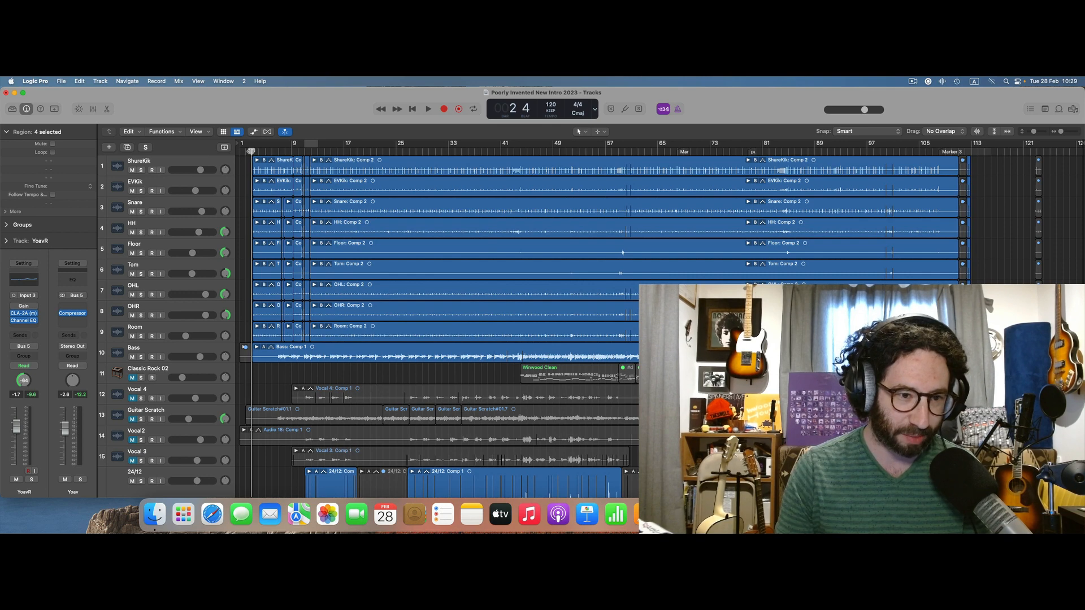
key("super+Right")
key("super+Right")
key("super+Right")
key("space")
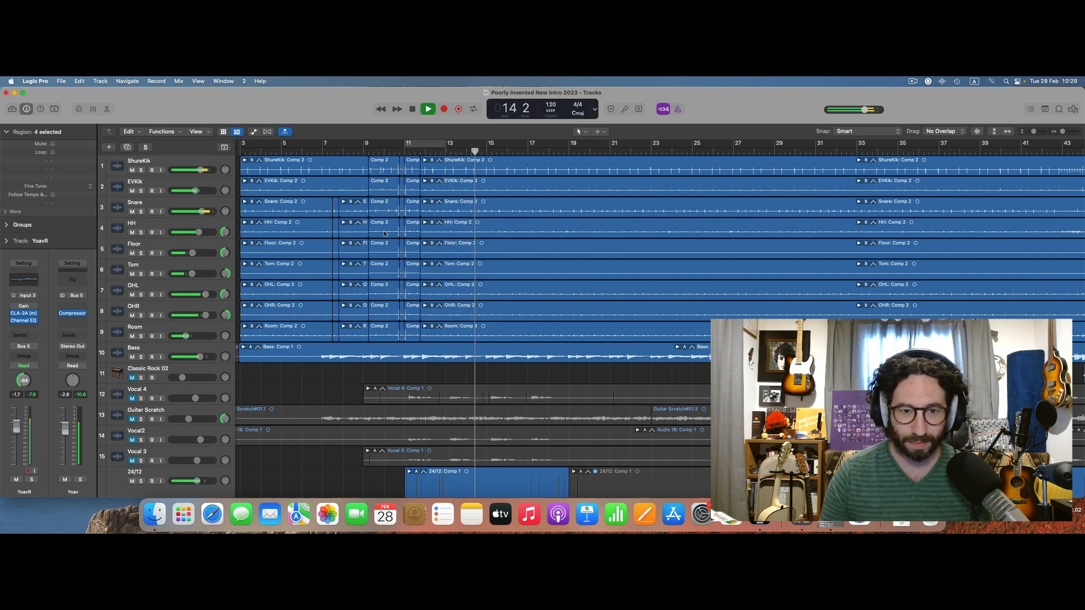
scroll(384, 233, "down", 9)
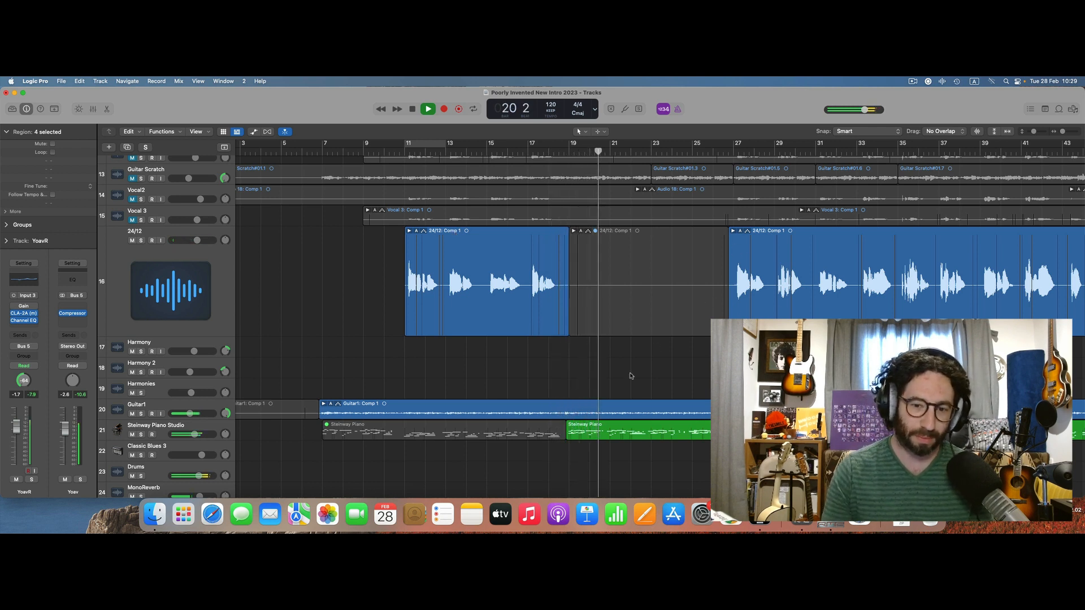
key("space")
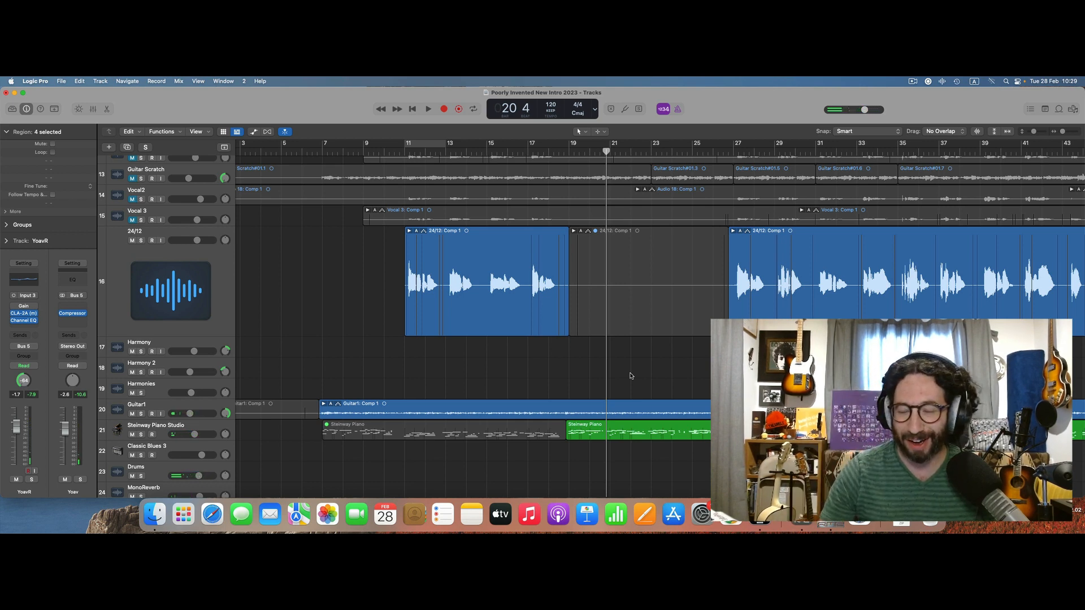
scroll(630, 376, "up", 10)
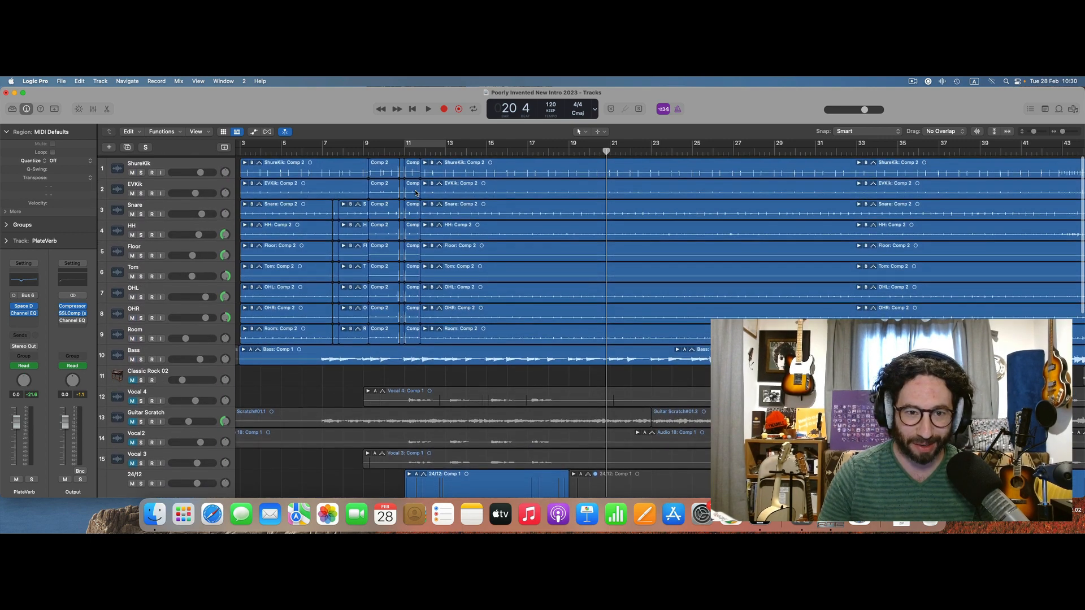
Select the ShureKik track and show the mixer, bringing the bus channel strips into view.
scroll(415, 193, "down", 1)
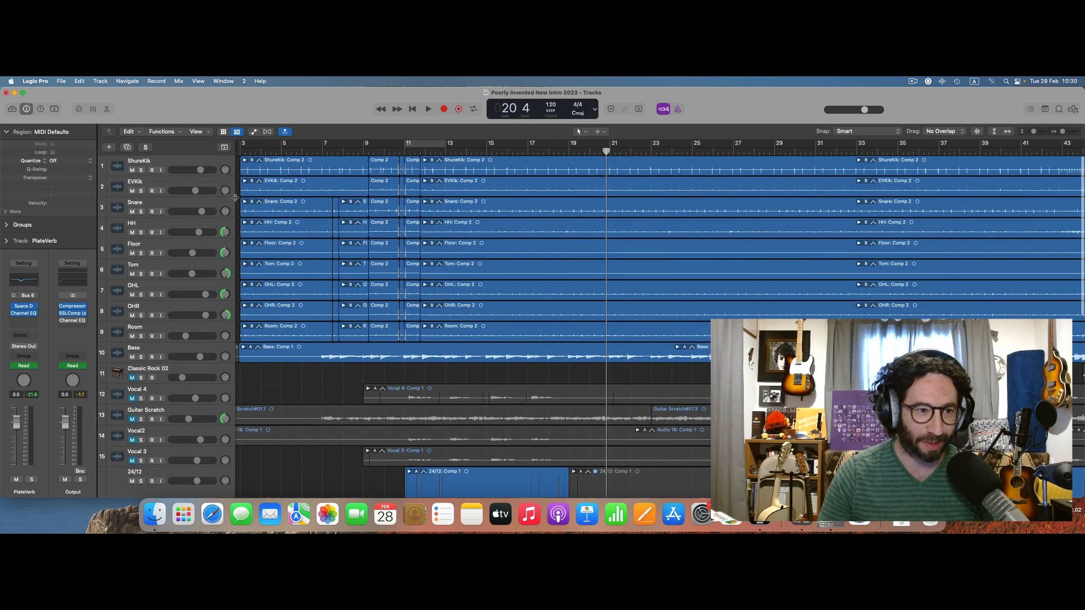
left_click(168, 163)
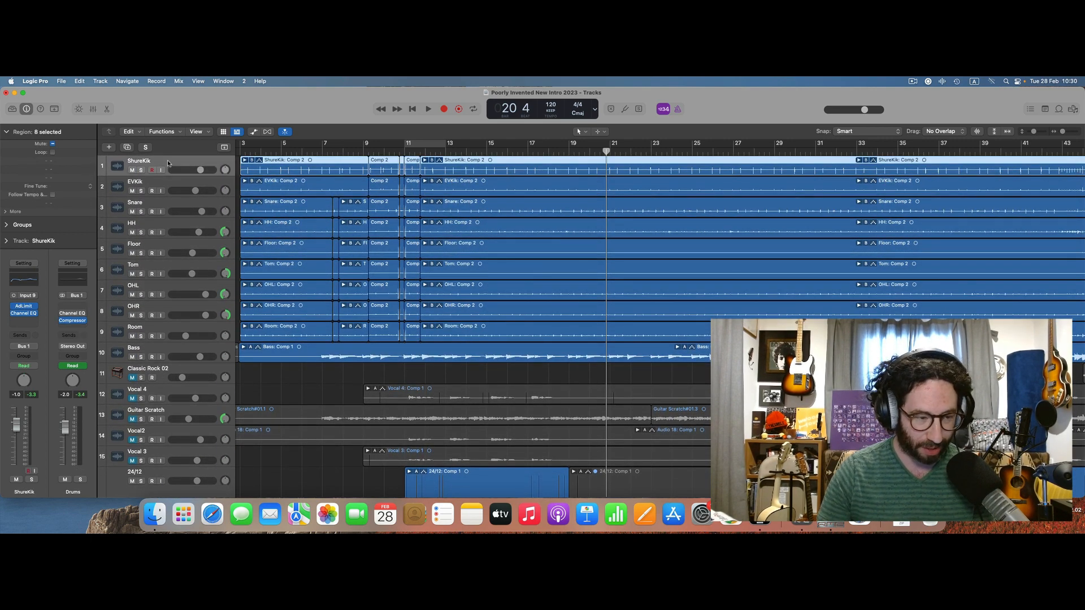
key("x")
scroll(513, 336, "right", 2)
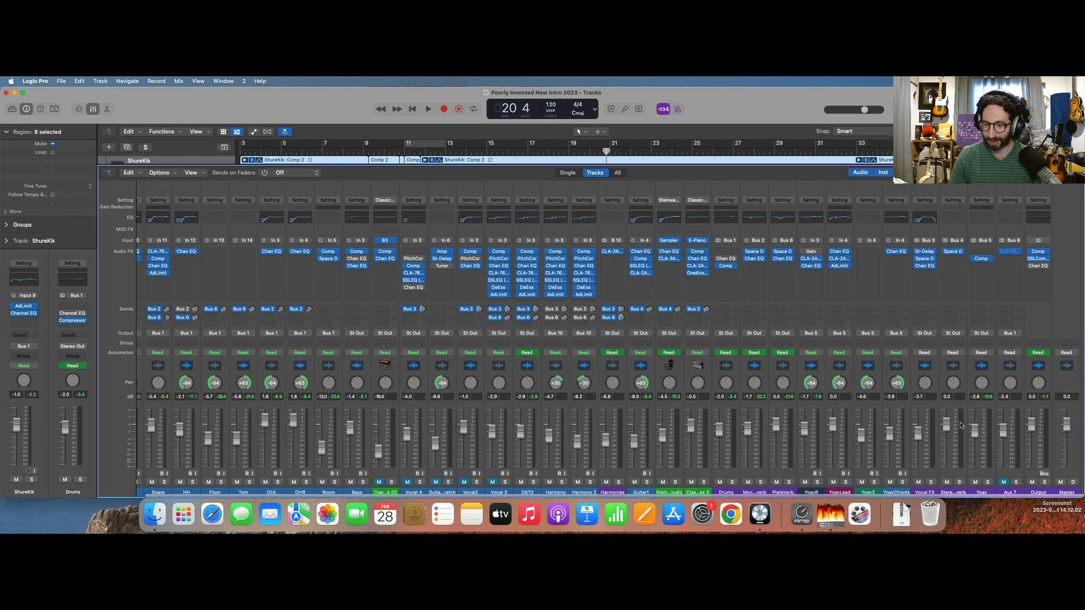
Audition the Drums bus soloed from bar 20, stopping playback in bar 24 and removing the solo.
left_click(735, 482)
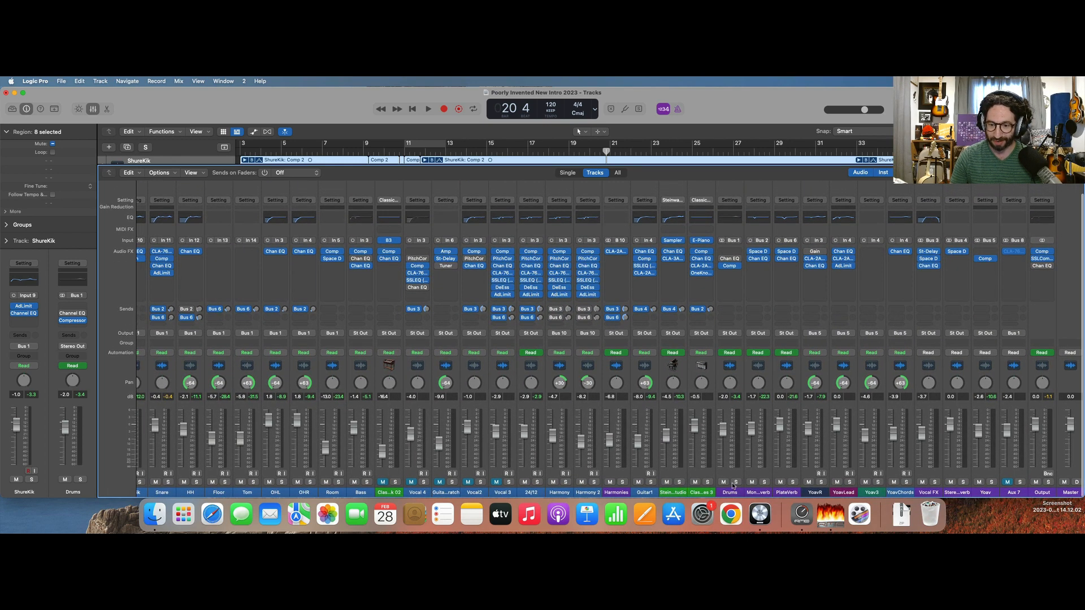
key("space")
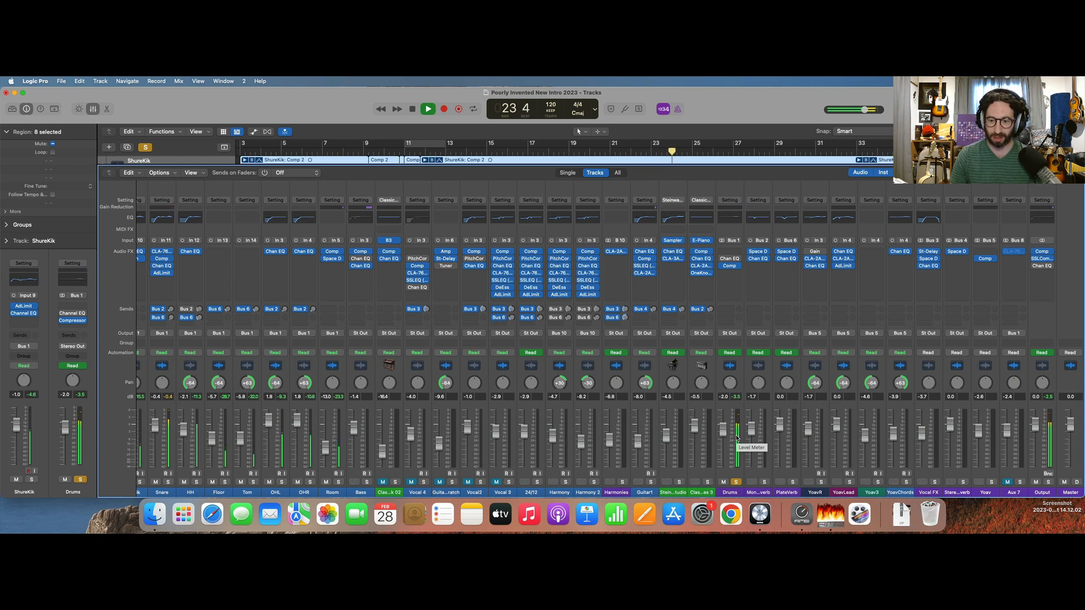
key("space")
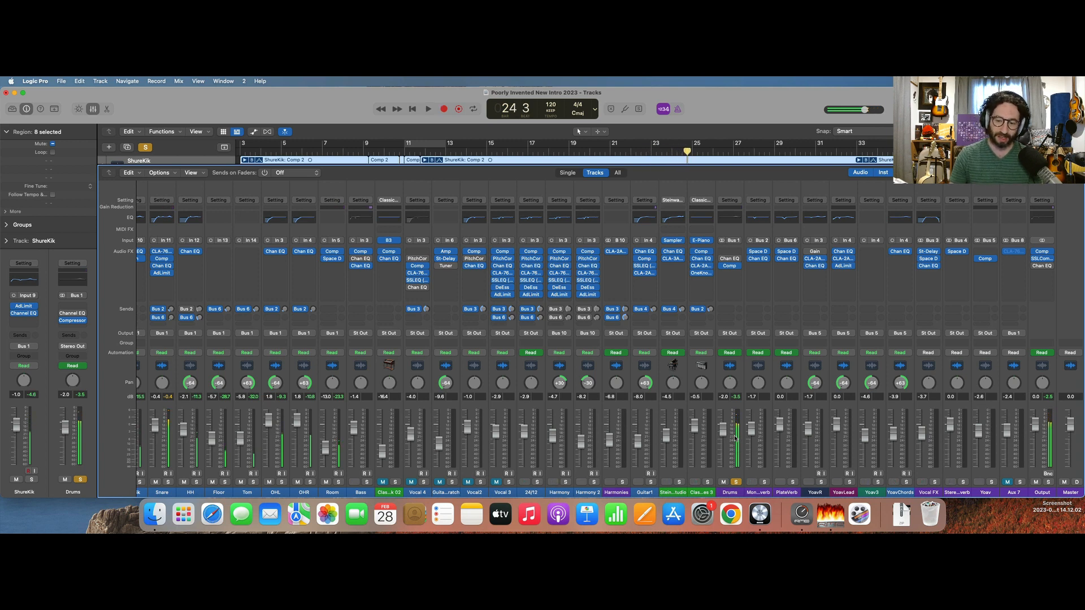
left_click(737, 482)
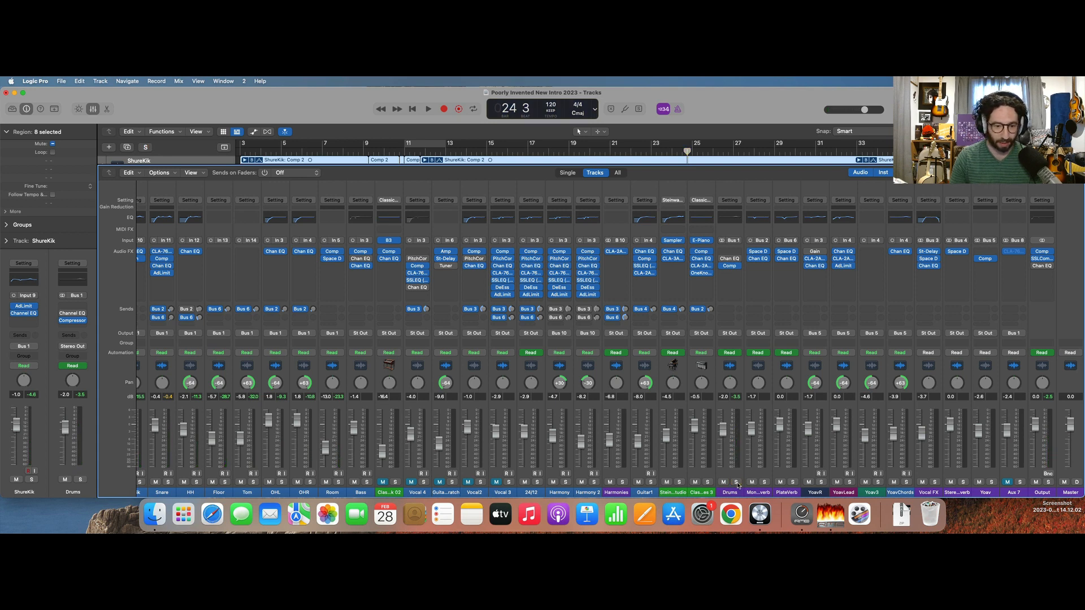
Audition the Bass track soloed from bar 24, adding the Drums bus to the solo during playback, and stop and clear all solos at bar 32.
left_click(365, 482)
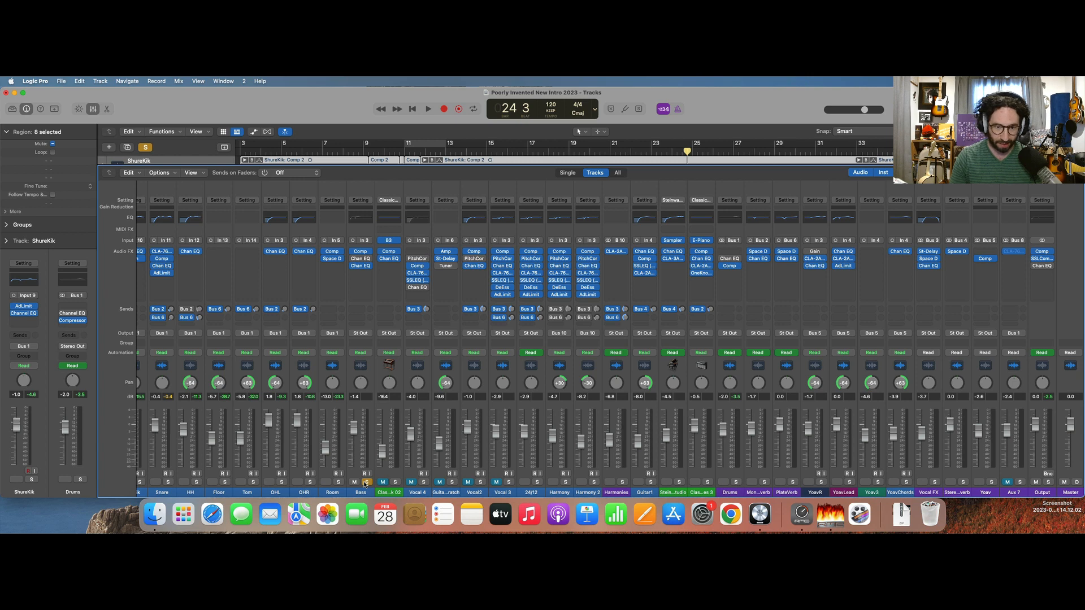
key("space")
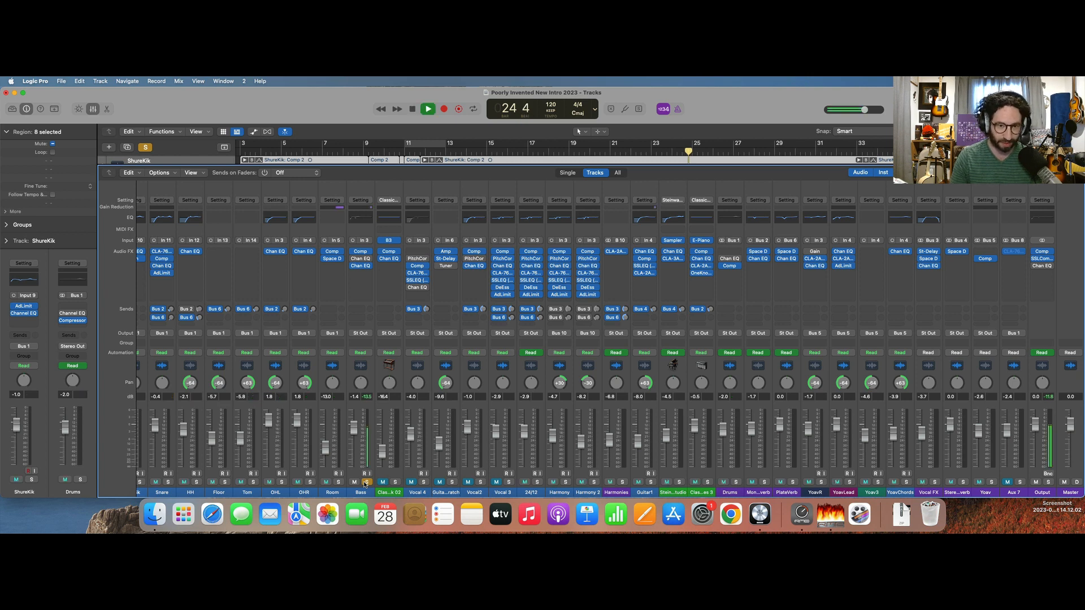
key("x")
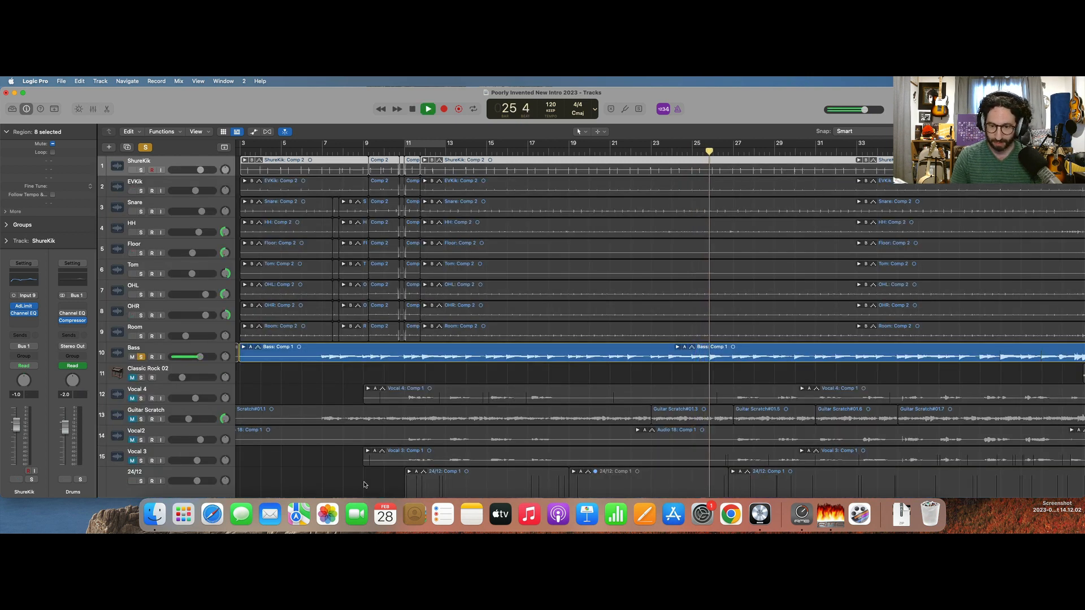
key("x")
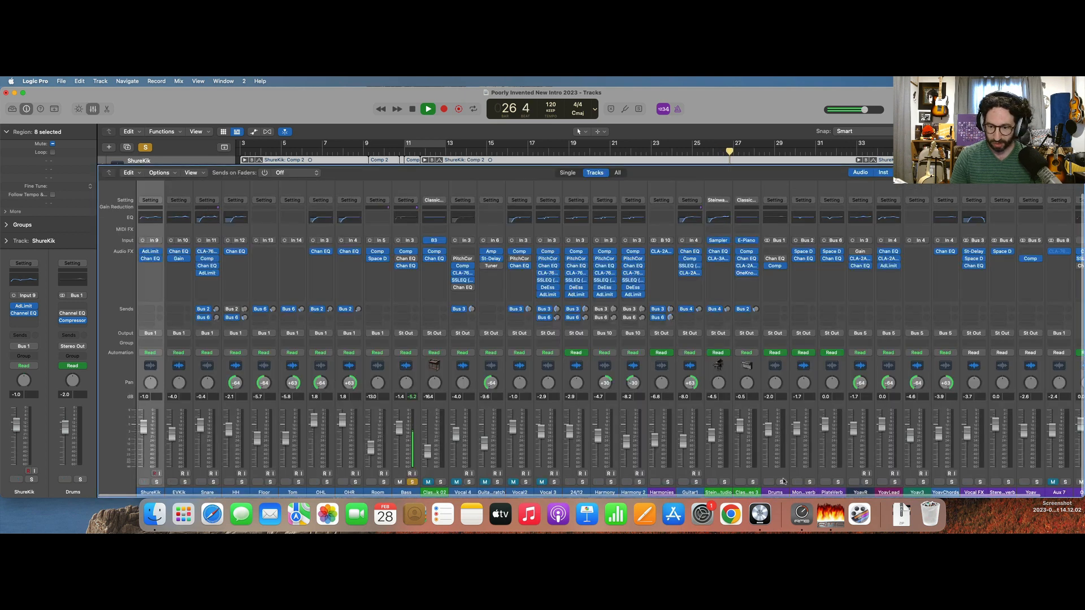
left_click(781, 482)
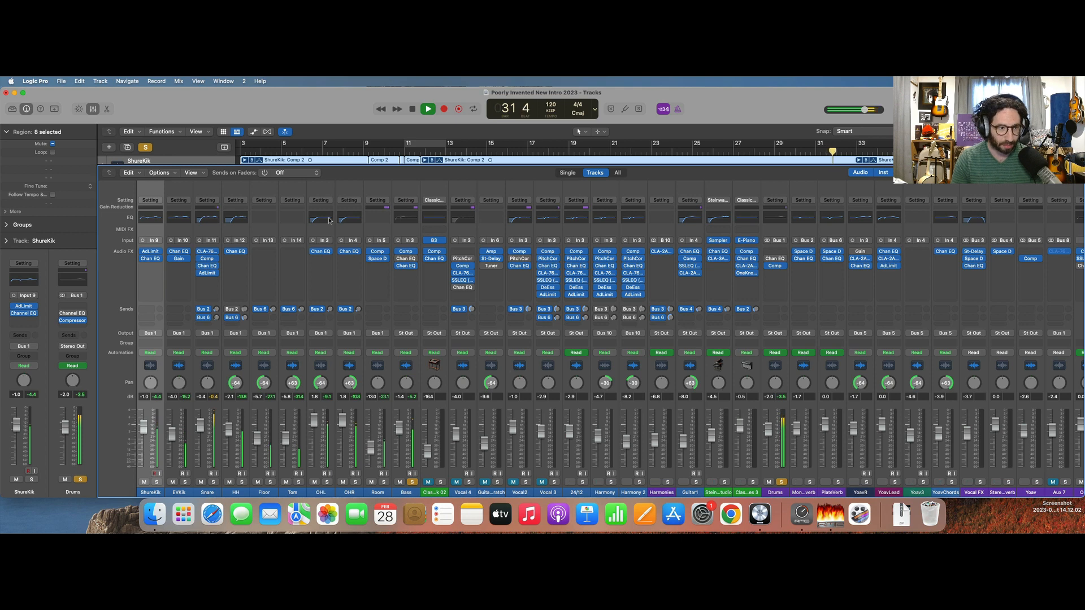
key("space")
left_click(147, 148)
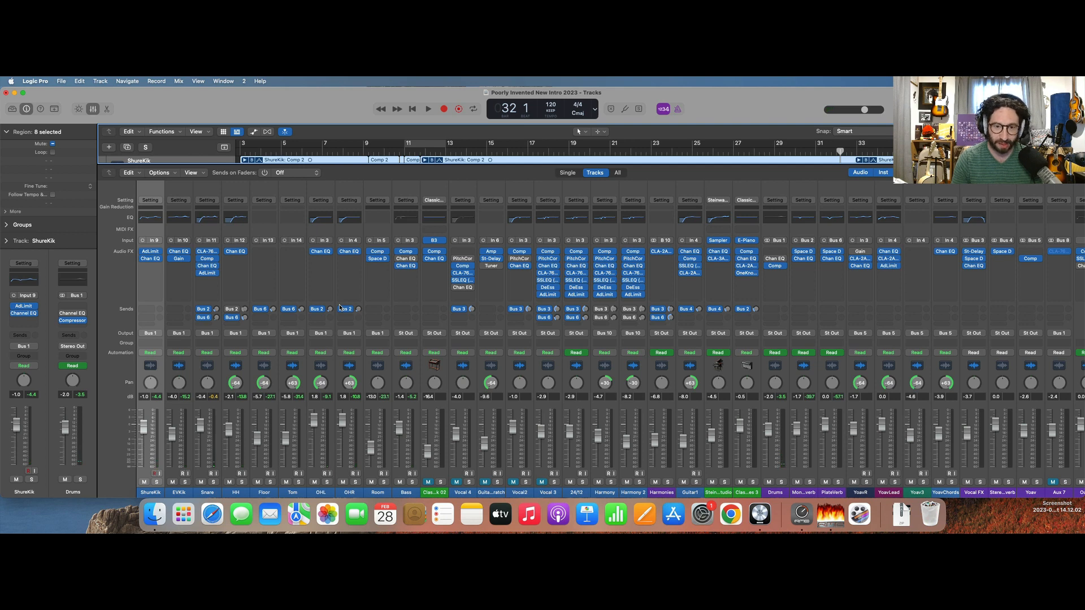
Hide the mixer and color all nine drum tracks, ShureKik through Room, and their regions bright red.
key("x")
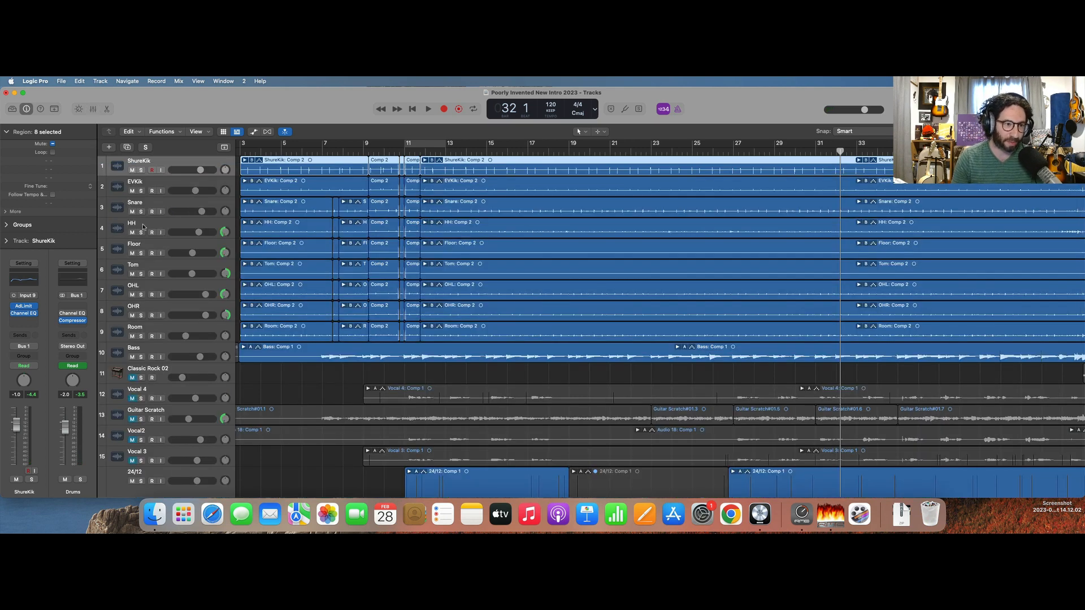
left_click(116, 189, "shift")
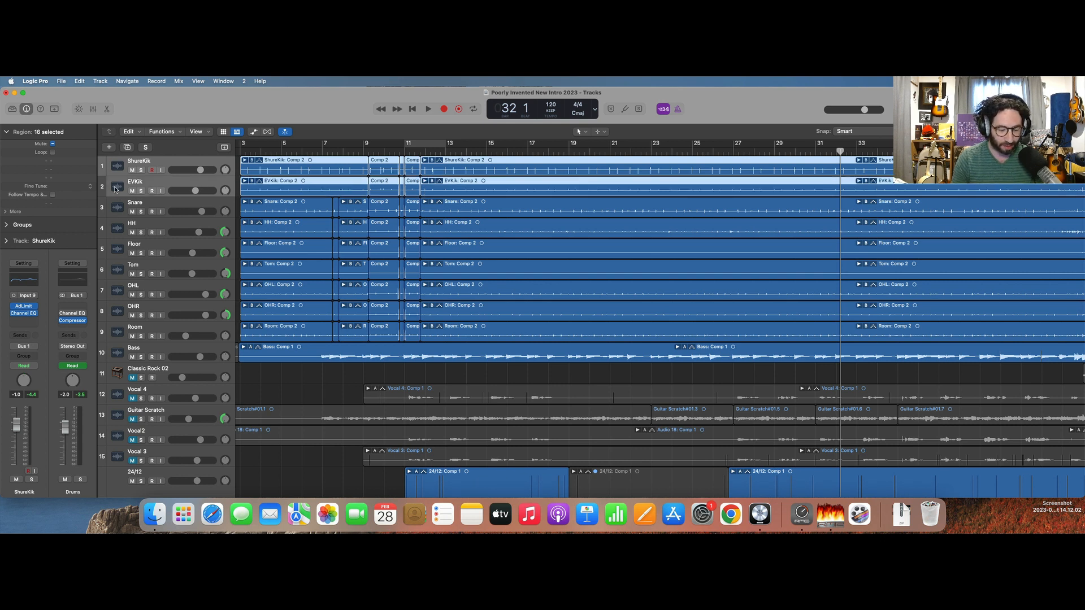
left_click(120, 338, "shift")
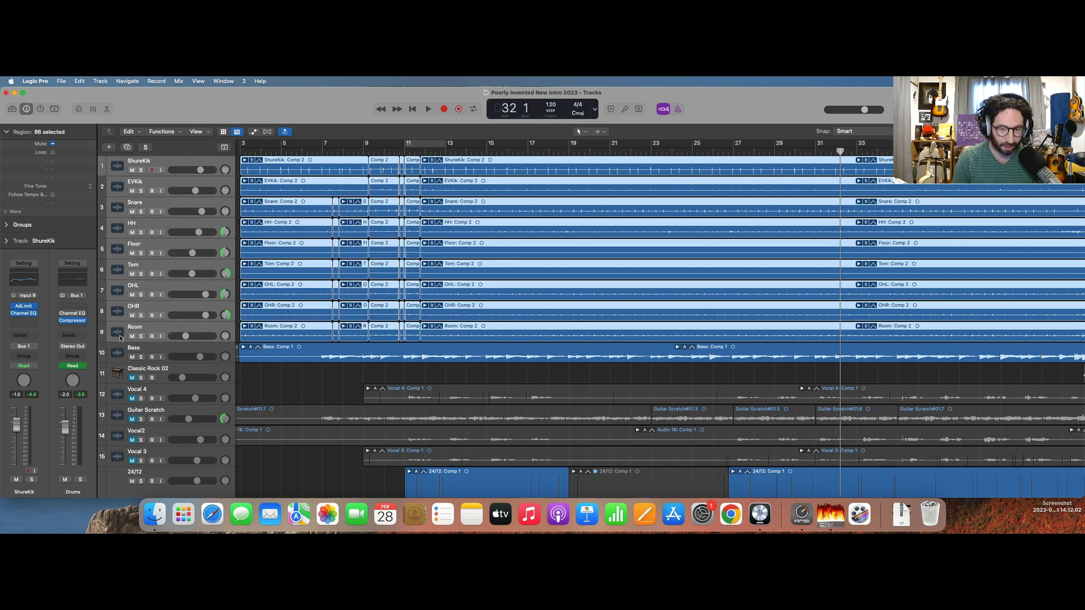
key("alt+c")
left_click(140, 303)
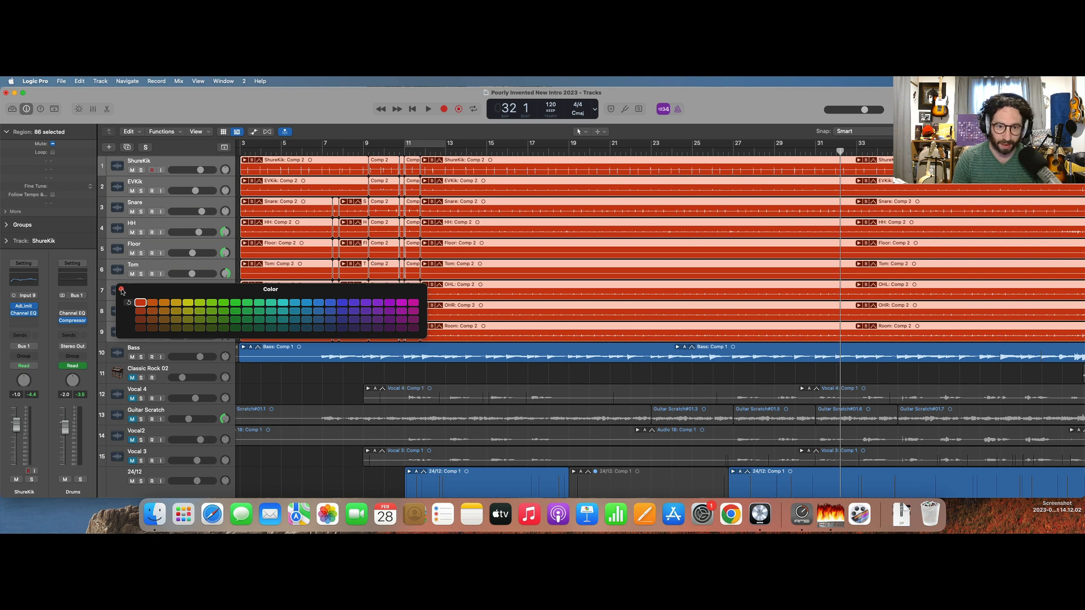
left_click(121, 289)
Color the Bass track and its regions dark purple, trying bright magenta first.
left_click(118, 351)
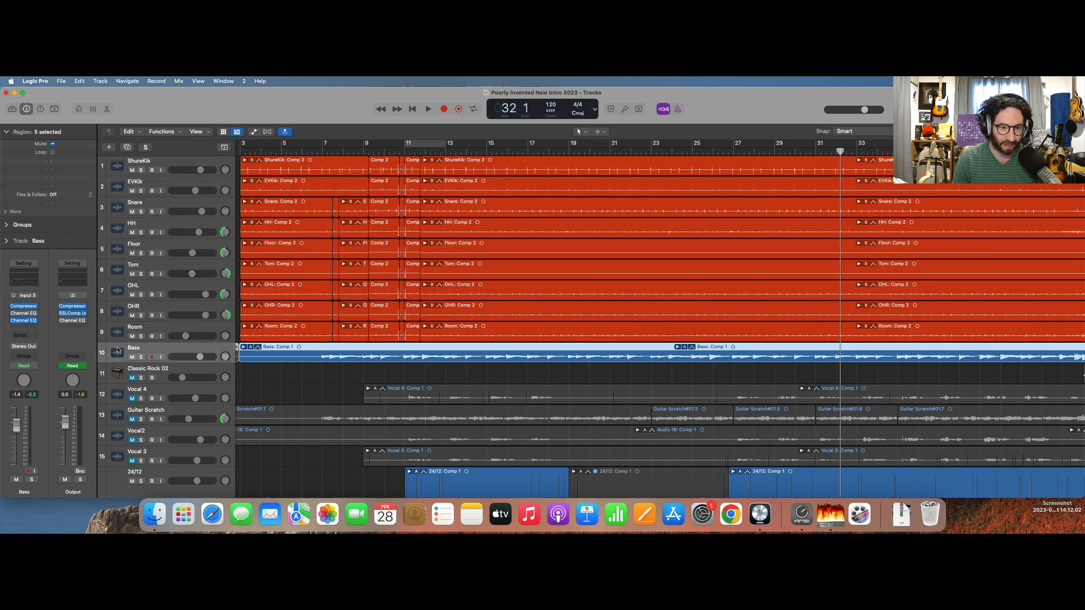
key("alt+c")
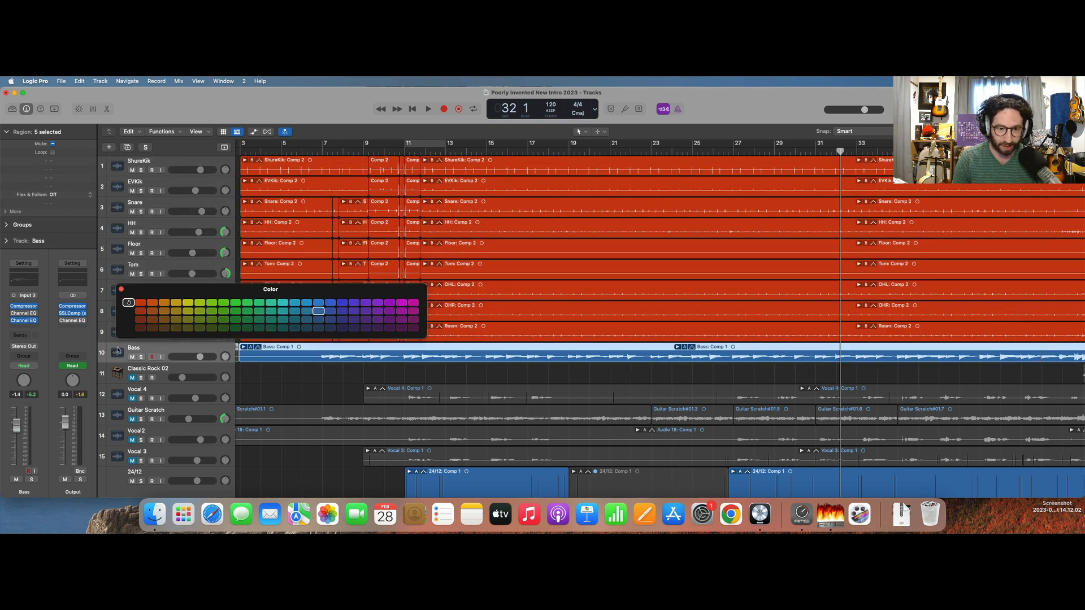
left_click(416, 304)
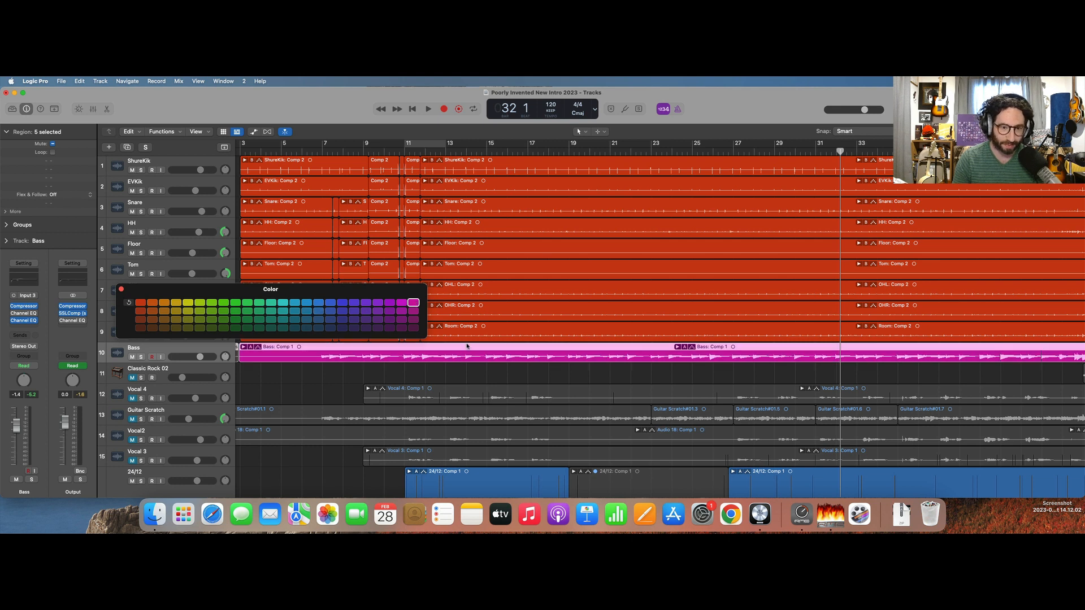
left_click(414, 328)
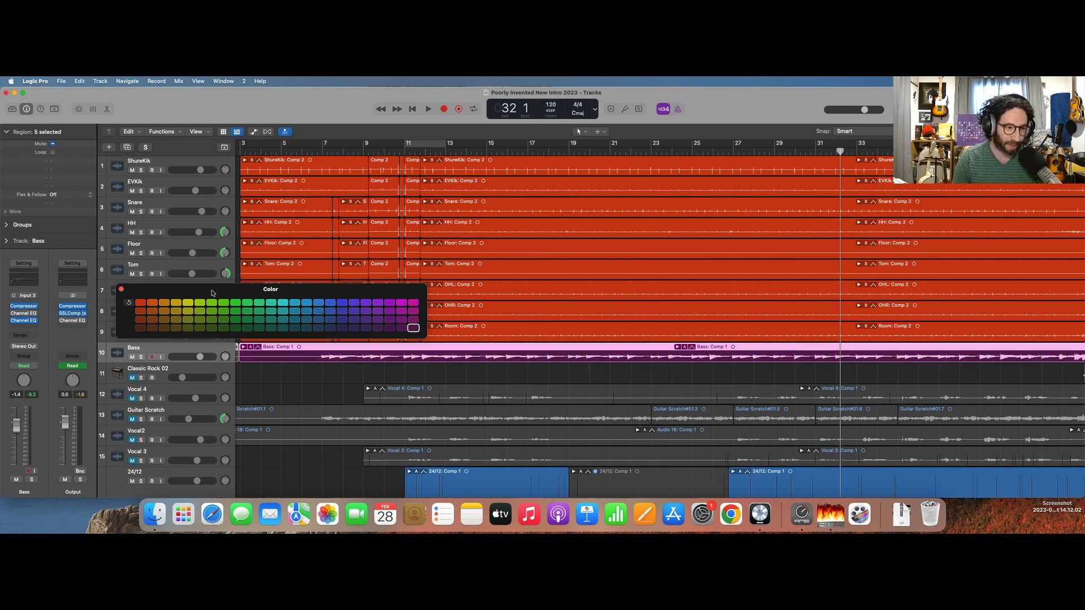
left_click(121, 288)
Color the 24/12 vocal track and its regions yellow.
scroll(225, 358, "down", 5)
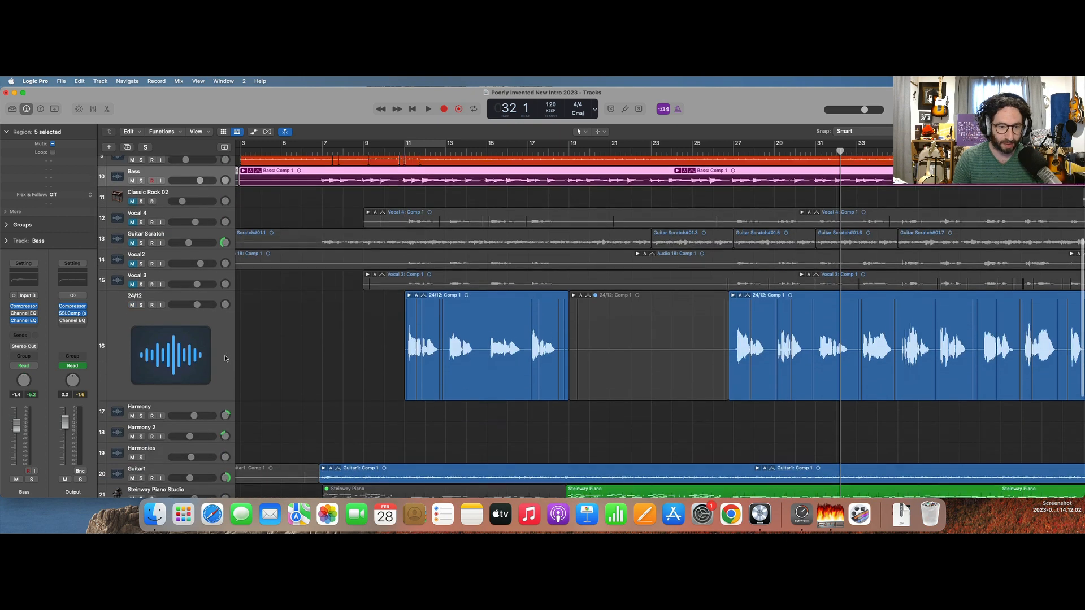
scroll(224, 358, "down", 1)
left_click(184, 355)
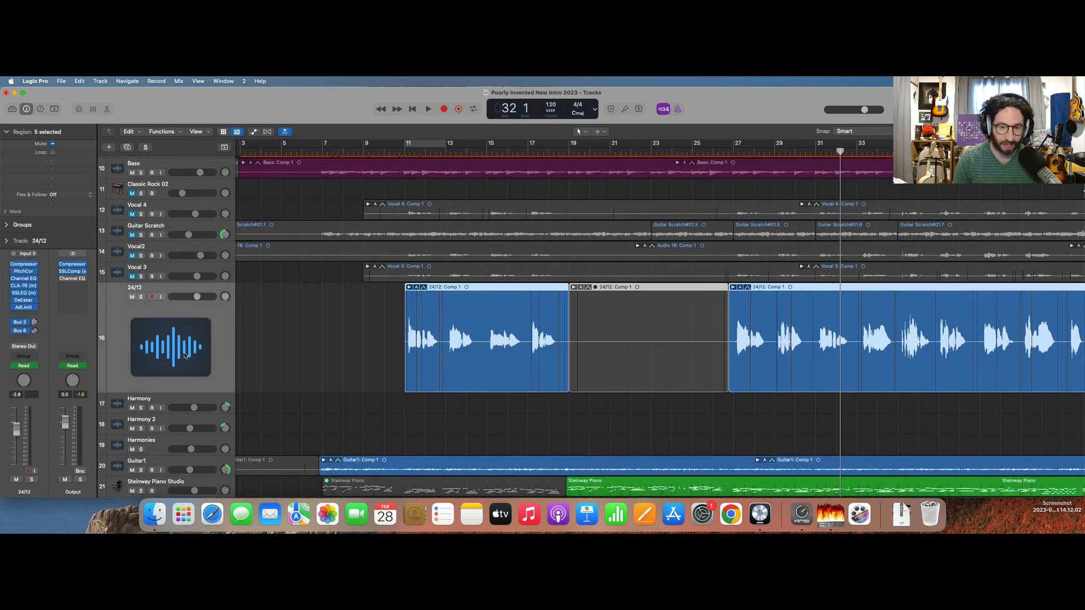
key("alt+c")
left_click(188, 303)
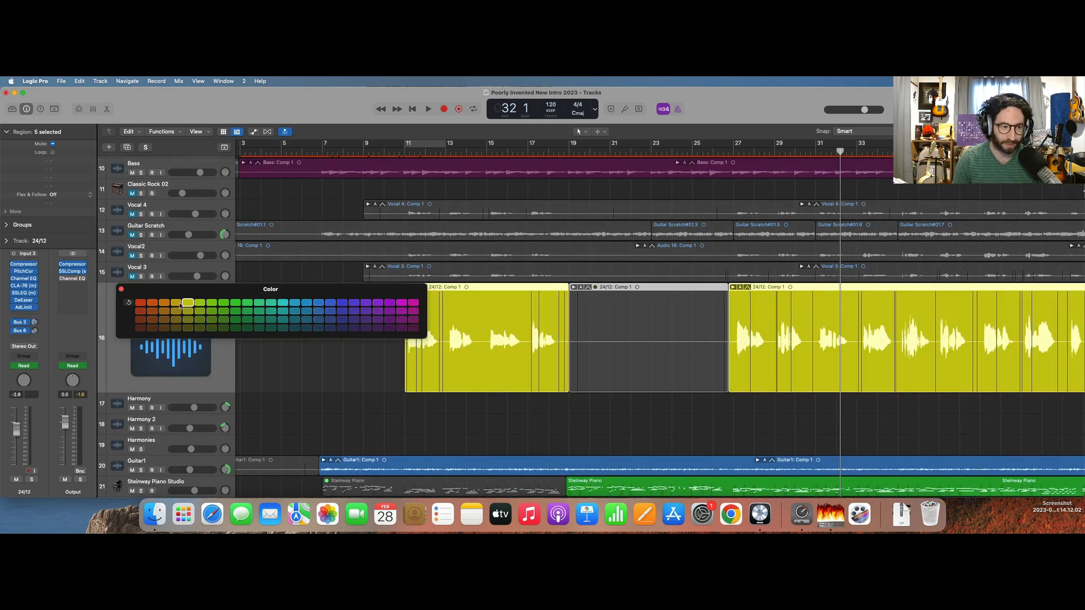
left_click(121, 290)
Color the Harmony and Harmony 2 tracks and their regions yellow-green.
key("super+Left")
key("super+Left")
scroll(184, 369, "down", 3)
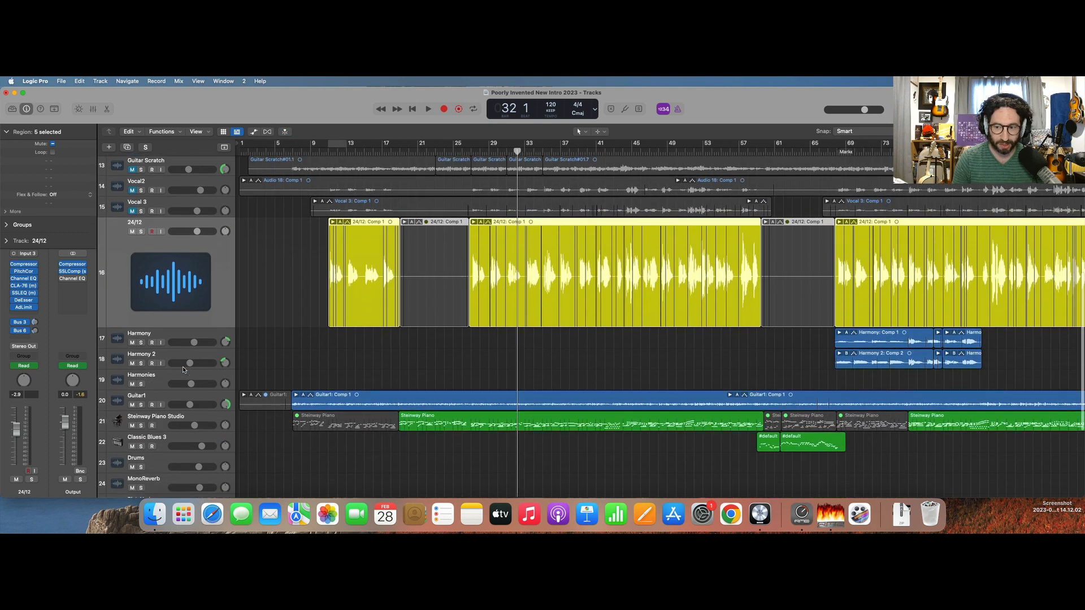
left_click(116, 339)
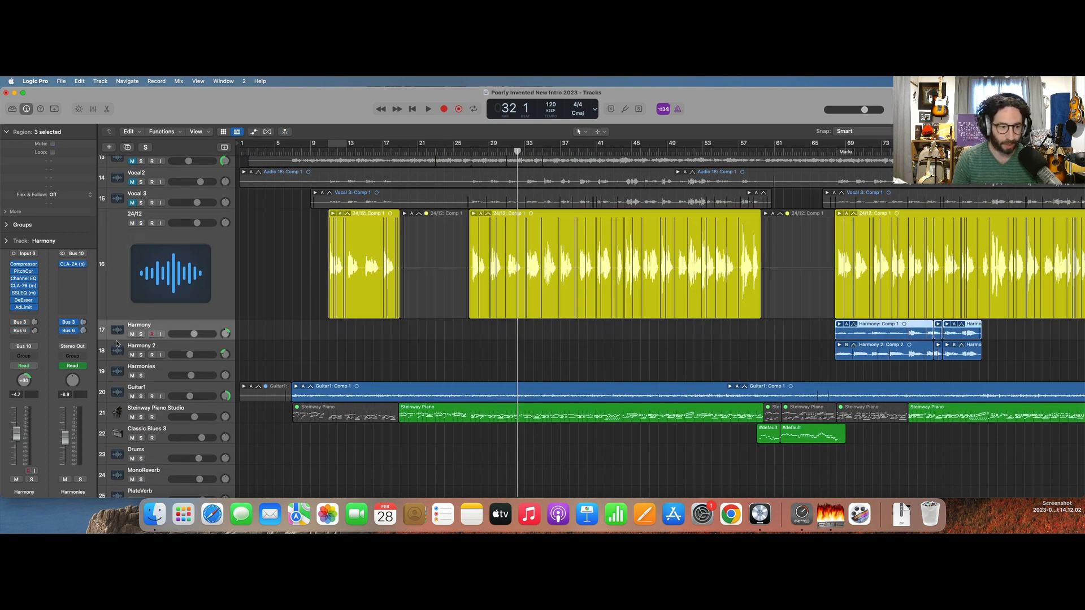
left_click(117, 357, "shift")
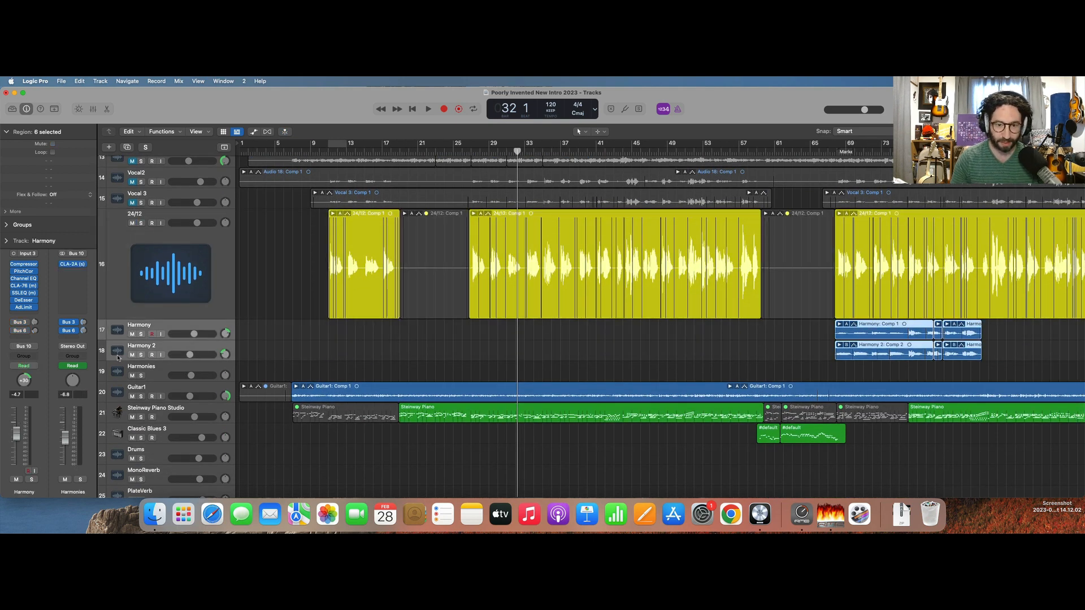
key("alt+c")
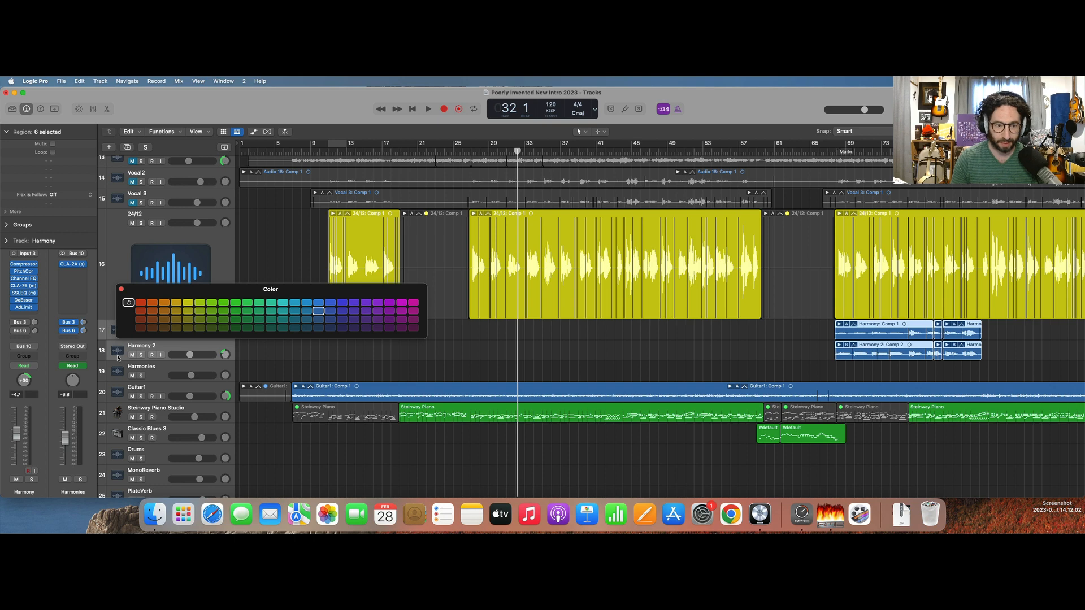
left_click(199, 303)
left_click(121, 289)
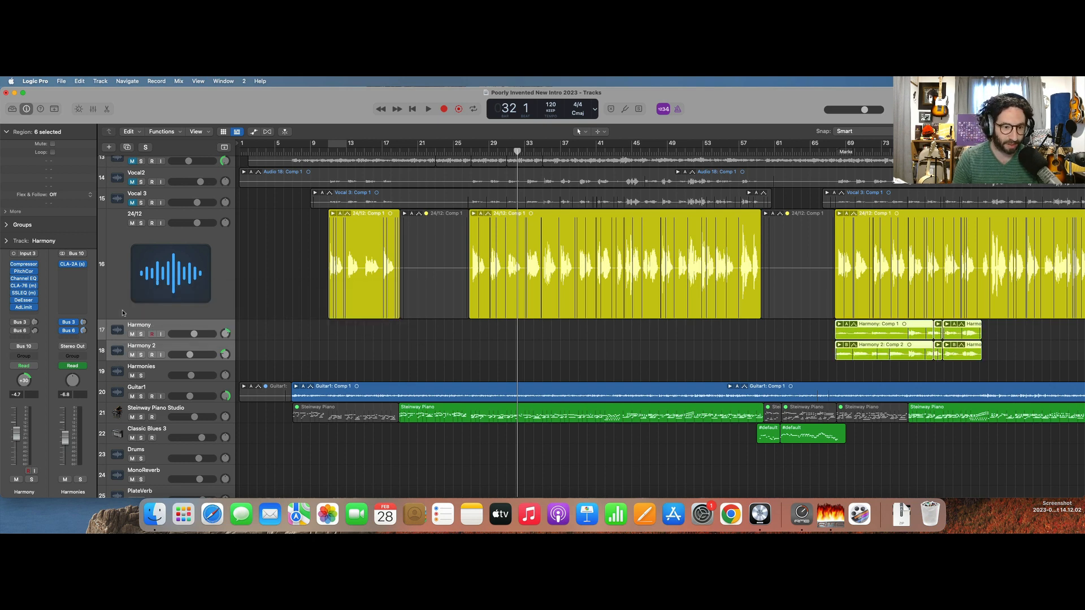
Group the ShureKik and EVKik tracks into a summing stack and name it Kick.
scroll(120, 390, "down", 5)
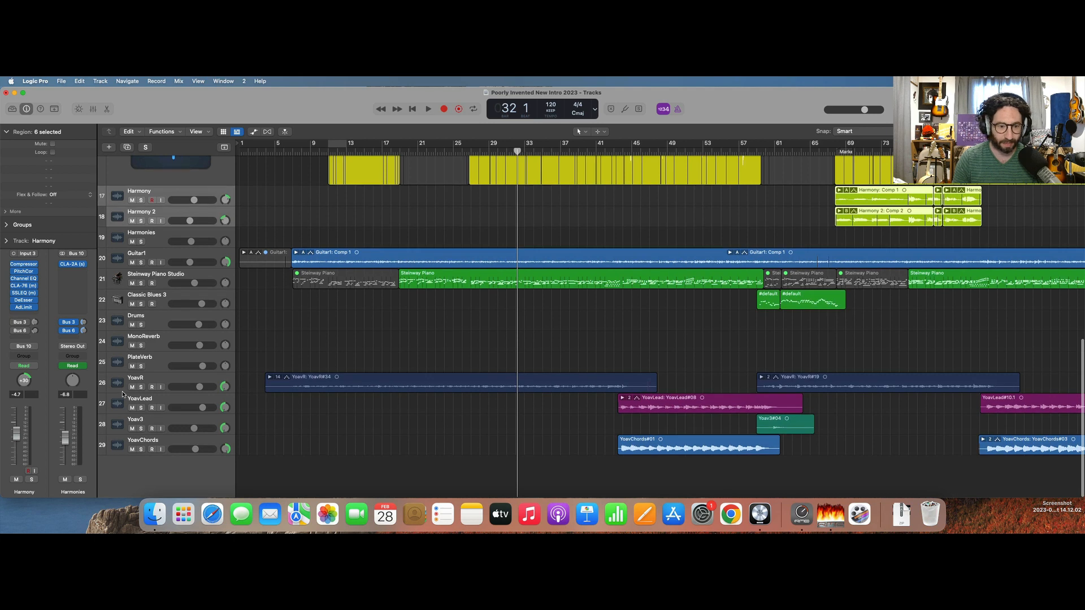
scroll(505, 399, "right", 6)
key("super+Left")
scroll(505, 400, "up", 15)
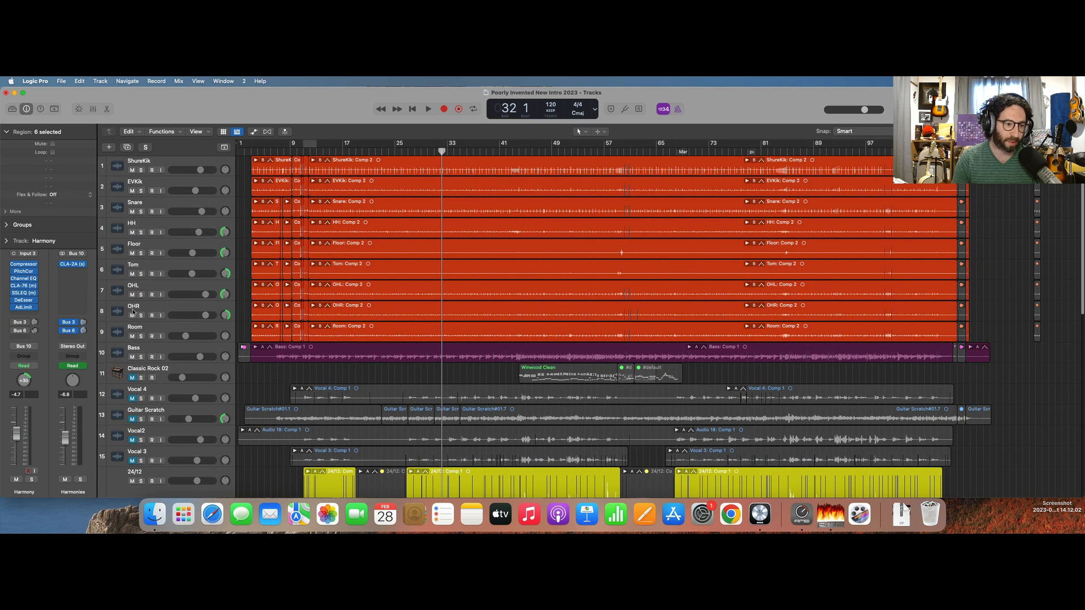
left_click(116, 331)
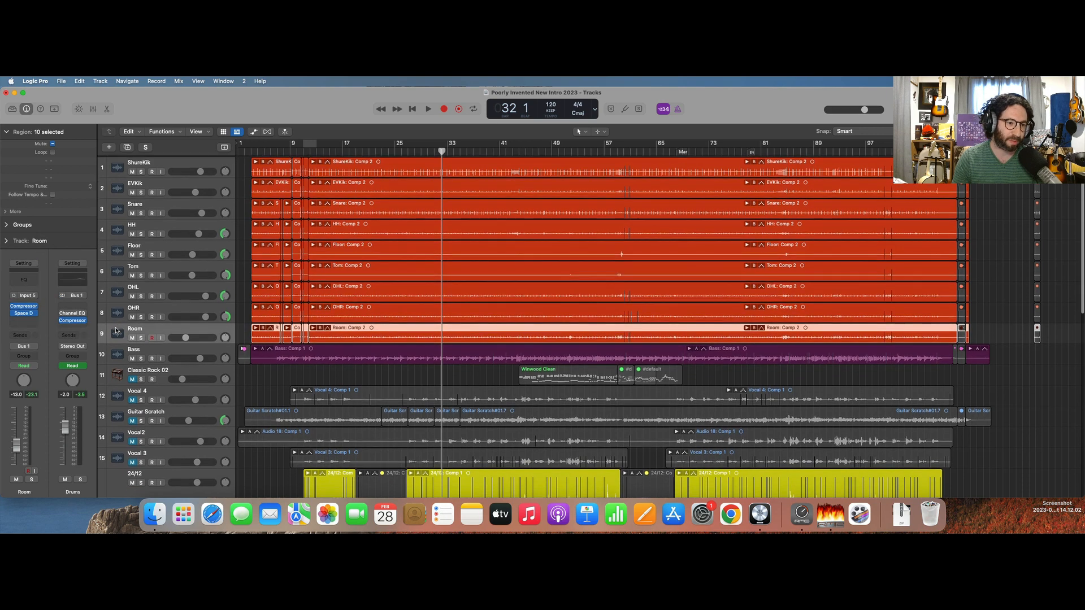
left_click(116, 167)
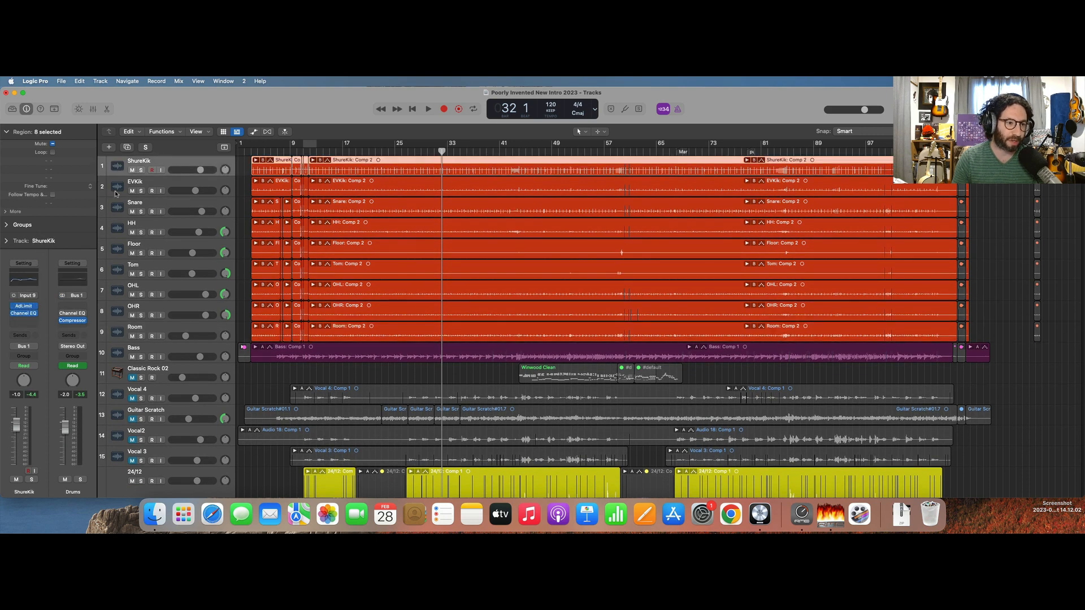
left_click(117, 188, "shift")
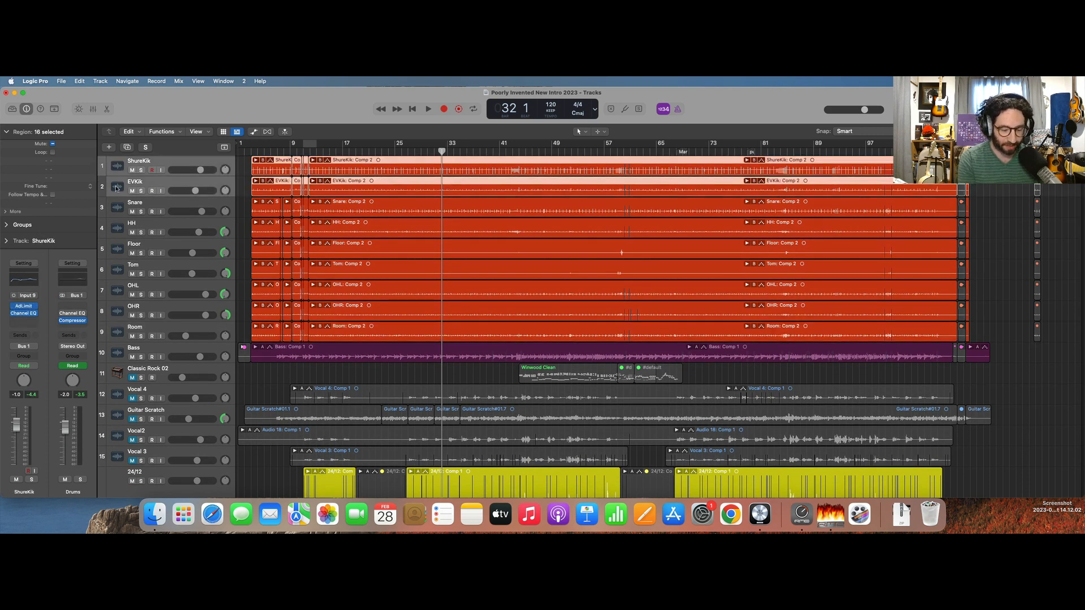
key("super+shift+d")
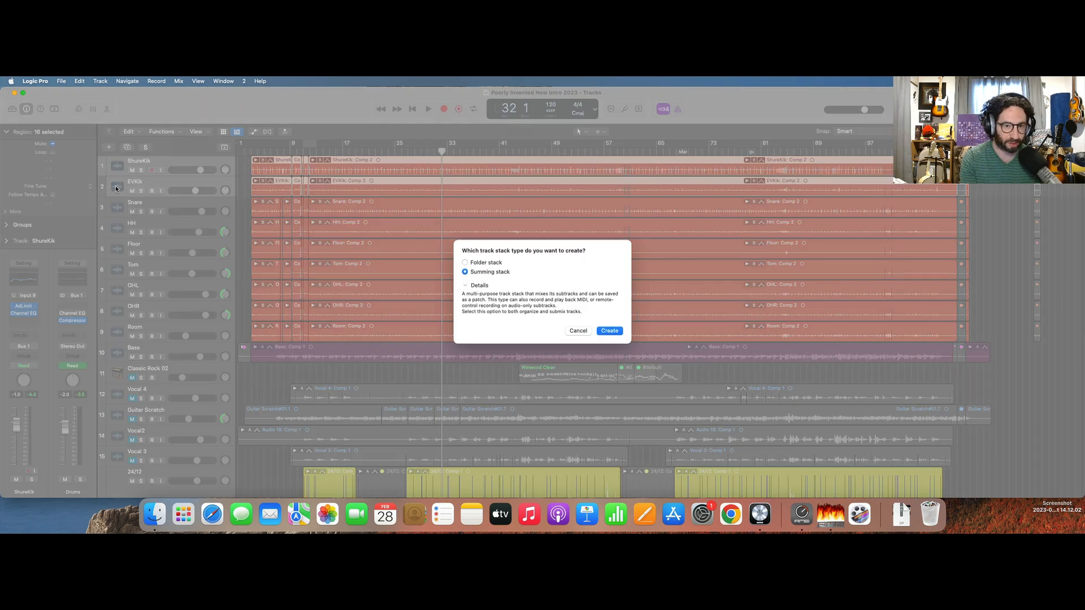
key("Return")
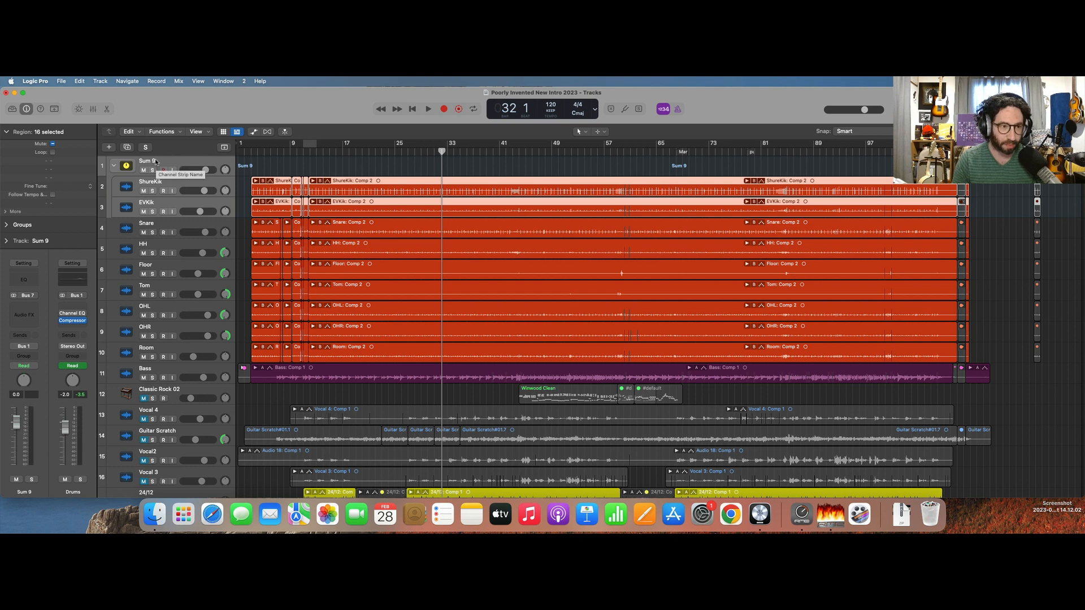
double_click(155, 162)
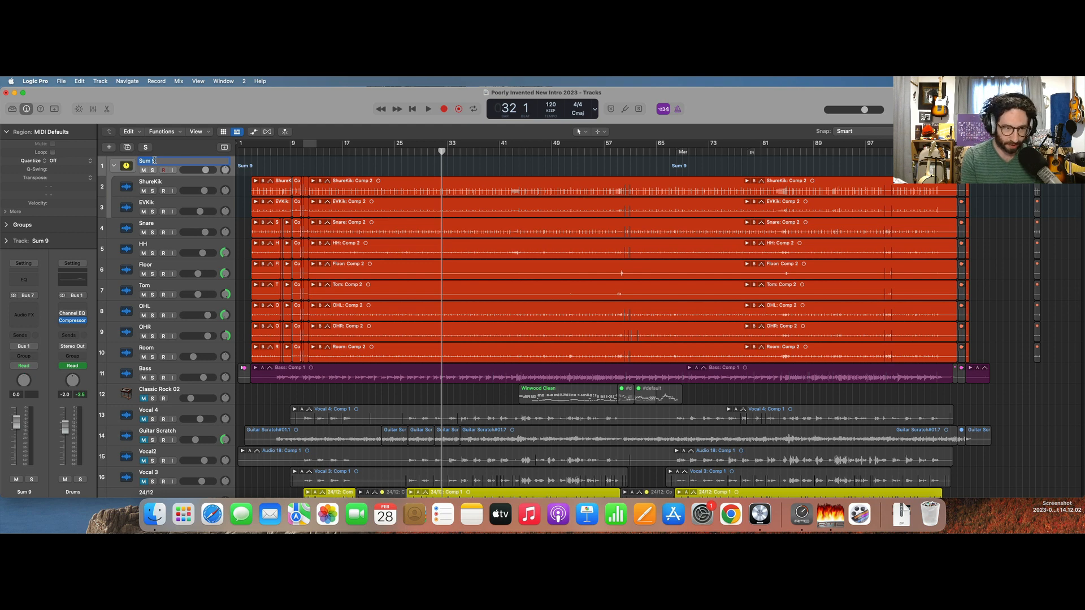
type("Kick")
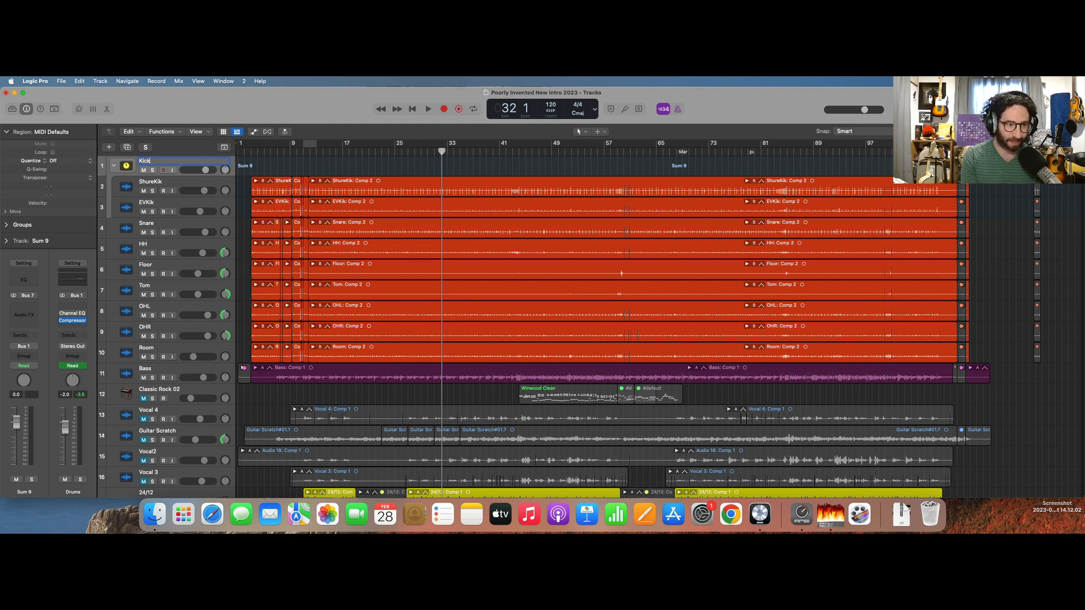
key("Return")
Place the Snare track in its own summing stack and name the stack Snare.
left_click(122, 226)
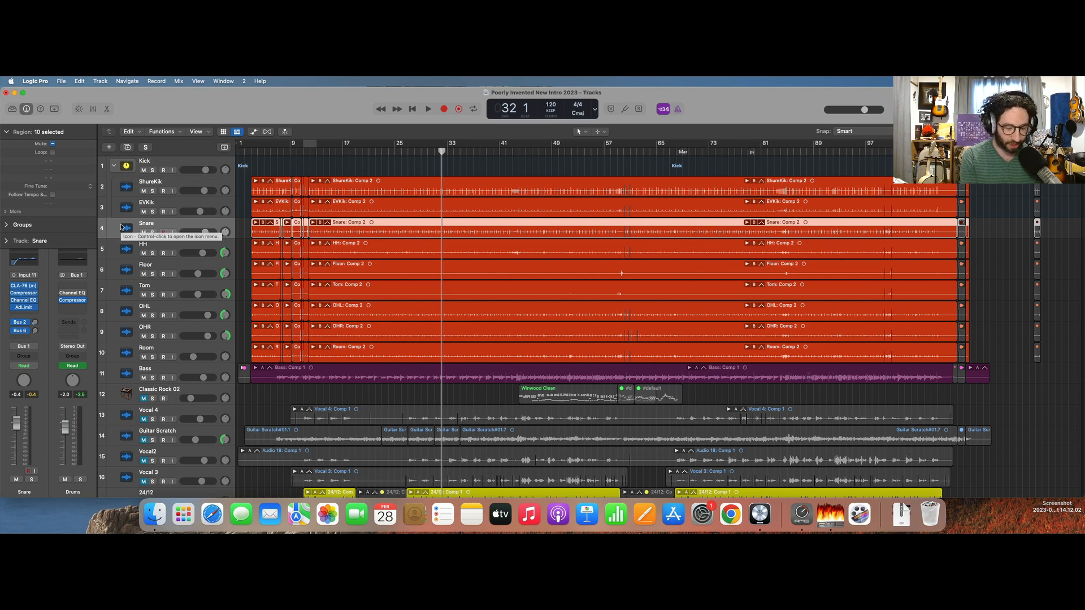
key("super+shift+d")
key("Return")
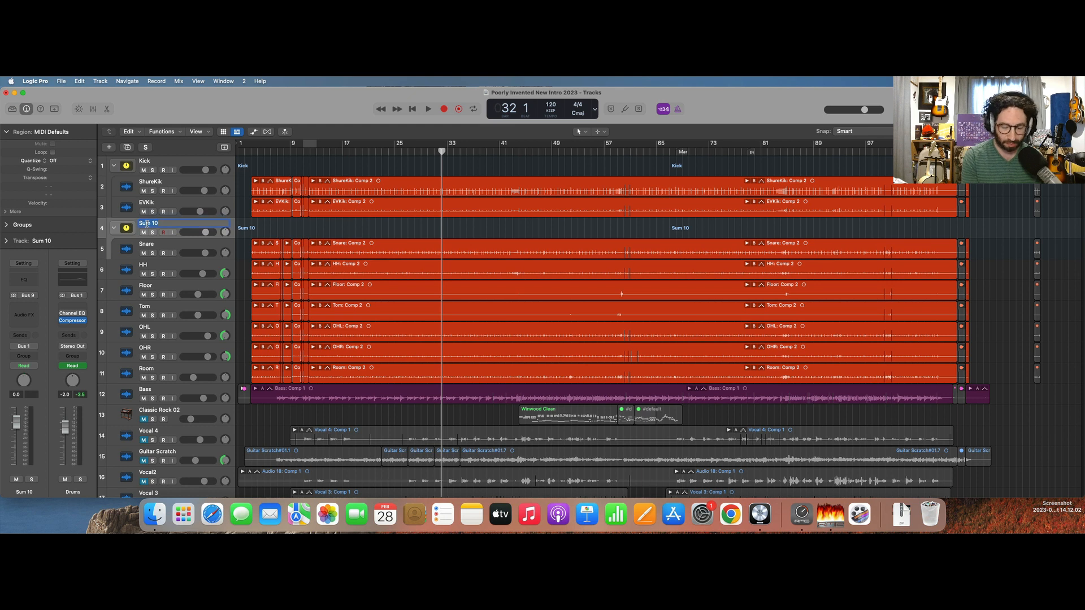
type("Smare")
key("Return")
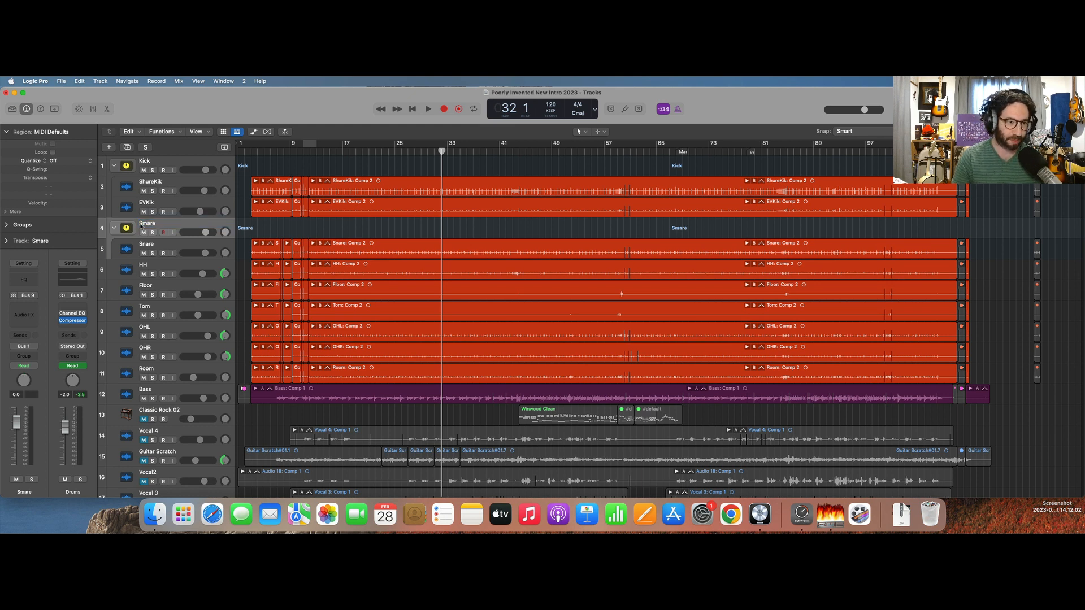
type("Snare")
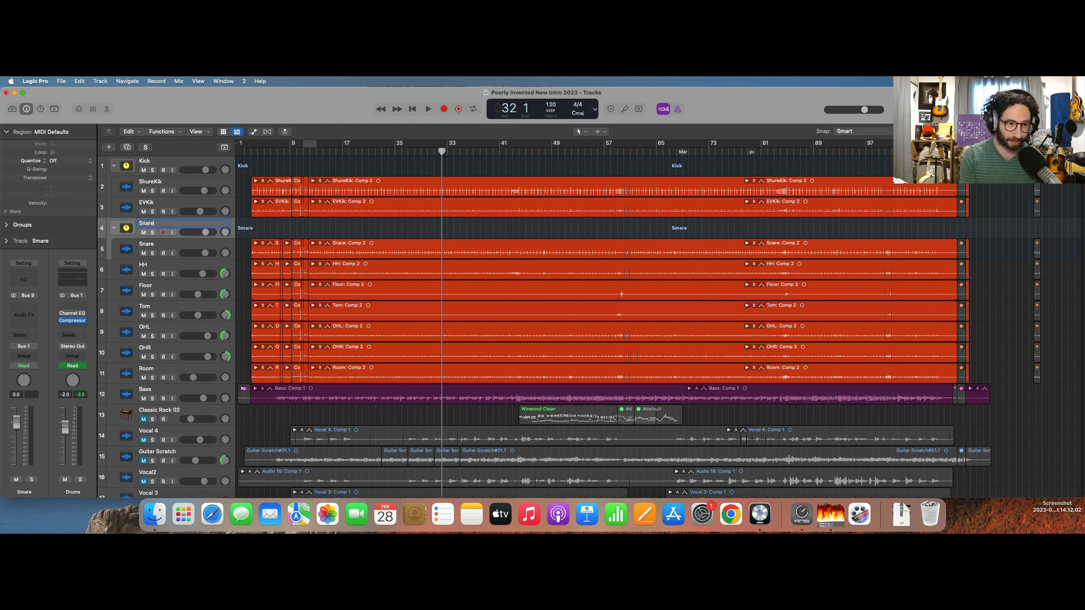
key("Return")
Group the Floor and Tom tracks into a summing stack and name it Toms.
left_click(119, 272)
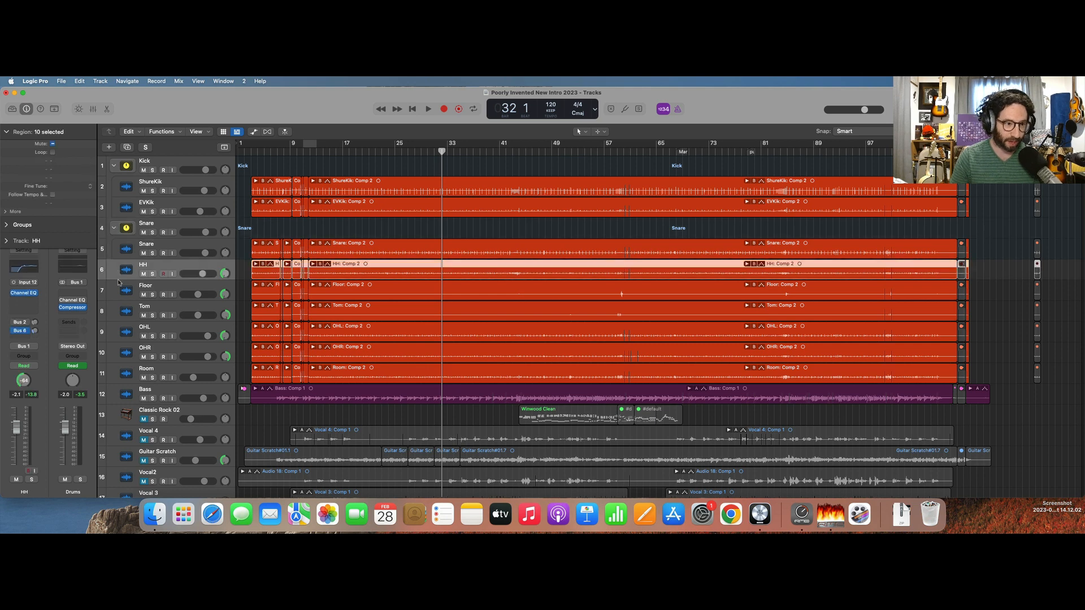
left_click(117, 296)
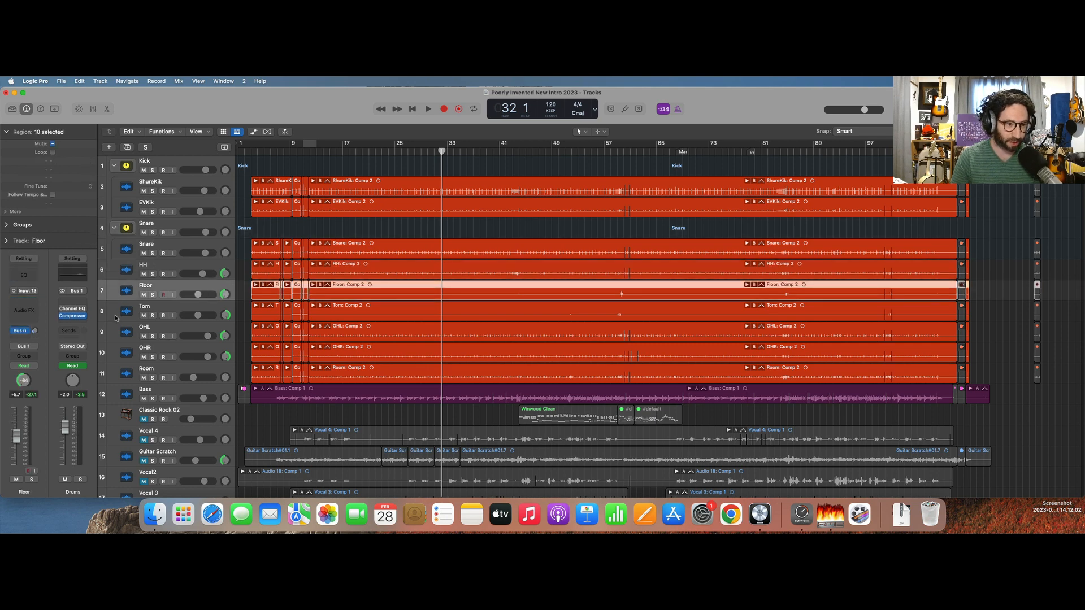
left_click(116, 318, "shift")
key("super+shift+d")
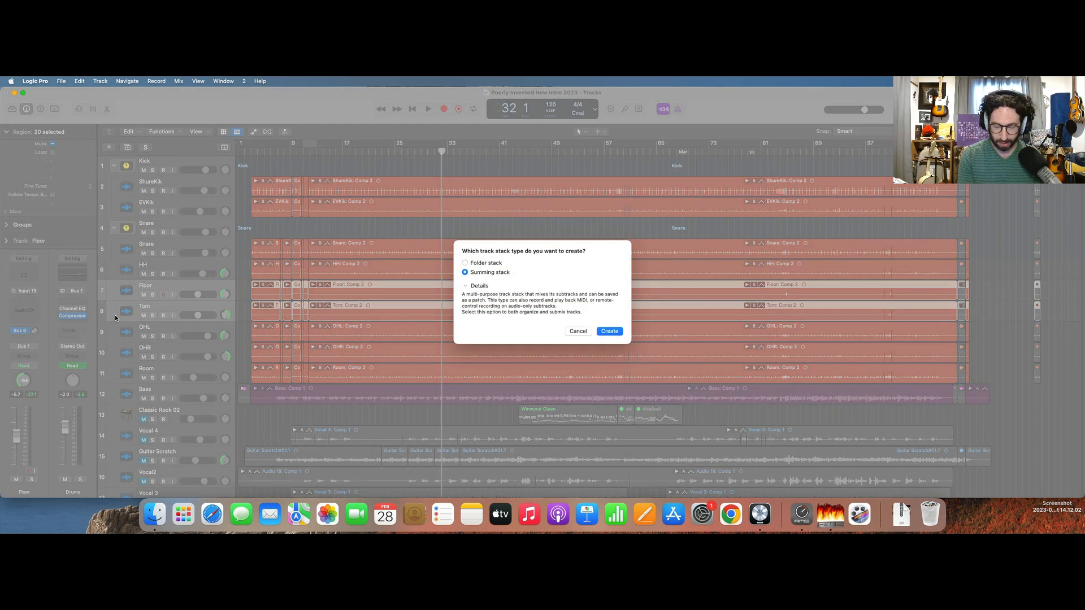
key("Return")
double_click(148, 285)
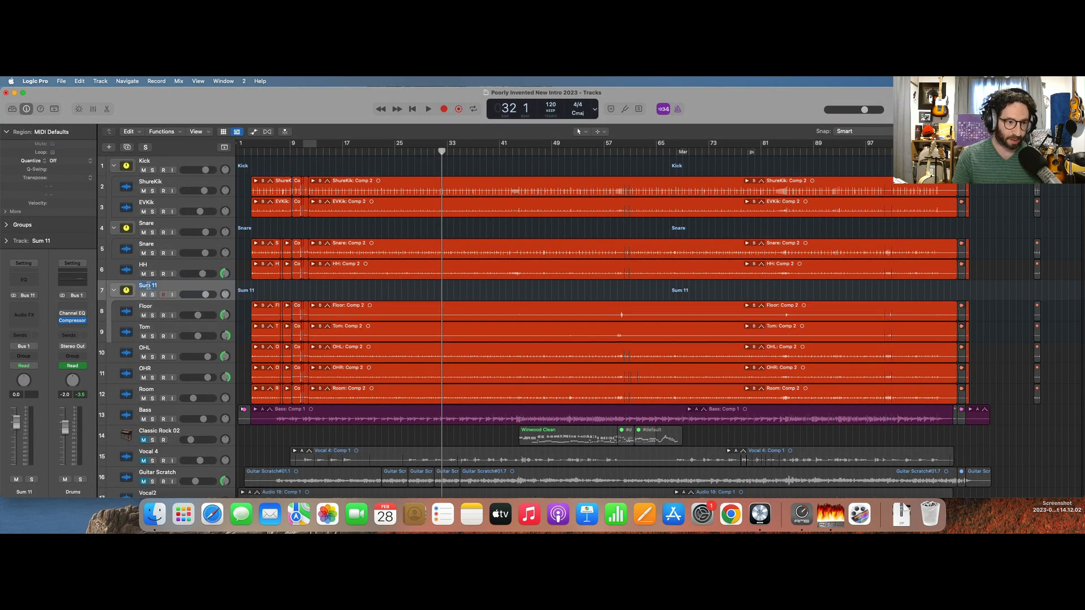
type("Toms")
key("Return")
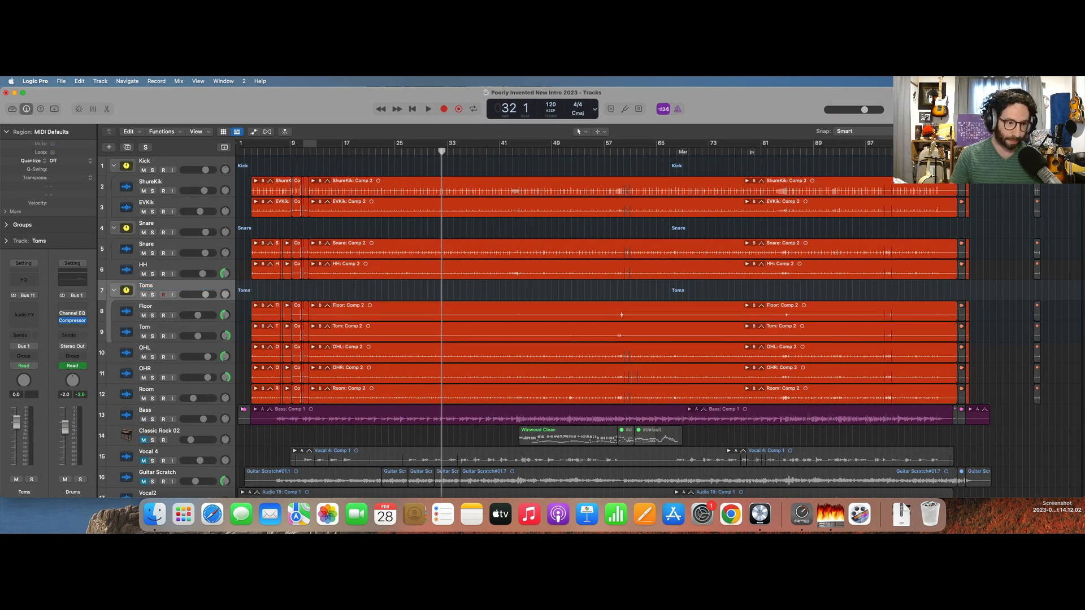
Group the OHL and OHR overhead tracks into a summing stack and name it OHs.
left_click(126, 357)
left_click(124, 375, "shift")
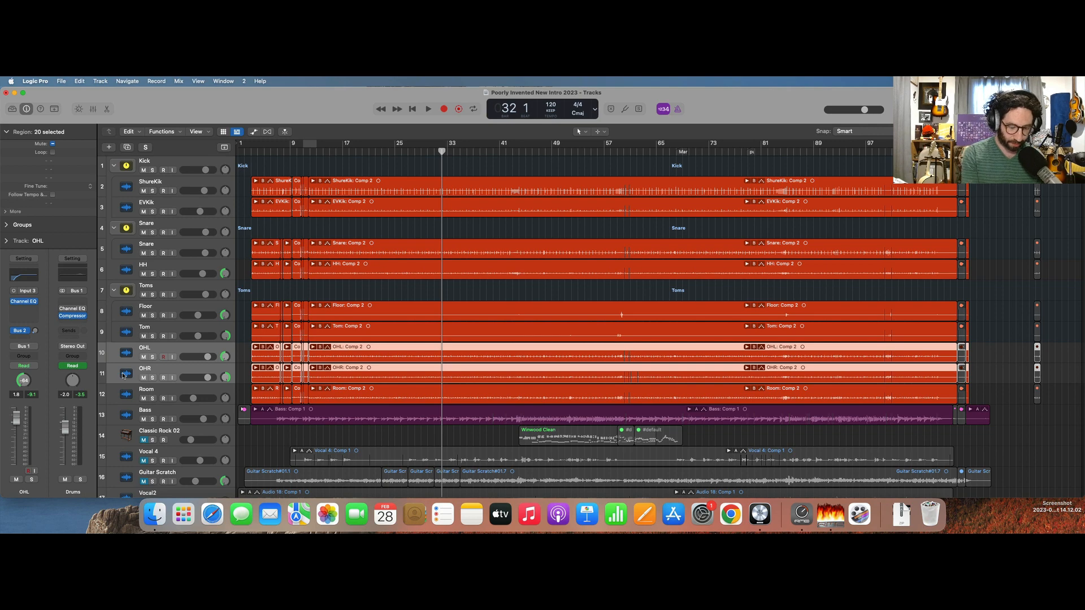
key("super+shift+d")
key("Return")
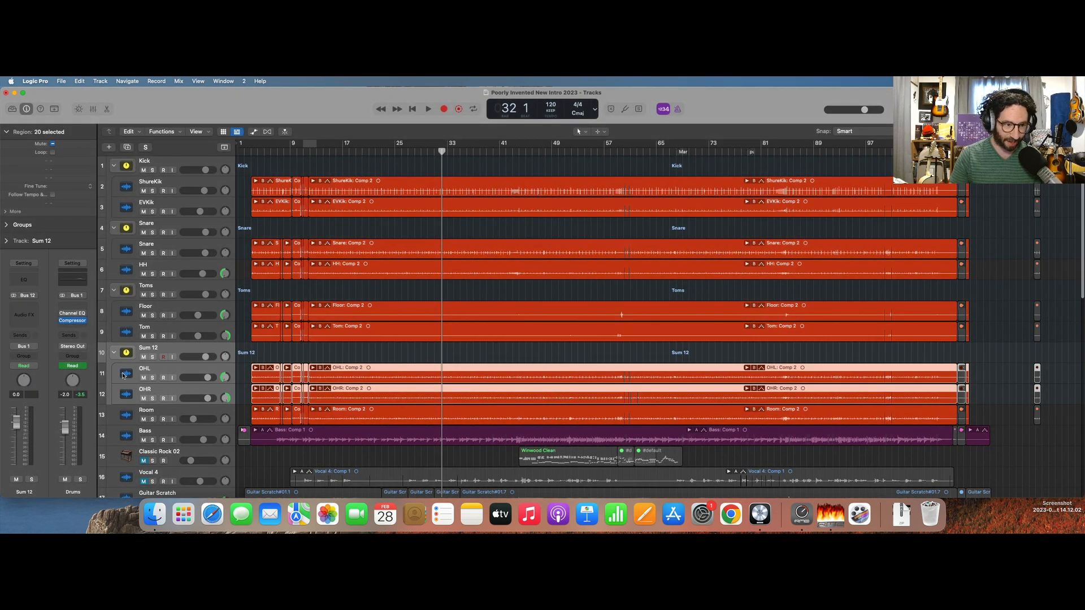
double_click(148, 347)
type("OHs")
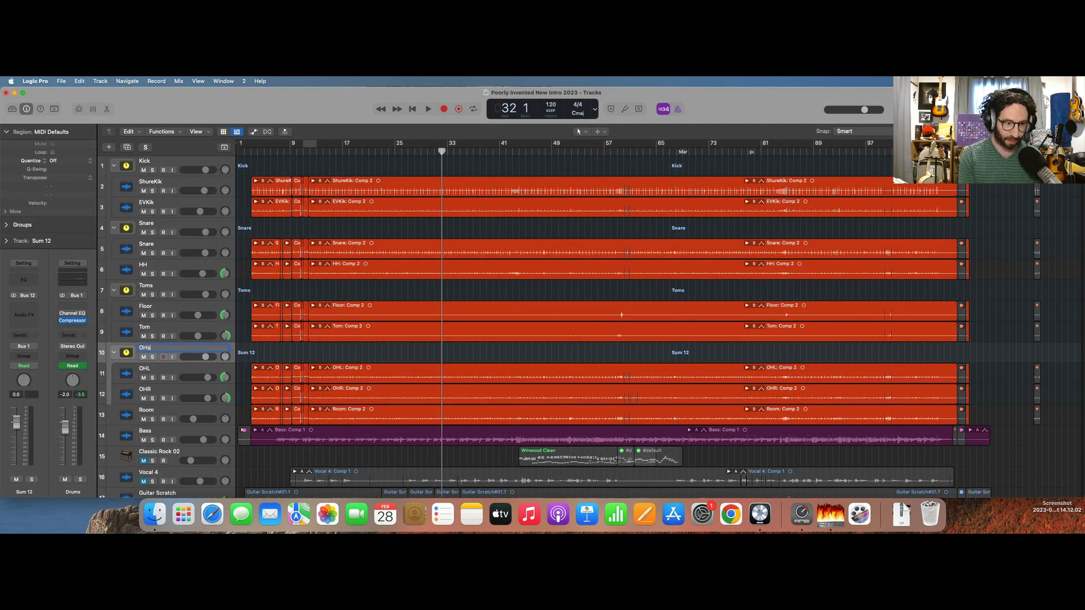
key("Return")
Solo the Kick stack, play it back briefly and select it to show its channel strip.
left_click(126, 417)
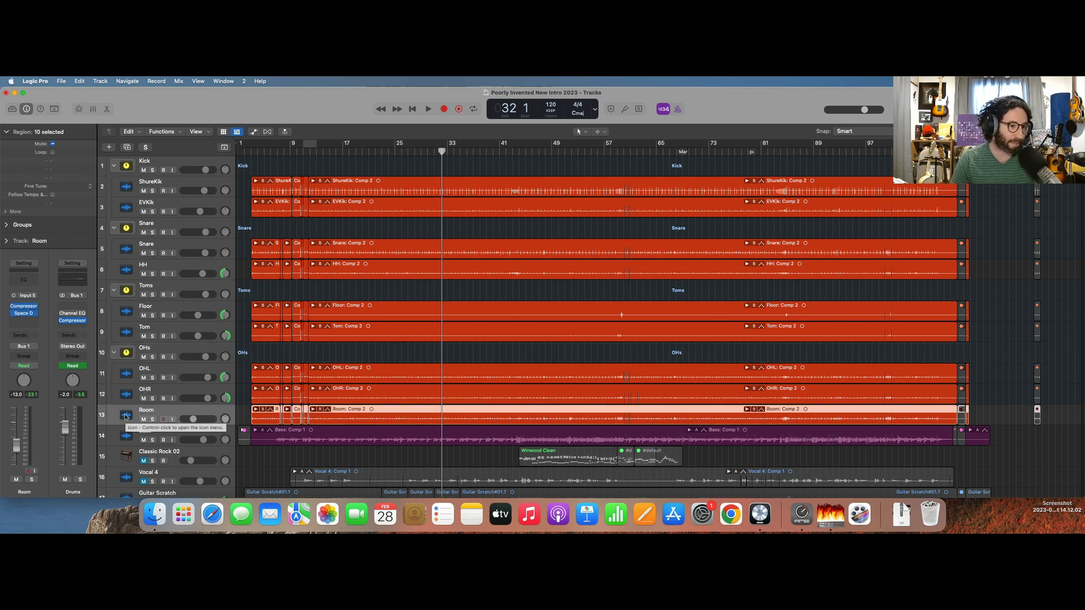
left_click(152, 171)
key("space")
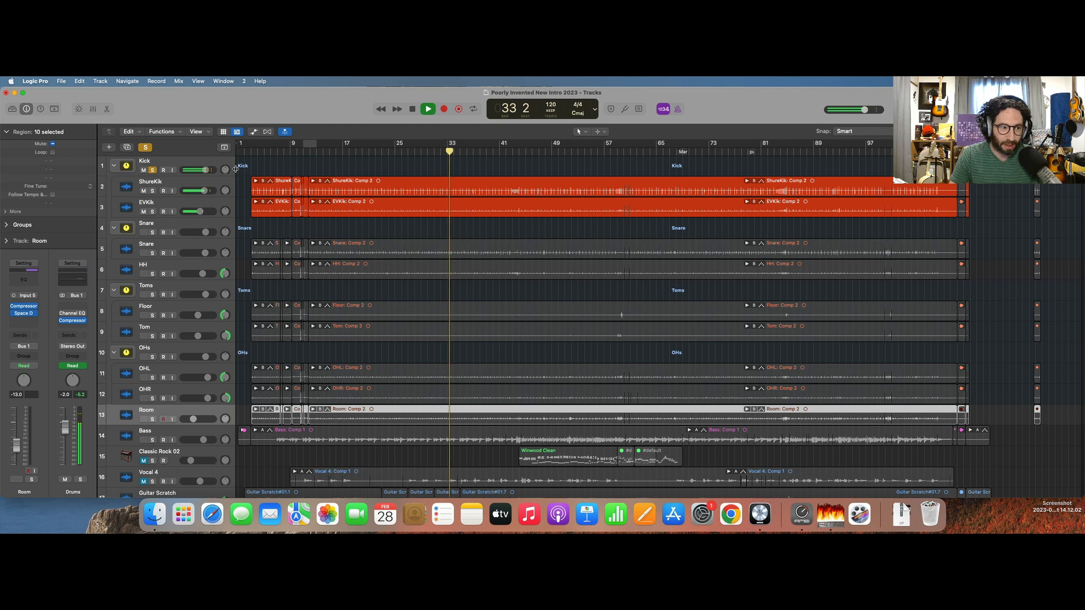
left_click(179, 165)
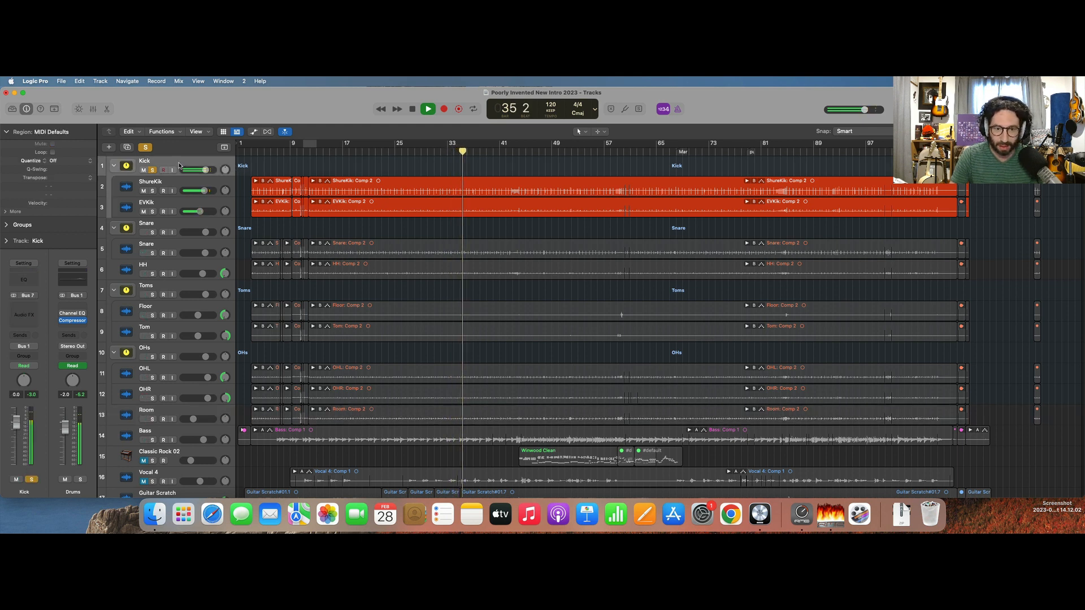
key("space")
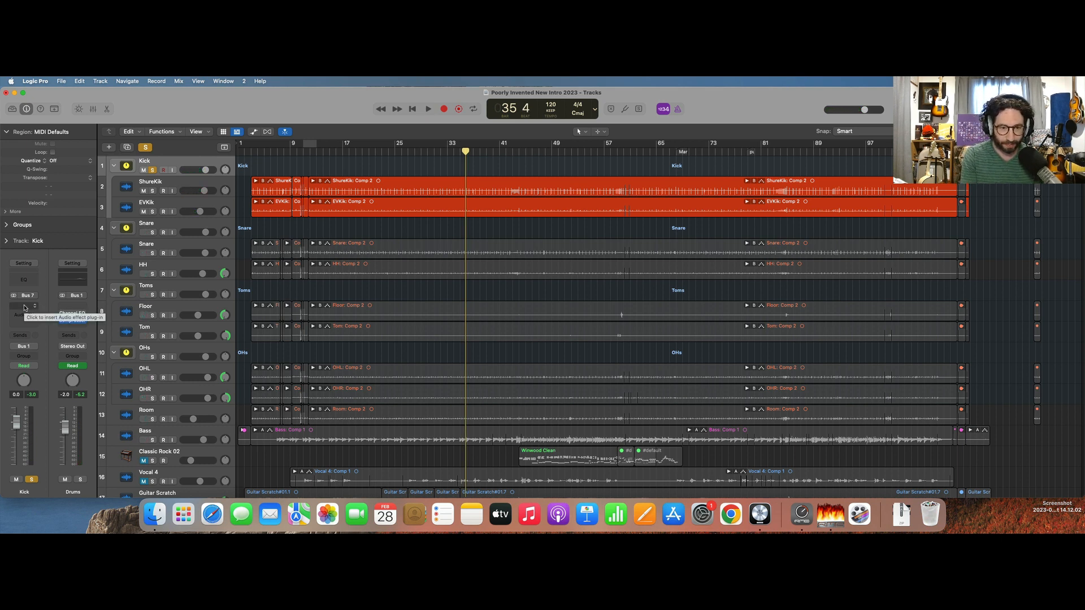
Insert the Slate Digital Virtual Mix Rack on the Kick stack and move its window so the whole rack is in view.
left_click(25, 308)
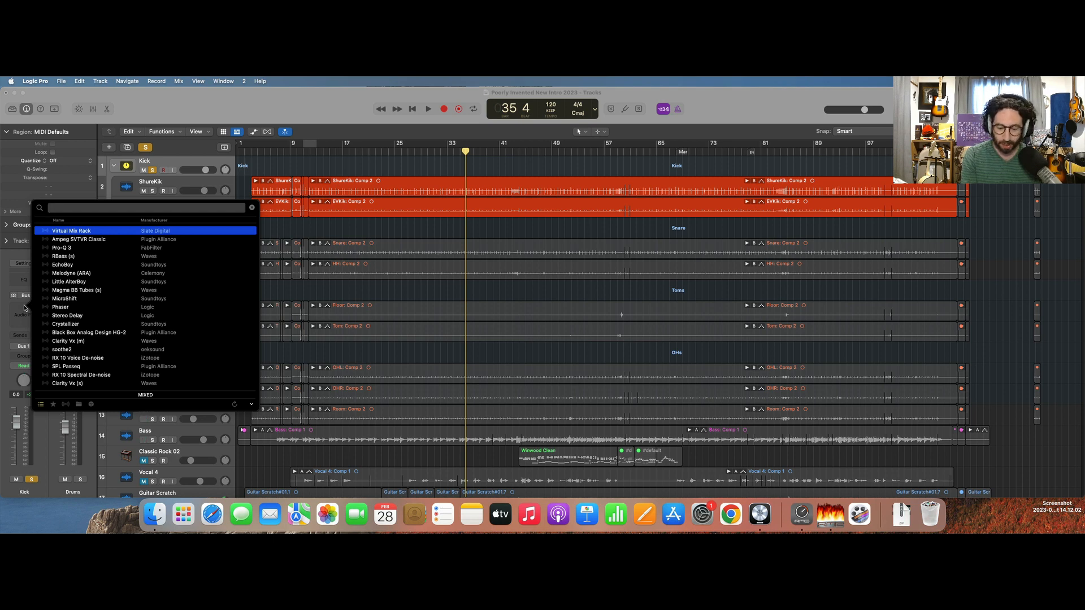
key("Return")
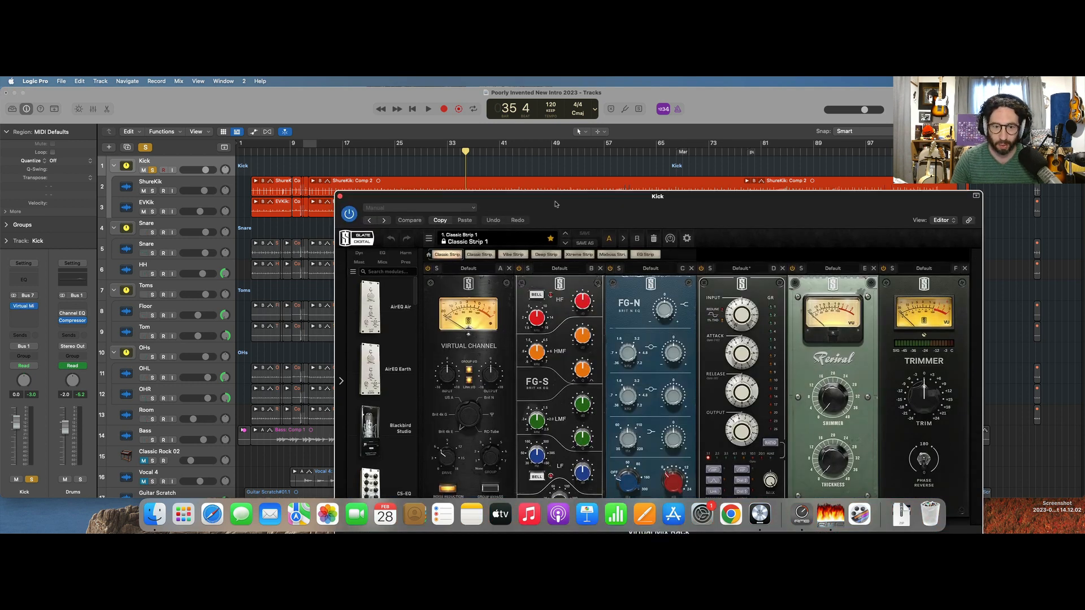
left_click_drag(555, 204, 482, 105)
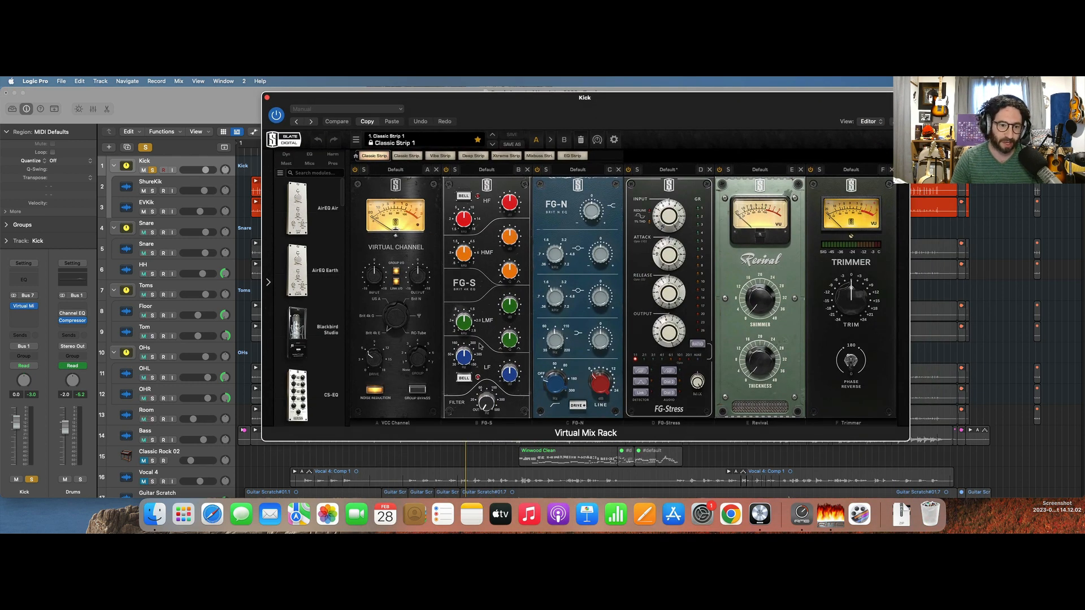
Switch the Virtual Channel module to the US A console model and remove the FG-S and FG-N modules from the rack.
left_click_drag(394, 315, 394, 274)
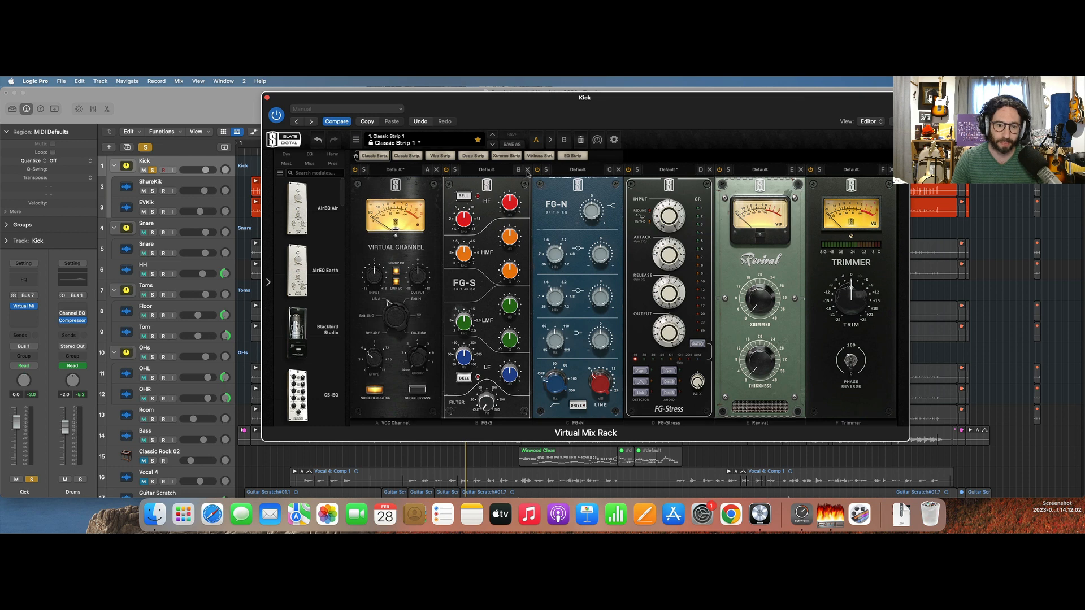
left_click(528, 170)
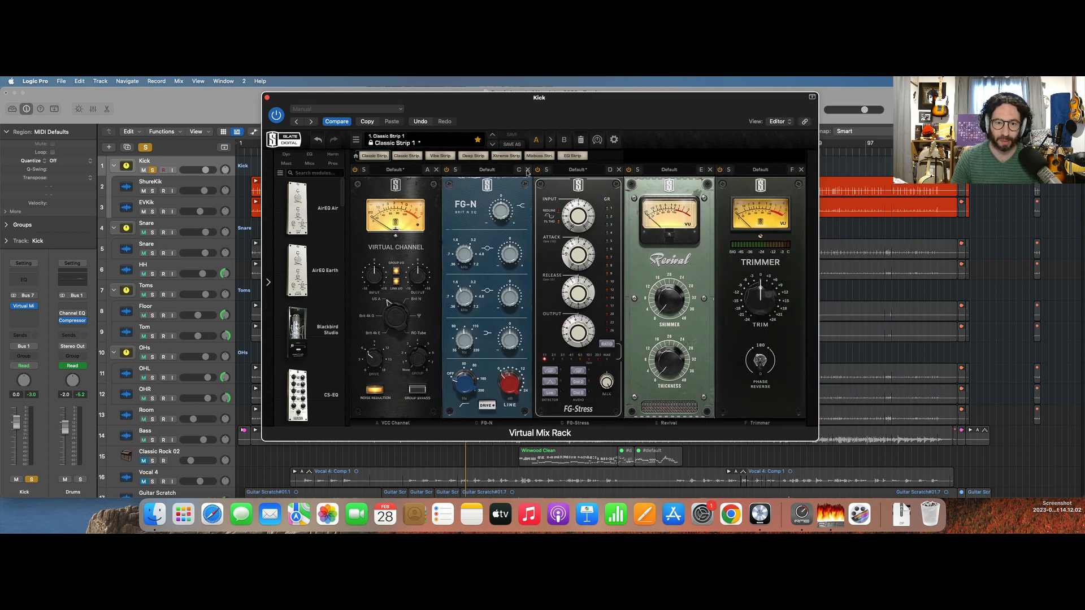
left_click(527, 170)
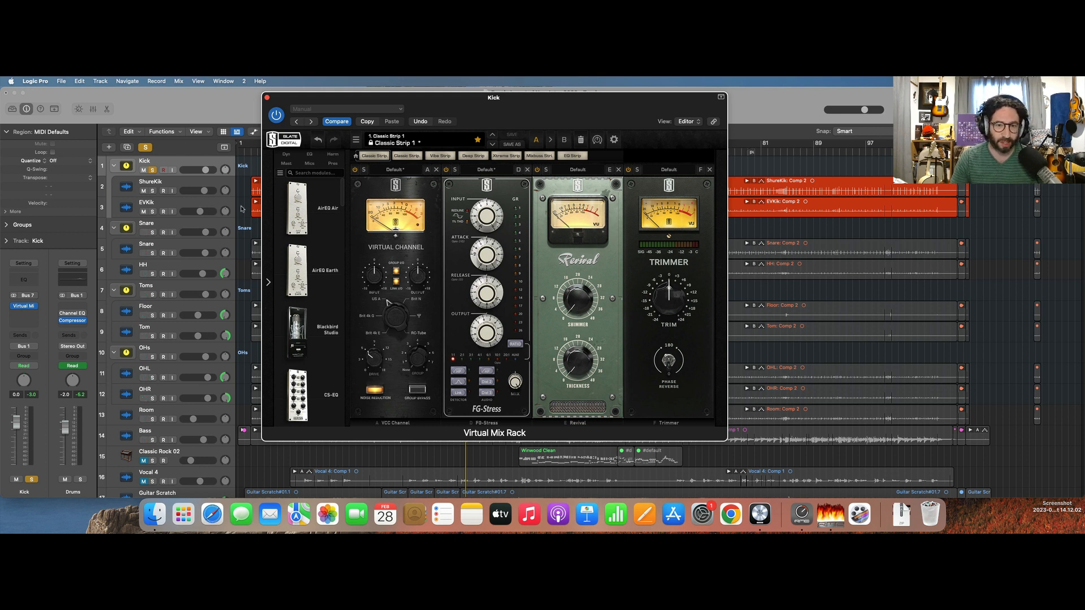
During playback, choose a higher compression ratio and another audio mode on the FG-Stress, and set its input drive and output to about 6.30.
key("space")
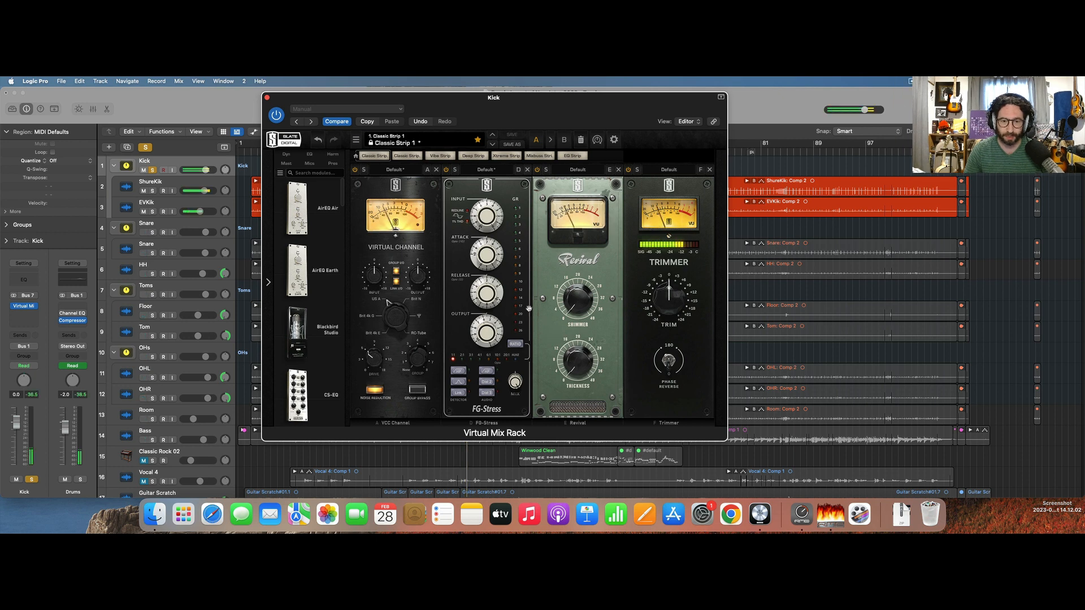
left_click(480, 357)
left_click(489, 381)
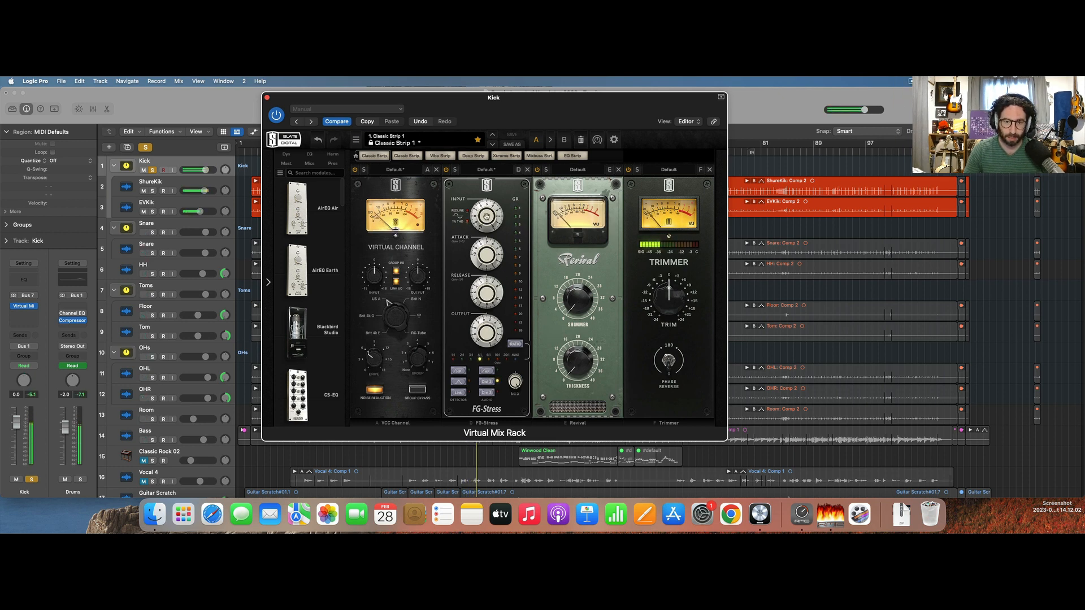
left_click_drag(487, 217, 486, 201)
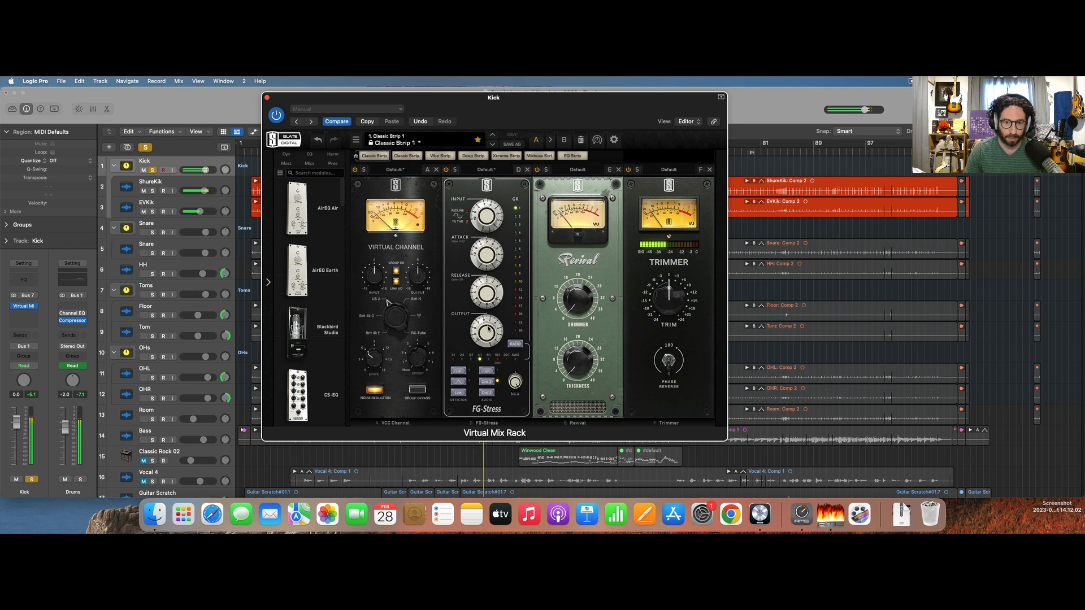
mouse_move(488, 329)
left_mouse_down()
mouse_move(489, 317)
mouse_move(489, 327)
left_mouse_up()
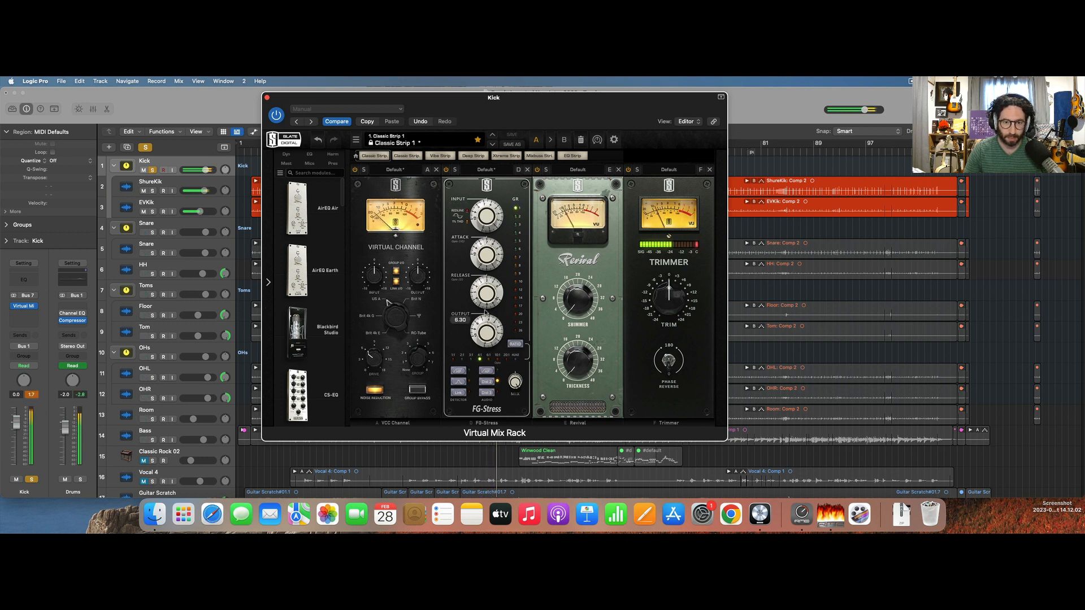
Fine-tune the FG-Stress against the playing kick, lowering its input to about 4.30 and adjusting the blend and output.
mouse_move(490, 231)
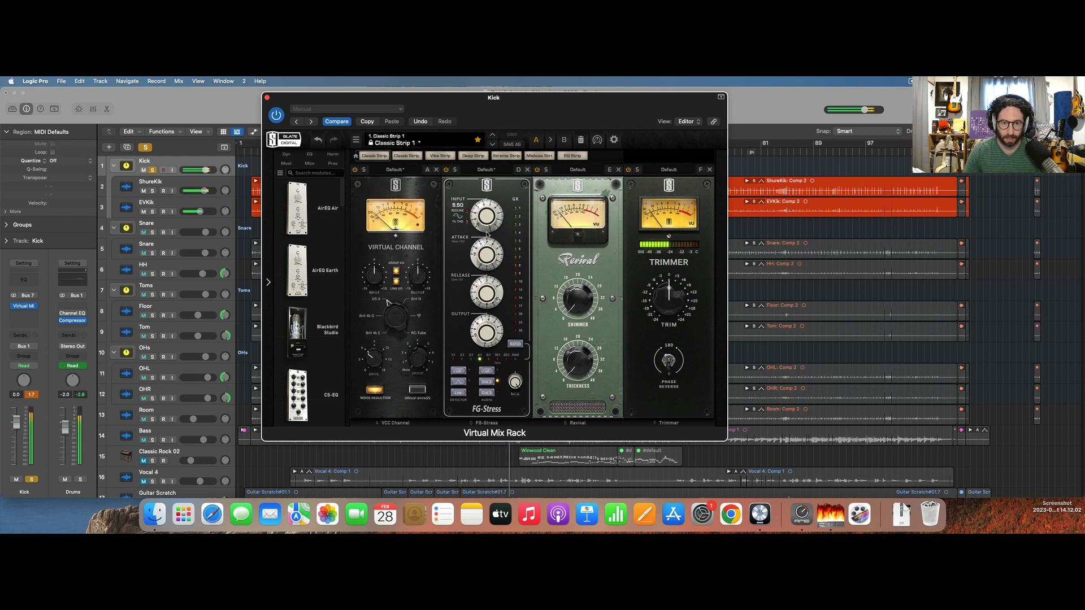
left_click_drag(487, 229, 487, 234)
mouse_move(571, 362)
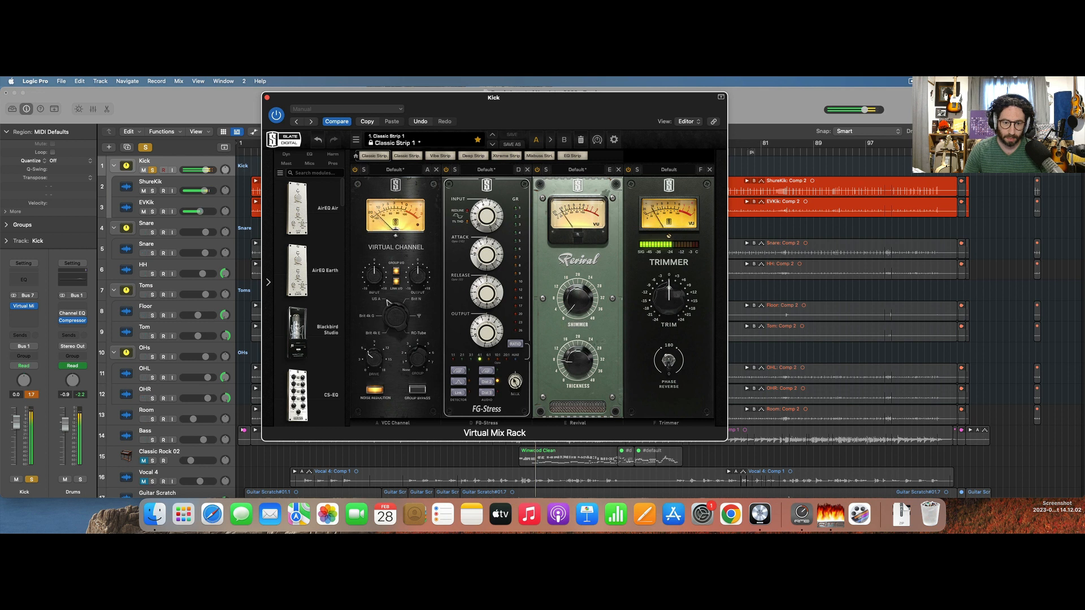
mouse_move(515, 382)
left_mouse_down()
mouse_move(514, 426)
mouse_move(518, 380)
left_mouse_up()
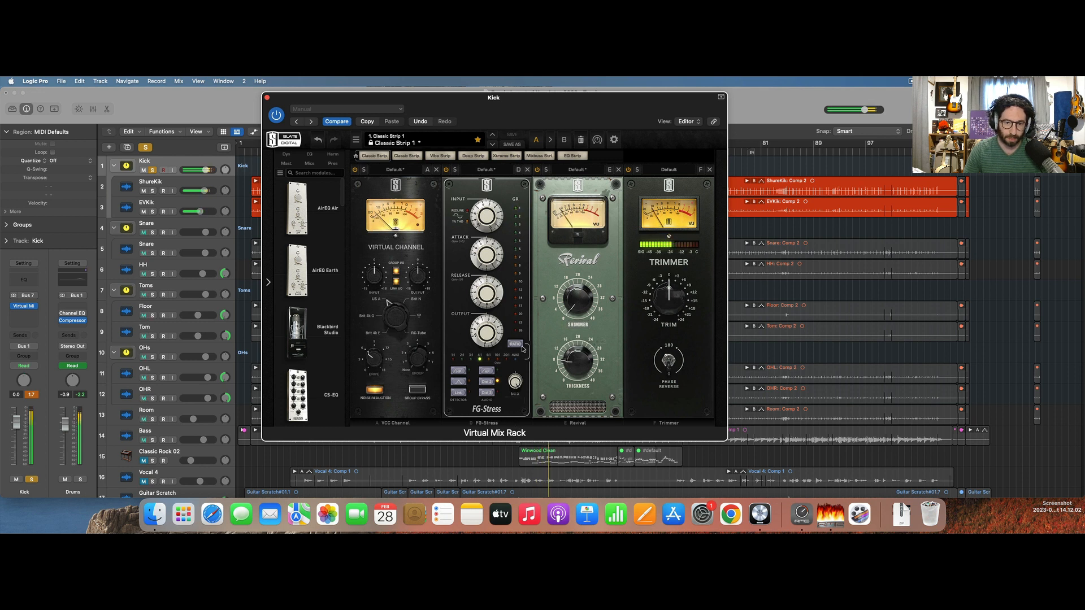
mouse_move(485, 224)
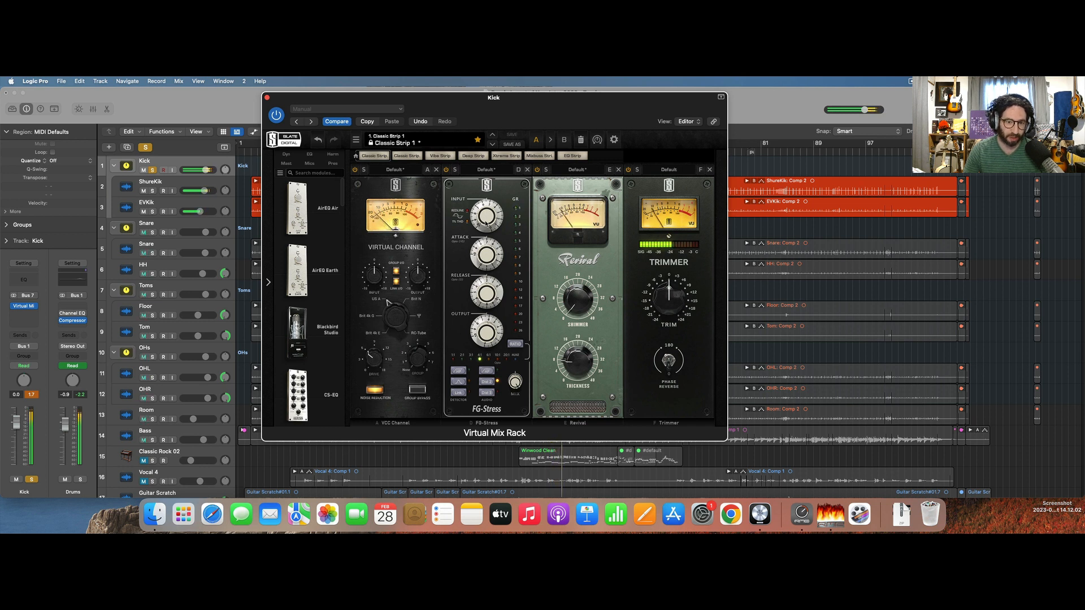
left_click_drag(488, 227, 487, 233)
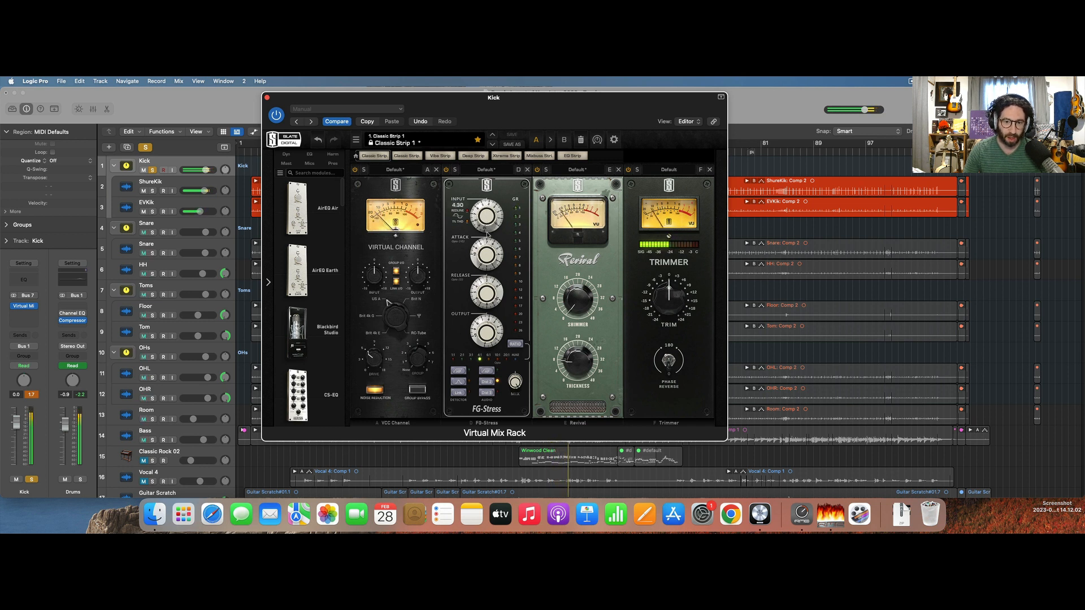
left_click_drag(487, 324, 488, 331)
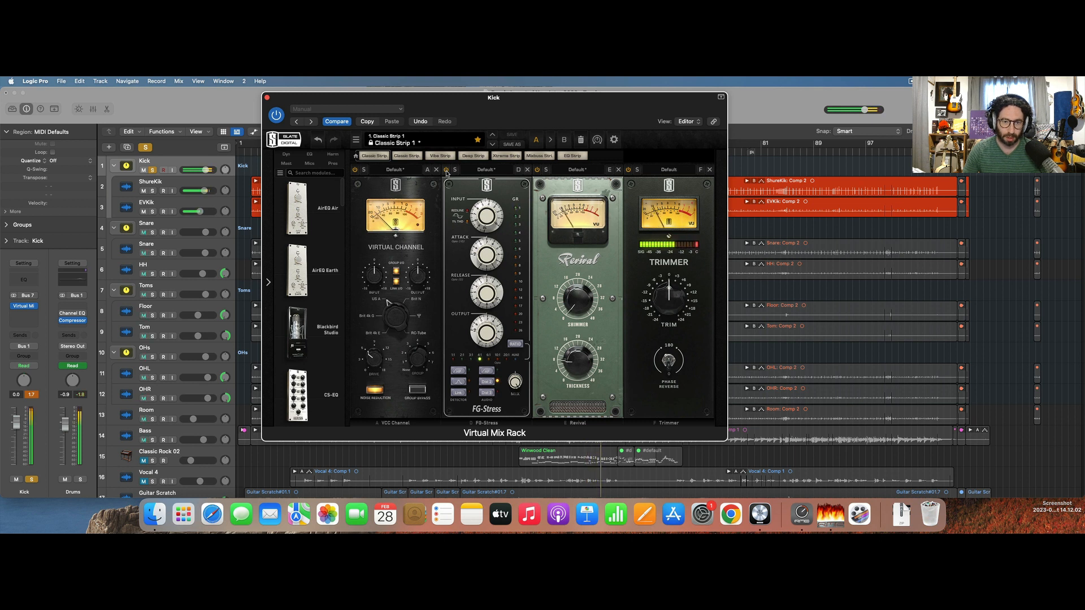
Add the FG-A EQ module between the FG-Stress and Revival modules and boost its LF gain at 100 Hz during playback.
left_click(308, 155)
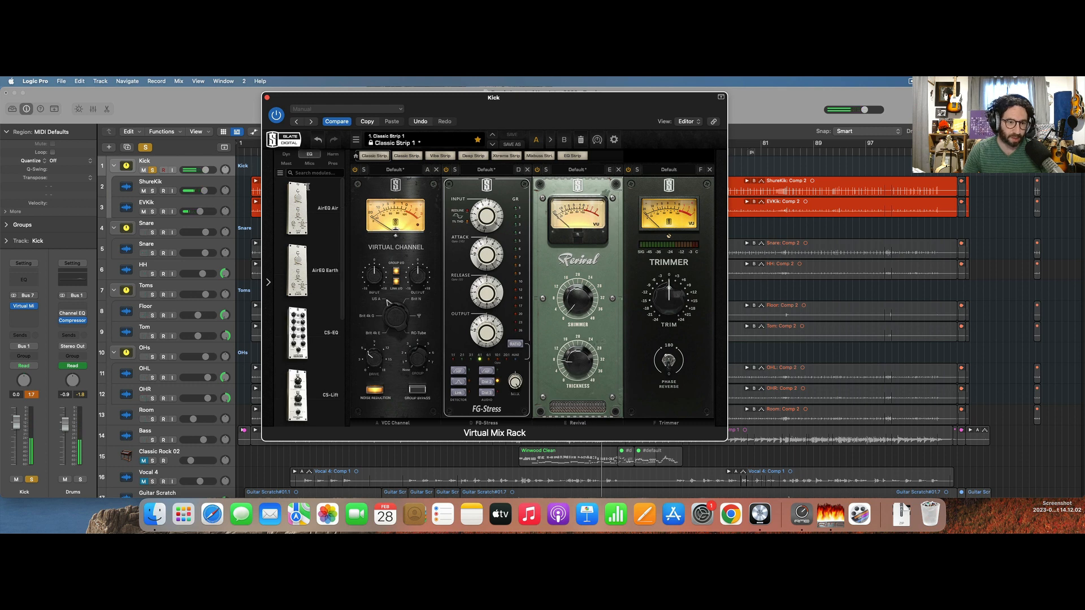
scroll(294, 345, "down", 3)
left_click_drag(318, 261, 593, 268)
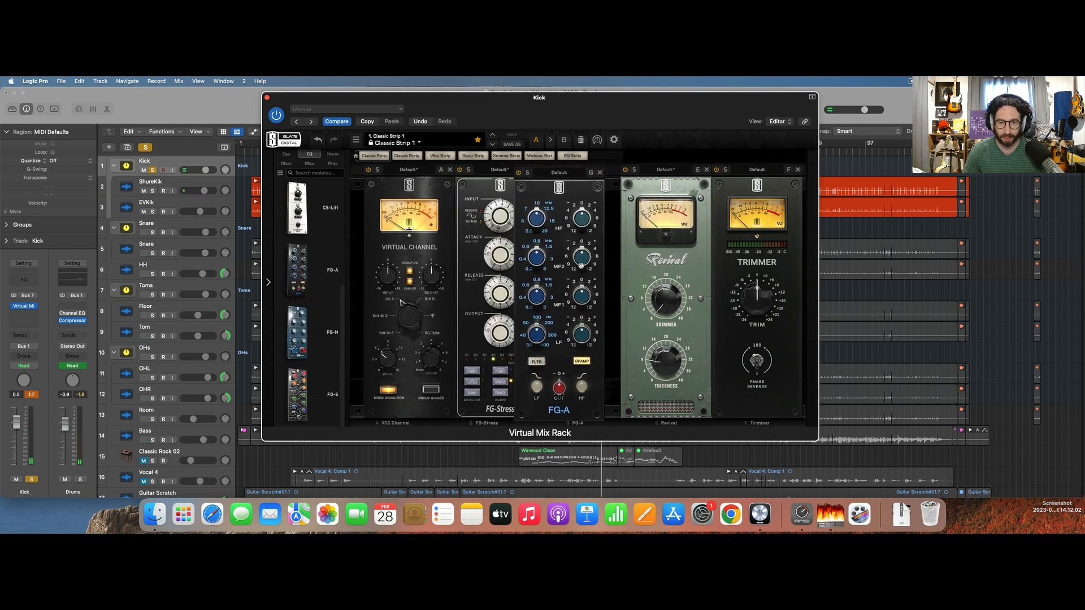
mouse_move(558, 337)
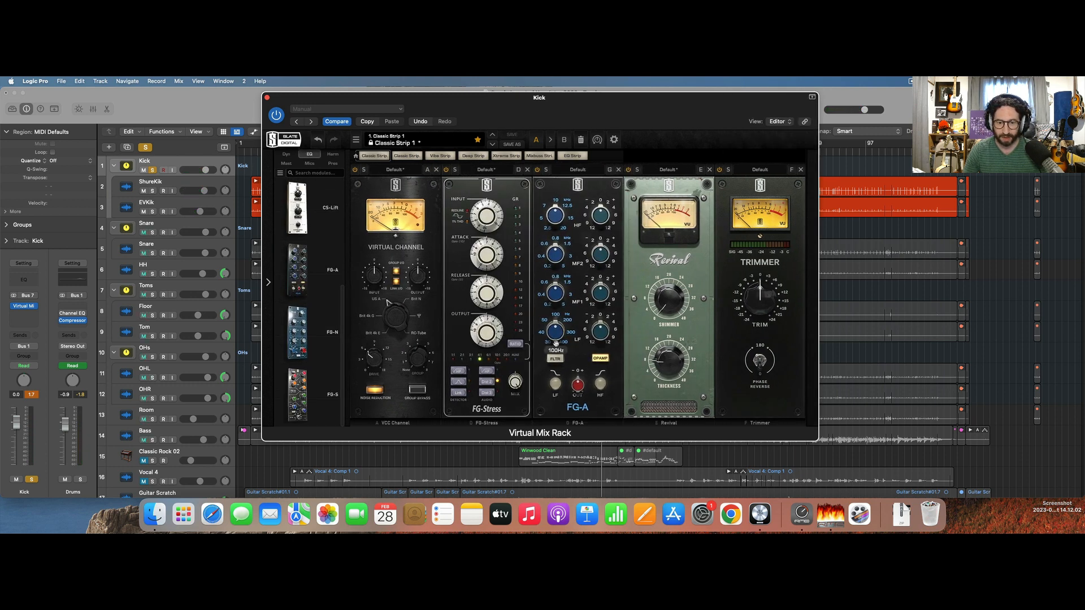
key("space")
left_click_drag(607, 333, 608, 312)
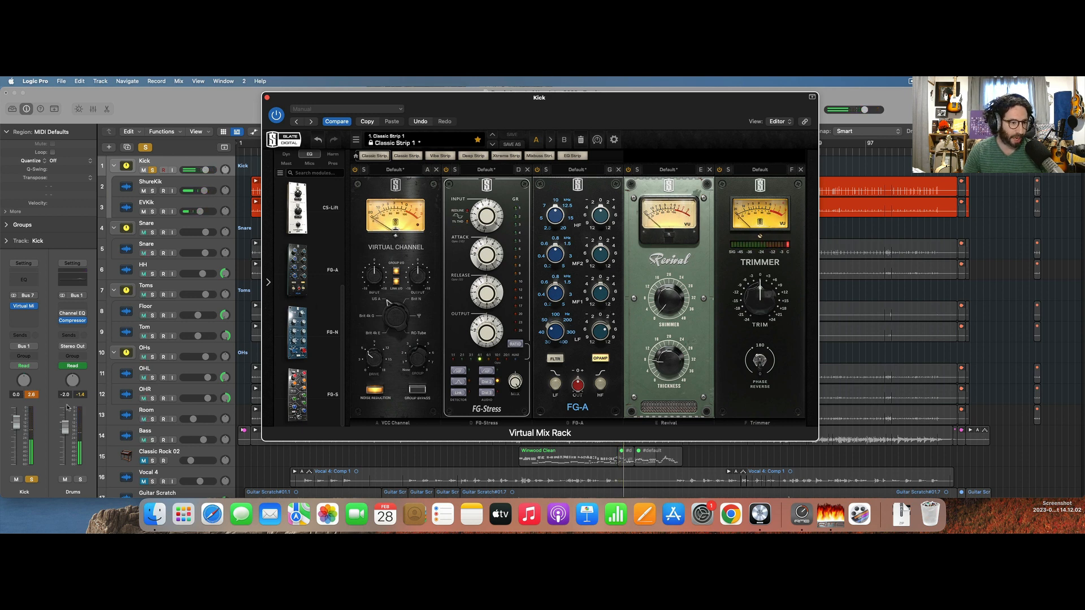
Bypass the Compressor on the Drums bus and move the Virtual Mix Rack window aside to uncover the timeline.
left_click(71, 327)
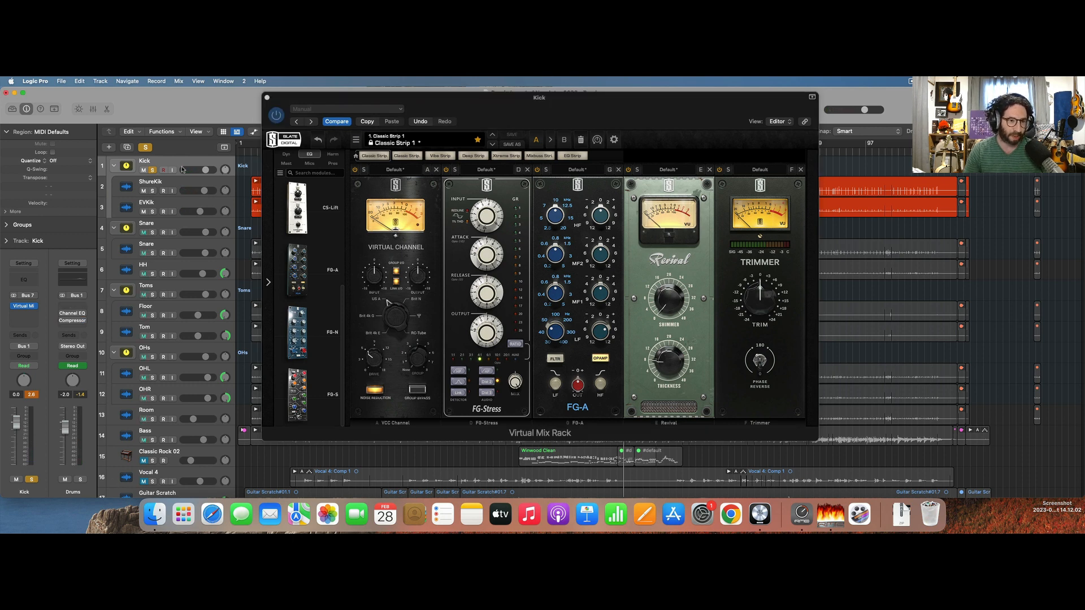
left_click_drag(370, 97, 615, 96)
Play the kick from near the start of the song and adjust the FG-A's MF2 band.
left_click(262, 153)
key("space")
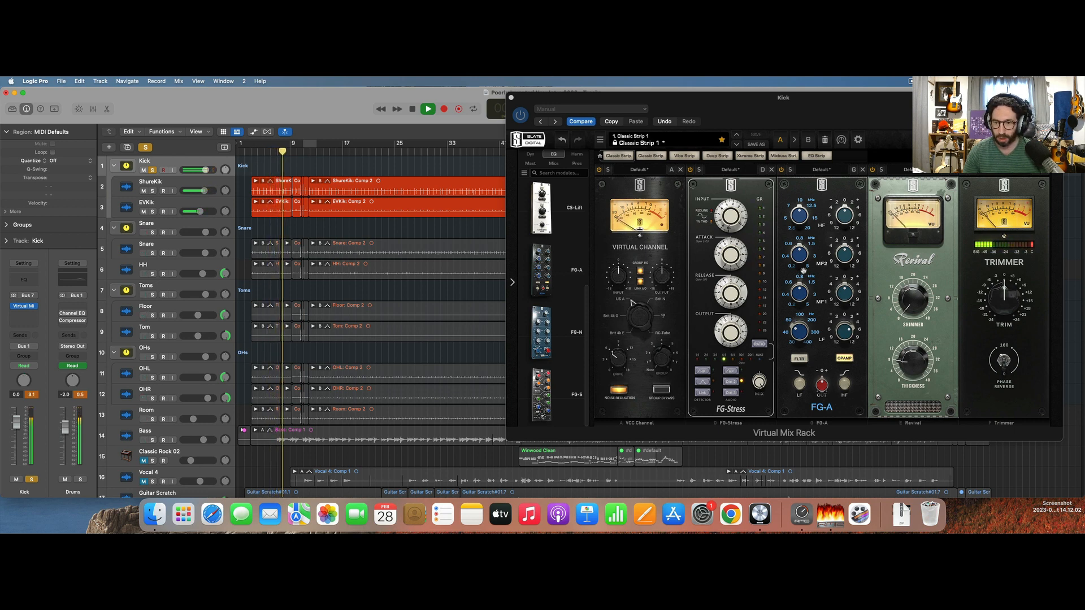
left_click_drag(800, 255, 850, 247)
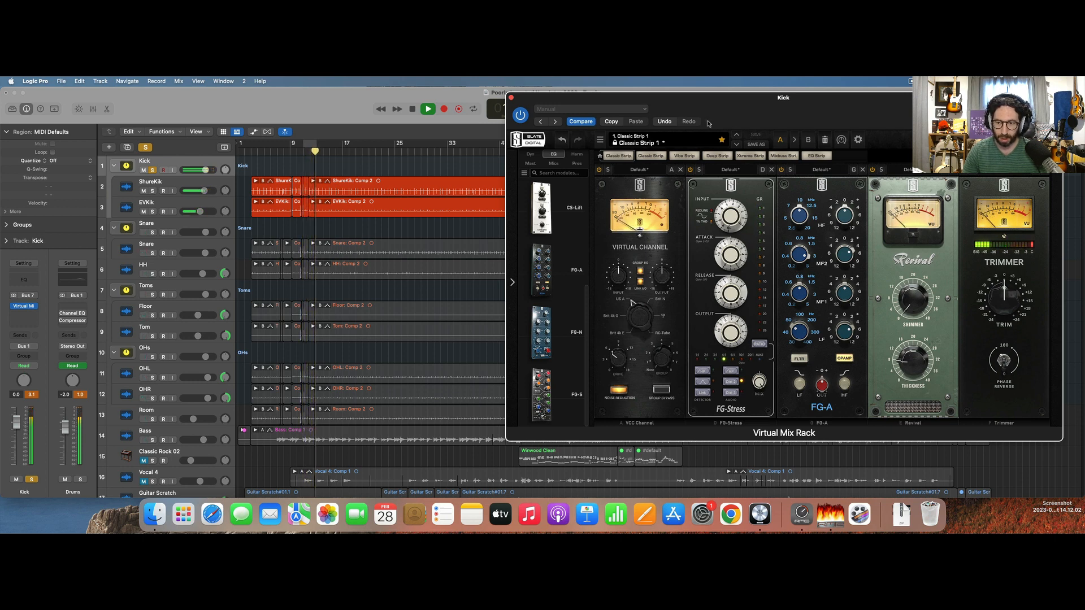
key("space")
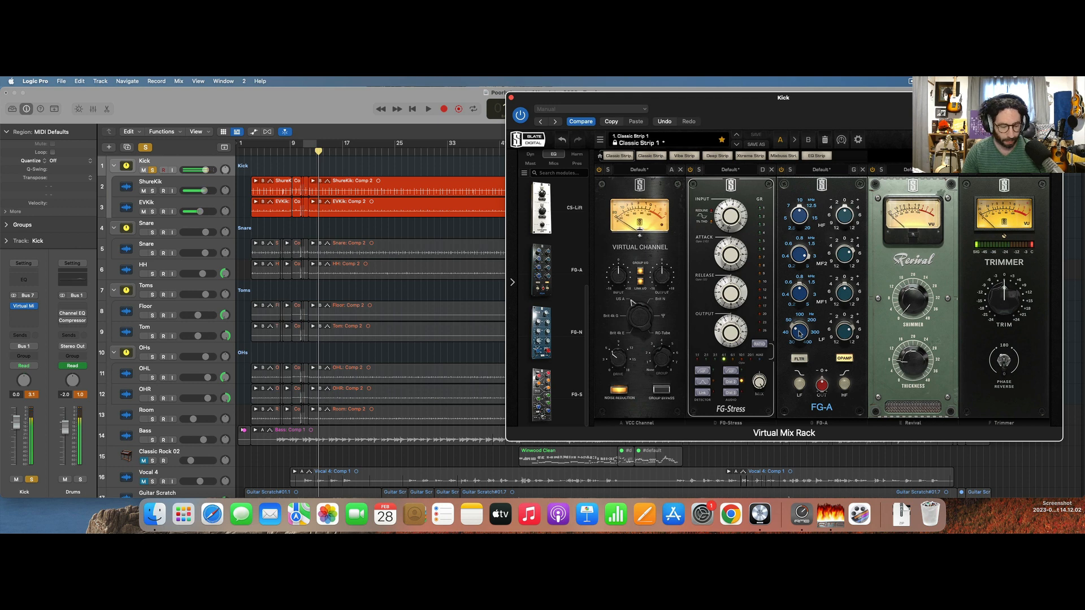
Tune the FG-A's LF frequency to about 63.3 Hz while starting and stopping kick playback.
mouse_move(800, 337)
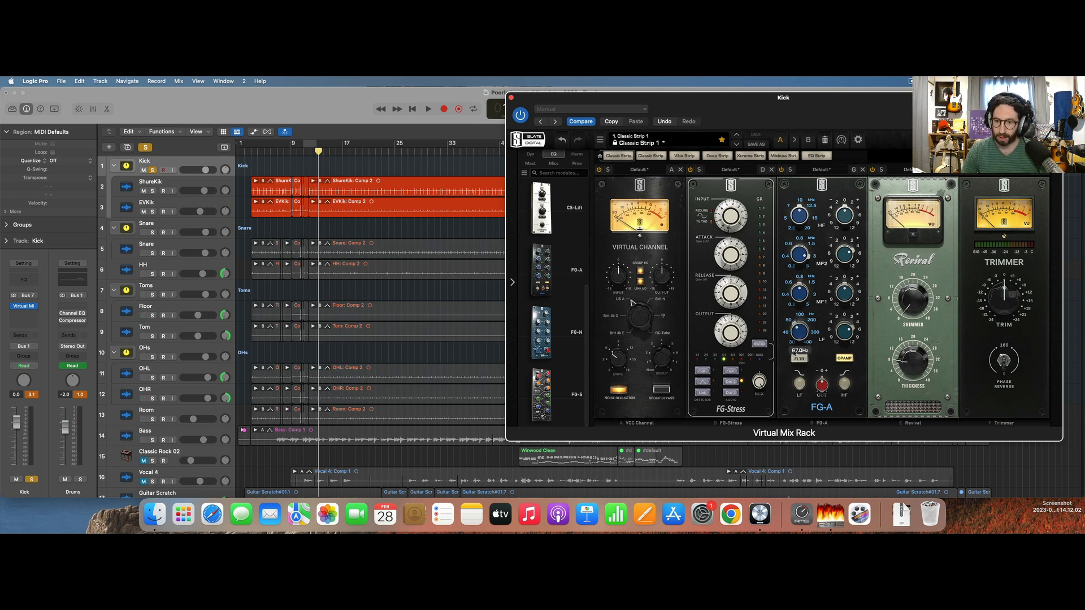
key("space")
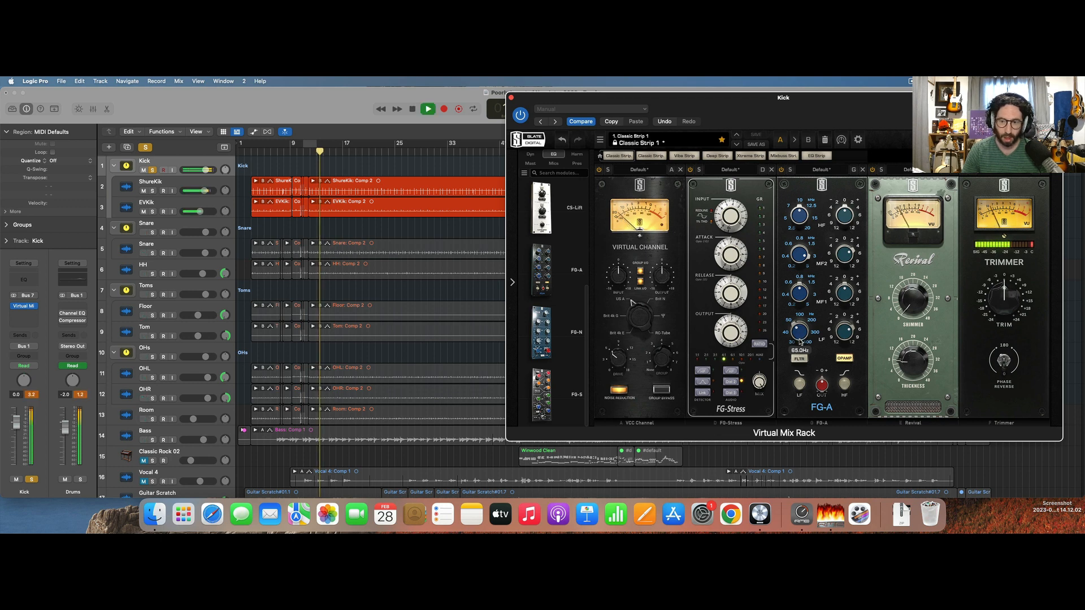
left_click_drag(798, 340, 799, 341)
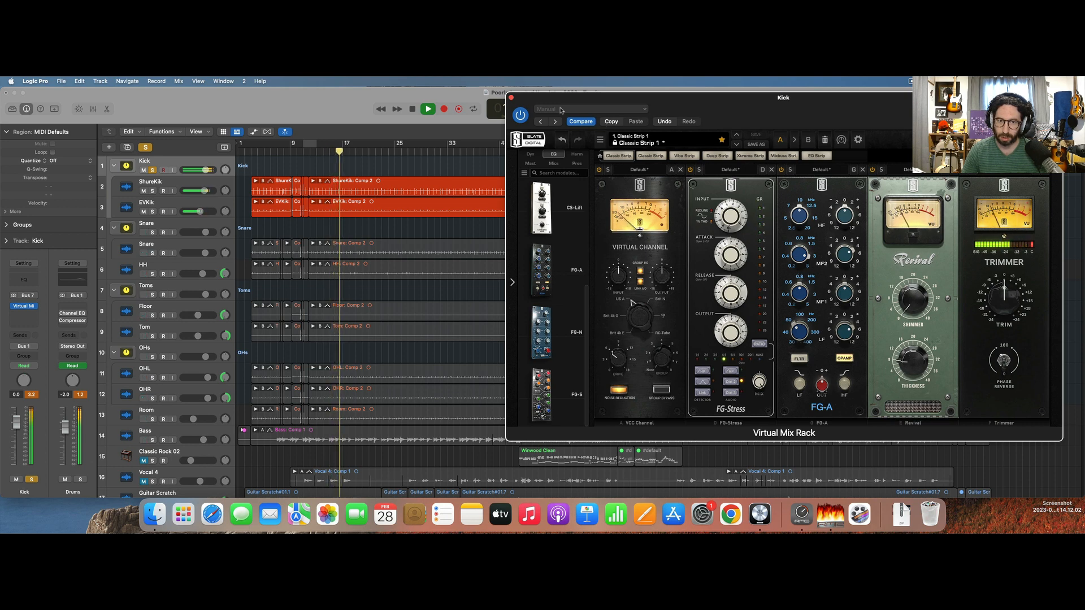
key("space")
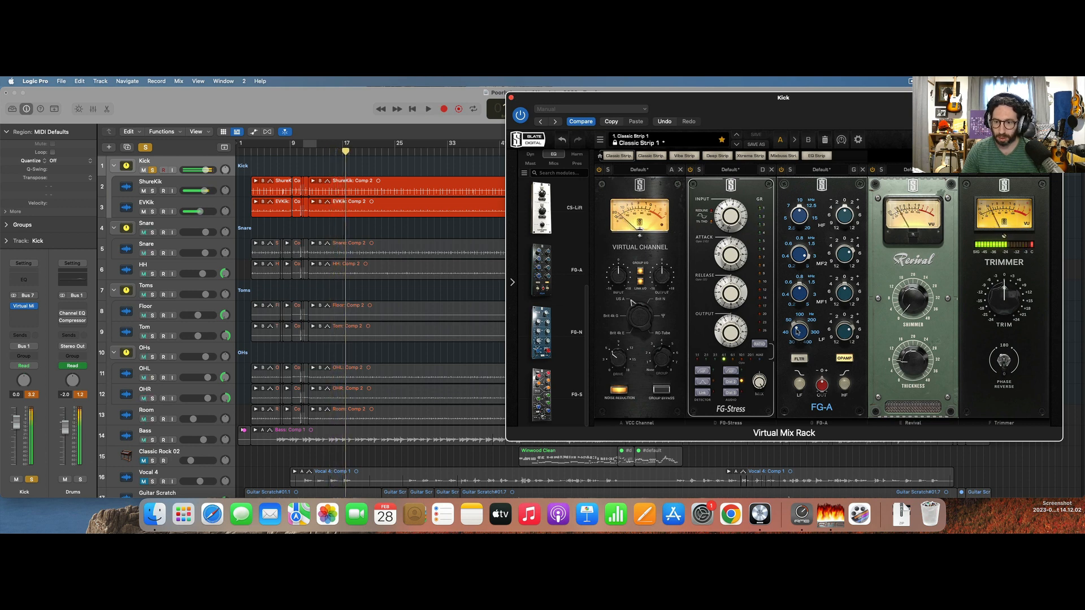
key("space")
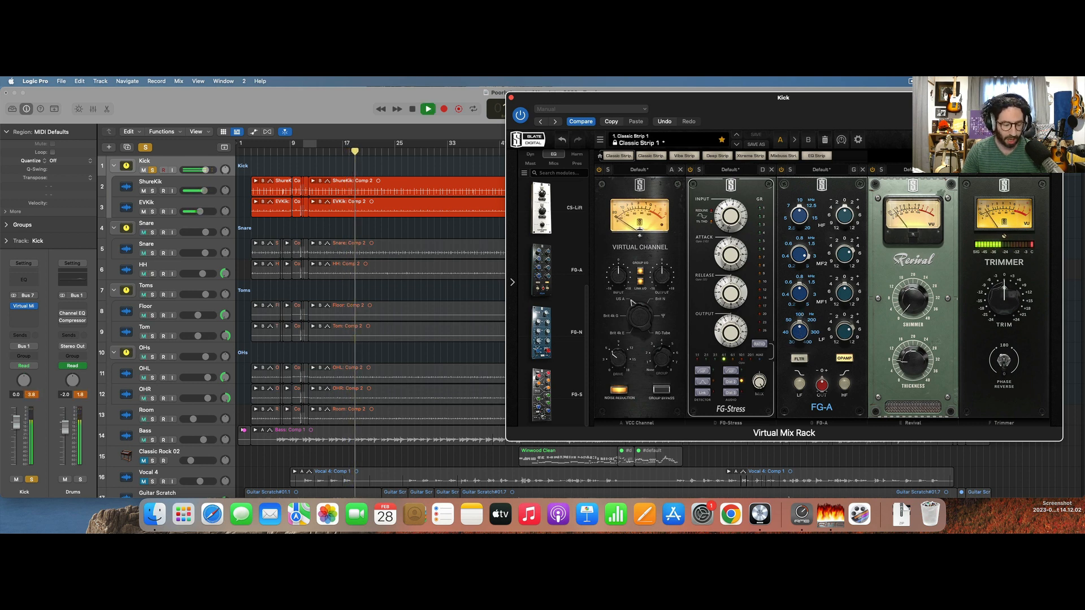
left_click_drag(803, 318, 803, 339)
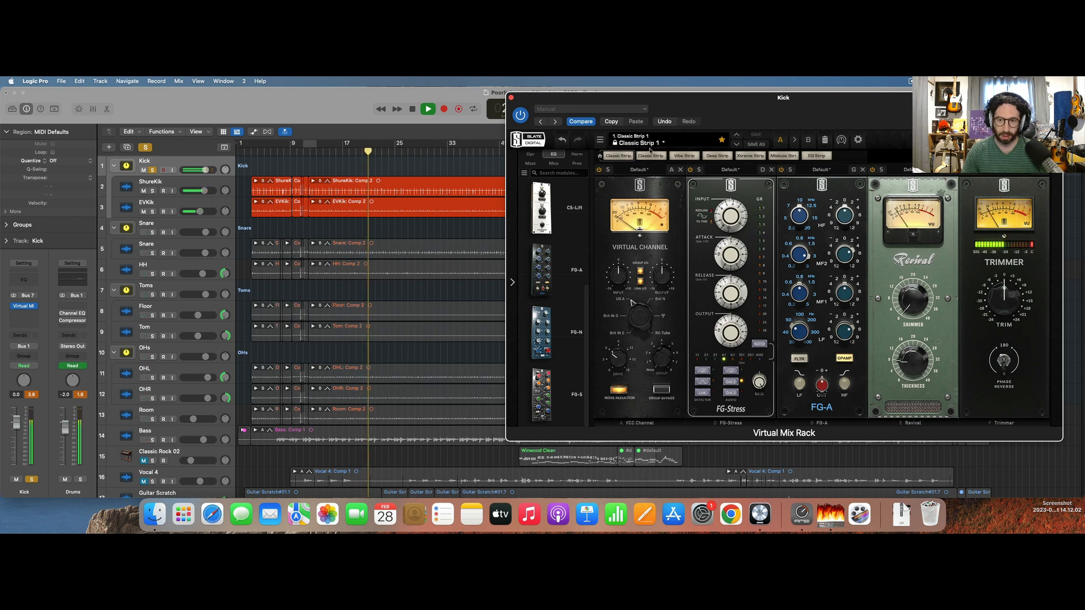
left_click_drag(800, 335, 798, 282)
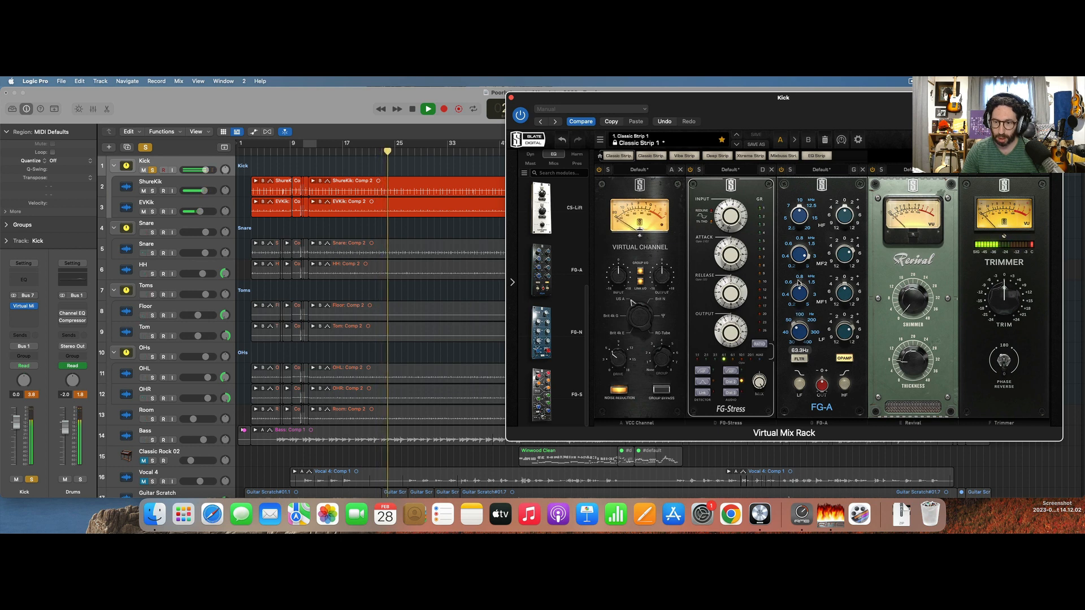
key("space")
Cut the gain of the FG-A's MF1 band at 600 Hz while the kick plays.
left_click(803, 296)
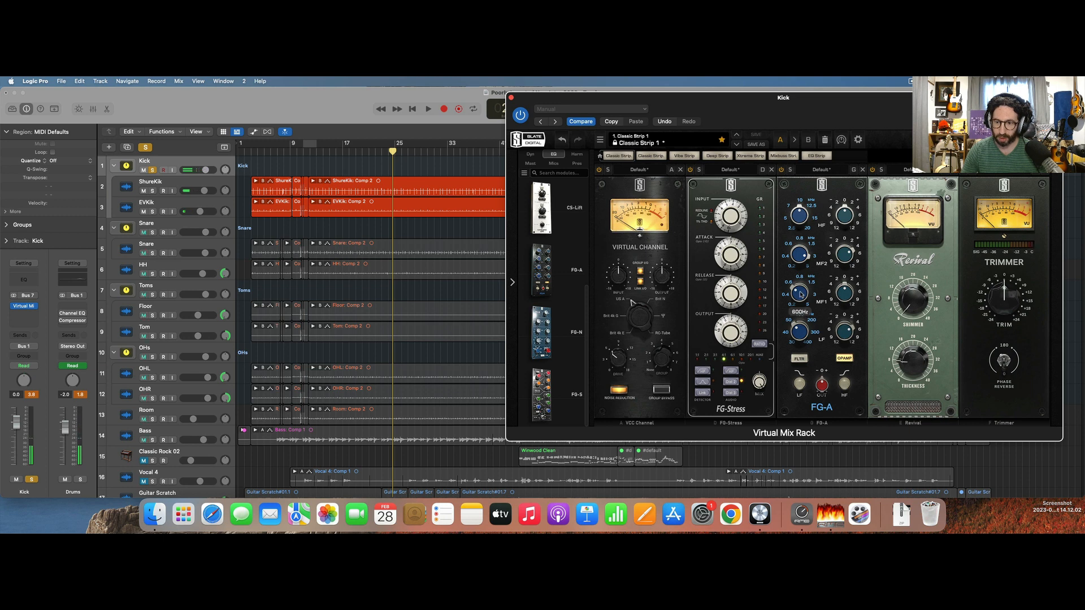
key("space")
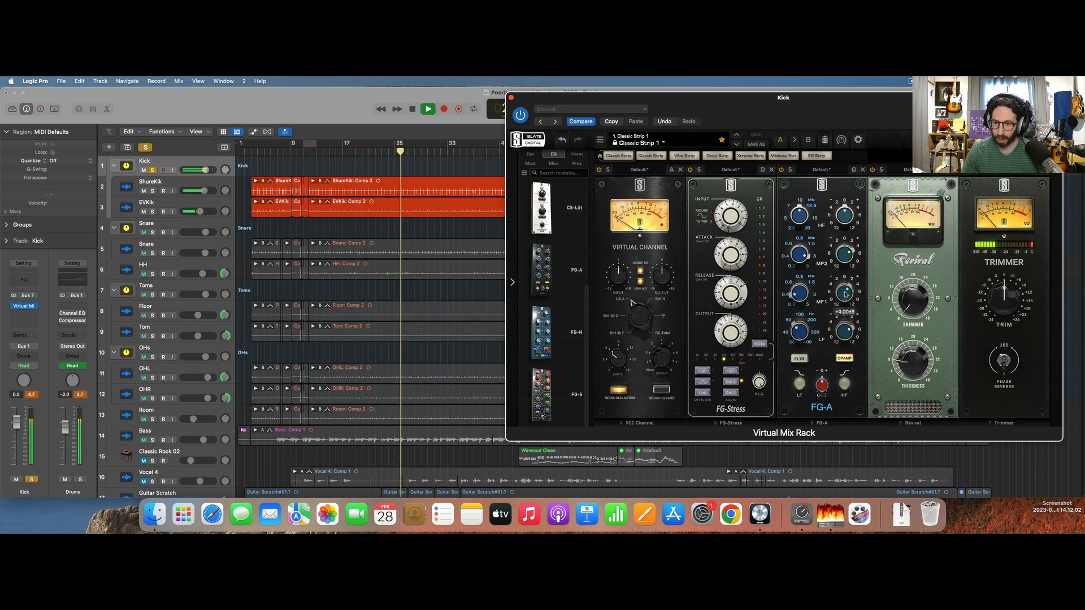
left_click_drag(844, 291, 841, 305)
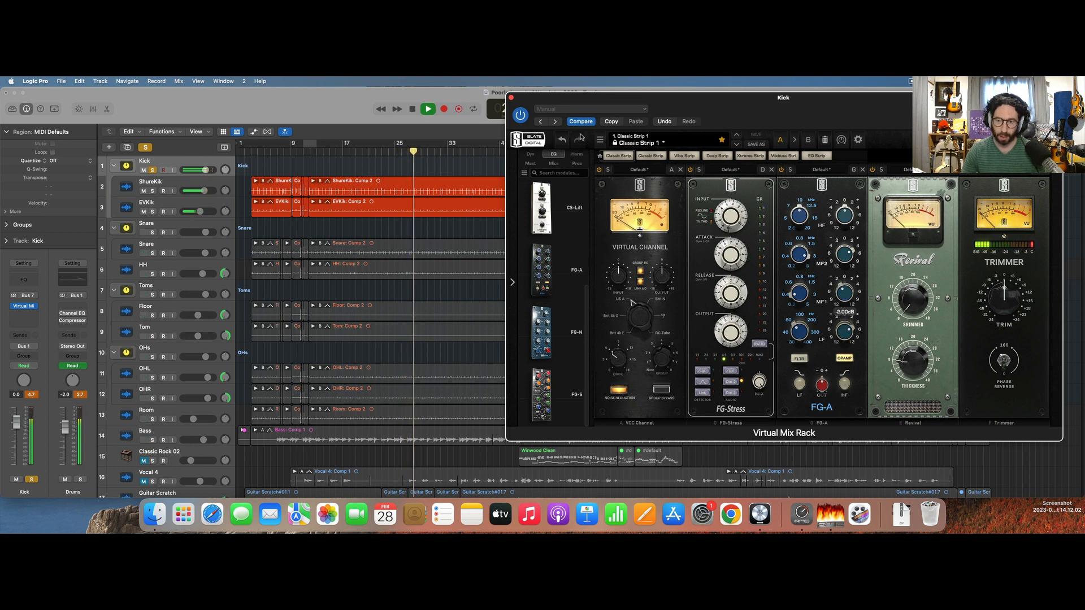
Compare the kick with the Virtual Mix Rack bypassed and active from about bar 21, and close the rack window.
key("space")
left_click(522, 116)
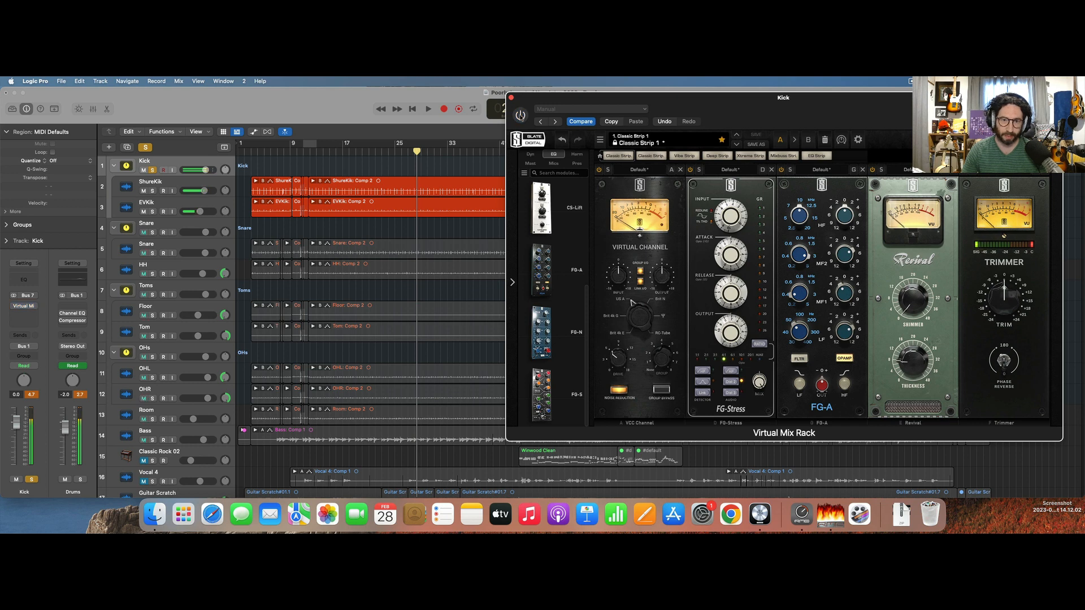
left_click(367, 148)
left_click(367, 150)
key("space")
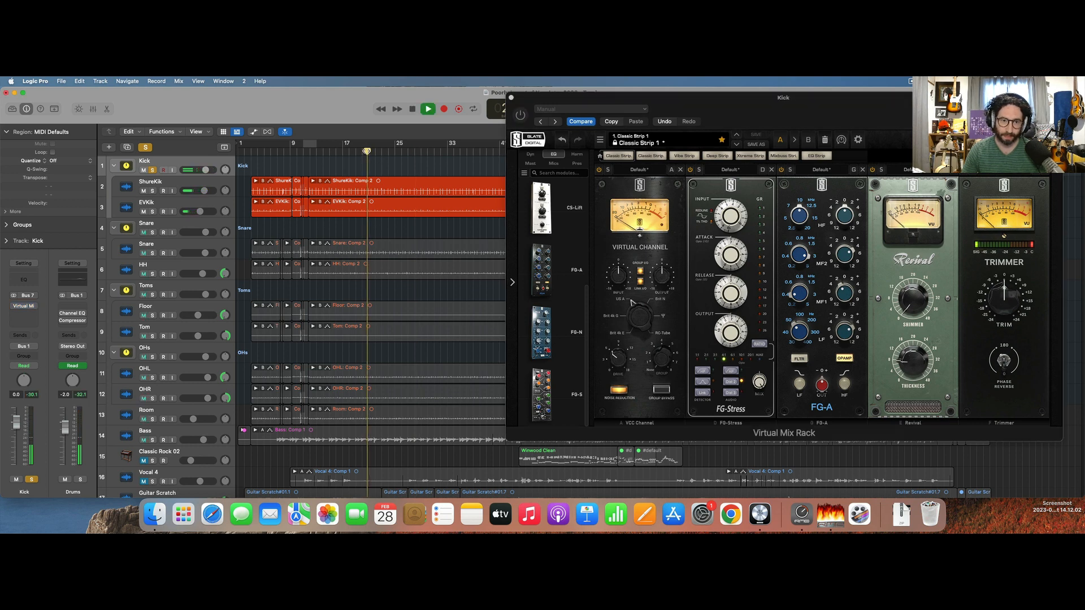
left_click(522, 115)
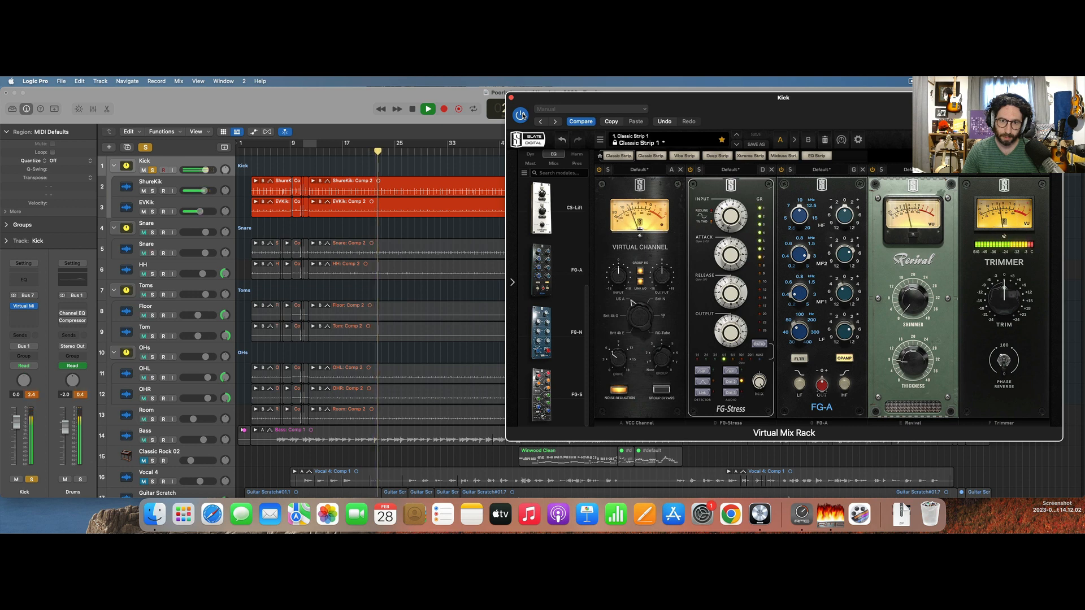
key("space")
left_click(511, 98)
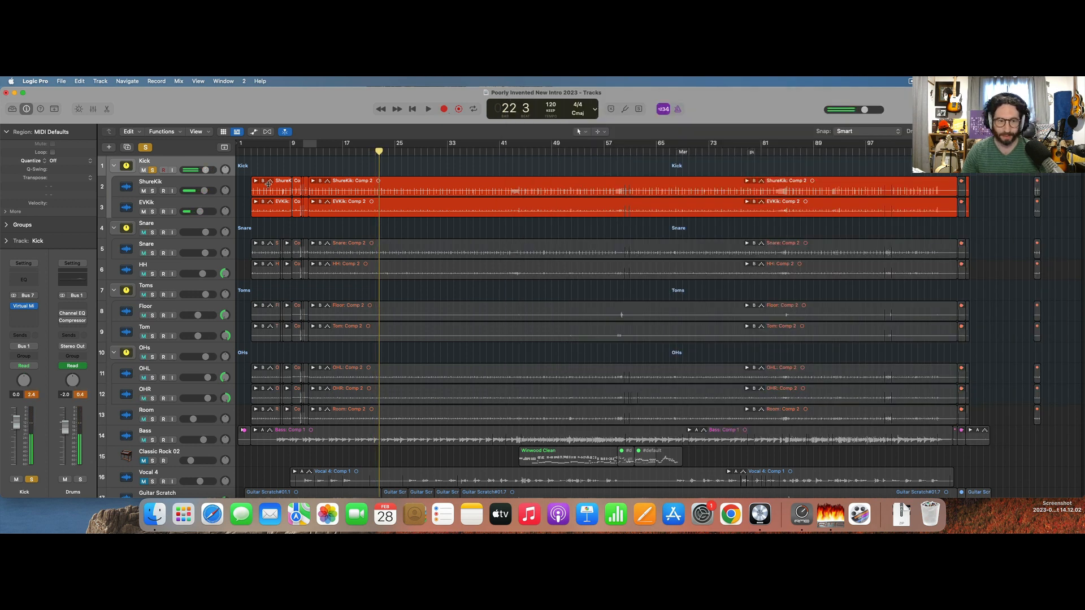
Solo the Snare stack along with the Kick, play both briefly and select the Snare track inside the stack.
left_click(151, 233)
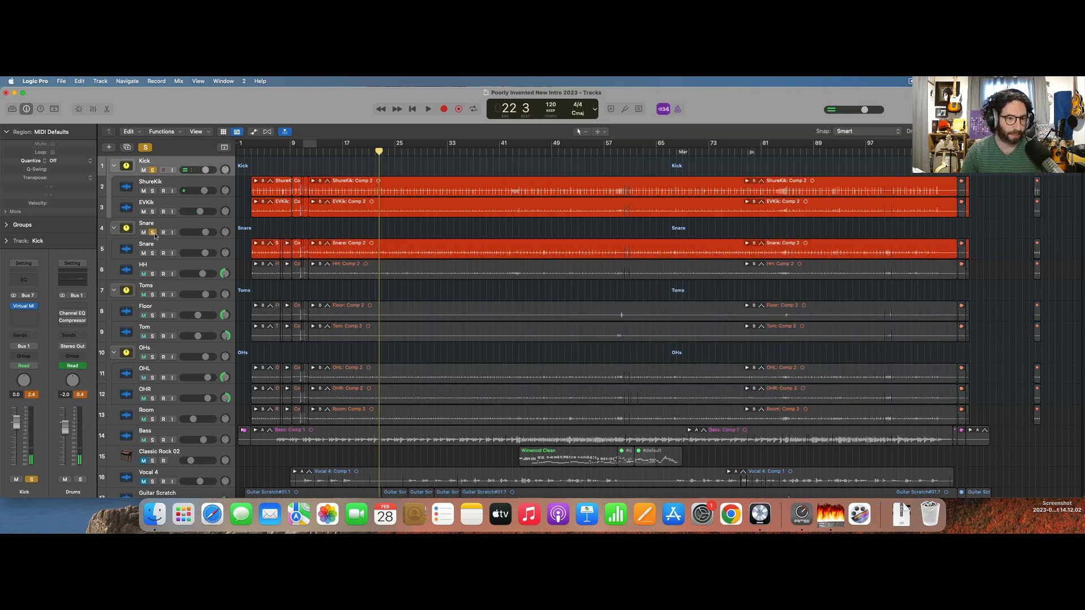
key("space")
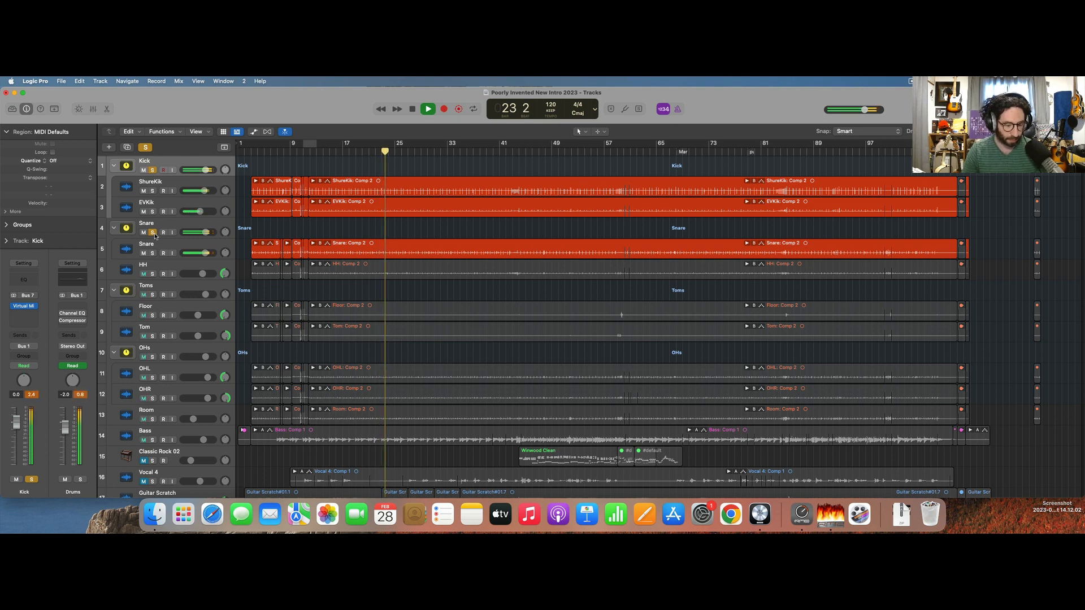
key("space")
left_click(130, 246)
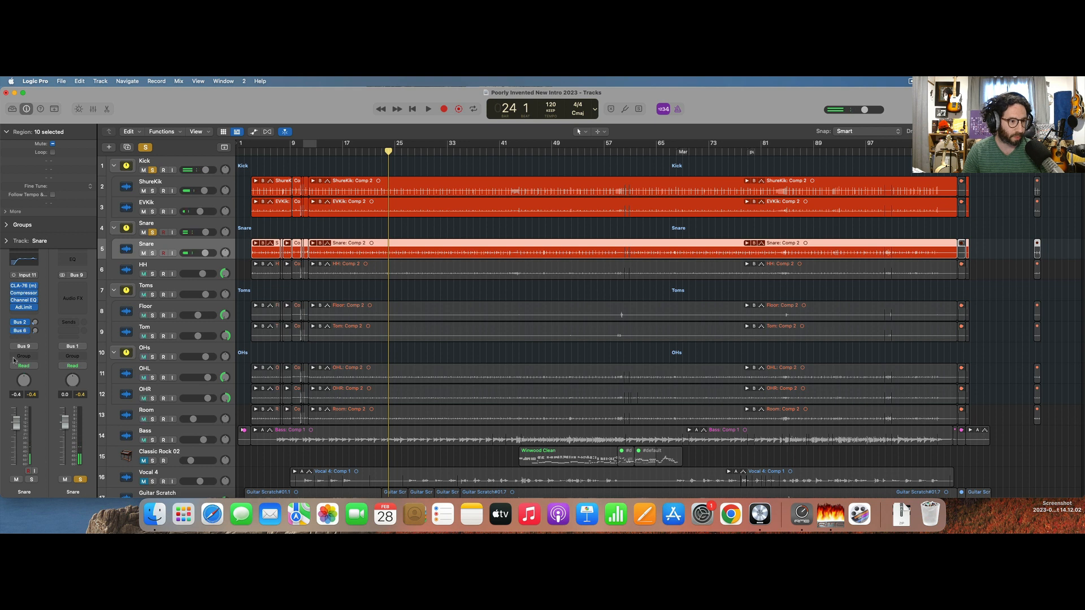
Check the Snare track's second send, take the Kick stack out of solo, and select the Snare stack while playing it alone.
left_click(24, 327)
key("Escape")
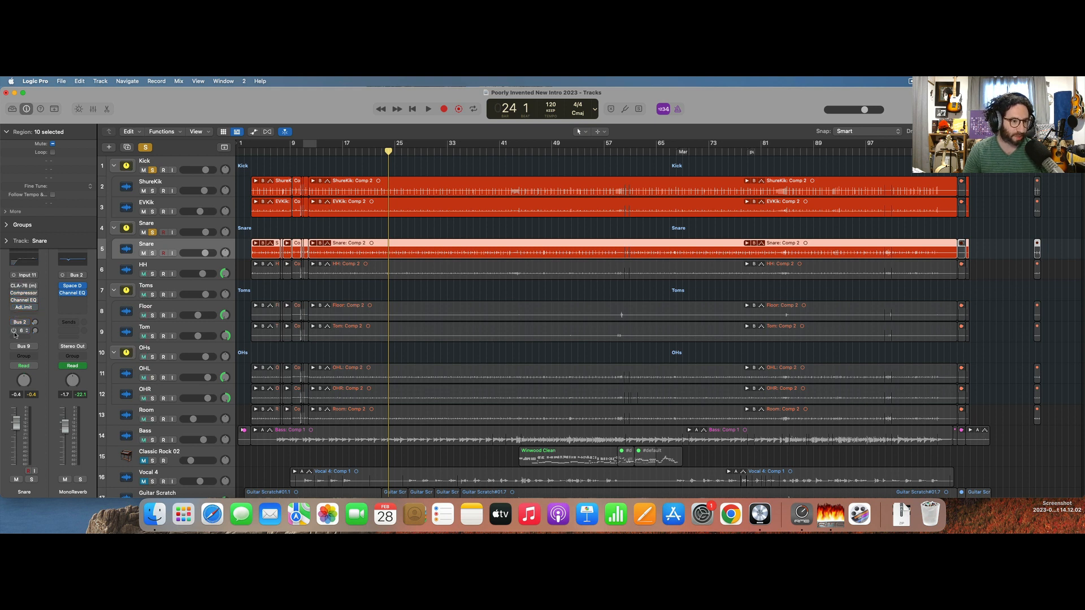
key("space")
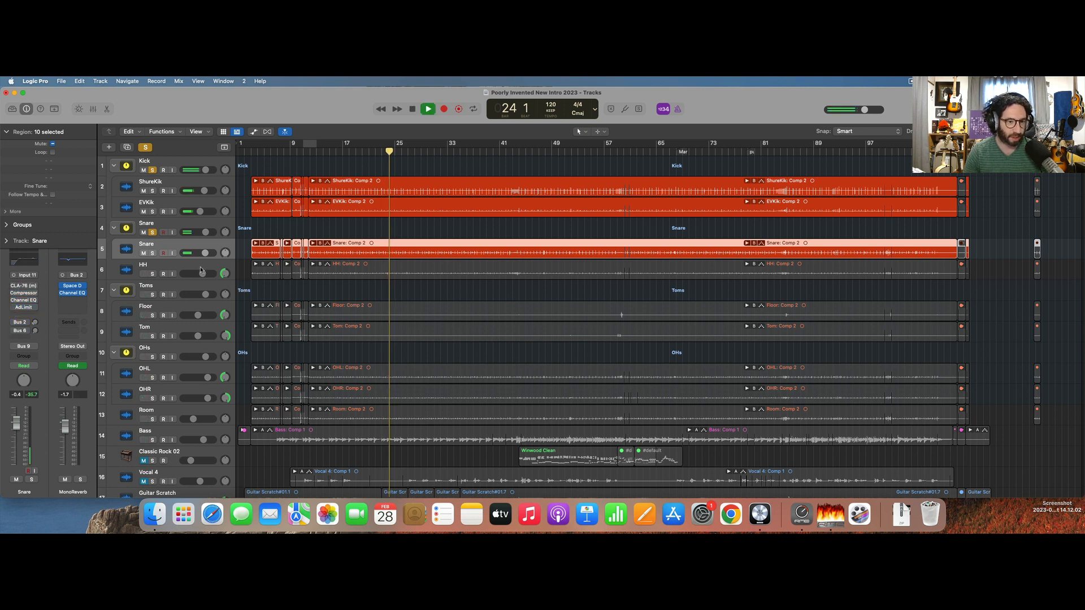
left_click(154, 169)
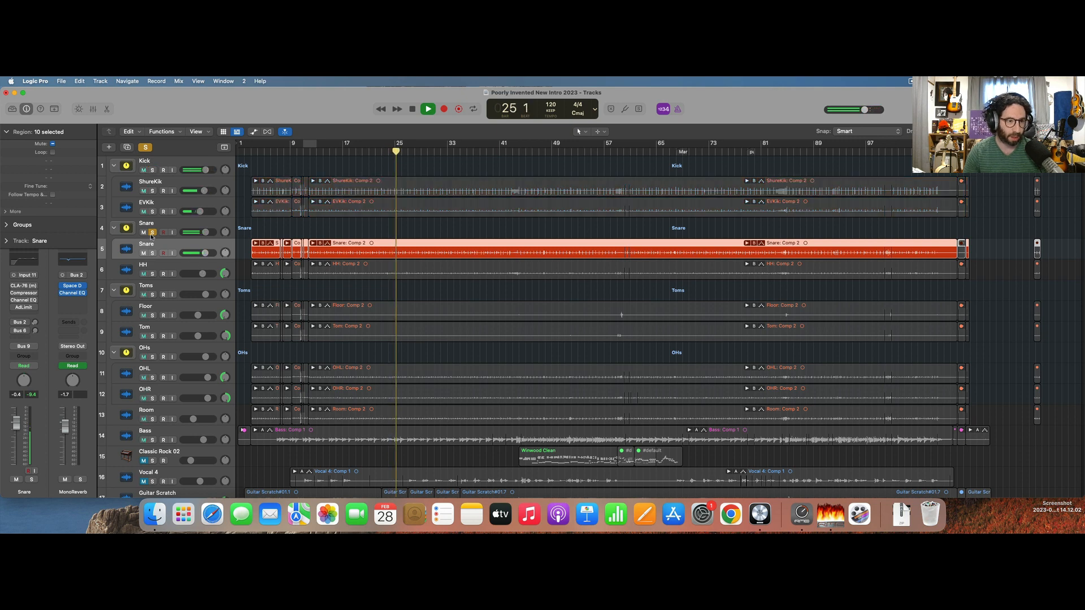
left_click(152, 223)
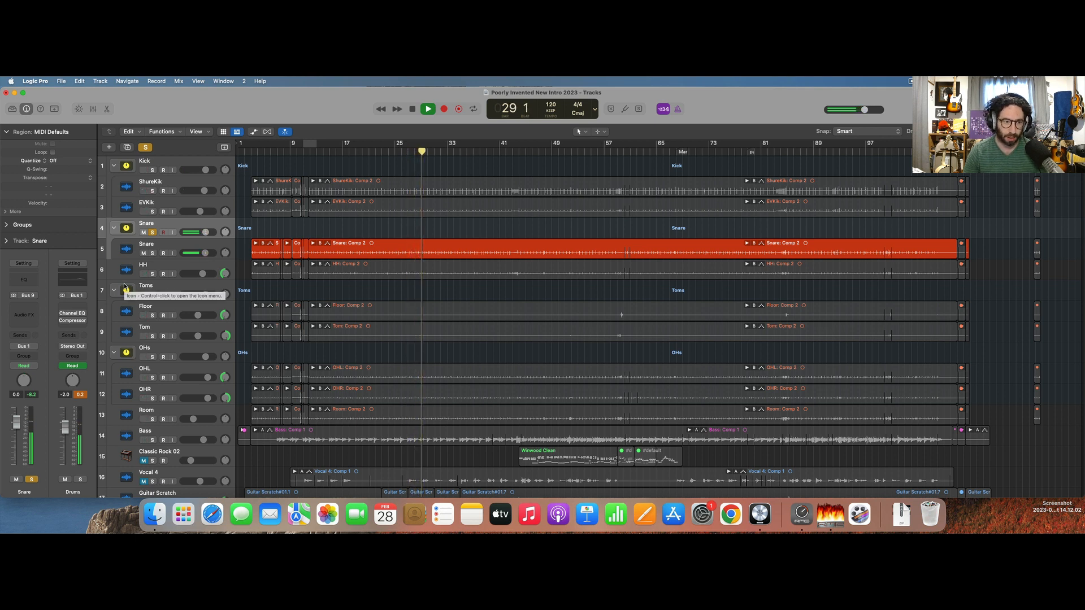
key("space")
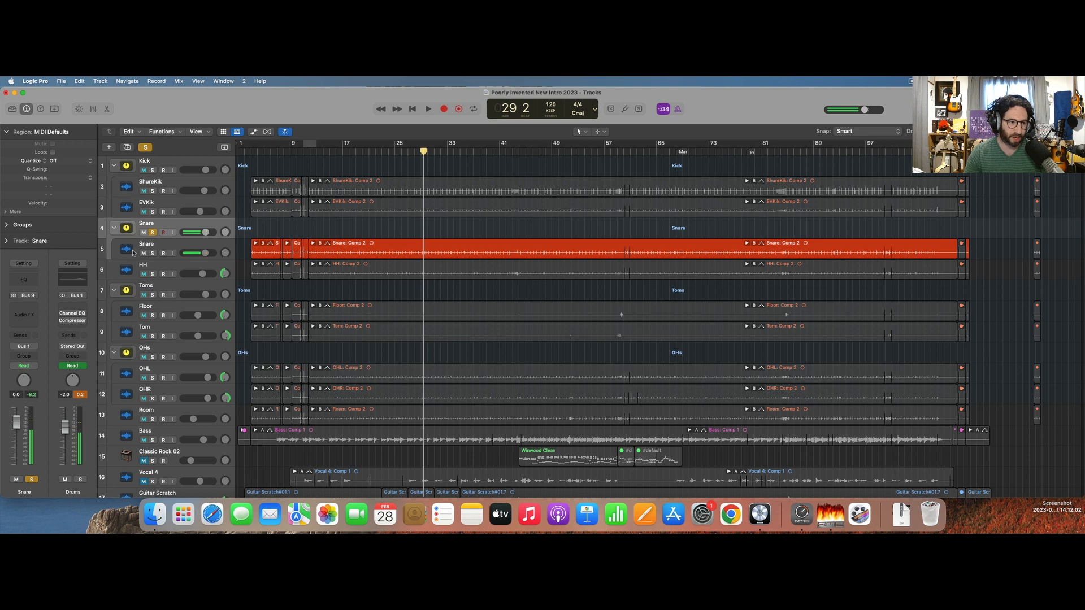
Insert the Virtual Mix Rack on the Snare stack and clear its default modules.
left_click(31, 306)
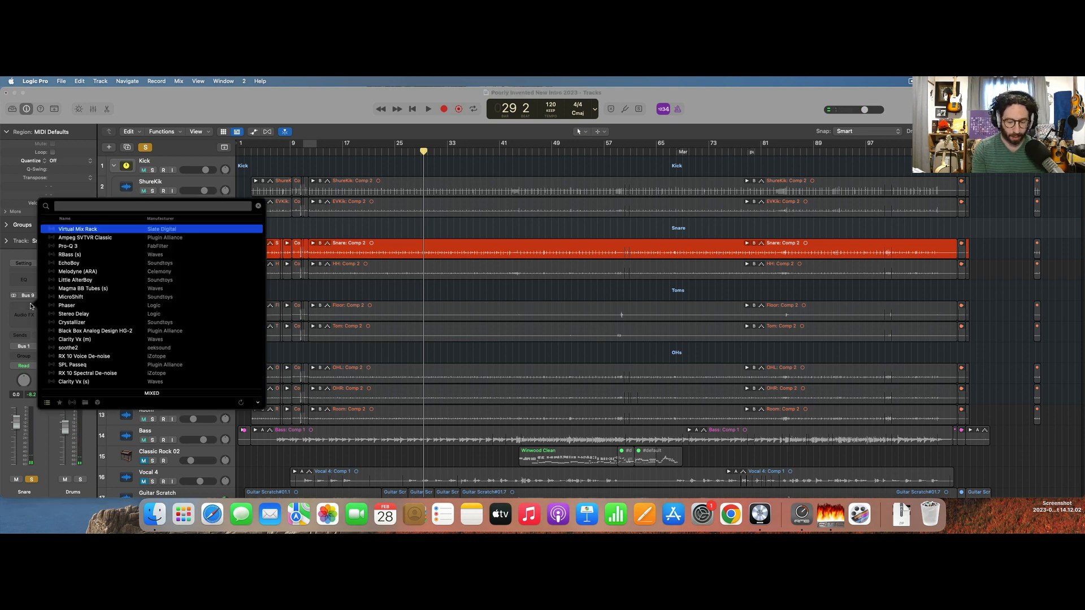
key("Return")
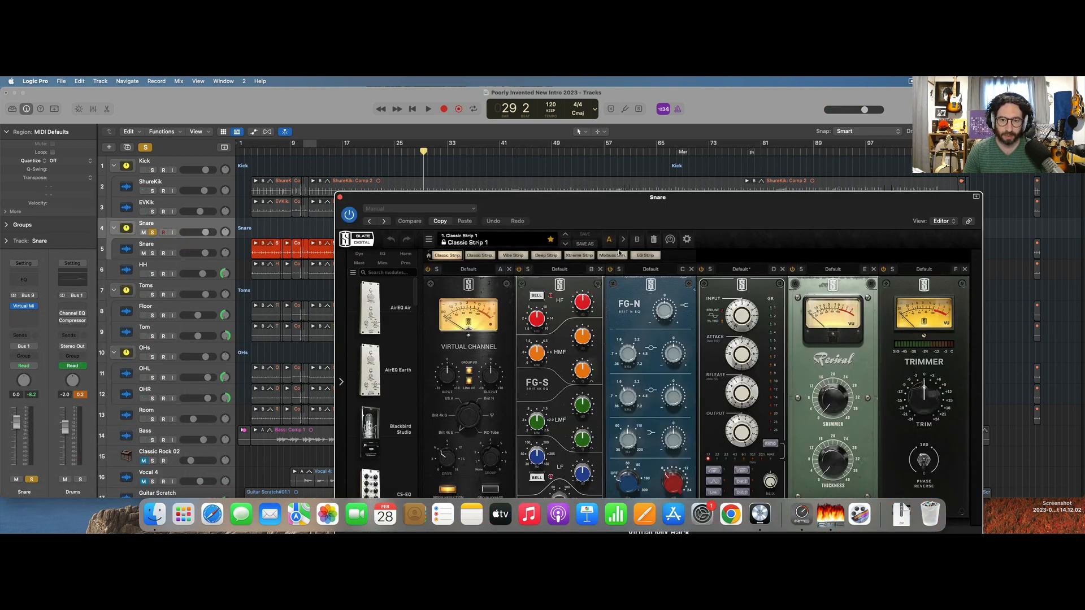
left_click(653, 240)
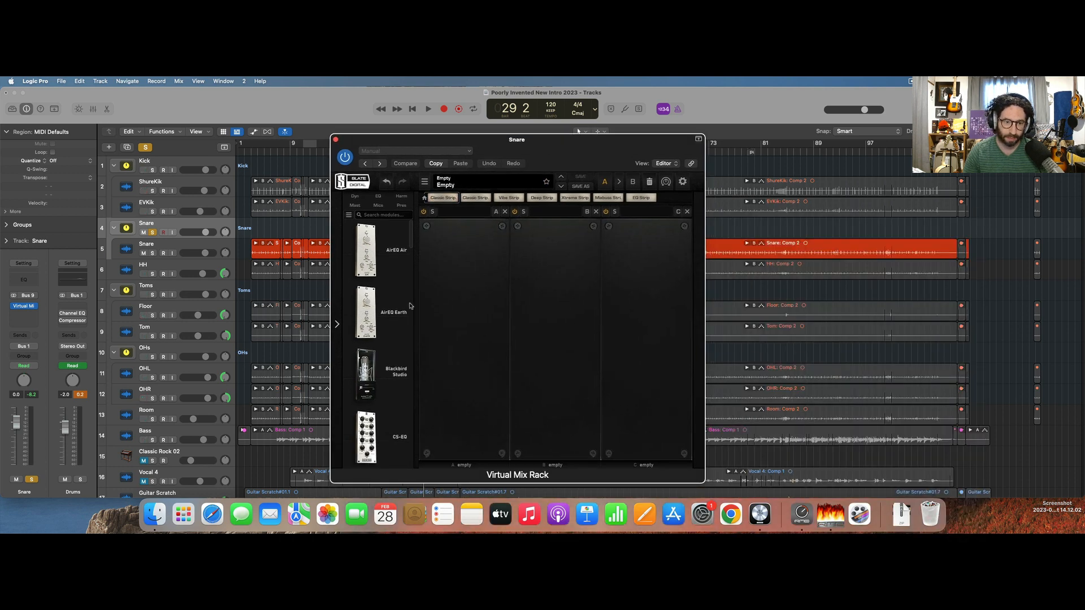
Load the Gate:Drums module into the first slot of the empty rack.
scroll(410, 307, "down", 5)
scroll(409, 307, "down", 10)
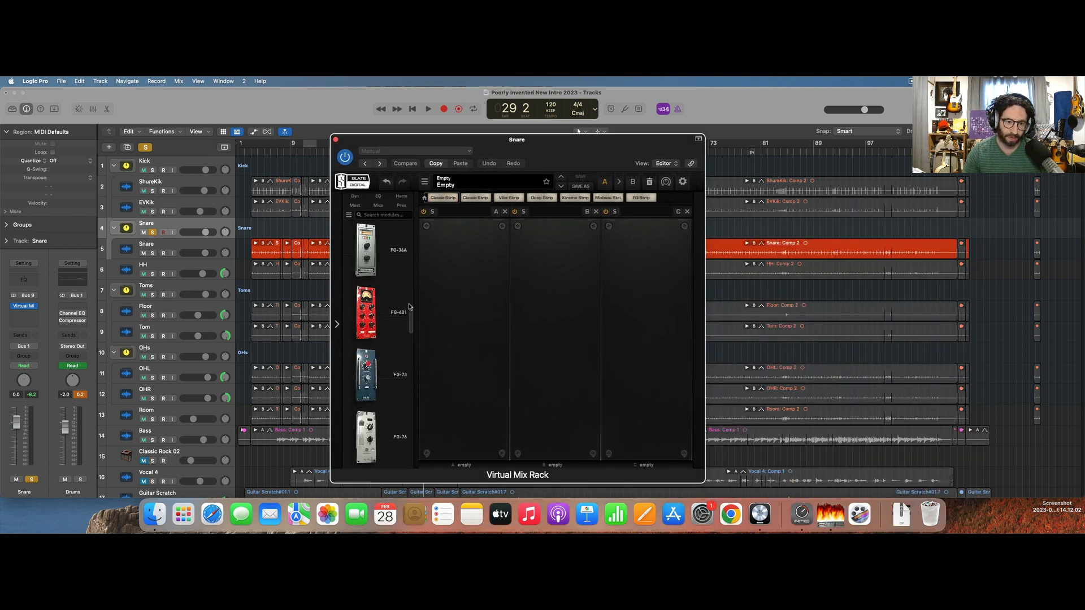
scroll(409, 307, "down", 10)
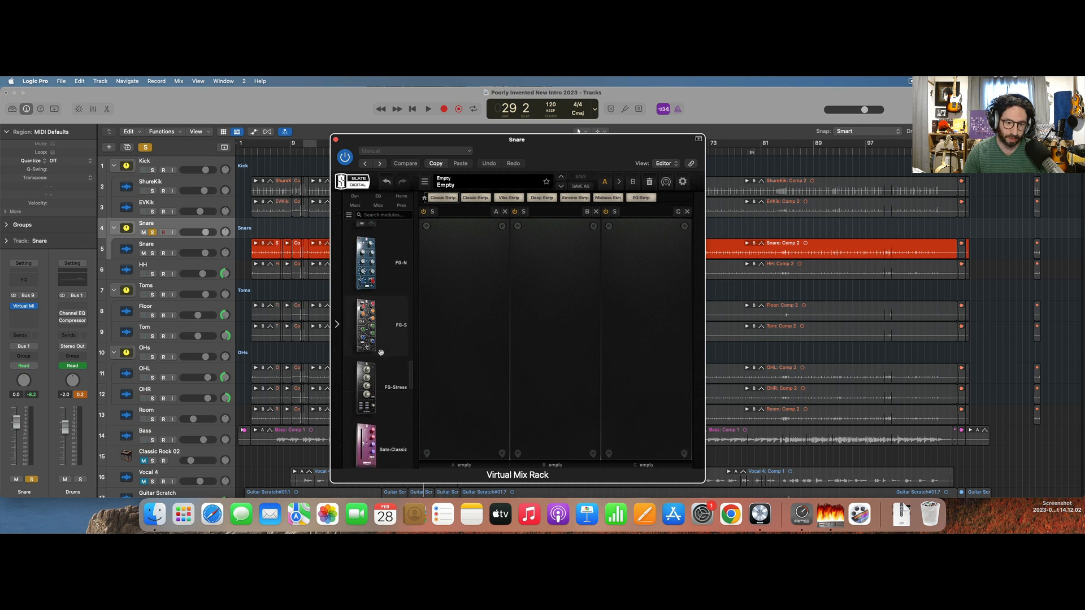
left_click_drag(389, 280, 449, 283)
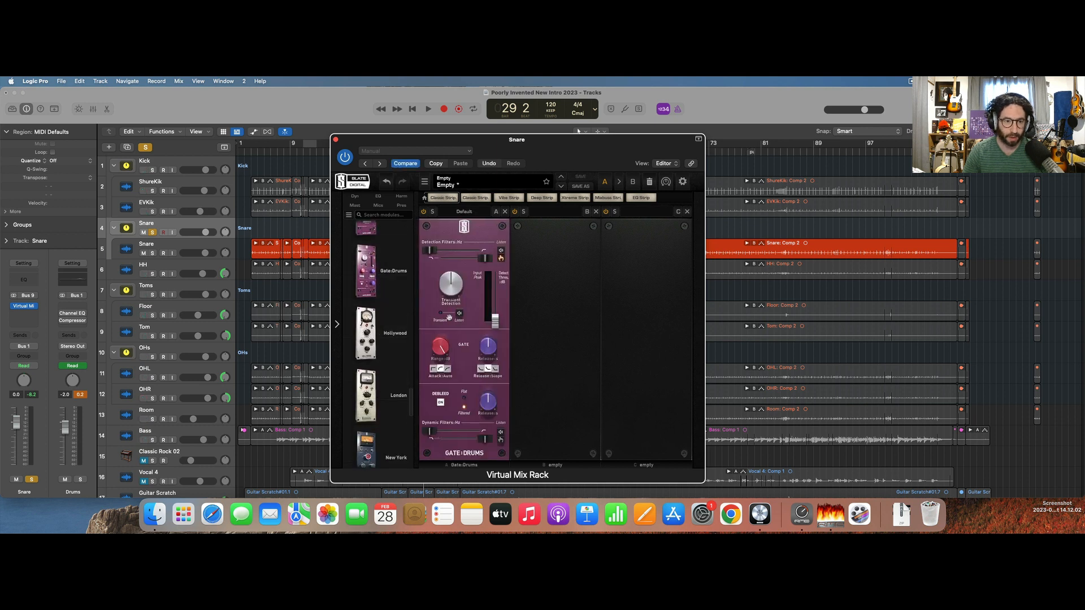
Raise the Gate:Drums threshold, set the gate range to about 23.8 dB and choose the middle attack shape while the snare plays.
key("space")
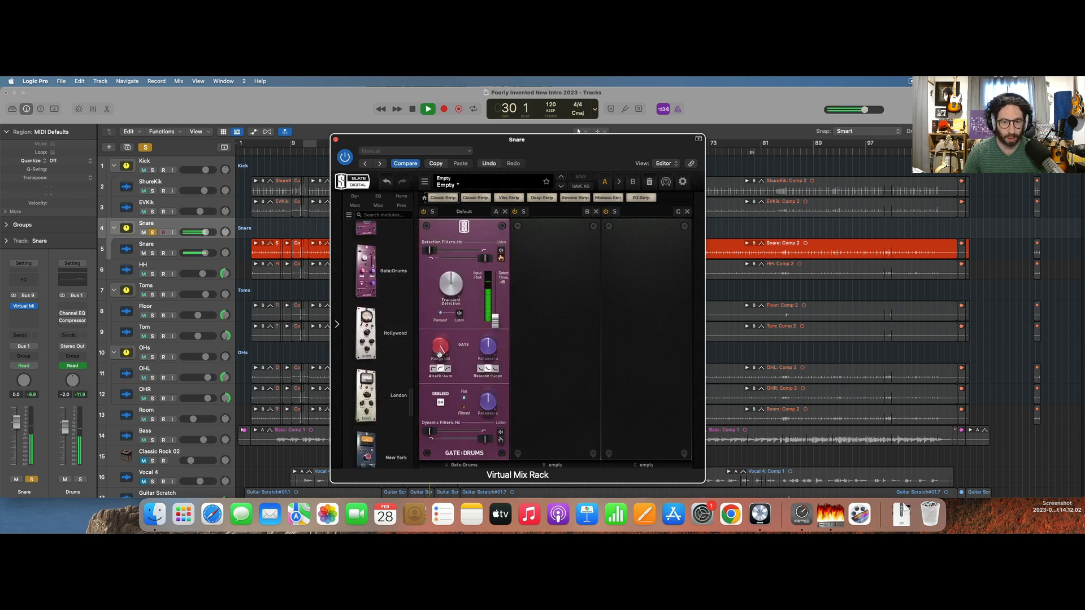
left_click_drag(495, 320, 497, 292)
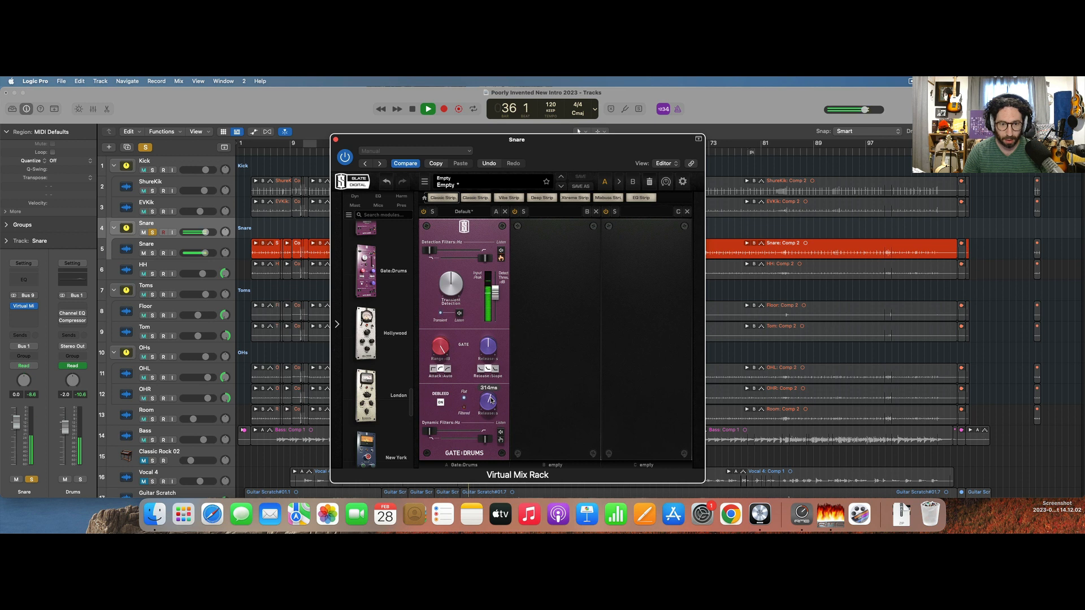
left_click(434, 369)
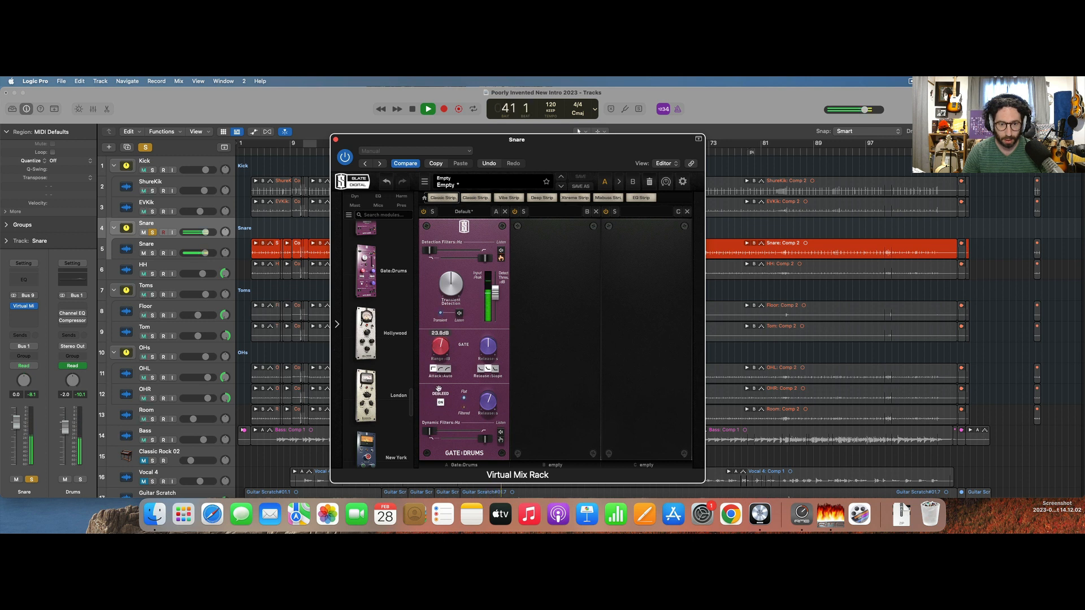
left_click(442, 370)
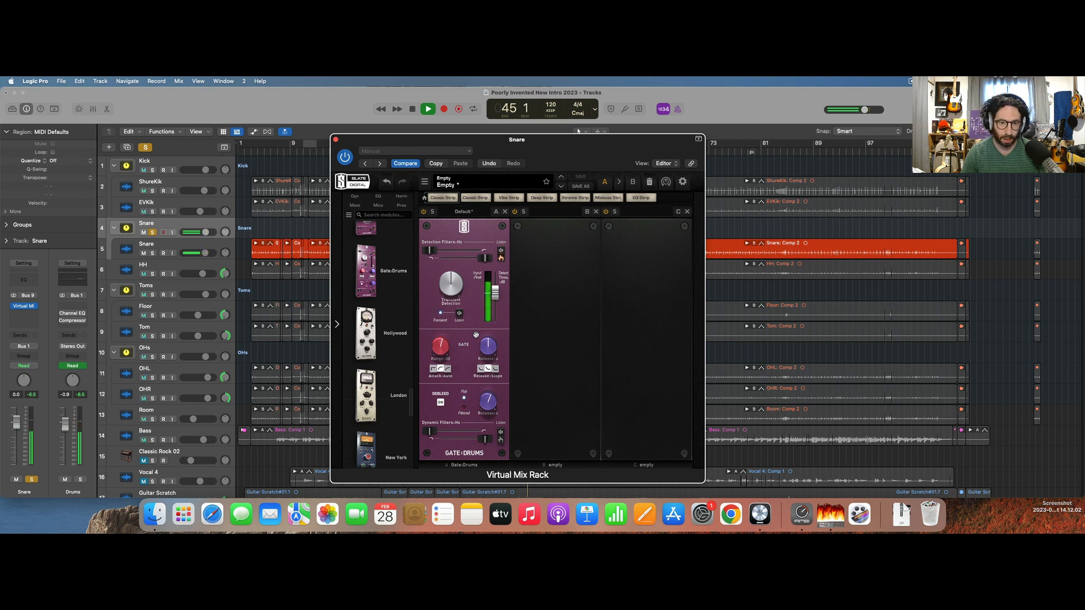
Narrow the Gate:Drums detection filters by lowering the upper cutoff, checking with filter listen during playback, and stop the snare.
mouse_move(483, 258)
left_mouse_down()
mouse_move(449, 258)
mouse_move(500, 262)
left_mouse_up()
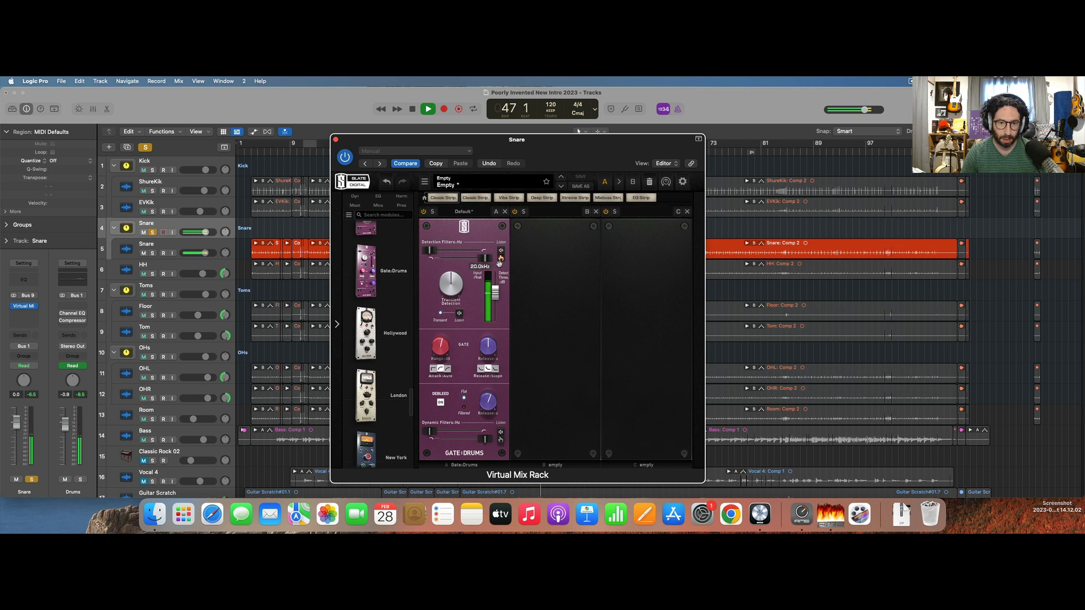
left_click_drag(438, 248, 397, 248)
left_click_drag(483, 258, 467, 259)
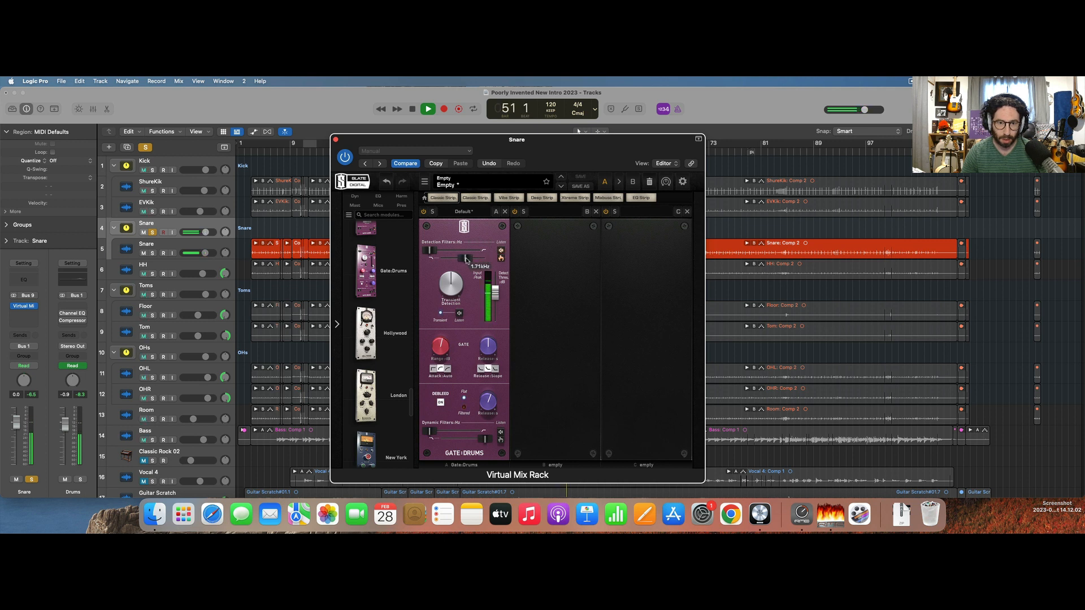
left_click(499, 255)
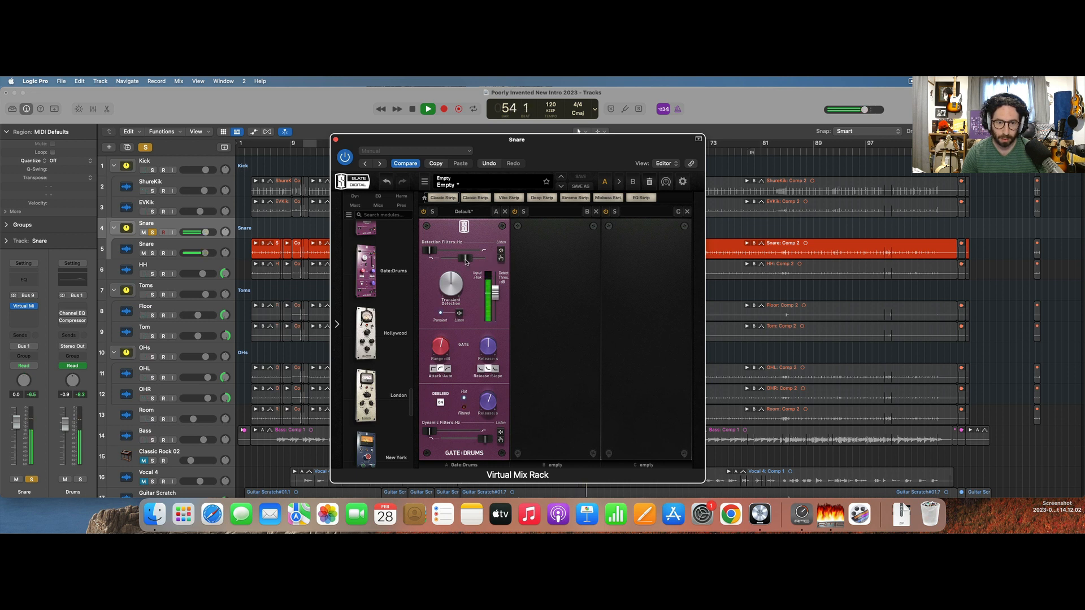
mouse_move(466, 262)
left_mouse_down()
mouse_move(511, 261)
mouse_move(469, 260)
left_mouse_up()
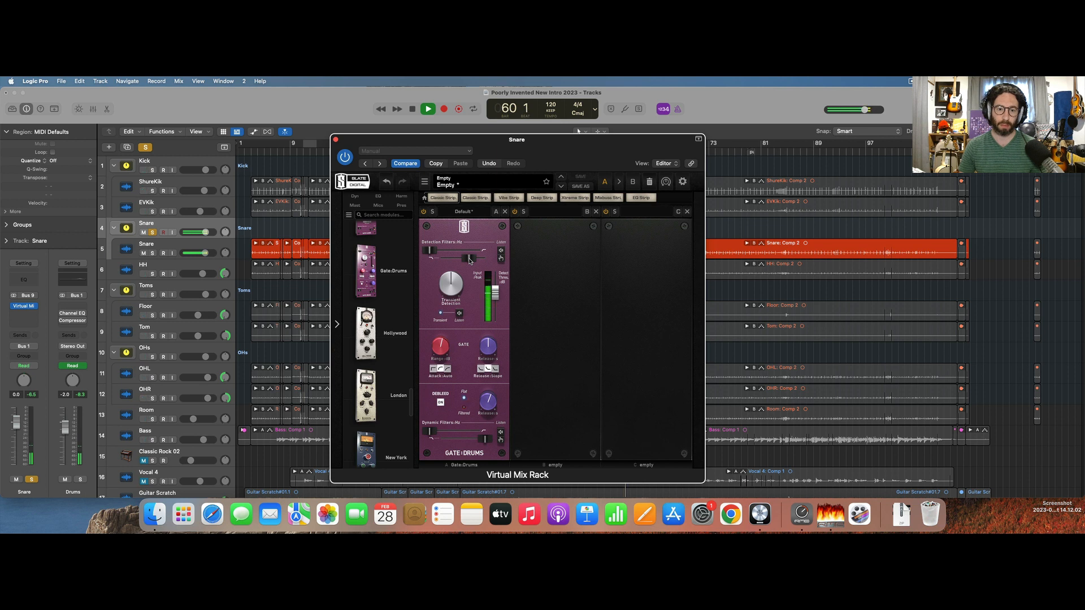
key("space")
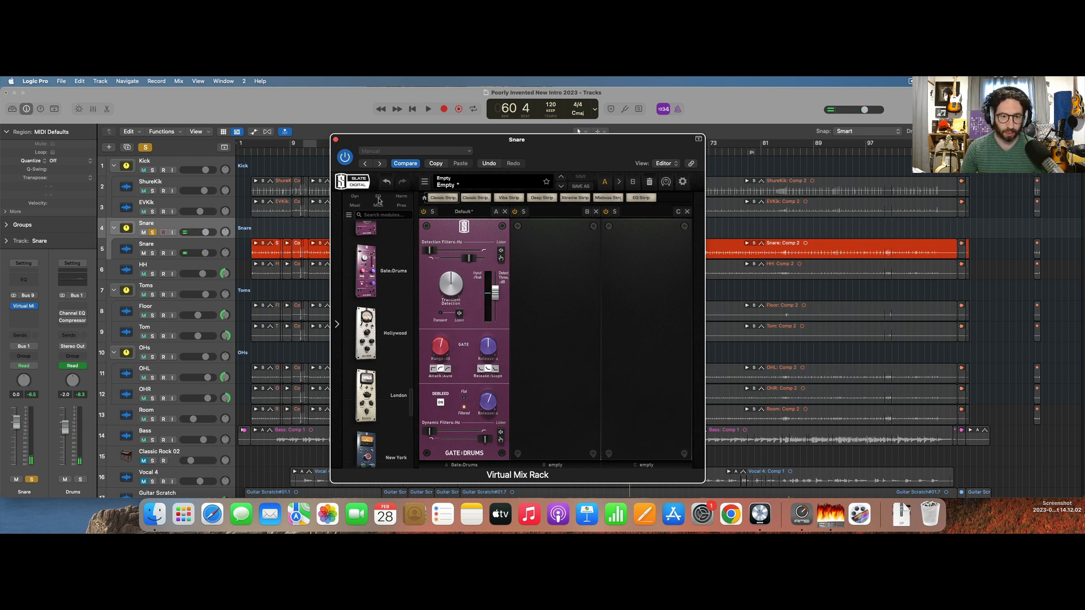
Filter the module library to dynamics processors and load the FG-401 compressor into the second slot.
left_click(355, 196)
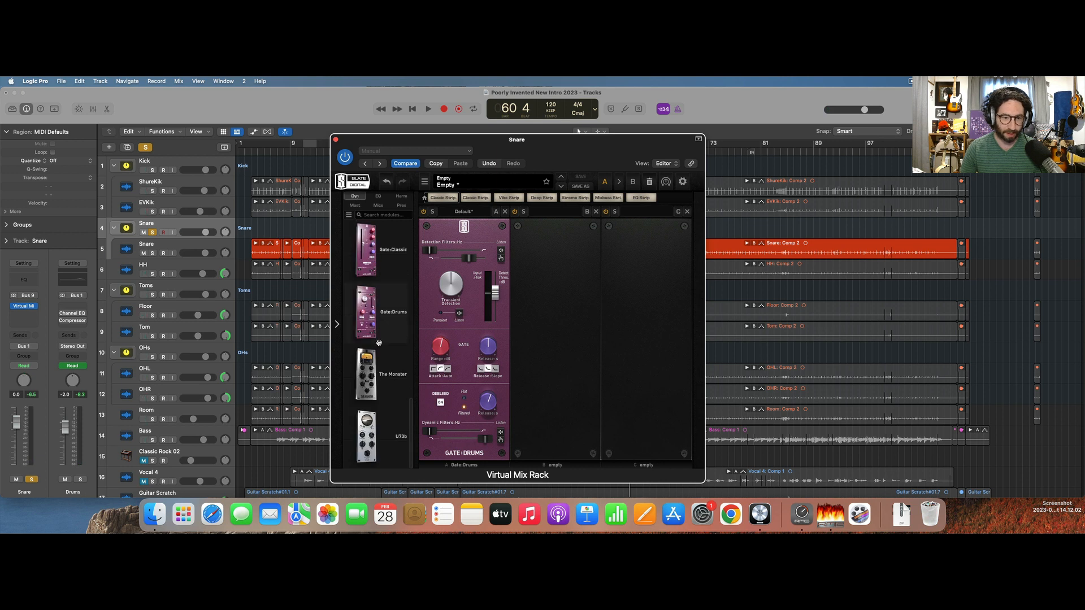
scroll(378, 343, "down", 10)
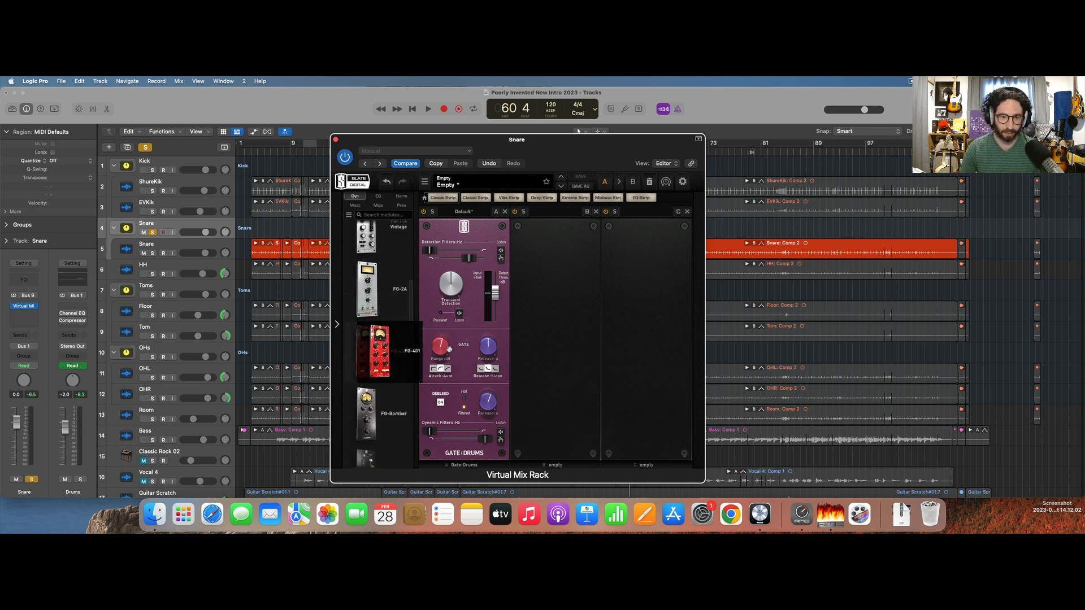
left_click_drag(449, 348, 533, 351)
Set the FG-401's threshold to about -26.3 dB and adjust its makeup gain while the snare plays.
key("space")
mouse_move(536, 338)
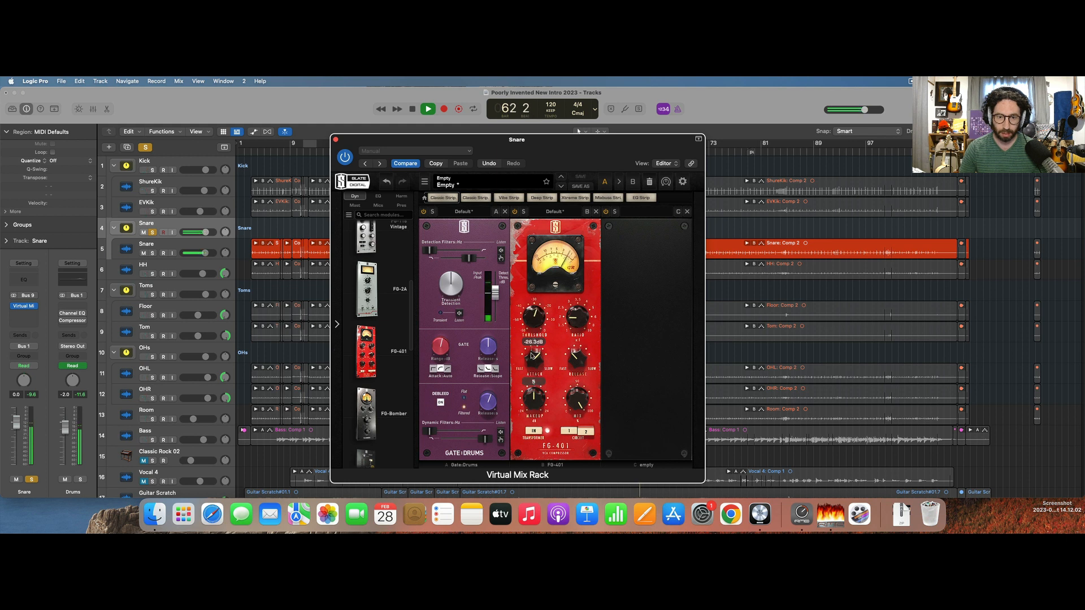
left_click_drag(535, 402, 535, 397)
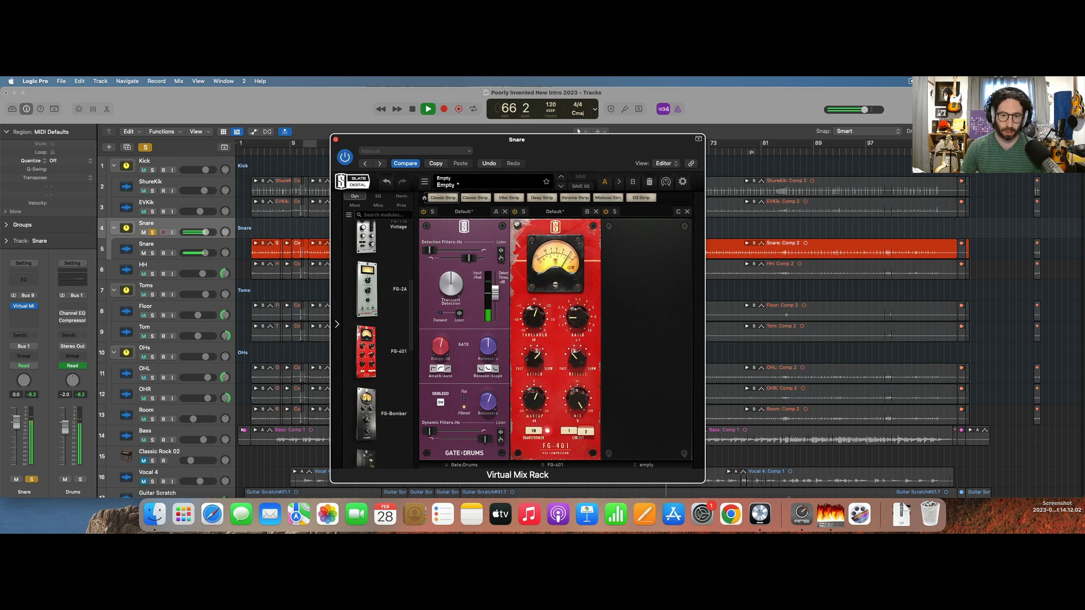
Stop playback and load the FG-Stress compressor into the third slot.
key("space")
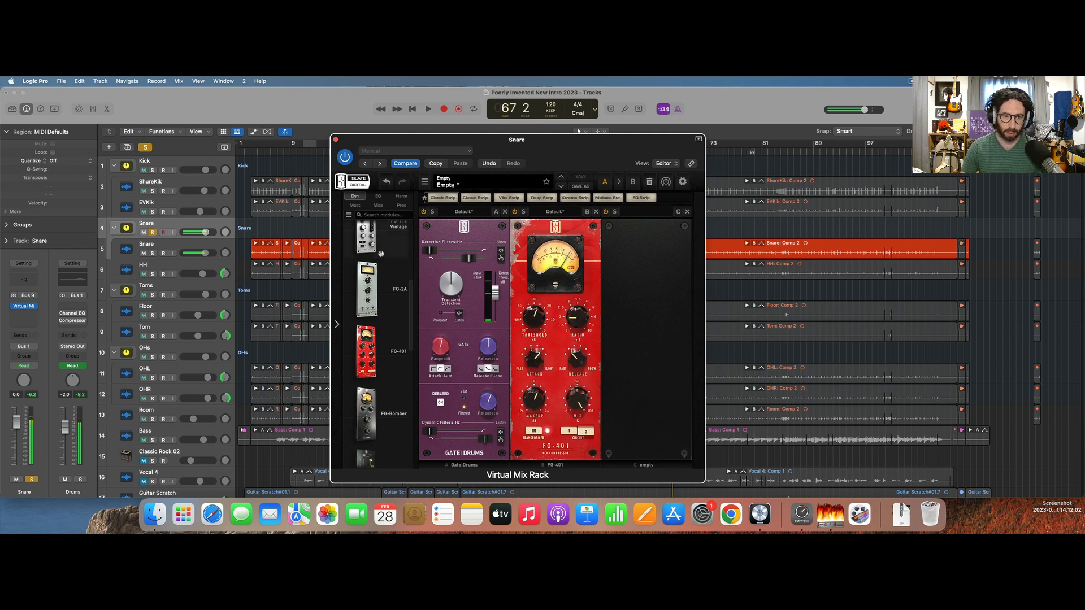
scroll(370, 300, "down", 4)
left_click_drag(368, 354, 627, 330)
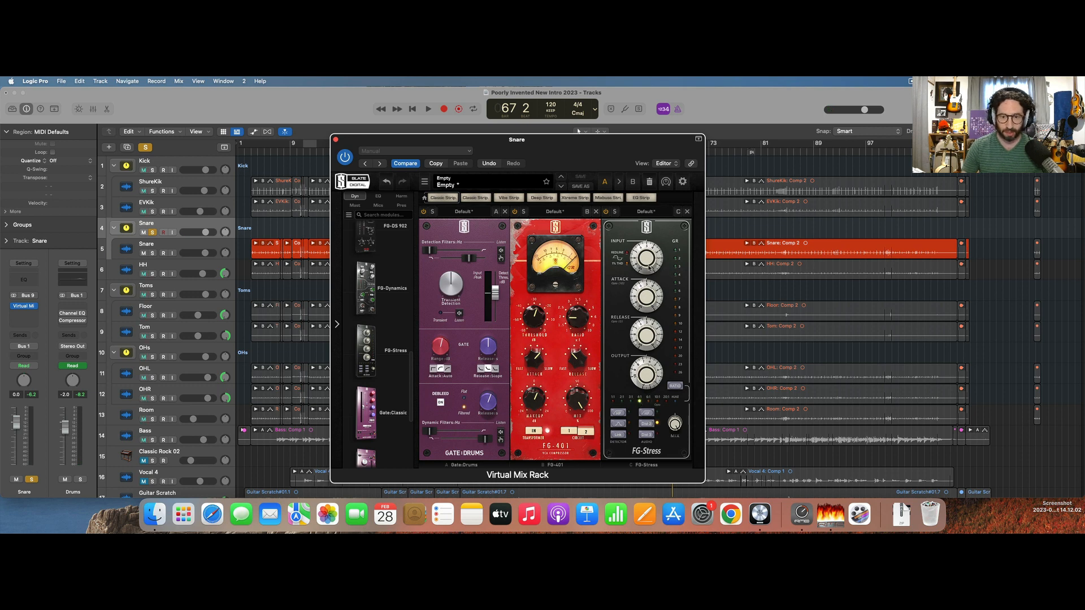
Adjust the FG-Stress output level and try its mix amount, leaving it at 100%, while the snare plays.
key("space")
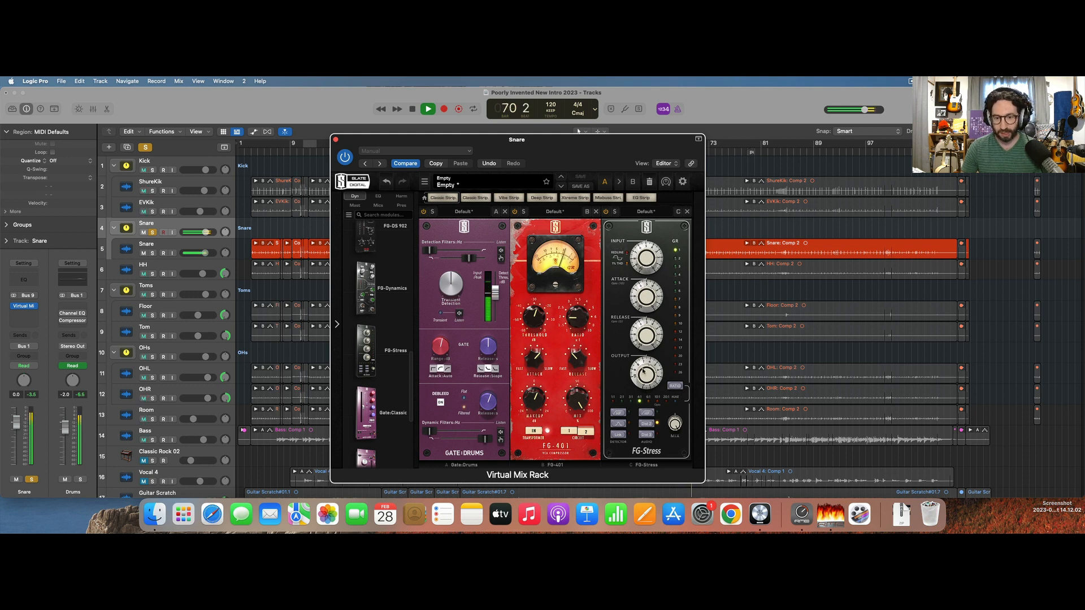
left_click_drag(643, 372, 643, 392)
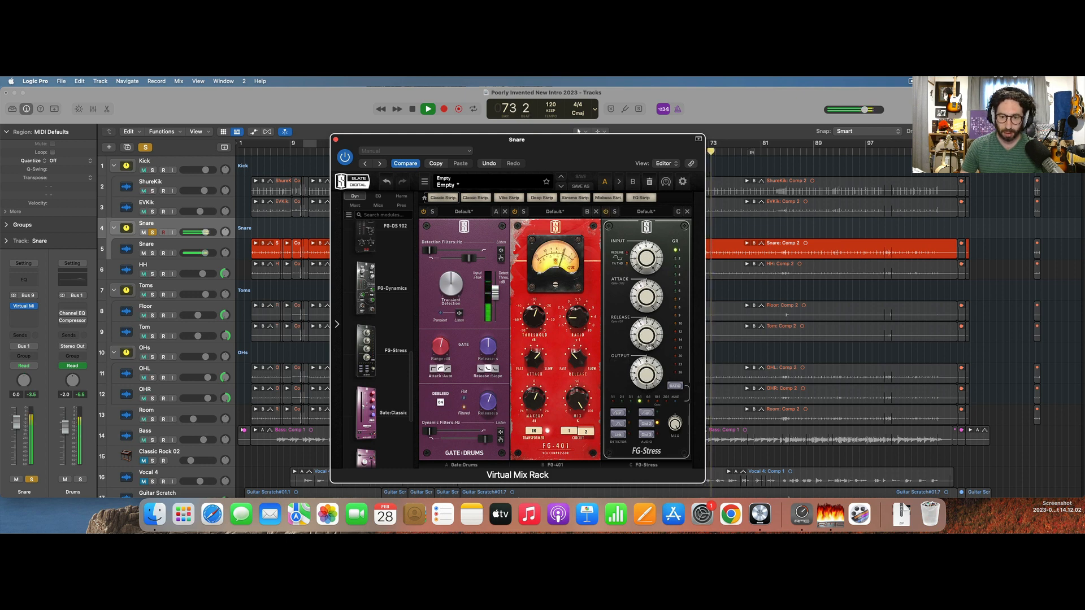
left_click_drag(646, 362, 645, 366)
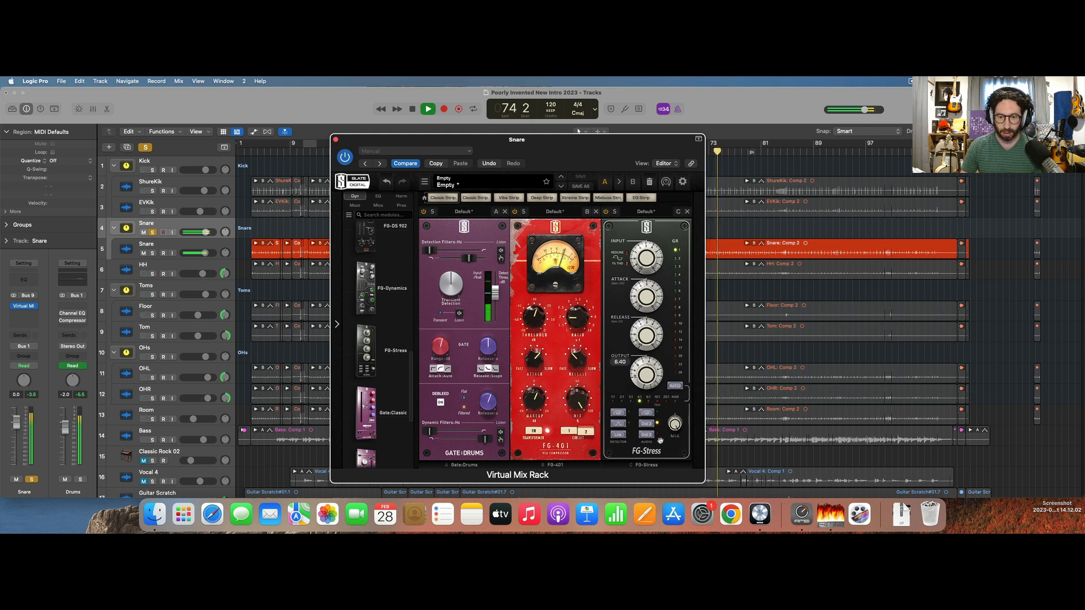
left_click_drag(673, 424, 656, 400)
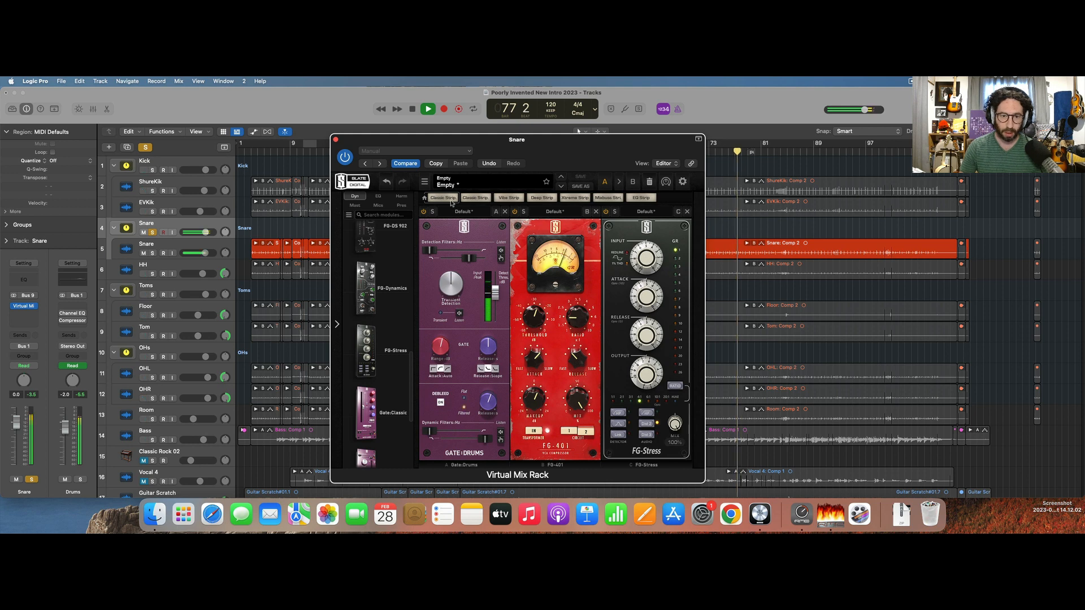
Stop playback, show the EQ modules and add the FG-N to the rack as the fourth module.
key("space")
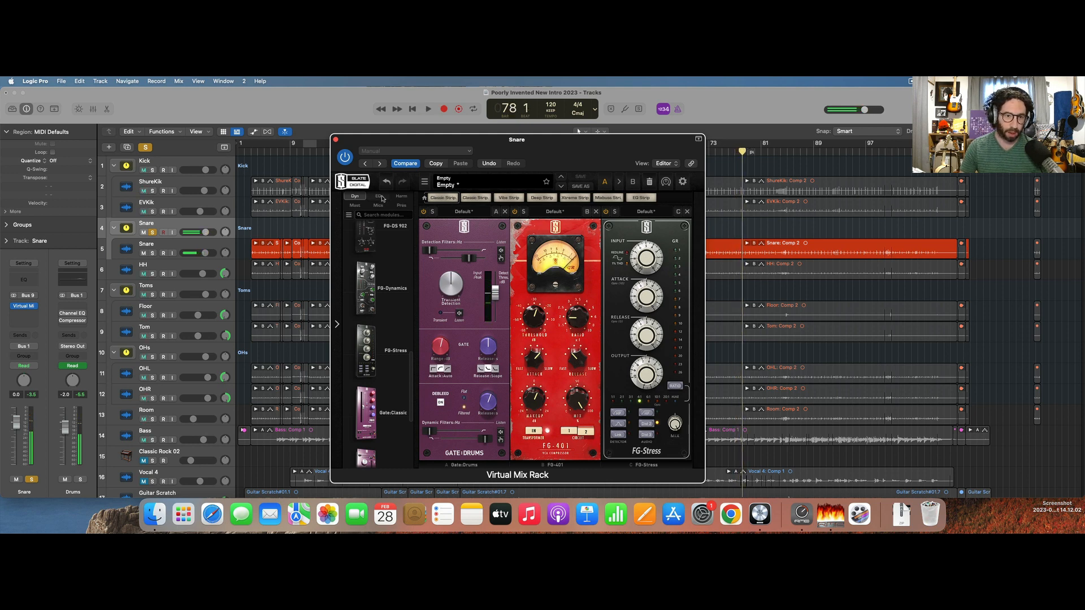
left_click(378, 196)
left_click(366, 373)
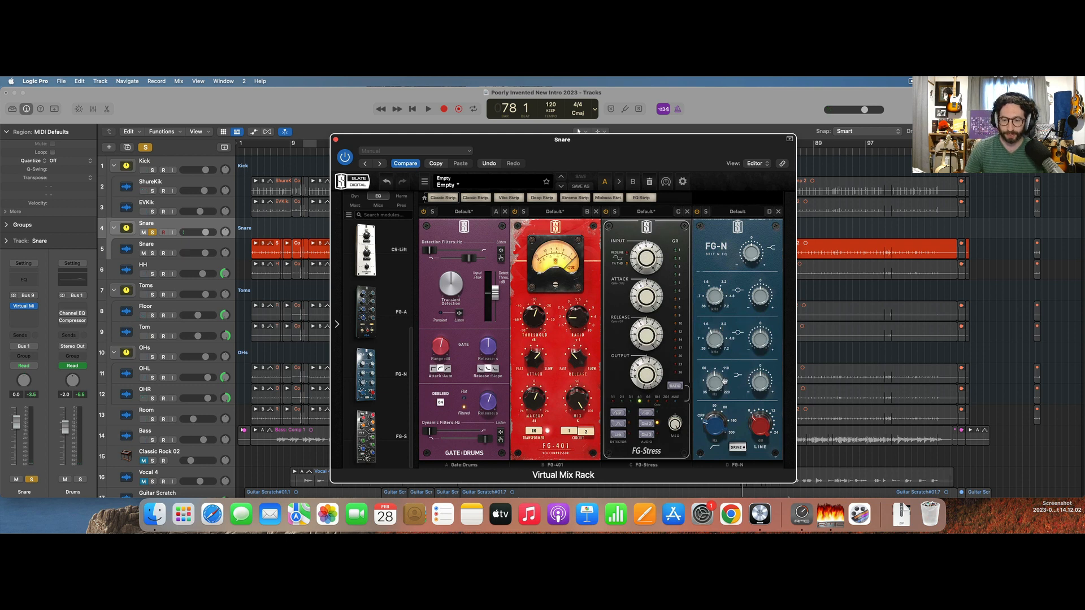
Boost the FG-N's low band by about 5.04 dB and adjust that band's frequency while the snare plays.
mouse_move(727, 372)
key("space")
mouse_move(760, 367)
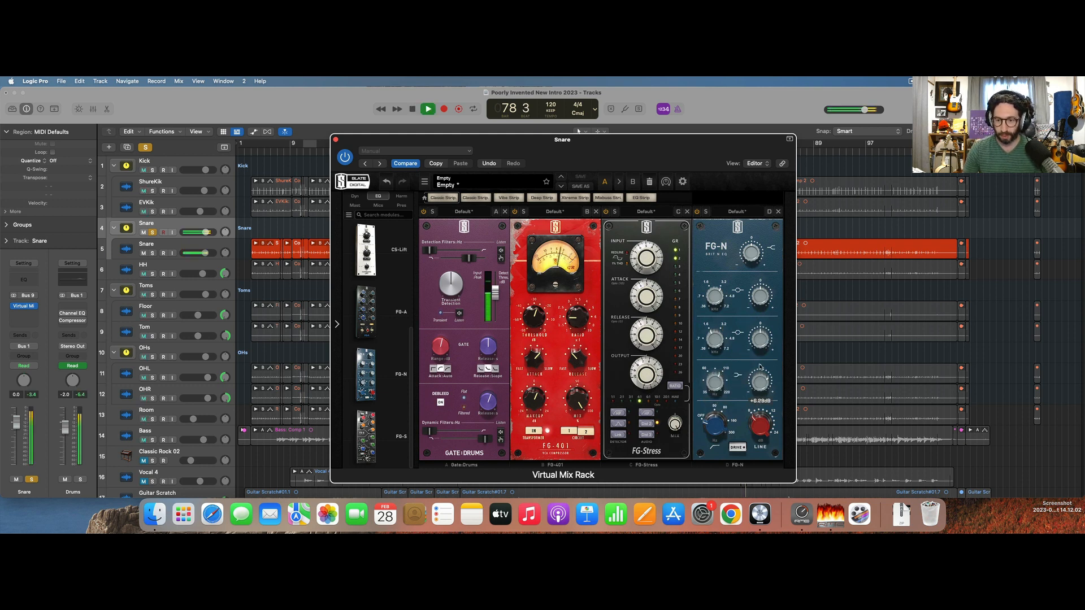
left_click_drag(761, 367, 757, 364)
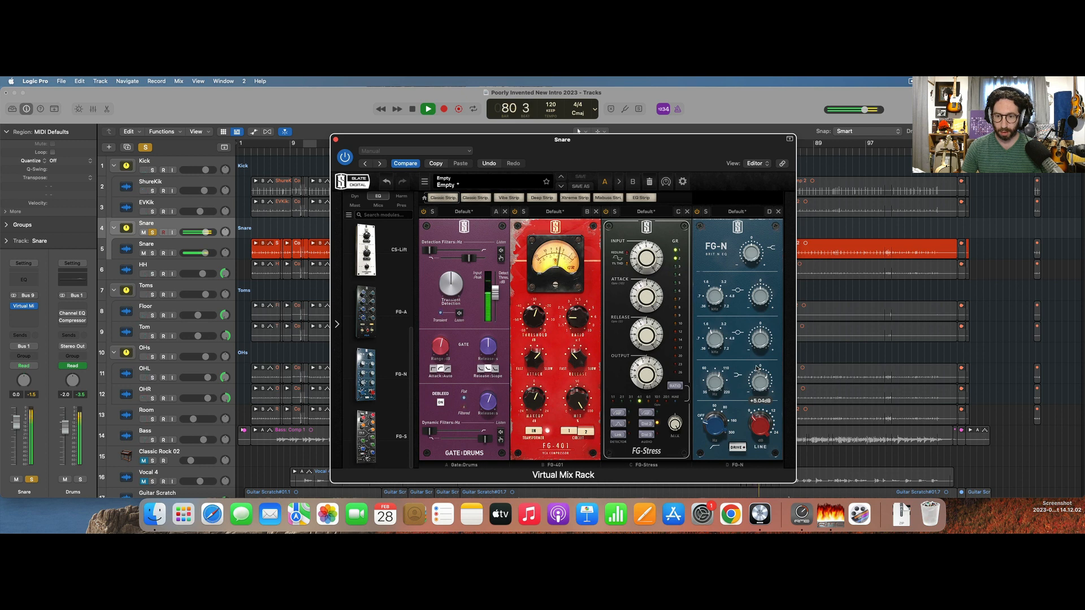
mouse_move(710, 378)
left_click_drag(712, 374, 713, 368)
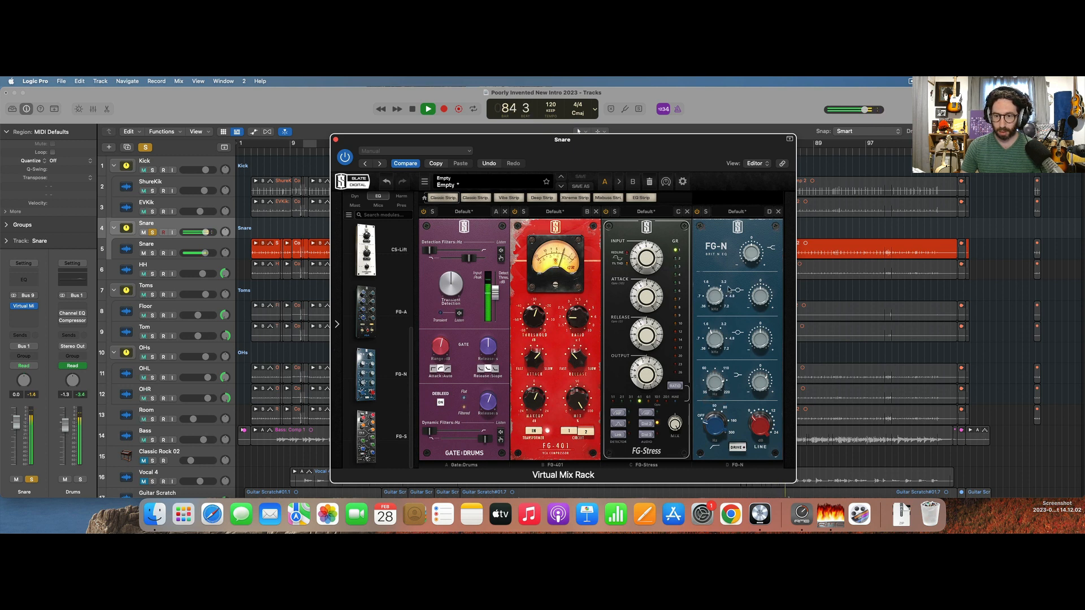
Adjust the FG-N's upper-mid band while the snare plays, stop playback and close the Virtual Mix Rack.
left_click_drag(721, 287, 764, 294)
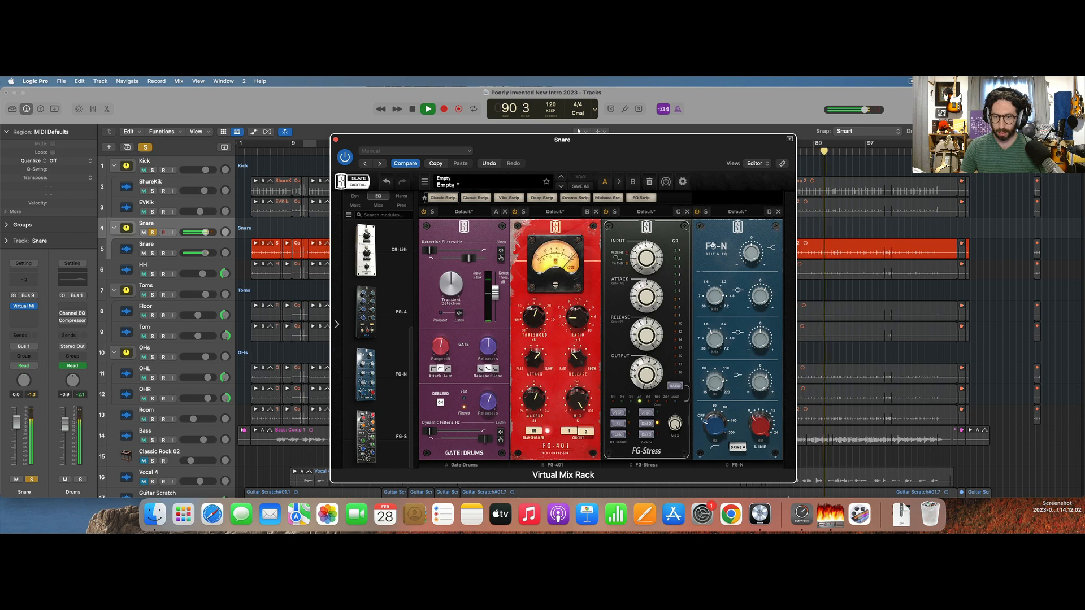
key("space")
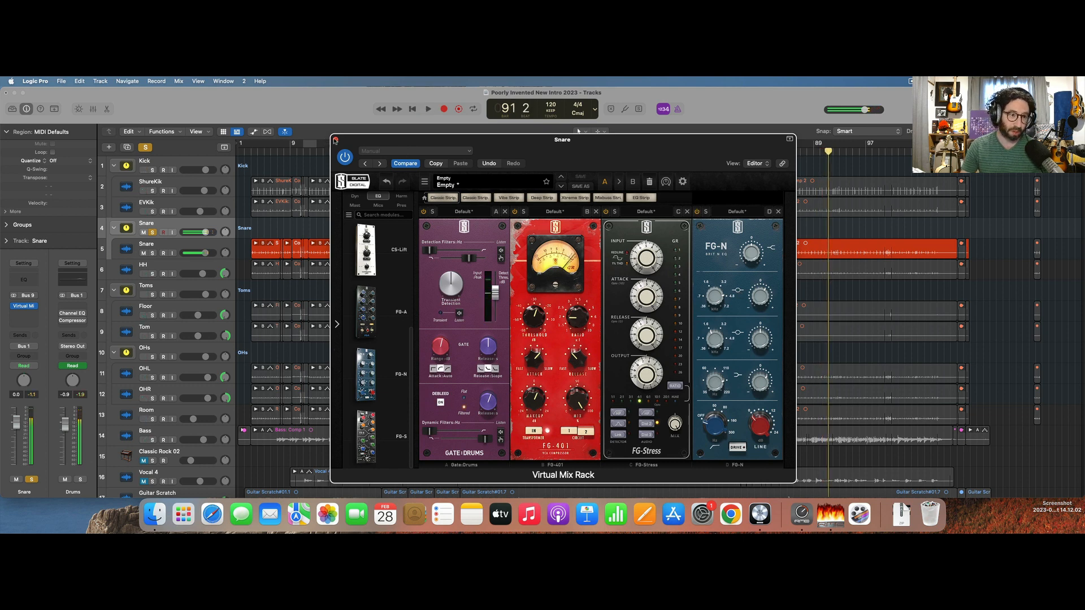
left_click(335, 139)
Insert a stereo Pro-Q 3 after the Virtual Mix Rack on the Snare stack and start playback at bar 17.
left_click(21, 307)
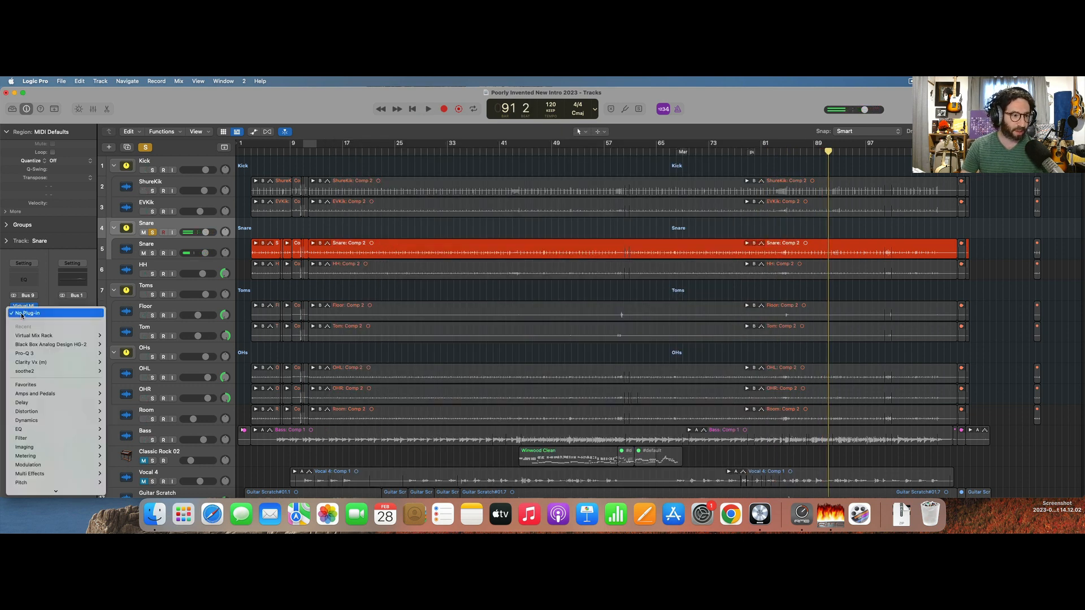
mouse_move(59, 354)
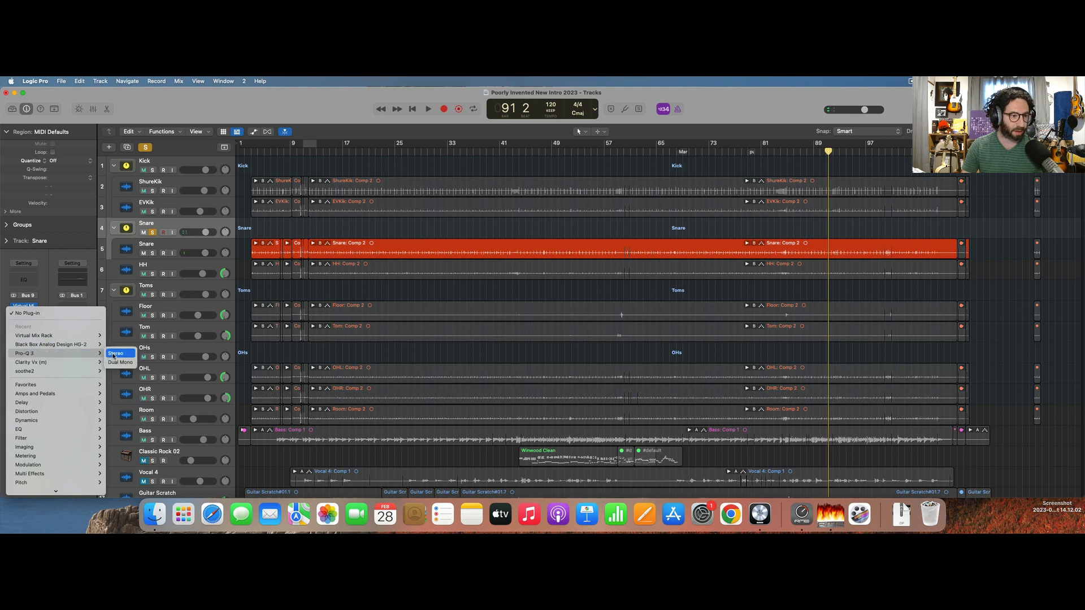
left_click(116, 354)
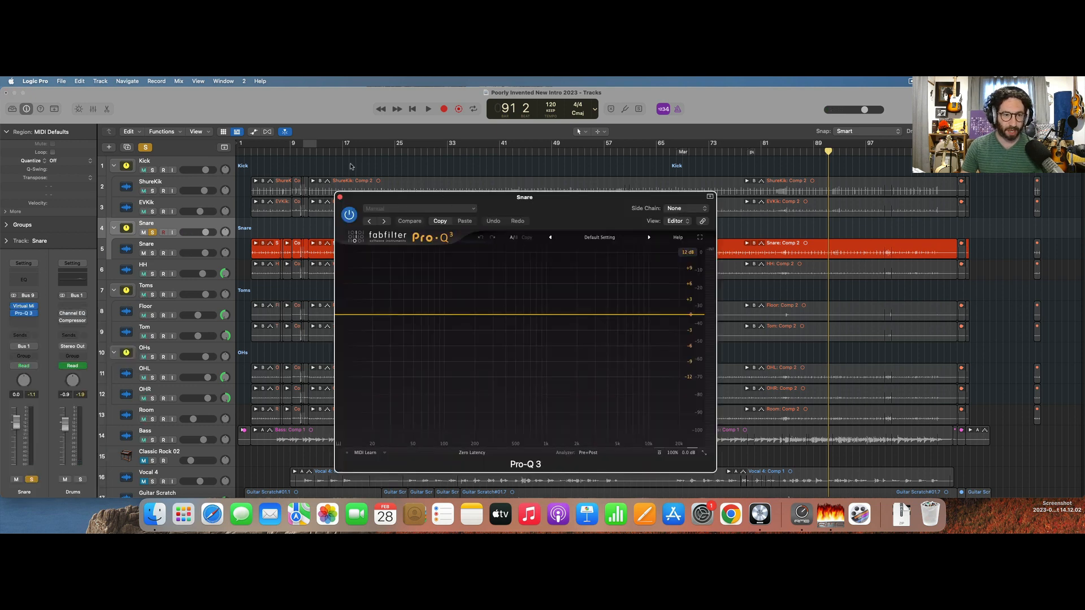
left_click(345, 157)
key("space")
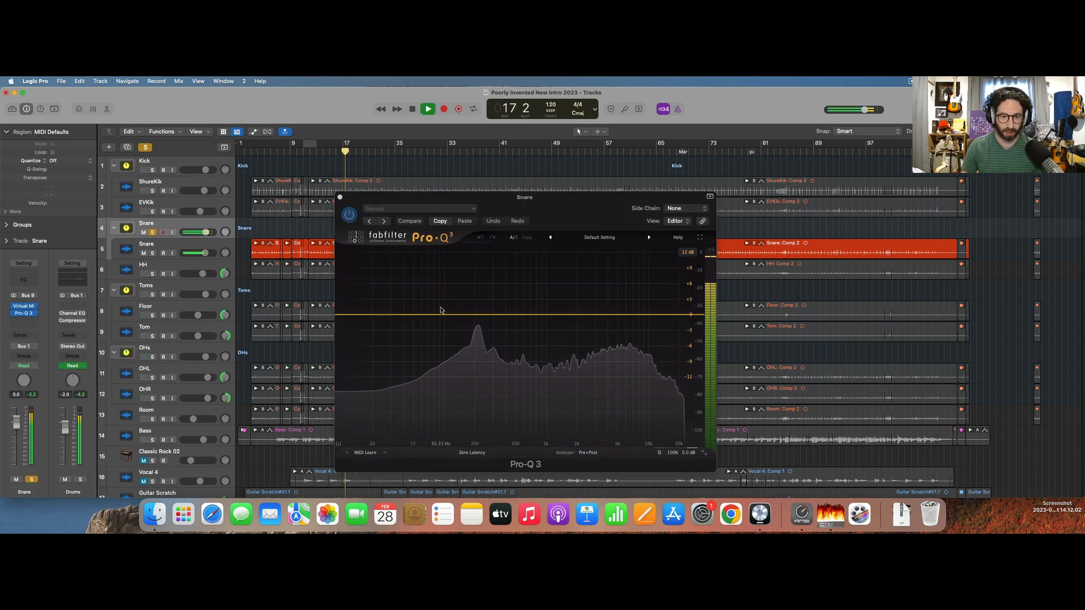
Boost the snare by 2.68 dB at 214.71 Hz, add a low cut around 70 Hz and stop playback.
left_click_drag(440, 314, 477, 302)
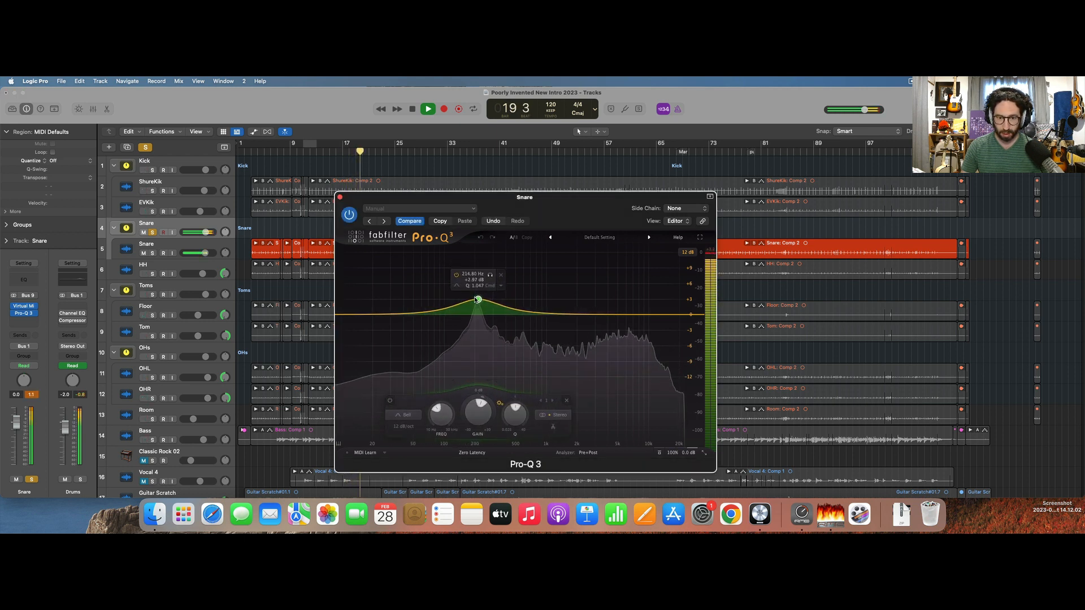
left_click(442, 311)
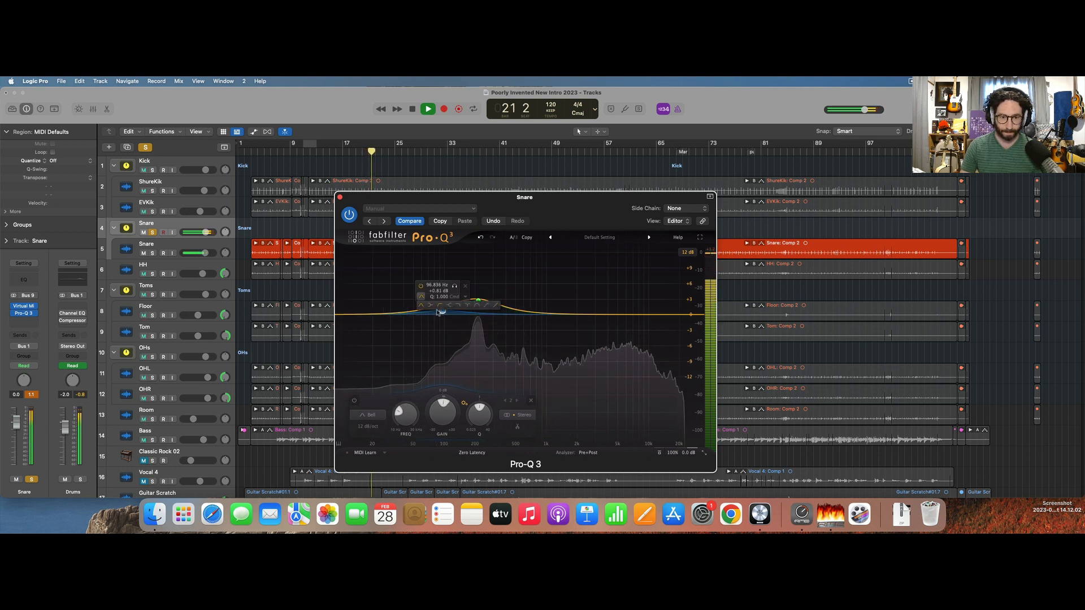
left_click(440, 306)
left_click_drag(441, 309, 428, 307)
key("space")
Clear all solos, play the full mix and add a Pro-Q 3 dip of about 2 dB just below 1 kHz.
left_click(152, 171)
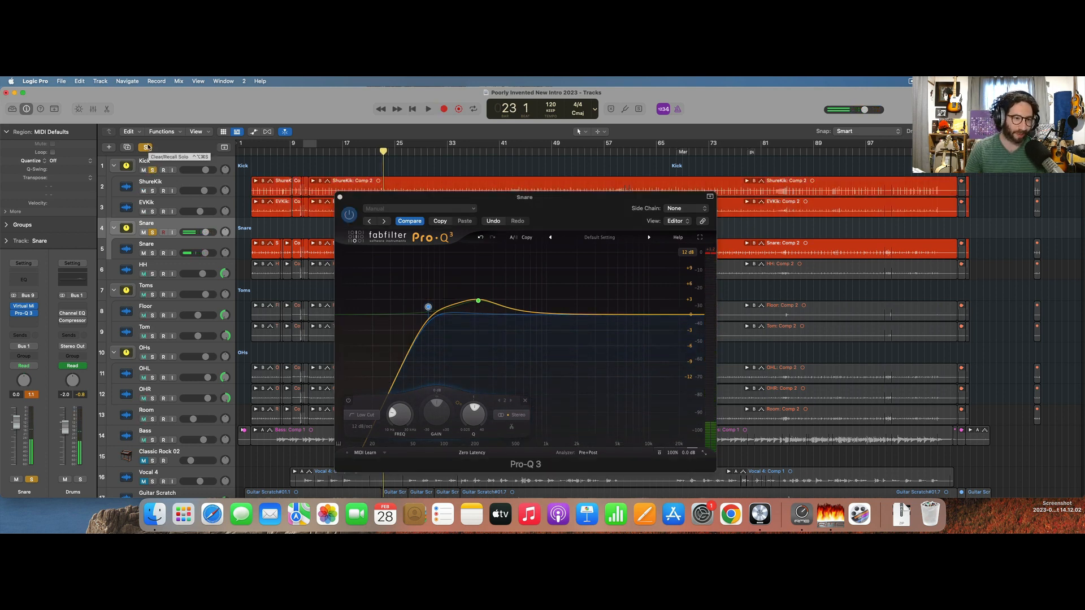
left_click(147, 146)
key("space")
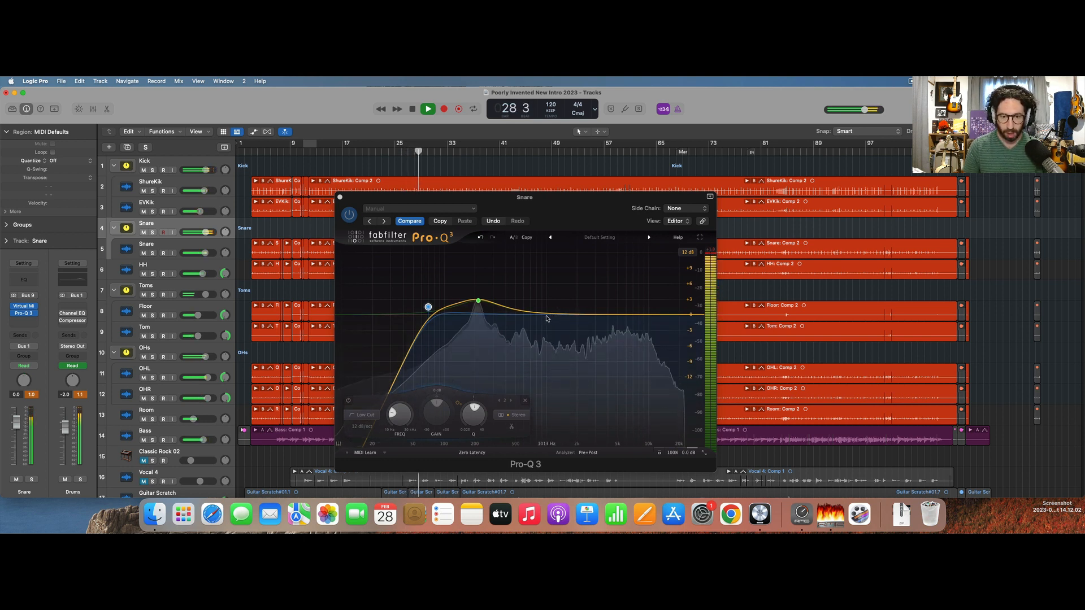
mouse_move(529, 313)
left_mouse_down()
mouse_move(529, 238)
mouse_move(520, 282)
mouse_move(544, 291)
mouse_move(540, 325)
left_mouse_up()
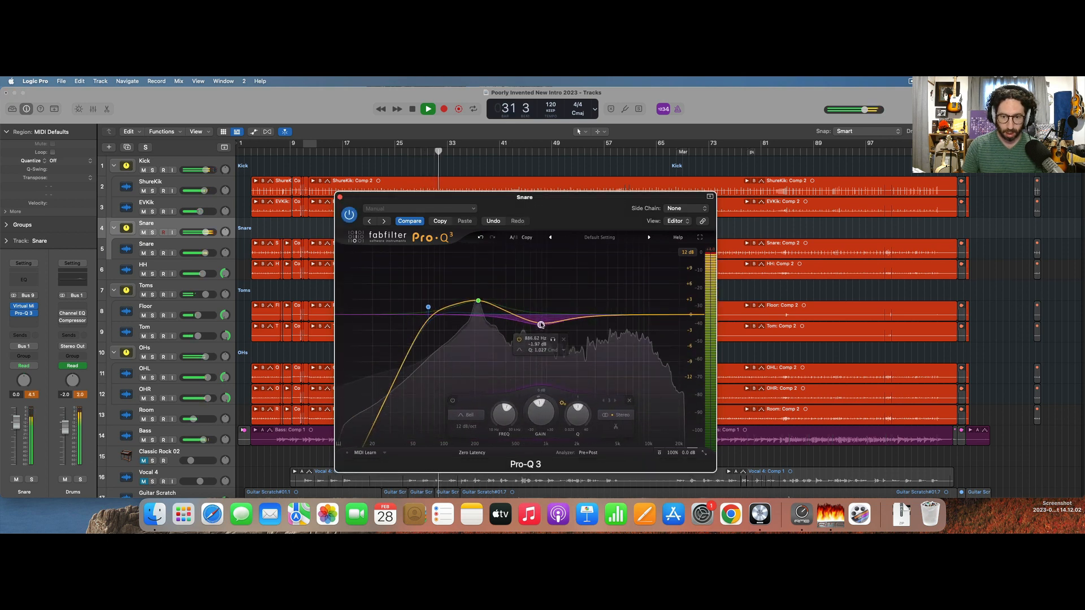
Solo the Drums bus, raise the snare Pro-Q 3's output level to about +5 dB, then stop playback and close it.
left_click(80, 480)
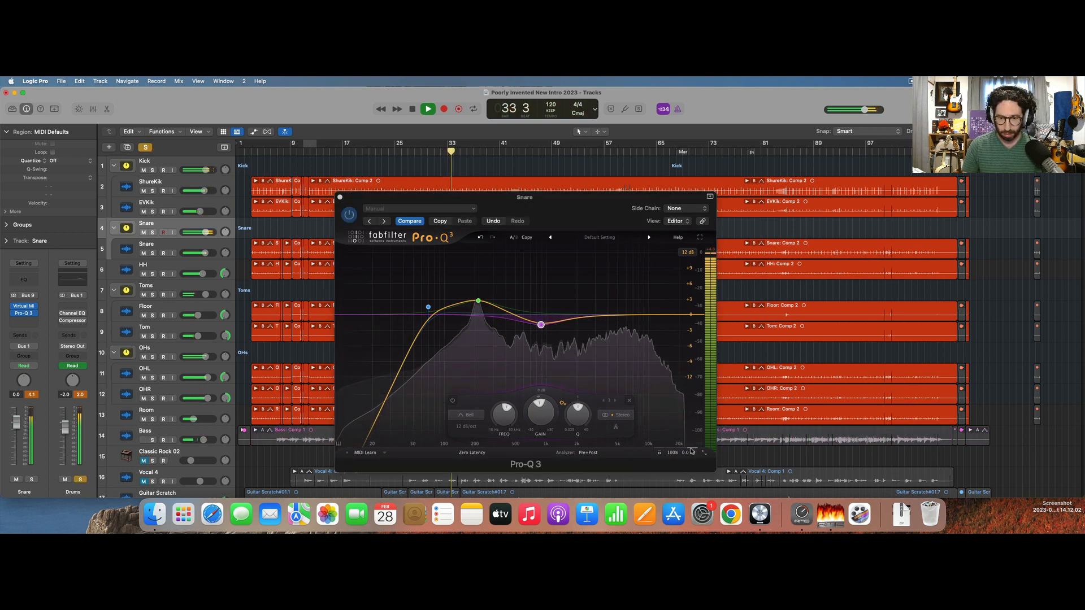
left_click_drag(691, 451, 694, 433)
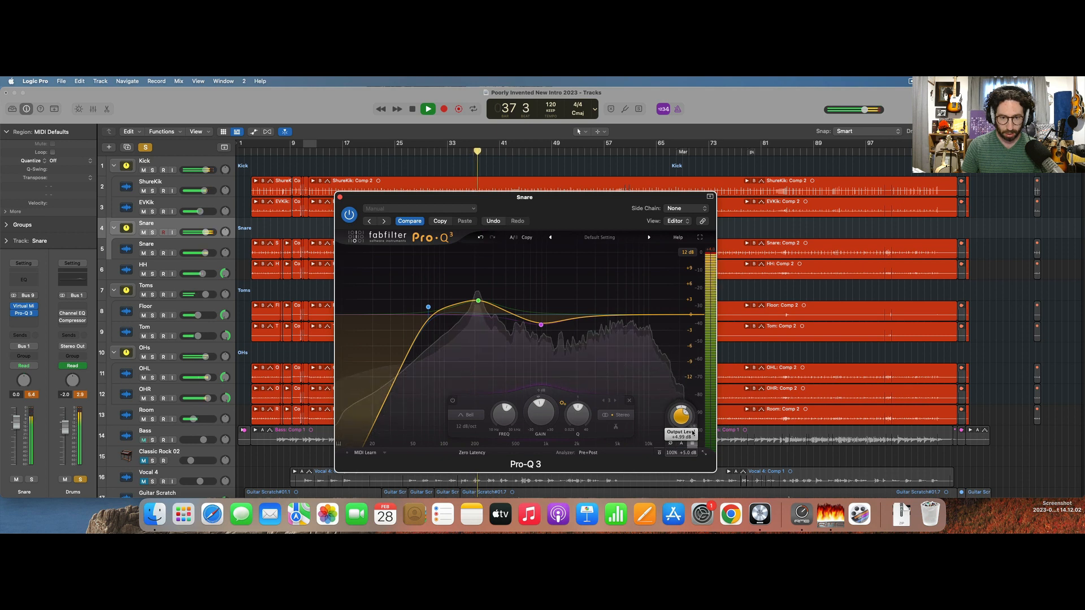
key("space")
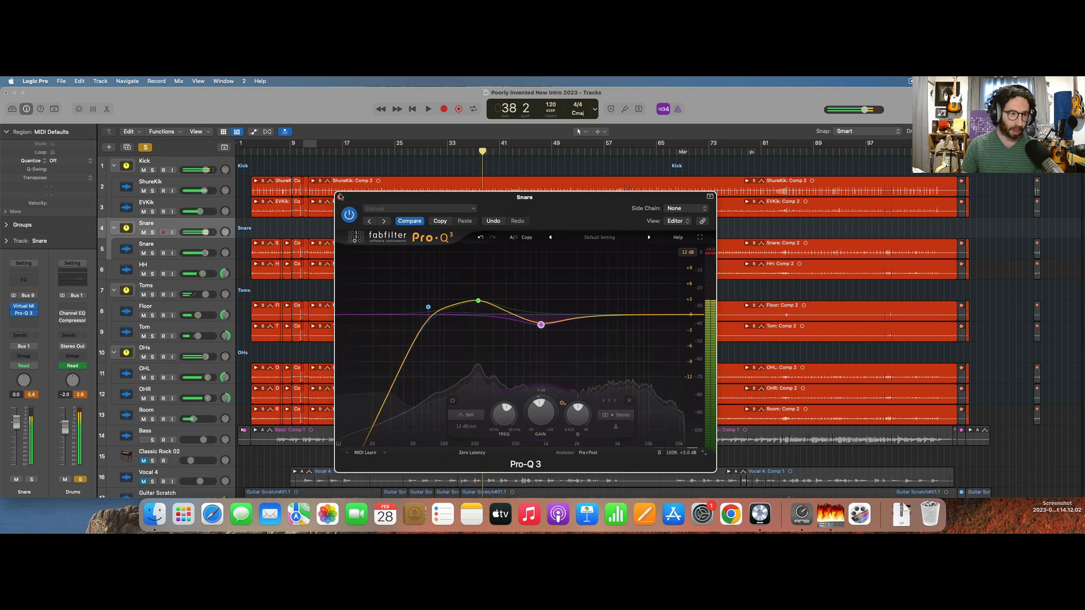
left_click(340, 197)
Clear the solos and resume playback of the full mix, then solo and select the HH track.
left_click(145, 146)
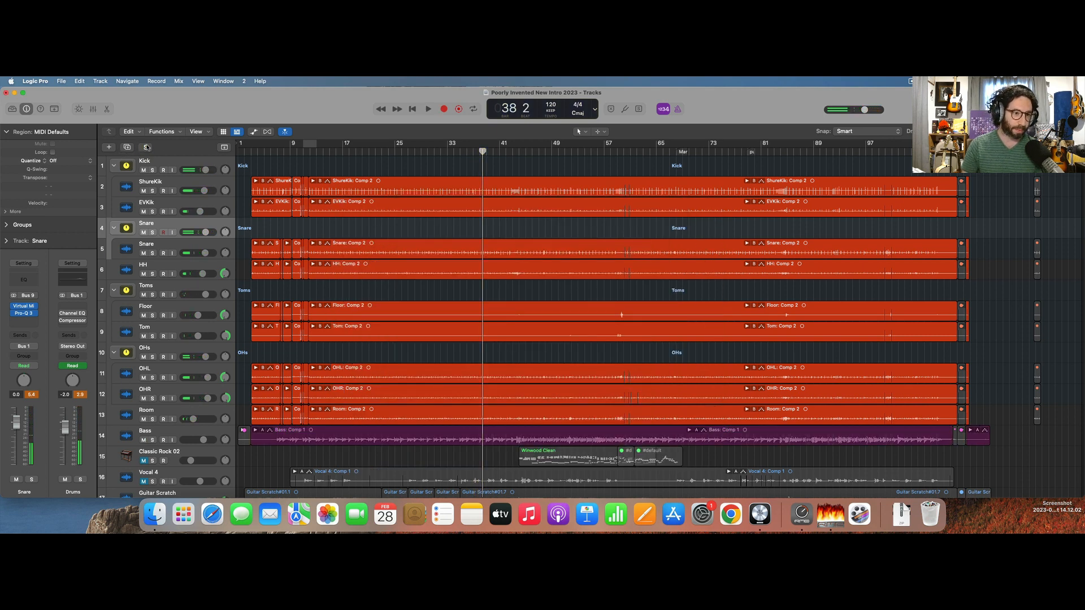
key("space")
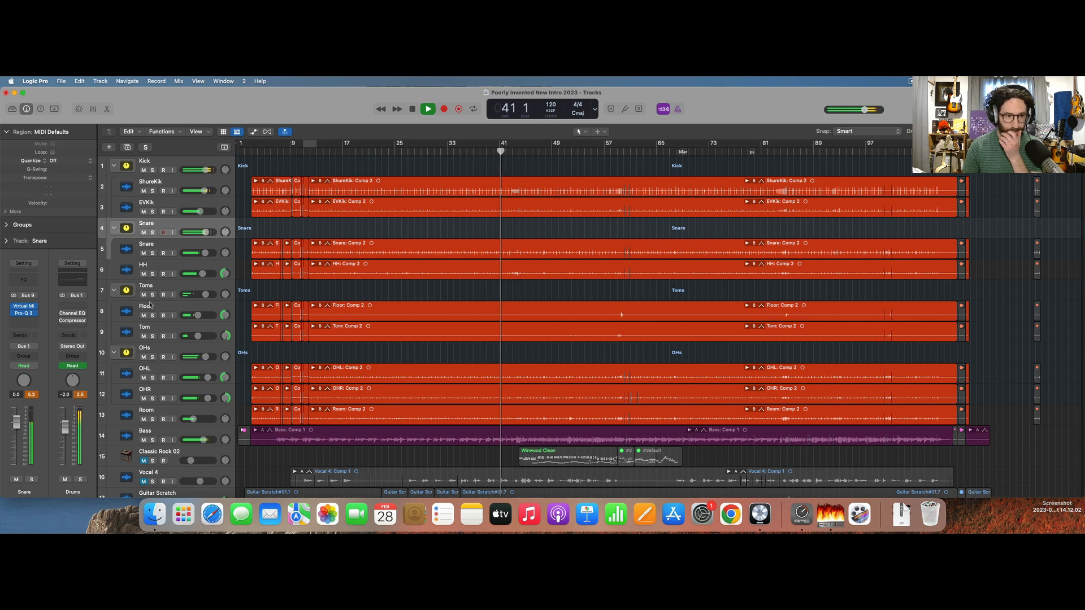
left_click(151, 274)
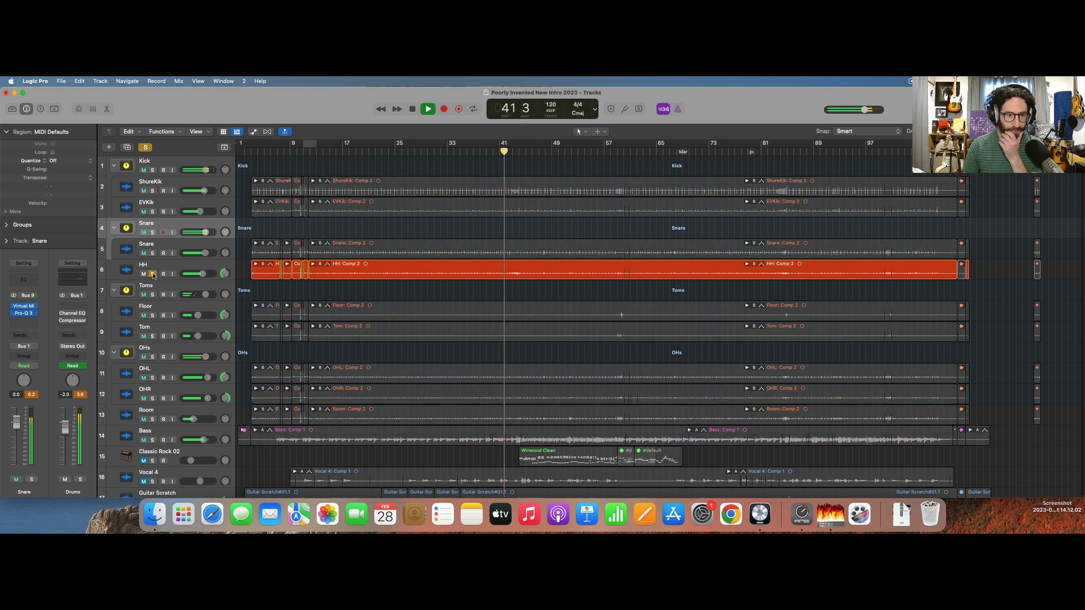
left_click(112, 270)
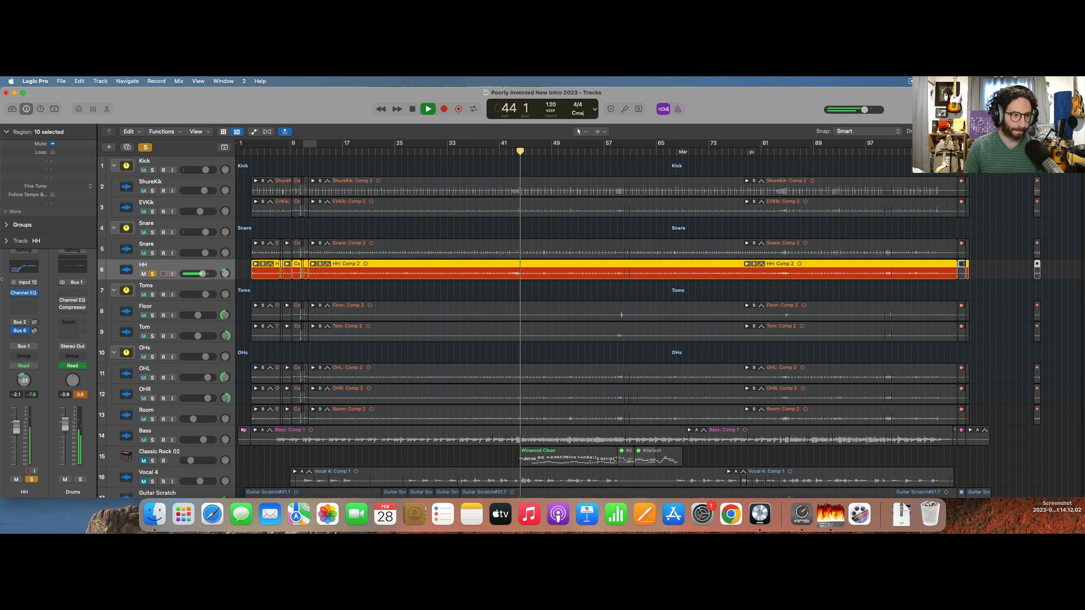
Compare the HH track with and without its Channel EQ, leaving the EQ on, and stop playback.
left_click(13, 294)
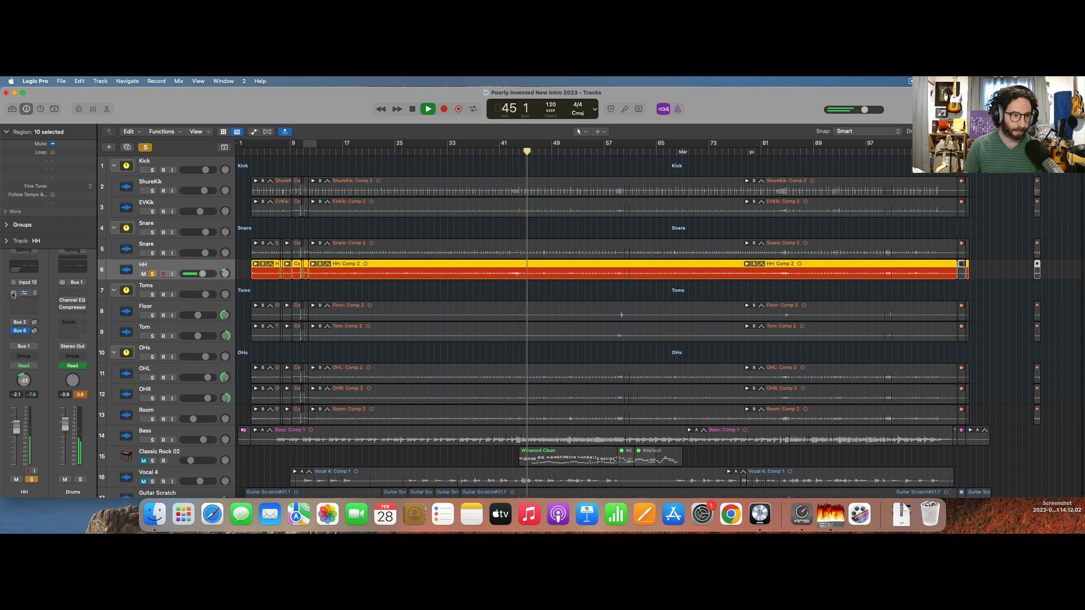
left_click(13, 293)
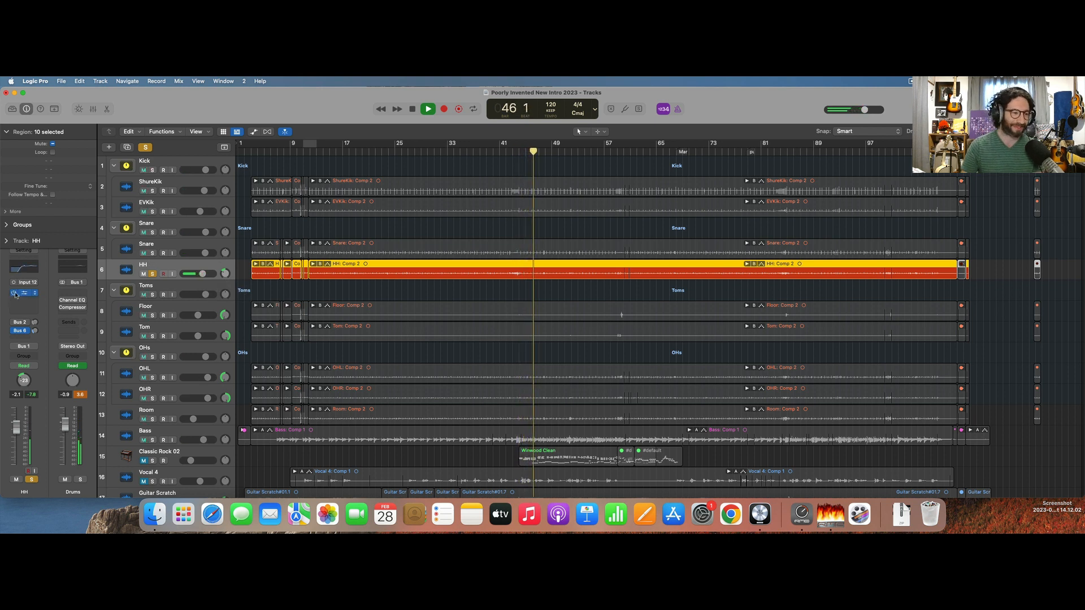
key("space")
Open the HH Channel EQ, compare its 710 Hz boost on and off during playback, leave it on and close the EQ.
left_click(23, 269)
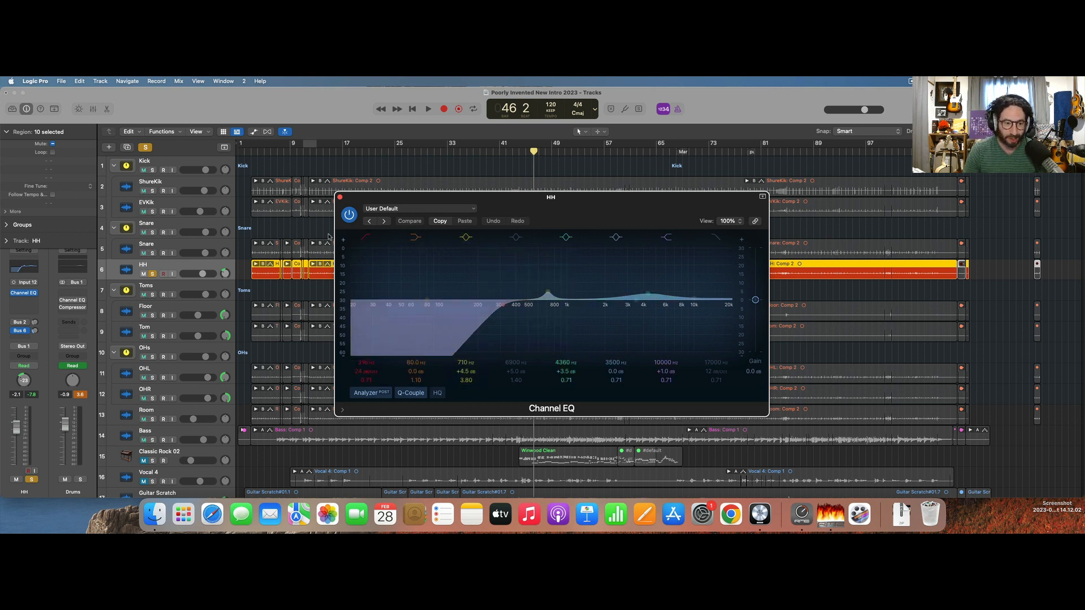
key("space")
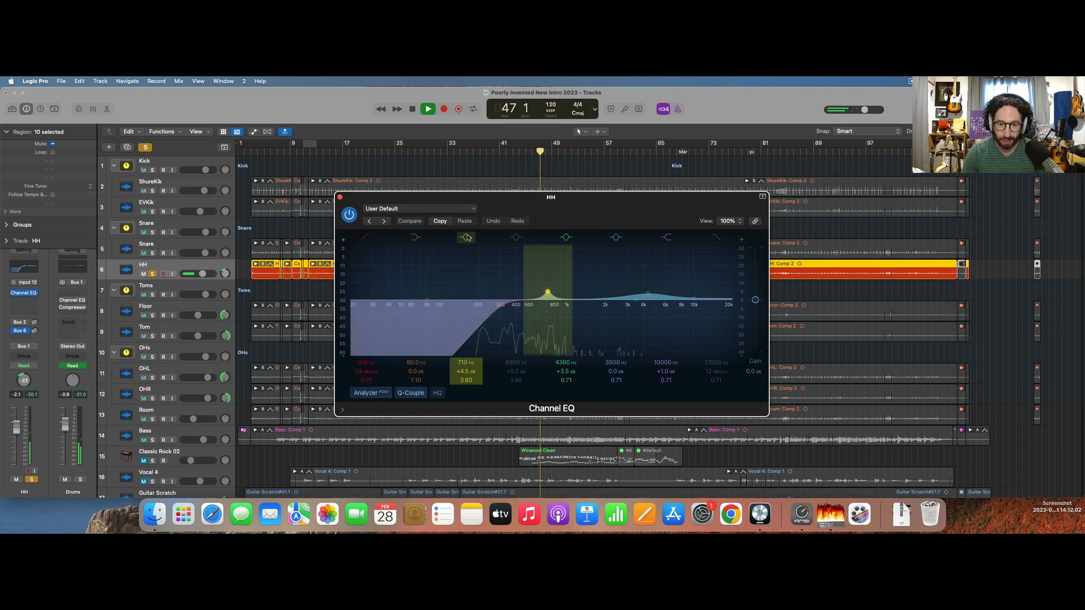
left_click(466, 237)
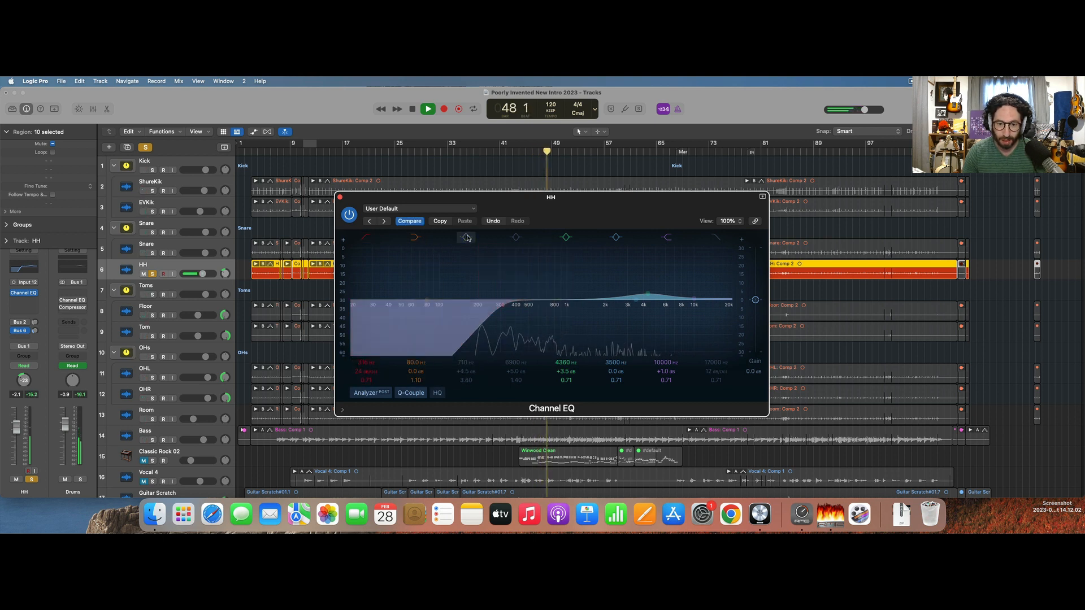
left_click(466, 237)
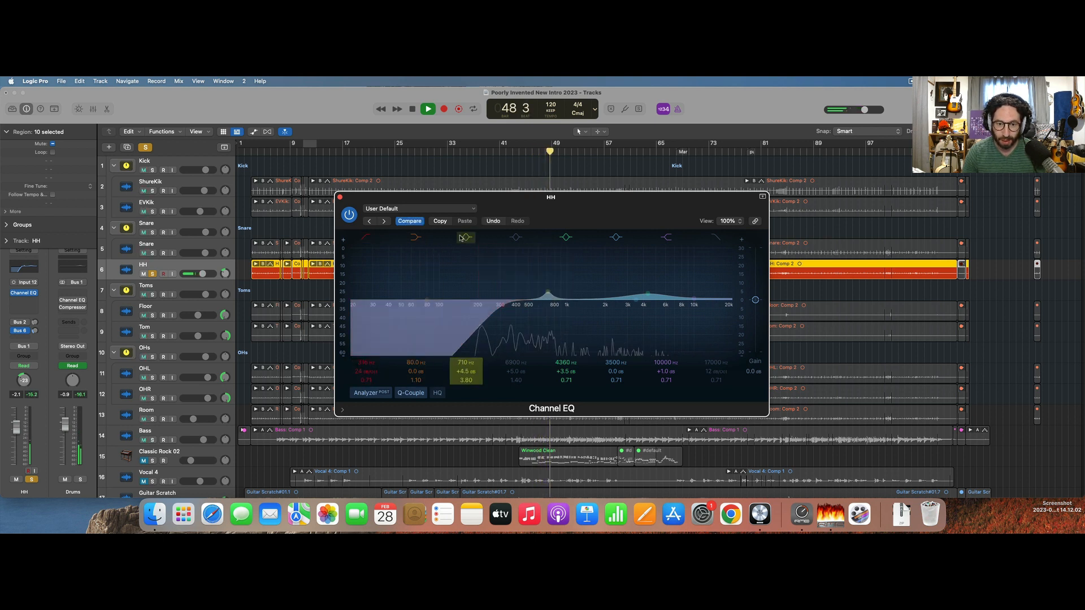
left_click(331, 151)
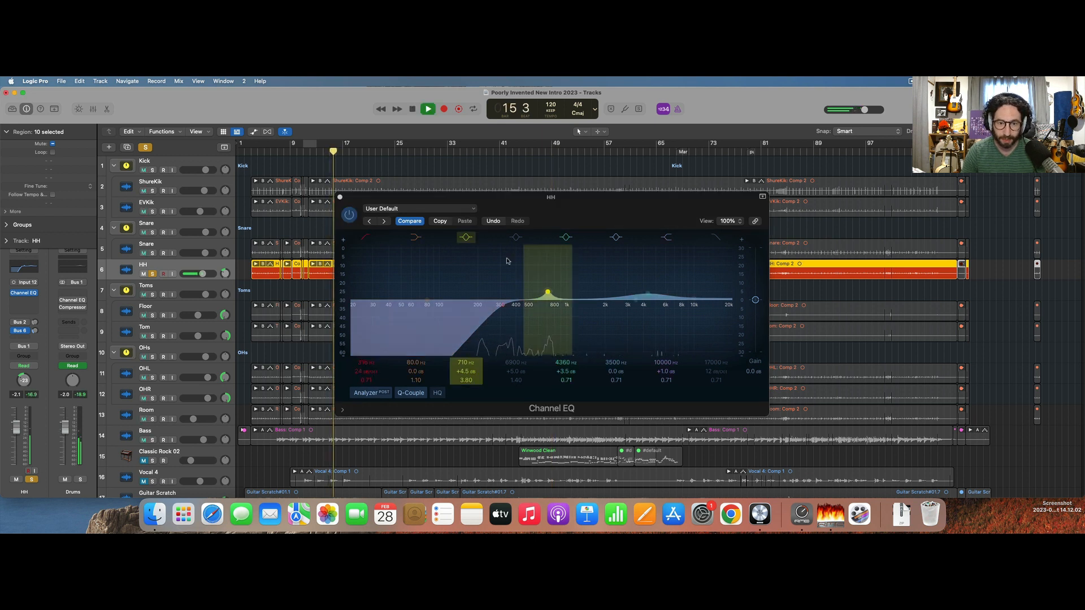
left_click(468, 238)
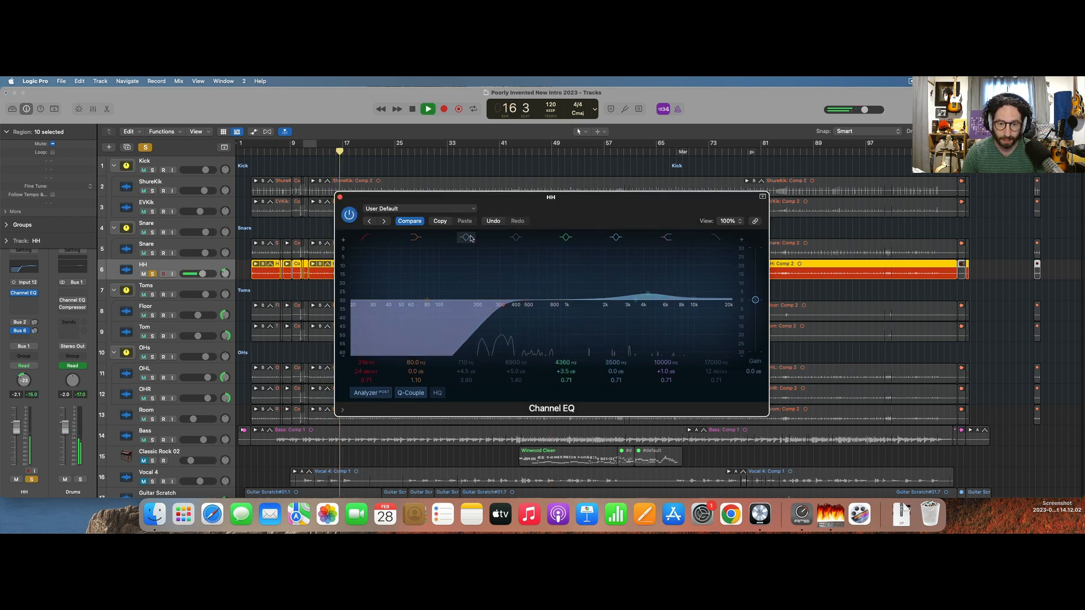
left_click(468, 237)
key("space")
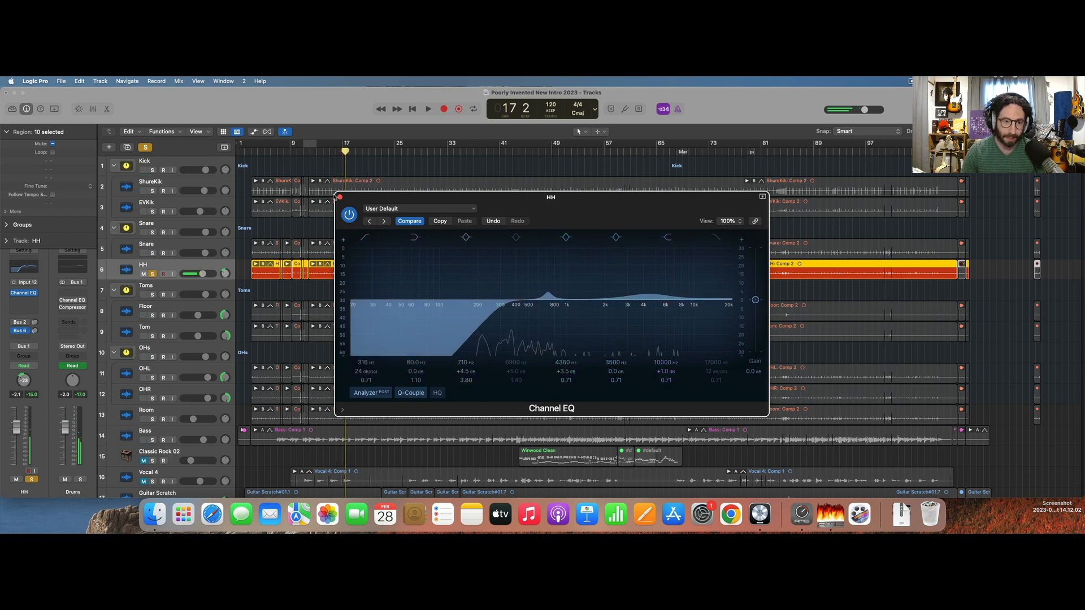
left_click(340, 198)
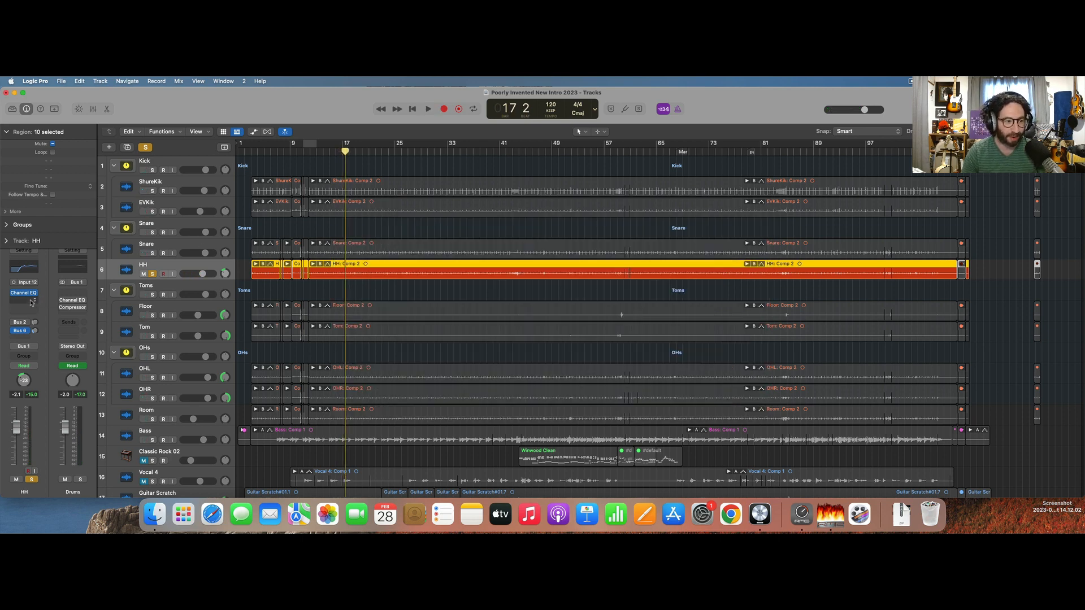
Start playback and insert a mono Pro-Q 3 below the Channel EQ on the HH track.
key("space")
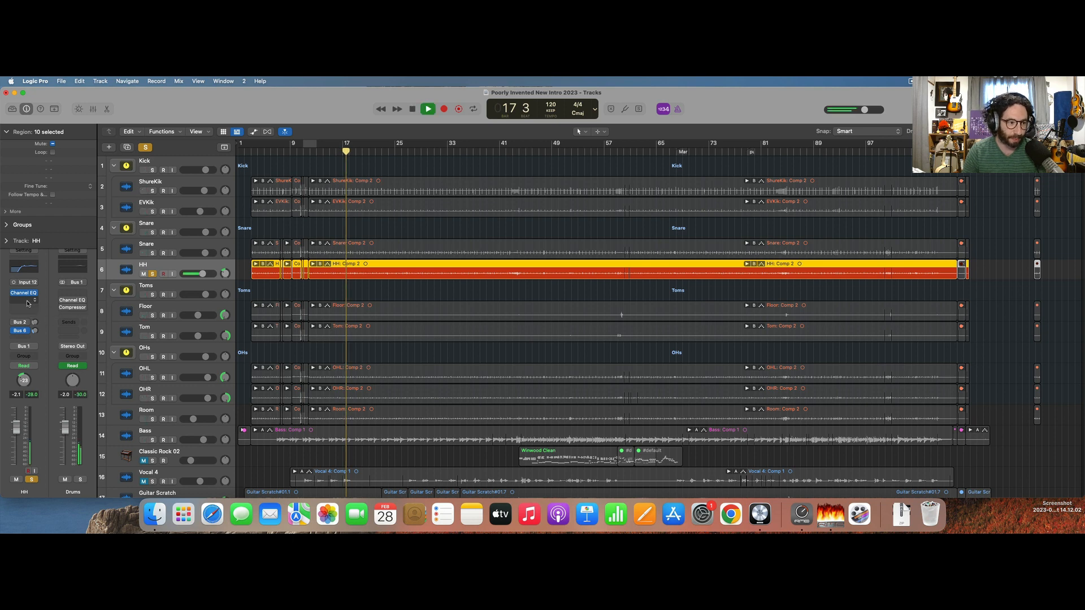
left_click(28, 304)
mouse_move(43, 324)
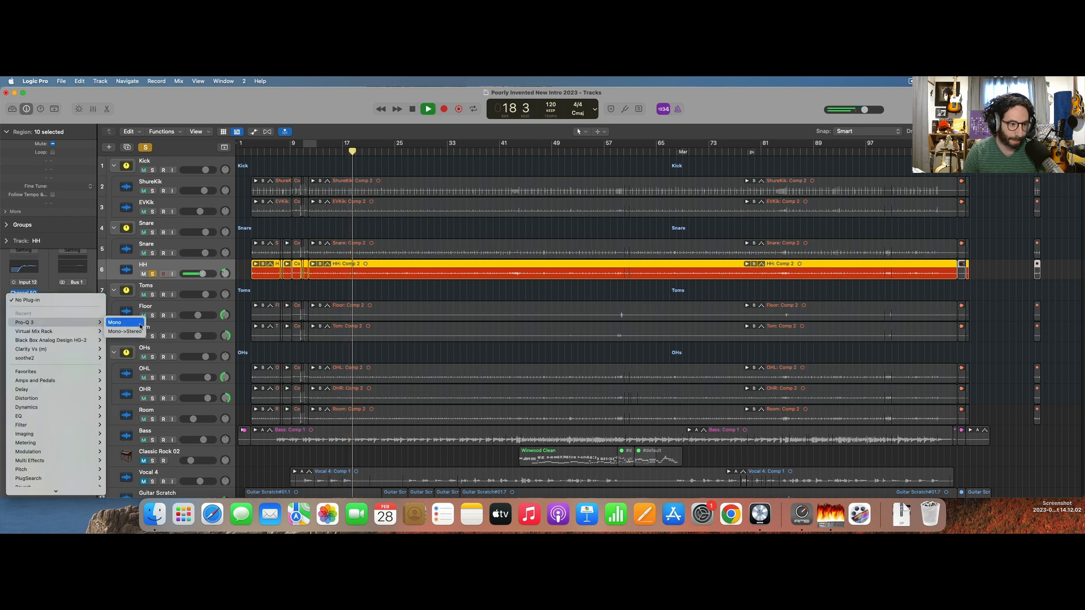
left_click(120, 322)
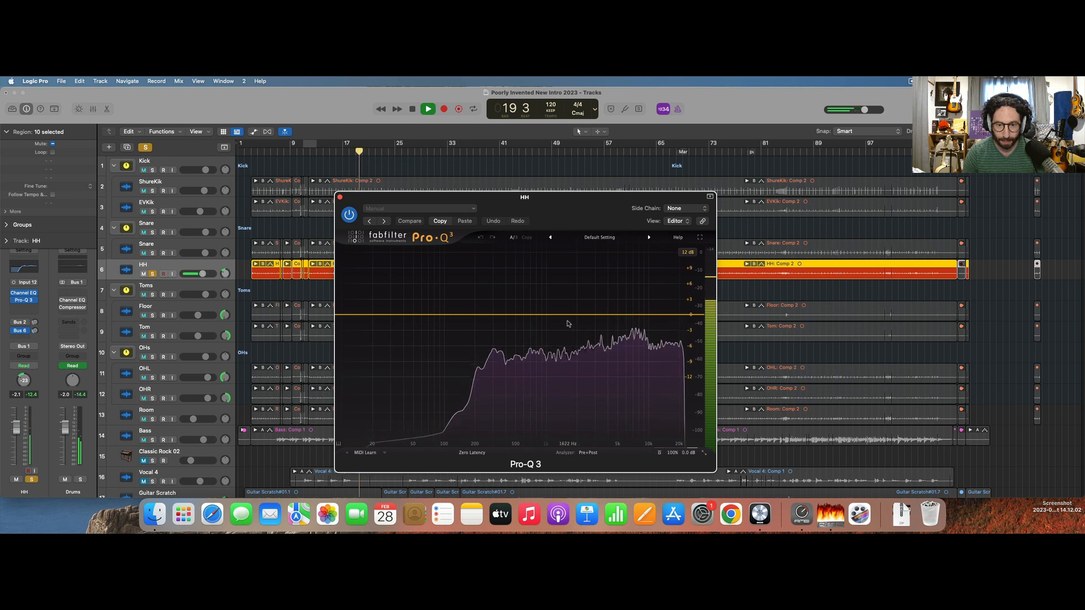
Boost the HH slightly around 7 kHz, delete the extra 15467 Hz band and dip it about 2 dB around 1.5 kHz.
left_click_drag(566, 315, 635, 306)
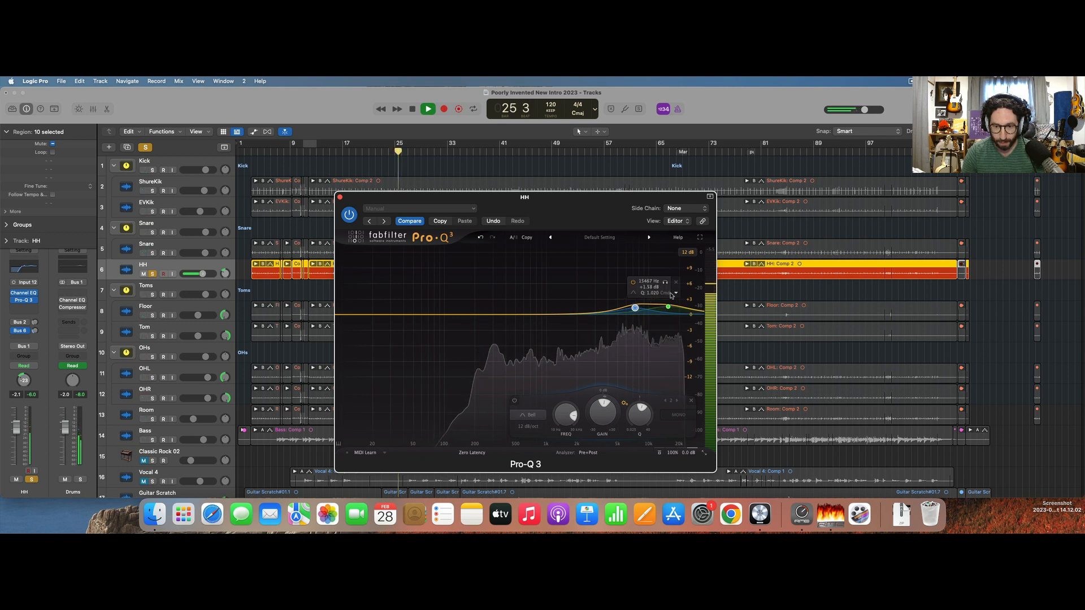
left_click(691, 283)
mouse_move(566, 316)
left_mouse_down()
mouse_move(542, 274)
mouse_move(570, 244)
mouse_move(559, 252)
mouse_move(581, 252)
mouse_move(564, 252)
mouse_move(564, 325)
left_mouse_up()
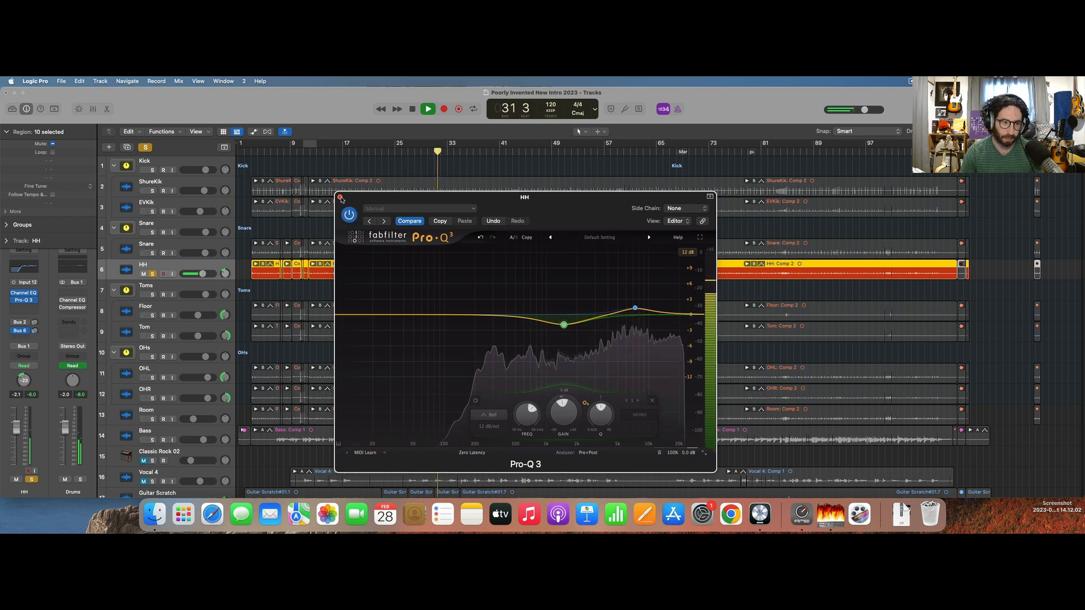
Close the HH Pro-Q 3, solo the Kick and Snare stacks alongside the HH for a listen, and stop playback.
left_click(340, 197)
left_click(152, 170)
left_click(152, 232)
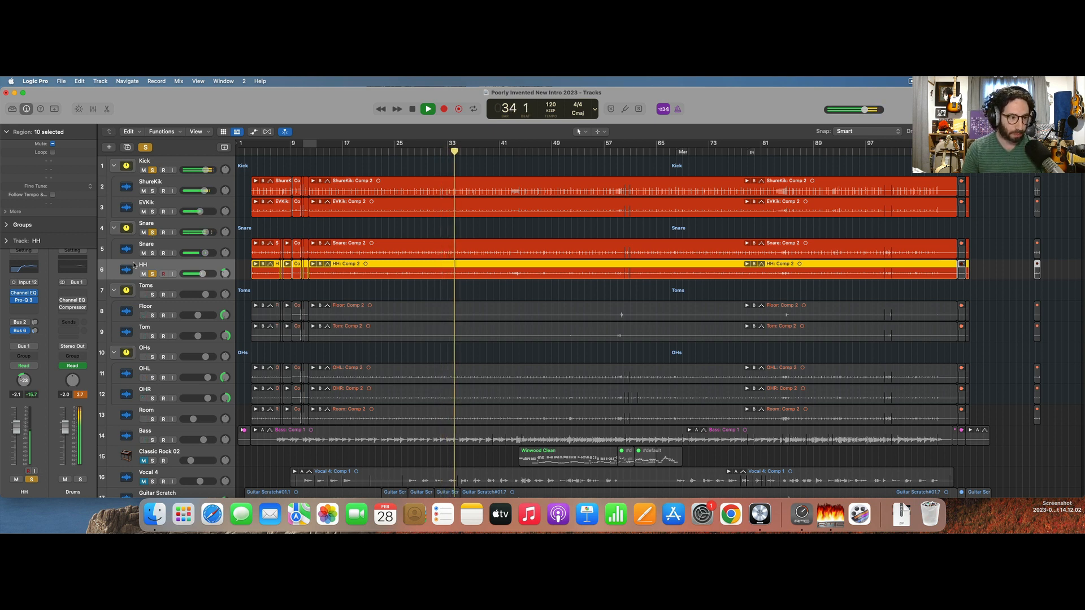
key("space")
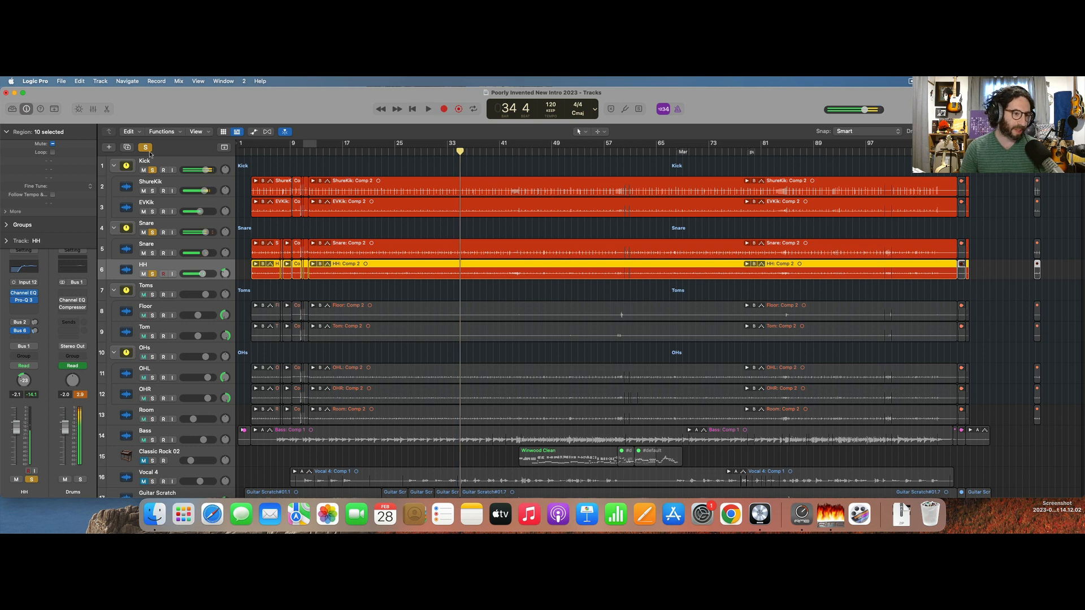
Clear all solos, start playback around bar 59, solo the Toms stack and stop playback.
left_click(146, 148)
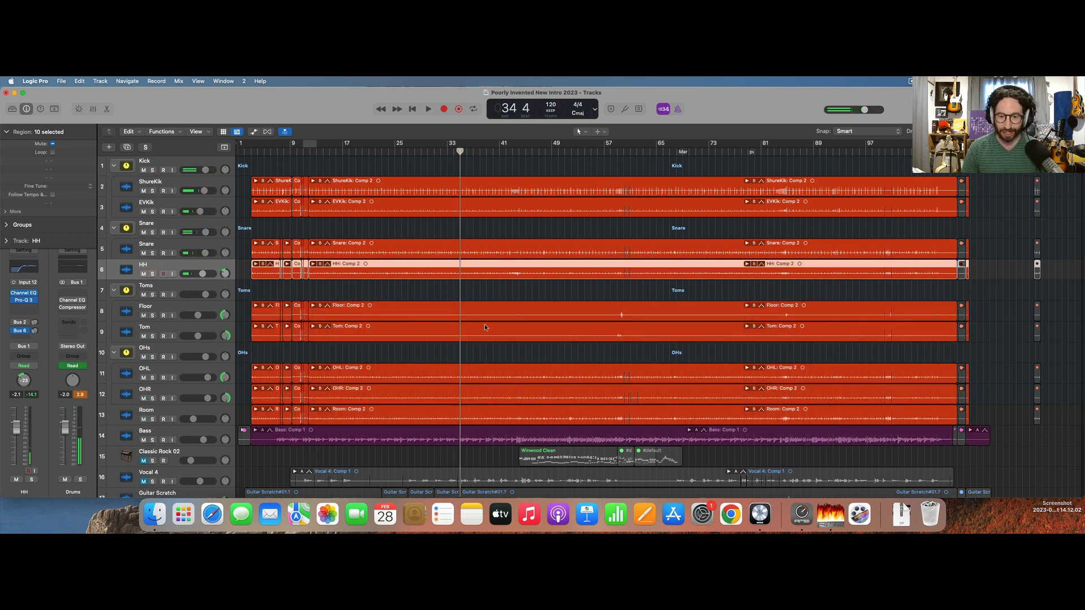
left_click(617, 153)
key("space")
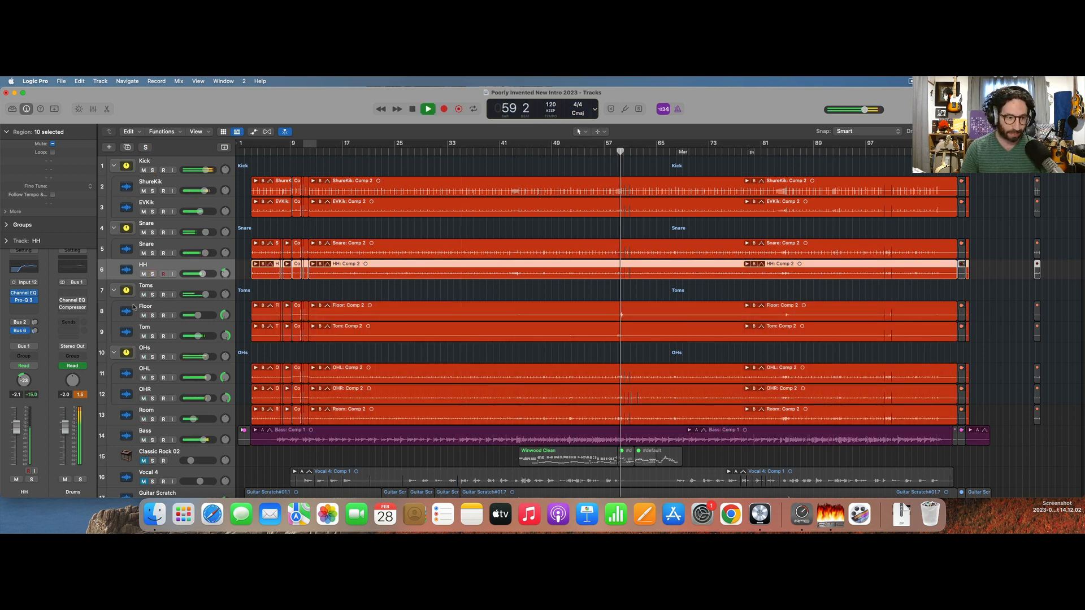
left_click(153, 295)
key("space")
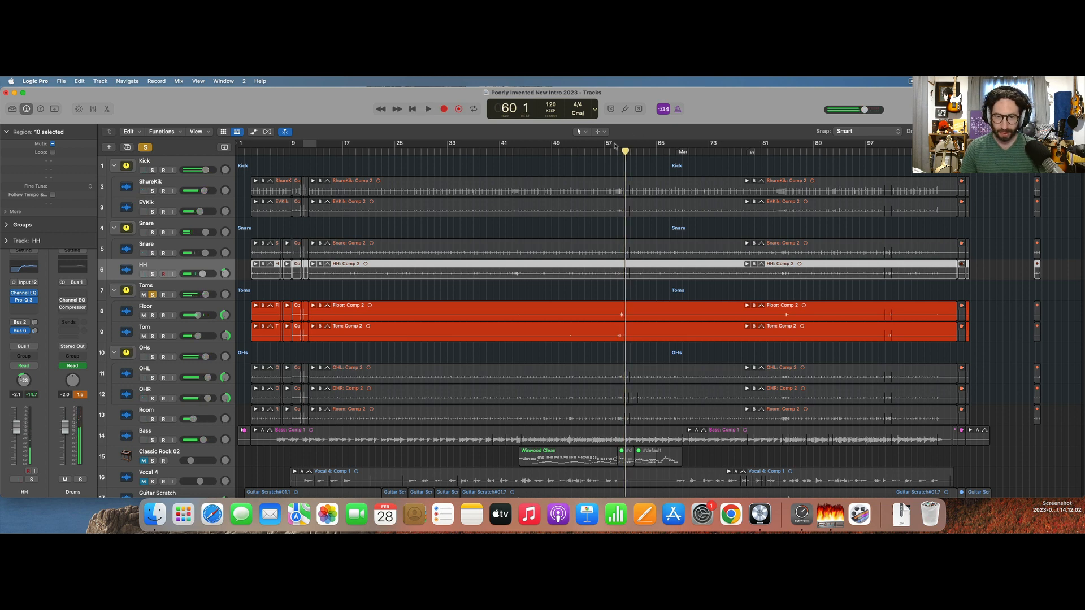
Play the soloed Toms stack through the fill around bar 59, with the timeline enlarged there.
left_click(606, 152)
key("space")
key("super+Right")
key("super+Right")
key("super+Right")
key("super+Right")
key("super+Right")
key("super+Right")
key("super+Right")
key("super+Right")
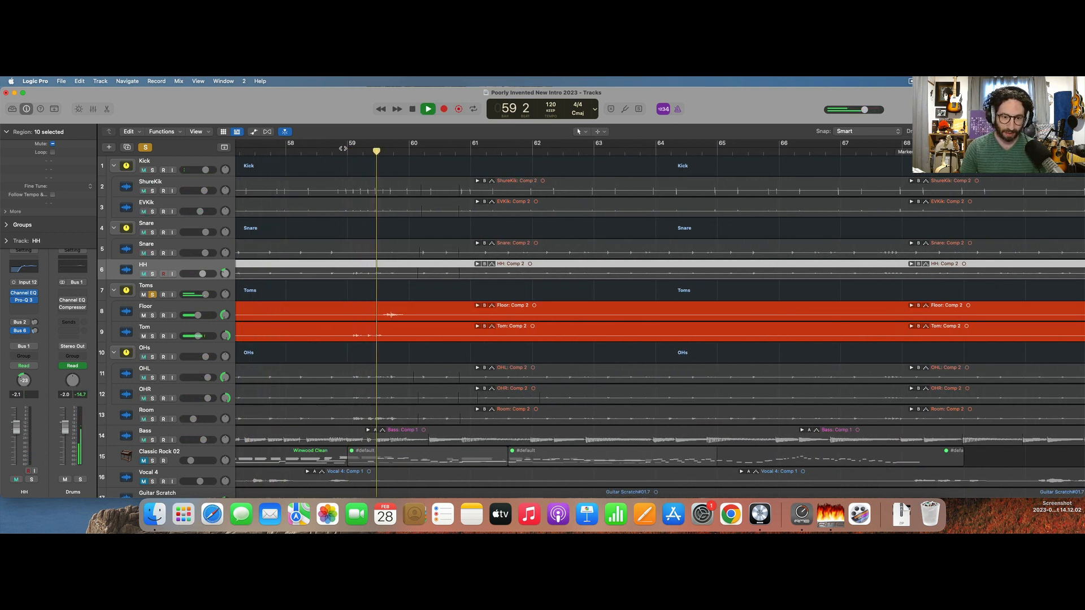
key("space")
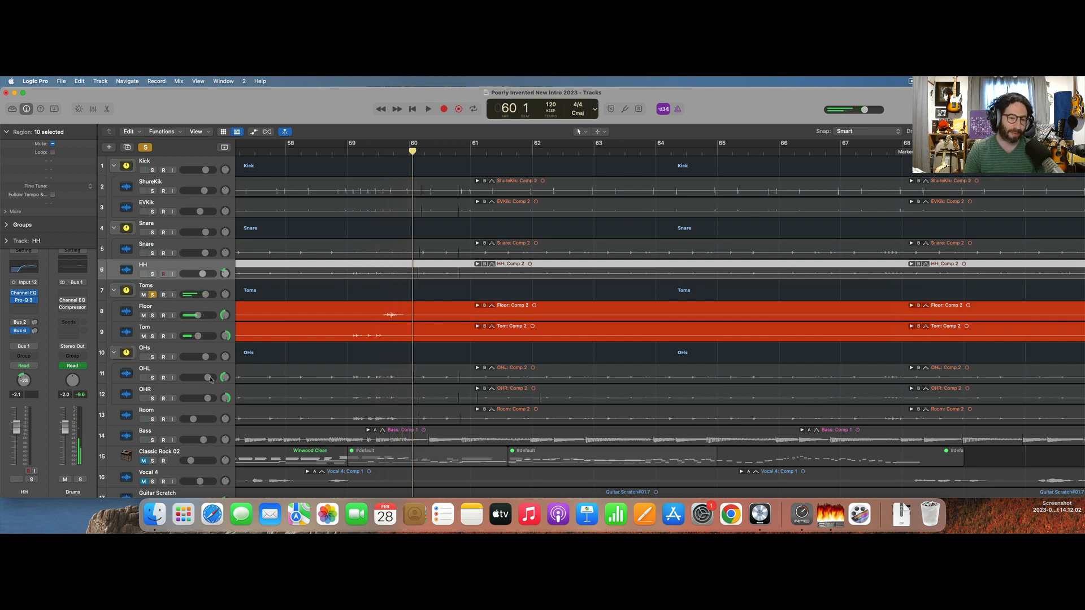
Unsolo the Toms stack, solo only the Tom track and listen to its fill from bar 59.
left_click(152, 295)
left_click(133, 310)
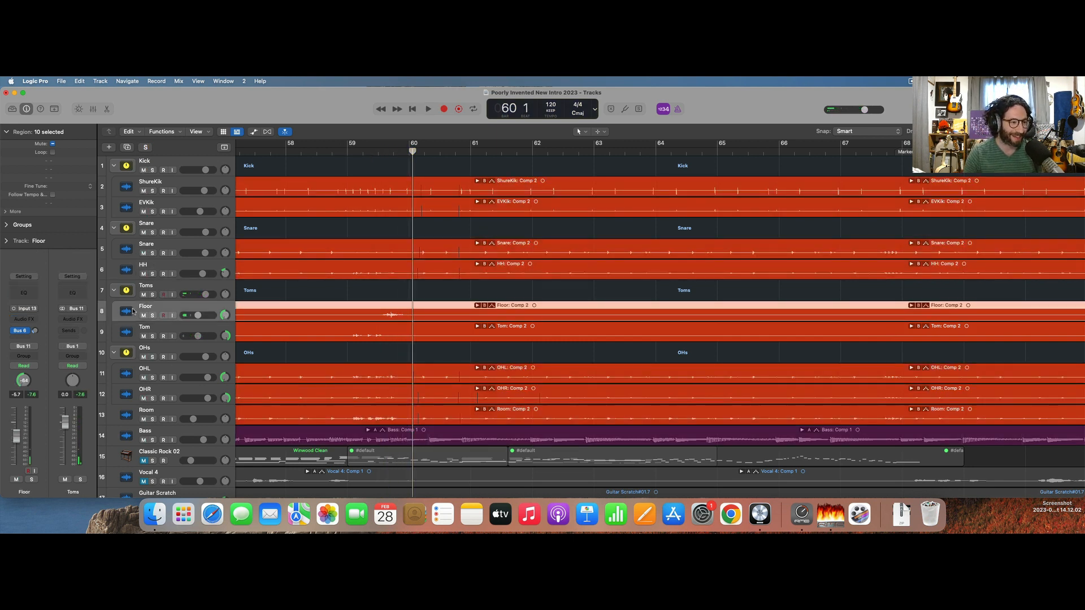
left_click(129, 336)
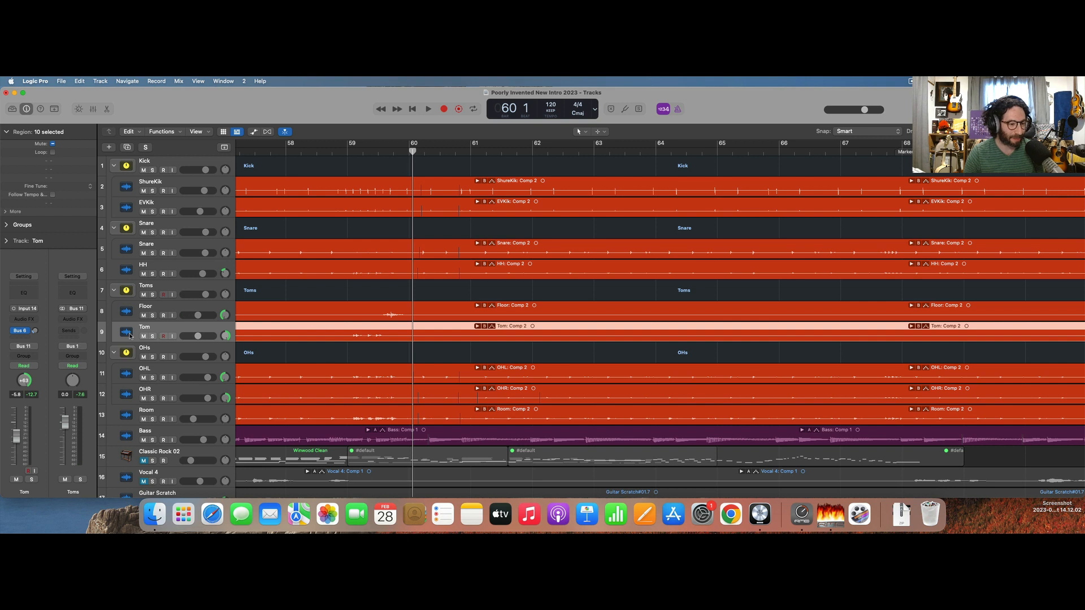
left_click(152, 336)
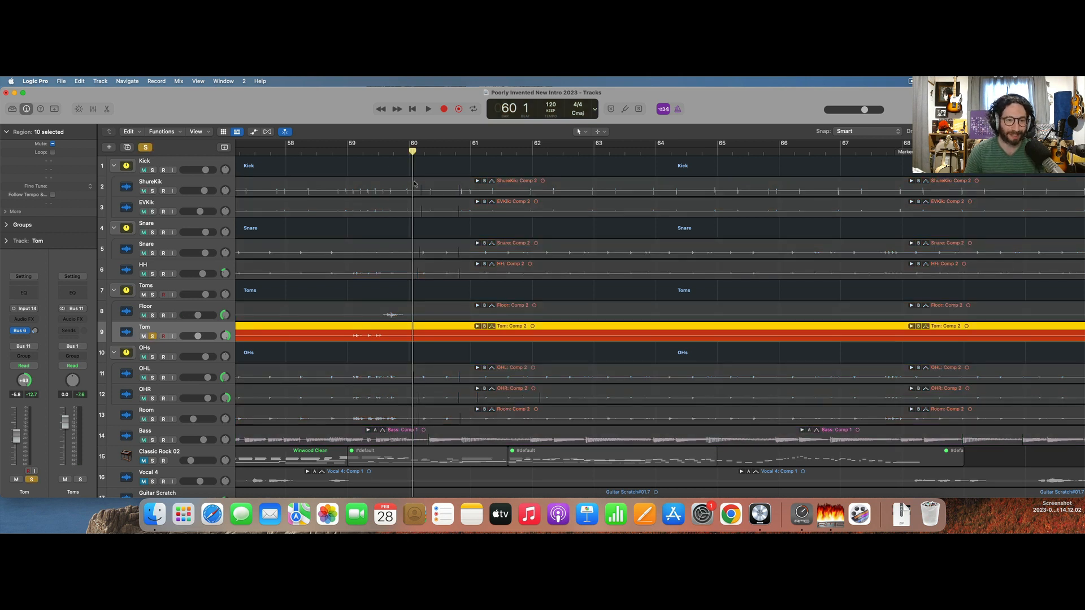
double_click(345, 150)
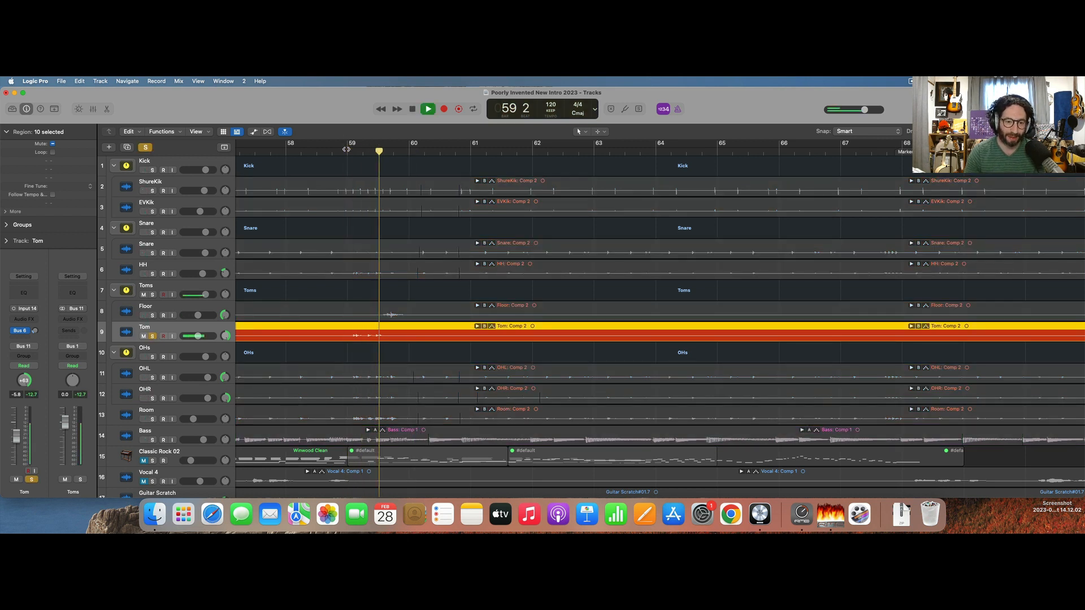
key("space")
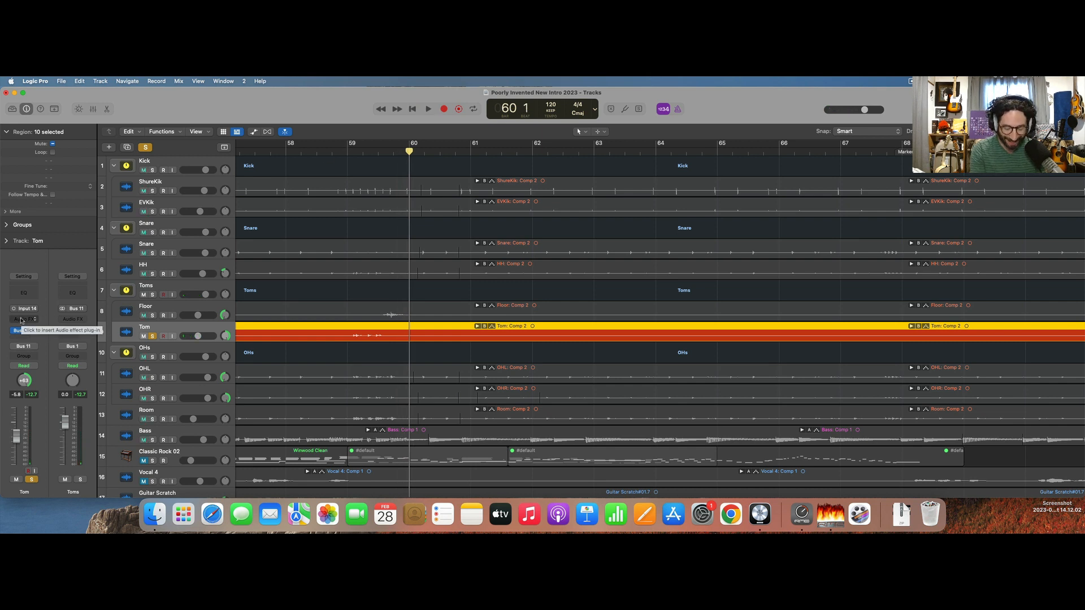
Insert Virtual Mix Rack on the Tom track, play briefly from bar 57 and empty the rack of its preset modules.
left_click(21, 320)
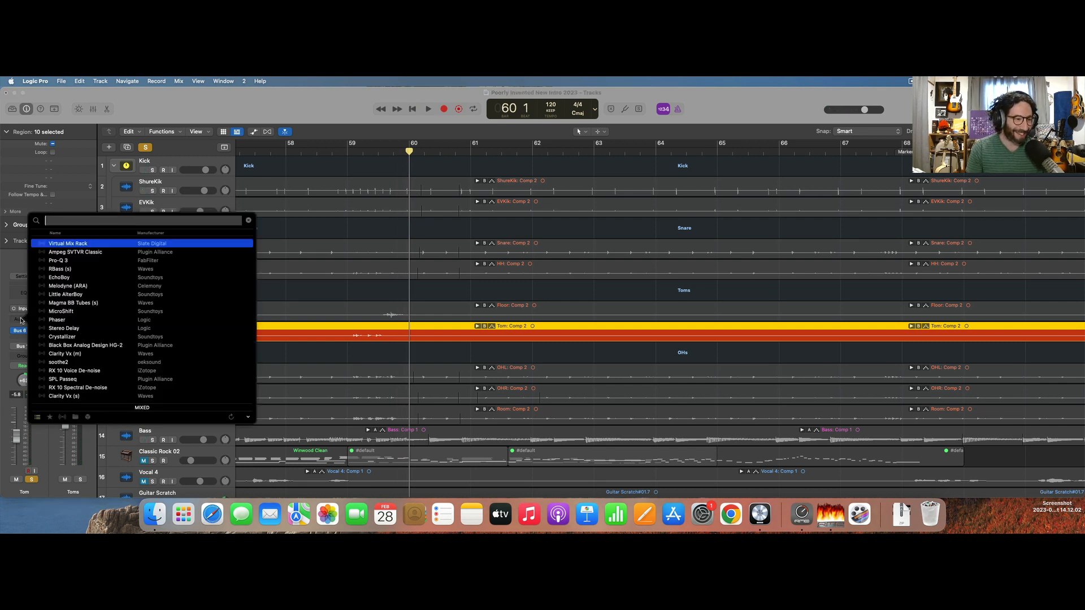
key("Return")
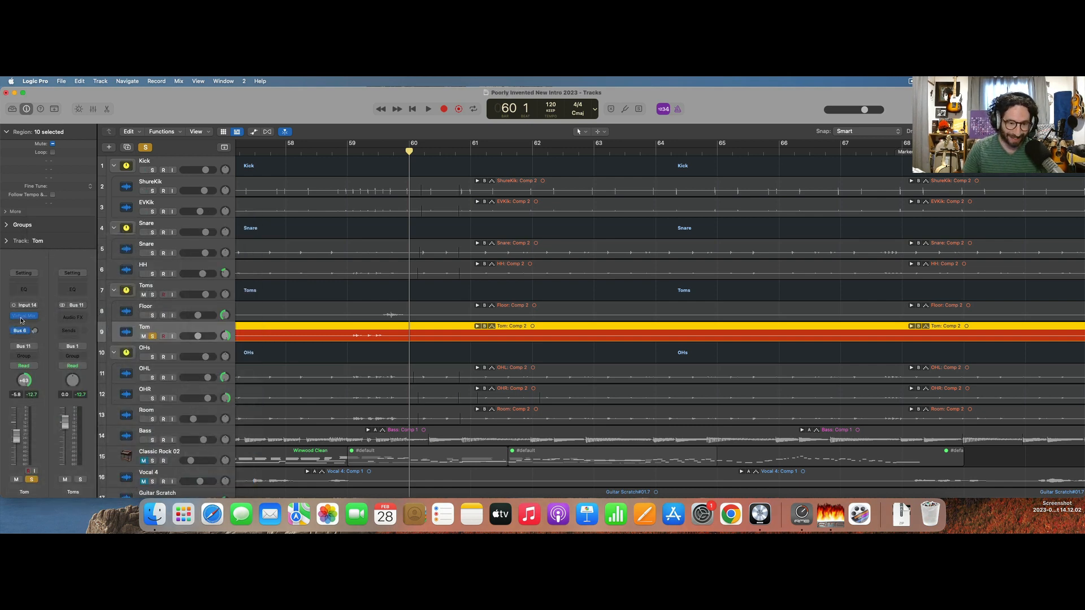
double_click(247, 154)
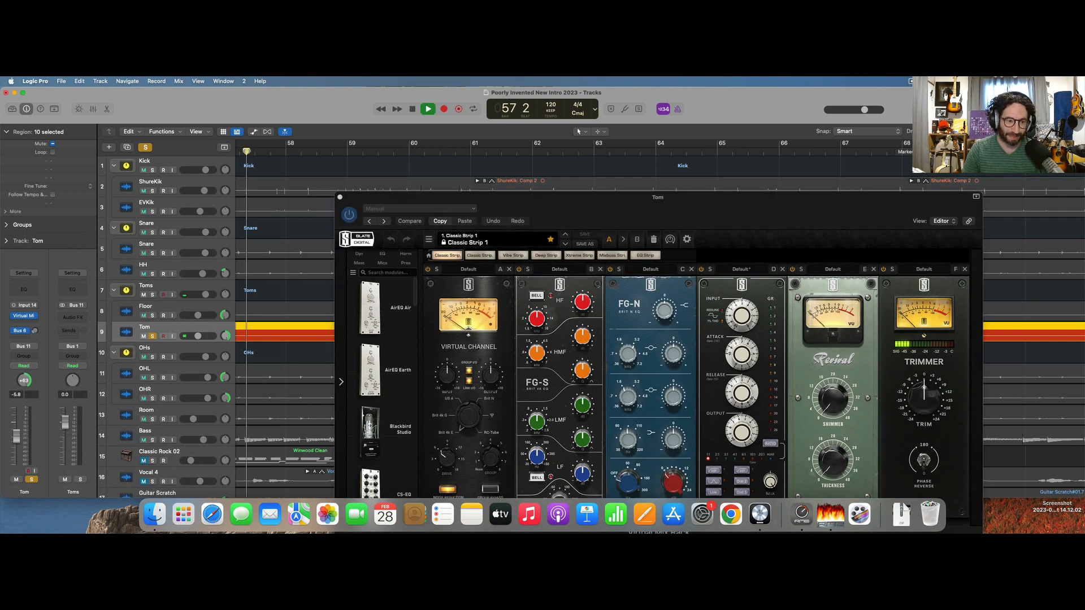
key("space")
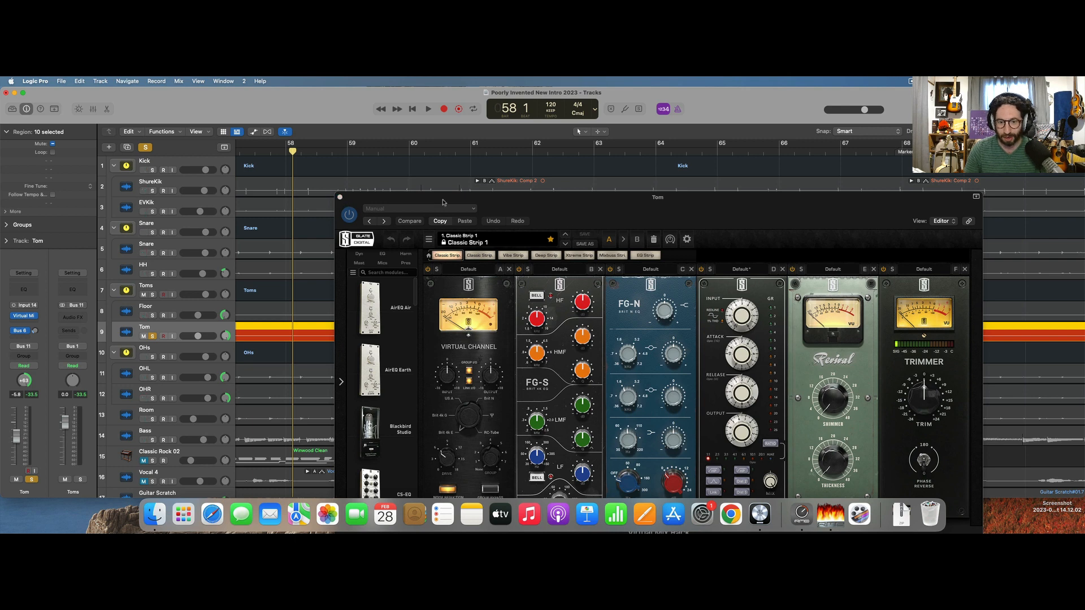
left_click_drag(592, 219, 543, 136)
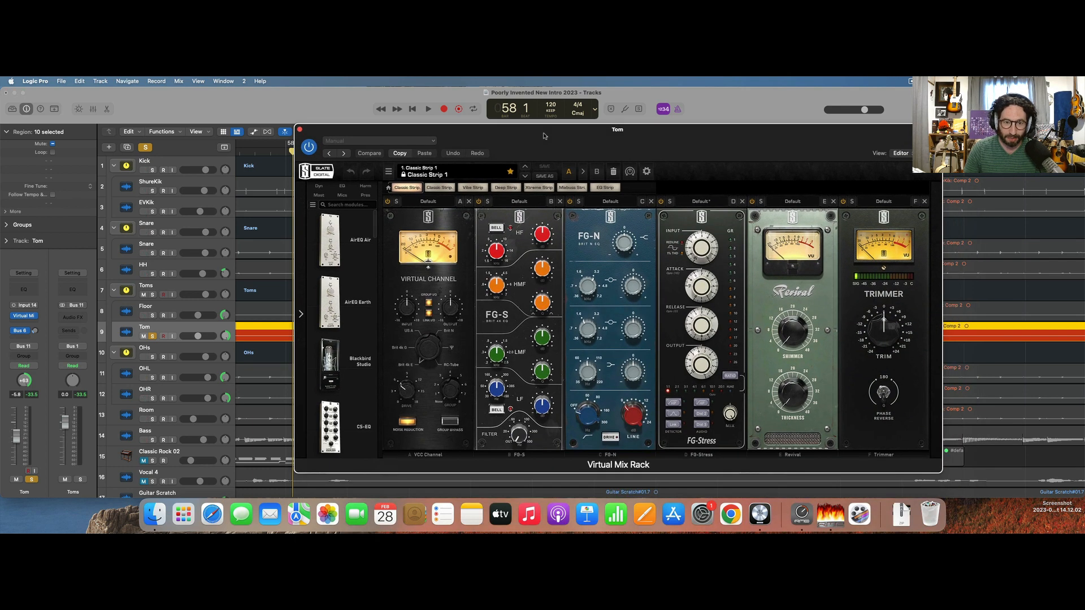
left_click(613, 172)
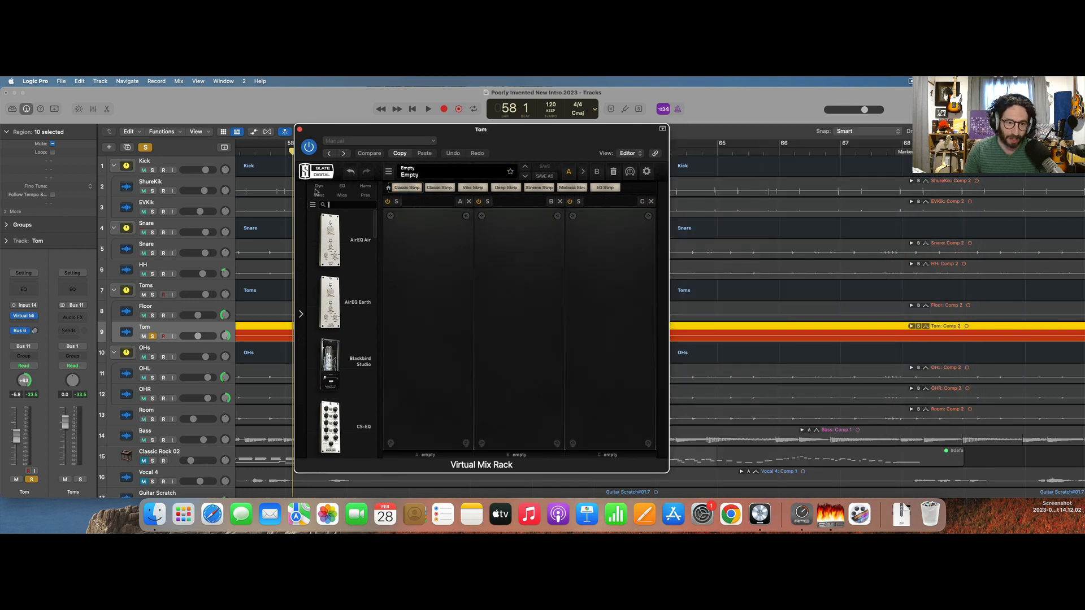
key("g")
key("a")
key("e")
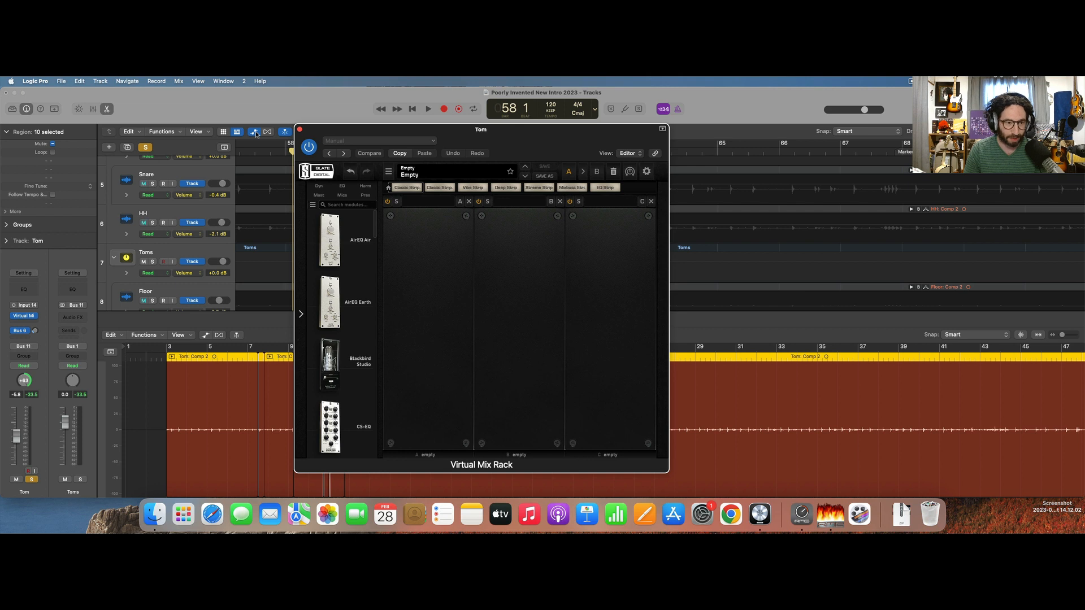
key("a")
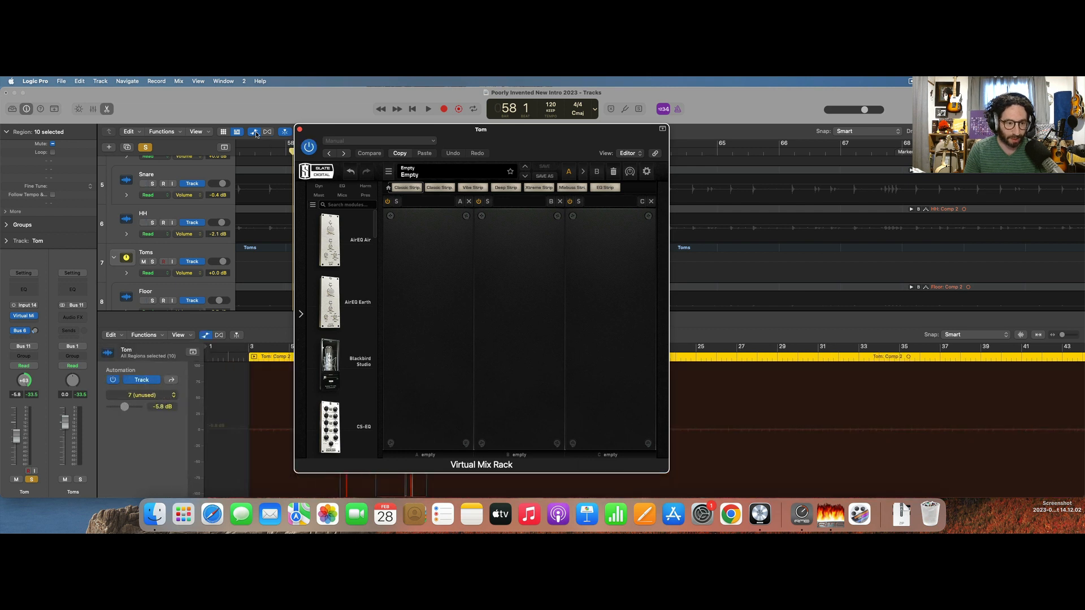
left_click(299, 130)
key("a")
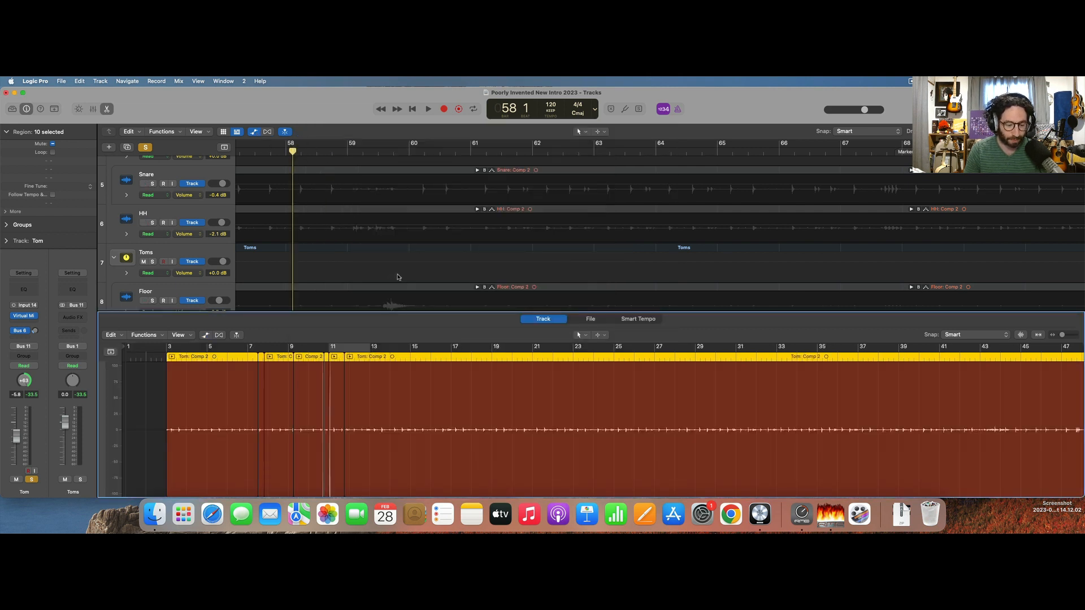
key("g")
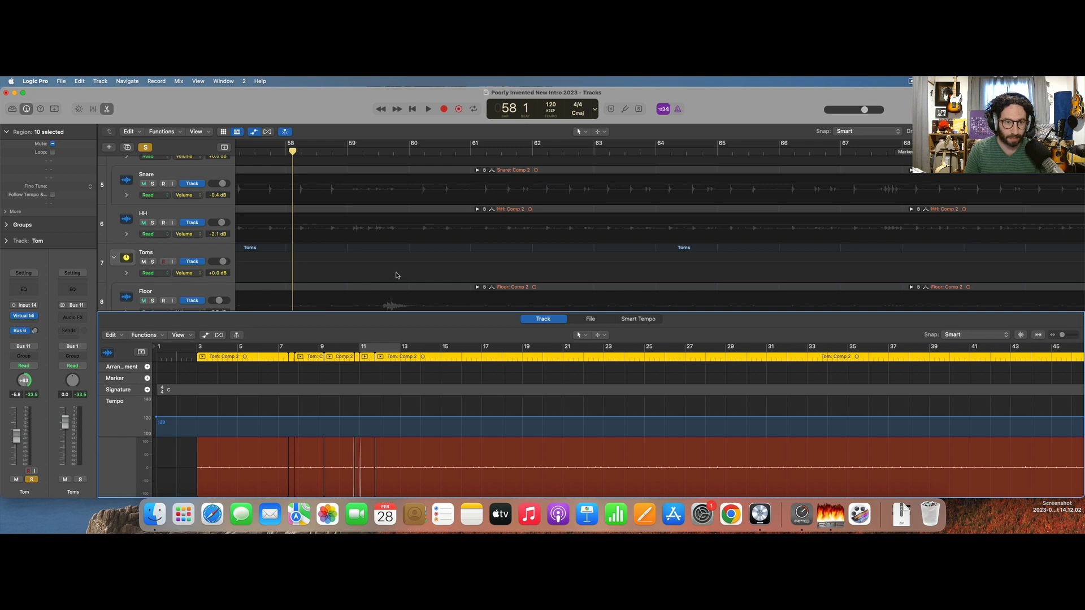
key("a")
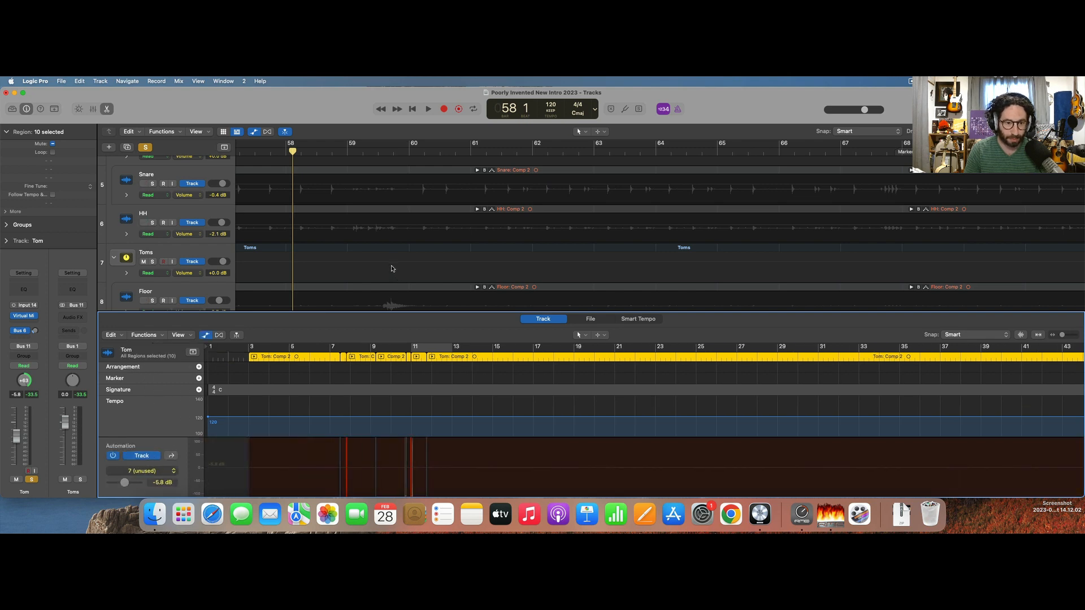
key("a")
key("x")
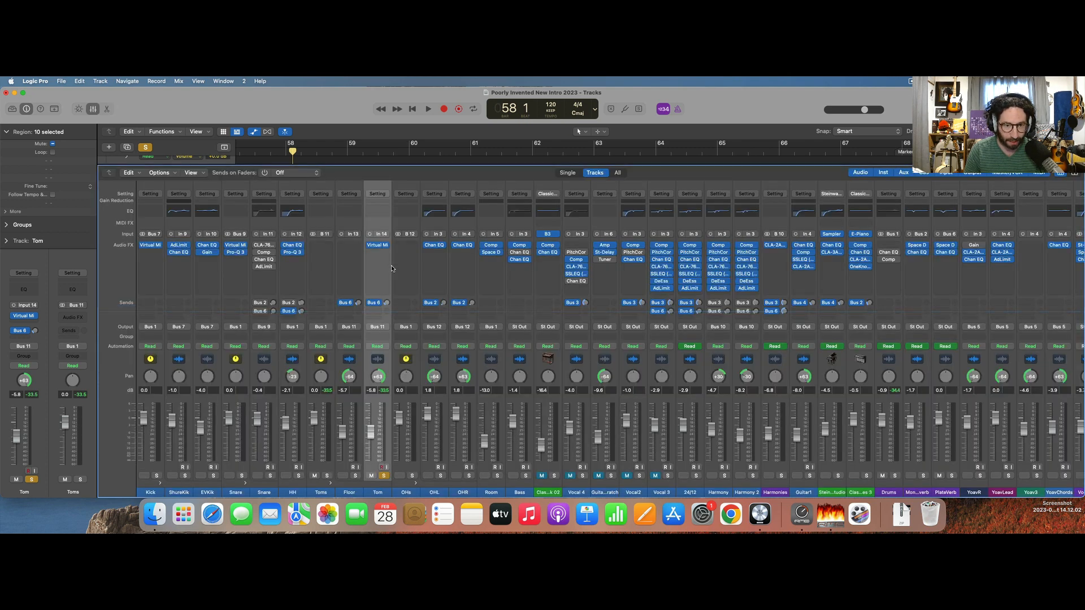
key("x")
left_click(257, 132)
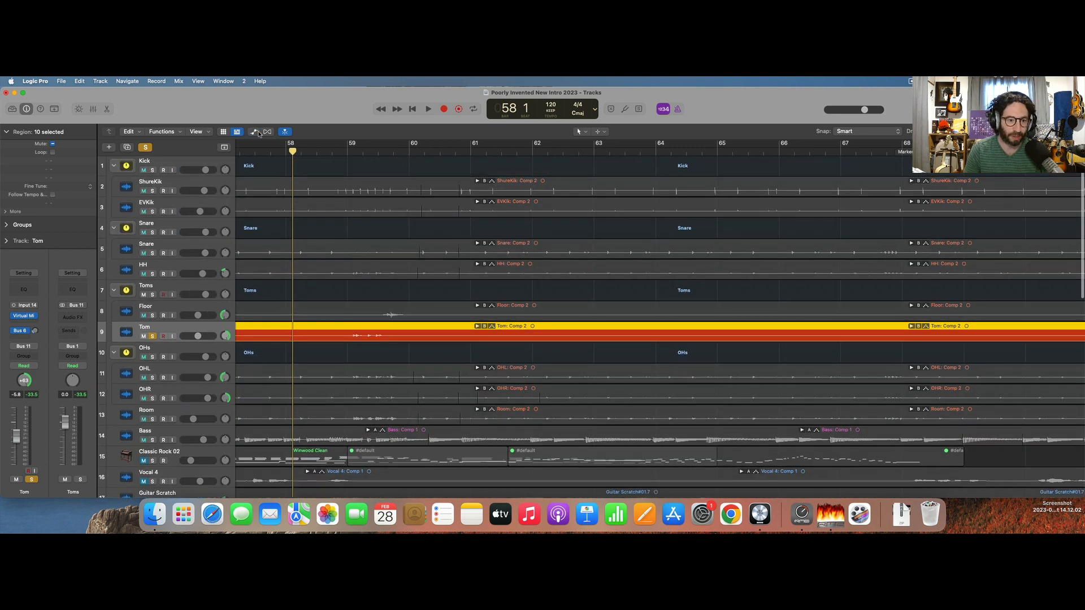
Enlarge the Tom track, reopen its Virtual Mix Rack, search for "gate" and add Gate:Drums to the first slot.
key("ctrl+z")
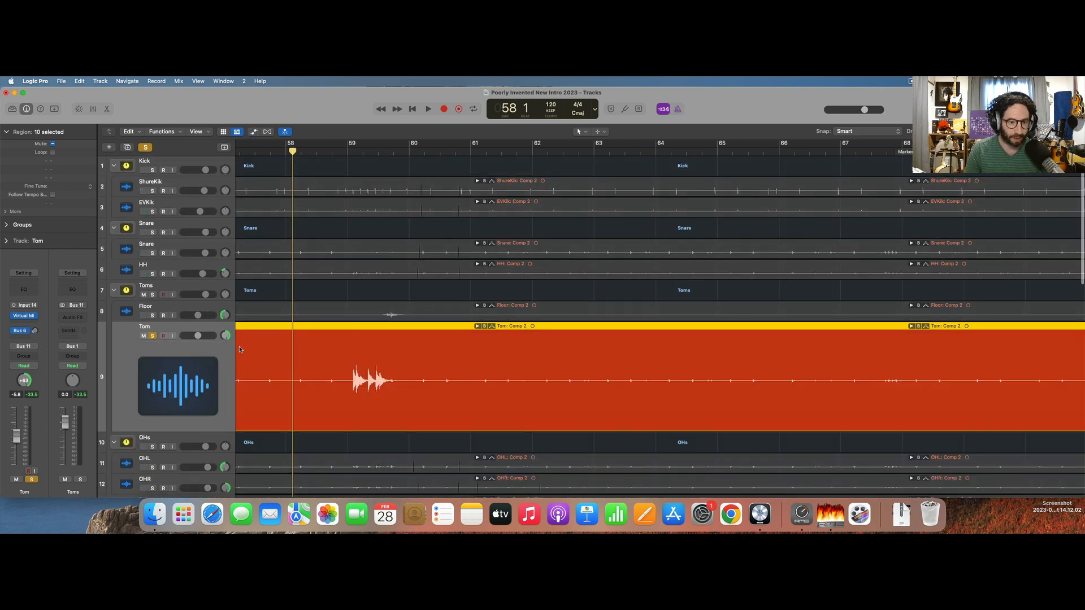
left_click(25, 316)
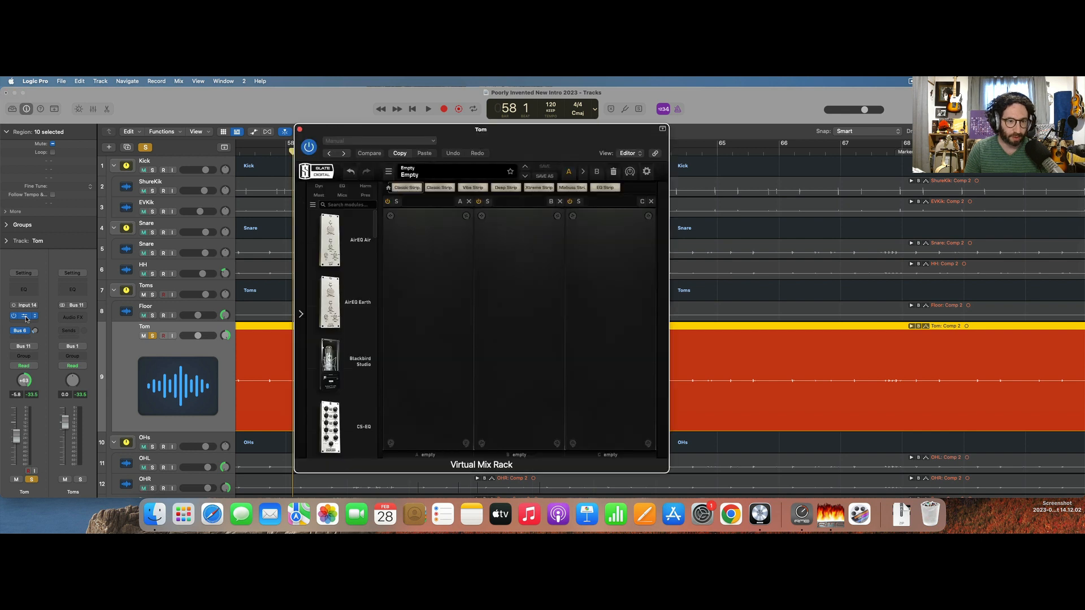
left_click(329, 203)
type("gate")
left_click_drag(331, 303, 431, 263)
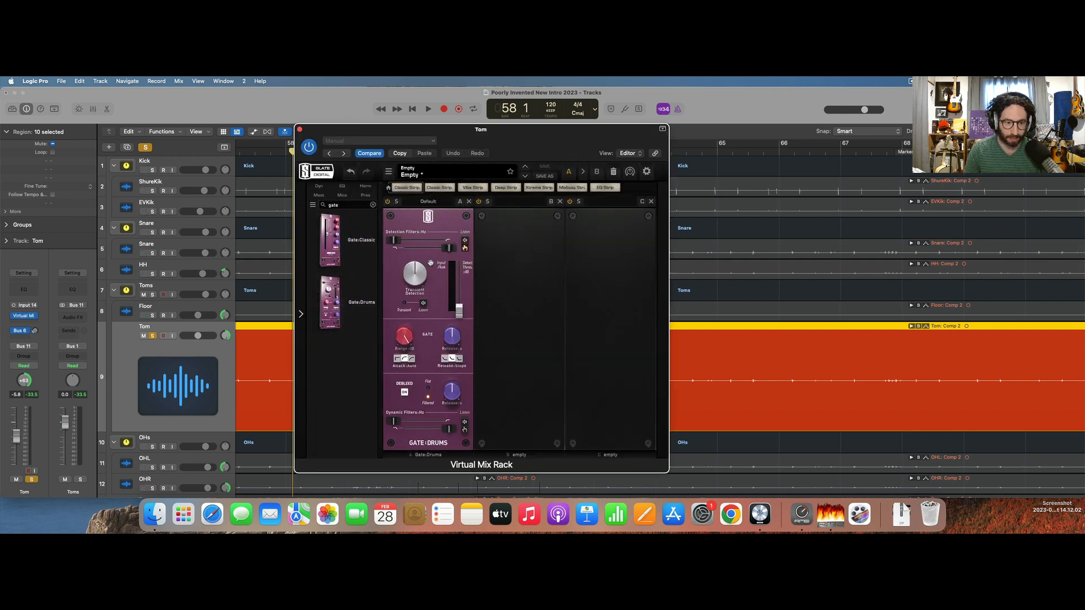
Set a cycle range around the tom fill from just before bar 59 to past bar 60 and raise the Gate:Drums threshold during playback.
left_click_drag(415, 152, 764, 153)
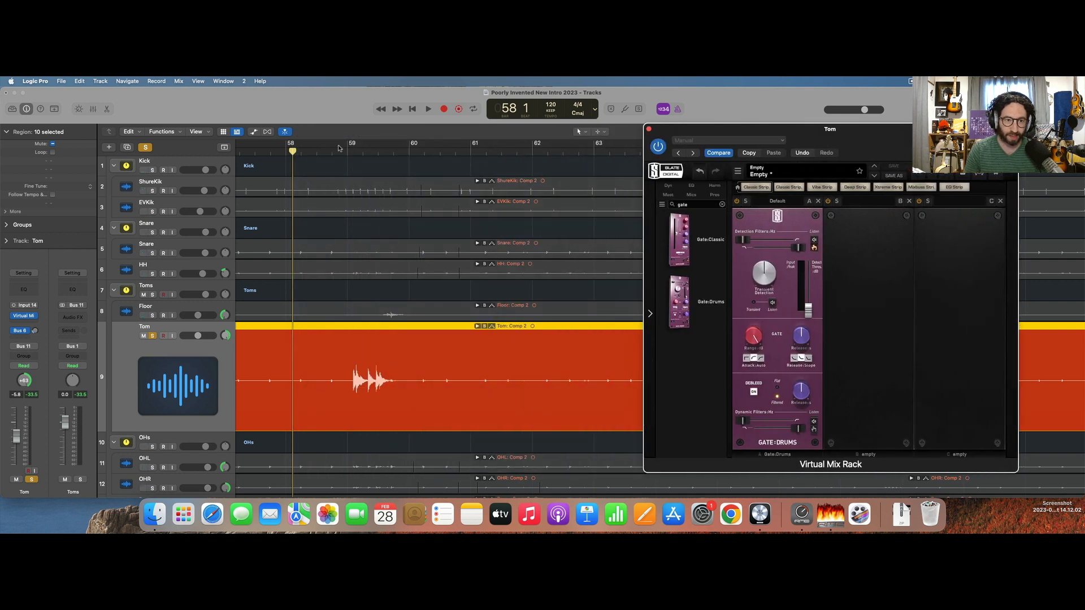
left_click_drag(333, 146, 424, 145)
key("space")
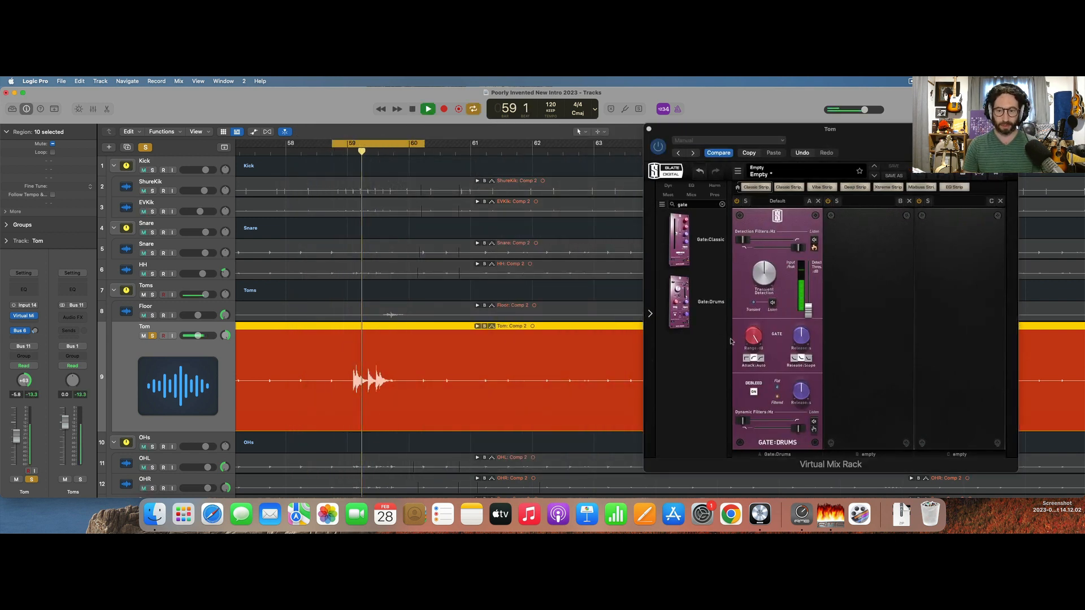
left_click_drag(808, 311, 812, 290)
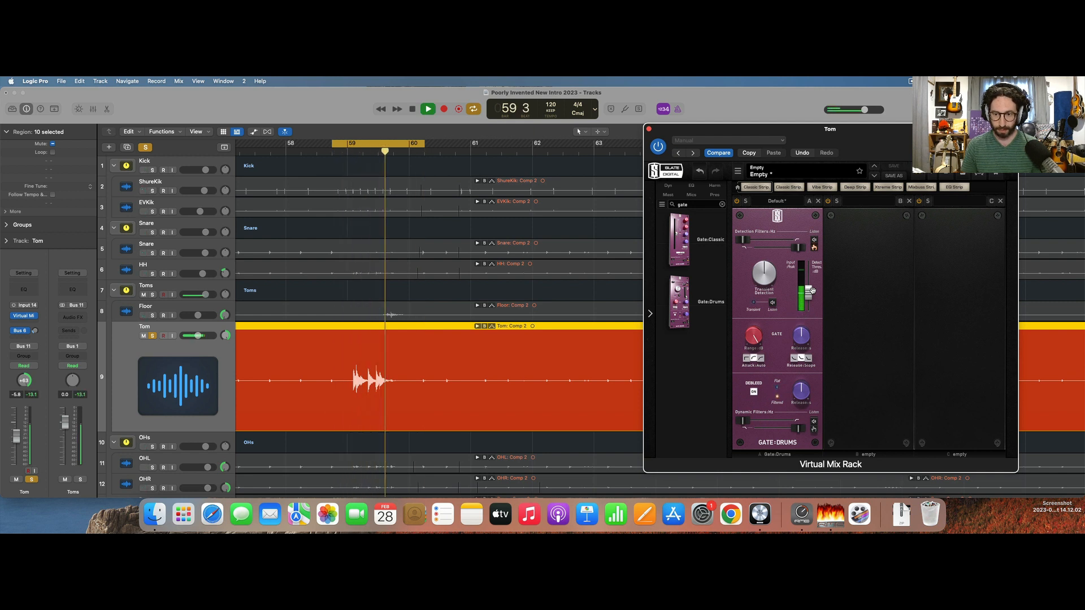
key("space")
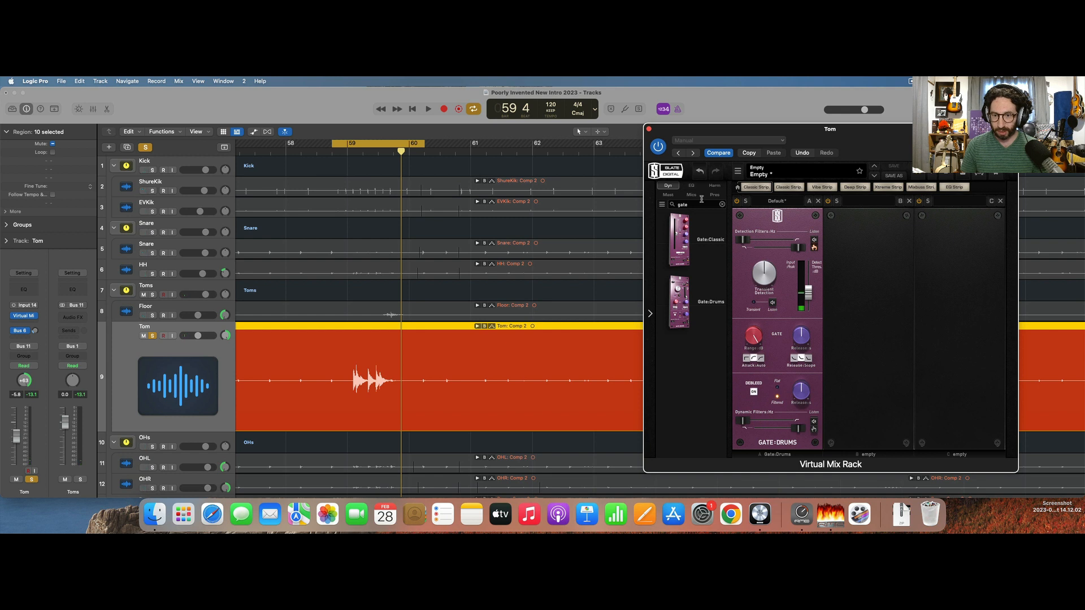
Clear the module search, add FG-401 to the rack's second slot, set its threshold to -20.0 dB and start playback.
key("BackSpace")
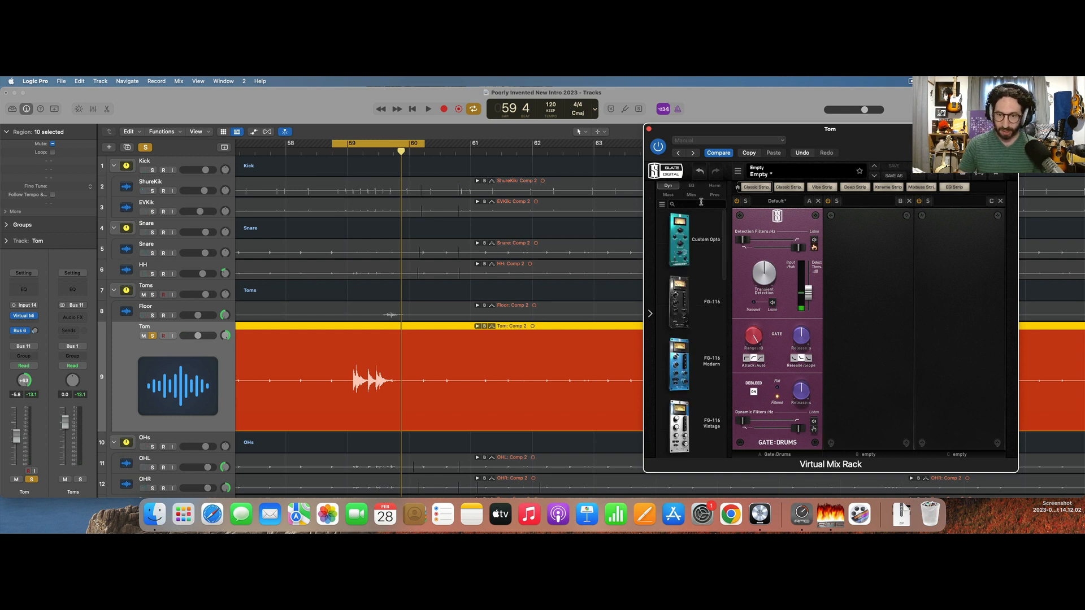
scroll(704, 334, "down", 5)
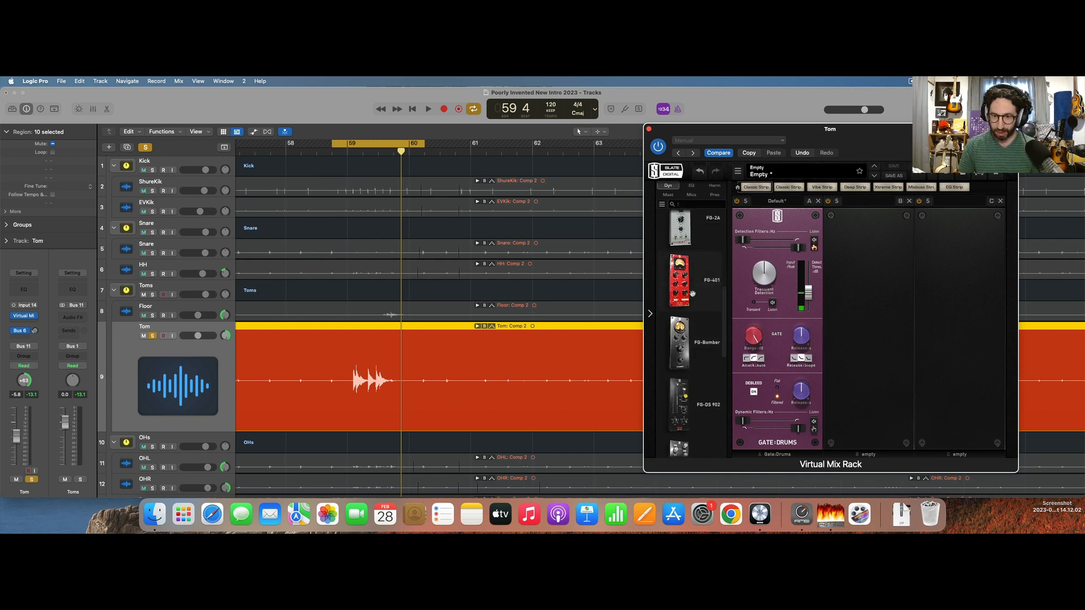
left_click_drag(680, 249, 856, 257)
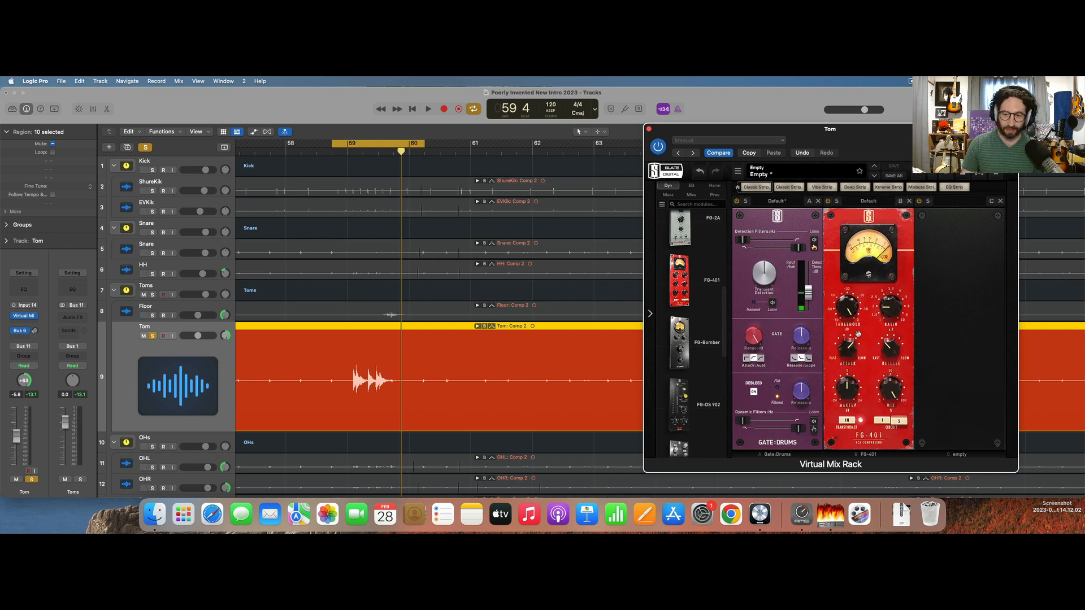
left_click_drag(847, 303, 849, 331)
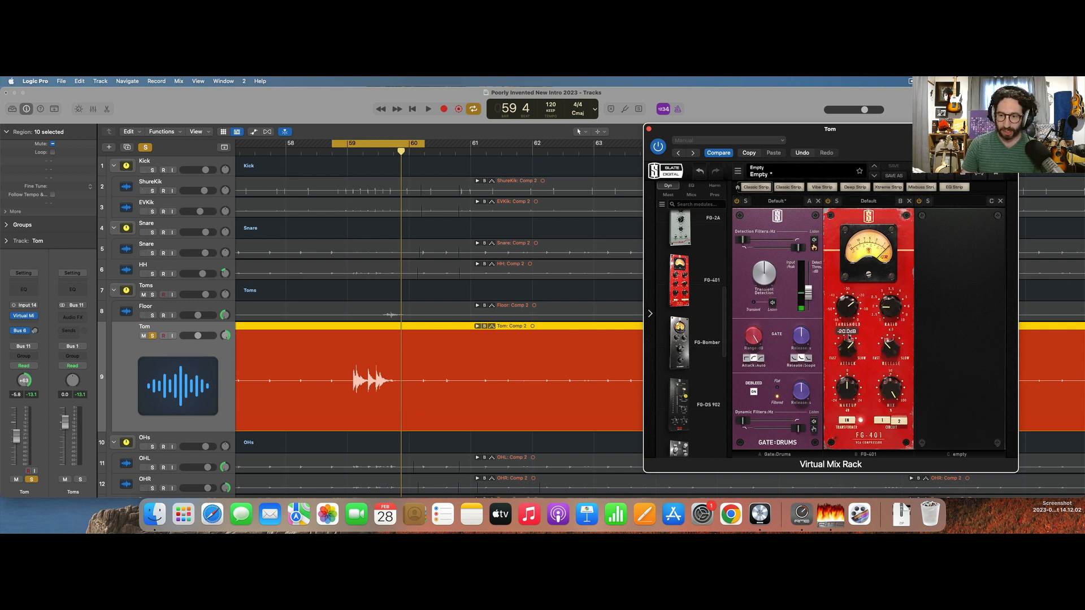
key("space")
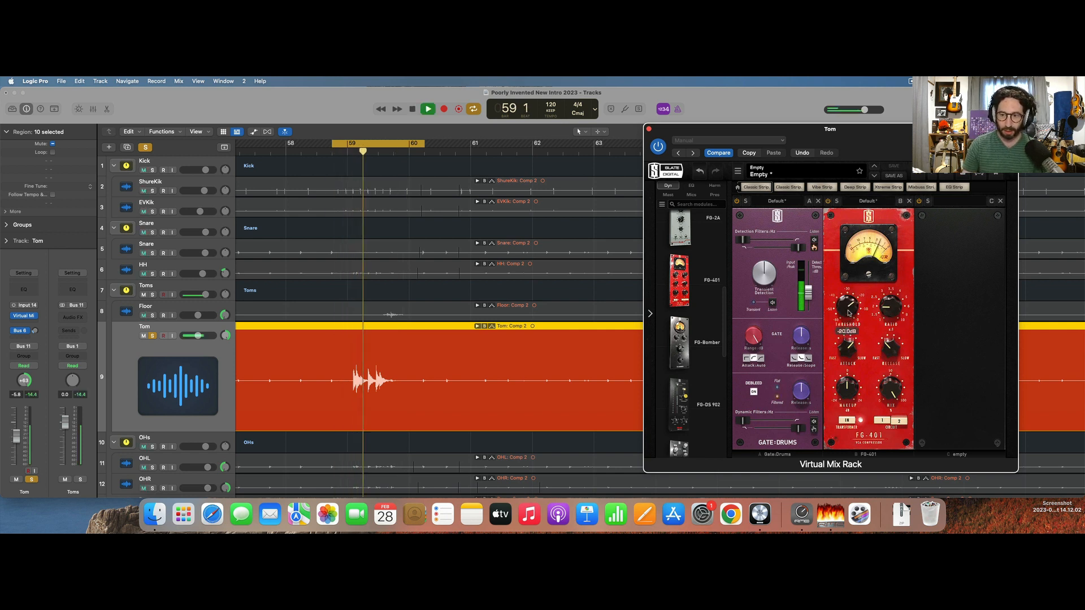
Fine-tune the FG-401 threshold and set its makeup gain to about +5.51 dB while auditioning the looped tom fill.
key("space")
mouse_move(850, 369)
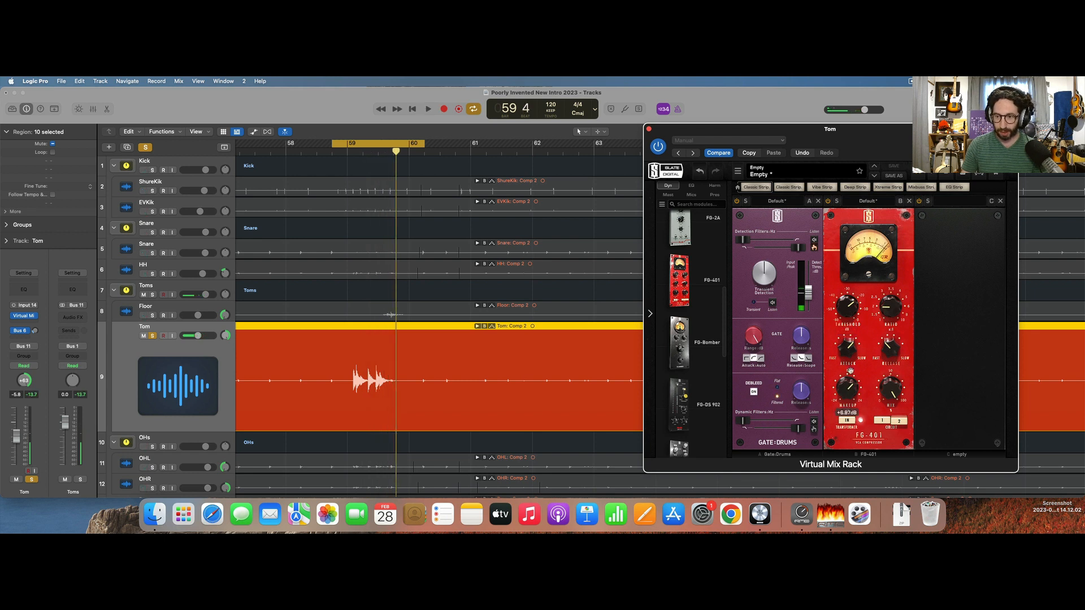
key("space")
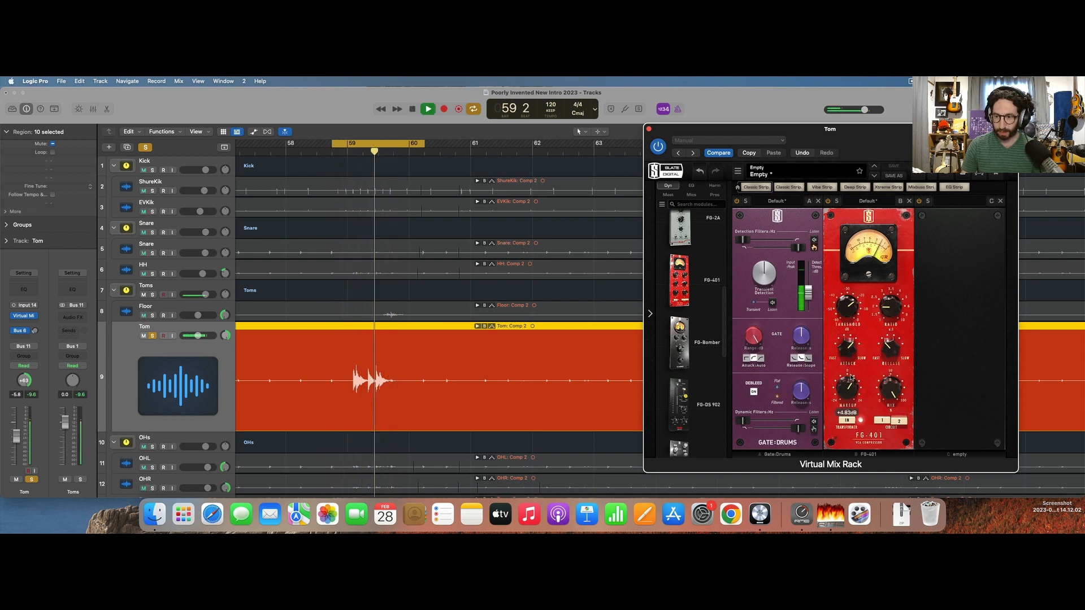
key("space")
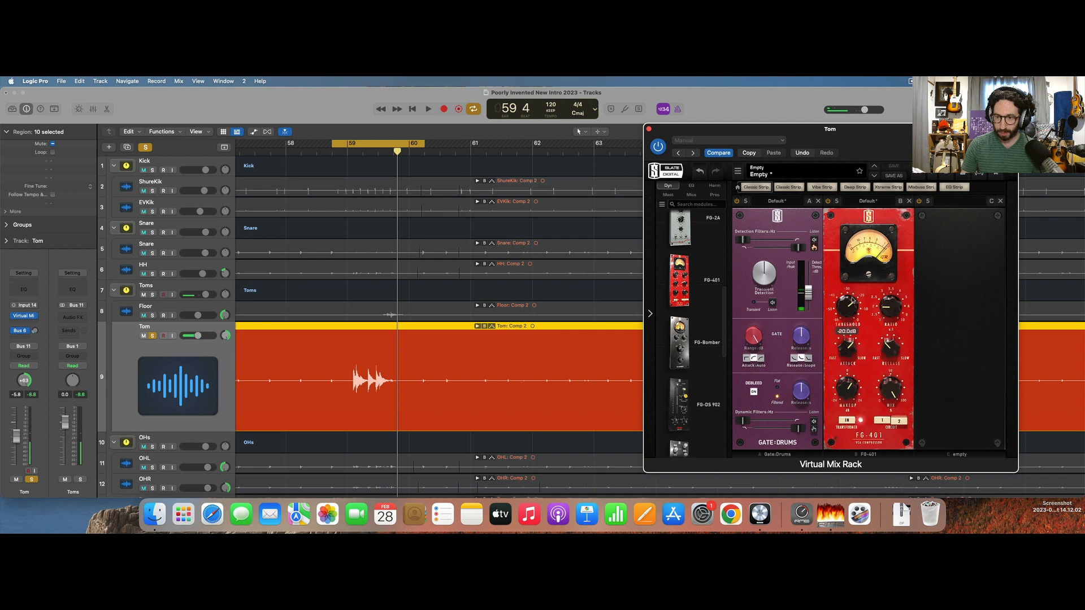
key("space")
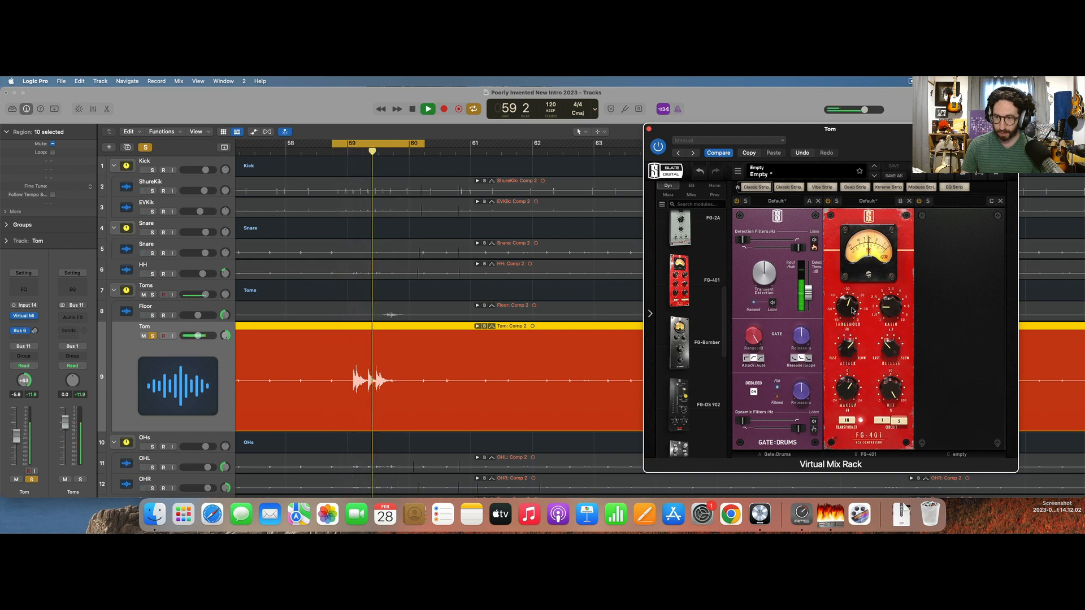
left_click_drag(852, 311, 852, 306)
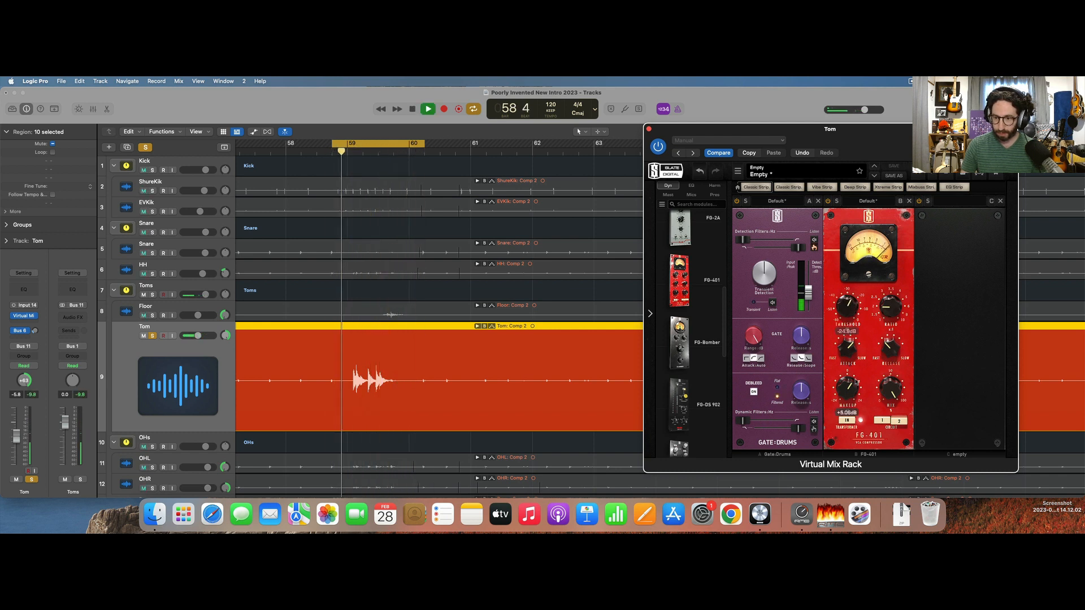
left_click_drag(856, 382, 856, 380)
key("space")
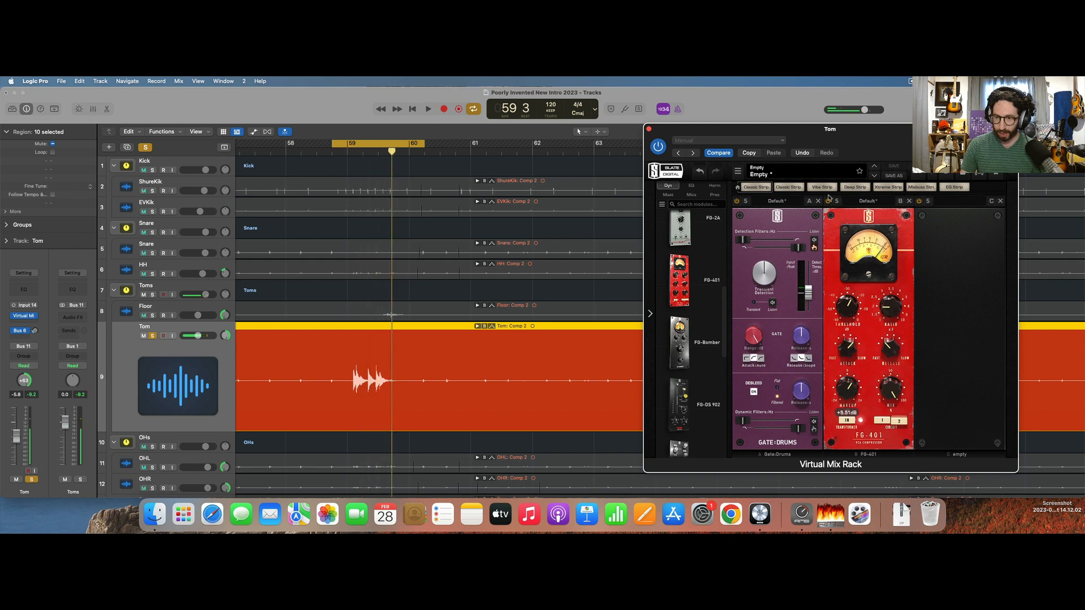
key("space")
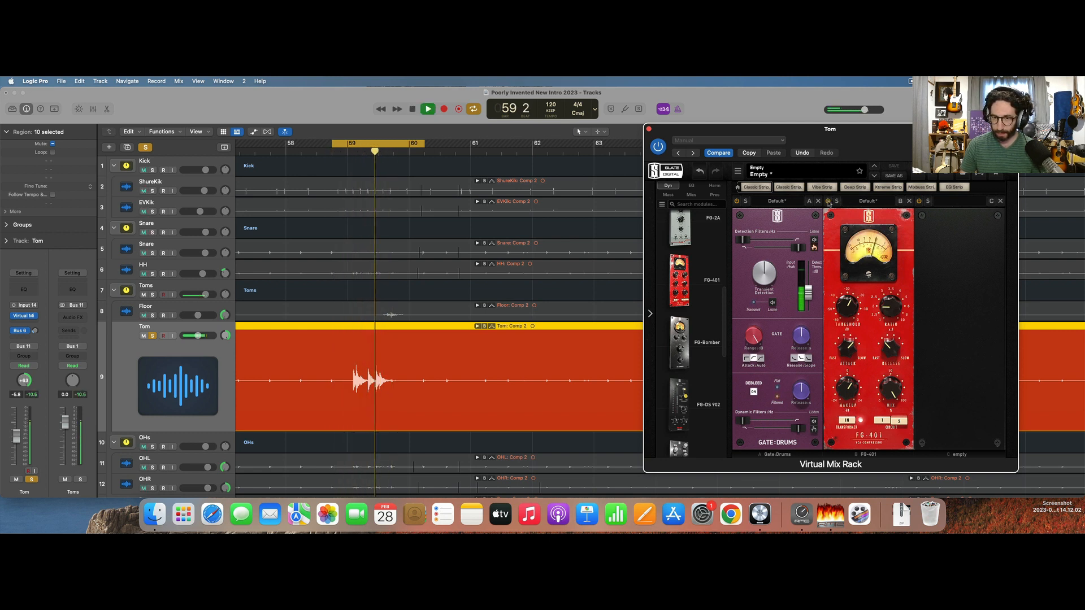
key("space")
Show the EQ modules, add FG-N to the rack's third slot and start playback.
left_click(690, 186)
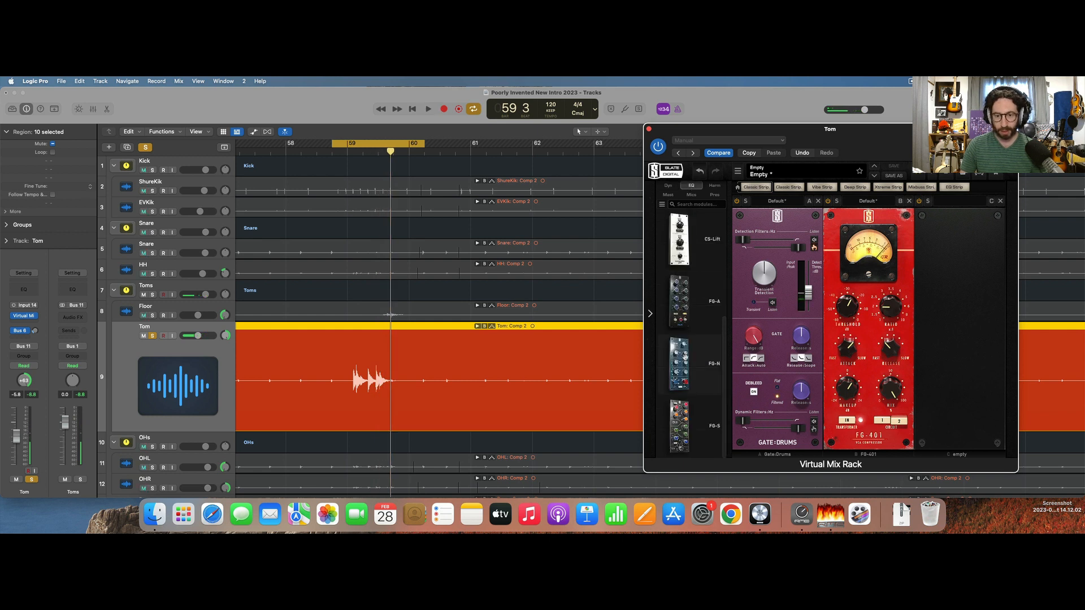
left_click_drag(685, 355, 982, 361)
key("space")
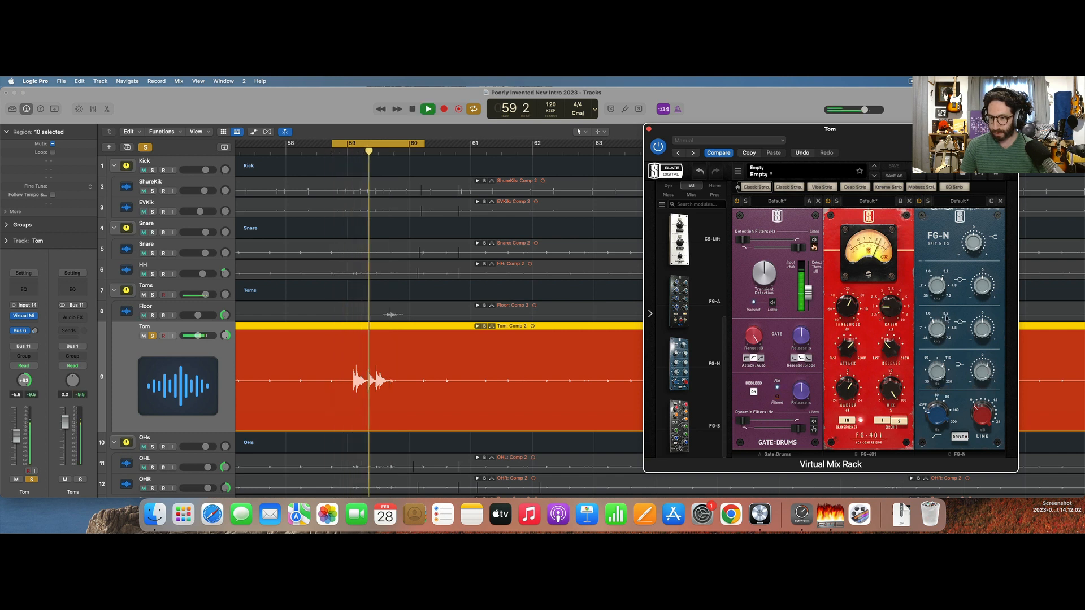
Boost the FG-N mid band to about +11.0 dB and sweep its frequency to about 1.87 kHz during looped playback.
key("space")
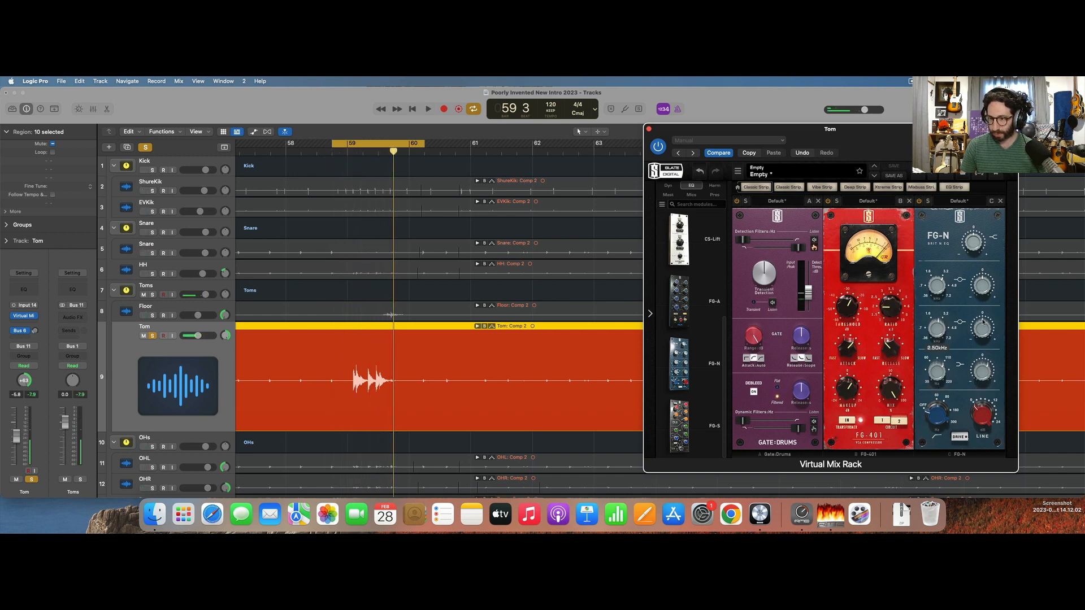
left_click_drag(981, 307, 981, 298)
key("space")
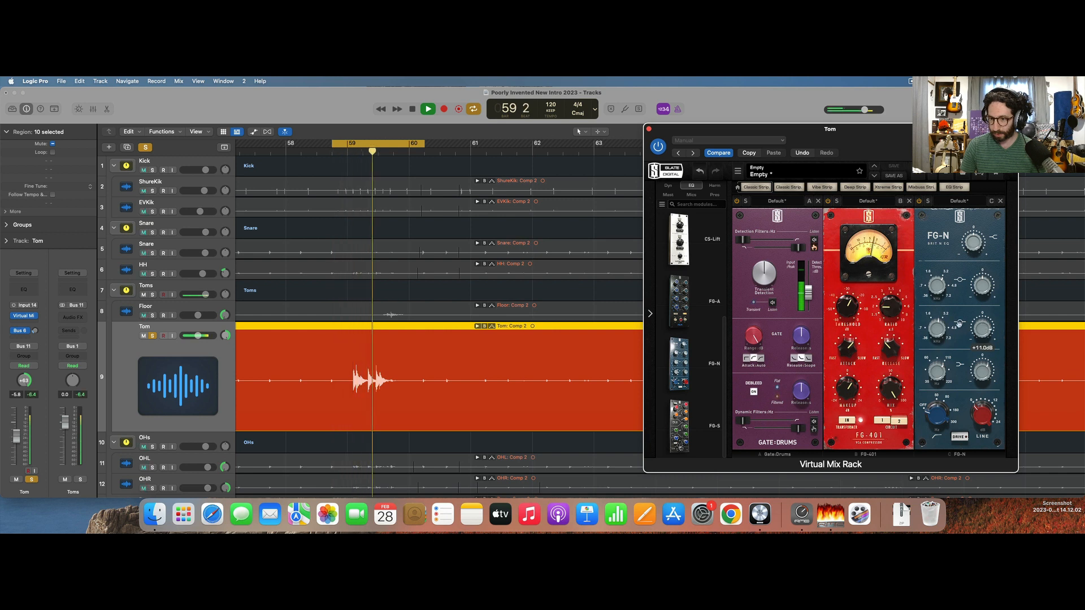
left_click_drag(938, 332, 939, 341)
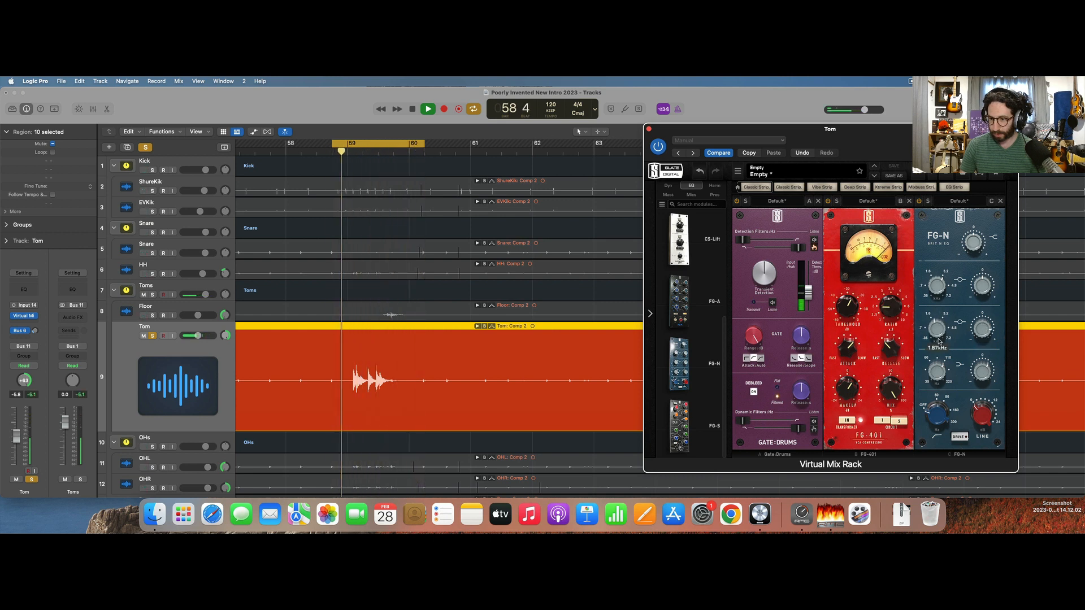
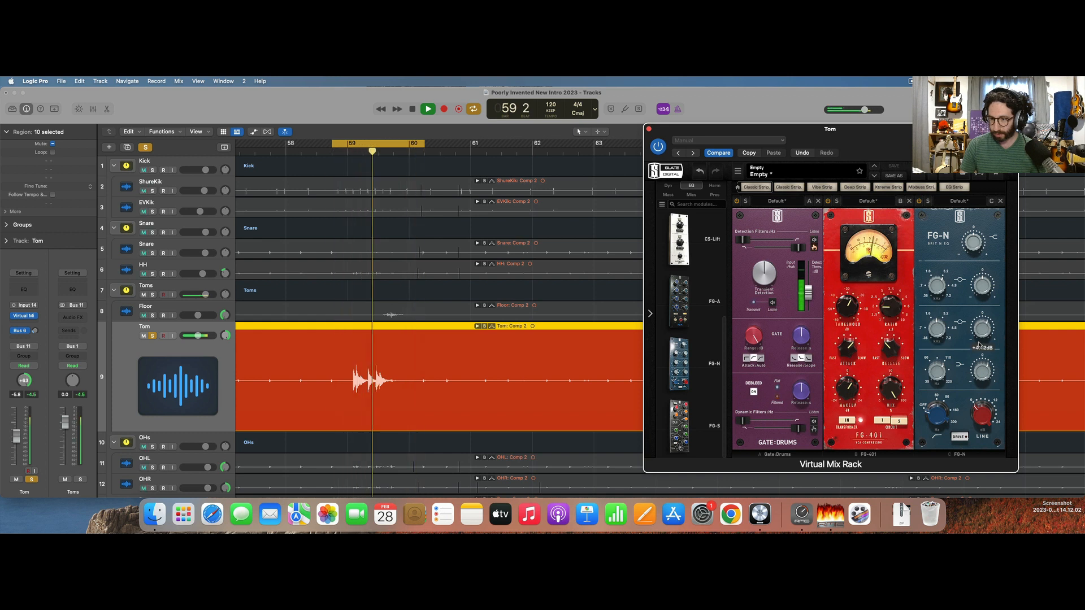
Try boosting the remaining FG-N bands on the Tom track during looped playback, with the low band around +6.4 dB.
key("space")
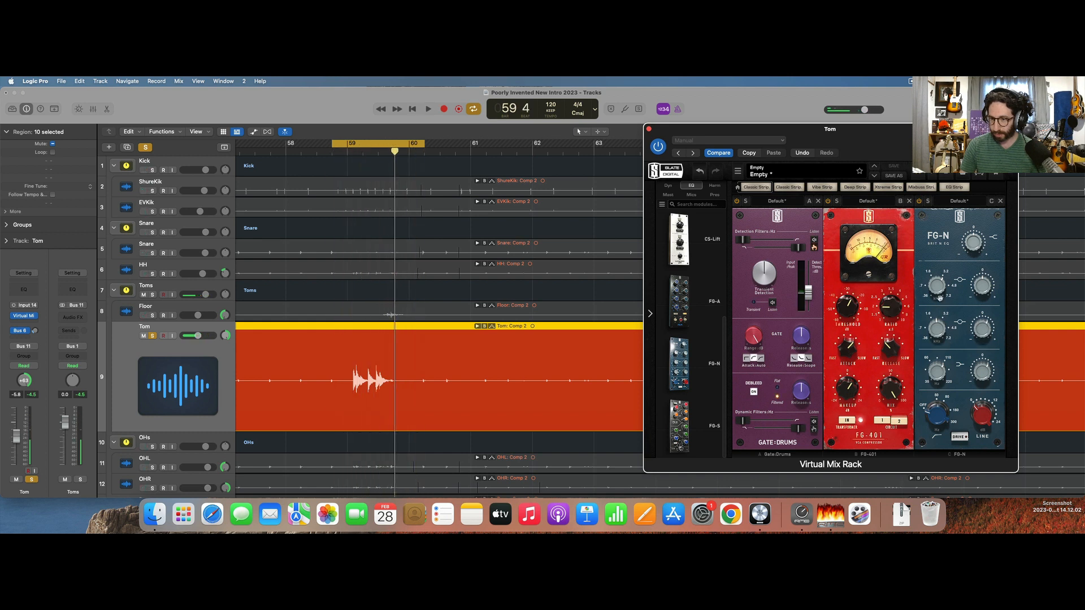
key("space")
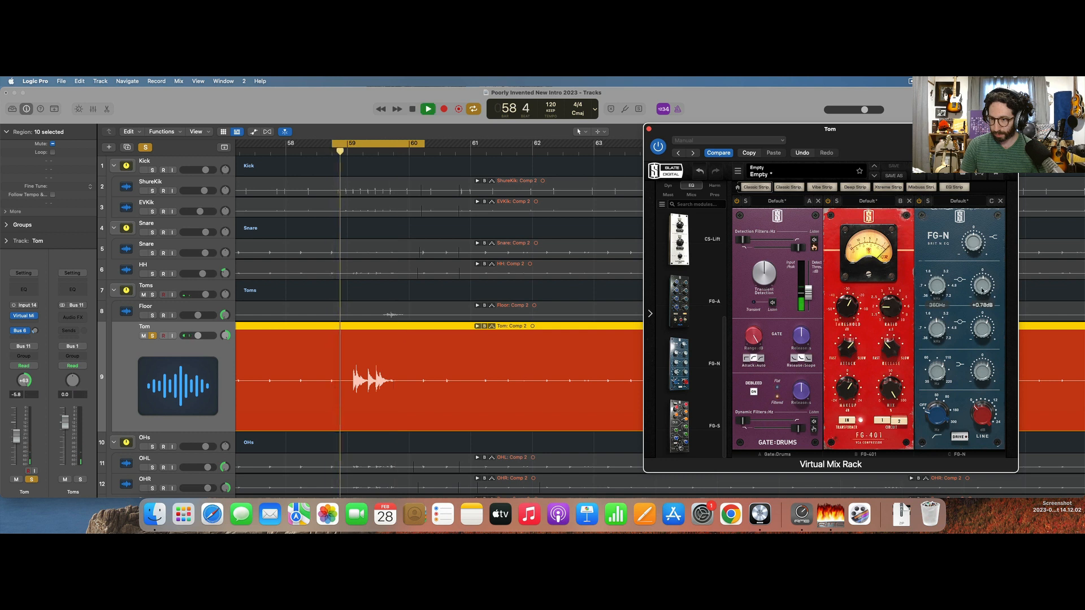
left_click_drag(983, 285, 984, 304)
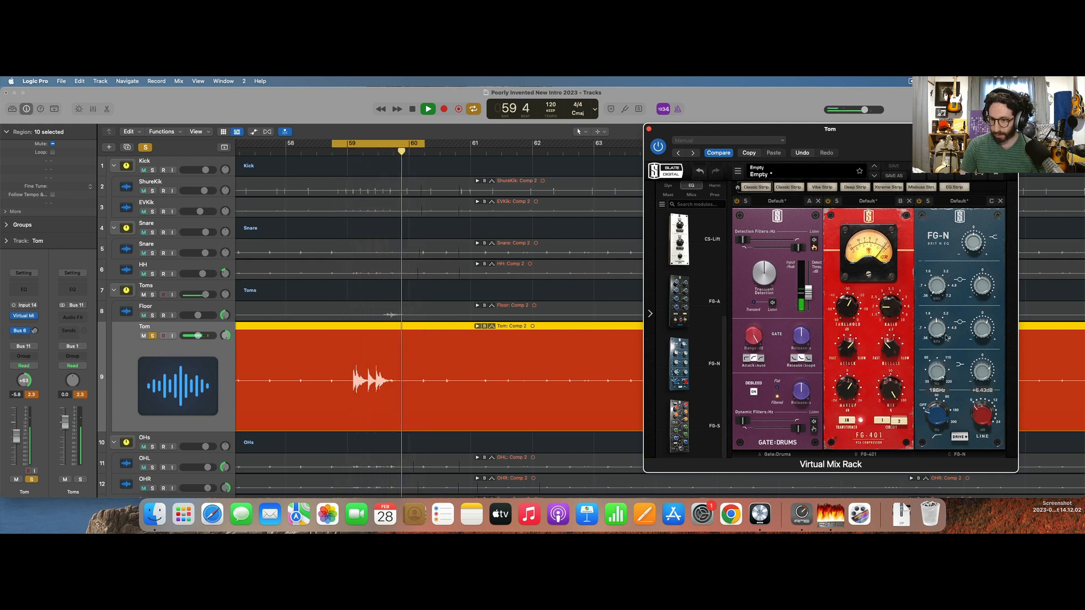
left_click_drag(986, 372, 987, 354)
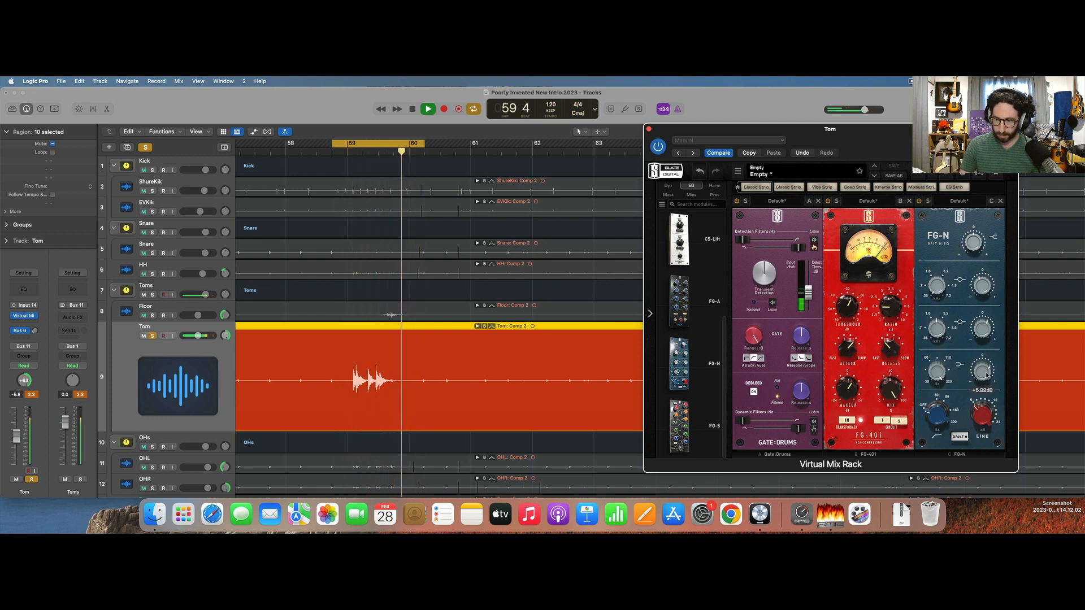
Remove FG-N from the Tom track's rack, insert Pro-Q 3 after Virtual Mix Rack instead and start playback.
left_click(1000, 202)
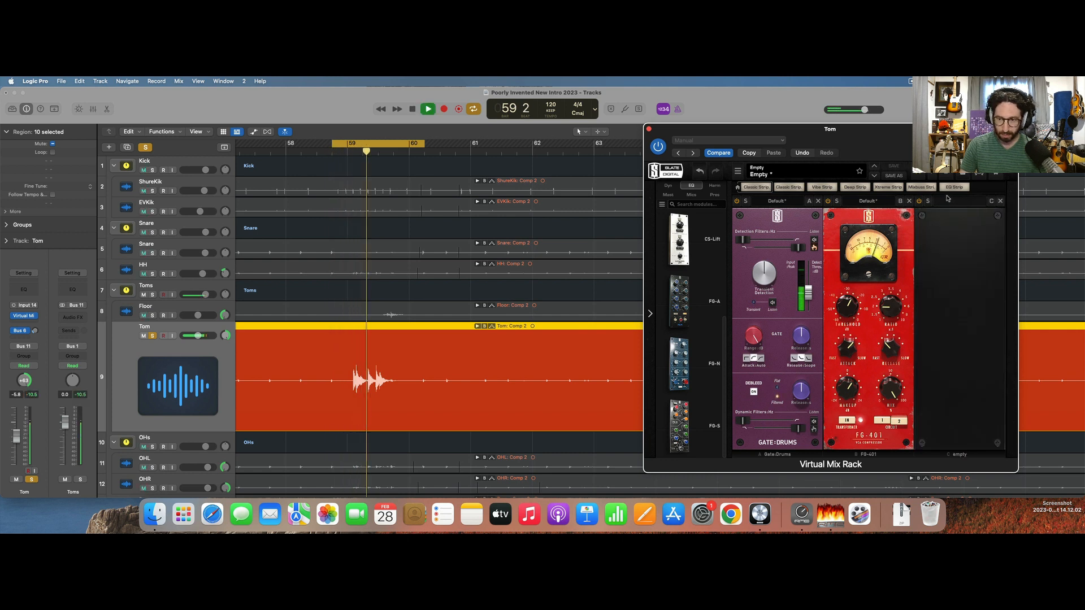
key("space")
left_click(650, 129)
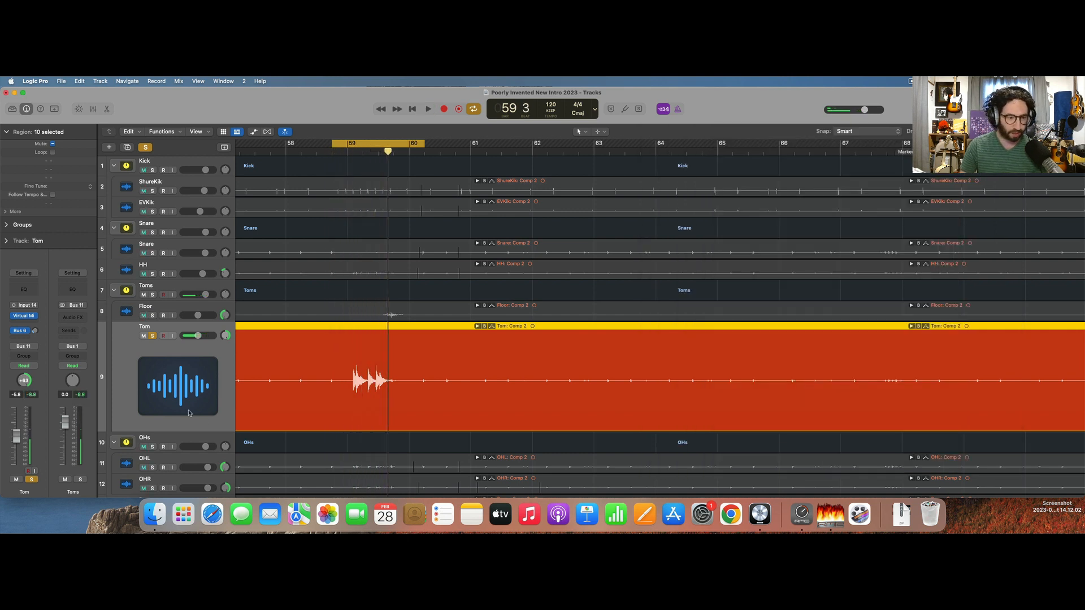
left_click(23, 323)
type("pro")
key("Return")
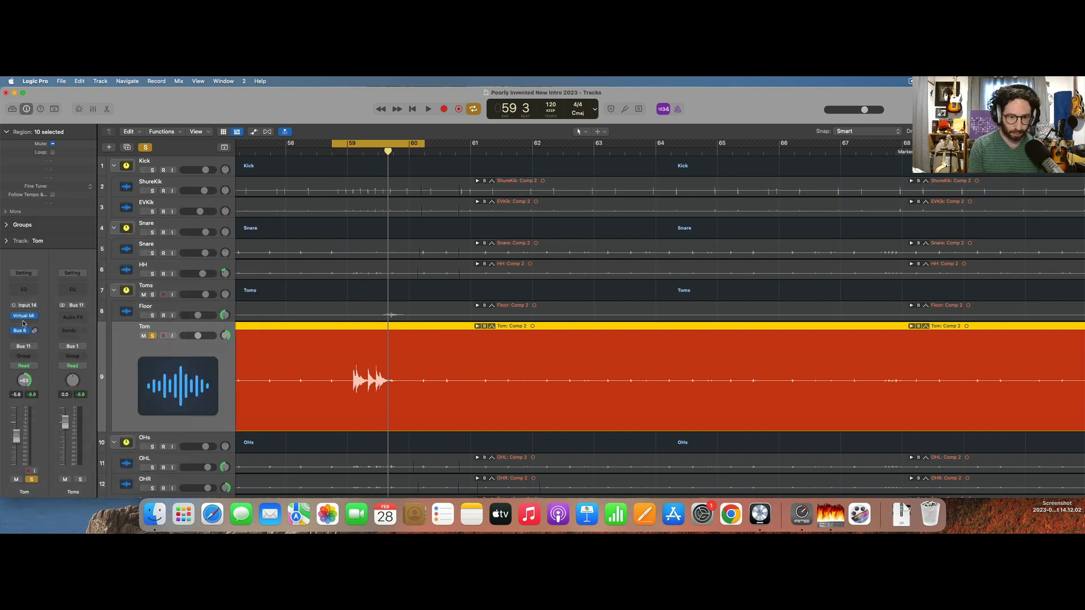
key("space")
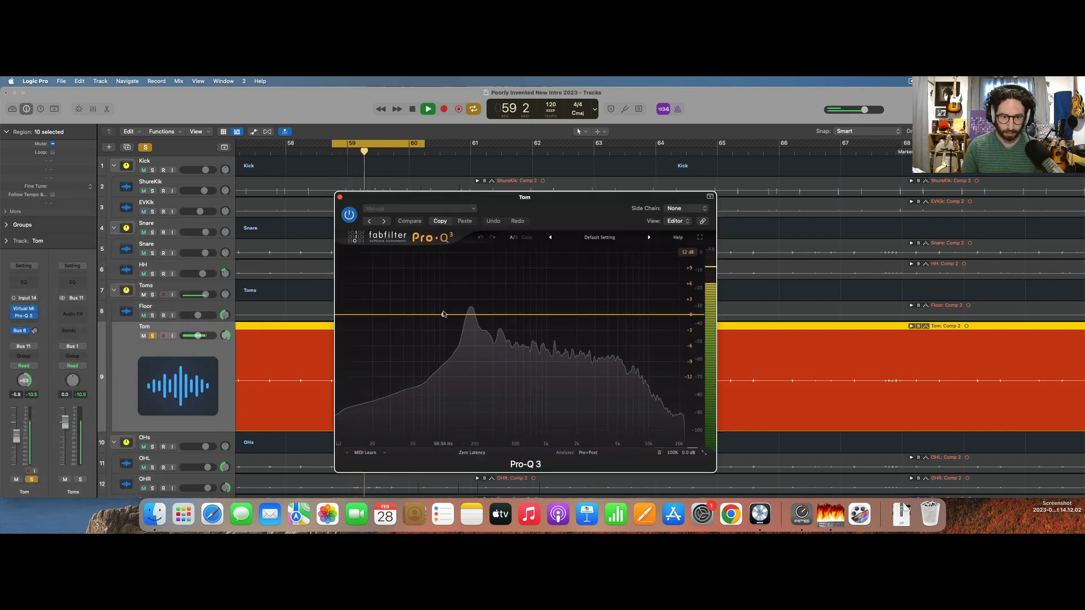
Shape the Tom Pro-Q 3 with about +4 dB at 230 Hz, -3 dB at 571 Hz and +3.7 dB at 1.96 kHz.
left_click_drag(443, 314, 520, 326)
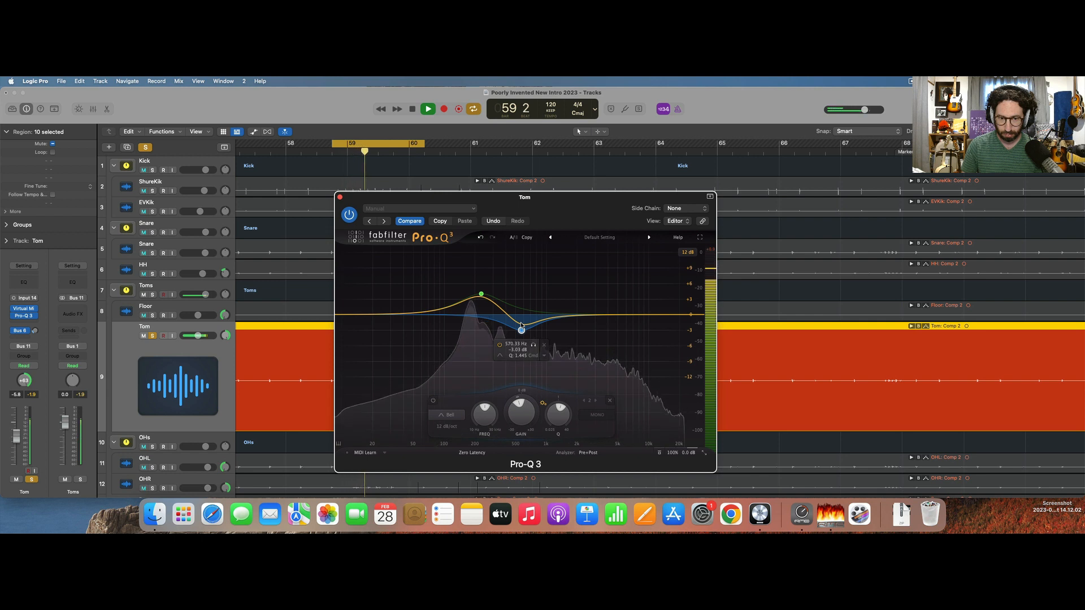
key("space")
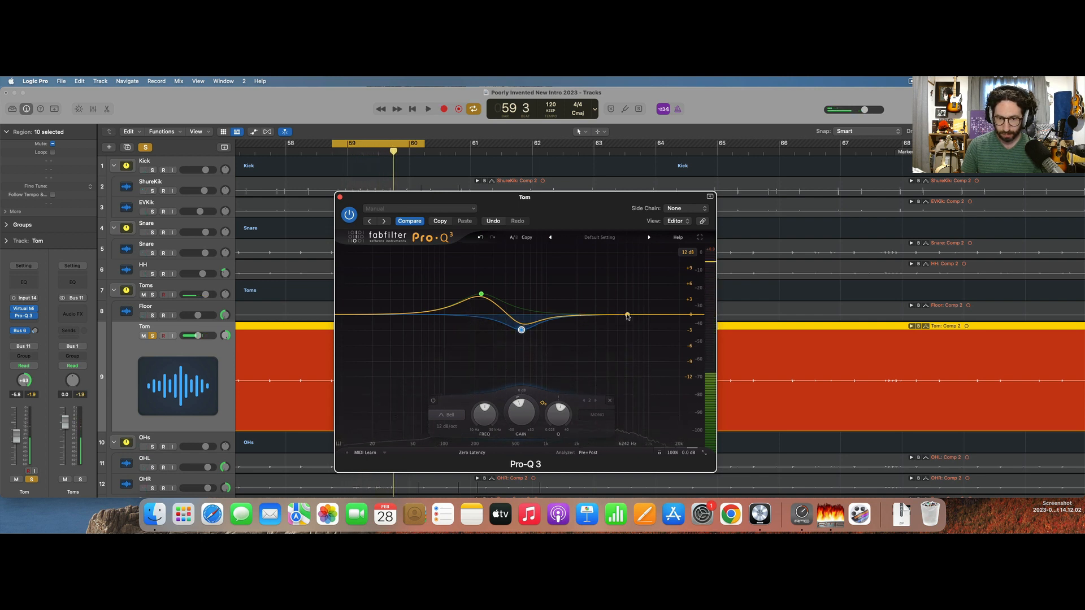
key("space")
left_click_drag(617, 315, 578, 298)
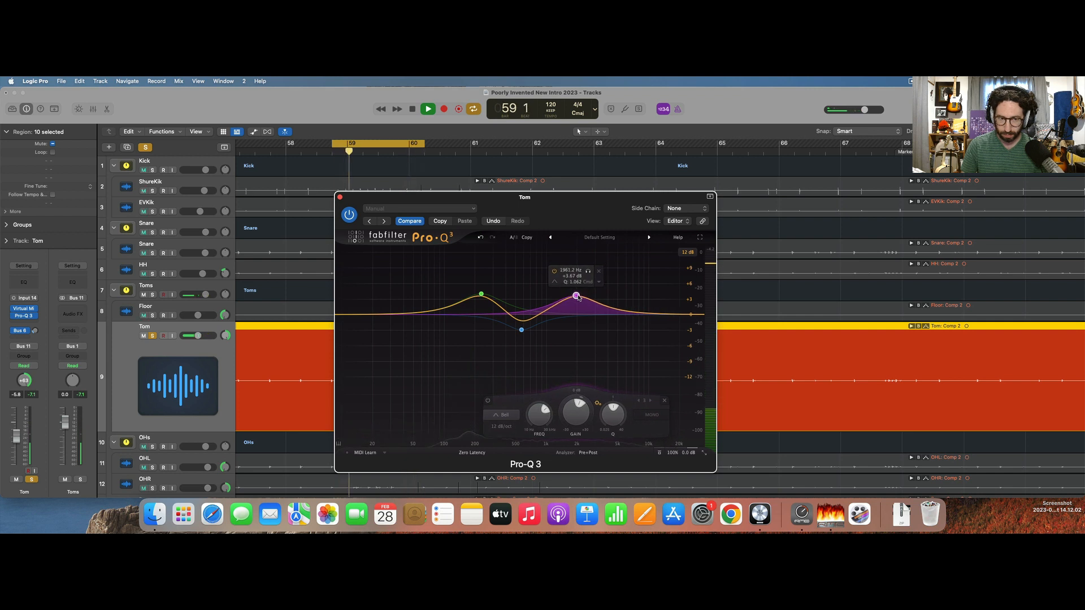
key("space")
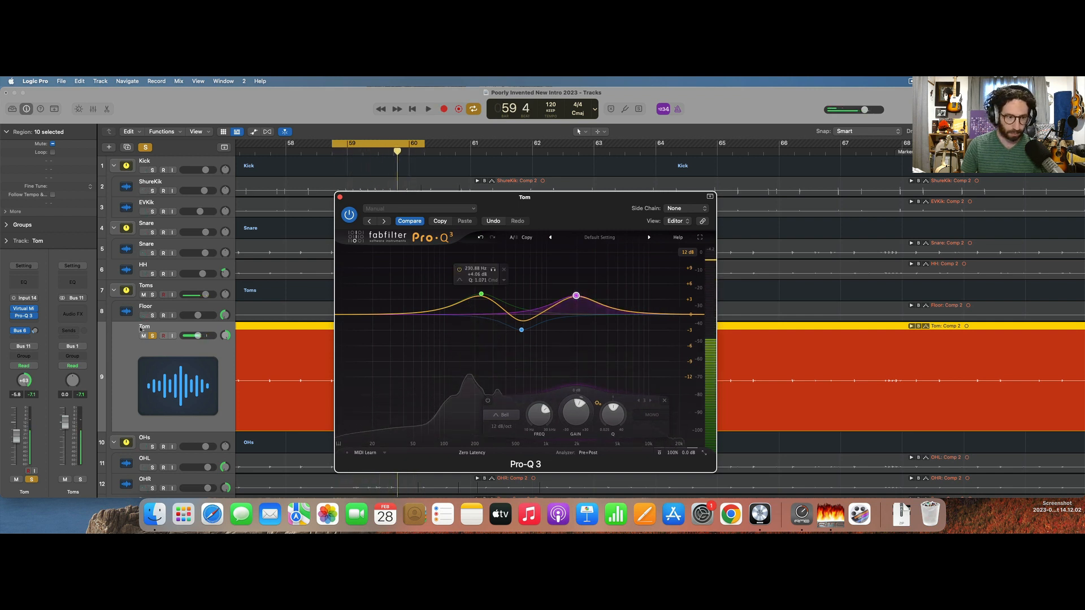
Compare the looped tom fill with Virtual Mix Rack and Pro-Q 3 bypassed and active, then close the EQ and stop playback.
left_click(151, 336)
left_click(152, 336)
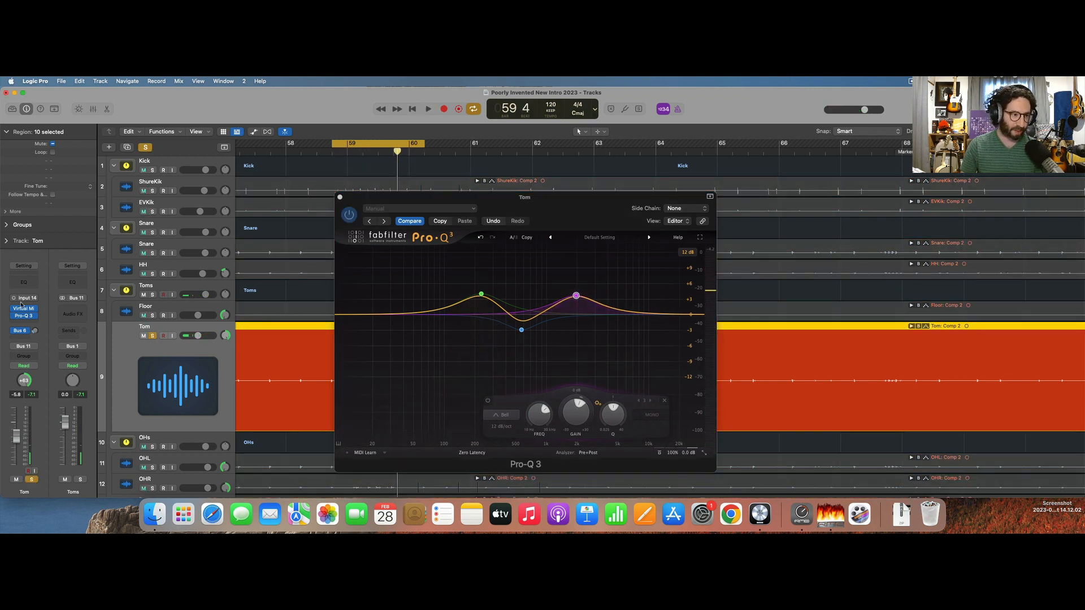
key("space")
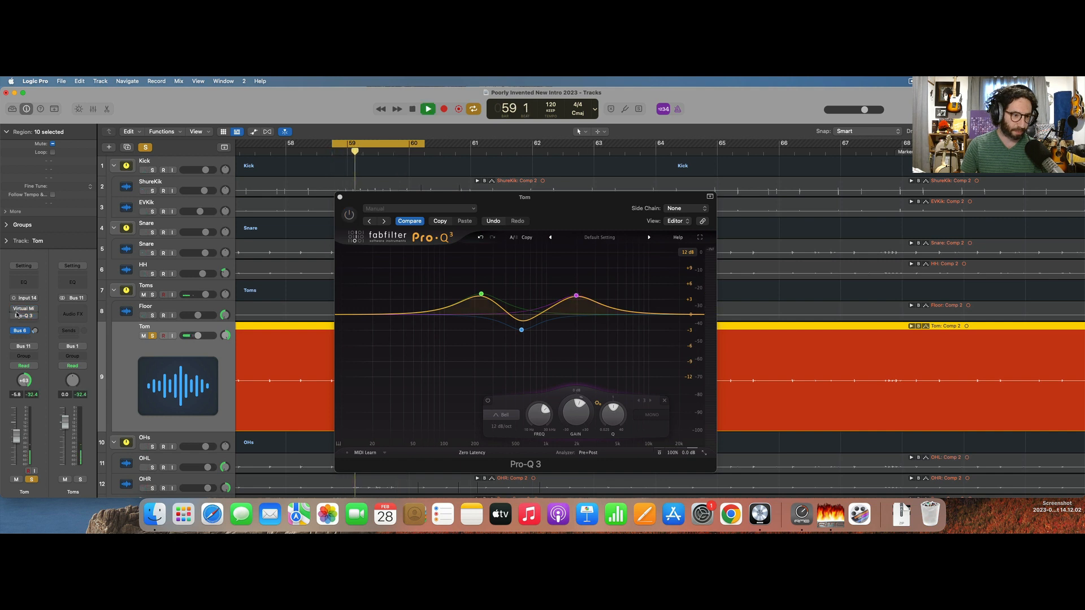
key("space")
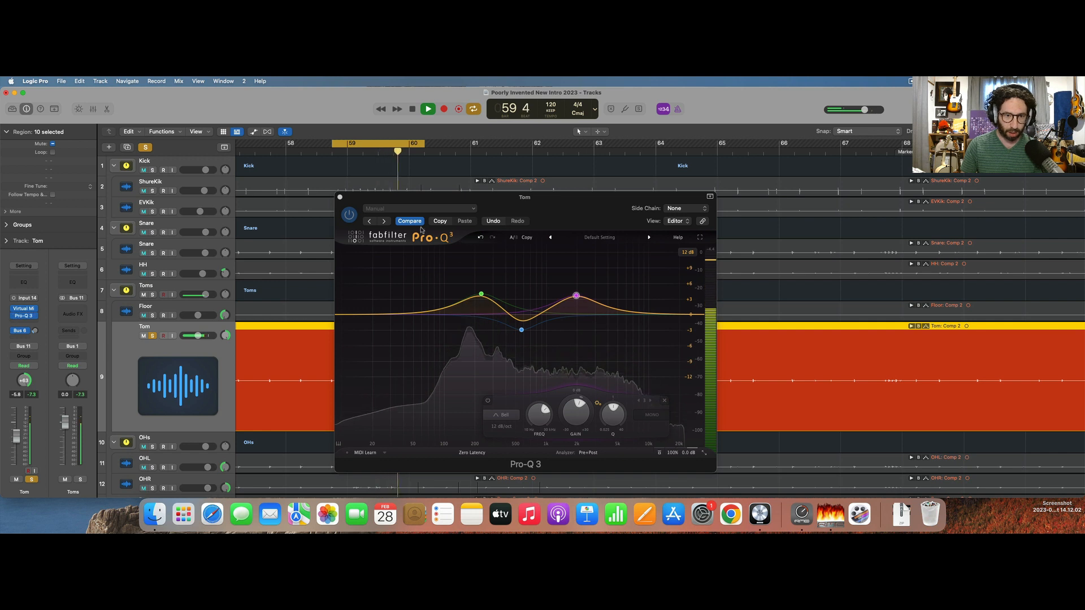
left_click(340, 198)
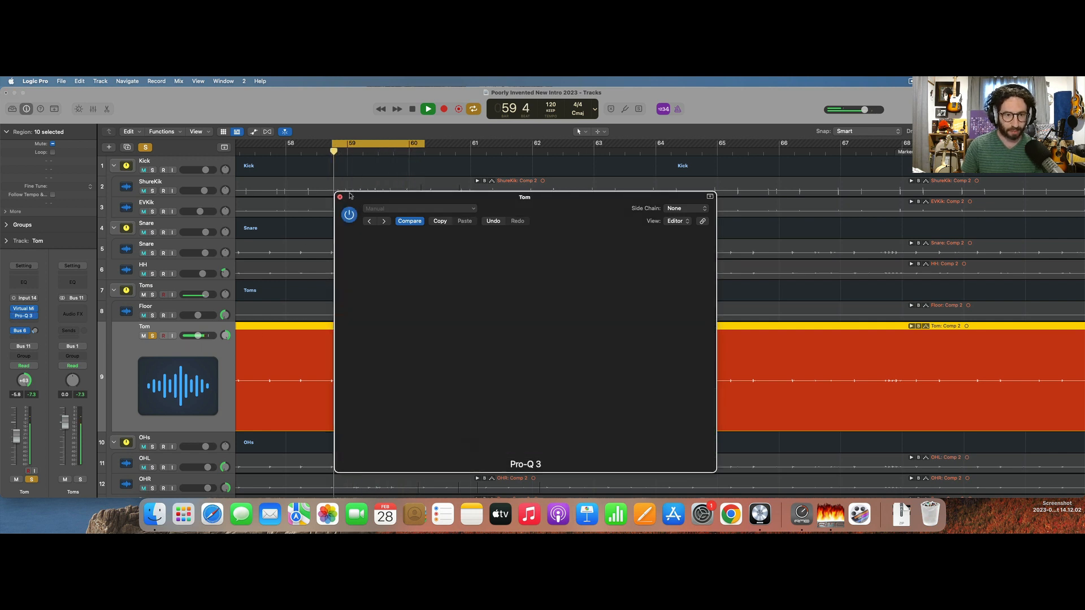
key("space")
Solo the Floor track and copy Virtual Mix Rack and Pro-Q 3 from Tom to Floor in the mixer.
left_click(153, 315)
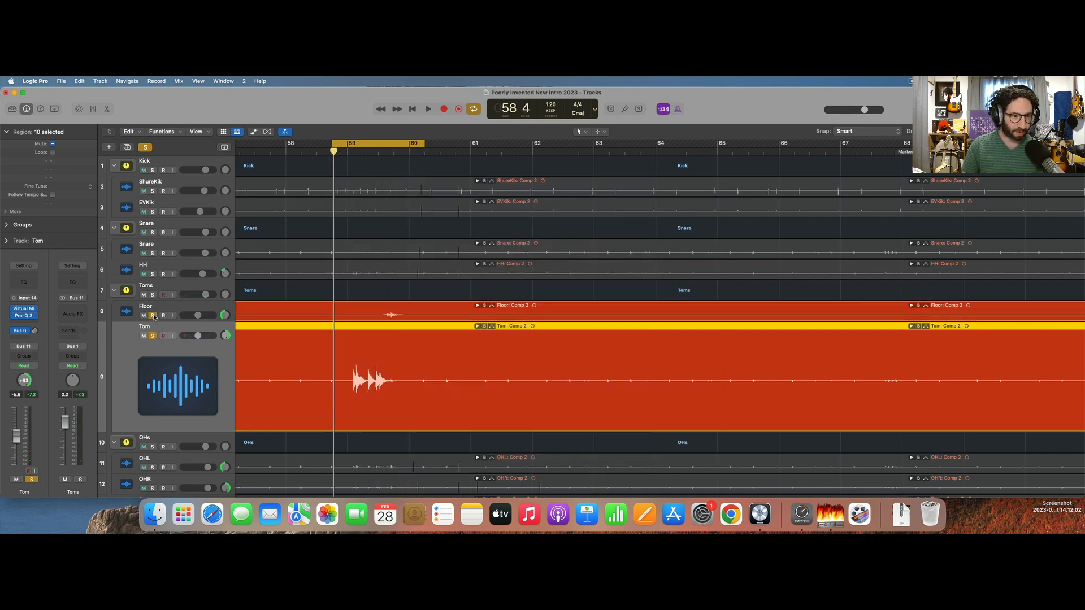
left_click(120, 312)
key("x")
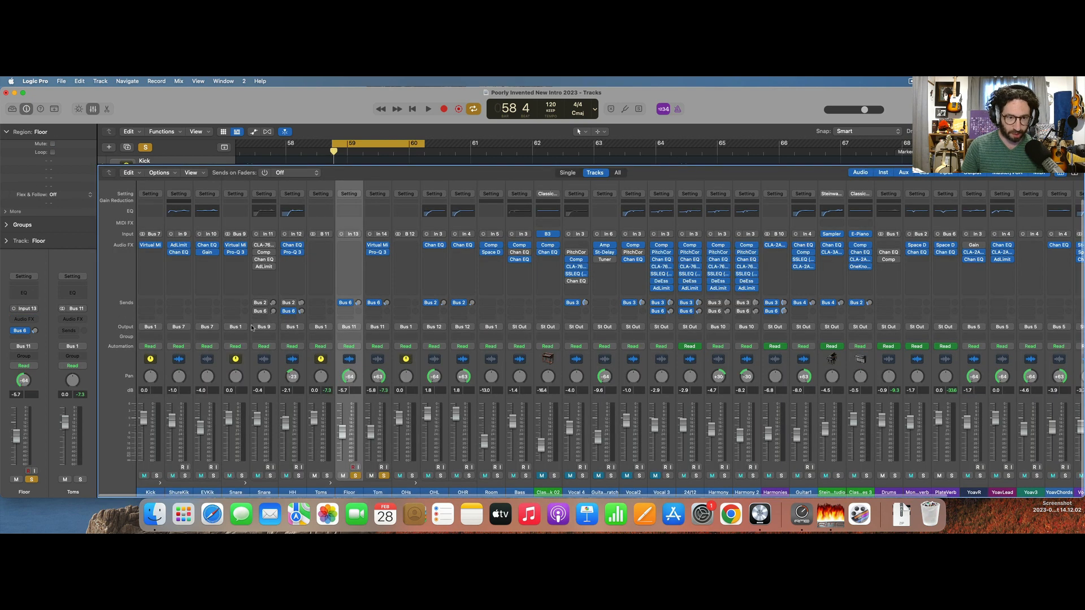
left_click(354, 246)
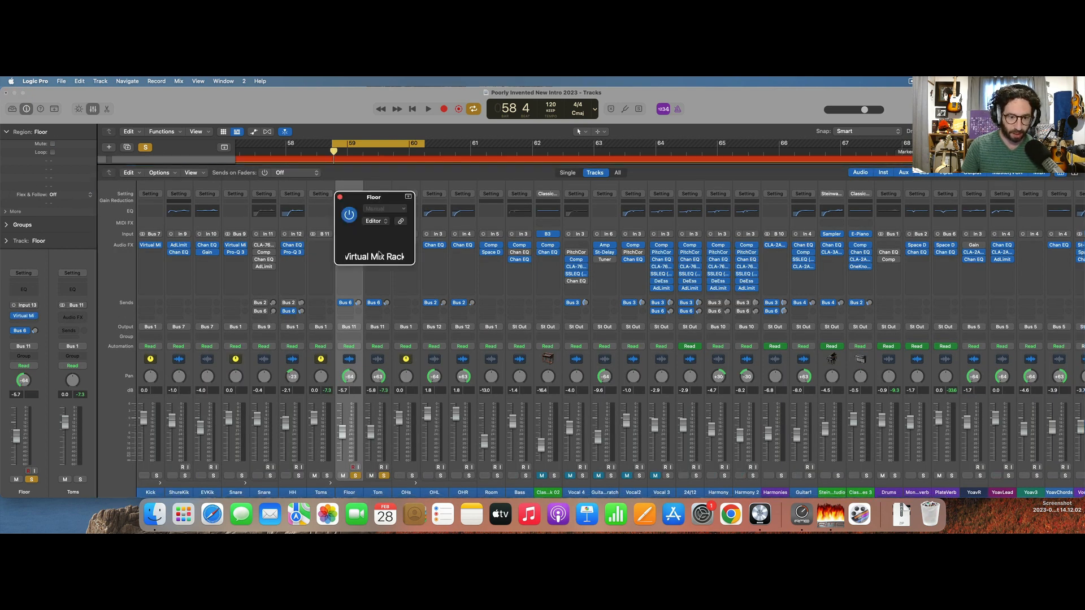
left_click(340, 197)
left_click_drag(356, 253, 352, 252)
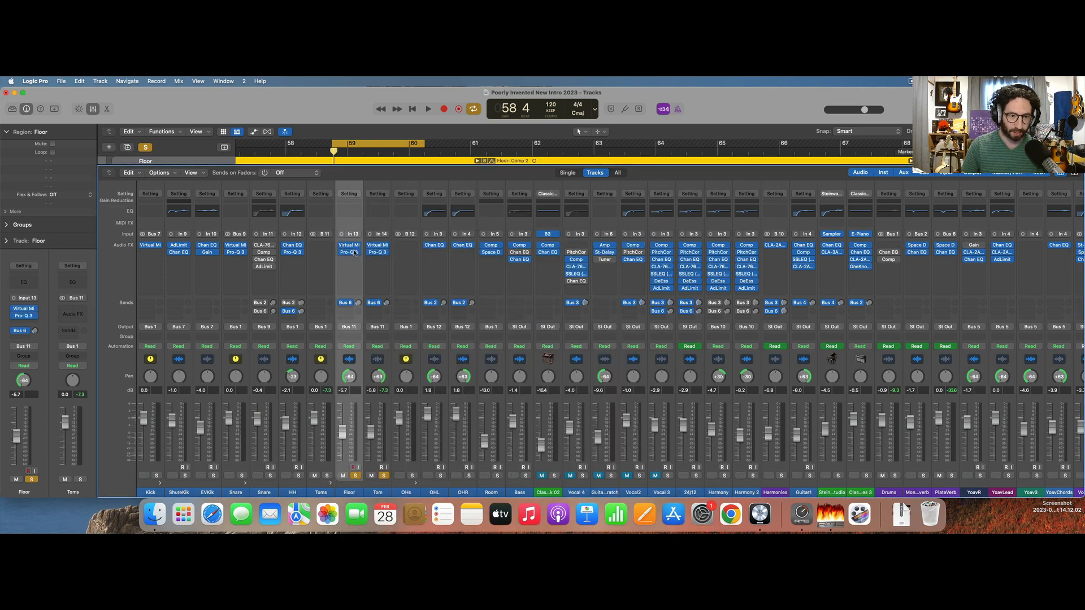
Open the Floor Pro-Q 3 and shift the cycle range about two beats later while auditioning the floor tom hit.
left_click(351, 252)
key("space")
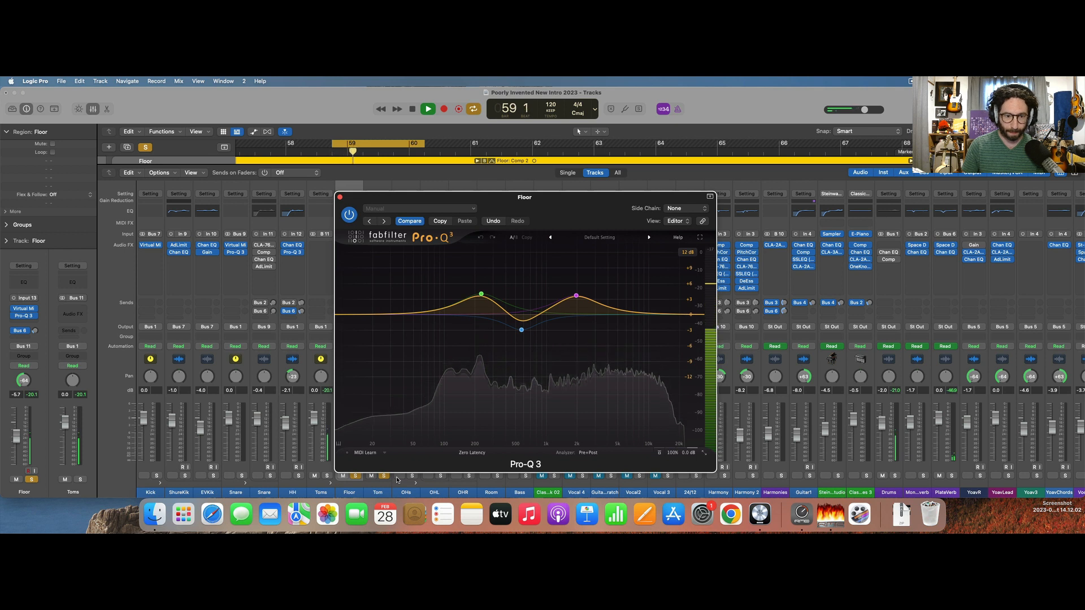
key("space")
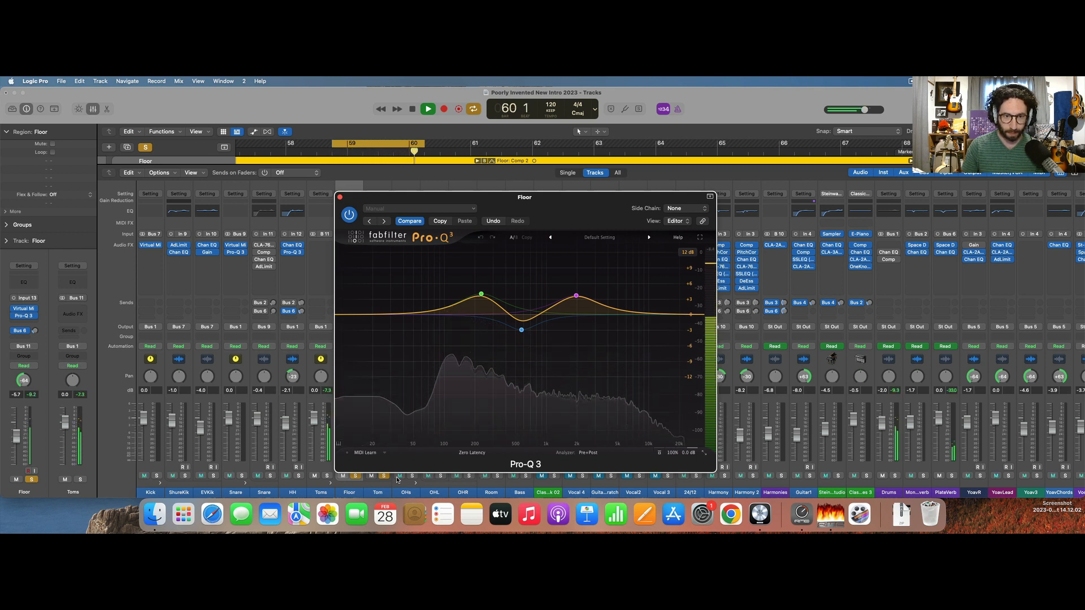
left_click_drag(413, 143, 441, 143)
key("space")
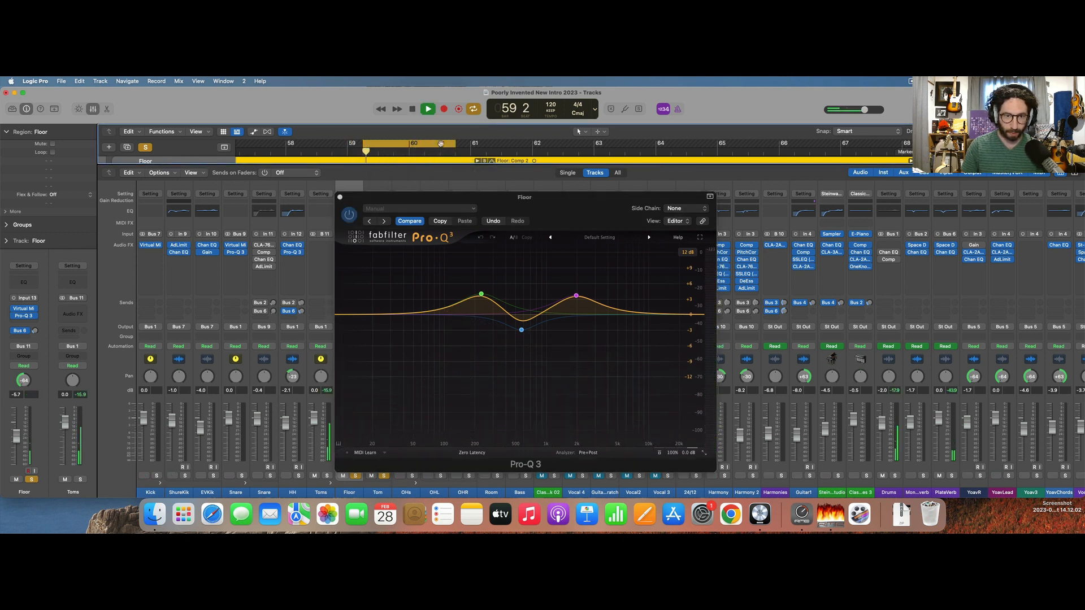
key("space")
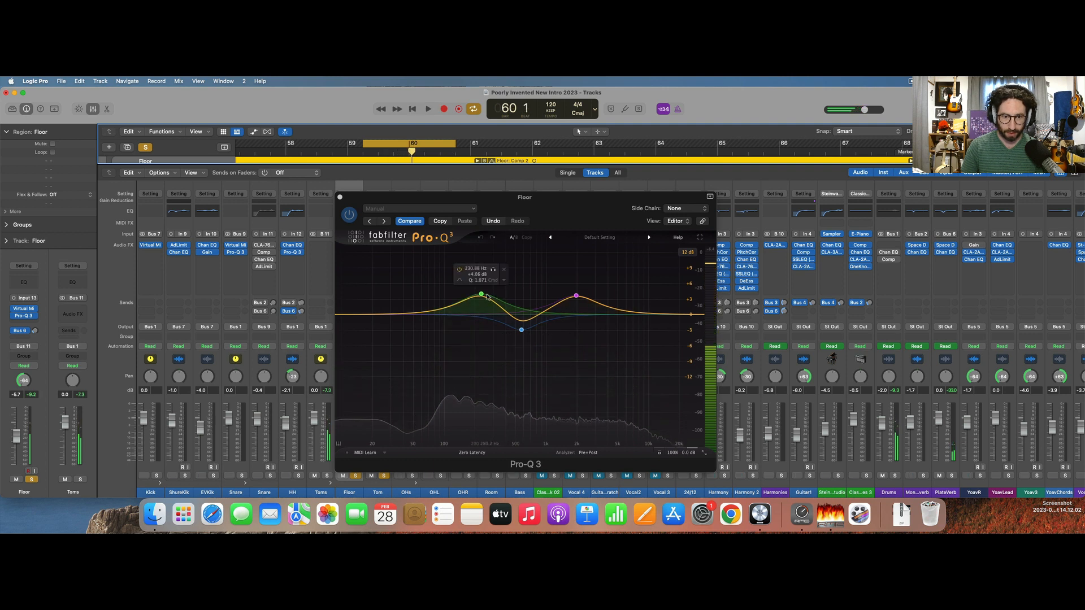
Retune the Floor EQ: low boost to about 140 Hz, high boost to about 1.19 kHz at +5.6 dB, and mid cut to about 502 Hz.
left_click_drag(481, 293, 459, 294)
key("space")
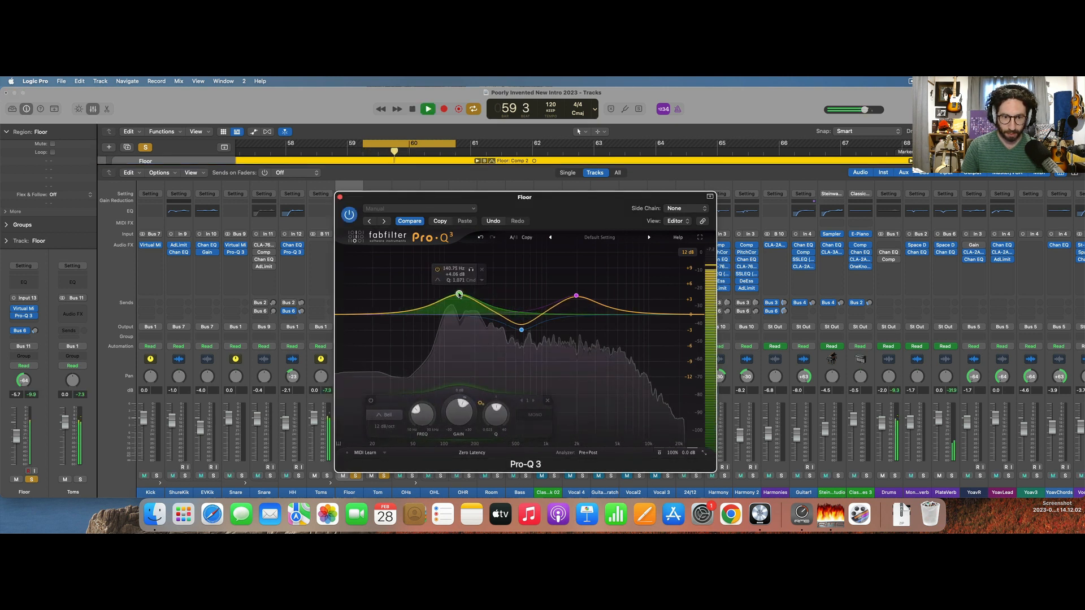
left_click(576, 296)
left_click_drag(576, 296, 554, 286)
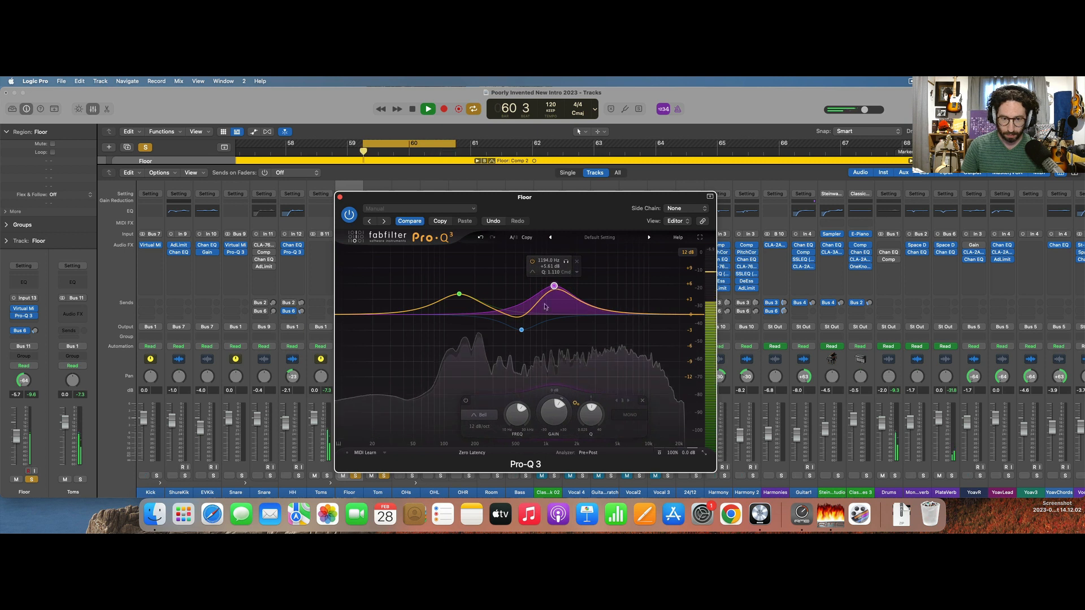
left_click(534, 345)
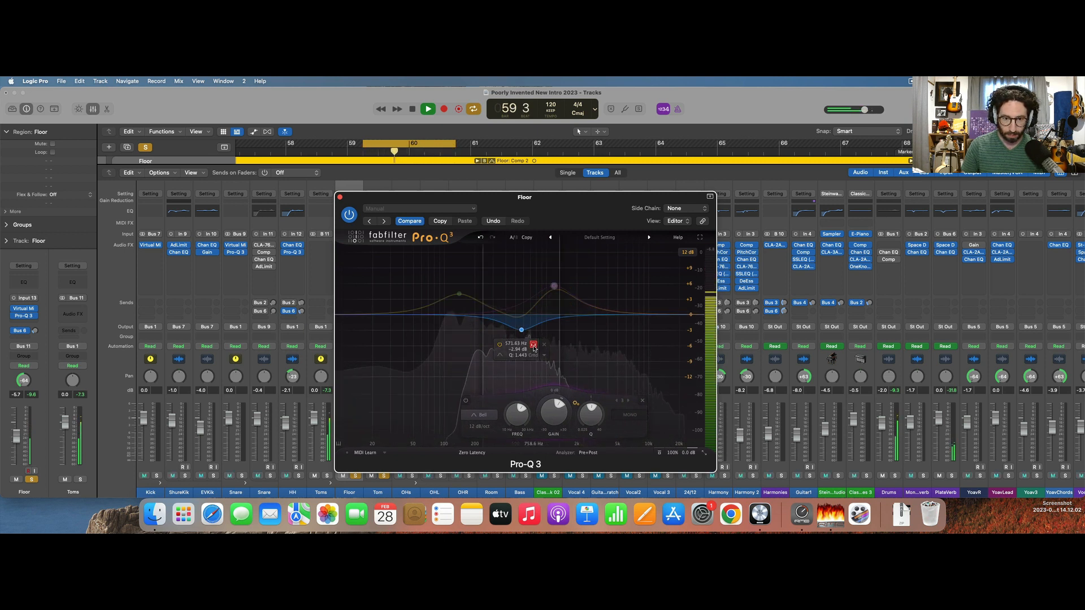
left_click_drag(533, 348, 528, 346)
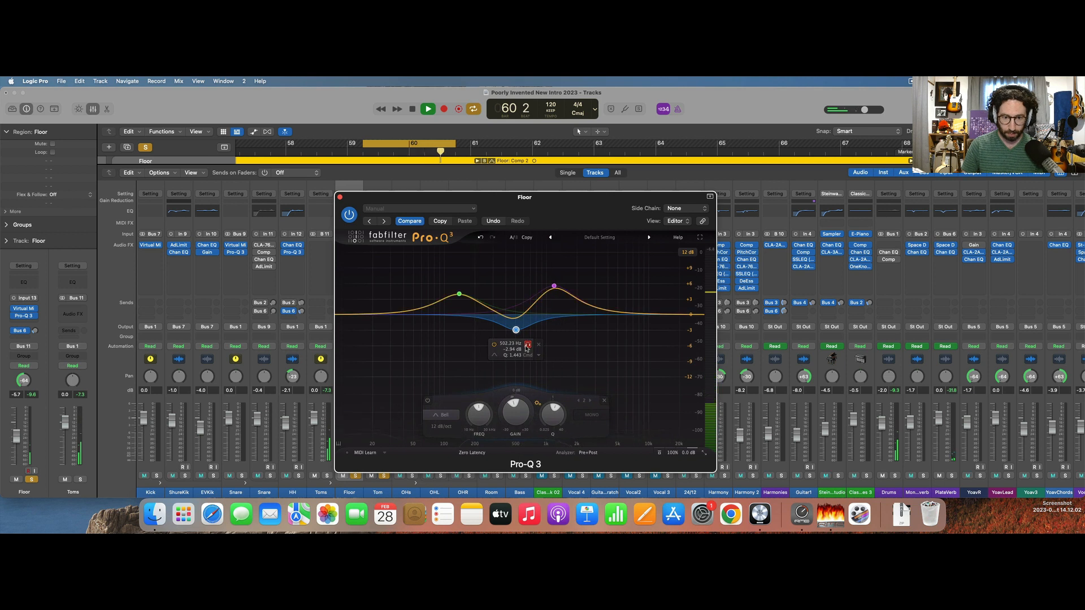
Solo only the Floor track and audition its equalized sound in the loop.
key("space")
left_click(357, 478)
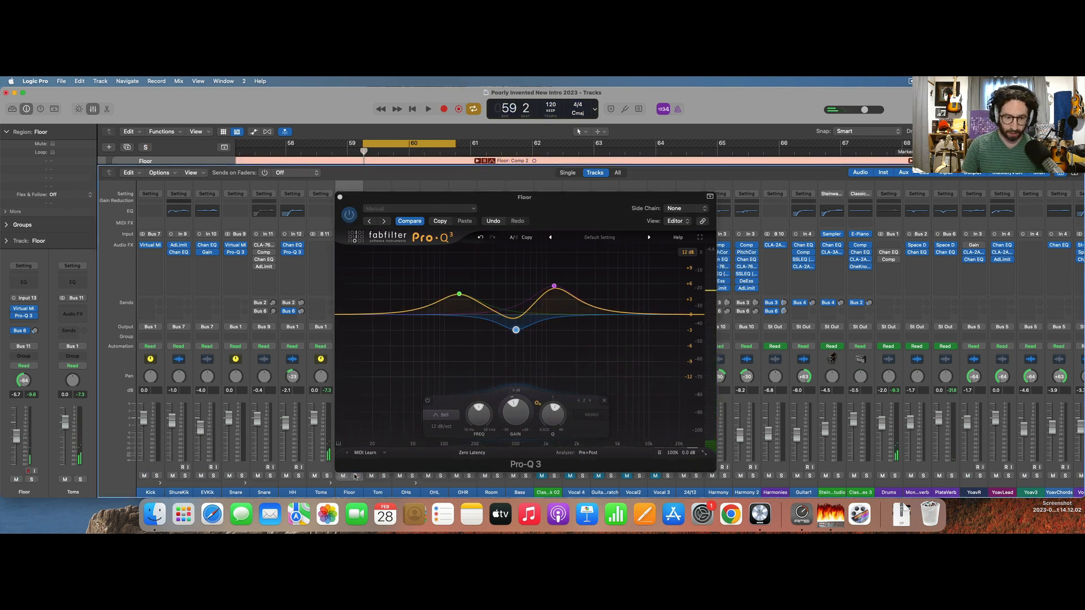
key("space")
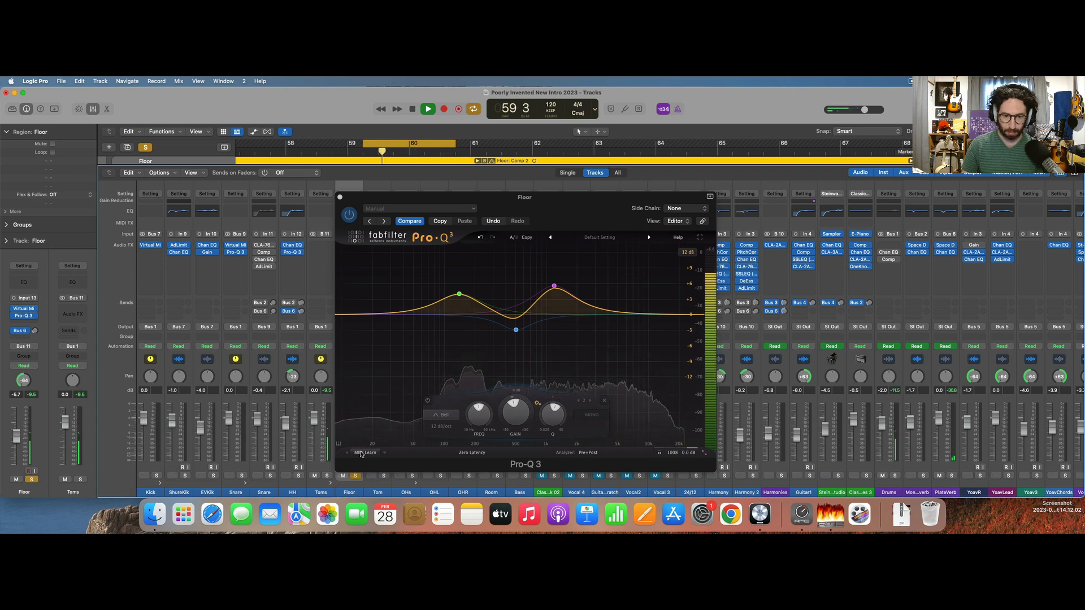
key("space")
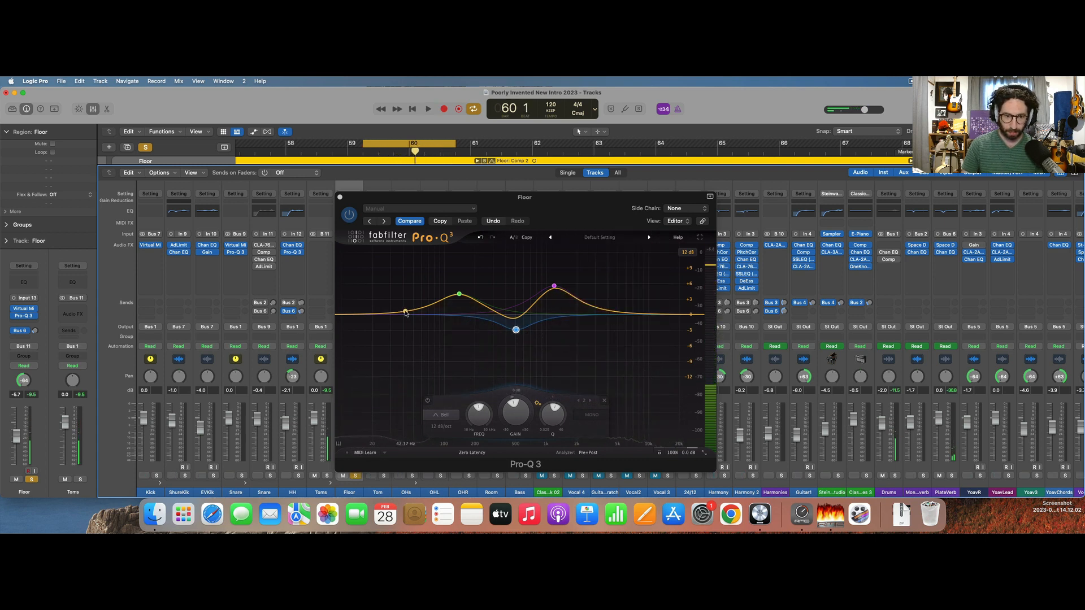
Add a low cut at about 58.6 Hz to the Floor EQ, close it and play Floor and Tom soloed together.
left_click(405, 312)
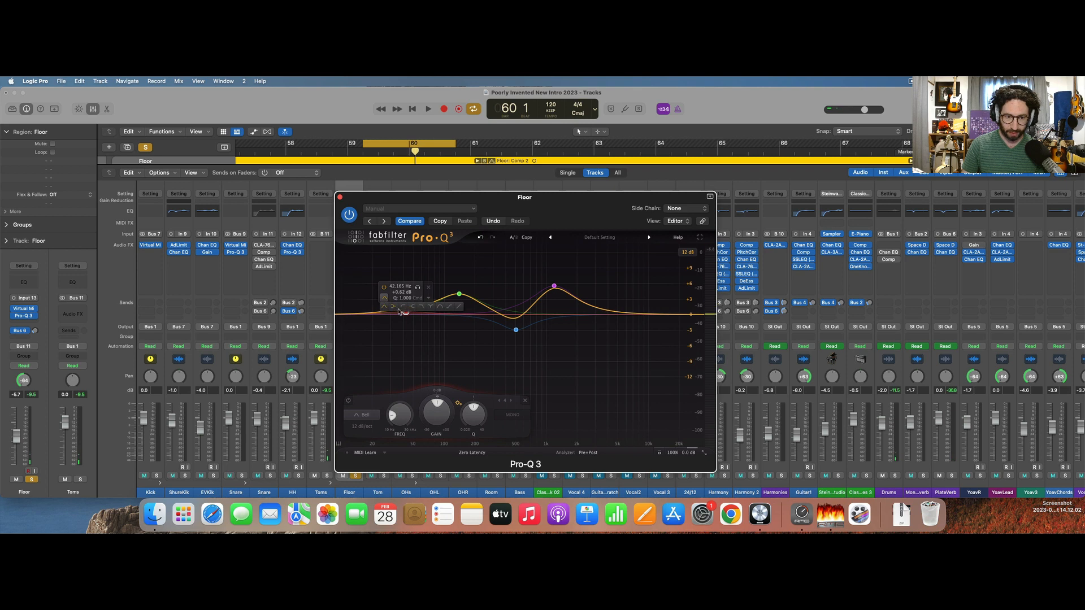
left_click(400, 311)
left_click_drag(404, 316, 420, 315)
key("space")
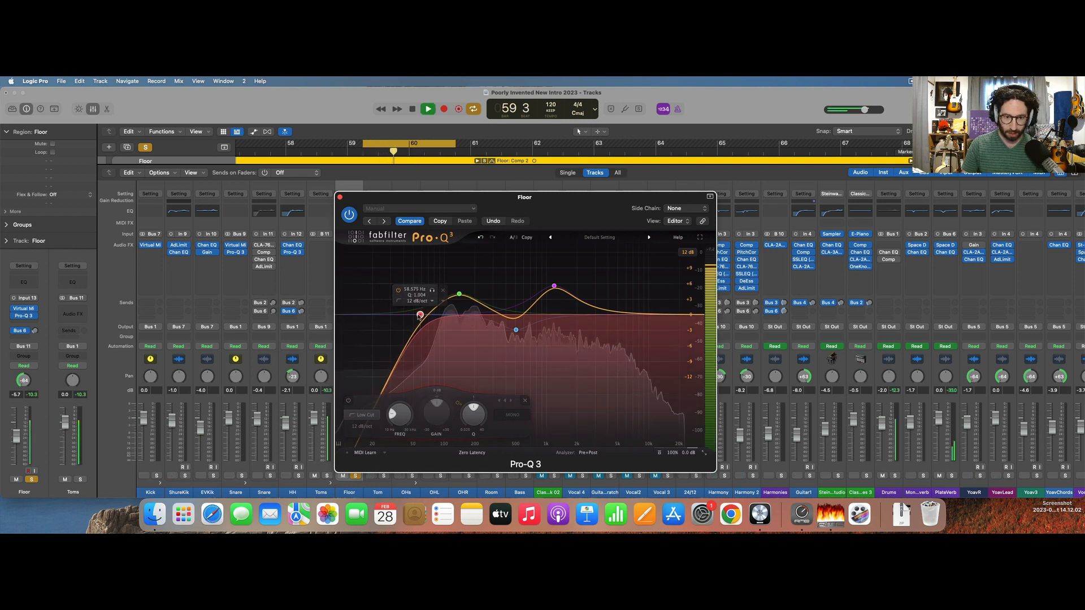
key("space")
left_click(339, 197)
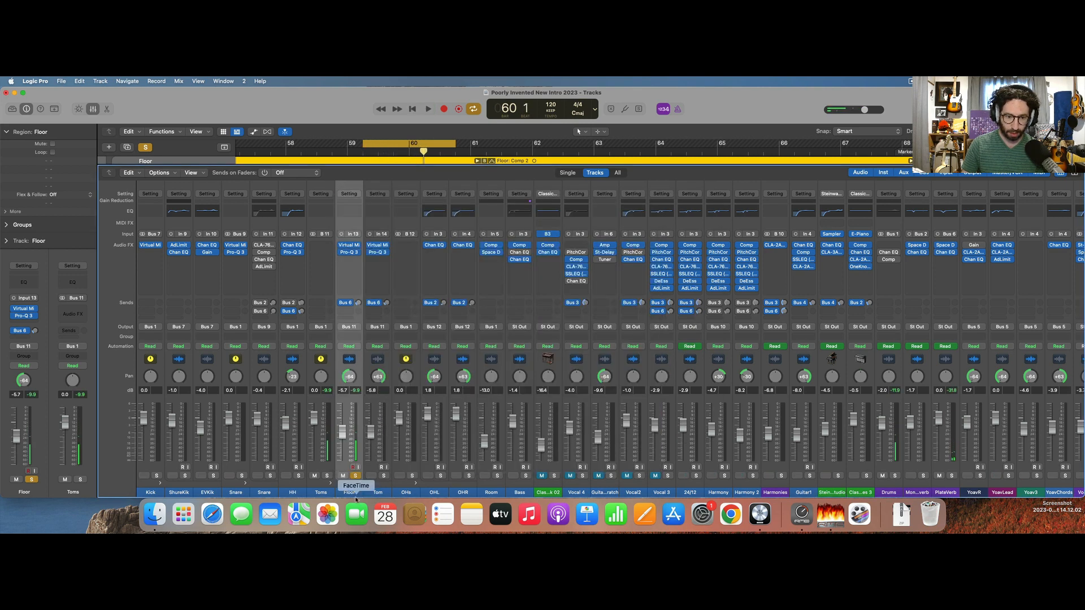
key("space")
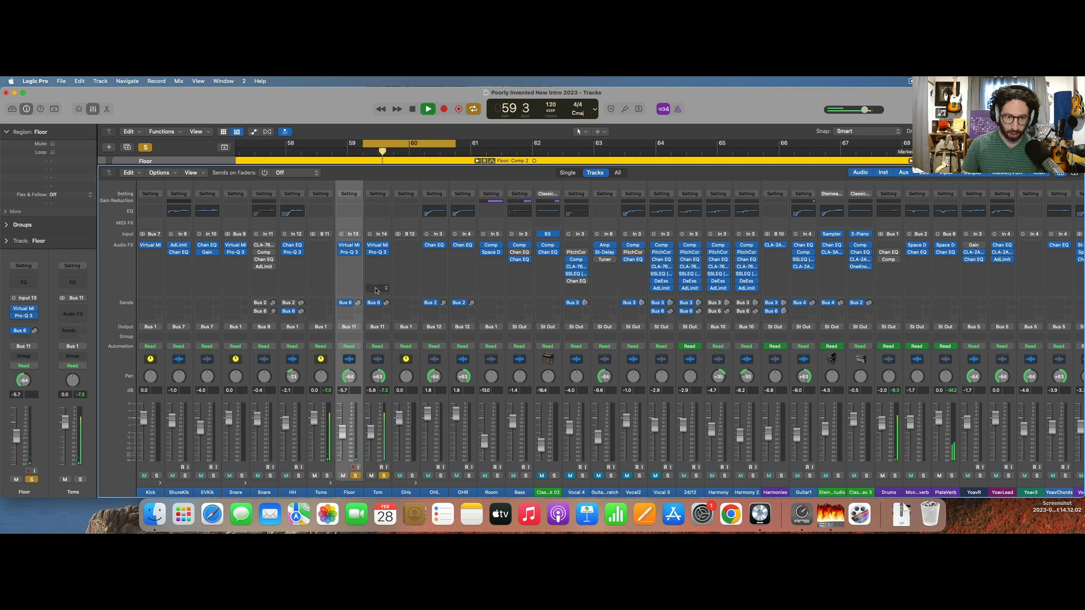
Open the Tom Pro-Q 3, add a low cut at about 54.4 Hz, stop playback and close the EQ.
left_click(378, 254)
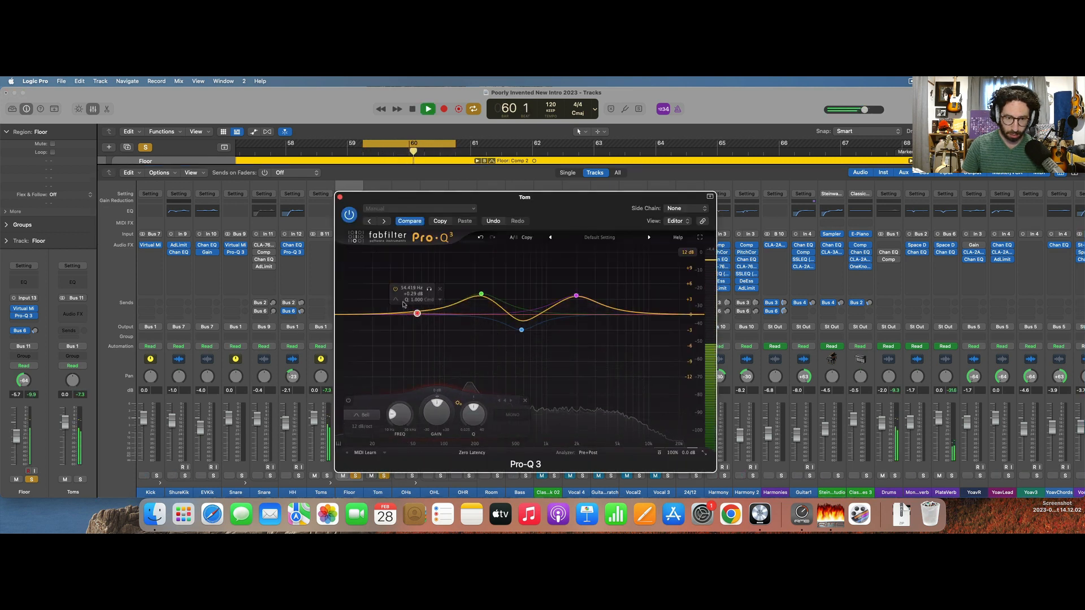
left_click(418, 315, "alt+super")
left_click(417, 315, "alt+super")
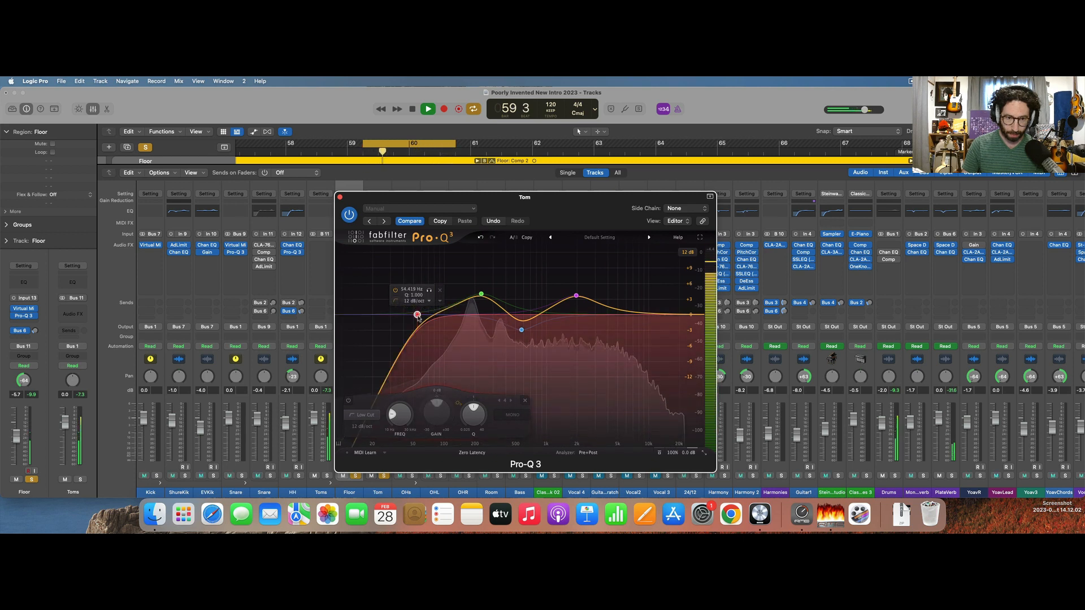
key("space")
key("super+w")
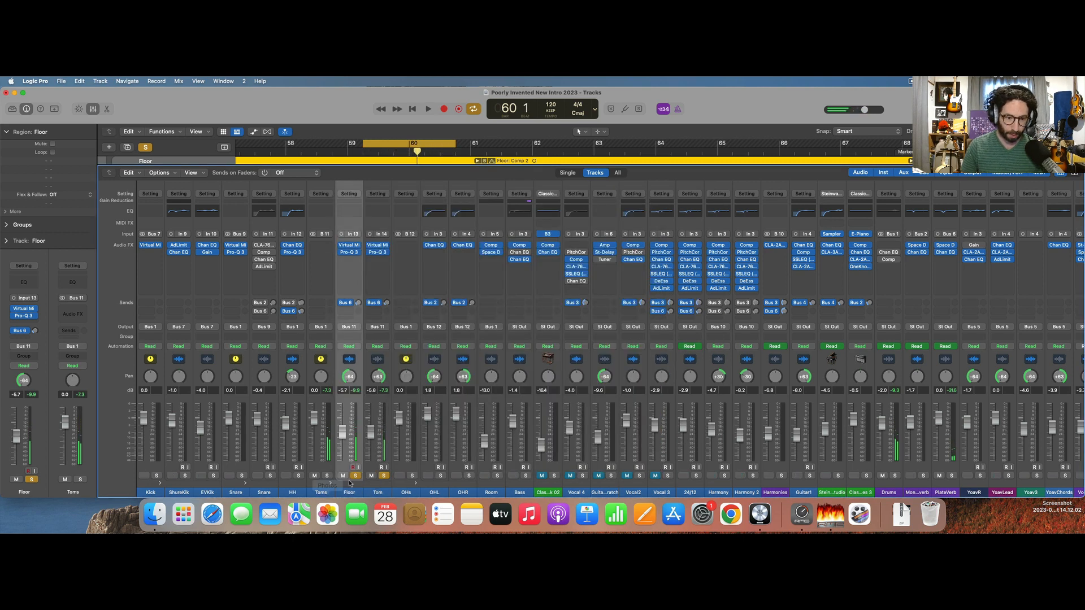
Solo the Toms stack instead of Floor and Tom, and insert a stereo Virtual Mix Rack on it during playback.
left_click(384, 476)
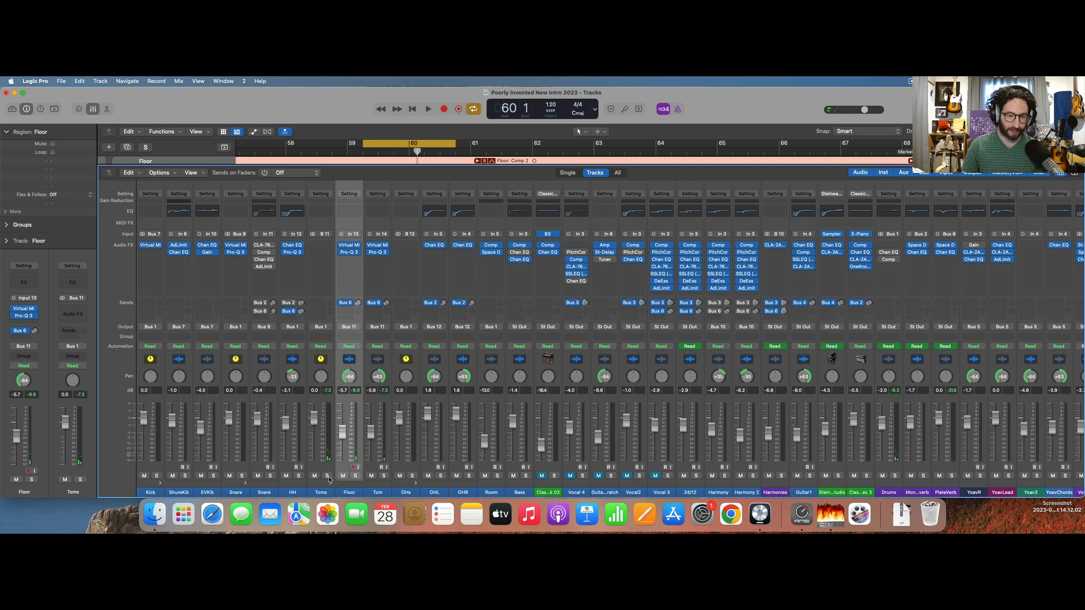
key("space")
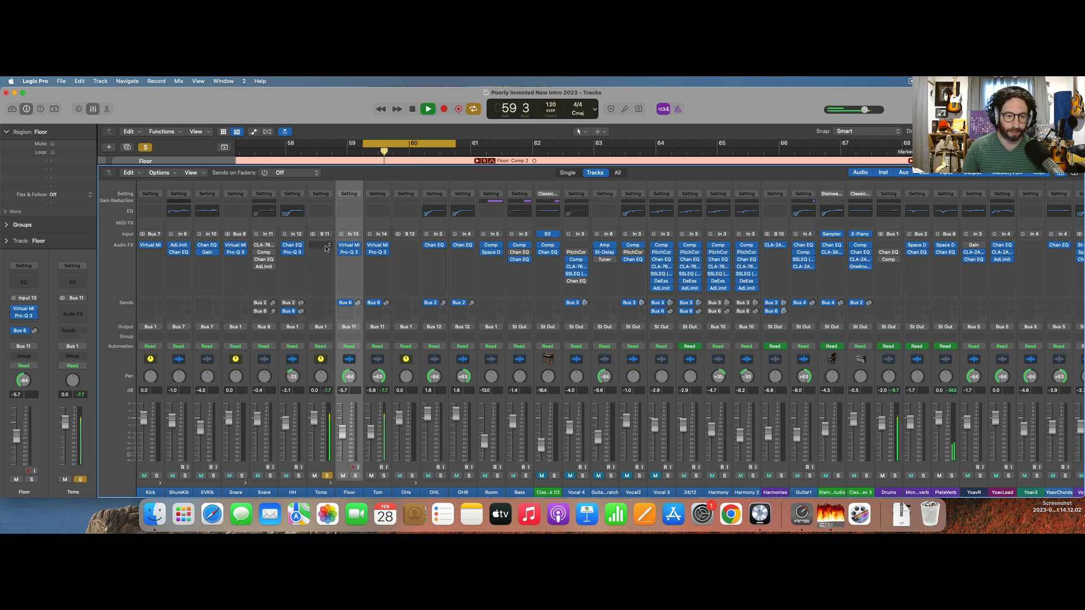
left_click(326, 248)
mouse_move(367, 276)
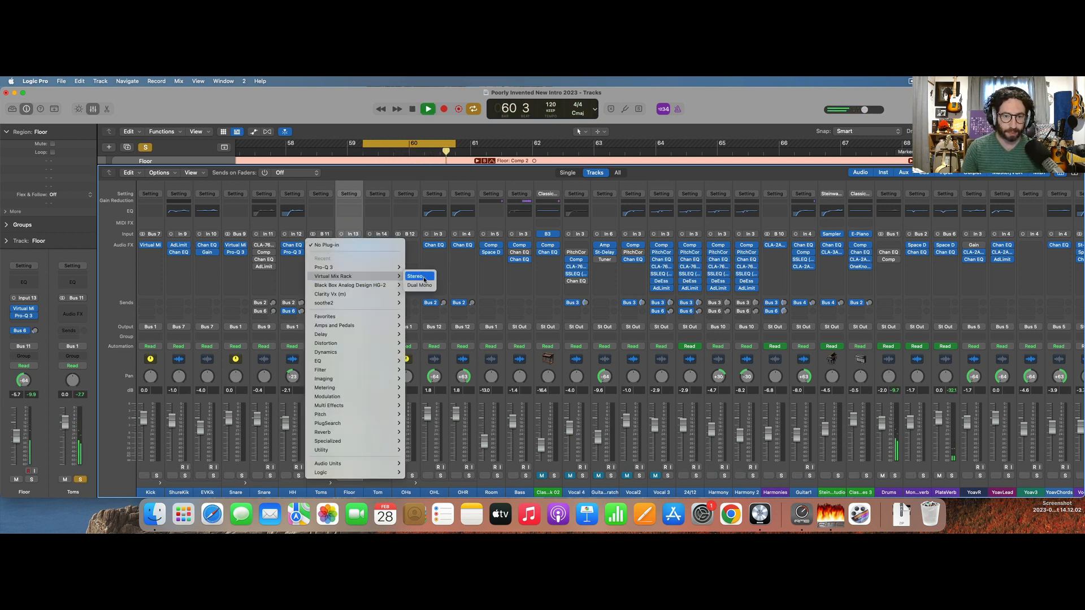
left_click(418, 276)
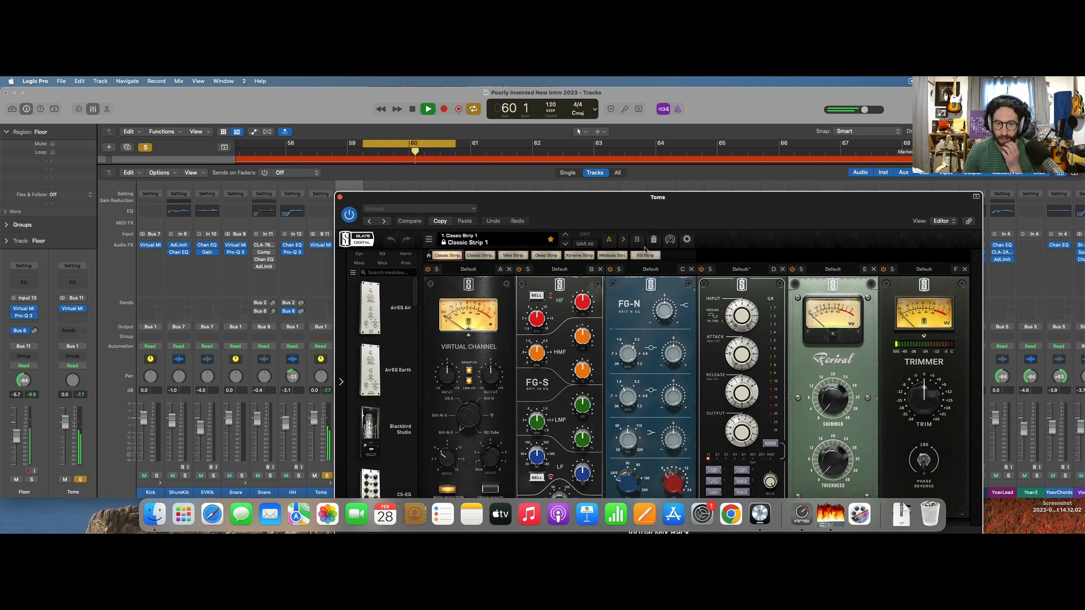
Adjust the Virtual Channel module on the Toms rack and remove the FG-S and FG-N EQ modules.
left_click_drag(465, 410, 460, 402)
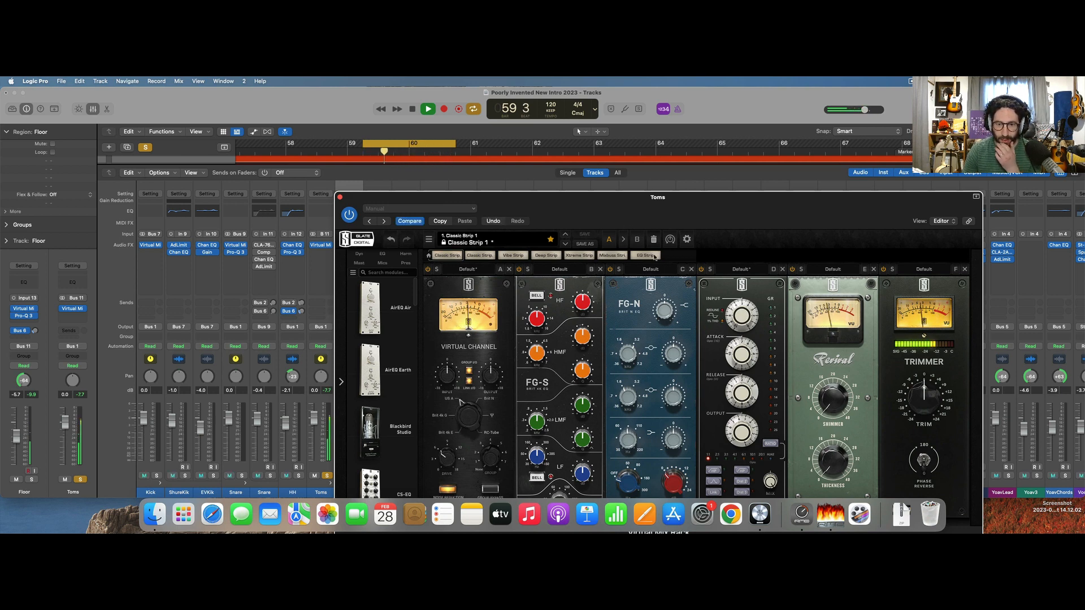
left_click(600, 269)
left_click(600, 269)
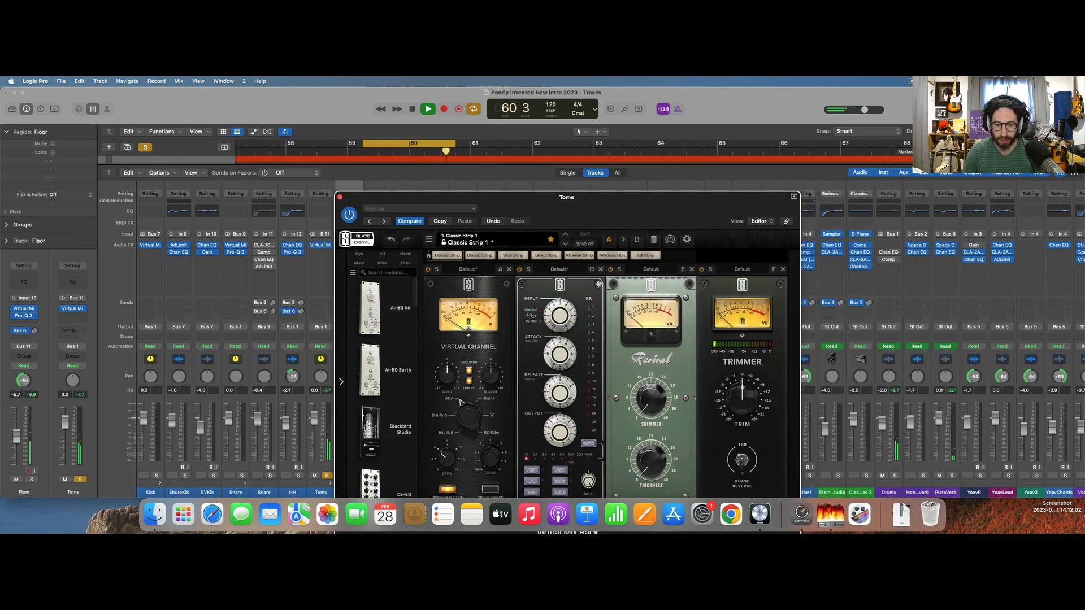
left_click_drag(614, 197, 614, 128)
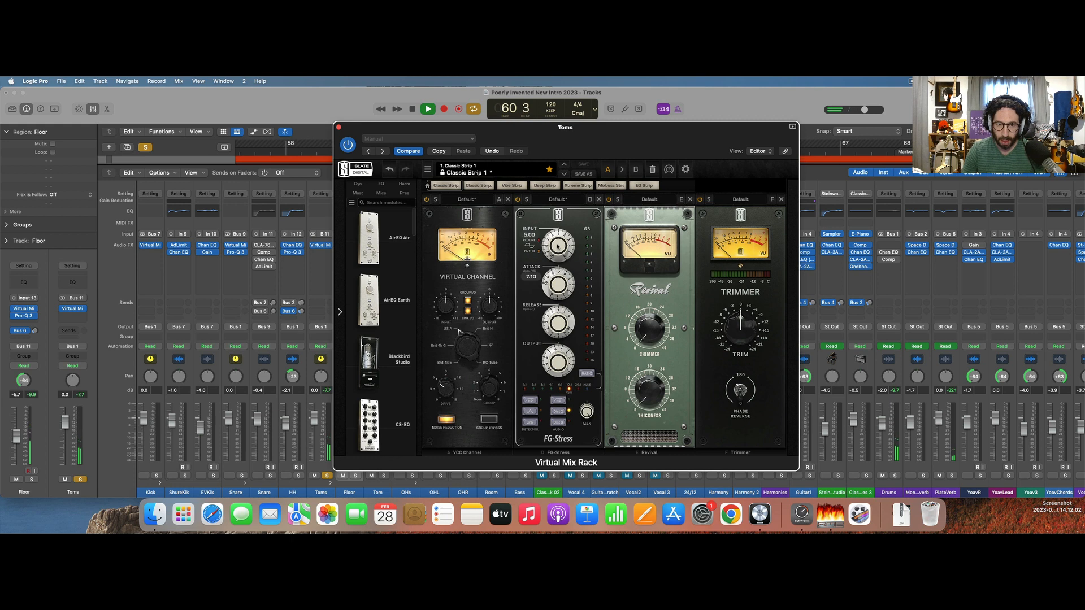
Dial in FG-Stress on the Toms with input about 6.4, attack about 4.4 and a partial mix, and set Revival's thickness to about 8.
left_click_drag(558, 246, 556, 233)
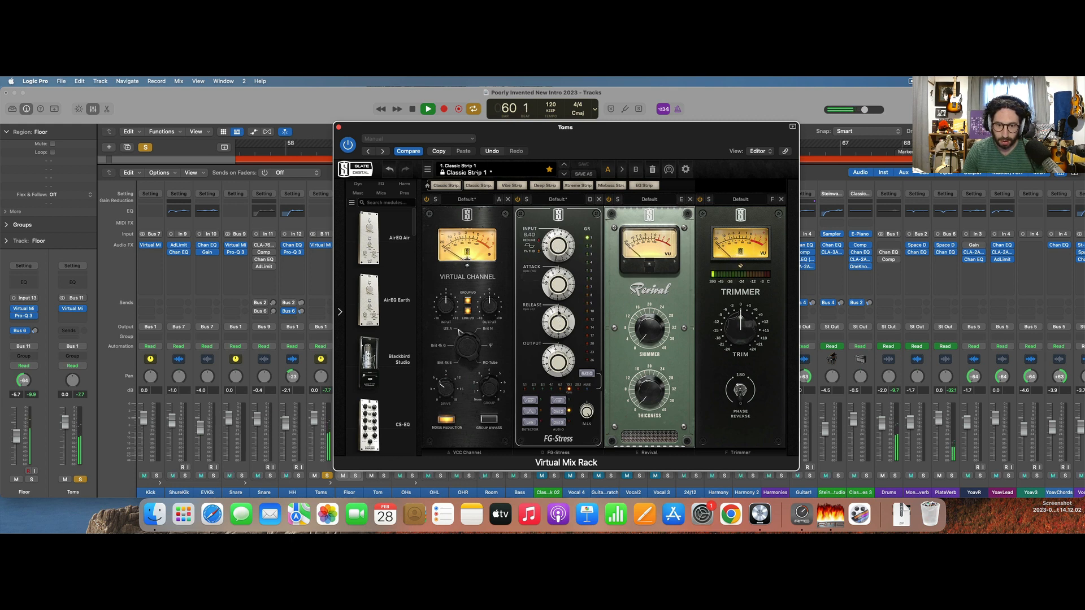
left_click_drag(560, 294, 560, 301)
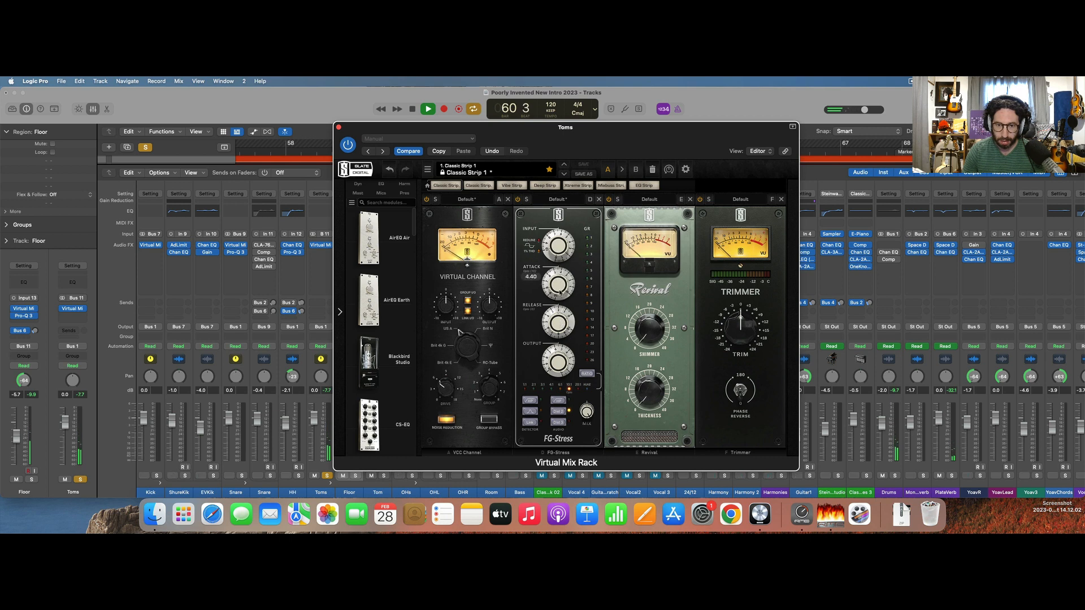
left_click_drag(561, 286, 561, 283)
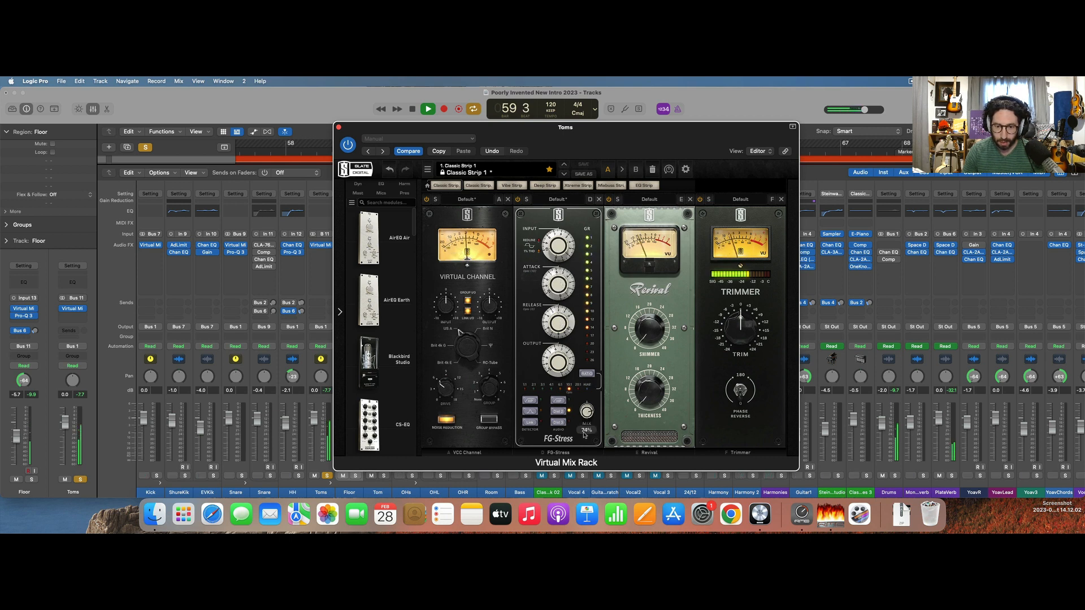
left_click_drag(589, 479, 590, 505)
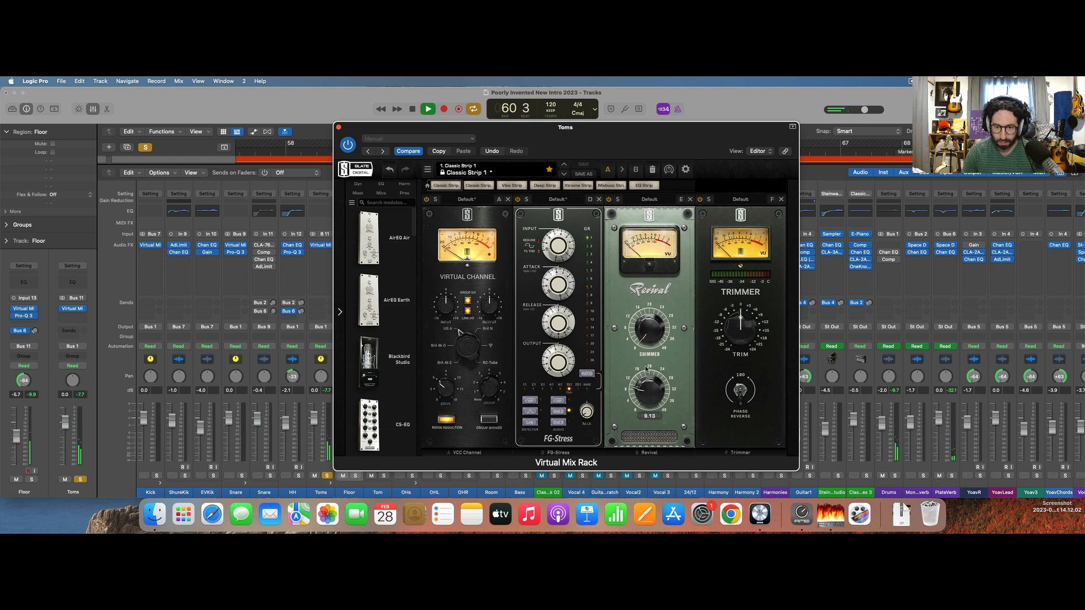
left_click_drag(591, 415, 588, 394)
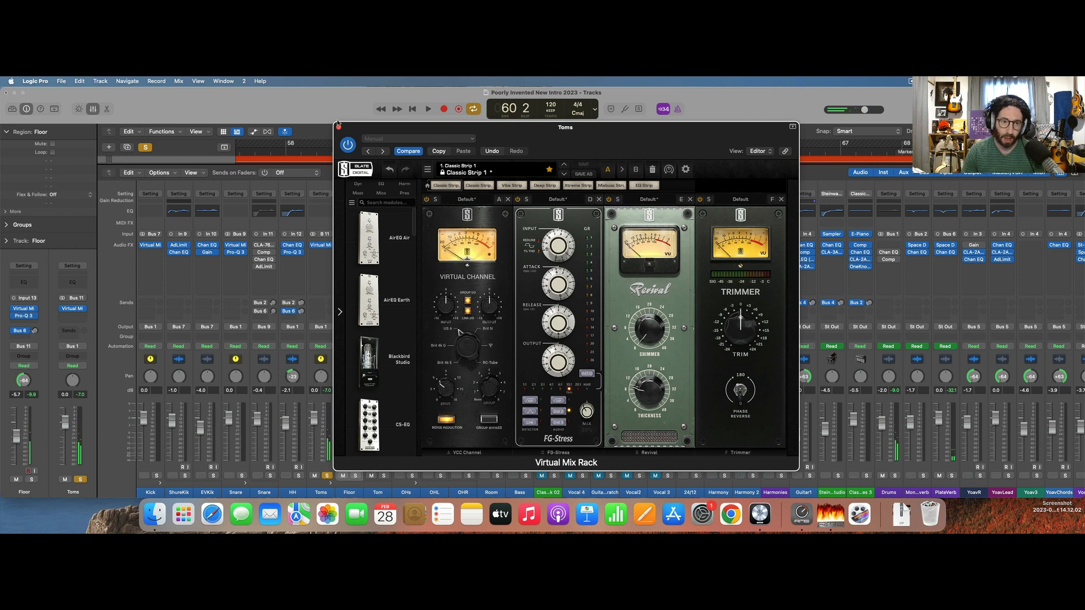
Close the Toms rack, clear all solos and play the full mix from before bar 58 with the cycle off.
left_click(337, 126)
left_click(145, 147)
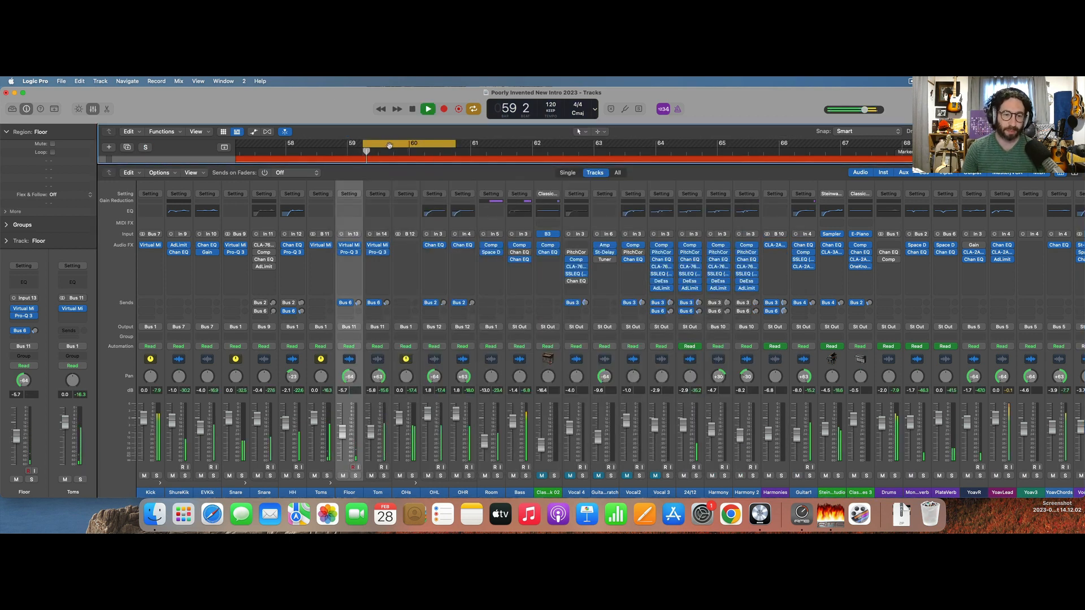
key("space")
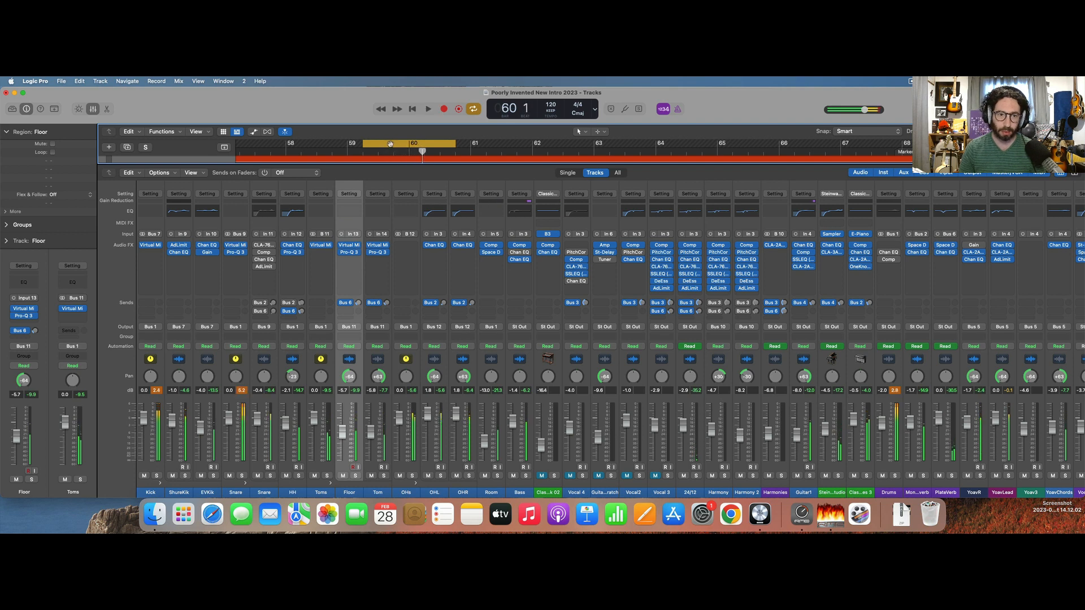
left_click(391, 145)
scroll(390, 148, "left", 3)
left_click(341, 151)
key("space")
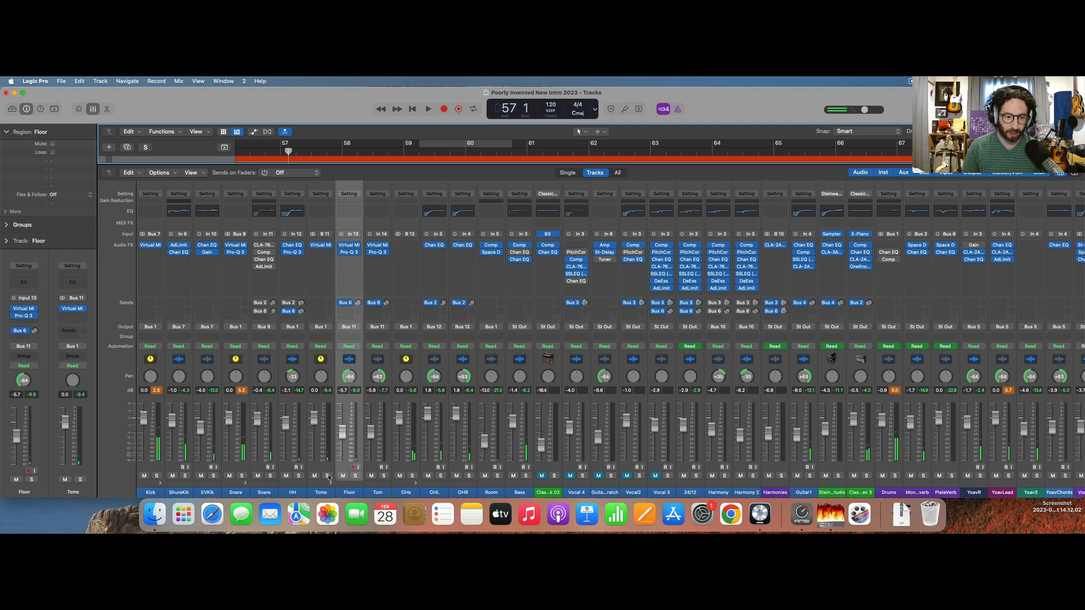
Select the Floor and Tom channels together and raise their faders to +0.6 dB and +0.5 dB during playback.
left_click_drag(353, 495, 376, 493)
key("space")
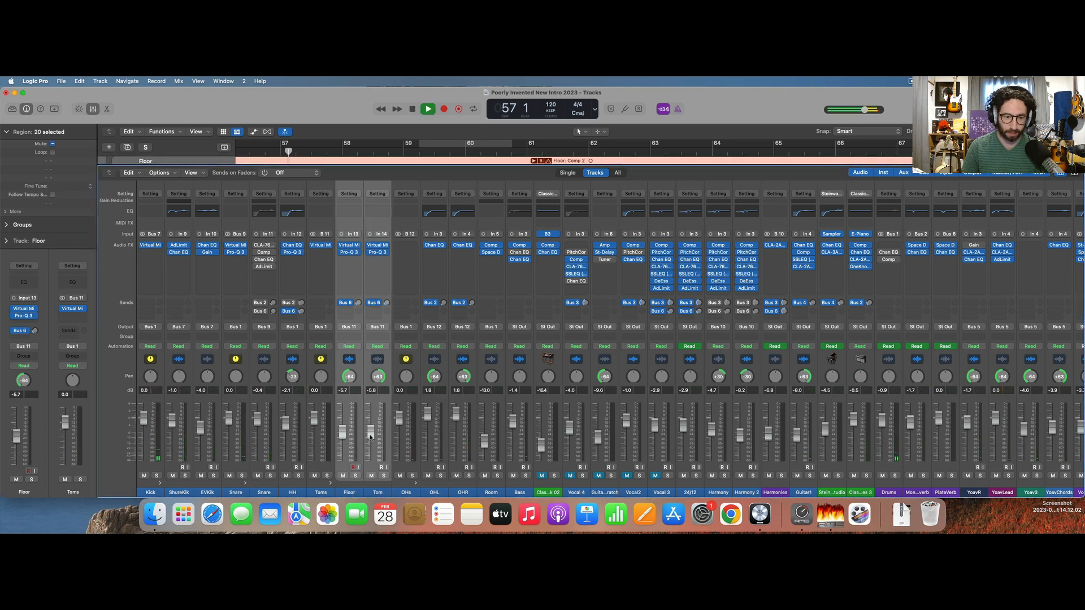
left_click_drag(371, 432, 370, 417)
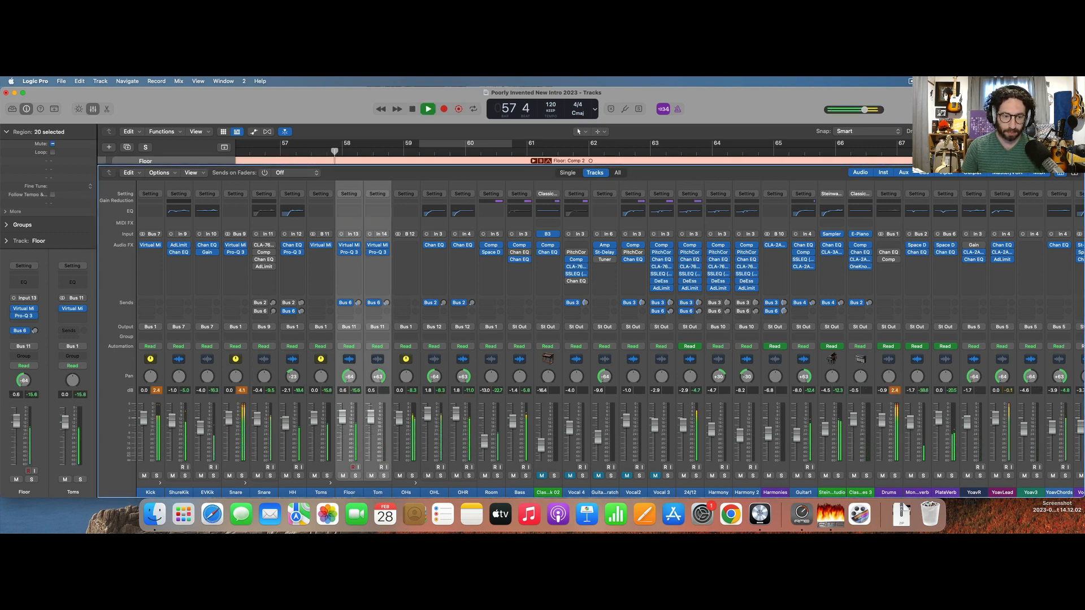
Reopen the Virtual Mix Rack on the Toms and loop bars 58 to 62 of the full mix.
left_click(320, 246)
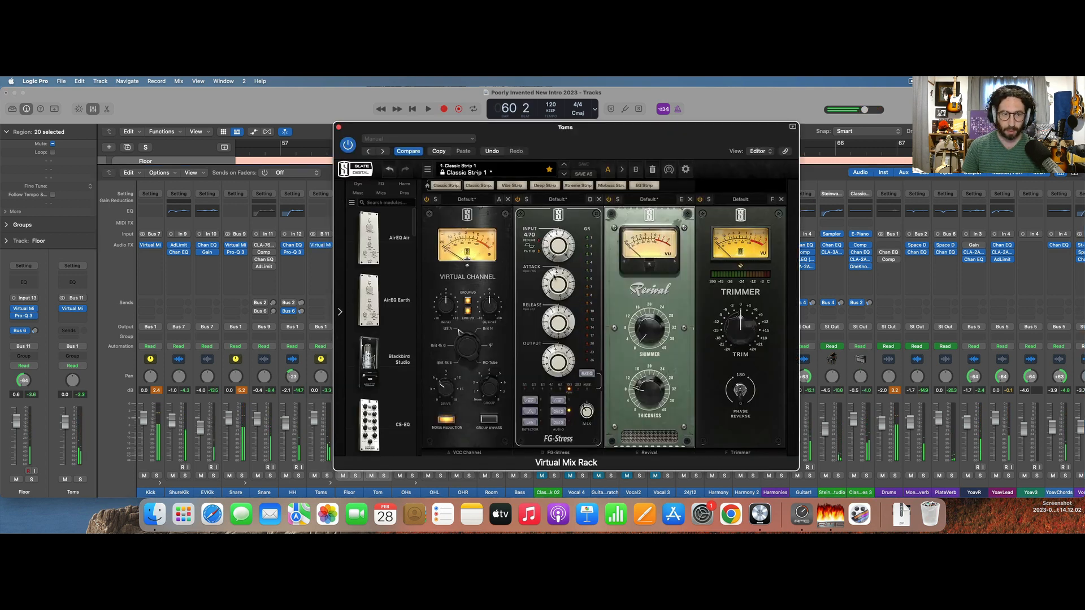
left_click_drag(505, 135, 501, 245)
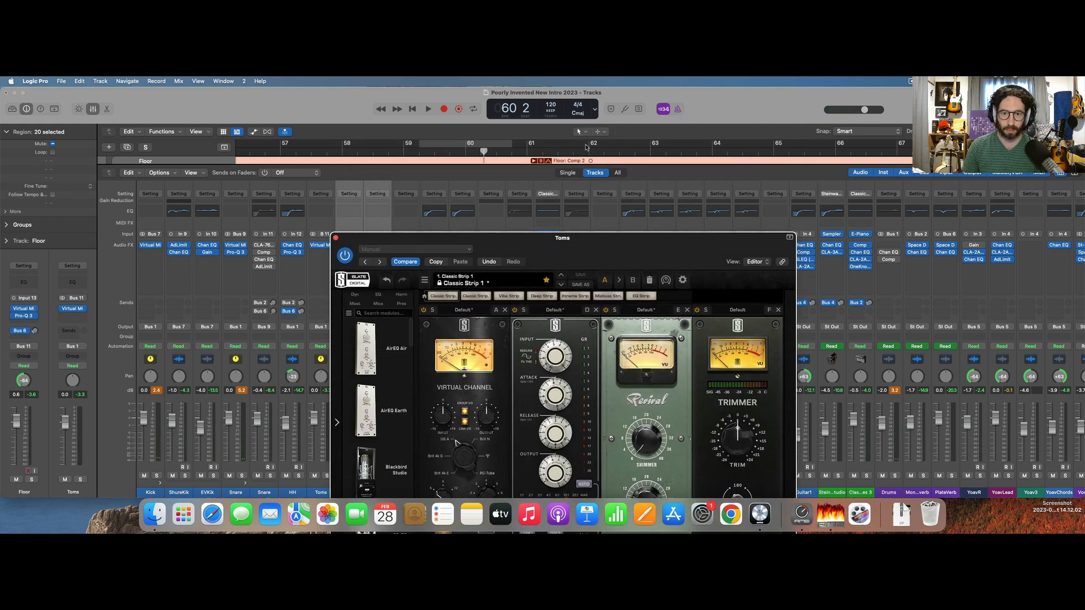
left_click_drag(588, 148, 342, 148)
key("space")
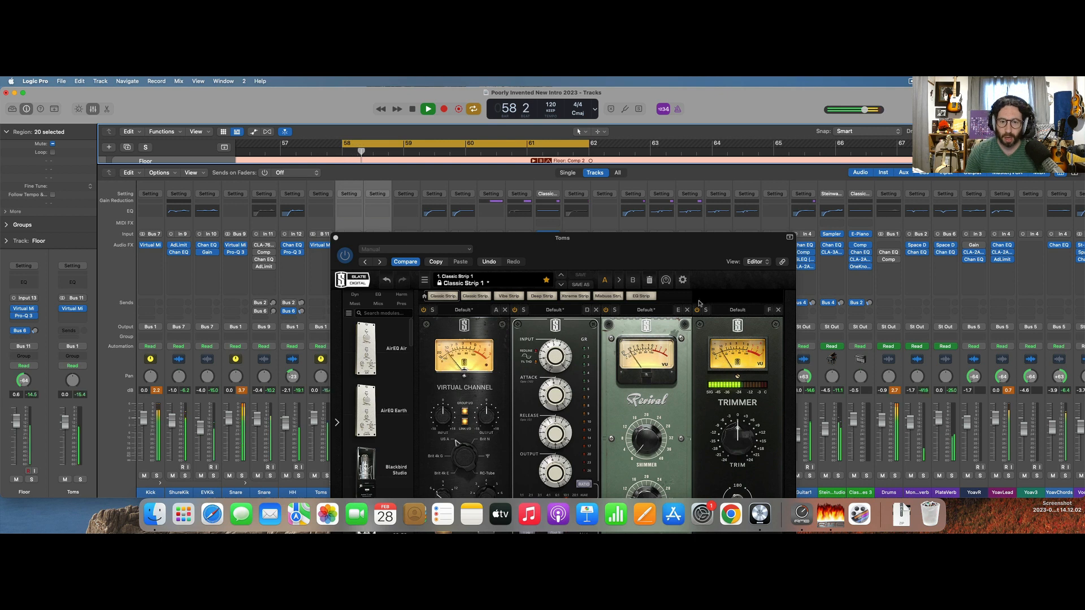
Set the Toms FG-Stress input to about 3 while auditioning the full mix, and close the rack.
left_click_drag(664, 257, 667, 153)
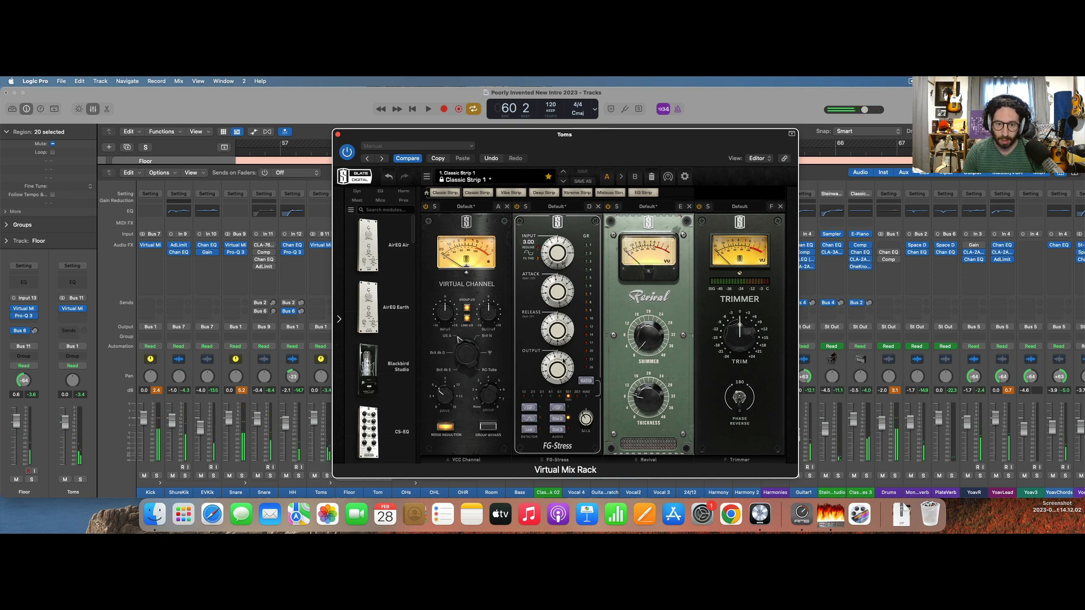
key("space")
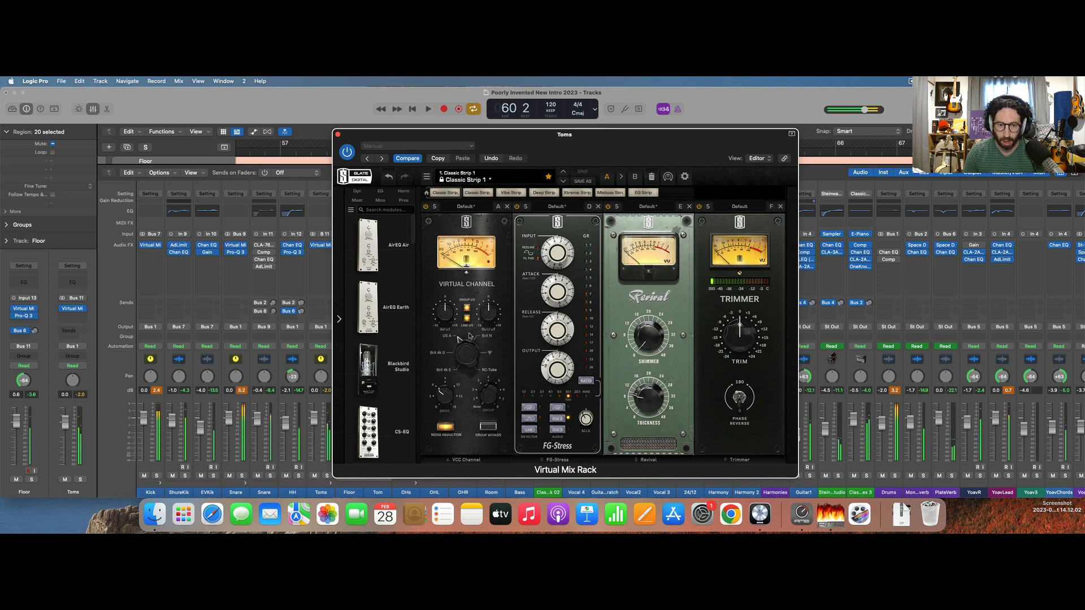
key("space")
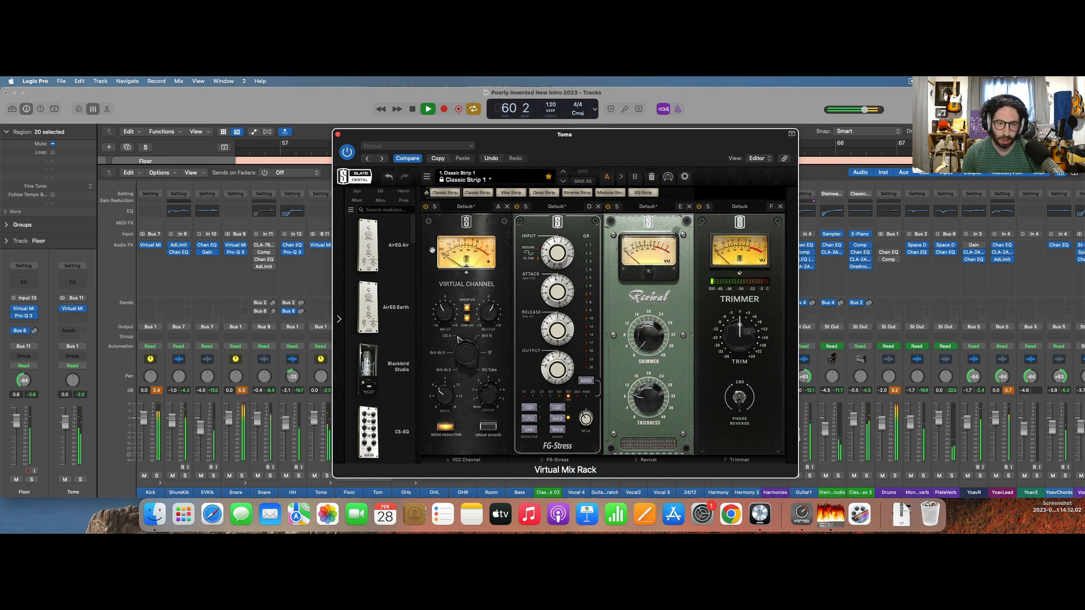
key("space")
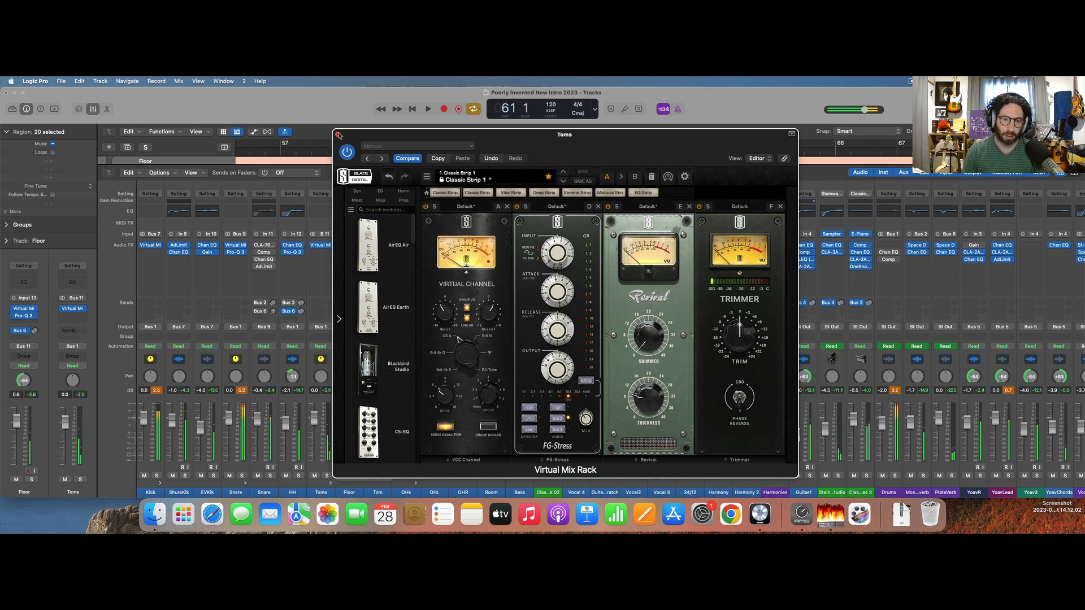
left_click(338, 135)
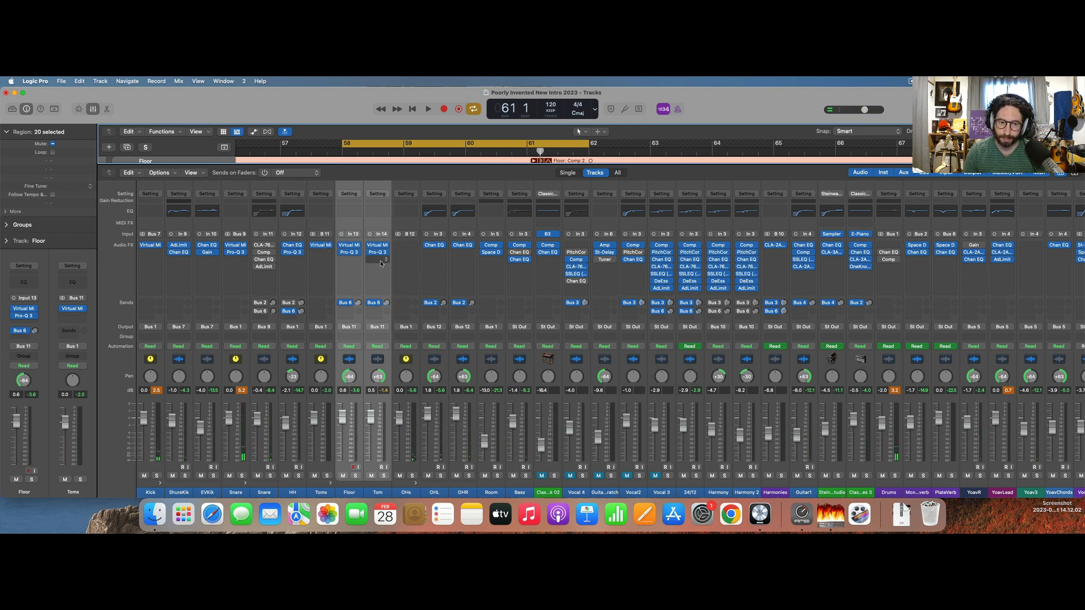
Search the plug-ins for "sm" and insert Smack Attack (m) after the Pro-Q 3 on the Tom track.
key("Up")
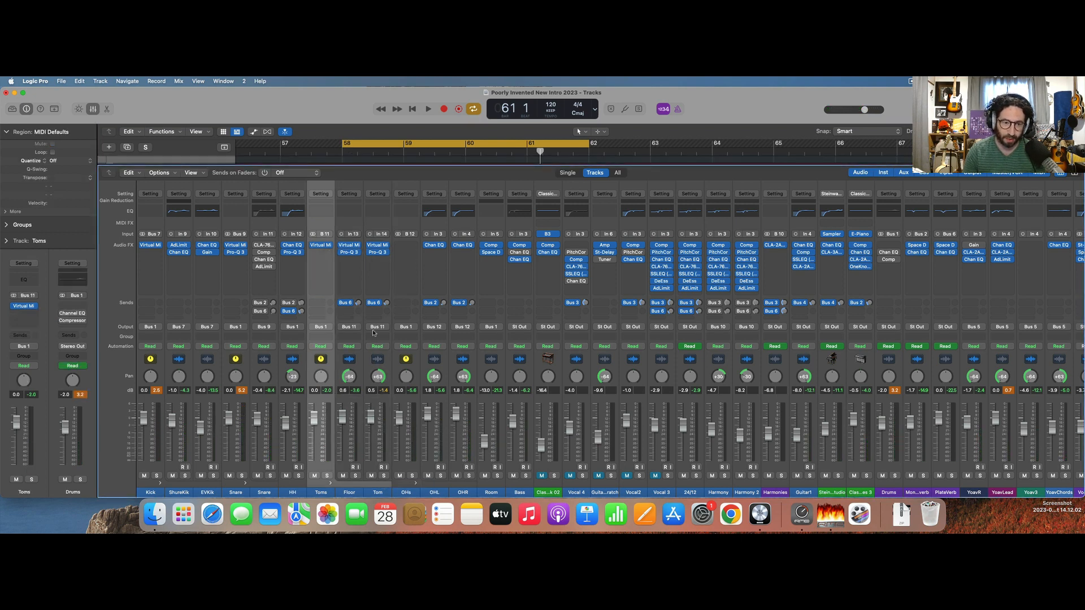
left_click(376, 260)
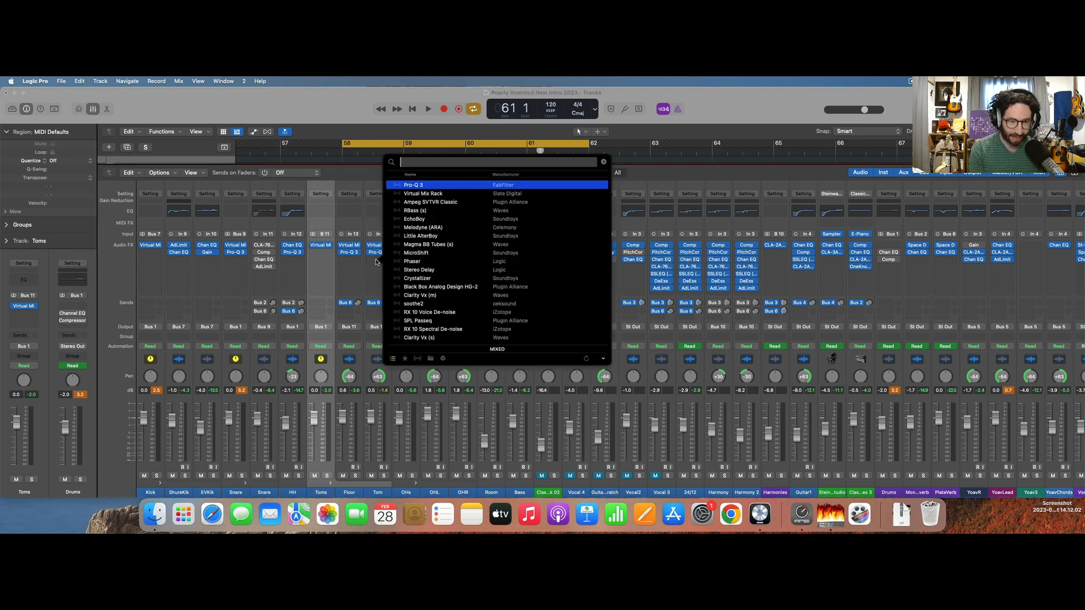
type("sm")
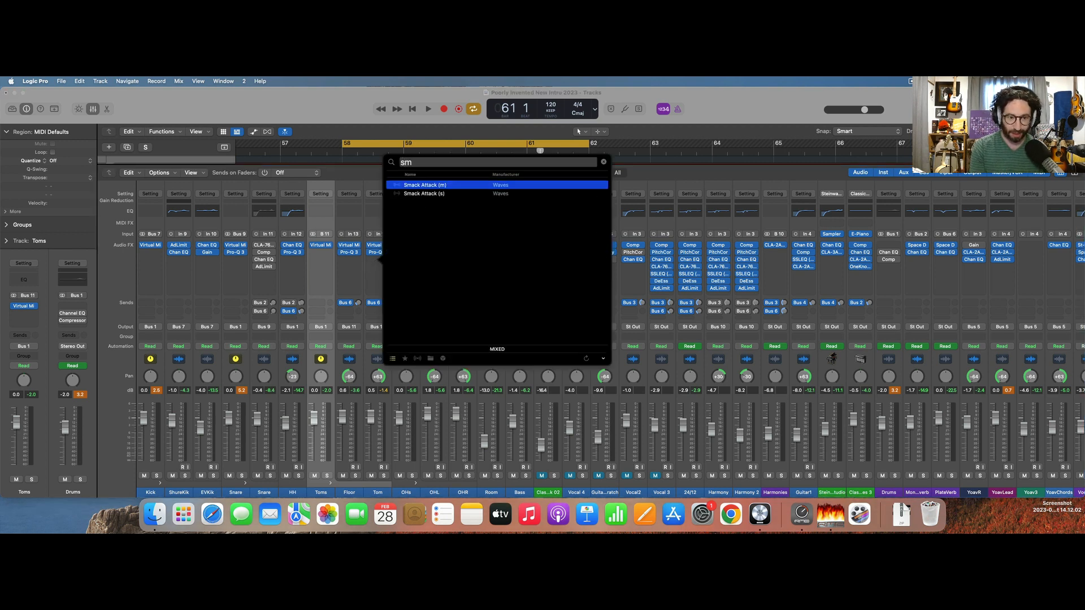
key("Return")
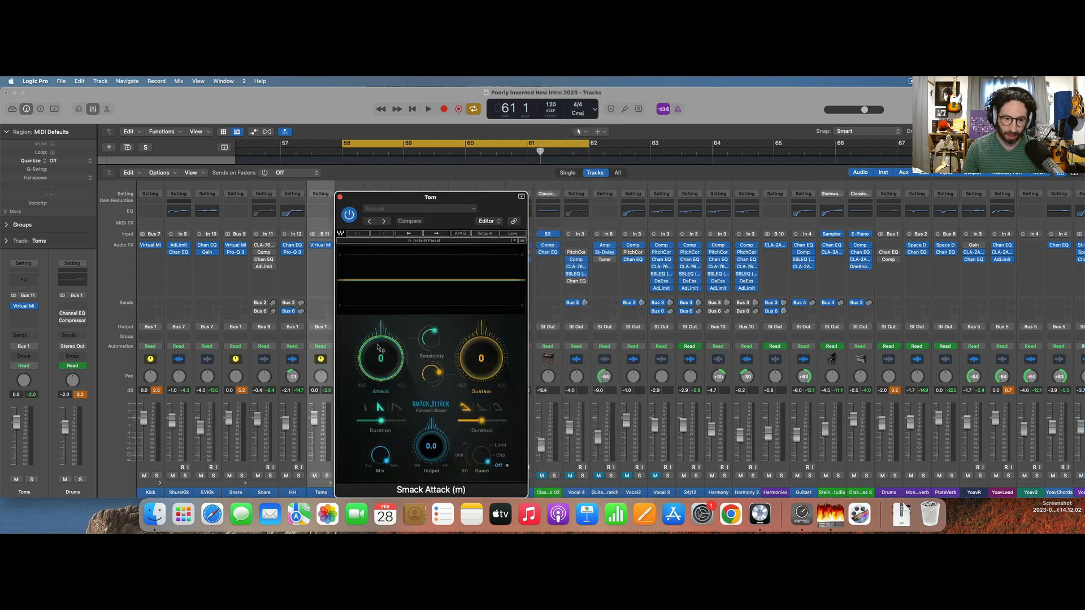
Set Smack Attack's attack to 17 and sustain to 13 on the Tom, and play the loop.
left_click_drag(377, 347, 386, 328)
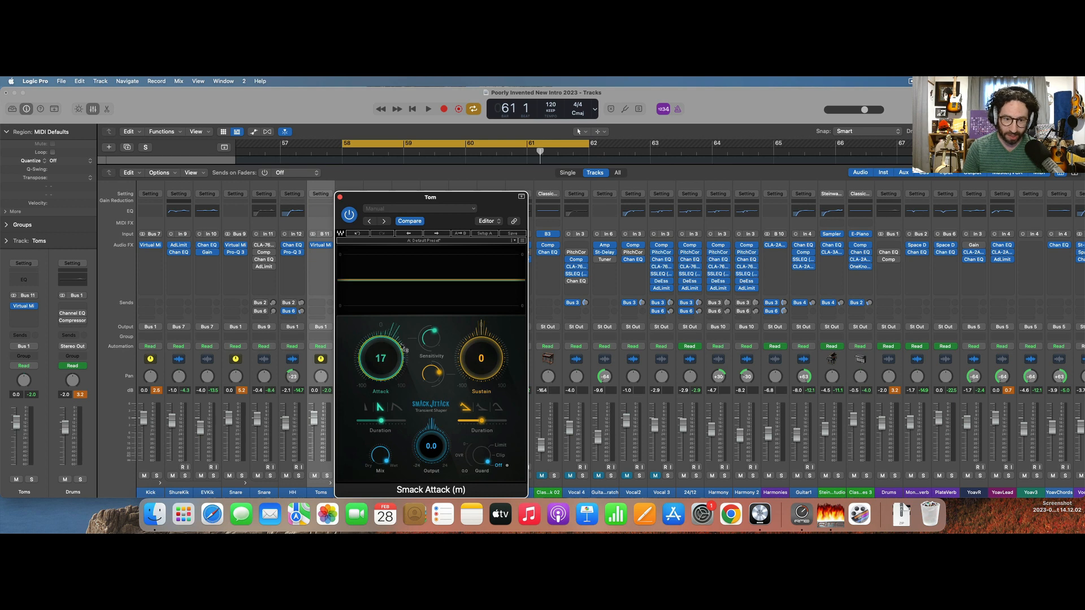
left_click_drag(484, 357, 485, 346)
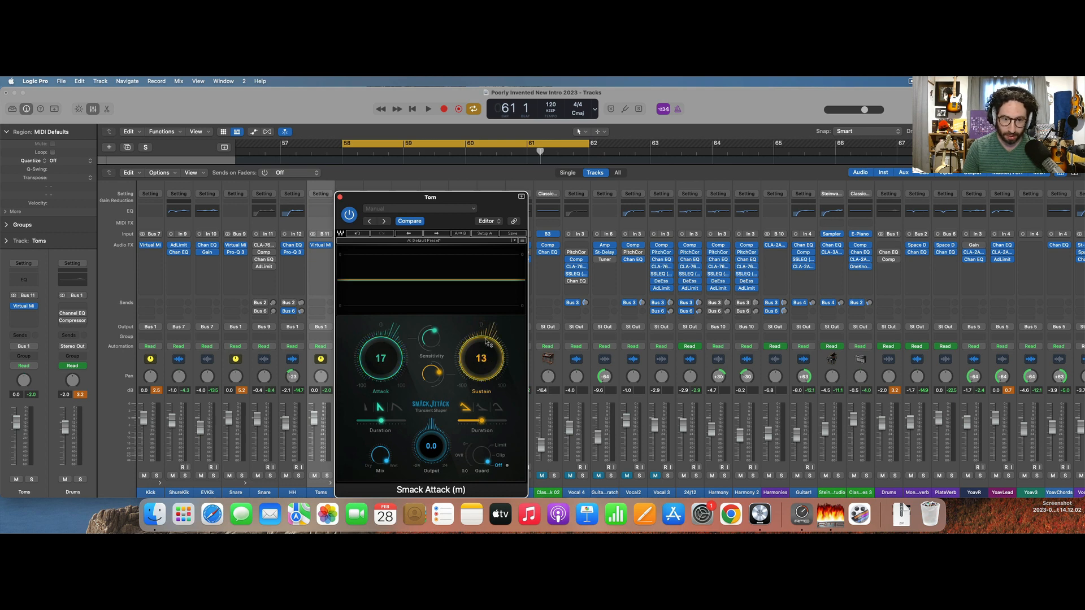
key("space")
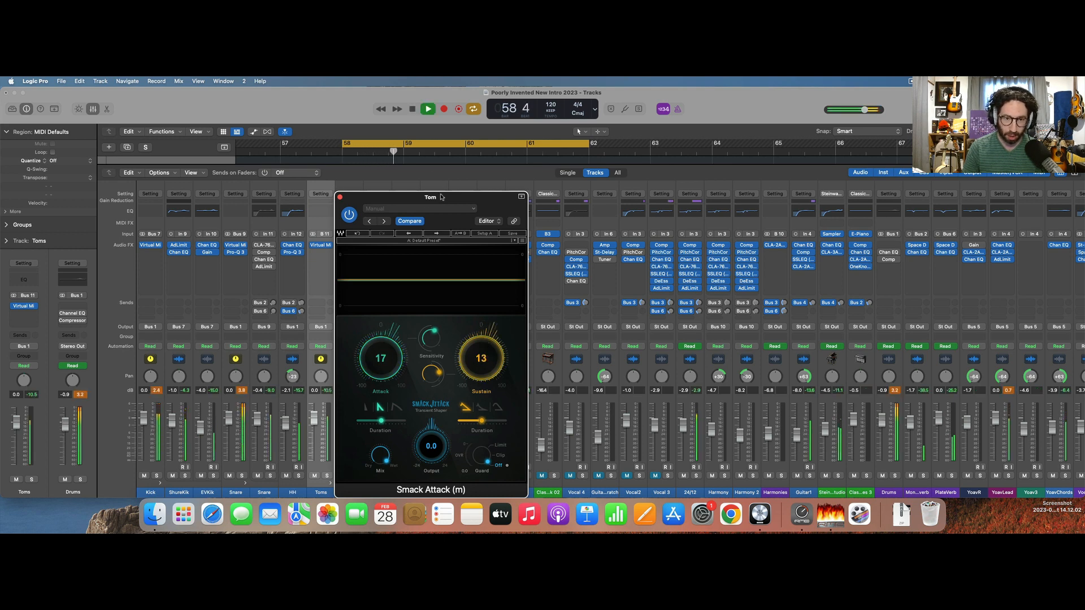
Solo the Tom, copy its Smack Attack to the Floor track, and audition both tom tracks soloed.
left_click_drag(443, 198, 658, 147)
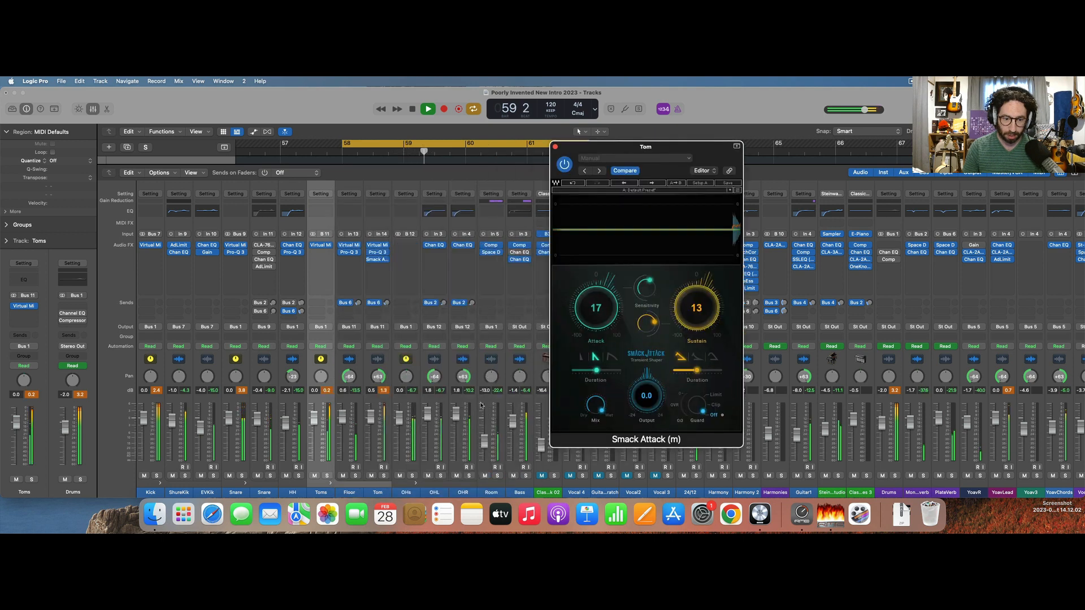
left_click(384, 476)
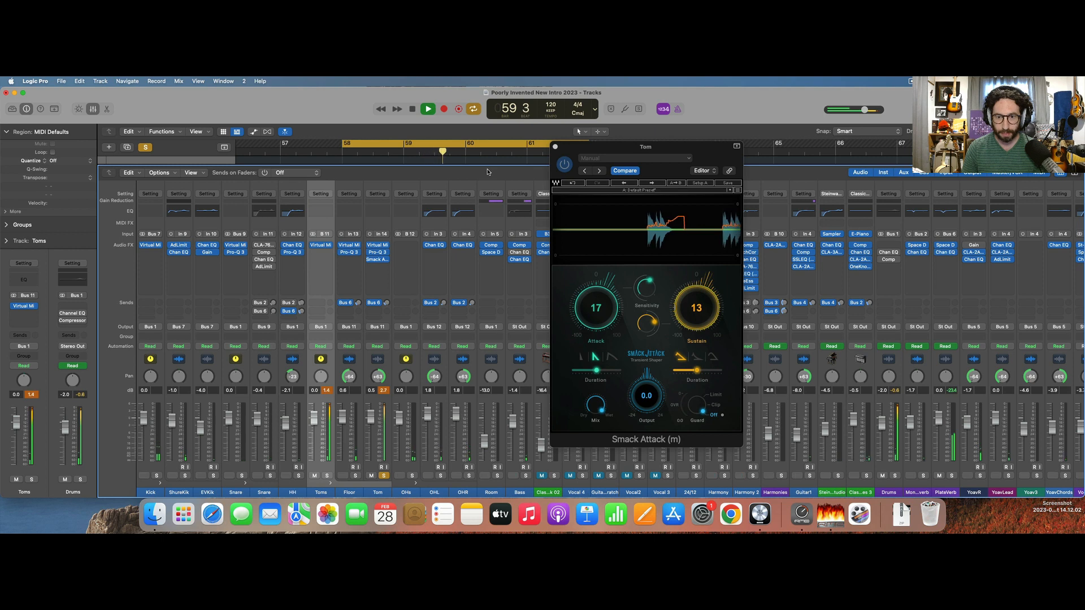
key("space")
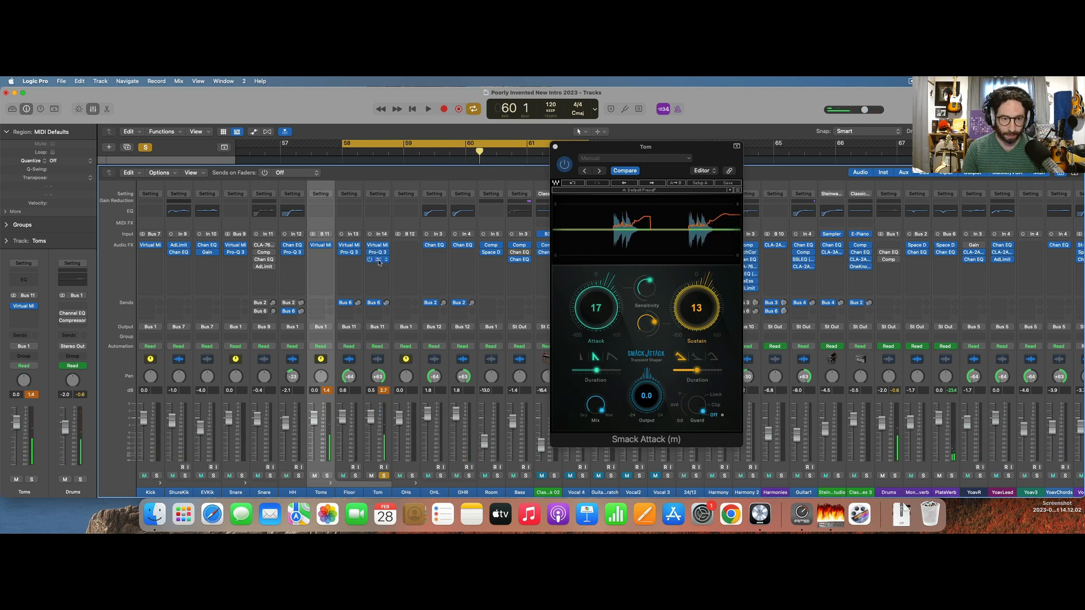
left_click_drag(379, 261, 351, 261)
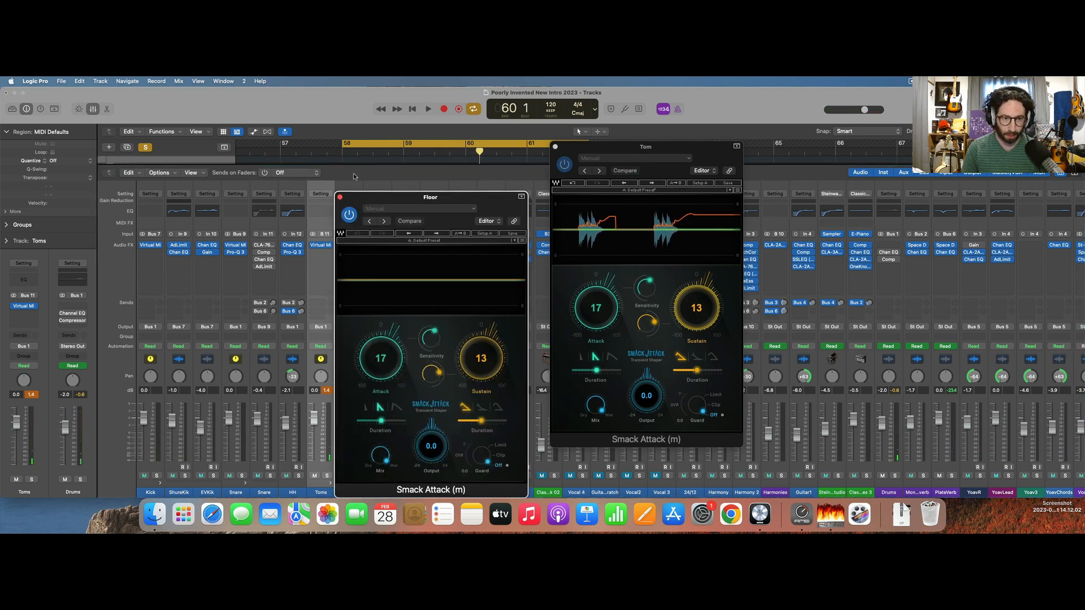
left_click(340, 198)
key("space")
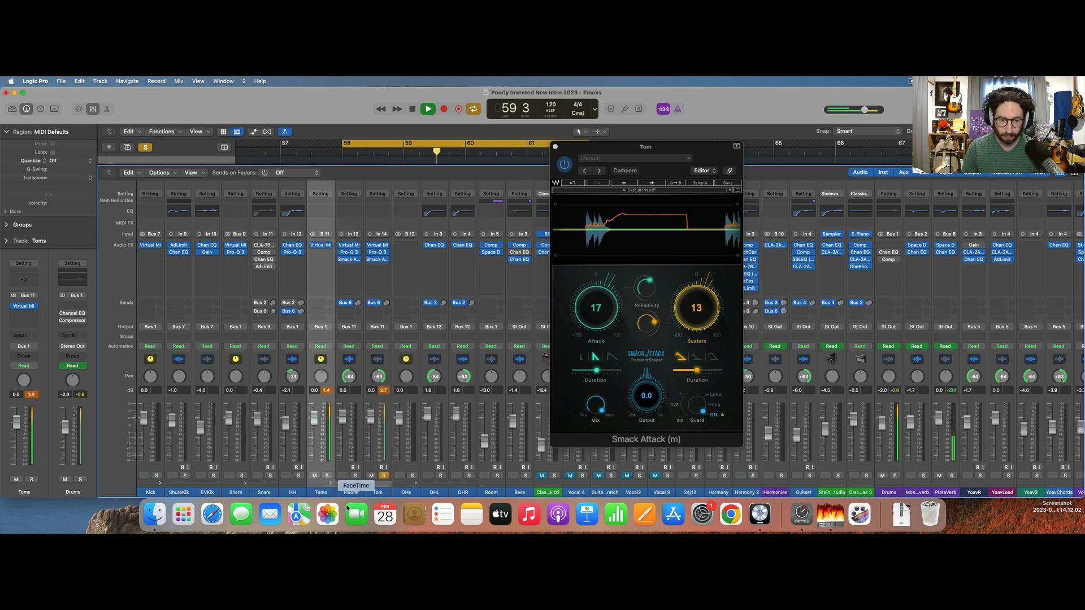
left_click(356, 476)
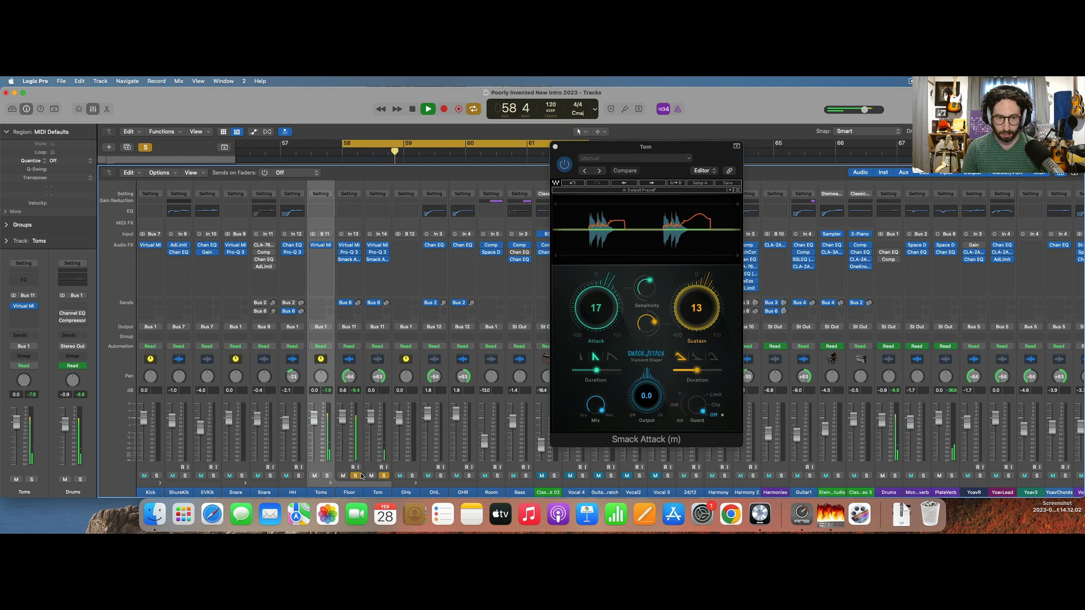
key("space")
In the Floor's Virtual Mix Rack gate, raise the detection threshold slightly and lower the upper detection filter to 2.52 kHz.
left_click(351, 248)
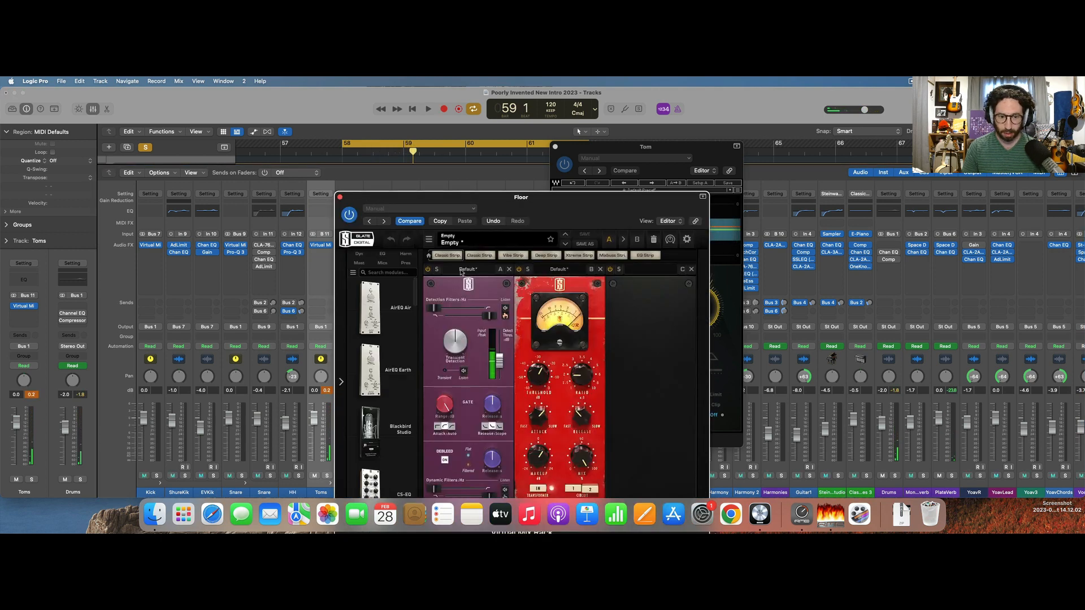
key("space")
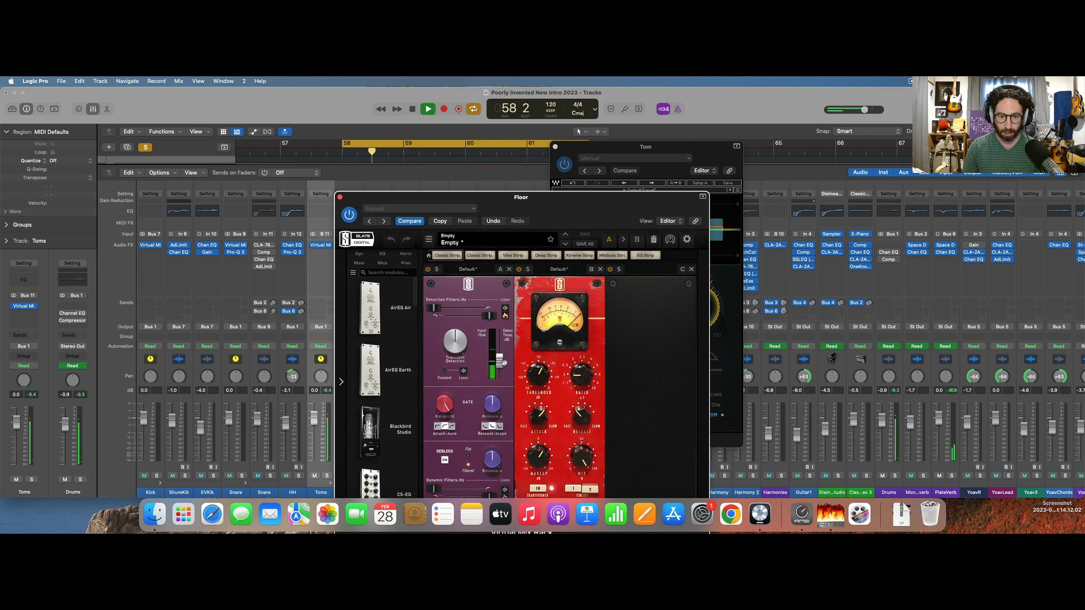
left_click_drag(503, 359, 503, 354)
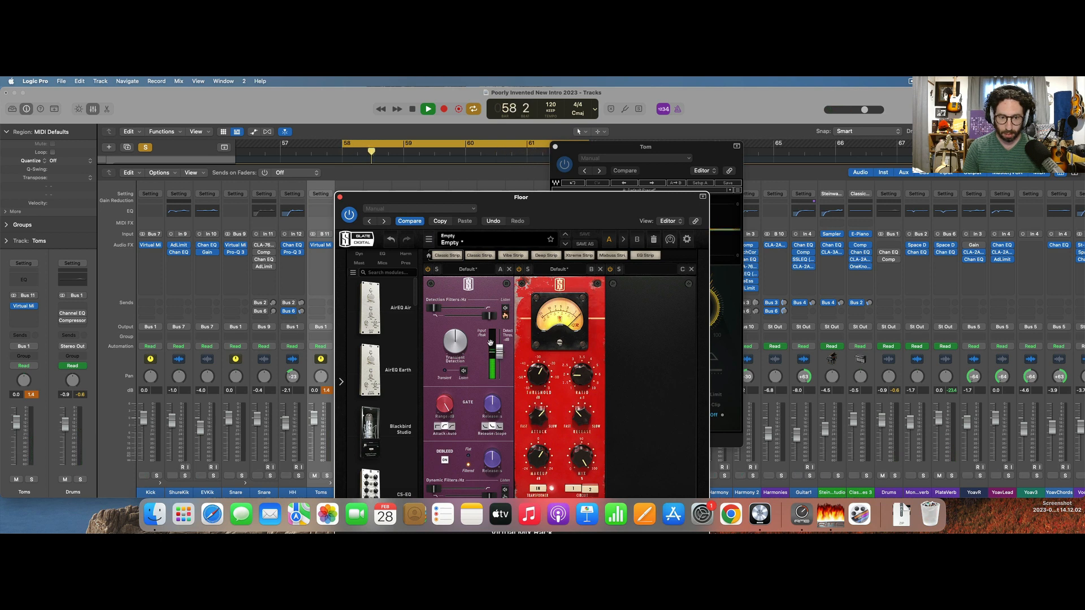
left_click_drag(491, 323, 472, 320)
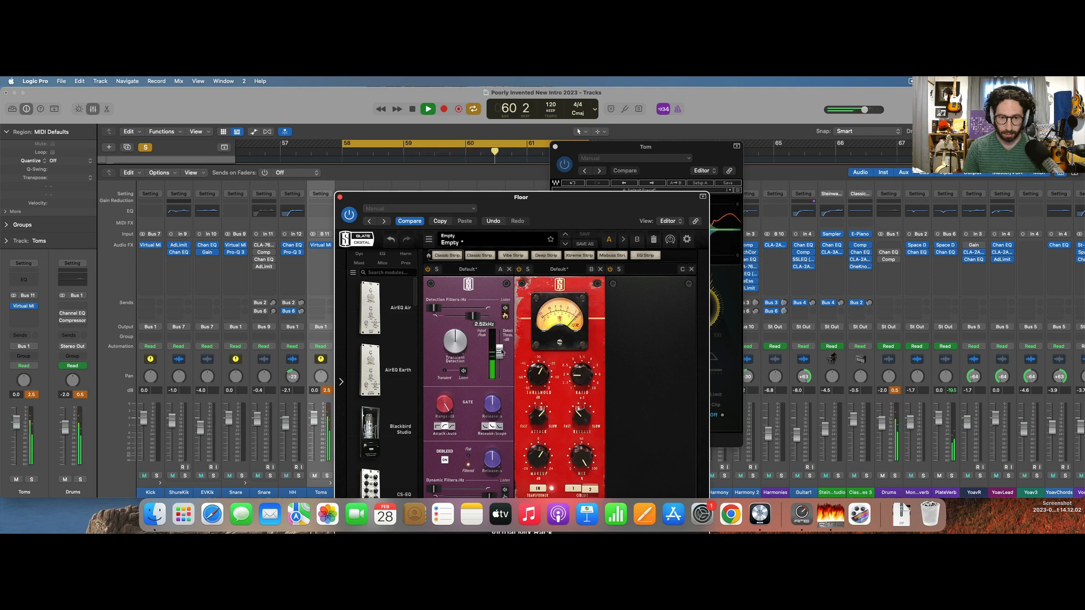
key("space")
key("space")
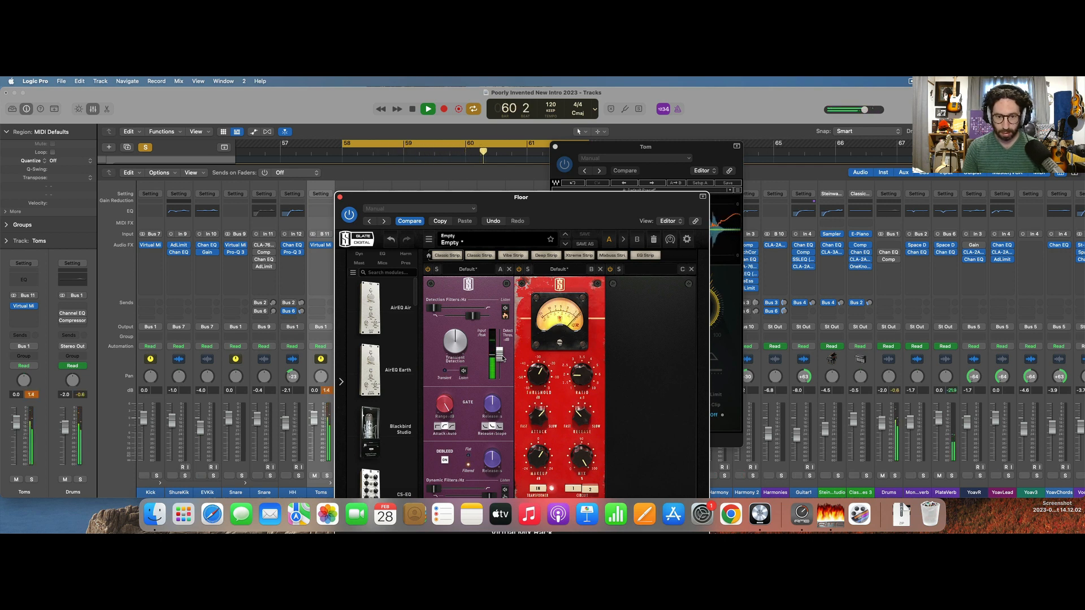
key("space")
left_click(340, 197)
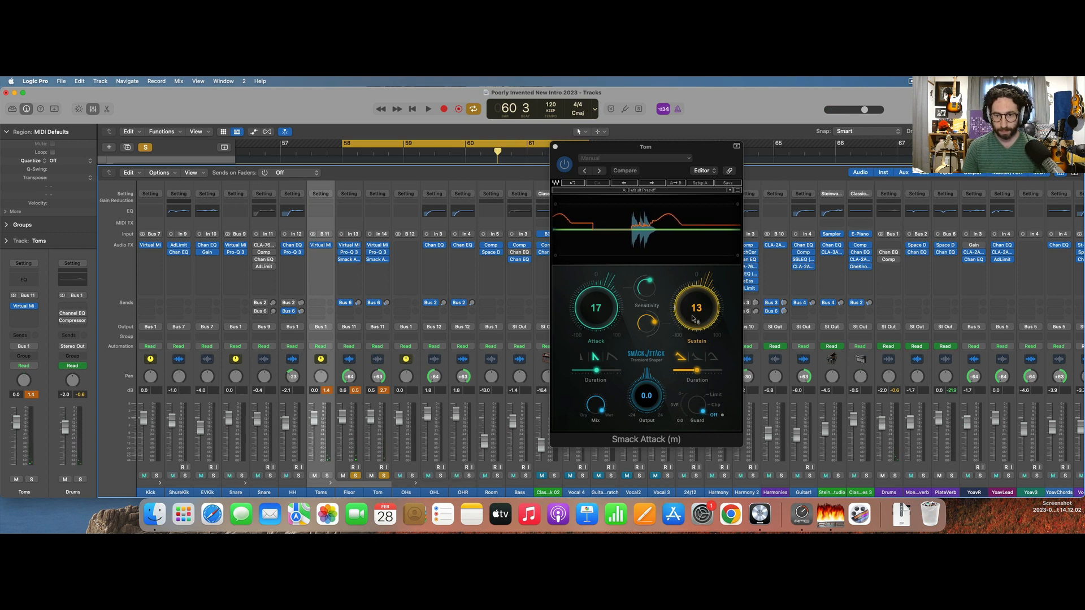
Set the Tom's Smack Attack sustain to 14 and lengthen its attack duration to about 122 while the loop plays.
left_click_drag(695, 306, 695, 309)
key("space")
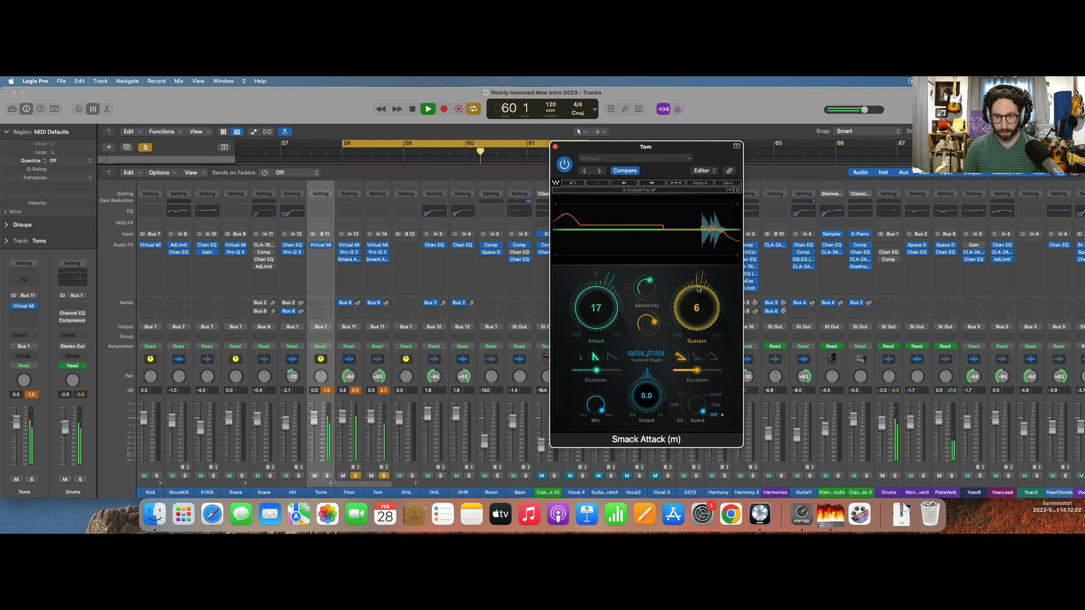
left_click_drag(697, 305, 701, 273)
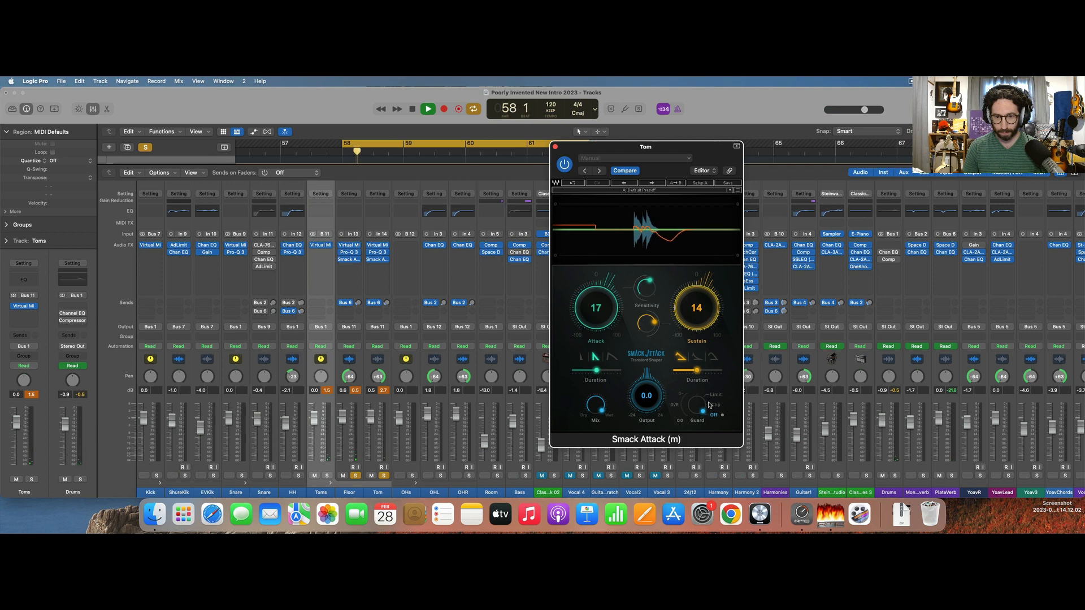
left_click_drag(599, 373, 616, 371)
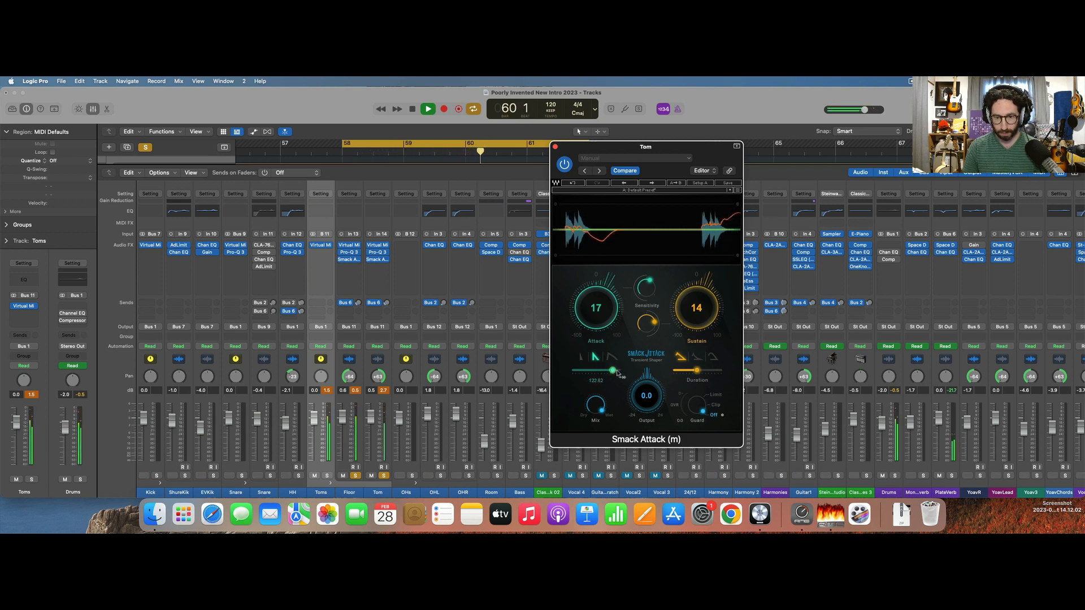
left_click(554, 147)
key("space")
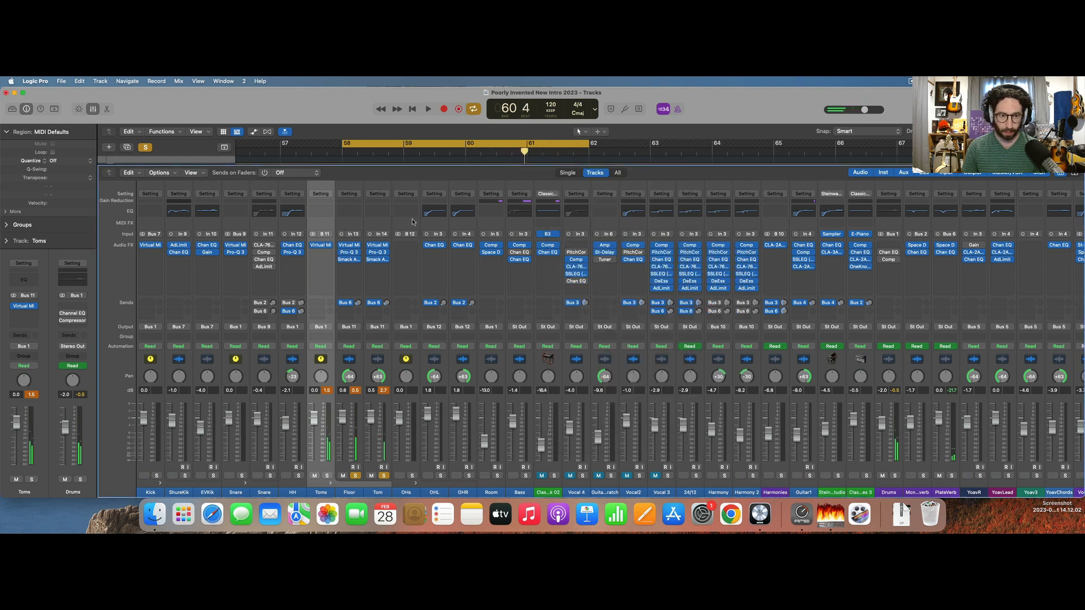
Lengthen the attack duration in the Floor's Smack Attack slightly while auditioning the loop, and close the plug-in.
left_click(347, 261)
key("space")
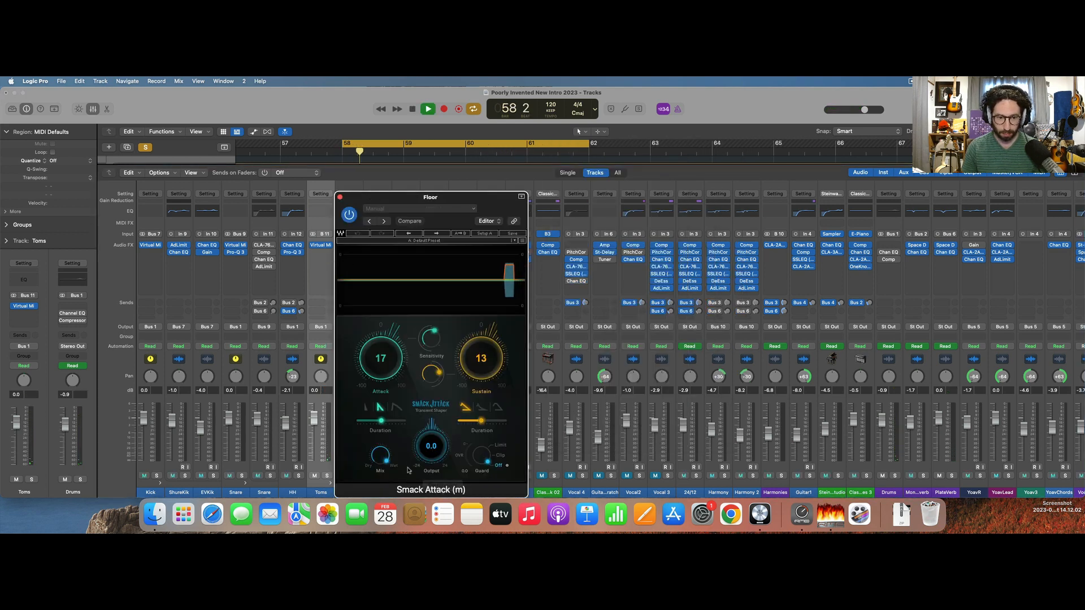
left_click_drag(394, 423, 395, 425)
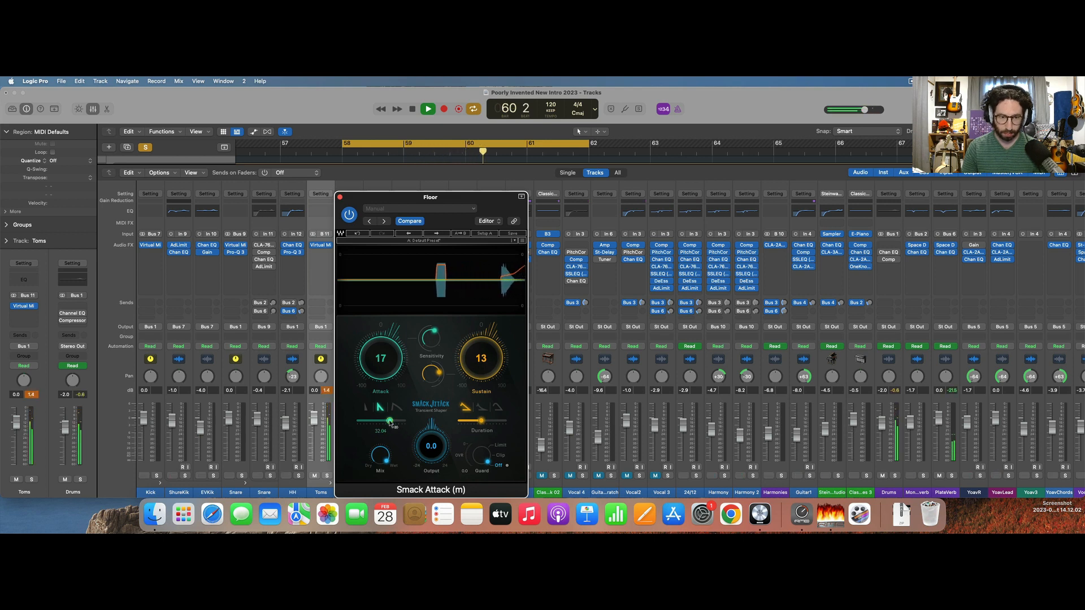
key("space")
left_click(340, 197)
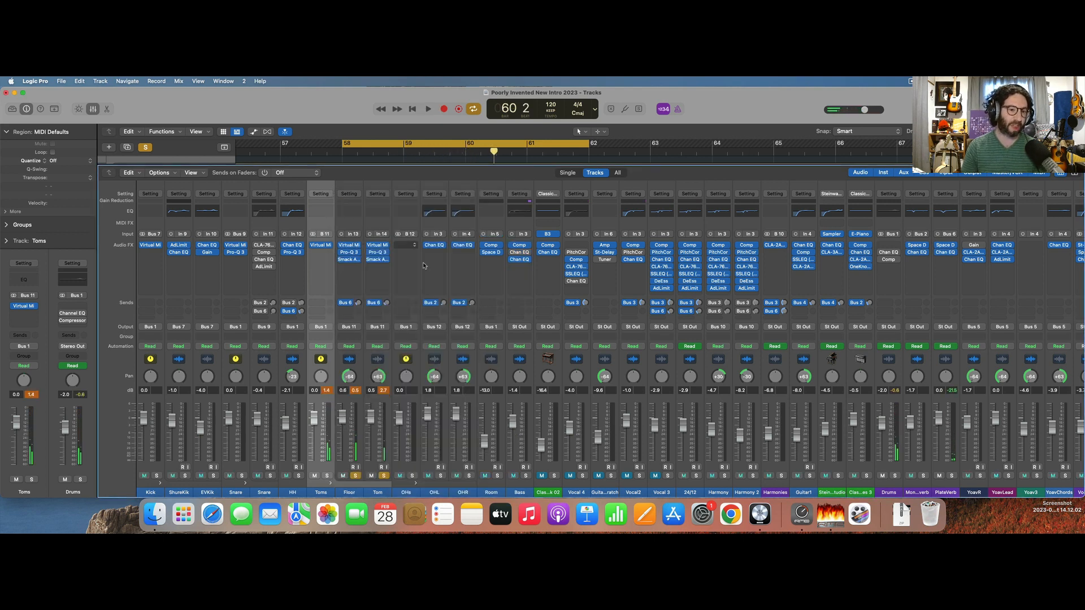
Unsolo the Floor and Tom tracks and audition the full mix over the loop.
left_click(355, 475)
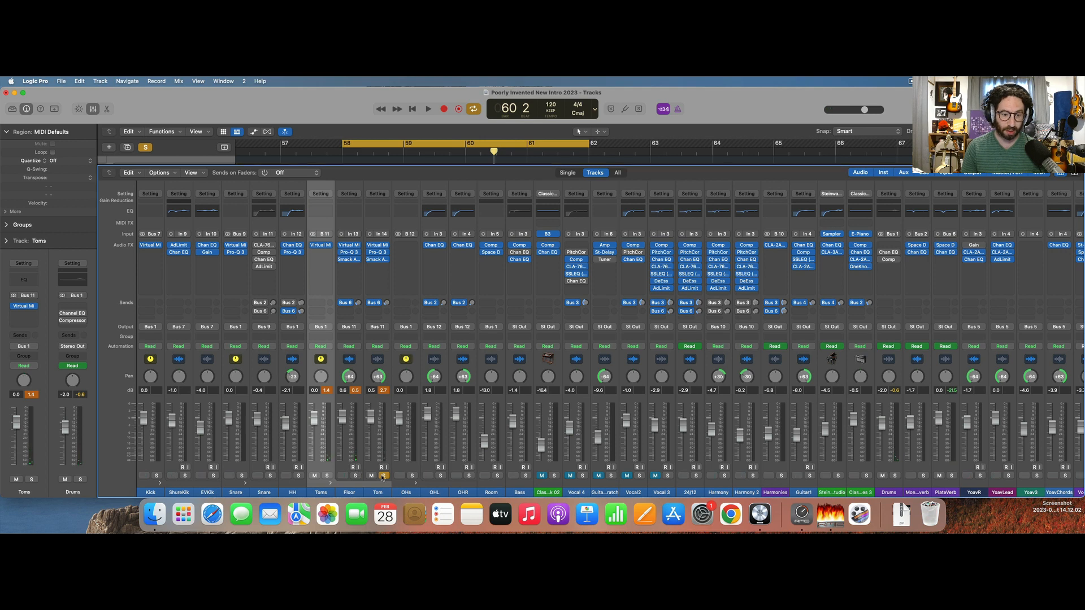
left_click(383, 476)
key("space")
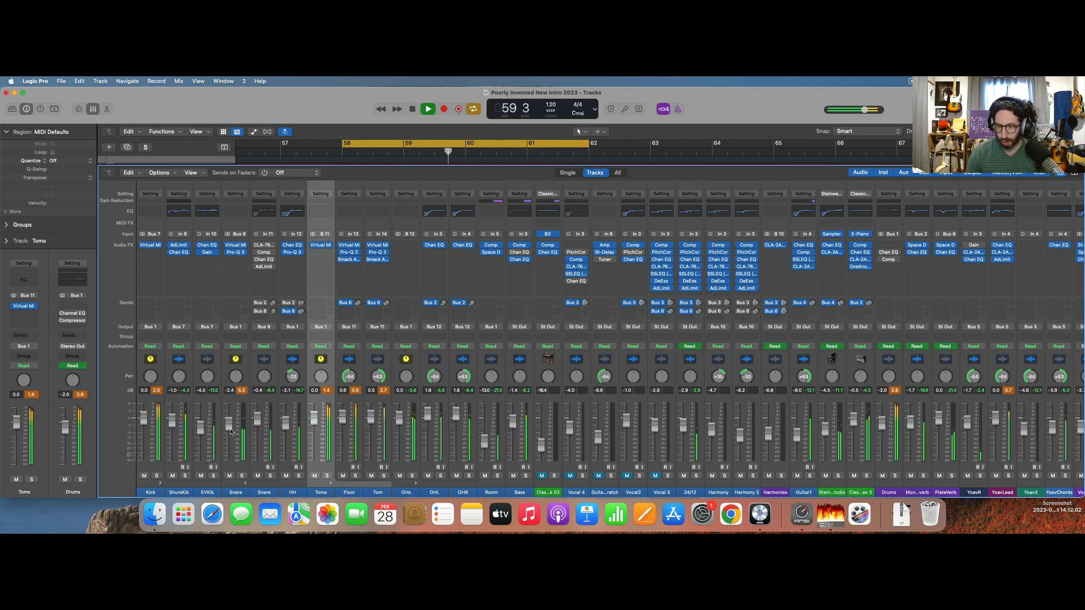
scroll(405, 421, "right", 5)
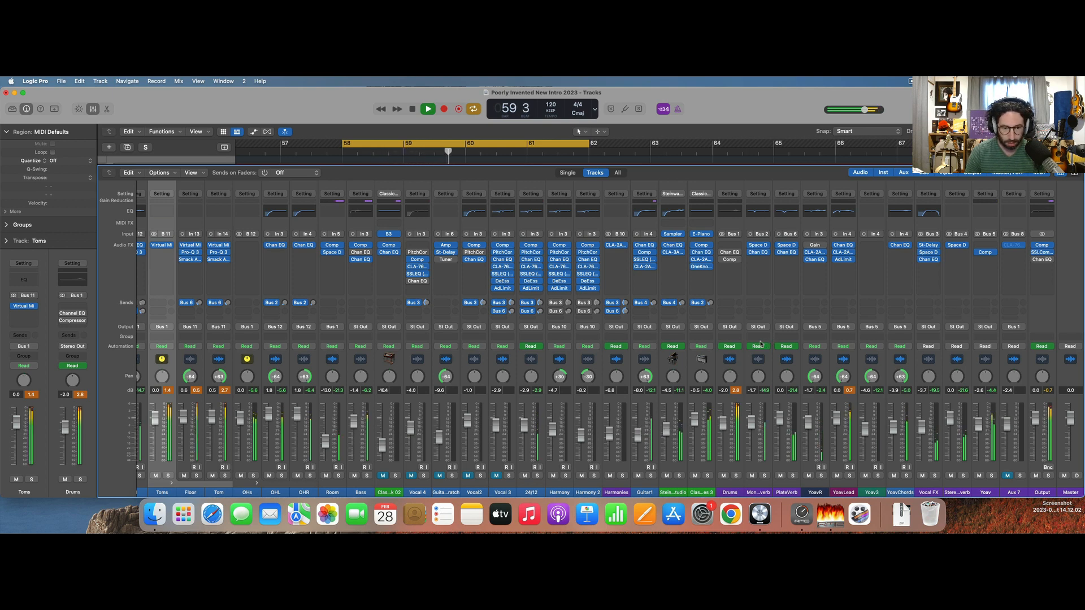
key("space")
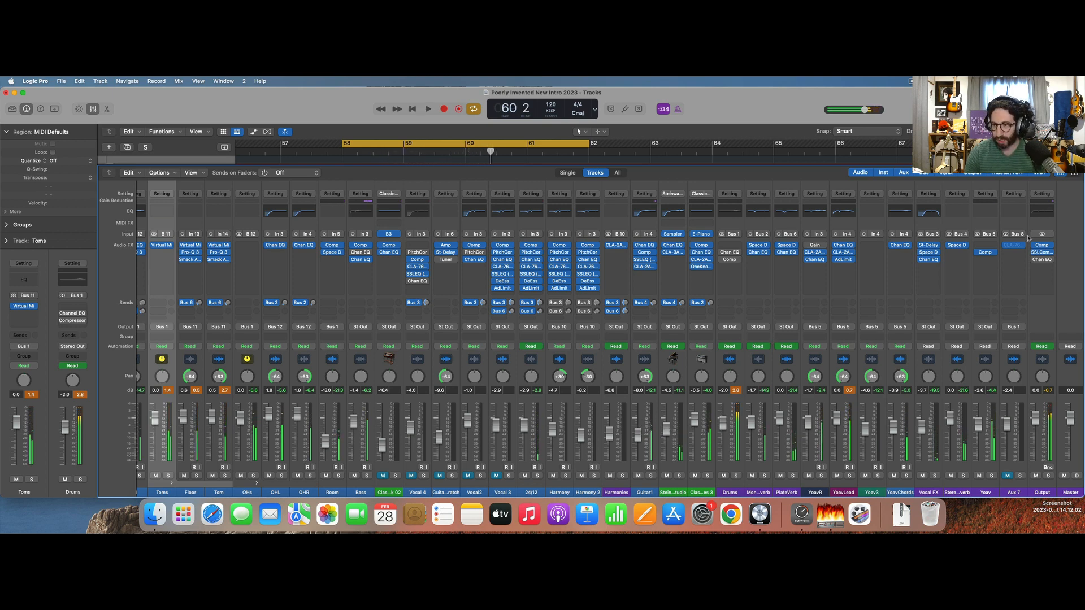
Check the gain reduction of the Output's Compressor while the loop plays, and close the plug-in.
left_click(1042, 245)
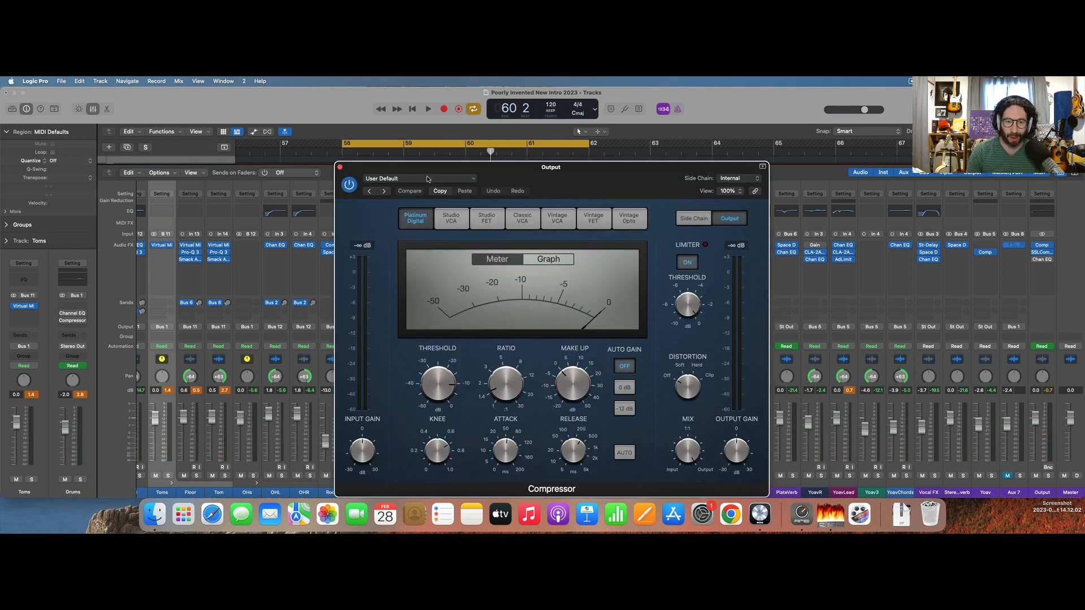
key("space")
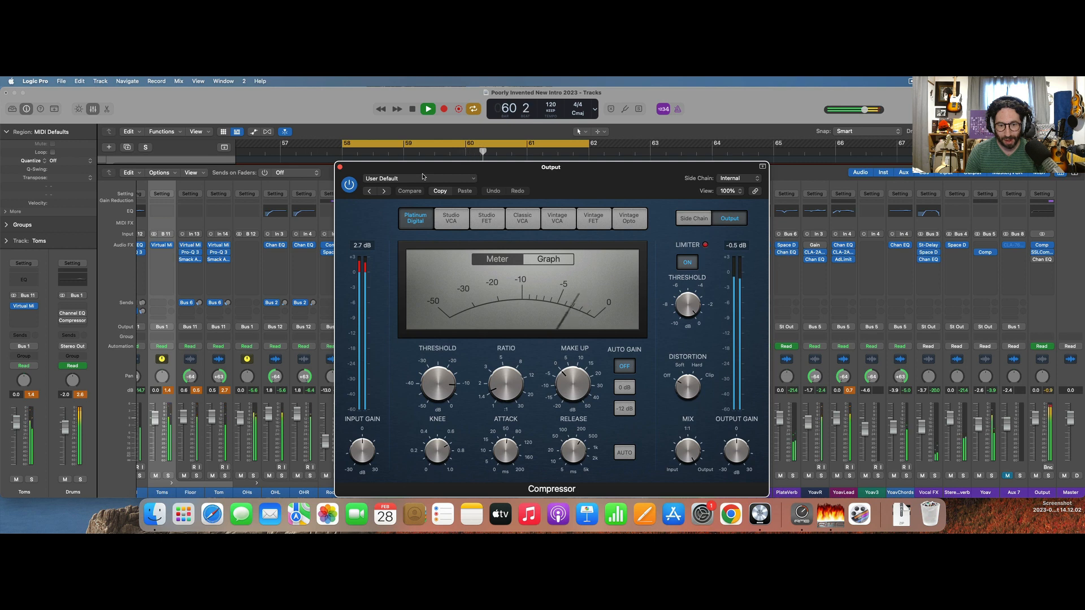
key("space")
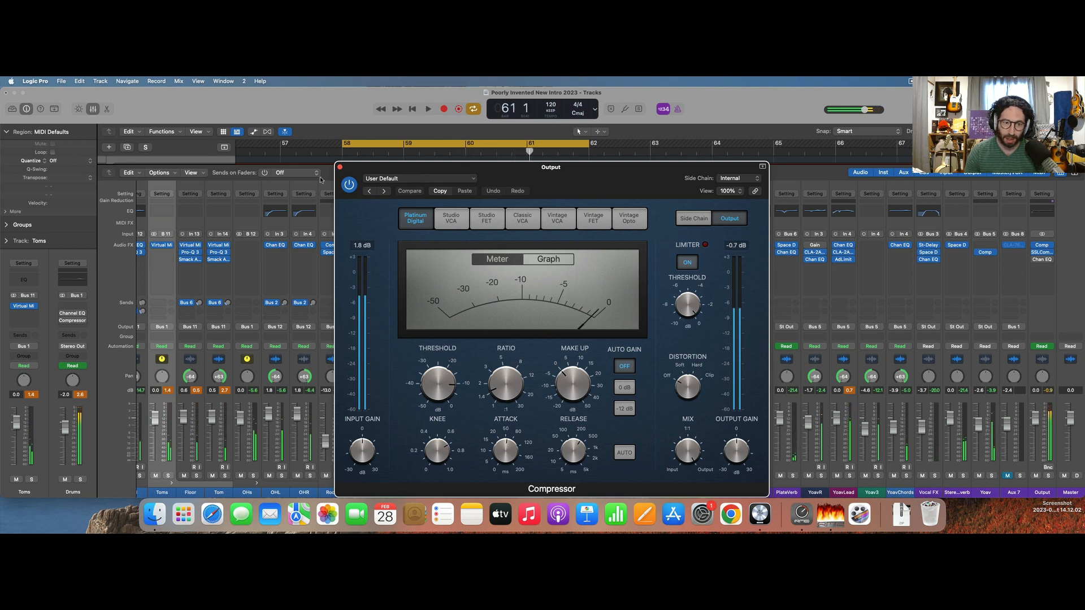
left_click(339, 166)
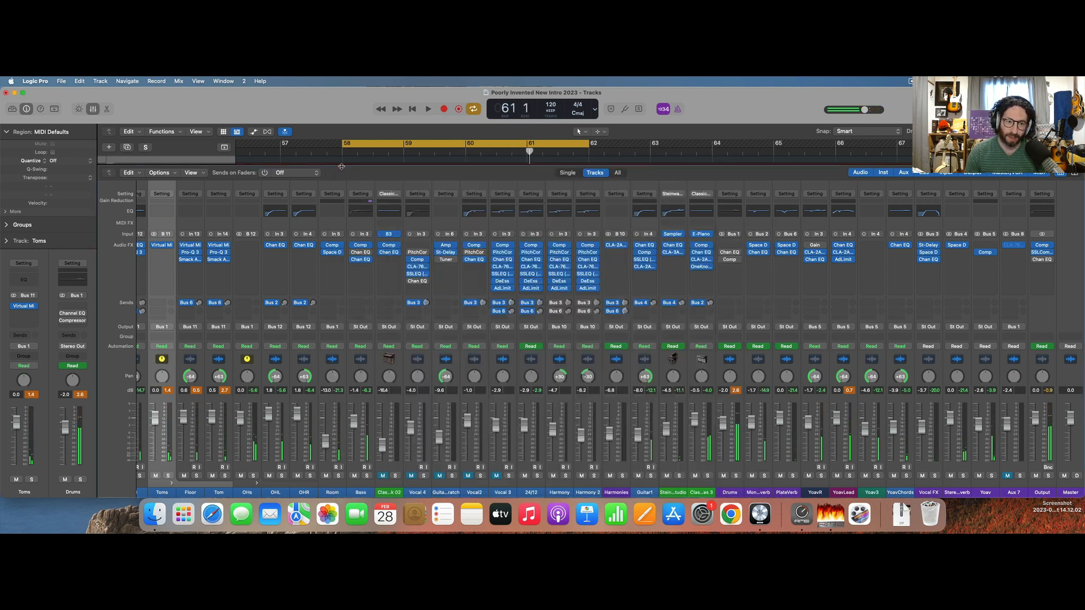
Remove the Compressor, SSLComp (s) and Channel EQ plug-ins from the Output channel.
left_click(1050, 246)
left_click(1048, 258)
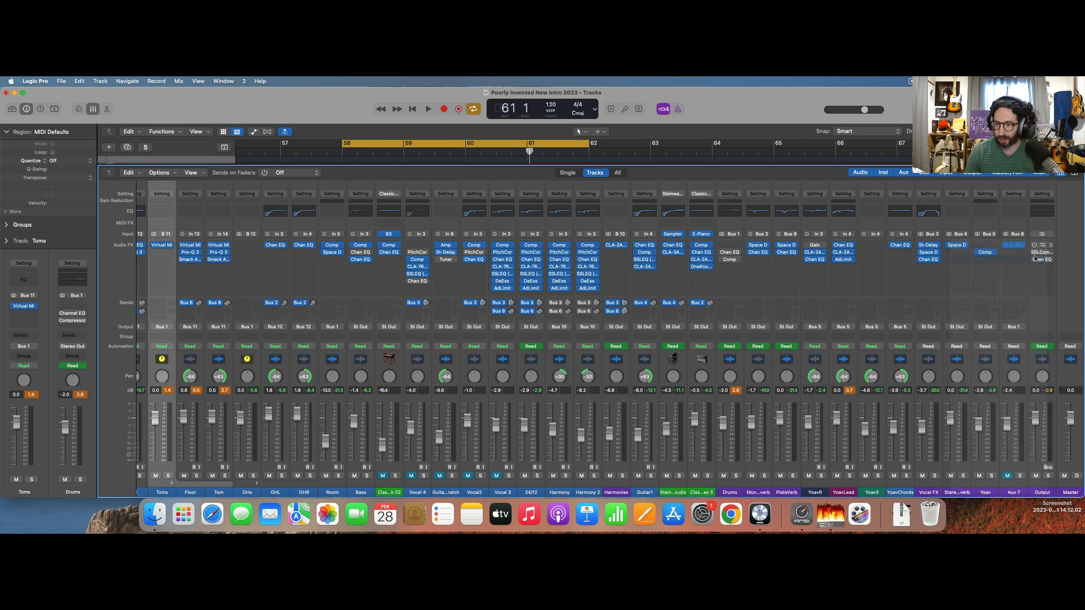
left_click(1051, 256)
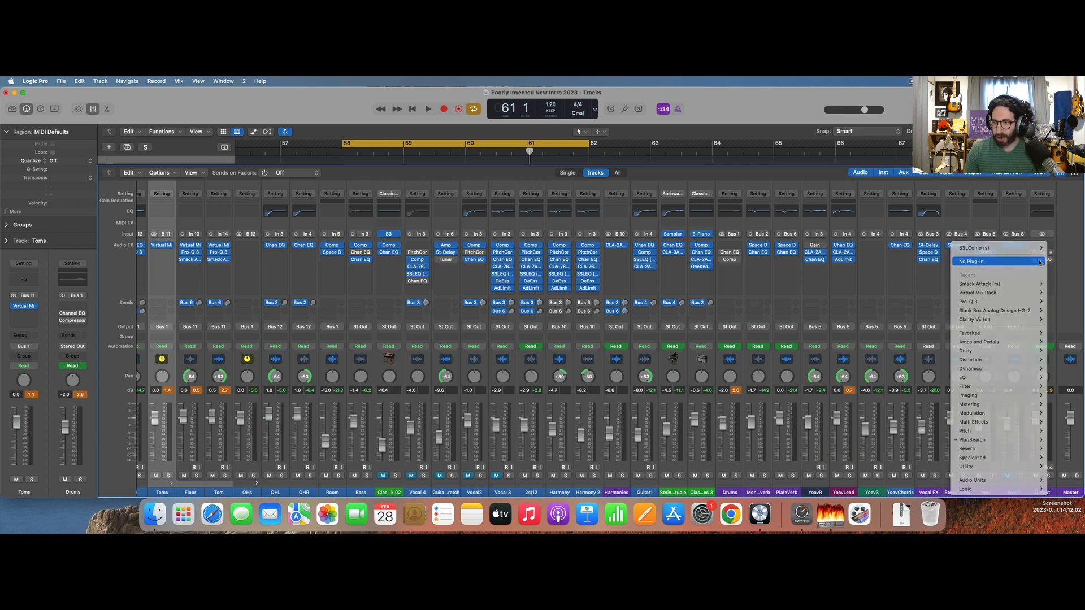
left_click(1052, 260)
left_click(1051, 260)
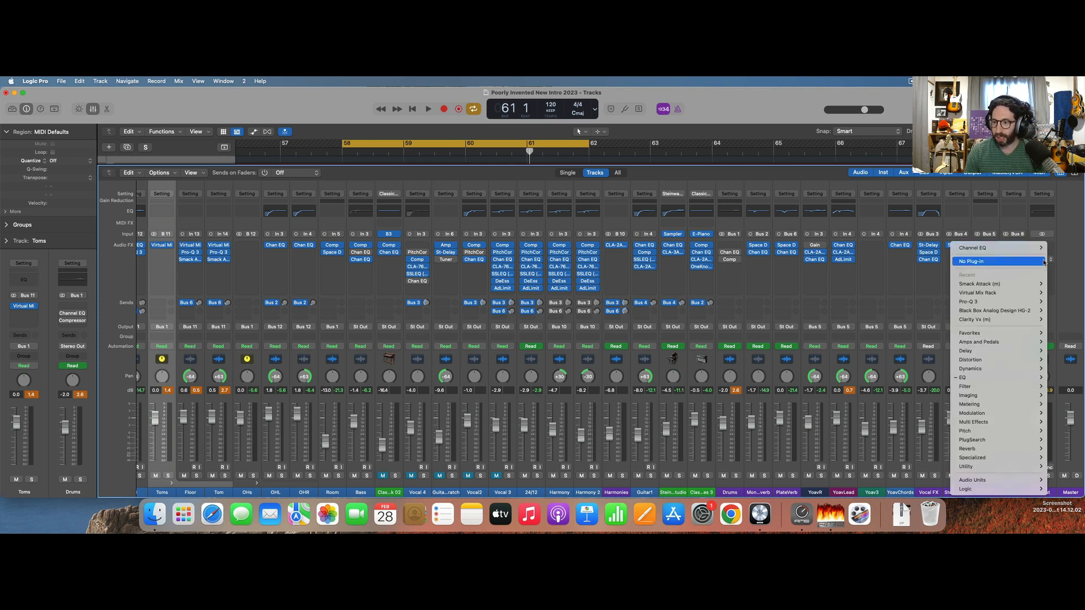
left_click(1017, 262)
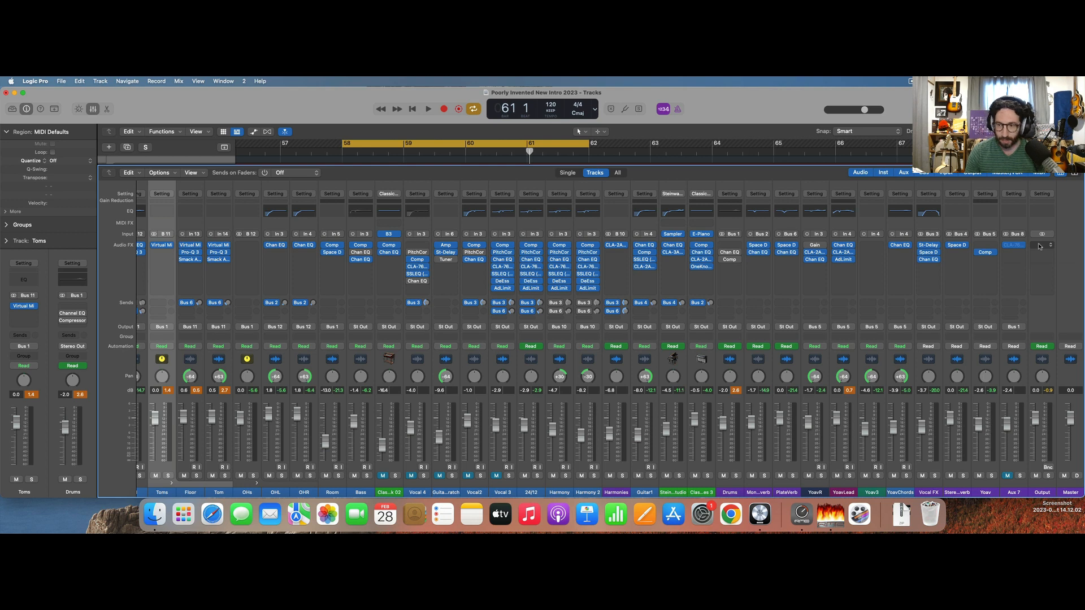
Search for "town", insert the bx_townhouse Buss Compressor on the Output, adjust its ratio with release on auto, and play the loop.
left_click(1039, 247)
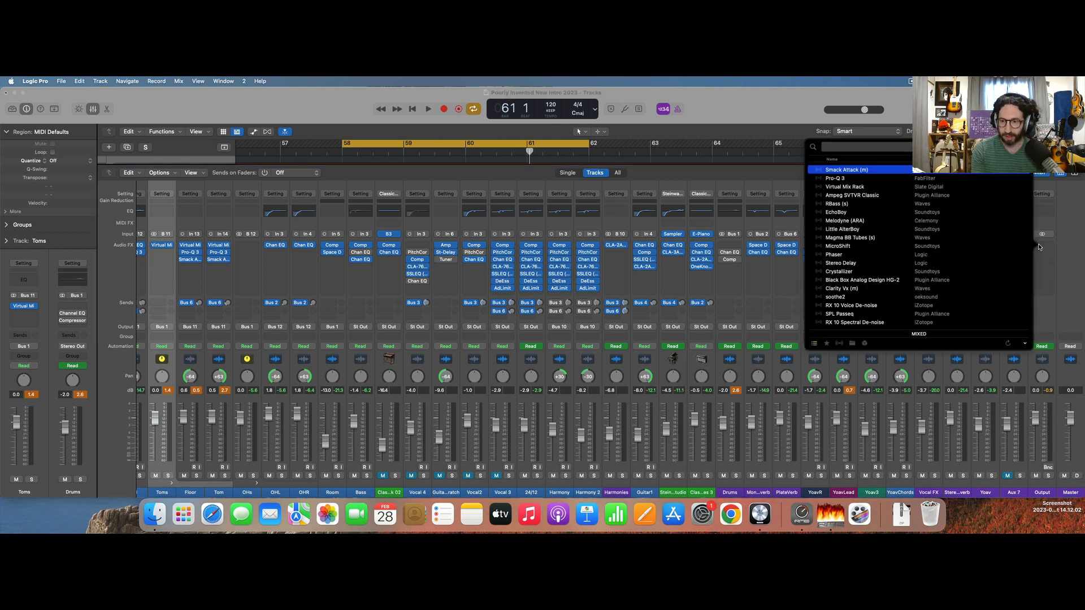
type("town")
key("Return")
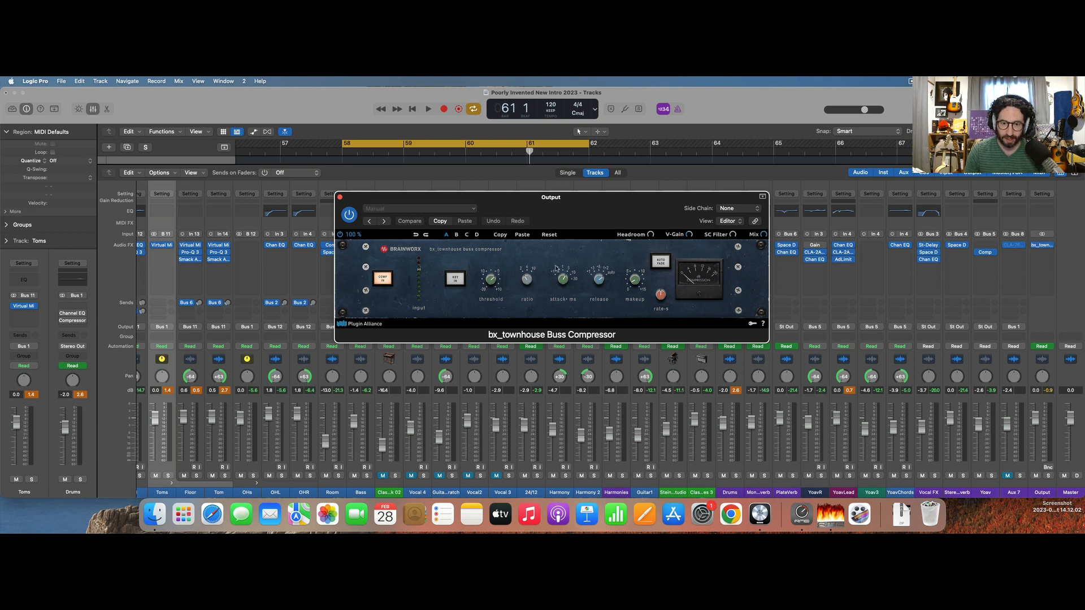
left_click_drag(528, 286, 527, 284)
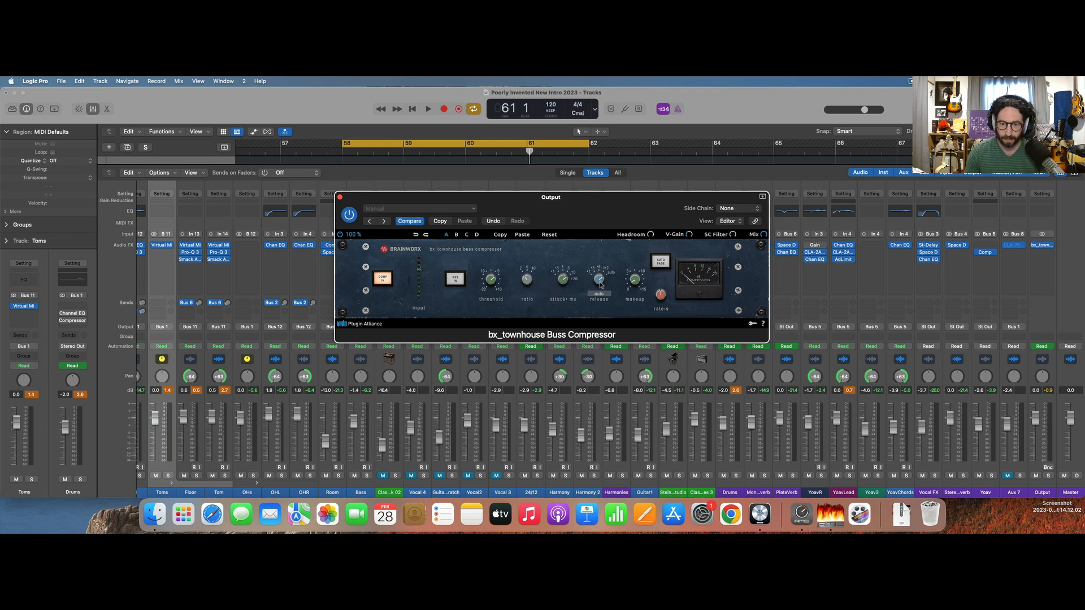
key("space")
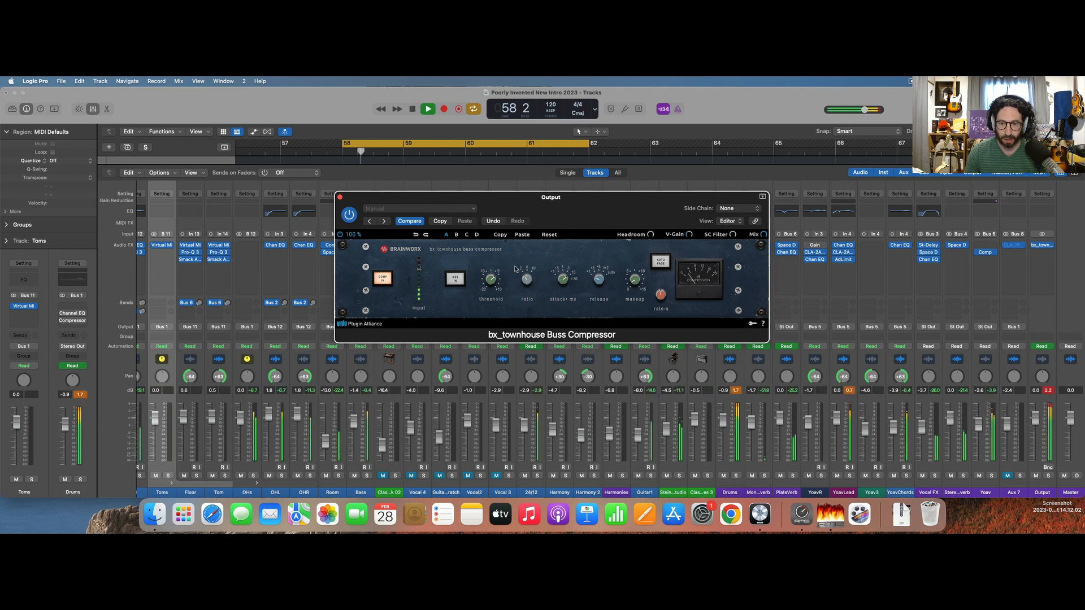
Insert the FabFilter Pro-L 2 limiter below the bx_townhouse Buss Compressor on the Output channel, and close both plug-in windows.
left_click(1043, 257)
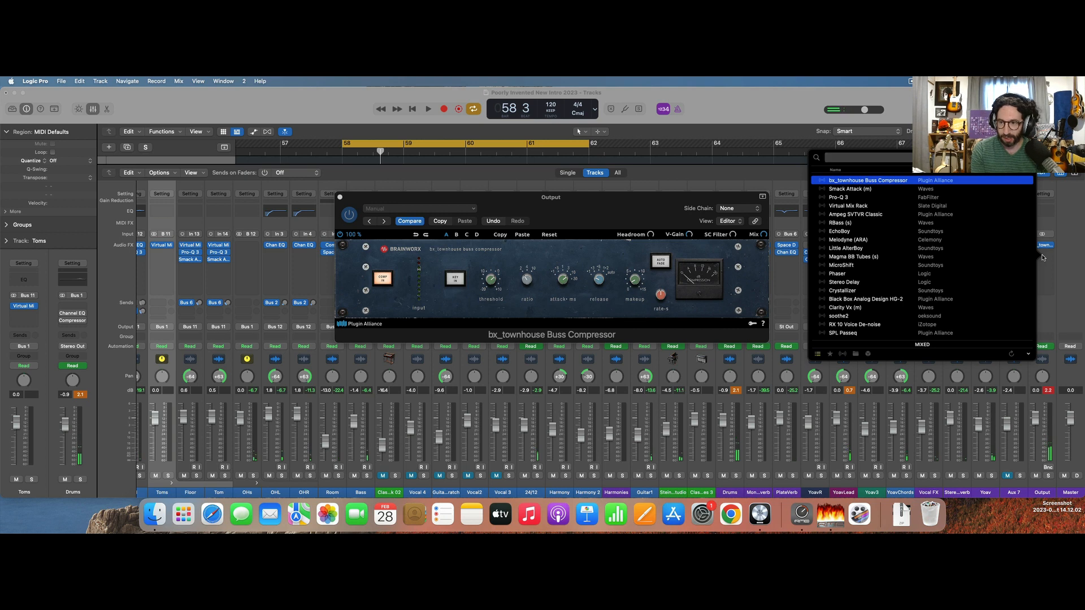
type("pro l")
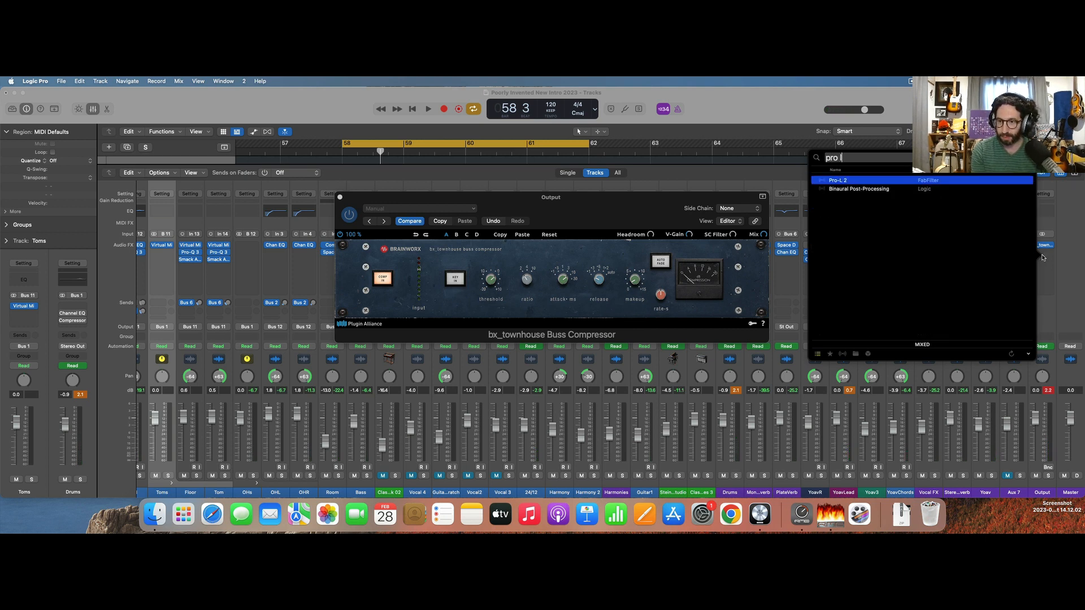
key("Return")
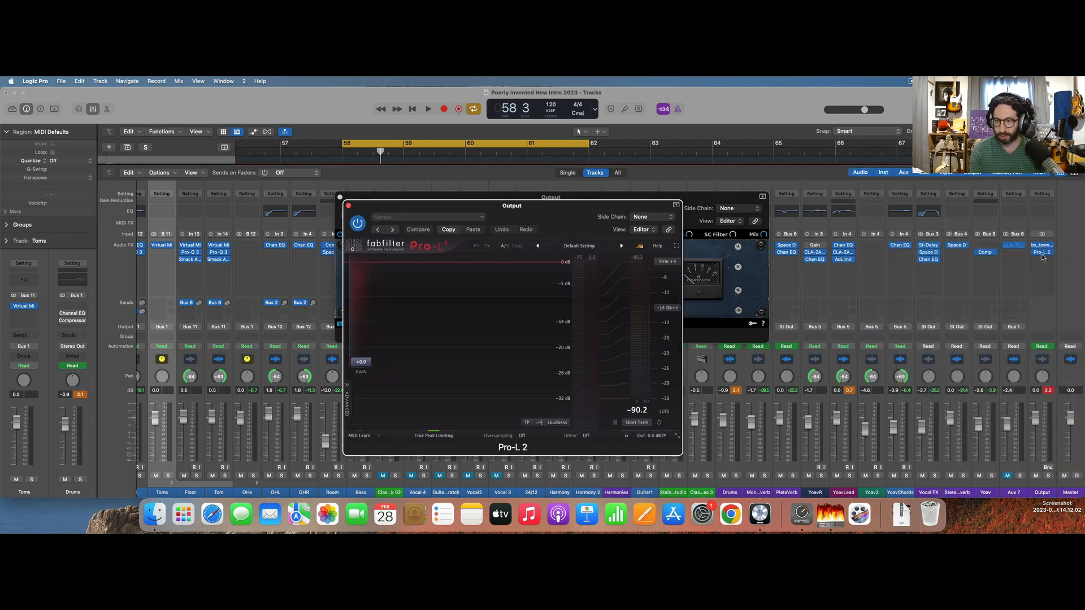
left_click(348, 206)
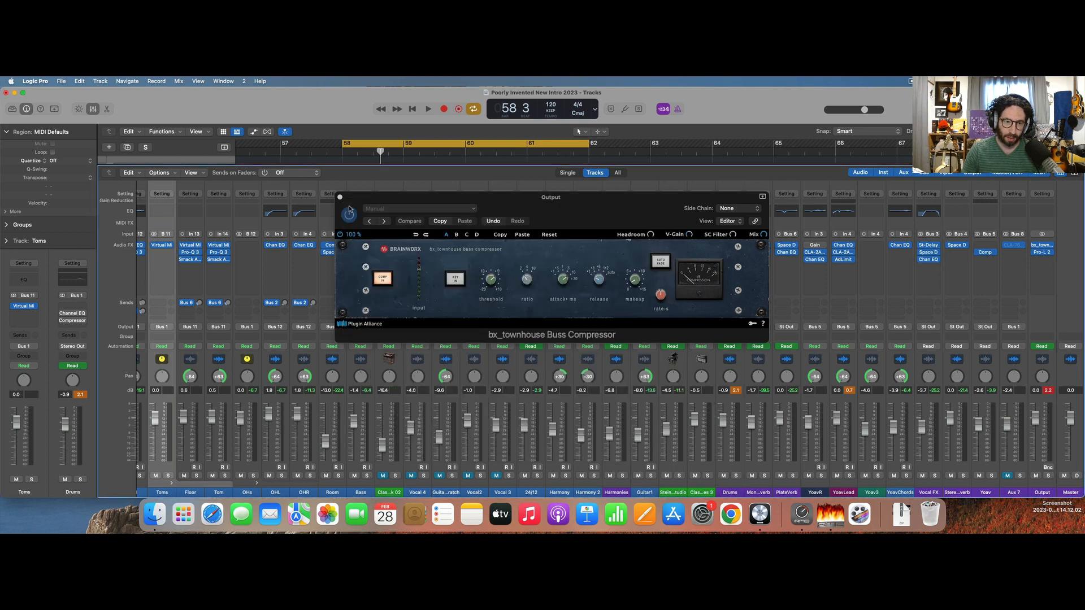
left_click(339, 197)
scroll(260, 413, "left", 5)
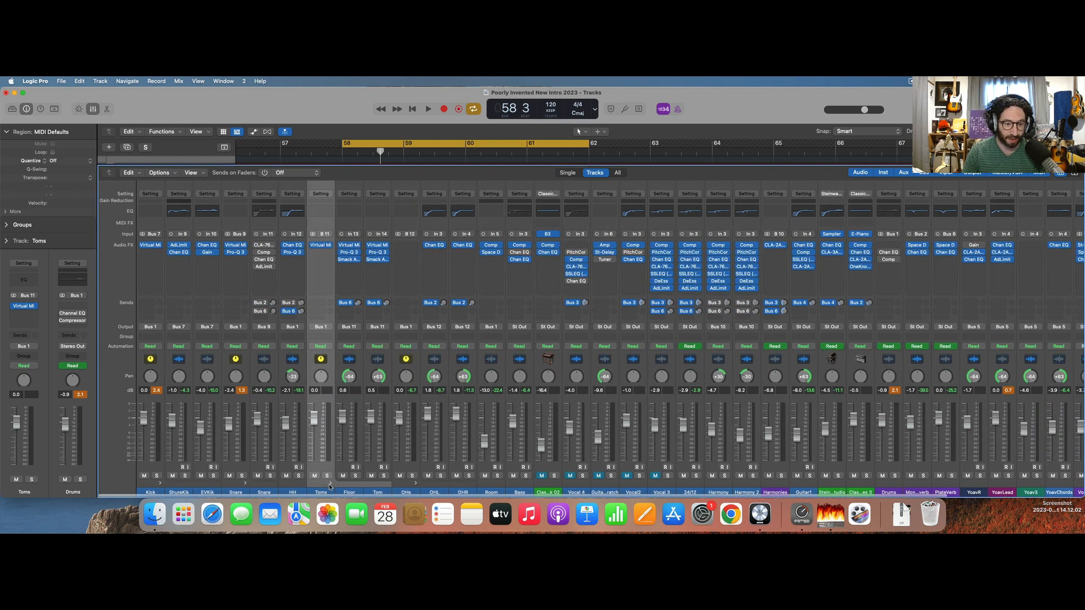
scroll(1069, 250, "right", 4)
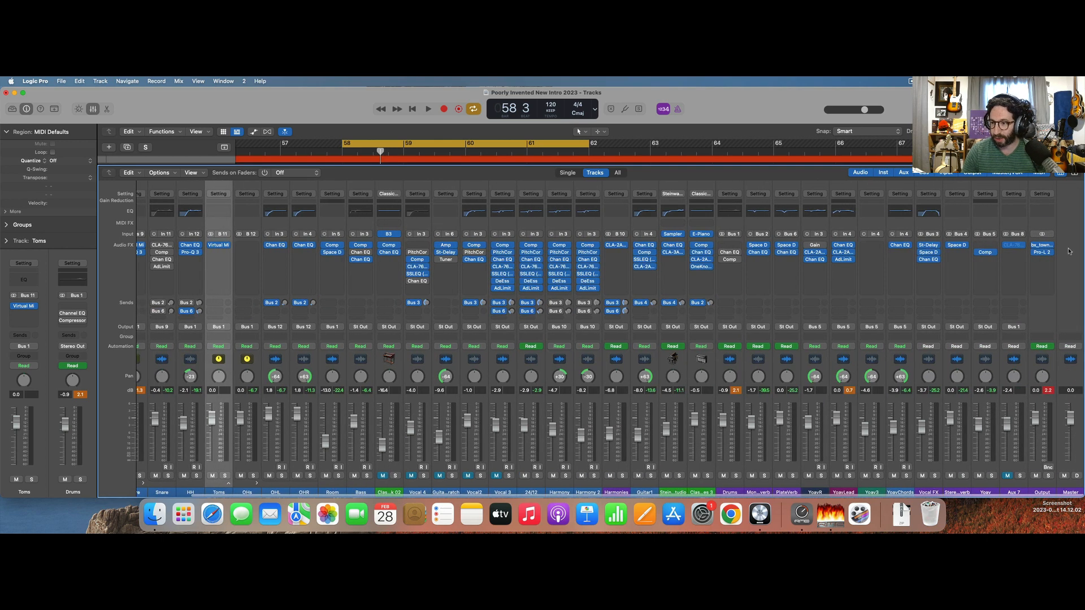
Open the Output's Pro-L 2, quit and relaunch Logic Pro, reopen the recent project Poorly Invented New Intro 2023, and close the plug-in windows.
left_click(1043, 254)
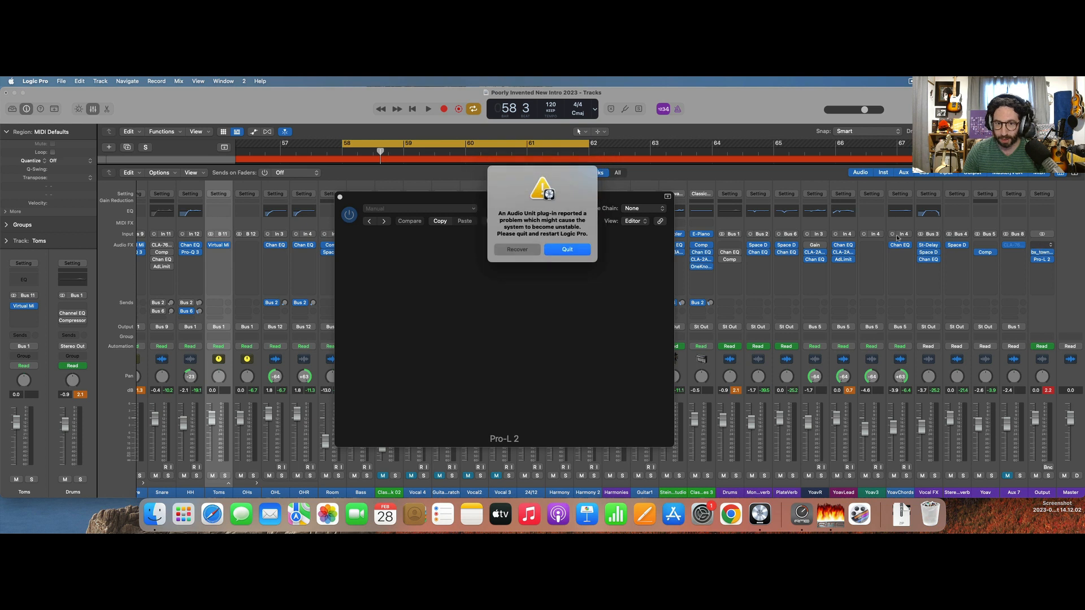
left_click(561, 252)
left_click(556, 250)
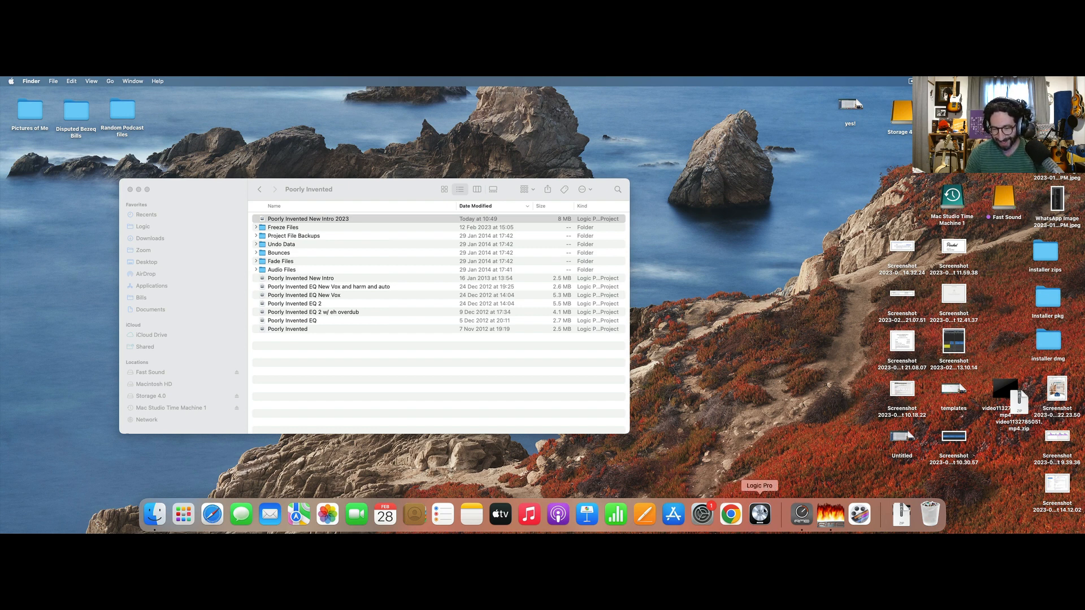
left_click(760, 511)
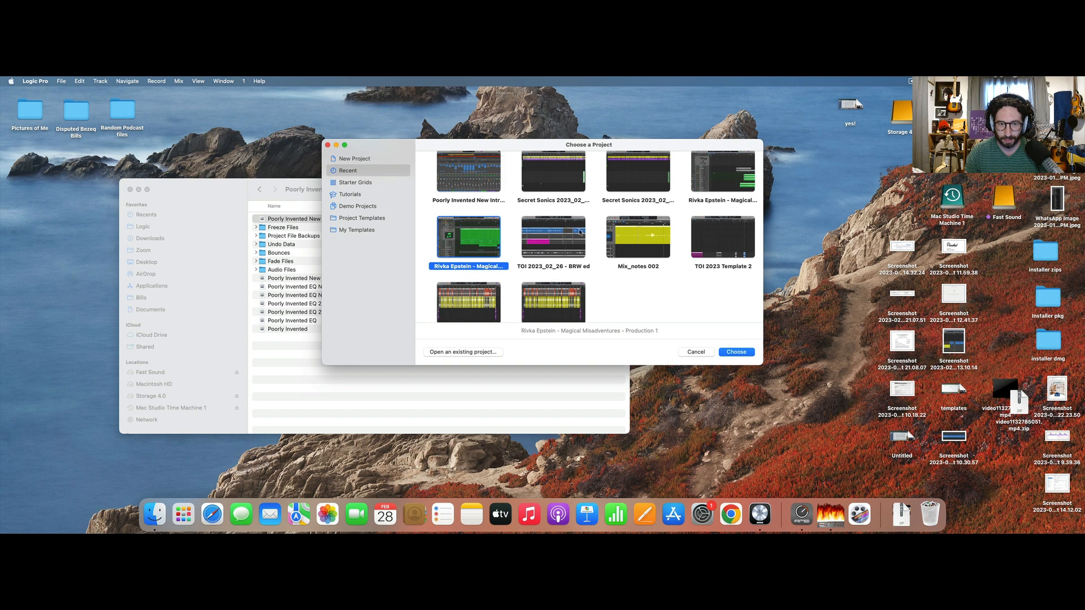
left_click(464, 183)
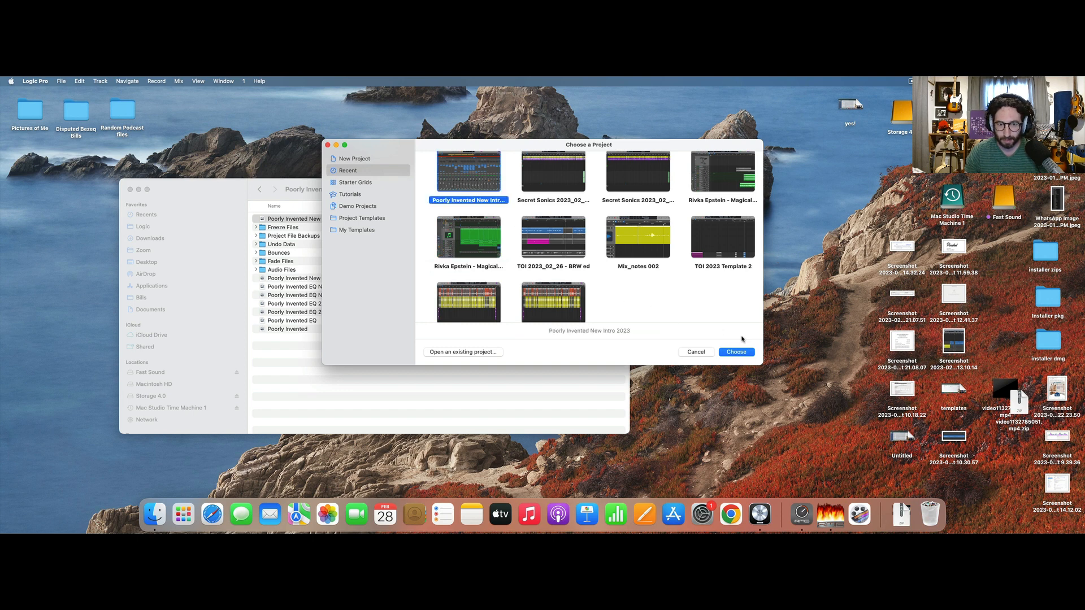
left_click(741, 353)
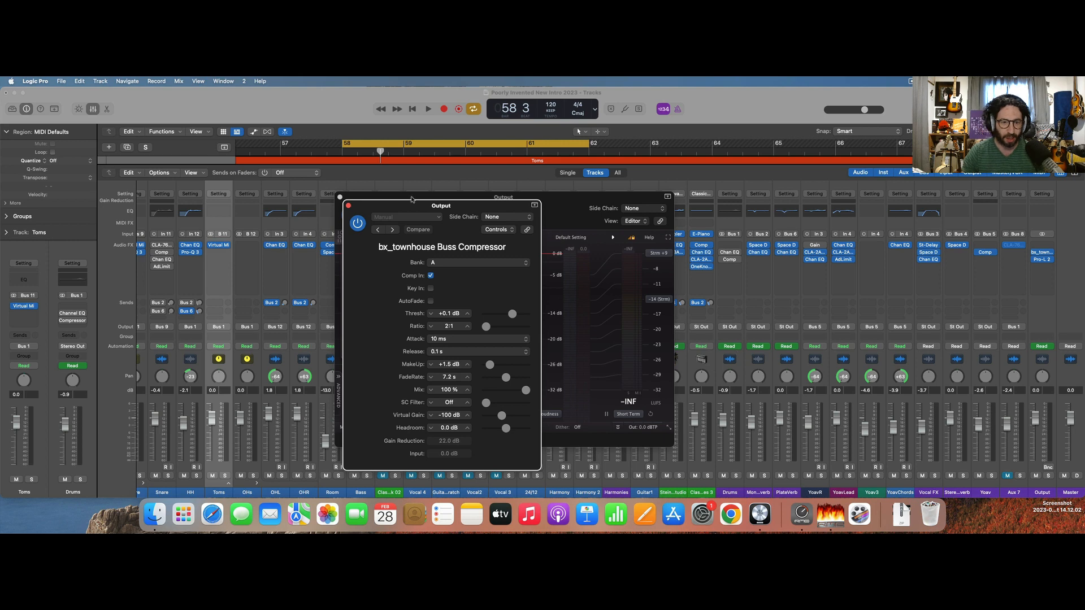
left_click(340, 198)
left_click(340, 197)
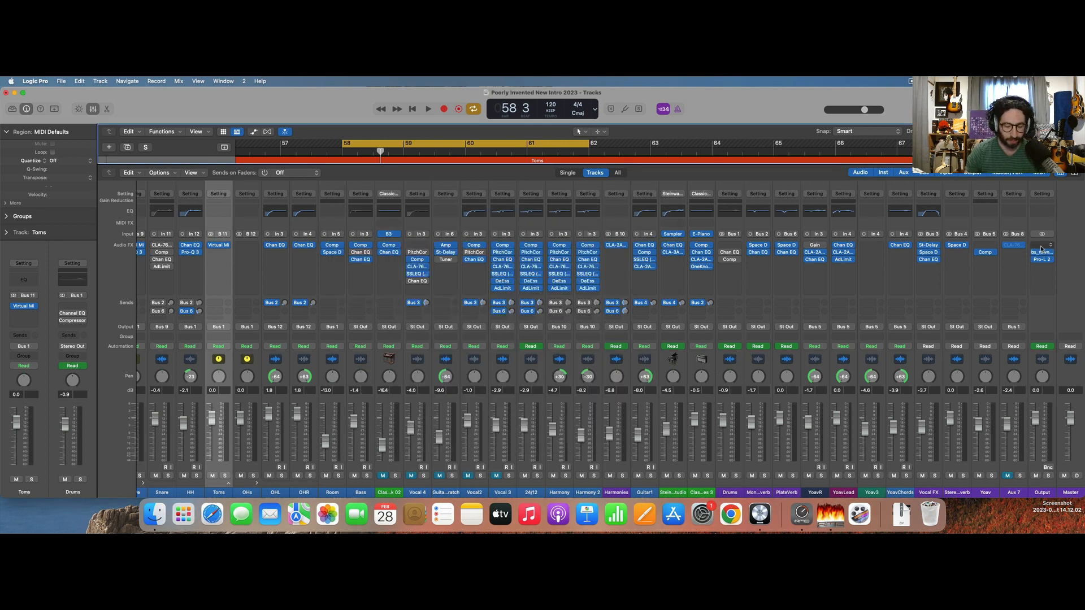
Insert a Gain plug-in before the bx_townhouse Buss Compressor on the Output, set it to -5.3 dB, and play the loop briefly.
key("super+f")
type("gain")
key("Return")
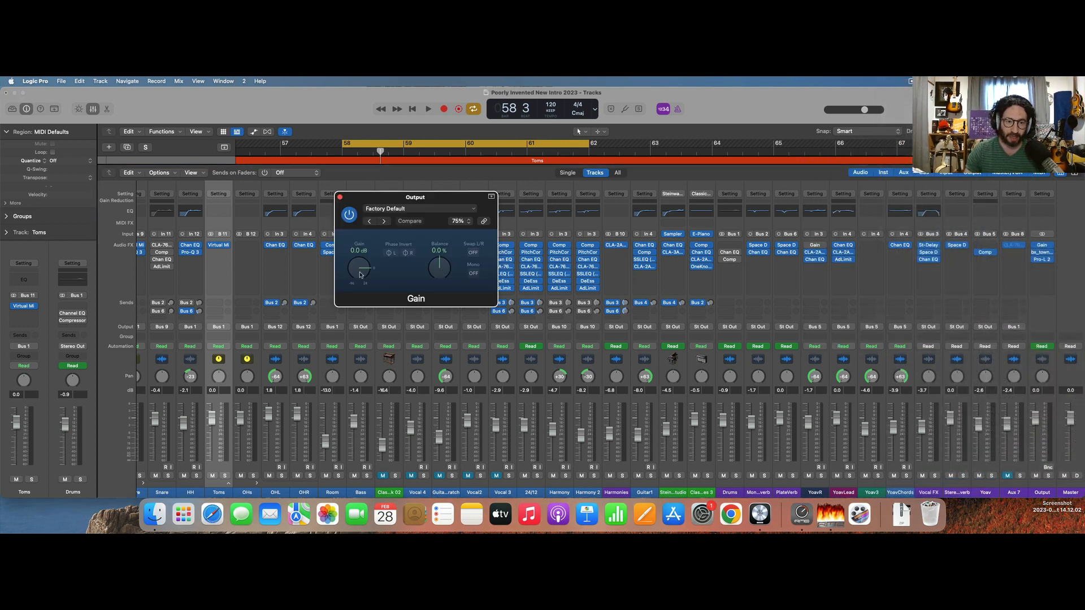
left_click_drag(361, 274, 360, 277)
key("space")
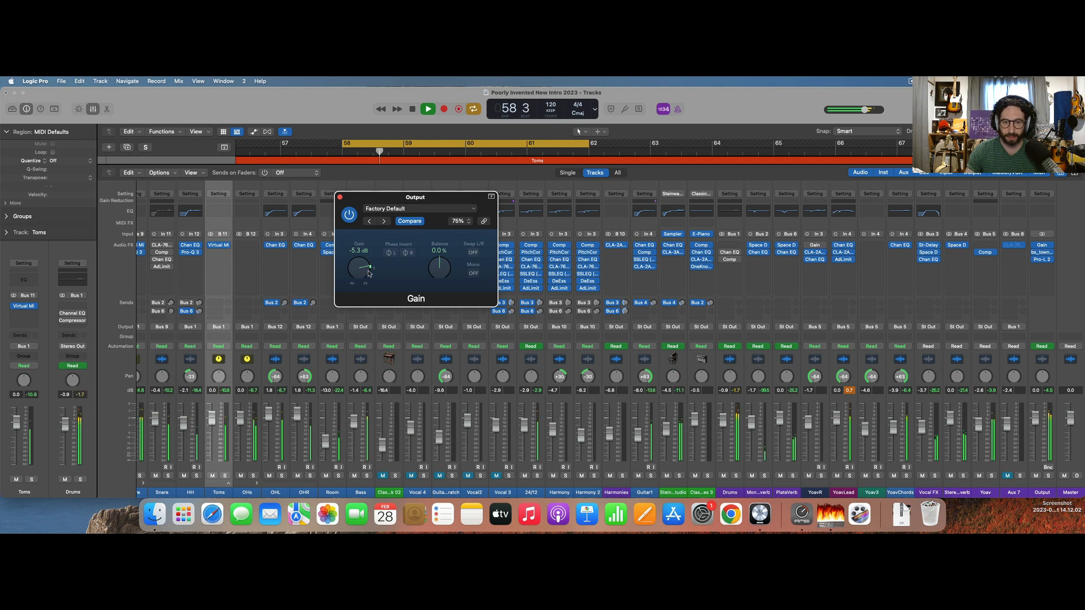
key("space")
Show the Output's bx_townhouse Buss Compressor in Editor view and fine-tune its threshold while the loop plays.
left_click(1041, 253)
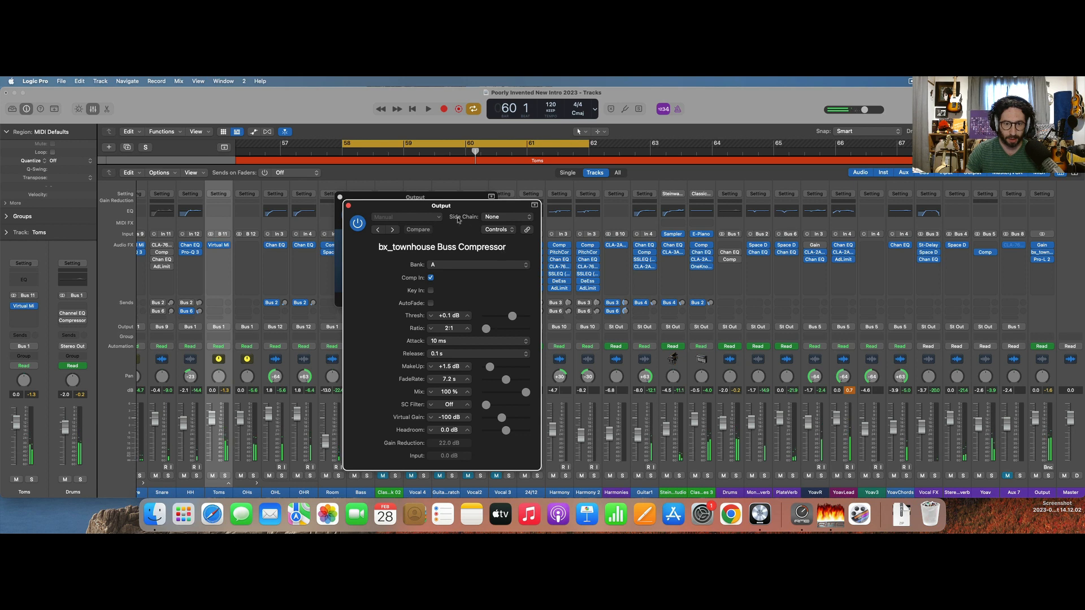
left_click(495, 229)
left_click(497, 239)
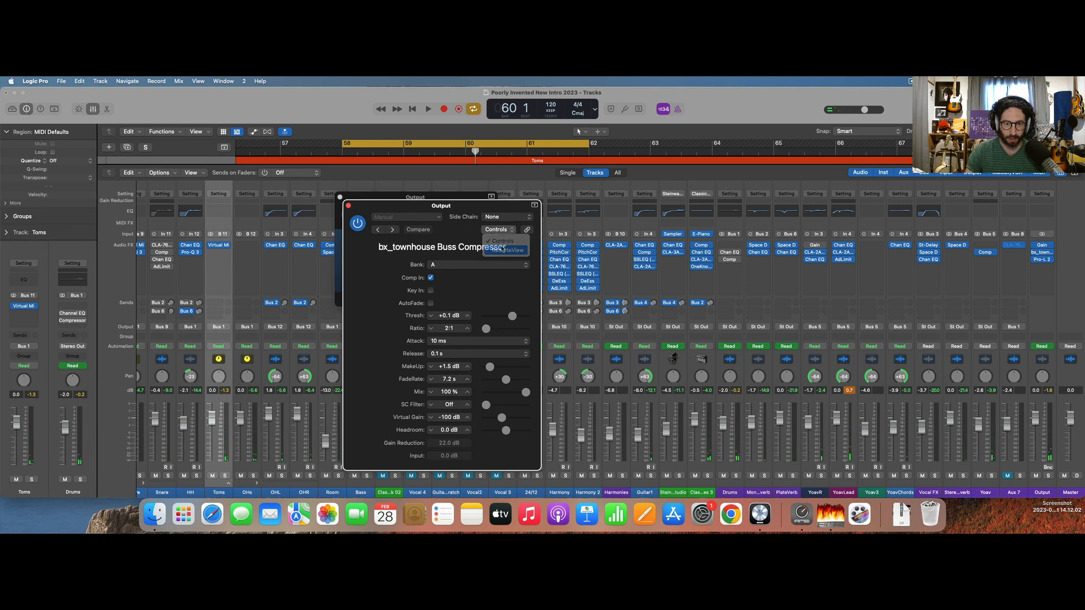
key("space")
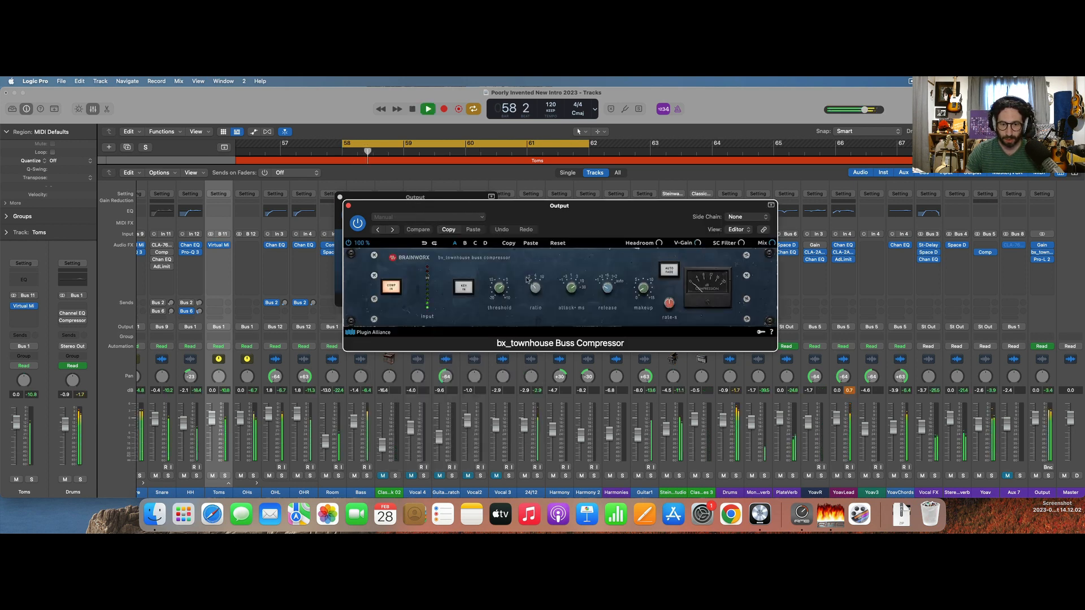
left_click_drag(499, 288, 497, 300)
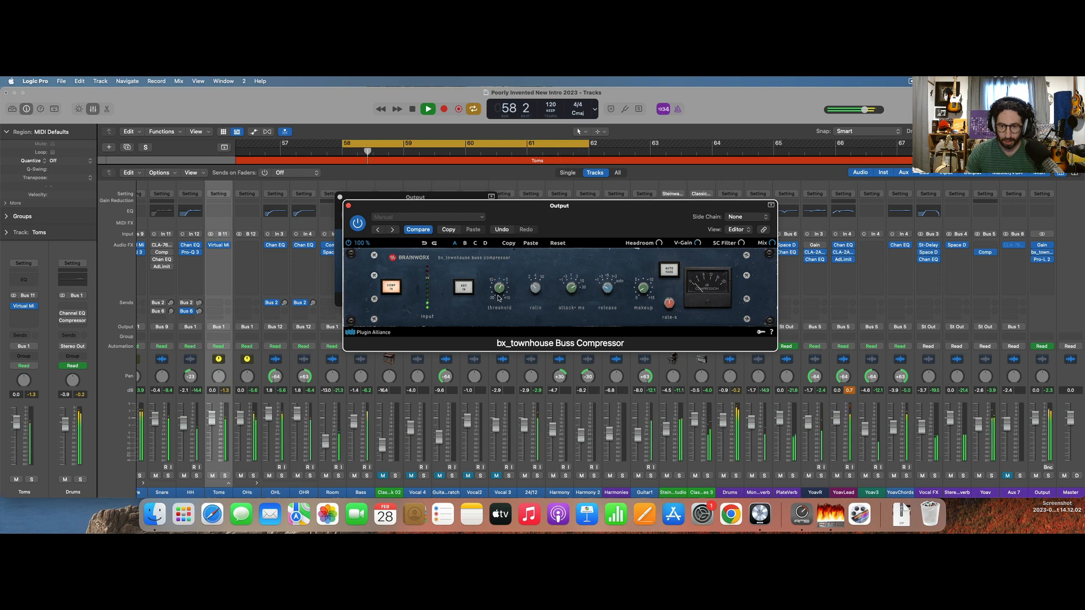
mouse_move(497, 295)
left_mouse_down()
mouse_move(503, 270)
mouse_move(500, 295)
left_mouse_up()
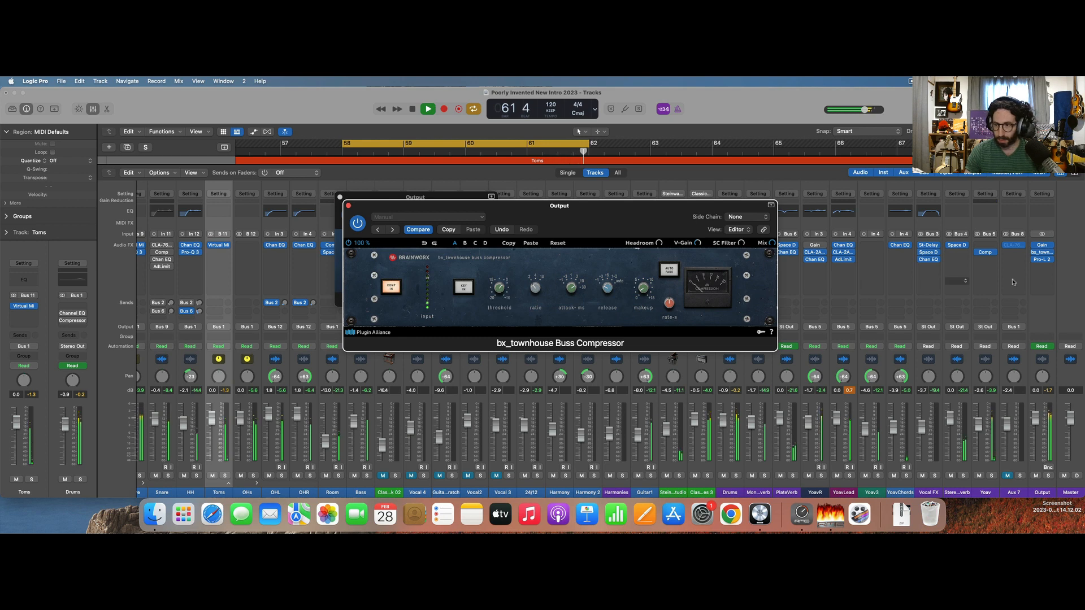
Raise the gain of the Output's Pro-L 2 to +2.5 dB during playback, stop the loop, and close the open plug-in windows.
left_click(1041, 260)
mouse_move(352, 354)
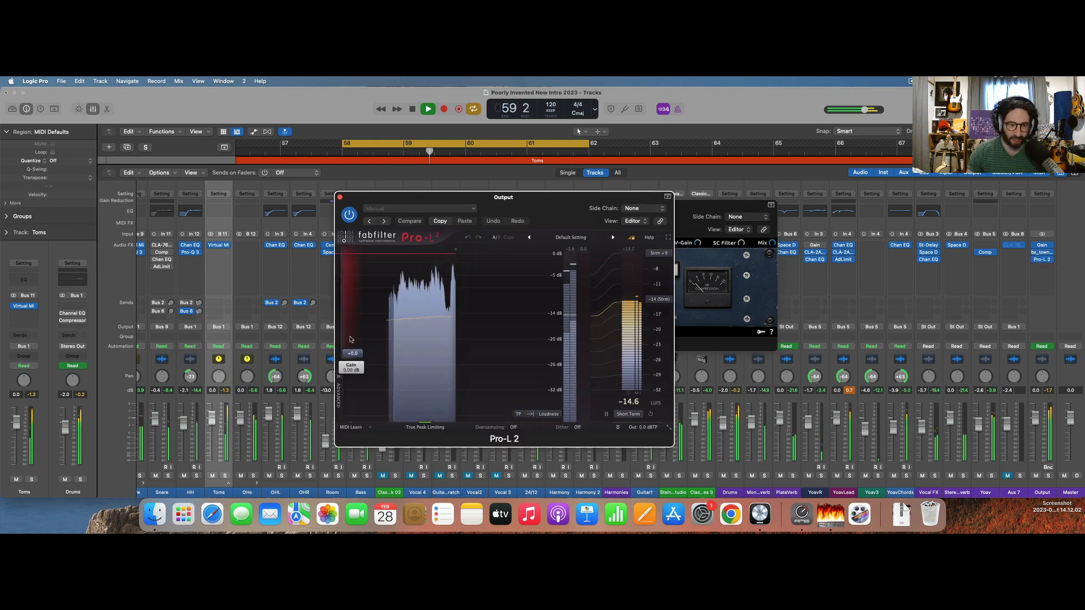
left_click_drag(351, 354, 352, 345)
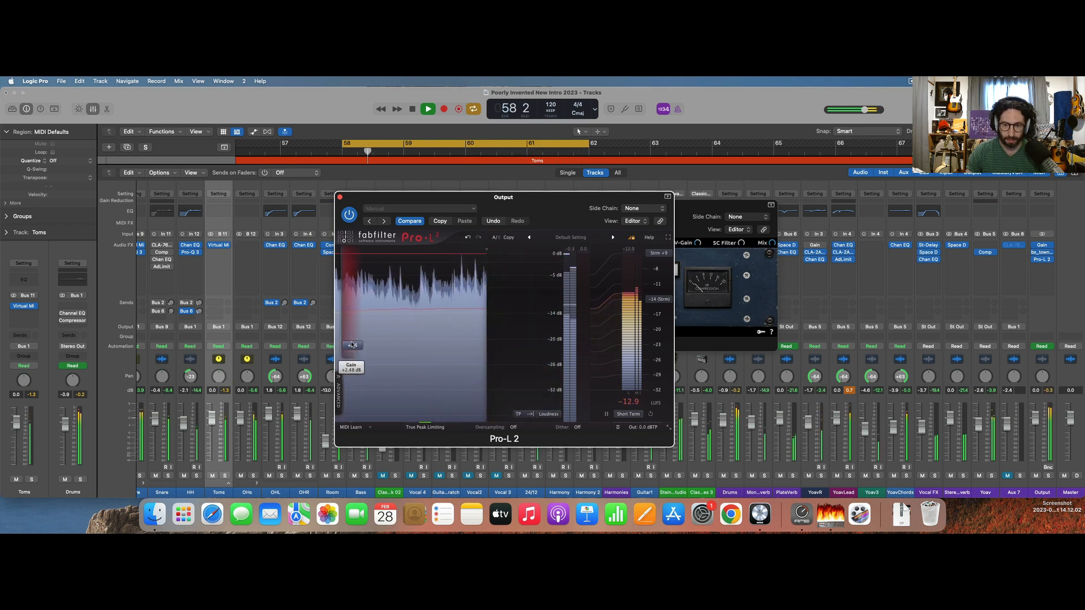
key("space")
left_click(339, 197)
left_click(340, 197)
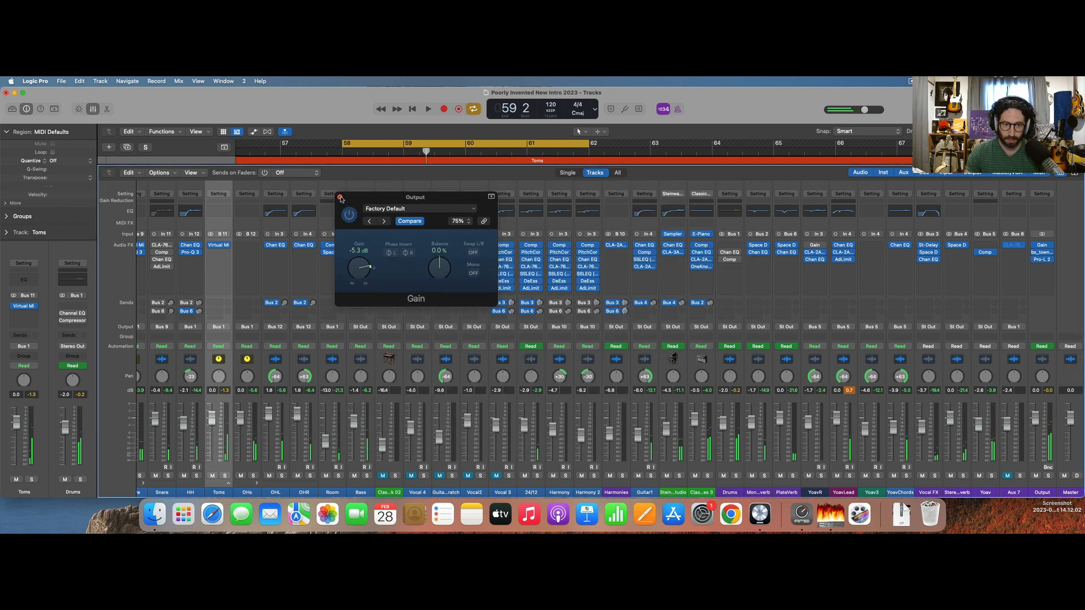
left_click(339, 198)
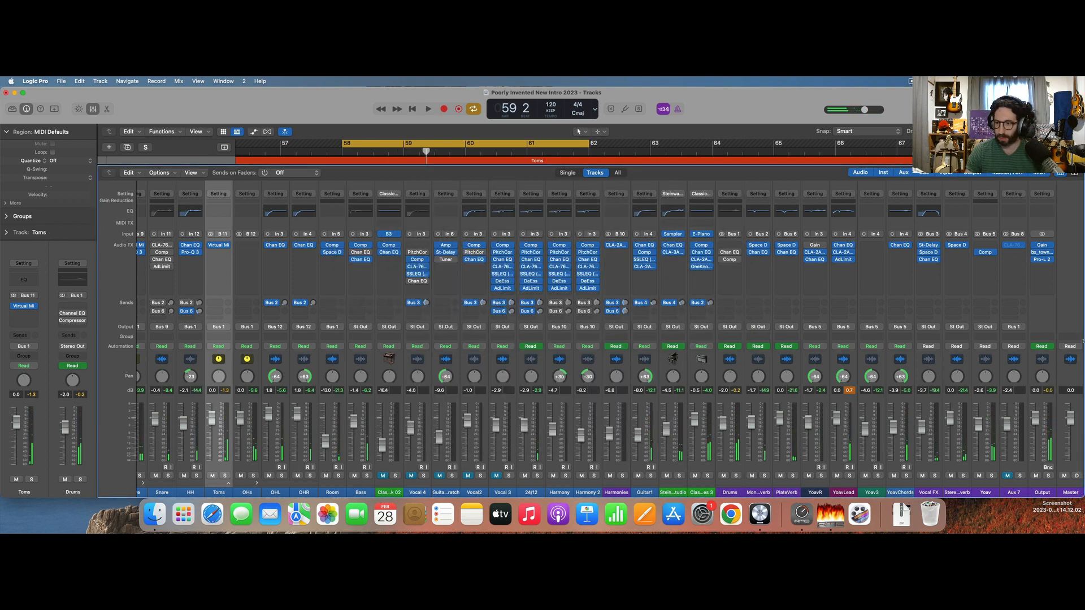
Insert the SPL Passeq equalizer between the bx_townhouse Buss Compressor and Pro-L 2 on the Output, and adjust a band on channel 1.
left_click(1044, 268)
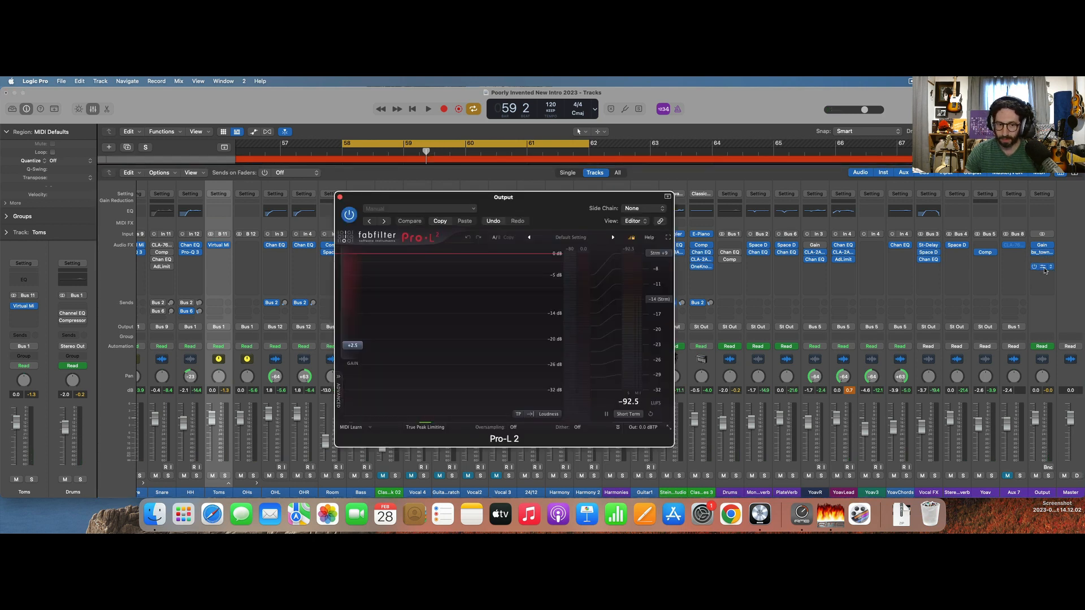
left_click(1044, 266)
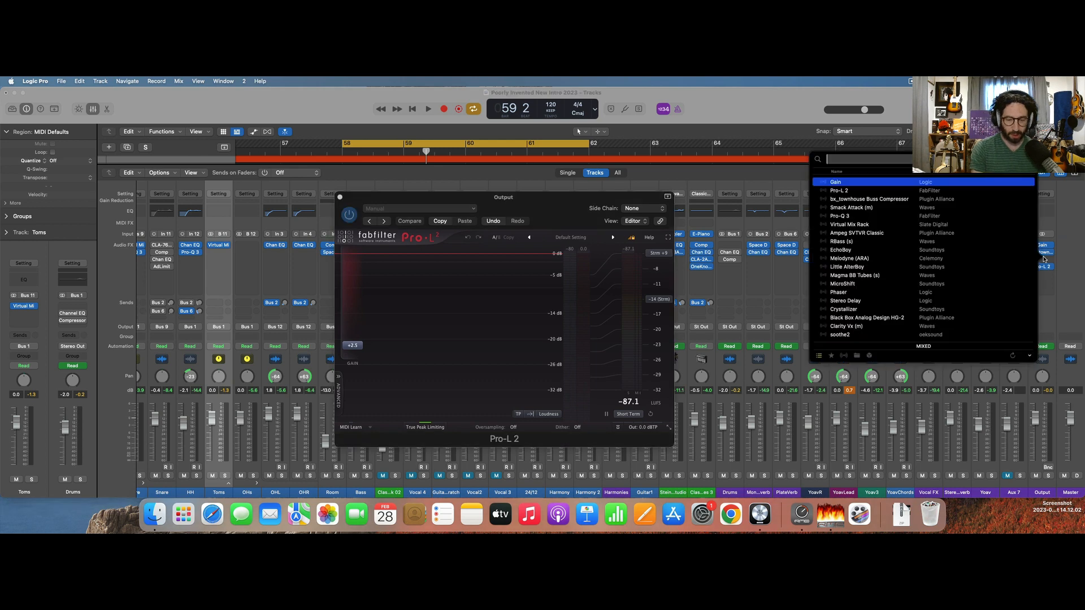
type("limit")
key("Return")
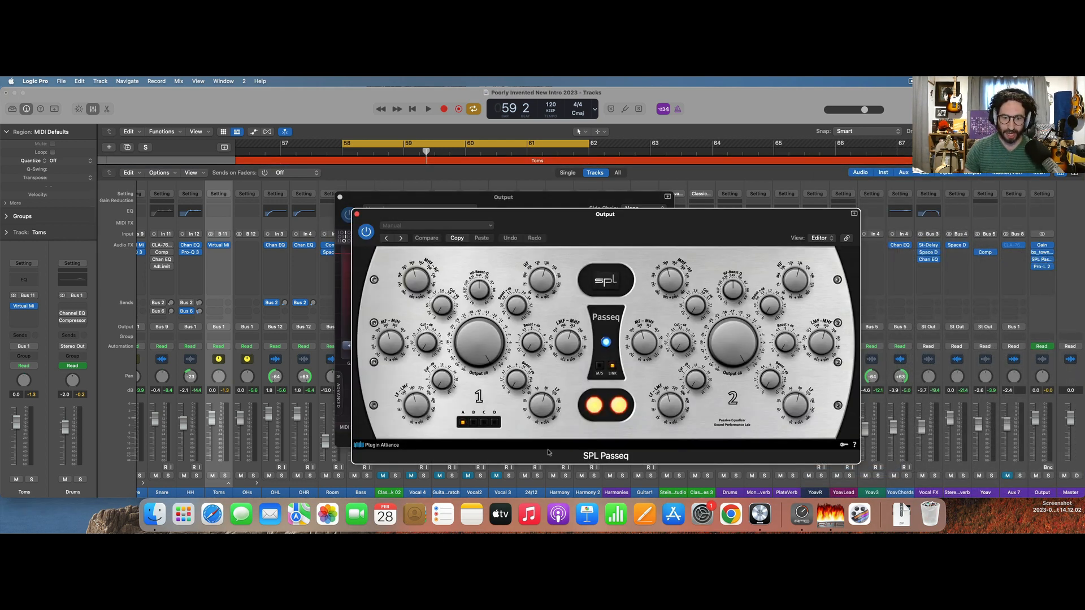
left_click_drag(550, 404, 541, 419)
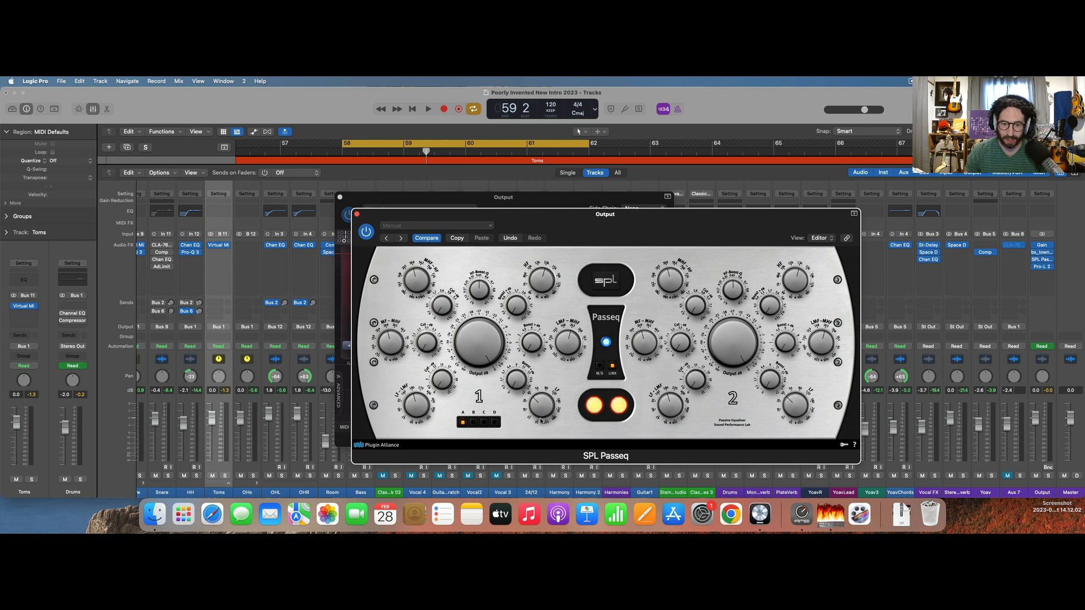
Audition the loop through the Output's new chain, close SPL Passeq and Pro-L 2, and stop playback.
key("space")
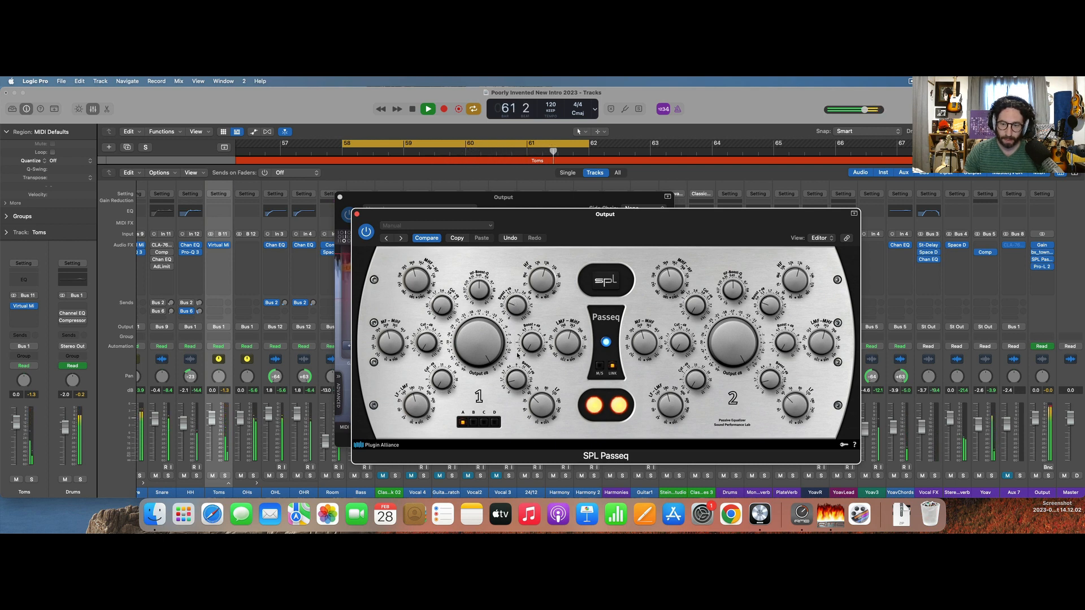
left_click(357, 214)
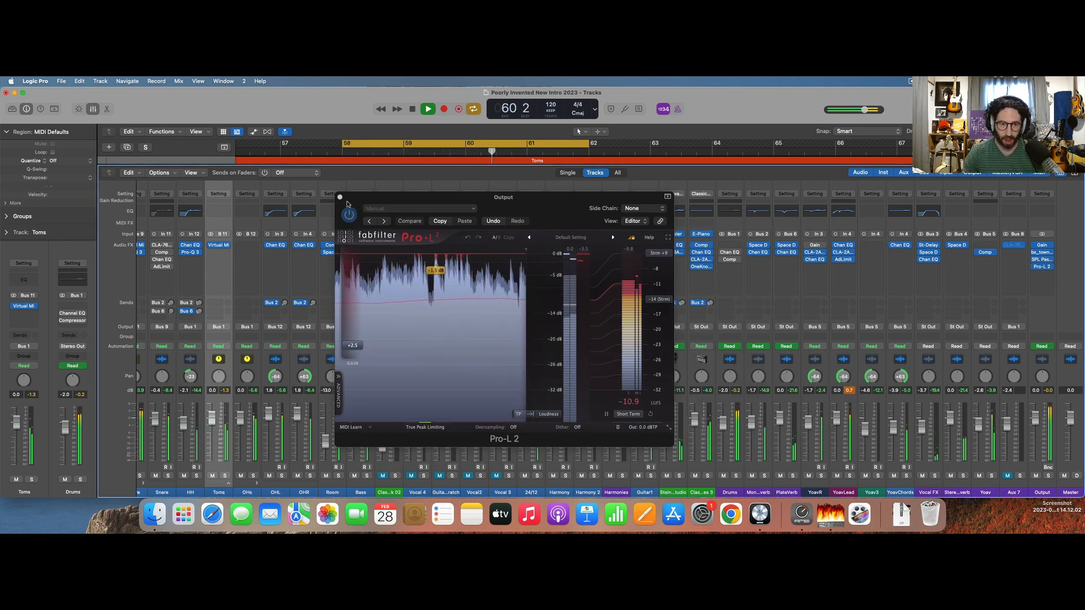
left_click(340, 197)
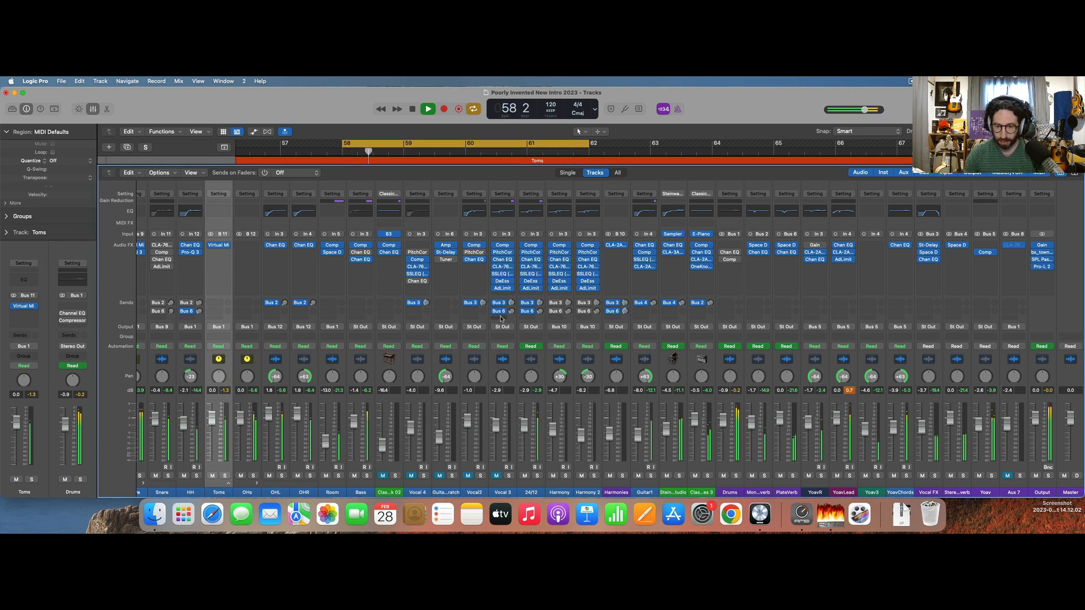
key("space")
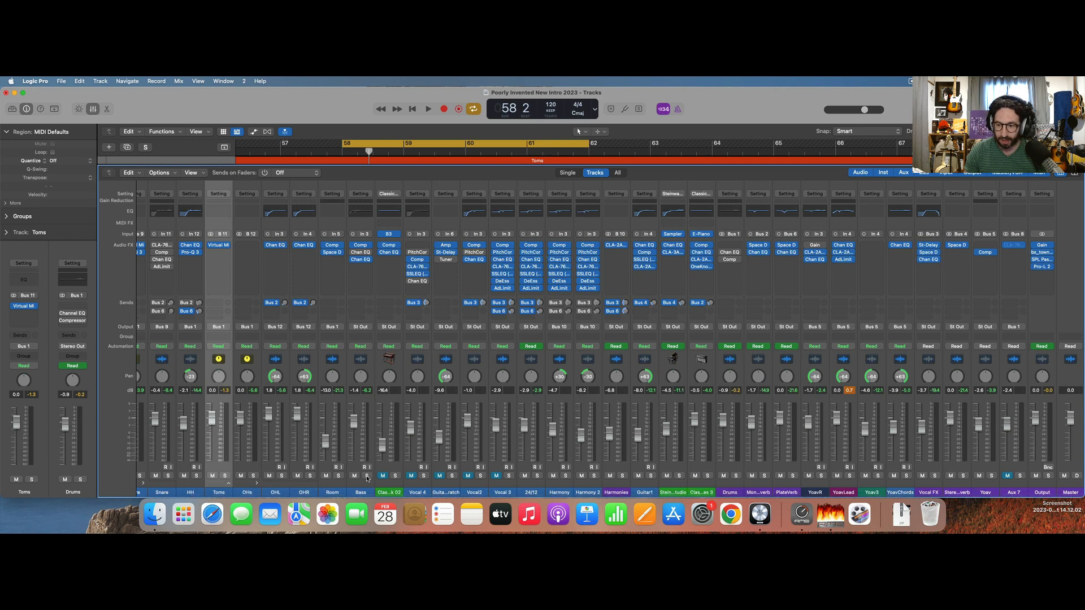
Turn off the cycle range, solo the Drums channel, and listen to it on its own.
left_click(452, 138)
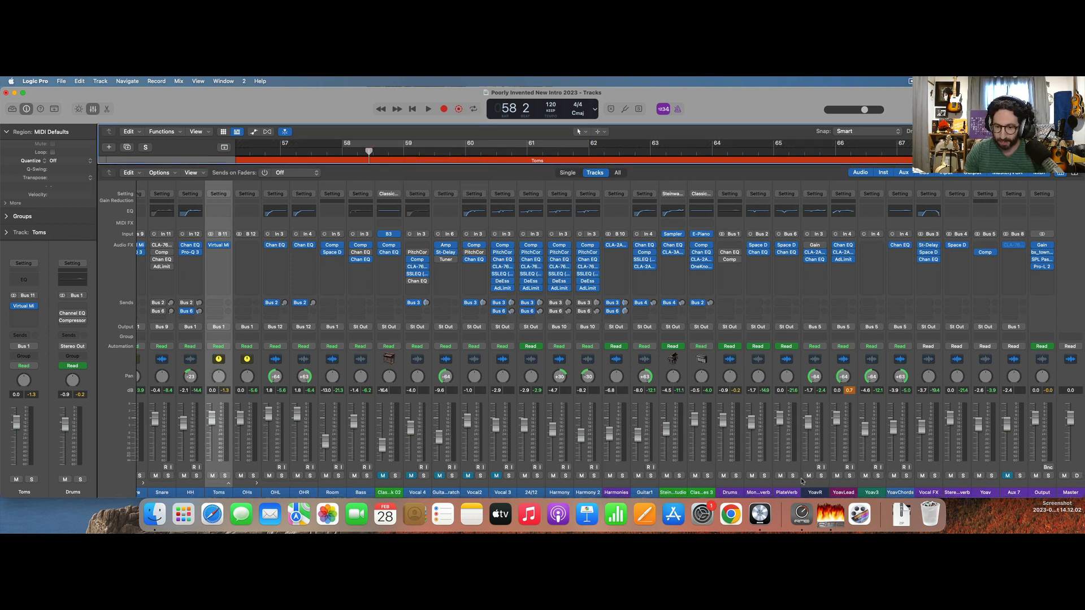
left_click(736, 476)
key("space")
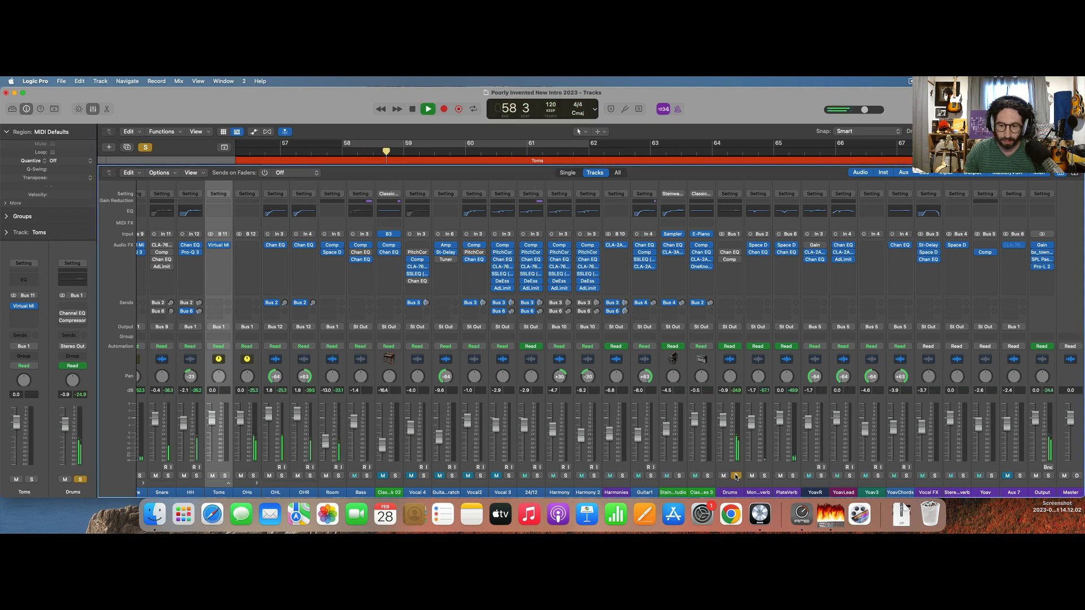
key("space")
Remove the Channel EQ and the Compressor from the Drums channel.
left_click(733, 256)
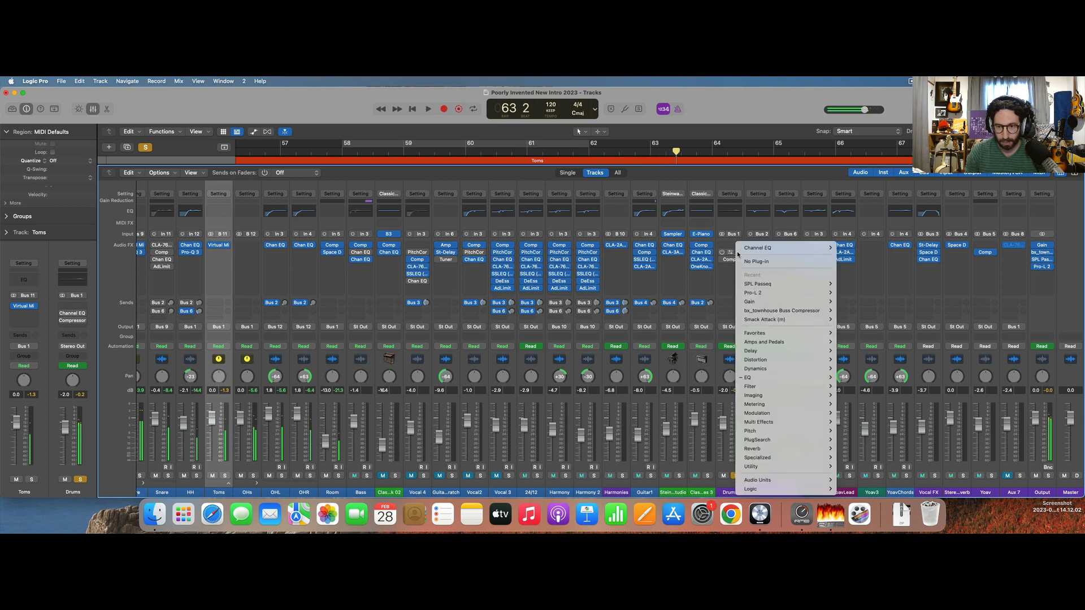
left_click(756, 263)
left_click(734, 260)
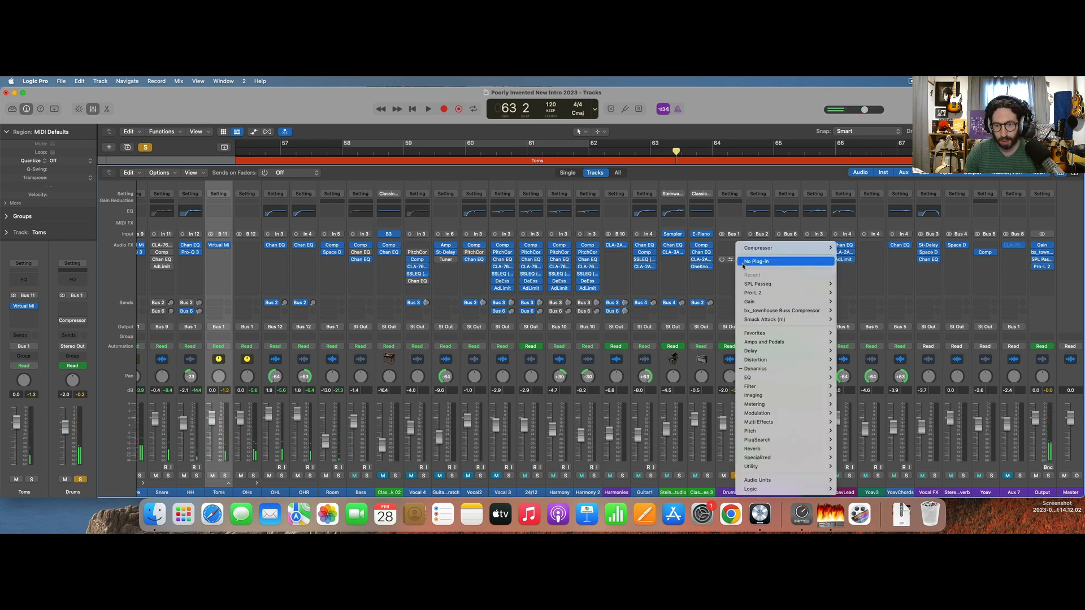
left_click(746, 263)
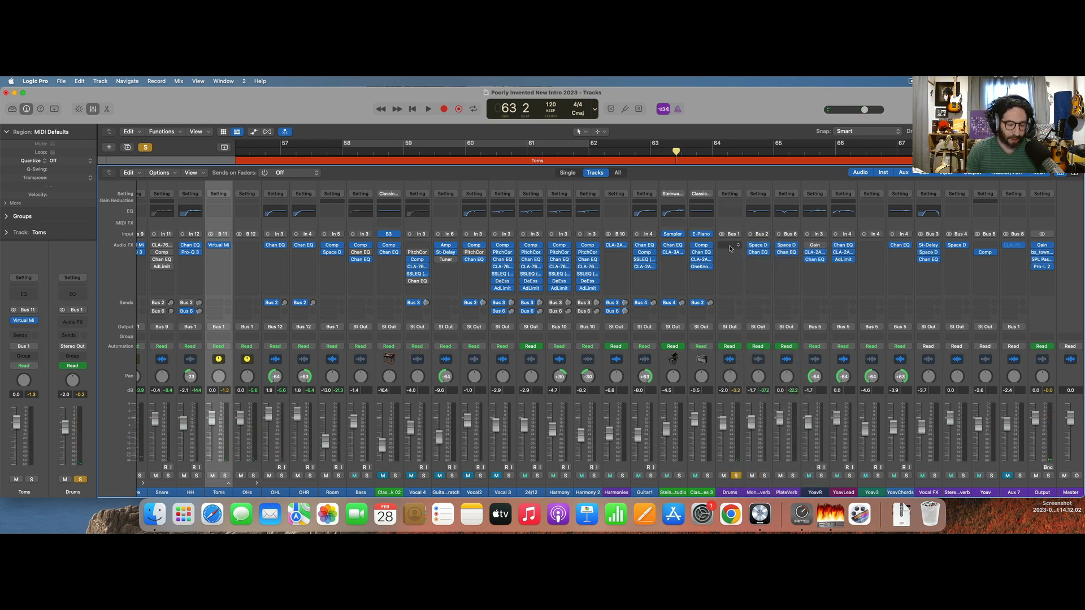
Insert Slate Digital's Virtual Mix Rack on the Drums channel and clear its default modules.
left_click(729, 249)
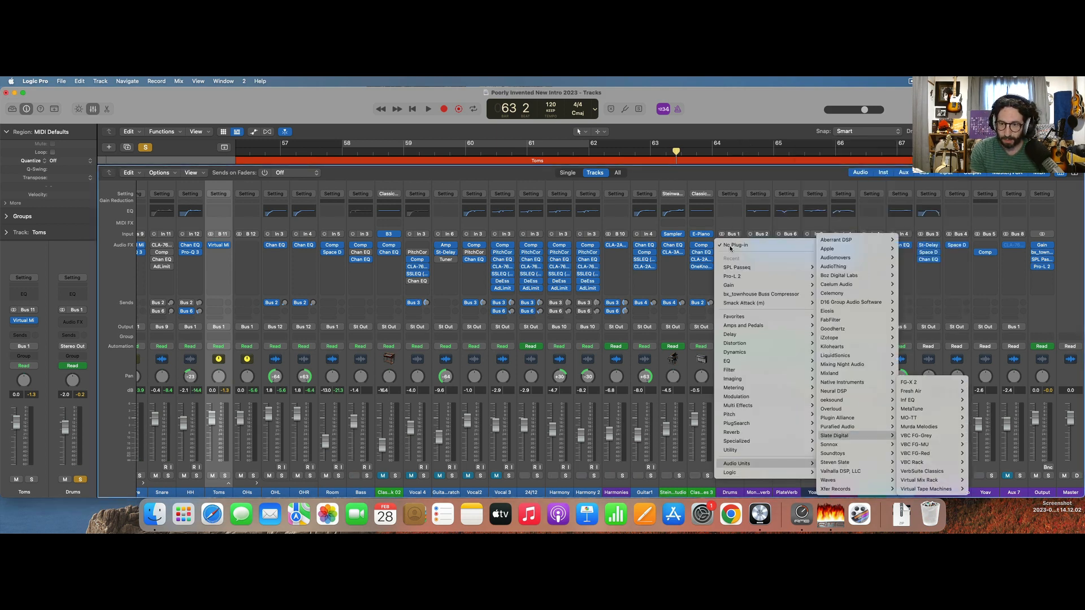
left_click(919, 481)
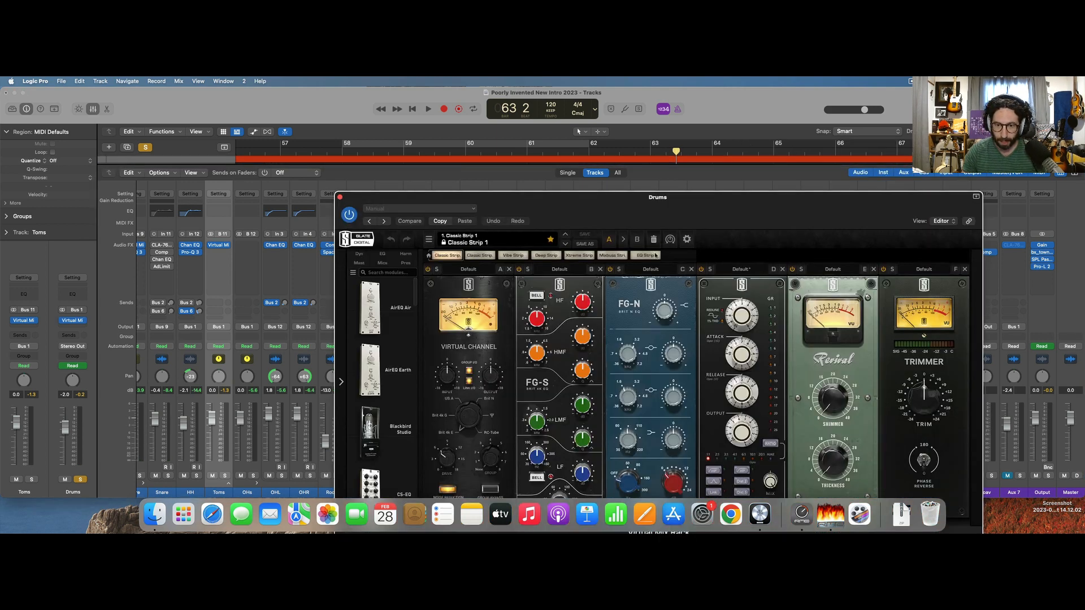
left_click(654, 239)
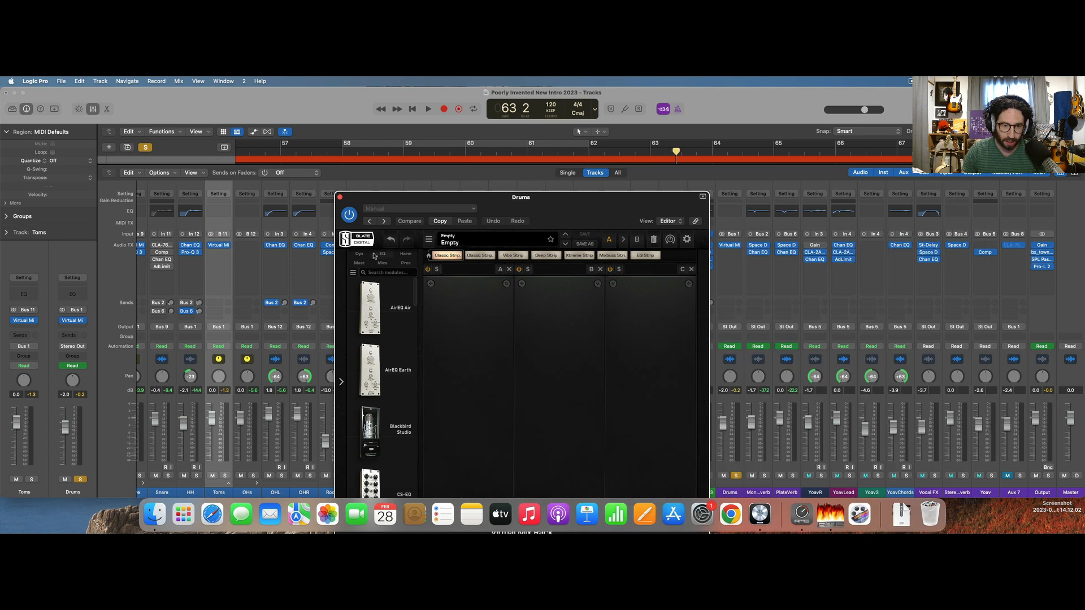
Load VCC MixBuss into the rack's first slot and audition it with the console model set to US A.
left_click(406, 254)
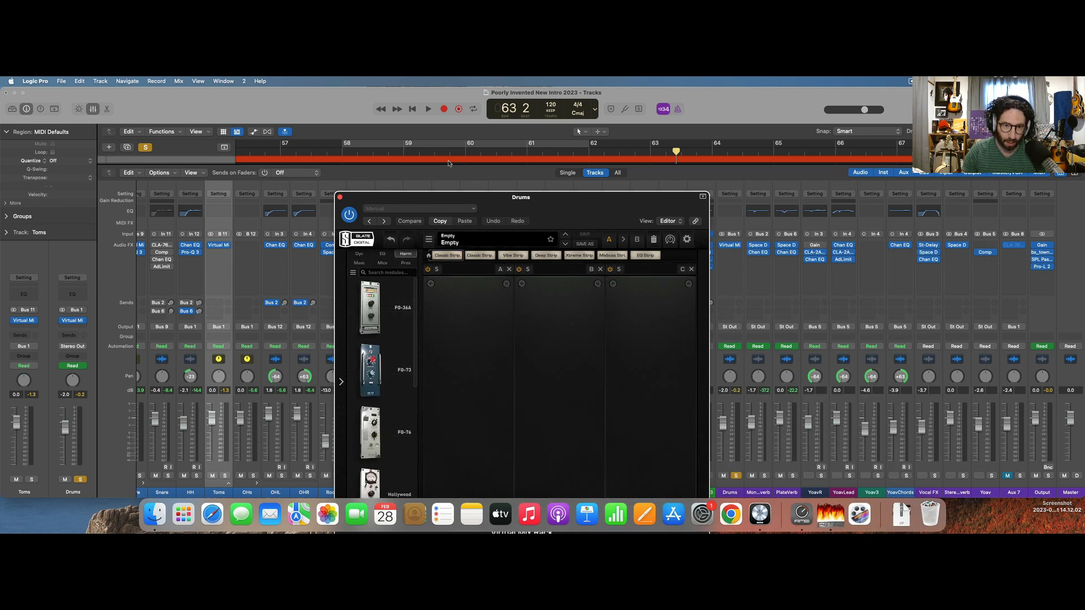
left_click_drag(450, 198, 437, 124)
scroll(362, 393, "down", 6)
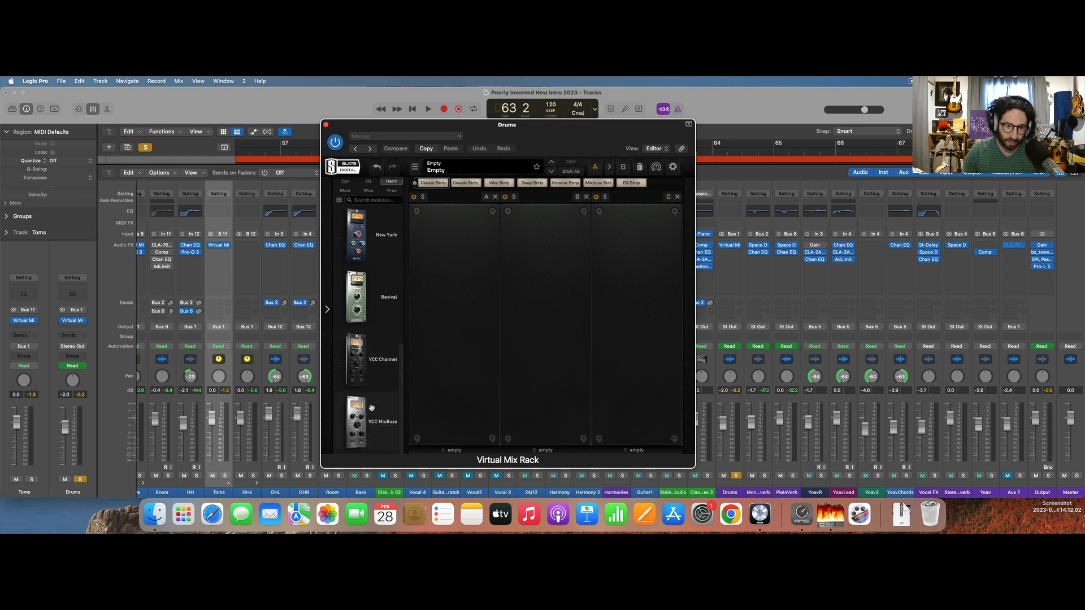
left_click_drag(371, 407, 459, 311)
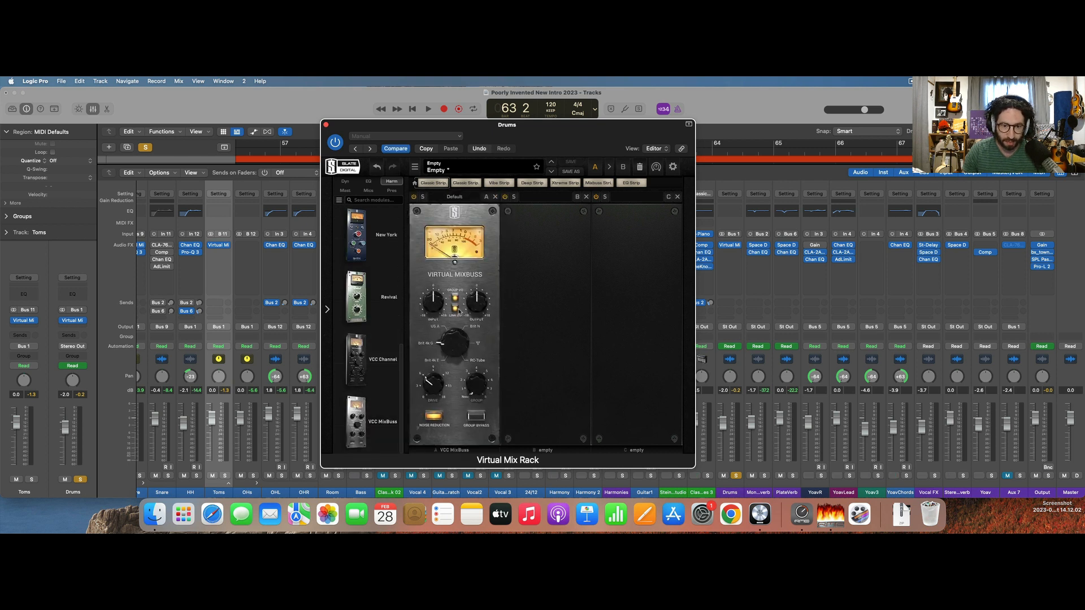
key("space")
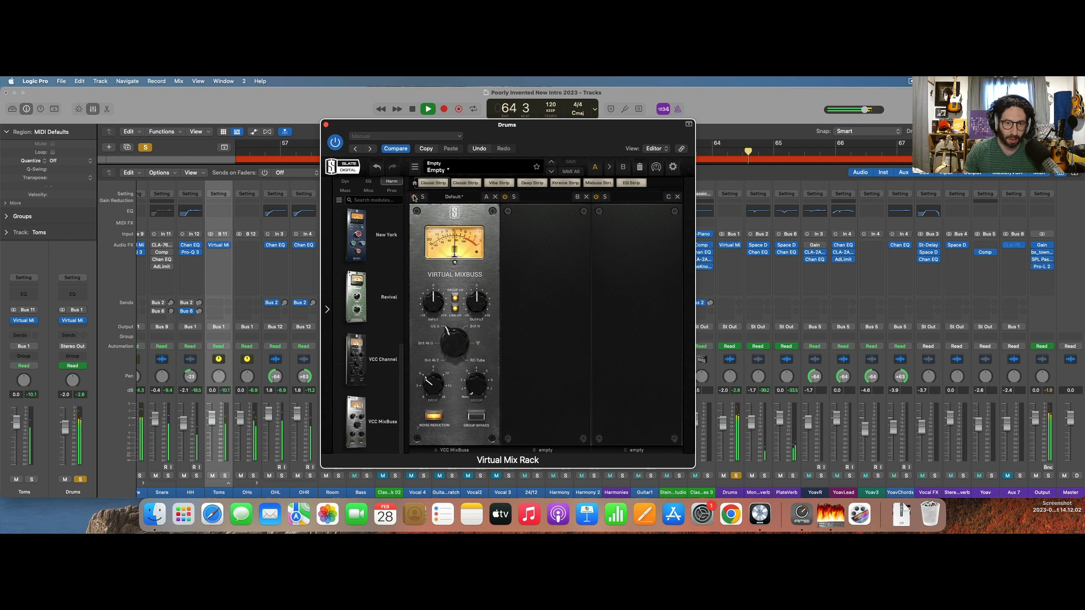
left_click(414, 196)
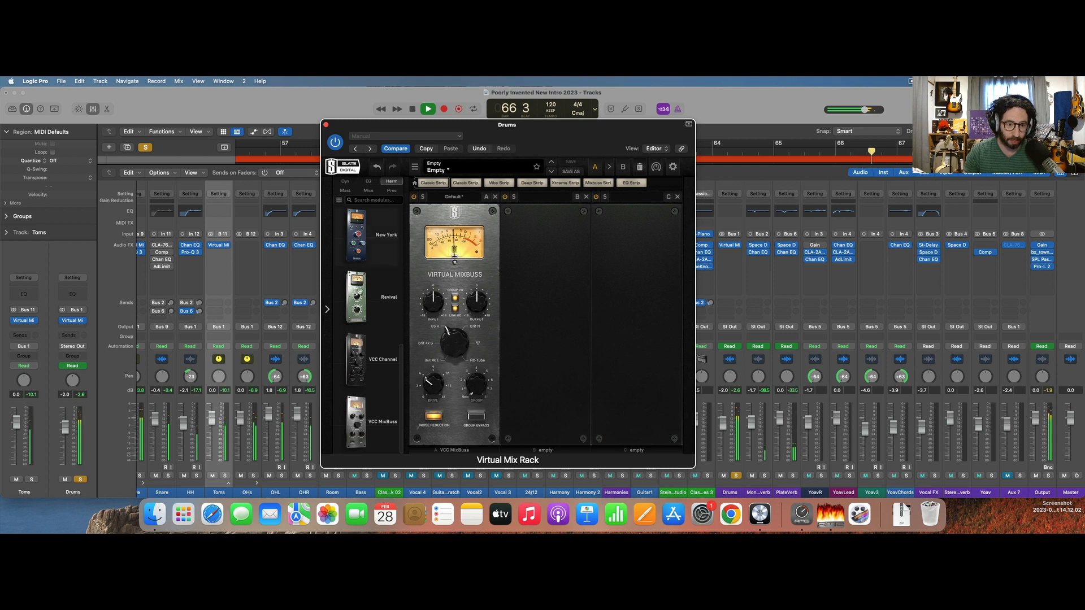
Find the FG-Stress compressor among the dynamics modules and load it into the rack's second slot.
scroll(359, 338, "up", 6)
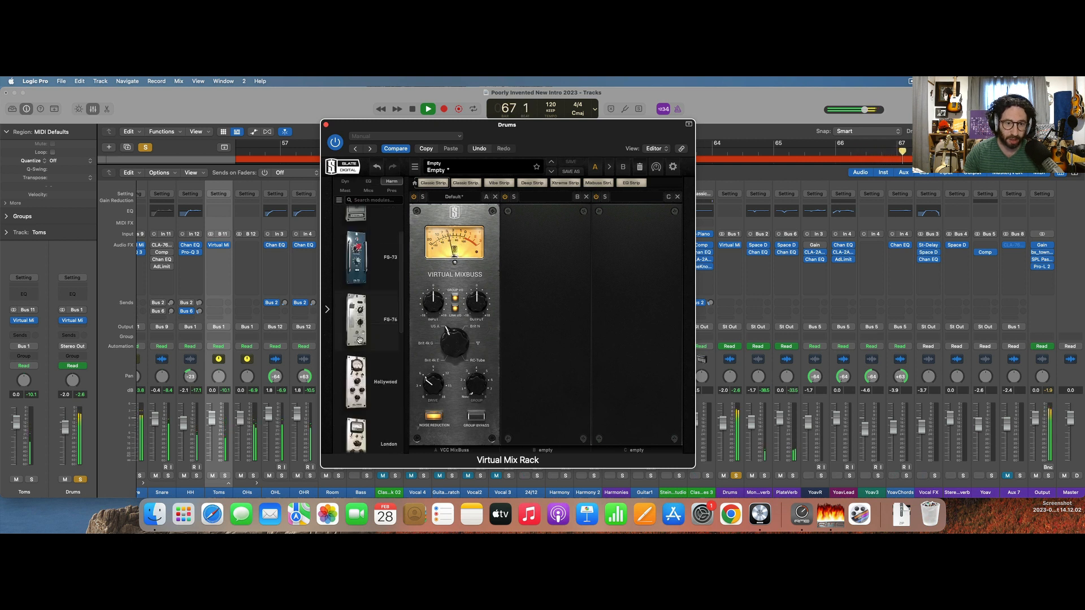
left_click(346, 181)
scroll(351, 305, "down", 3)
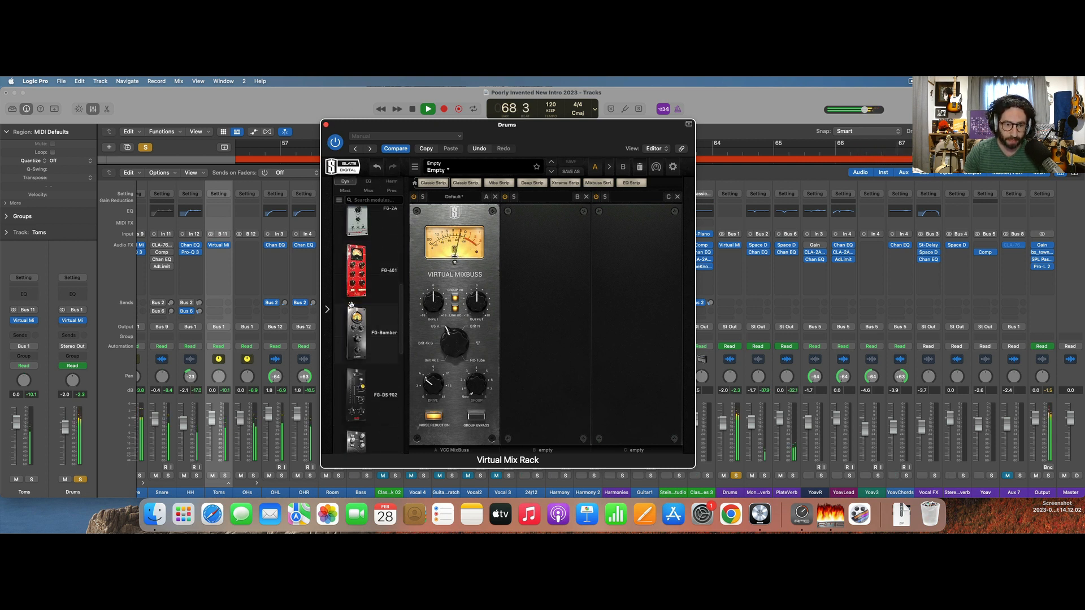
scroll(367, 367, "down", 4)
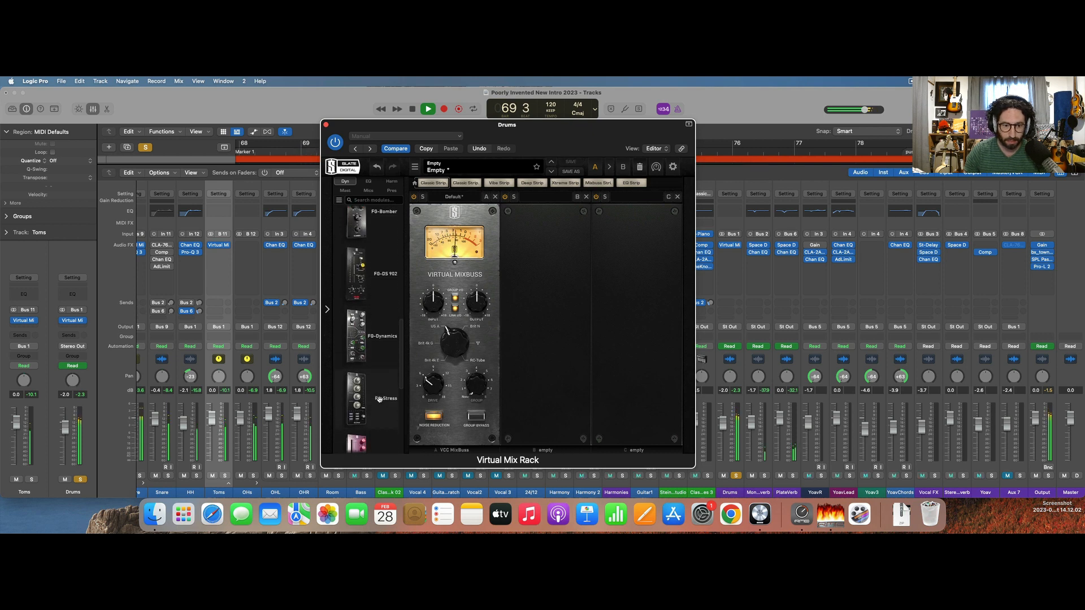
scroll(378, 399, "down", 2)
left_click_drag(379, 349, 567, 325)
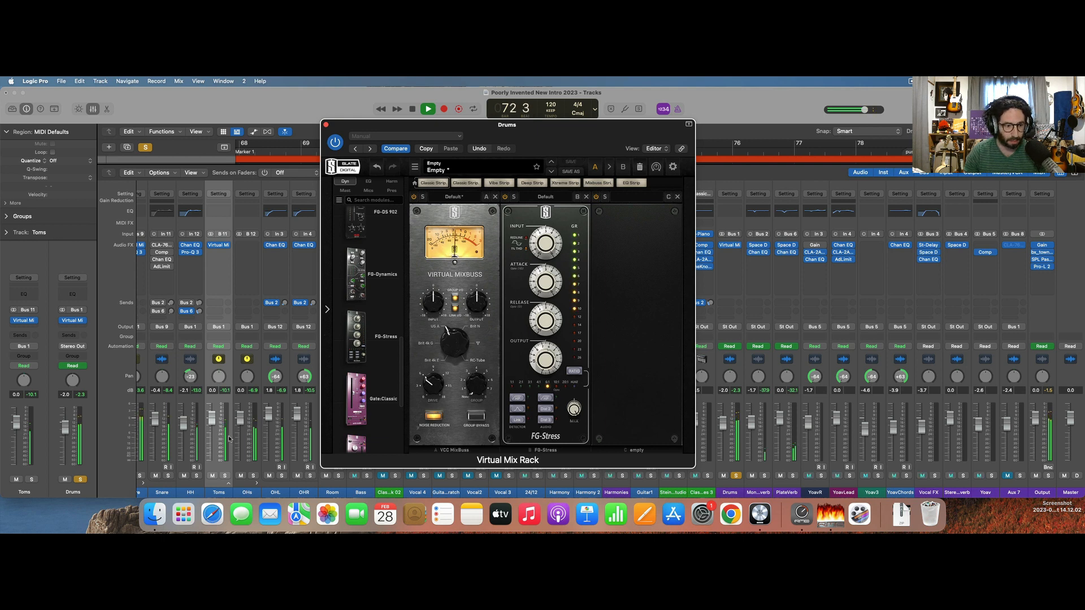
Turn on FG-Stress's second-harmonic distortion, raise its ratio one step, and restart playback.
scroll(226, 438, "left", 4)
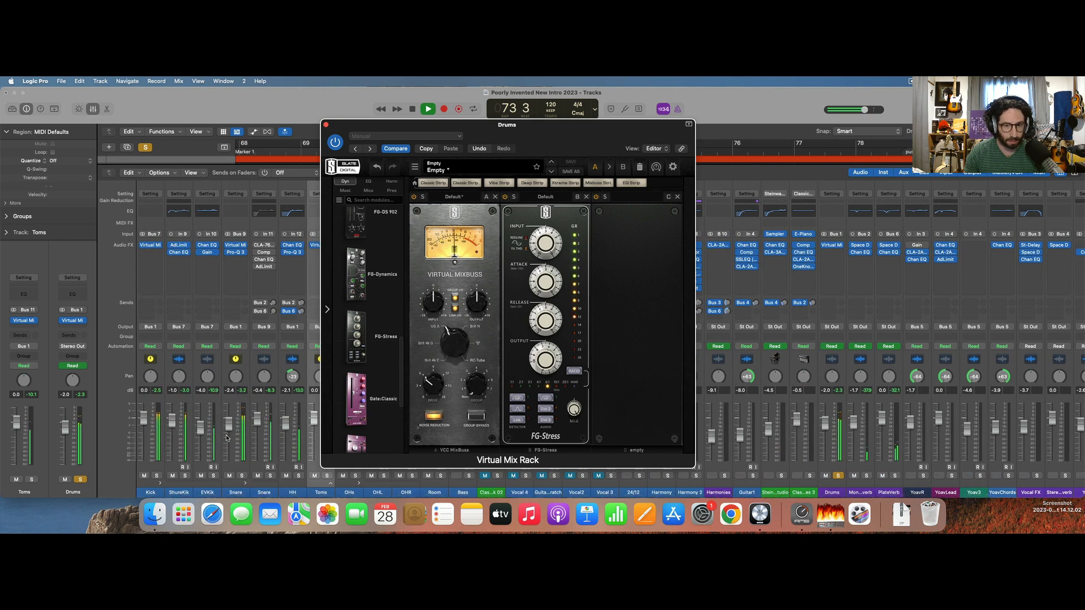
scroll(226, 438, "right", 4)
key("space")
left_click(546, 408)
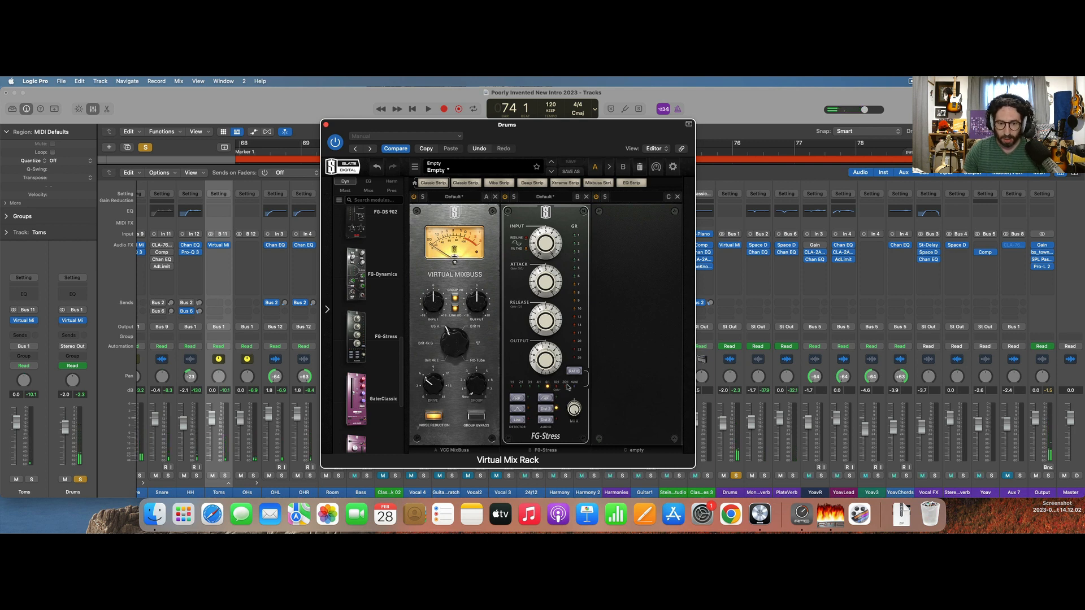
key("space")
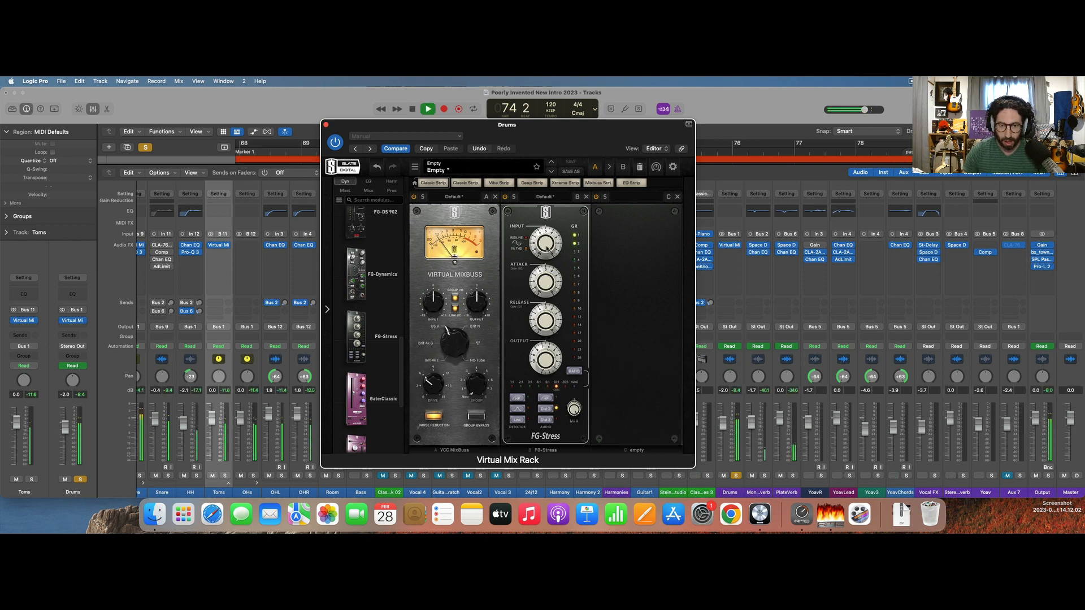
Blend FG-Stress in parallel with its mix at about 40% while listening, and stop playback.
mouse_move(546, 247)
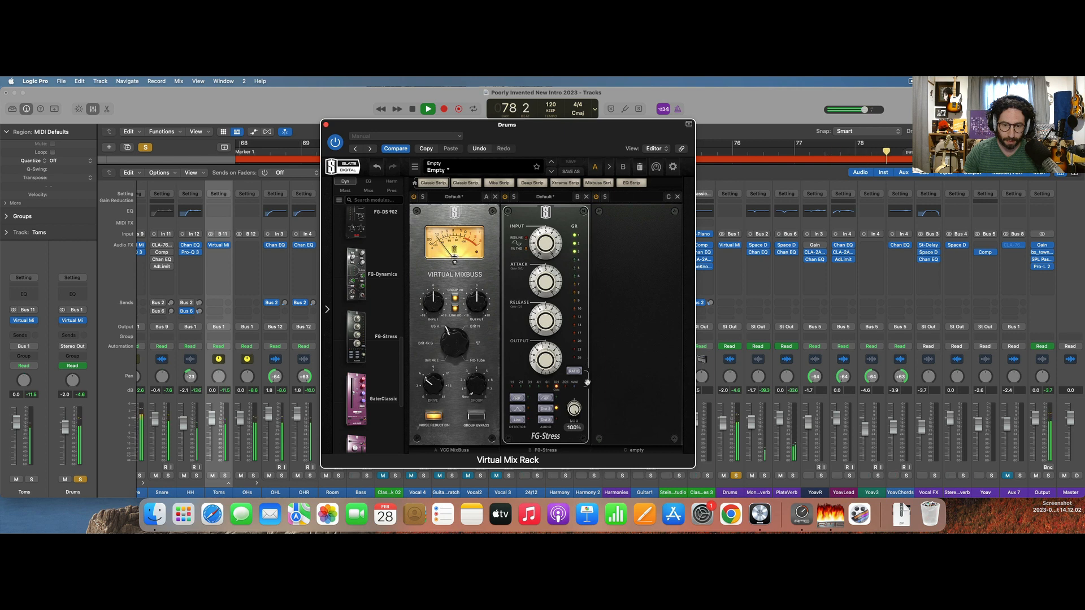
left_click_drag(572, 457, 571, 466)
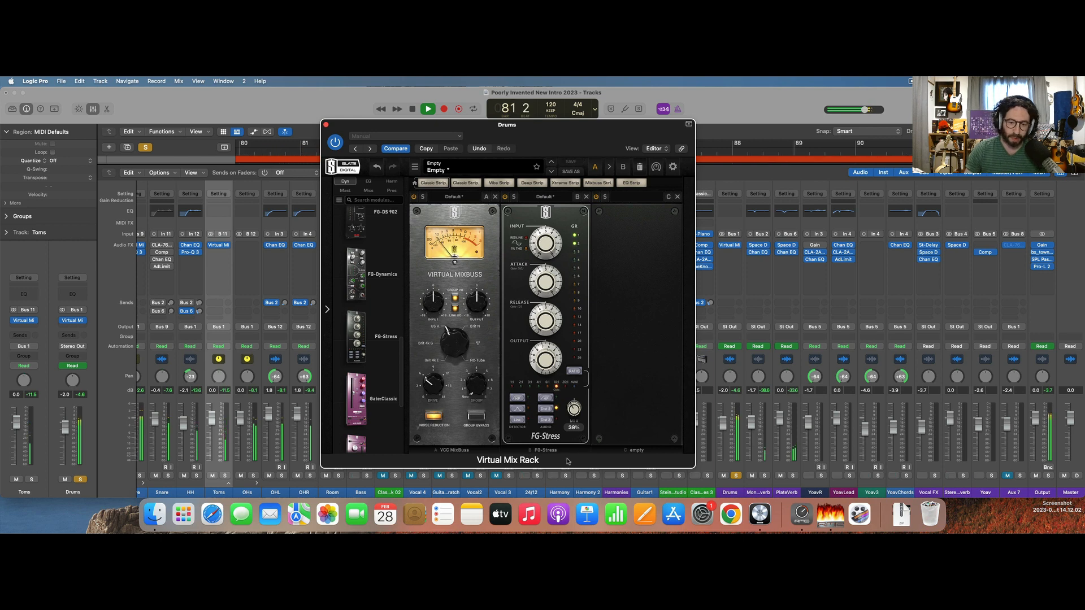
left_click_drag(575, 410, 575, 409)
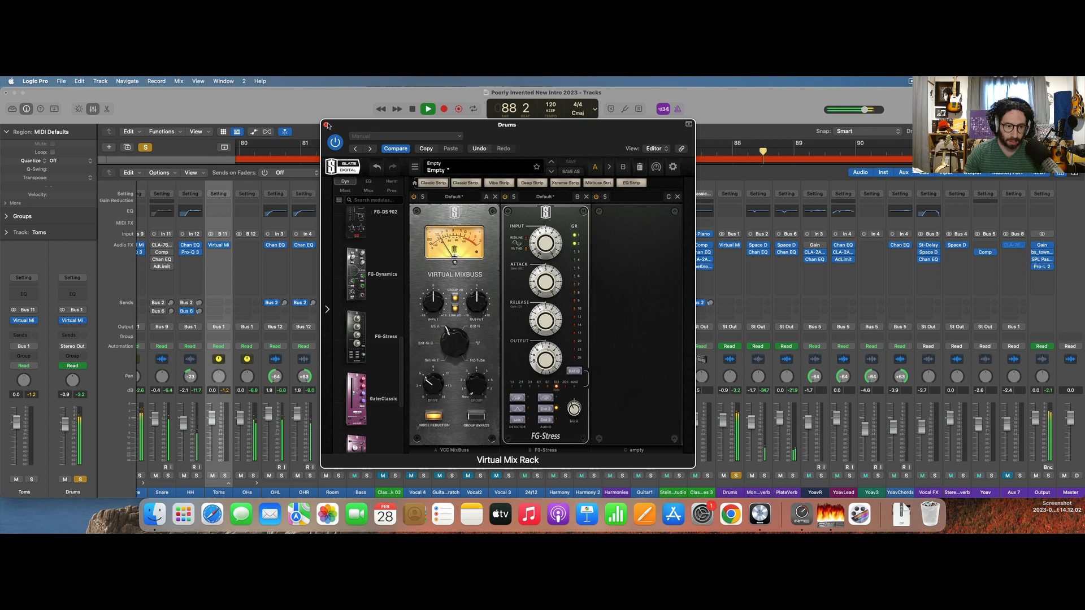
mouse_move(573, 408)
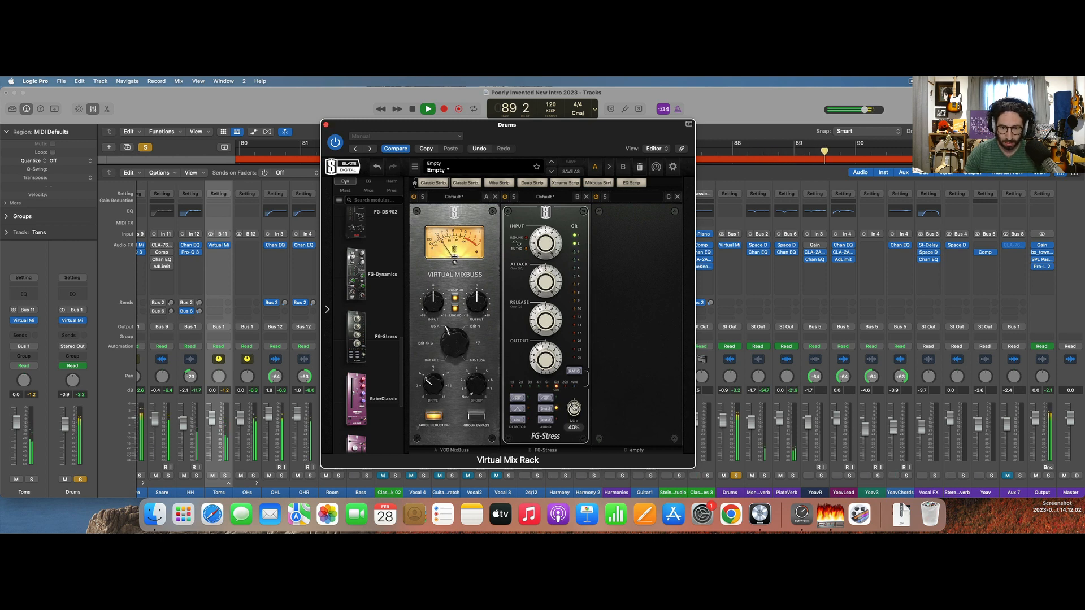
key("space")
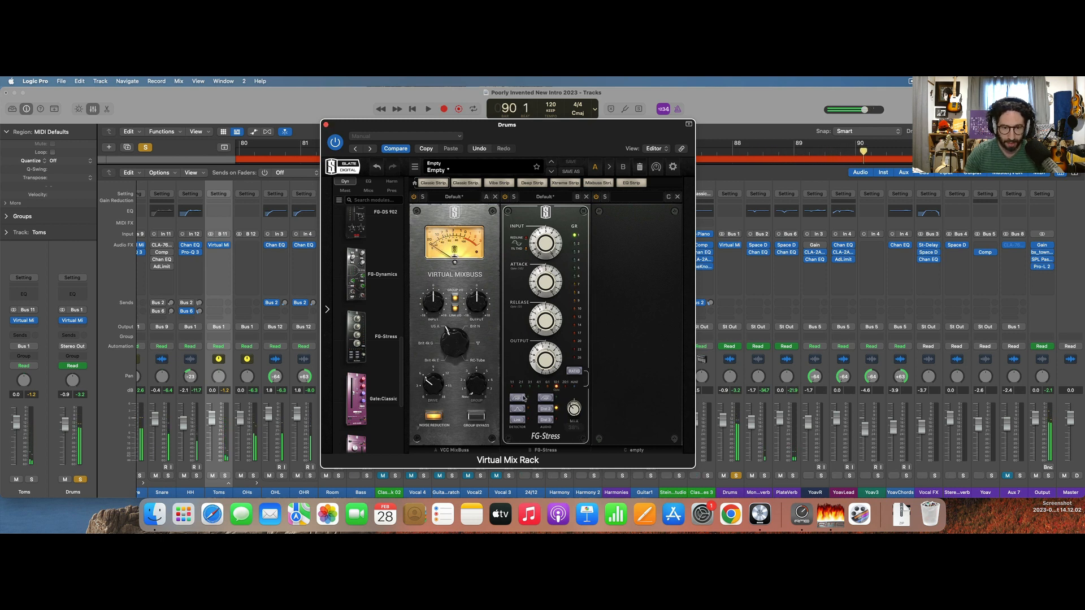
Turn on FG-Stress's detector high-pass filter and adjust its input level while the drums play.
left_click(522, 397)
key("space")
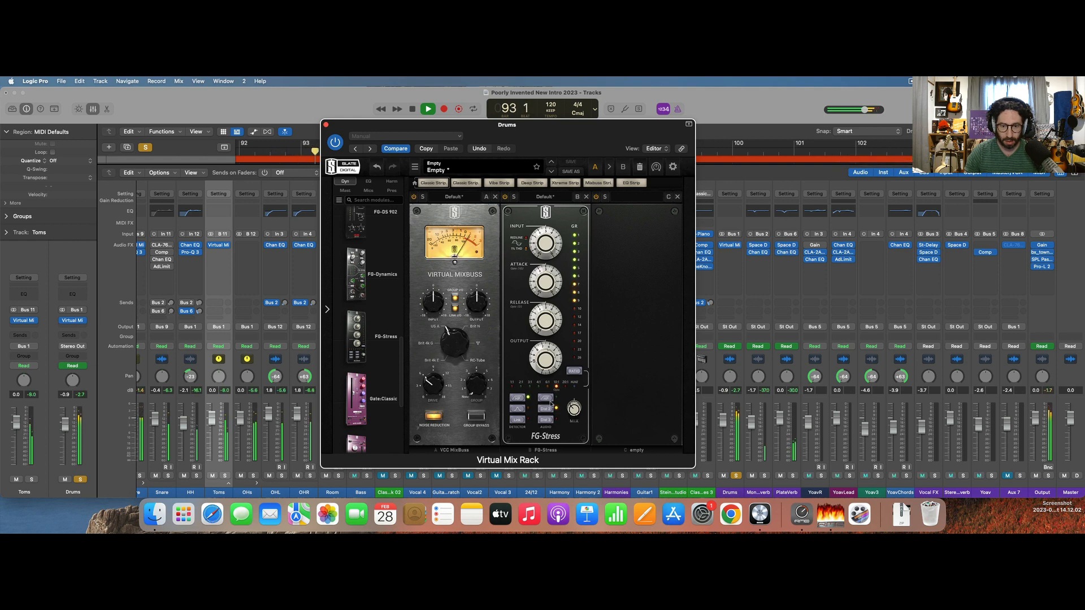
left_click(521, 400)
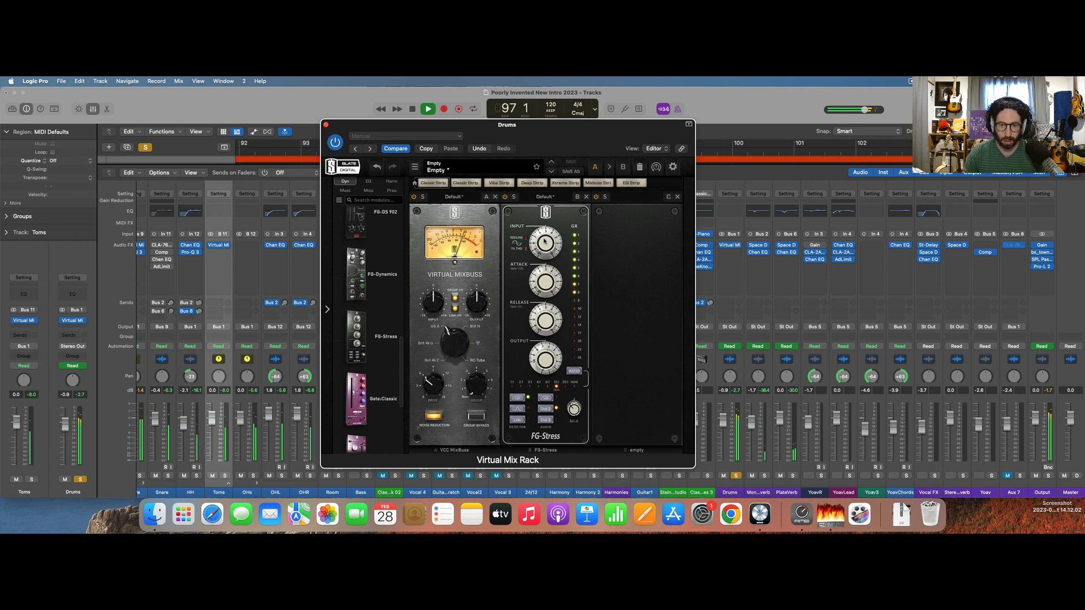
left_click_drag(545, 244, 545, 248)
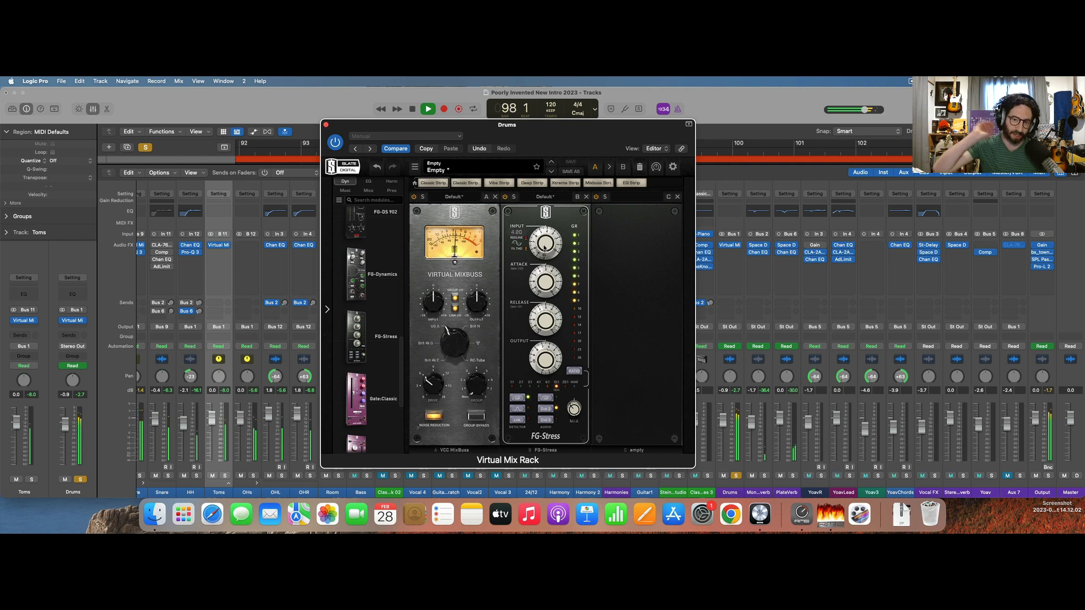
left_click_drag(544, 247, 546, 244)
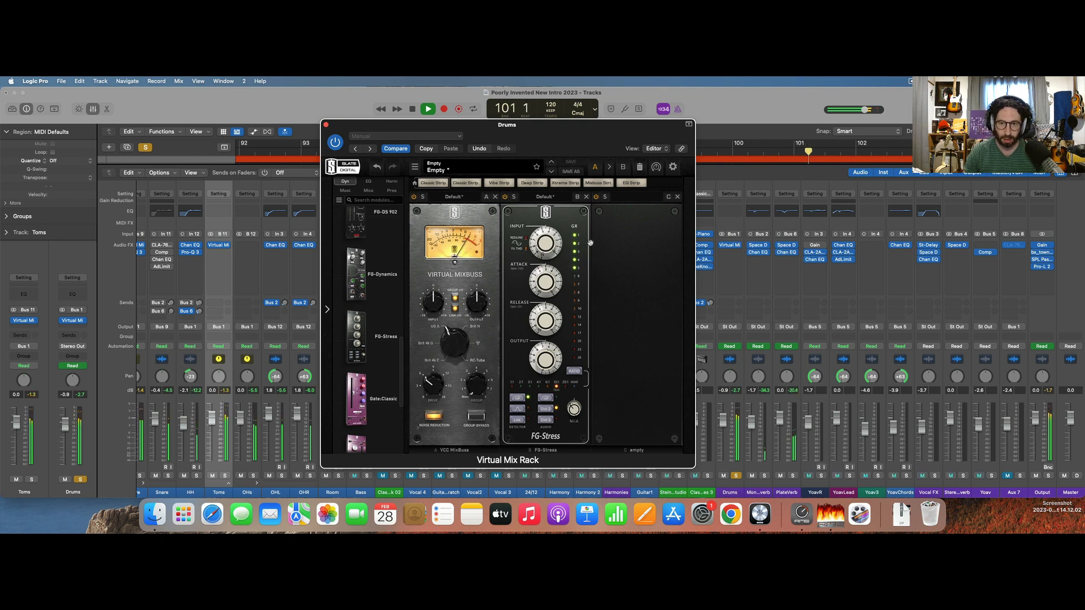
Stop playback and set a cycle range over bars 77 to 81.
scroll(807, 148, "down", 5)
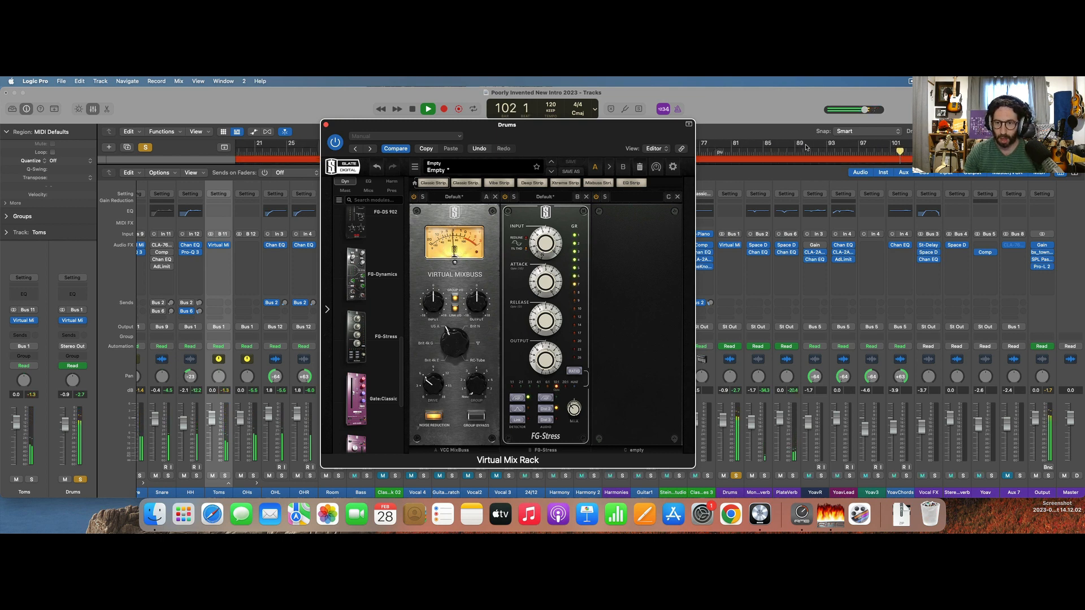
key("space")
scroll(807, 147, "left", 2)
left_click_drag(745, 142, 774, 142)
Loop the soloed drums and compare the sound with Virtual Mix Rack bypassed and active, leaving it active.
left_click(335, 142)
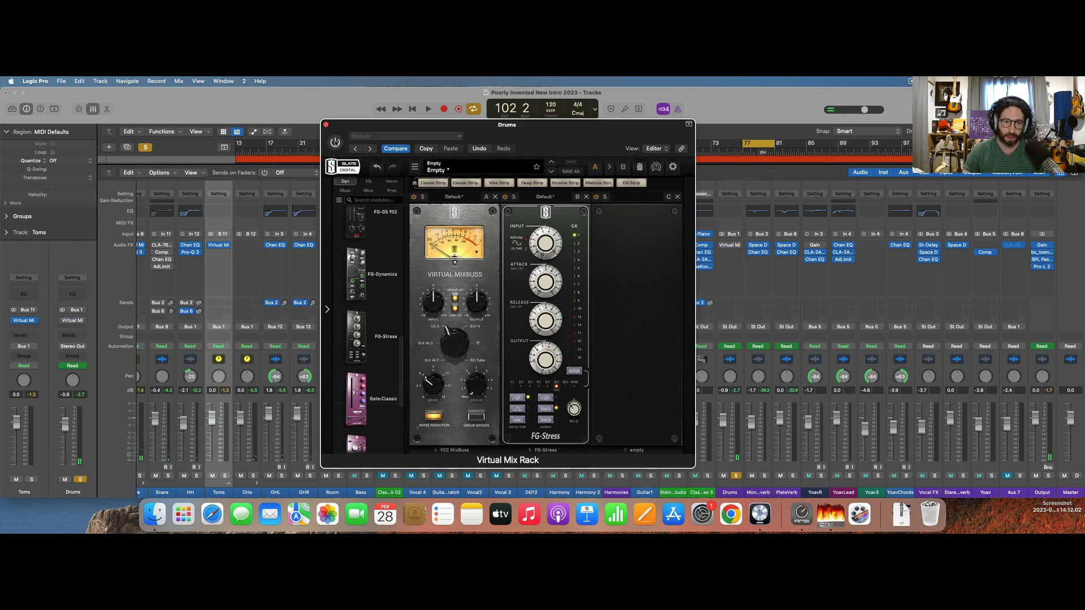
key("space")
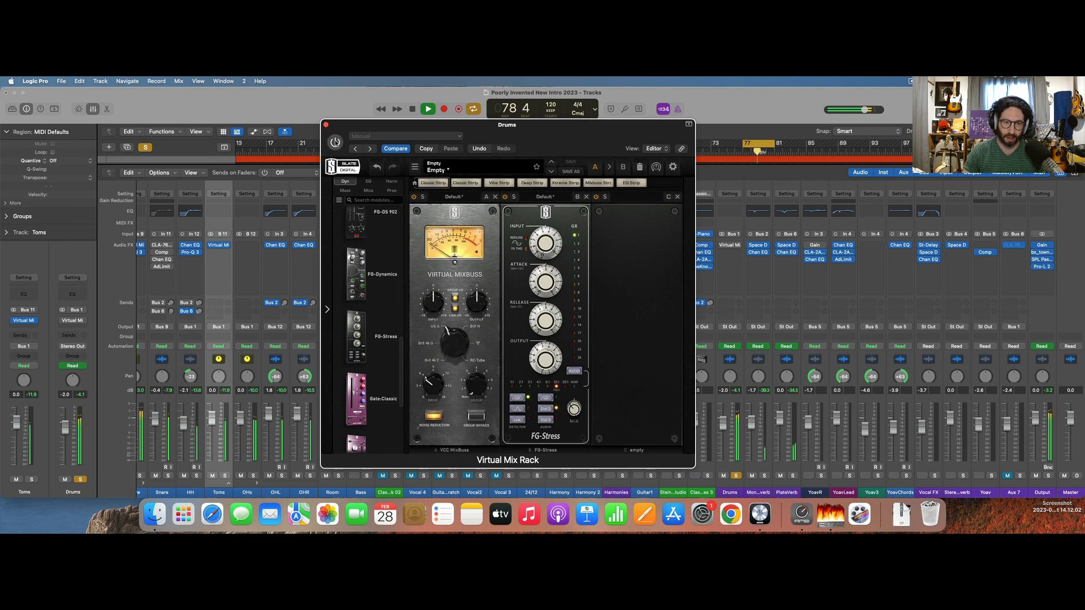
left_click(335, 142)
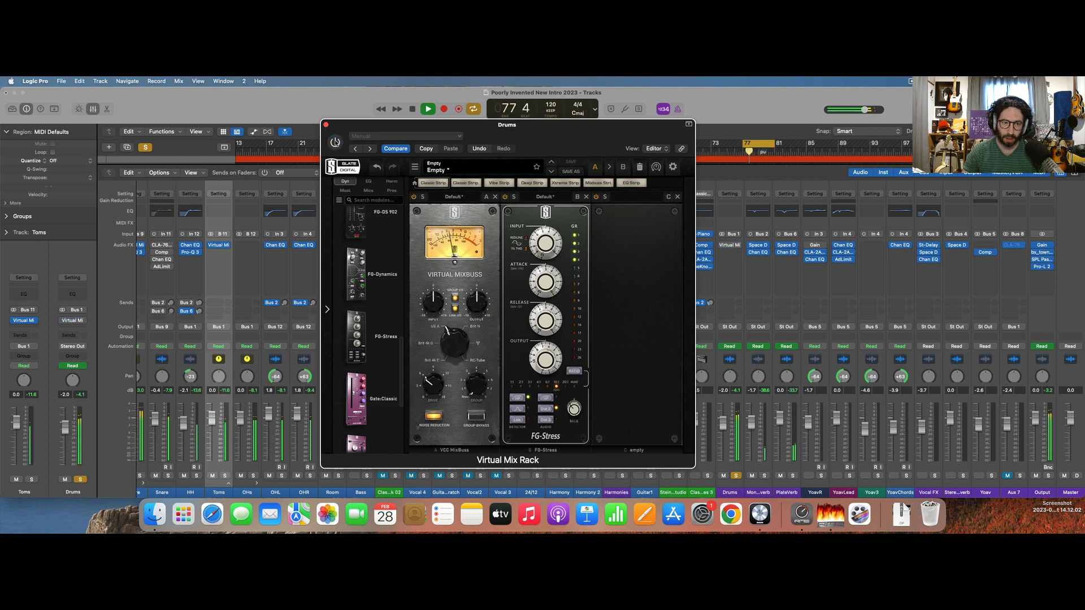
left_click(335, 142)
left_click(336, 142)
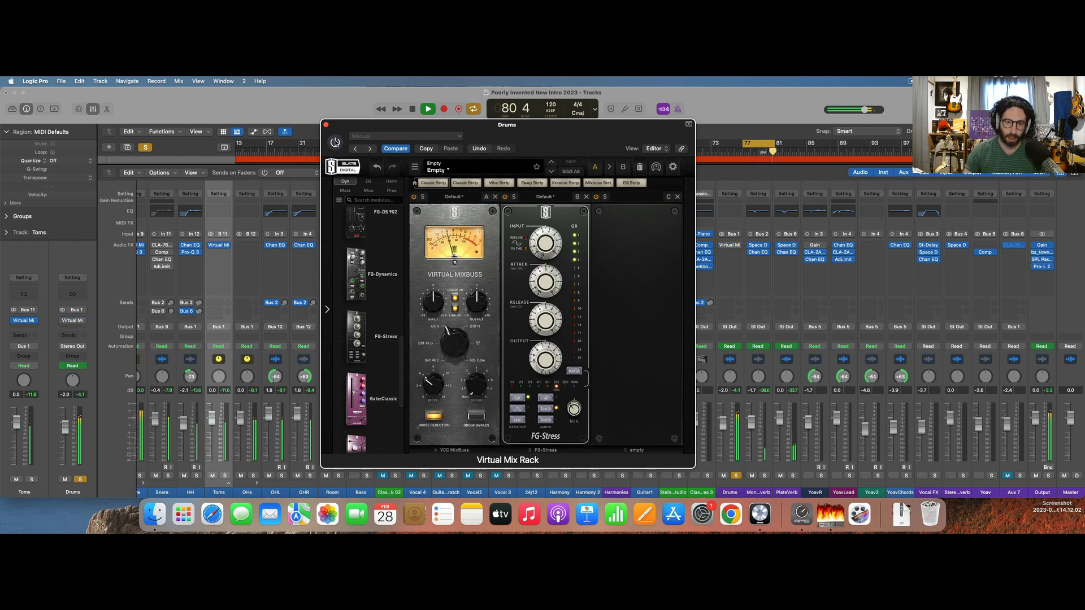
left_click(335, 142)
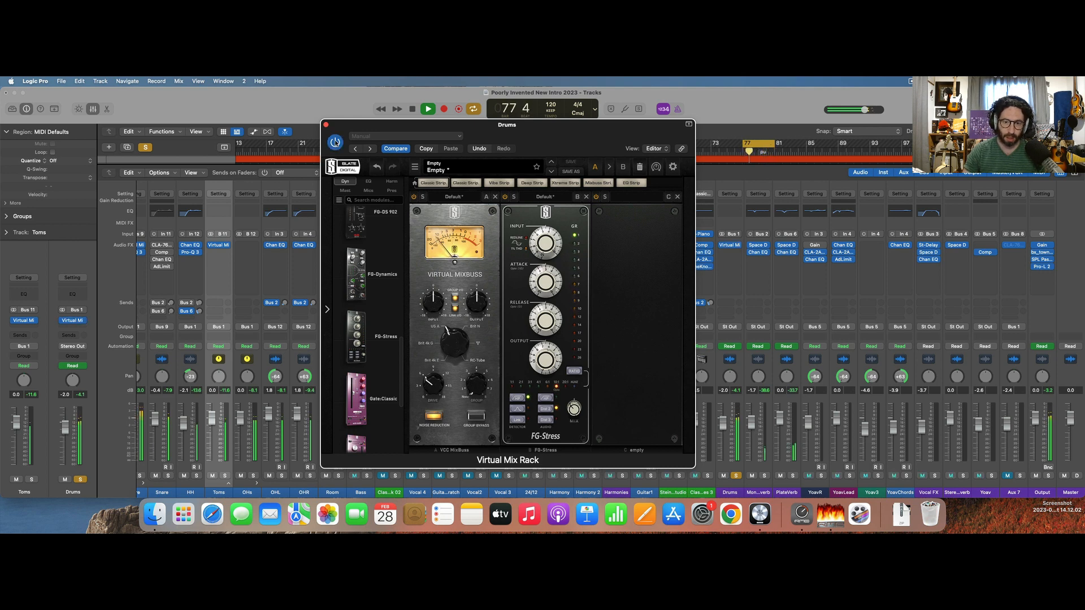
key("space")
Lower FG-Stress's mix to about 18% and resume looped playback.
mouse_move(573, 408)
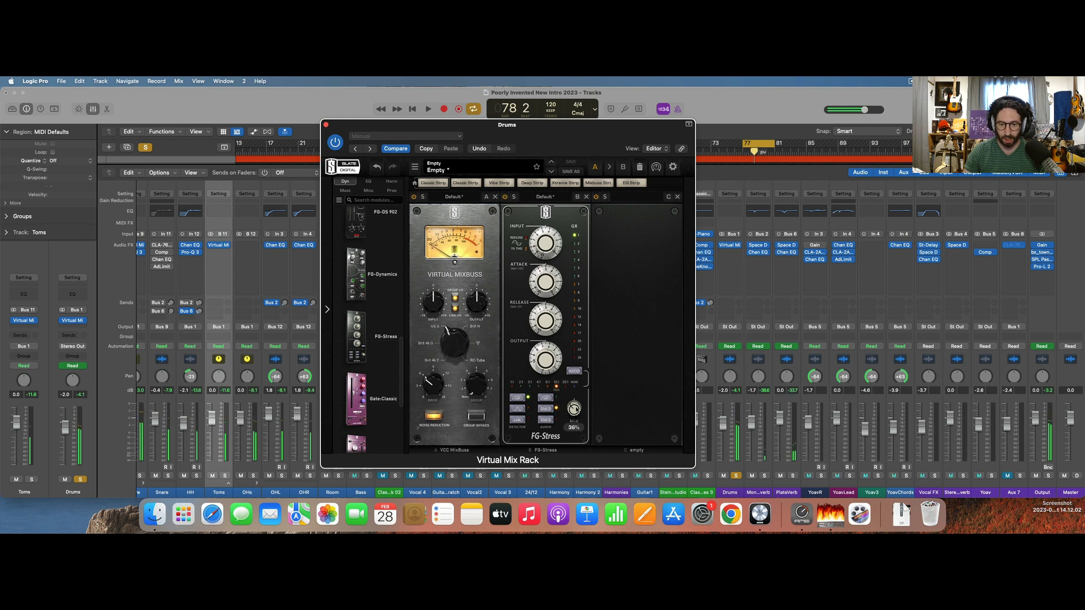
left_click_drag(574, 408, 575, 417)
key("space")
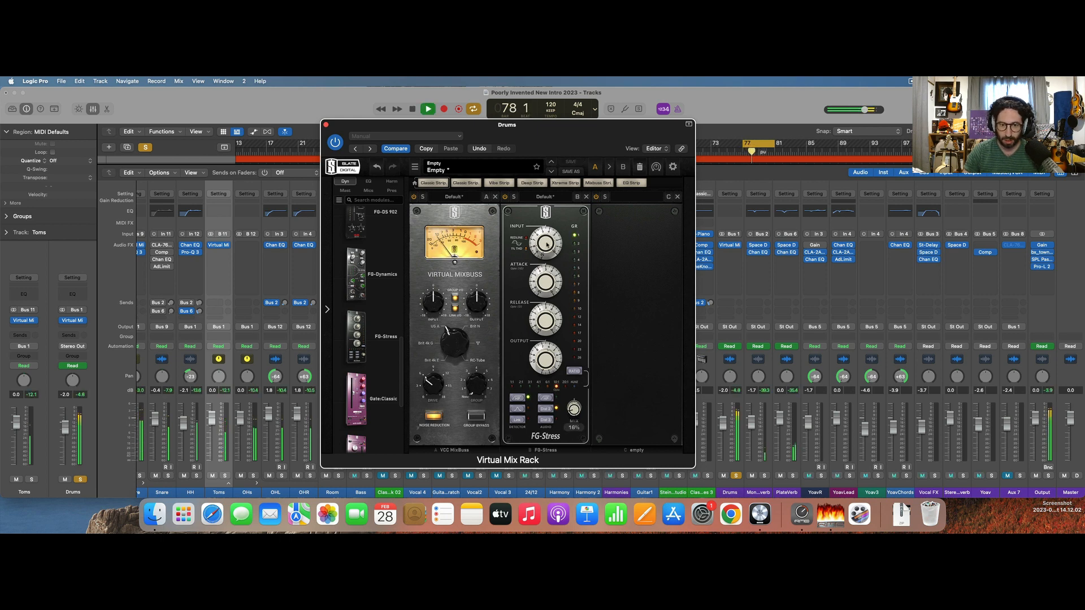
Lower FG-Stress's input slightly, bypass Virtual MixBuss and nudge FG-Stress's mix up, ending with playback stopped and the rack closed.
left_click_drag(546, 240, 547, 253)
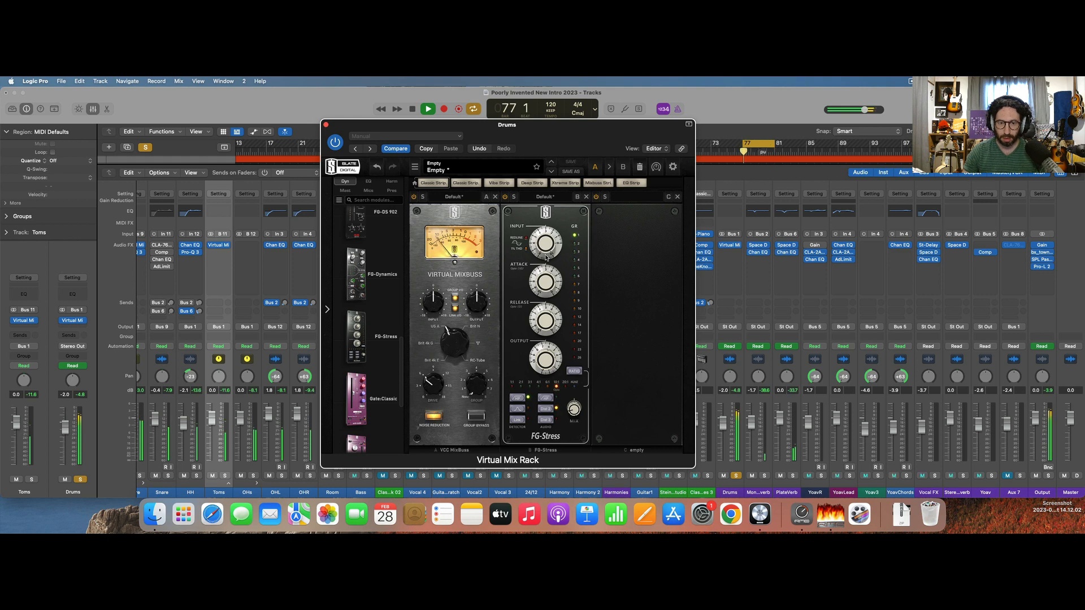
mouse_move(575, 417)
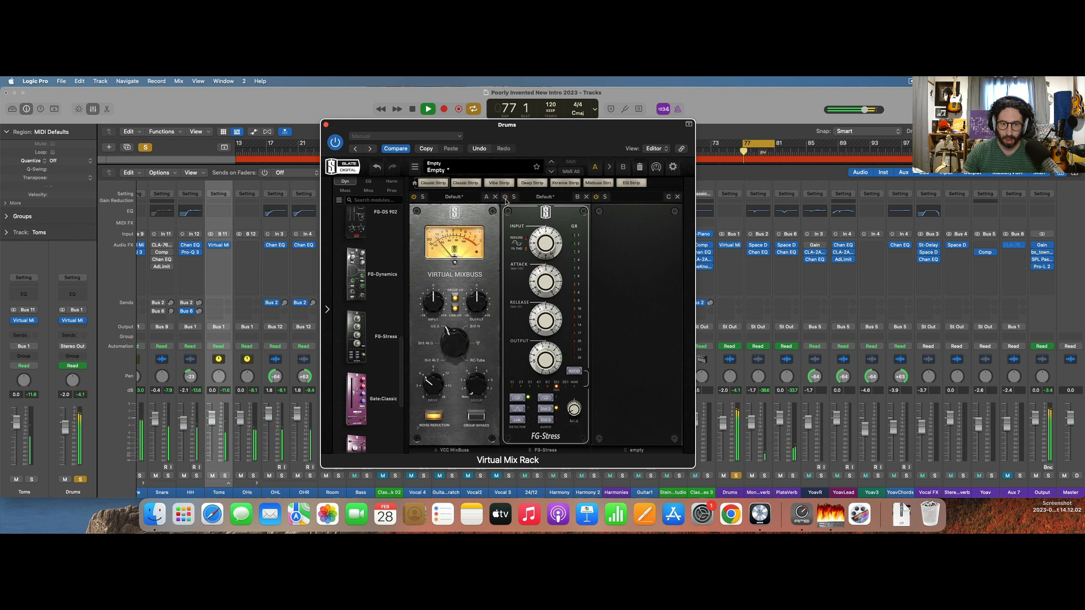
left_click(414, 197)
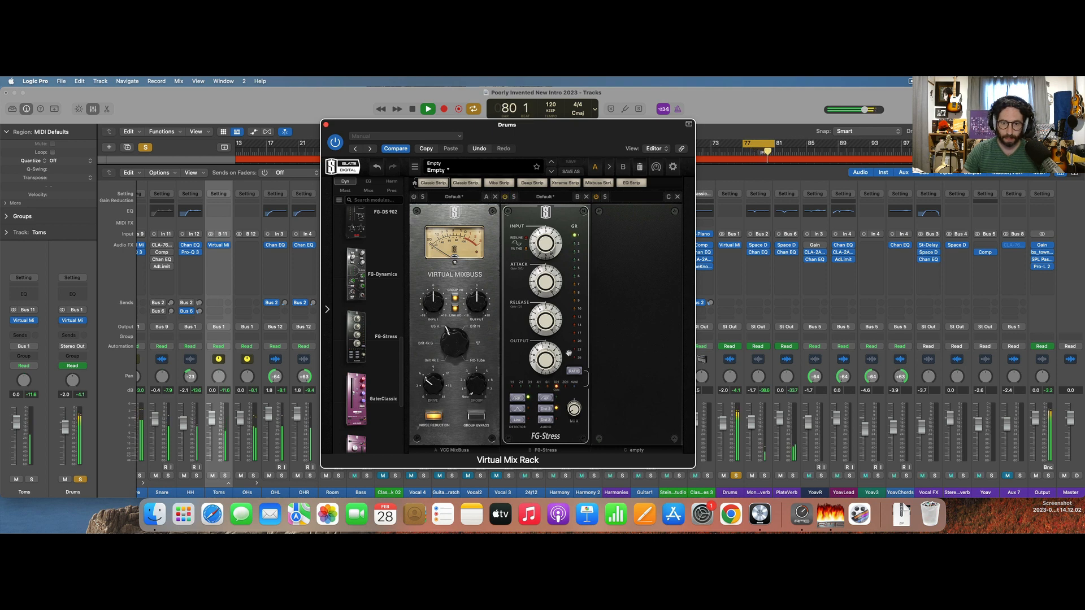
left_click_drag(574, 409, 576, 405)
key("space")
left_click(327, 125)
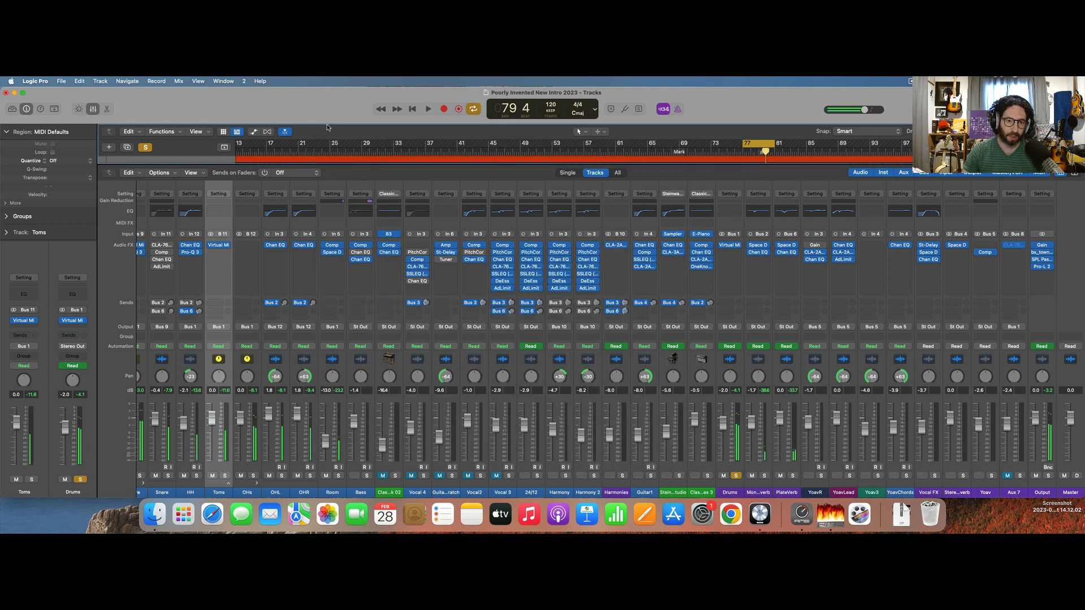
Insert Black Box Analog Design HG-2 after Virtual Mix Rack on the Drums channel.
left_click(728, 252)
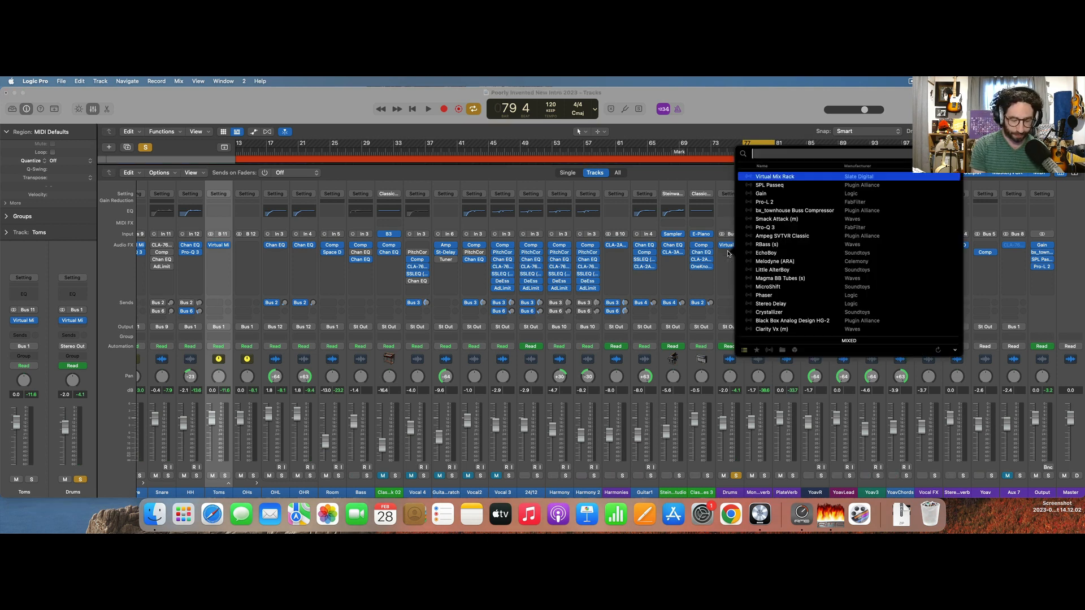
type("blav")
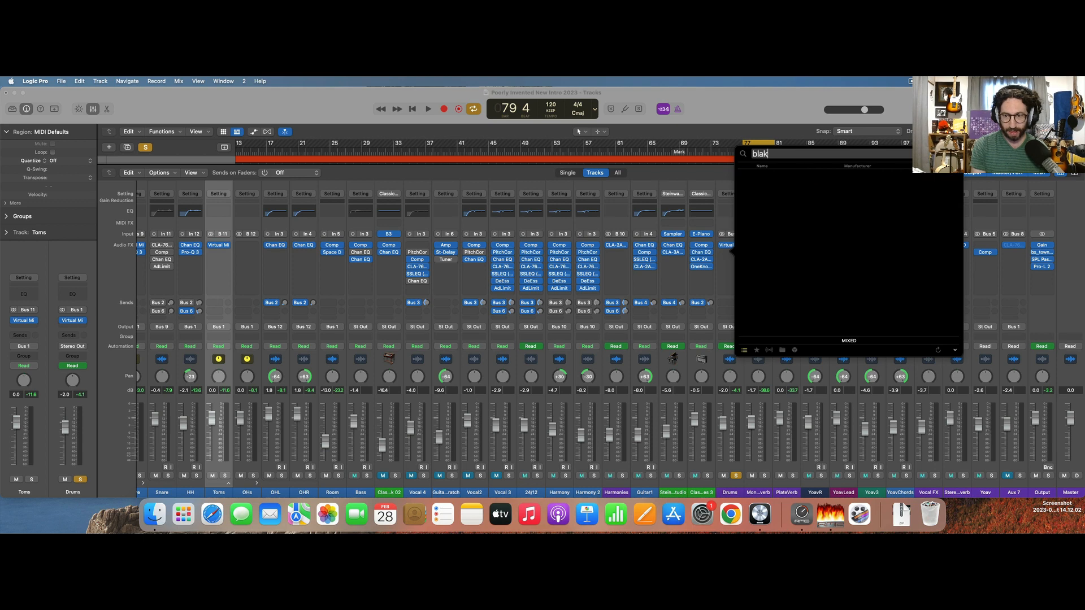
key("BackSpace")
key("Return")
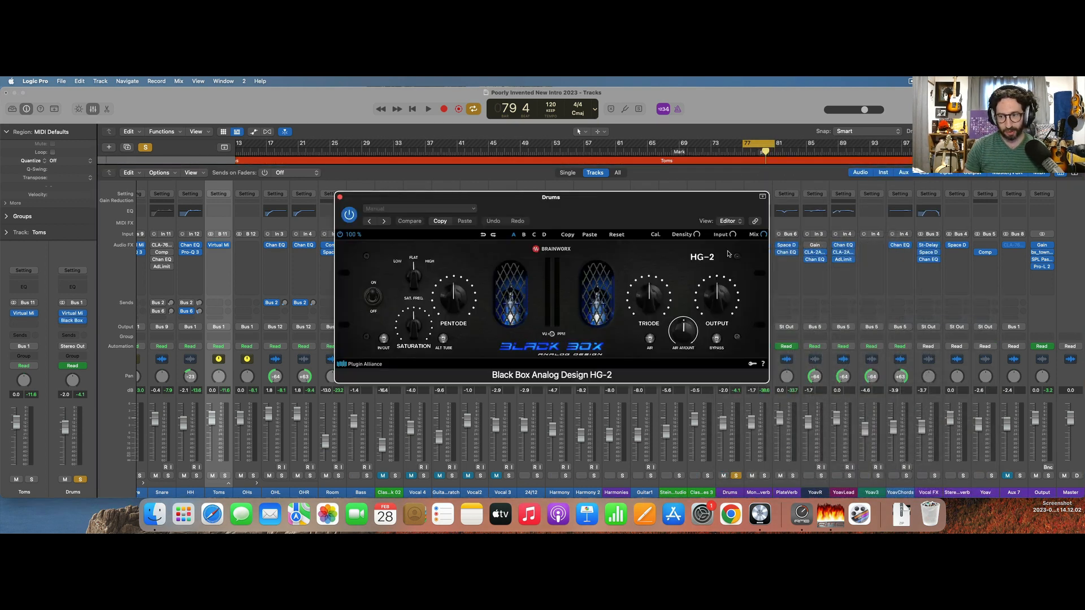
Loop the drums, switch HG-2's parallel saturation in and raise the Saturation amount.
key("space")
left_click(387, 341)
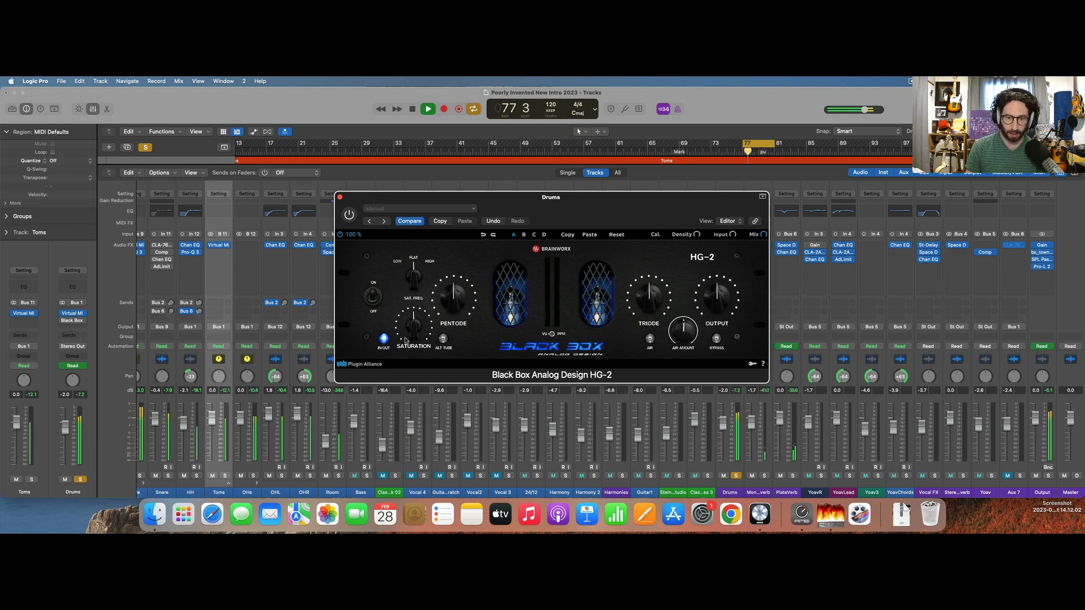
left_click_drag(422, 324, 423, 319)
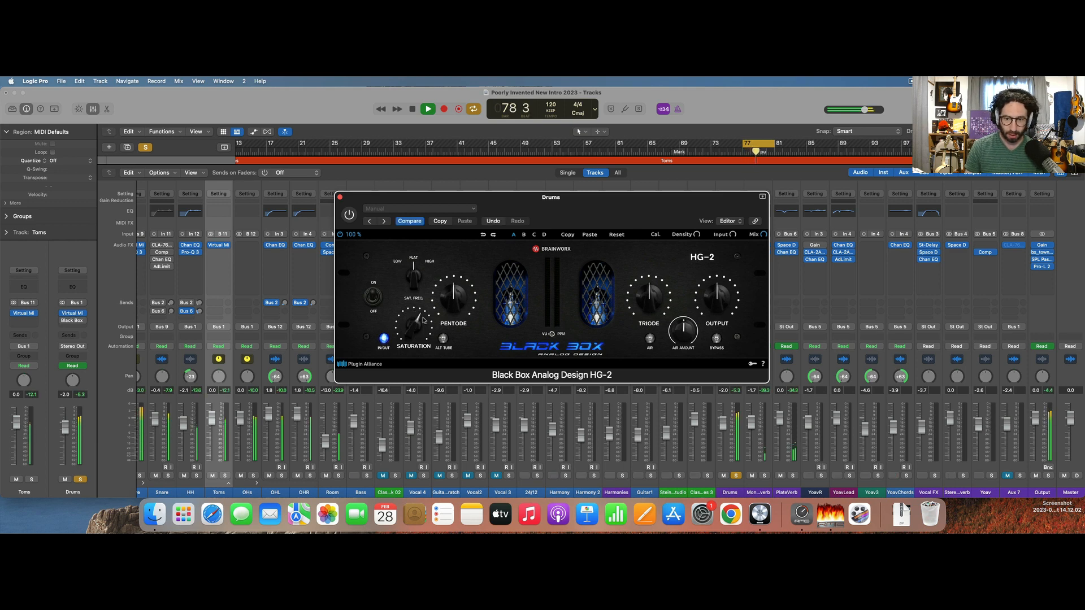
Turn on HG-2's Air control, raise the Air amount and stop playback.
left_click(650, 339)
left_click_drag(682, 334, 665, 308)
left_click_drag(608, 216, 482, 200)
key("space")
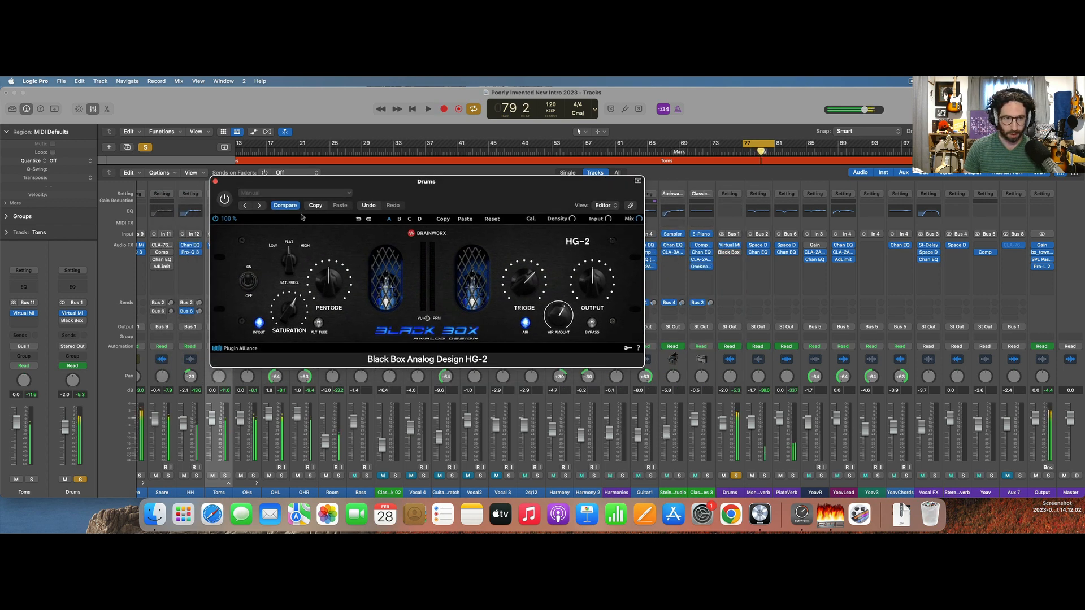
Compare the looped drums with HG-2 bypassed and active, reducing its Triode and Saturation amounts.
left_click(225, 199)
key("space")
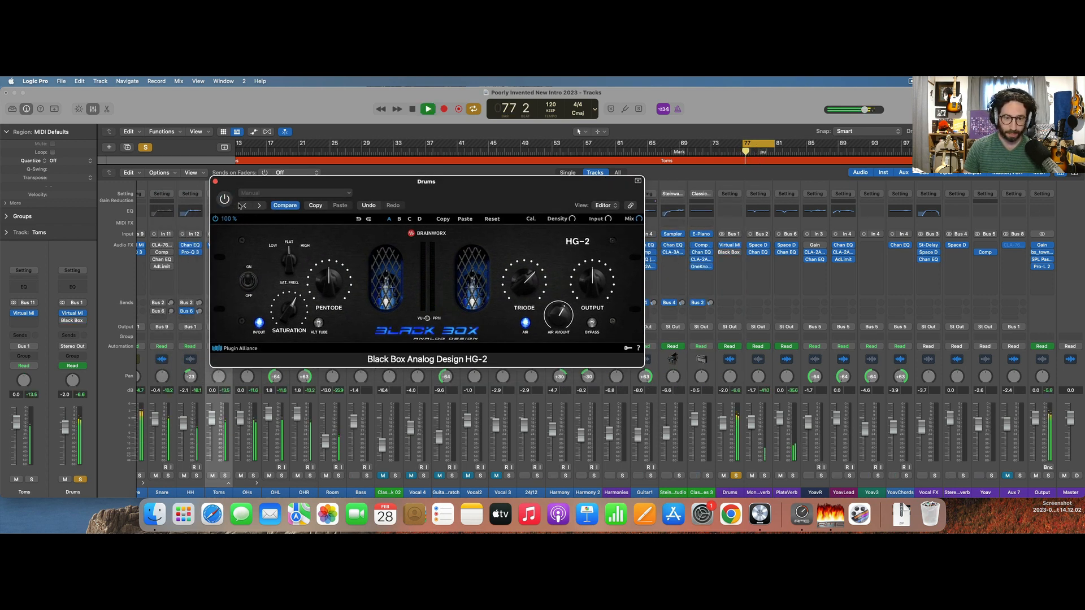
left_click(226, 200)
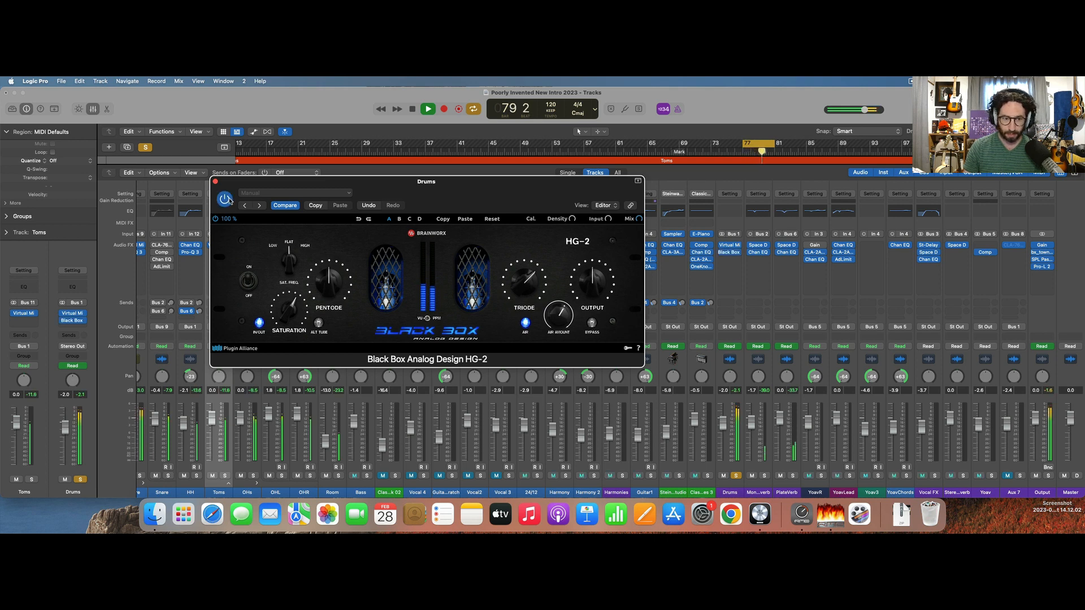
left_click_drag(527, 286, 527, 296)
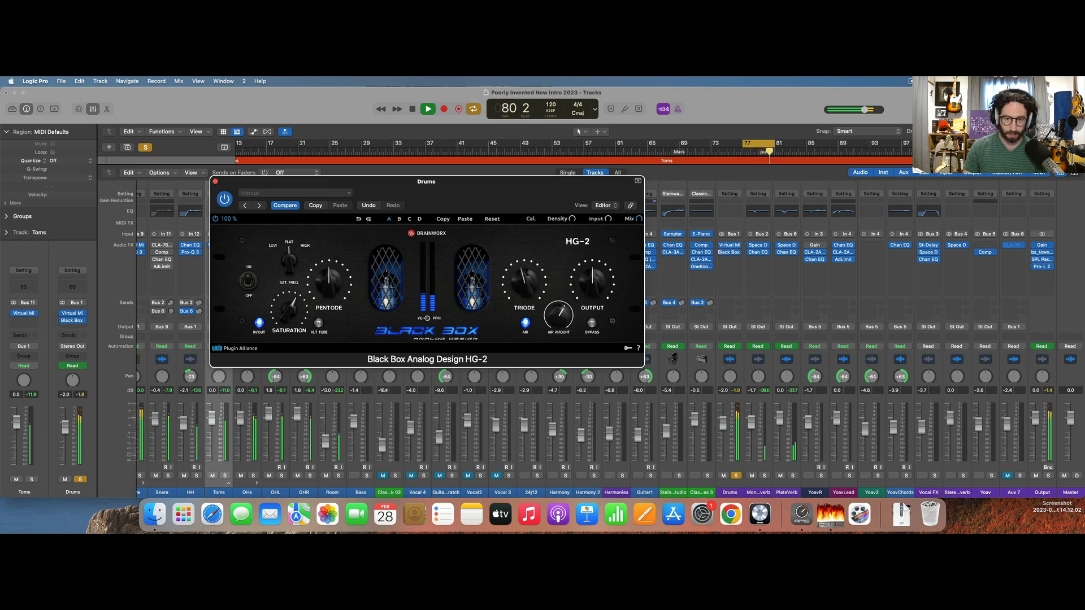
left_click(226, 200)
left_click_drag(288, 308, 288, 315)
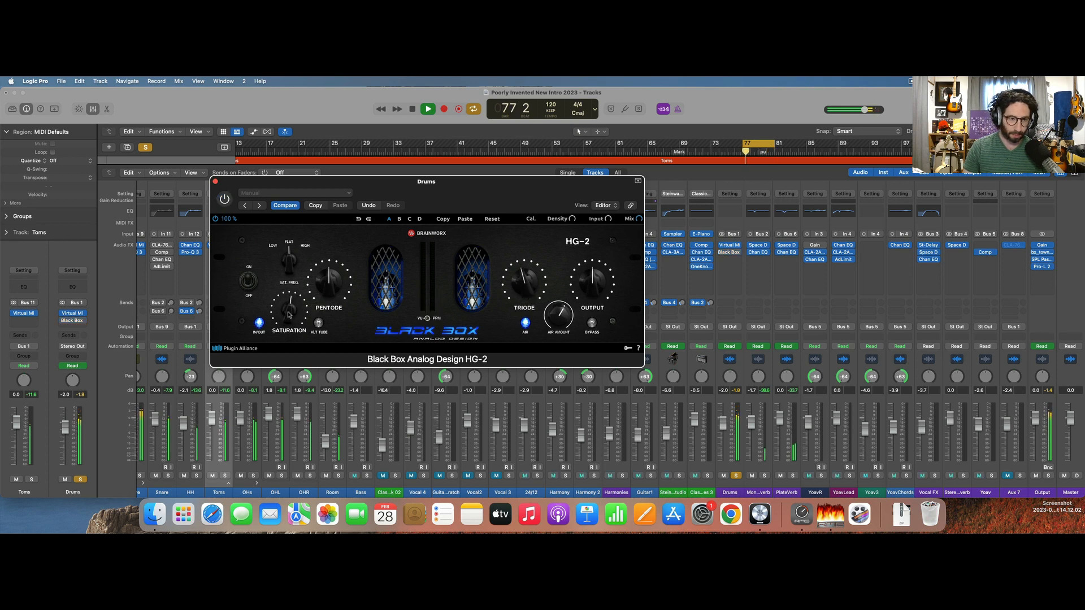
key("space")
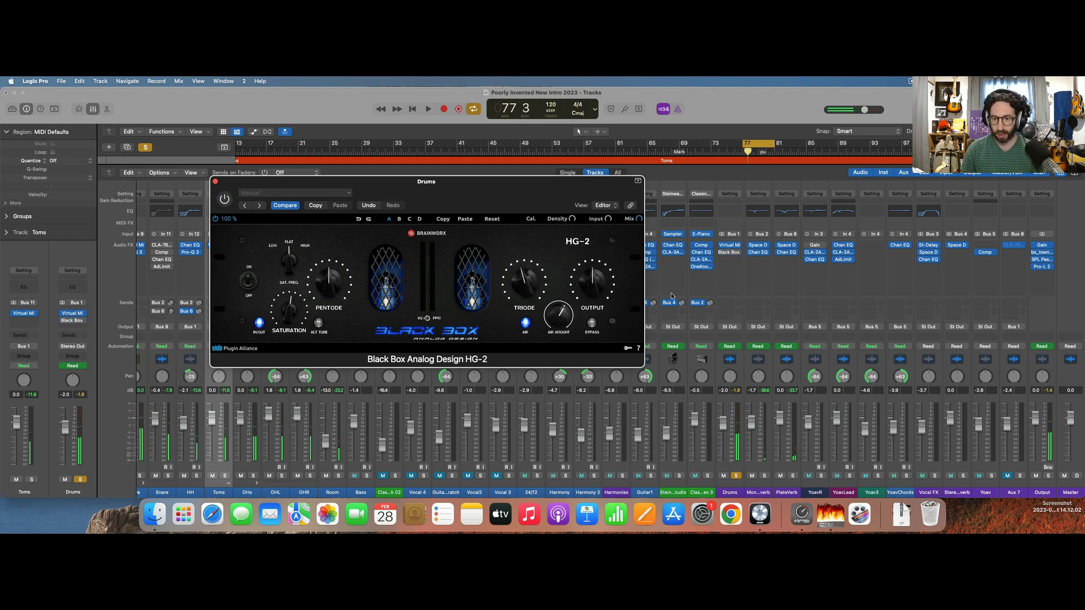
Close HG-2, clear the active solo and hide the mixer.
left_click(215, 181)
left_click(145, 147)
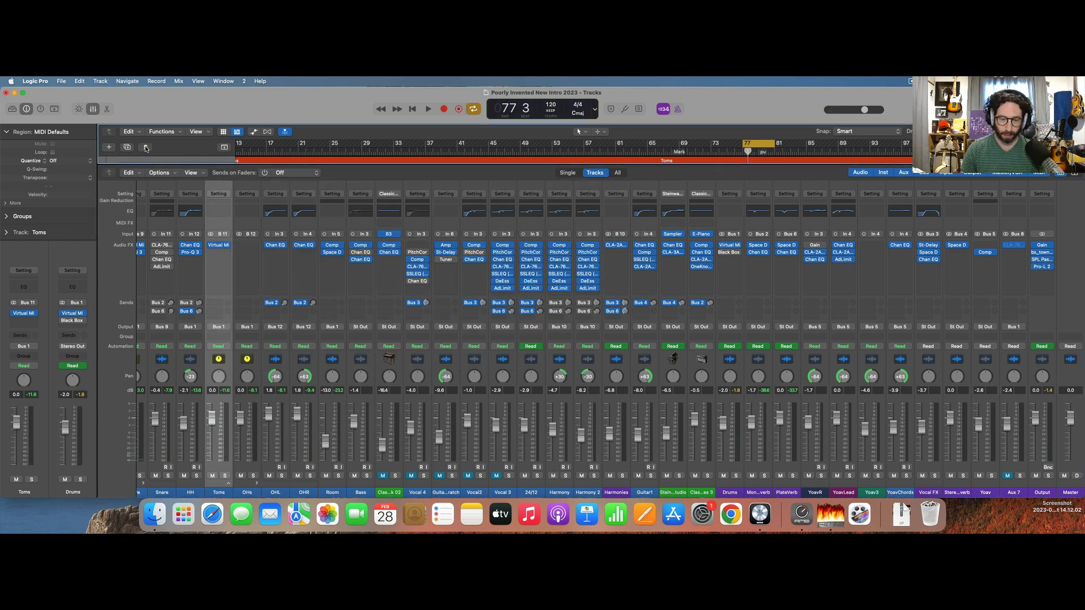
key("x")
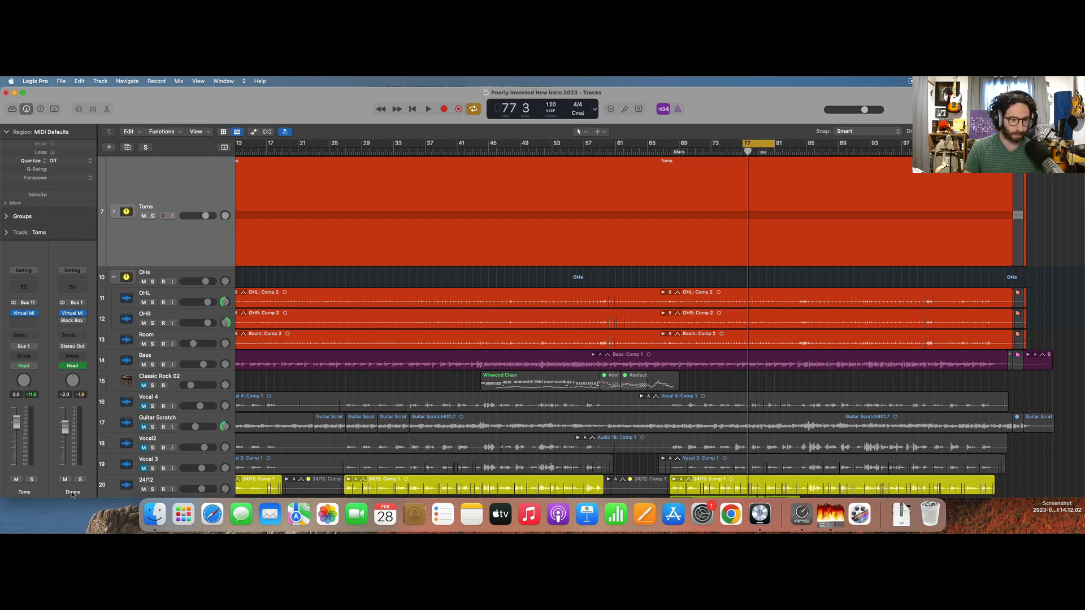
Select the Drums track and display its Insert 2 Bypass (Black Box A) automation.
scroll(242, 317, "down", 10)
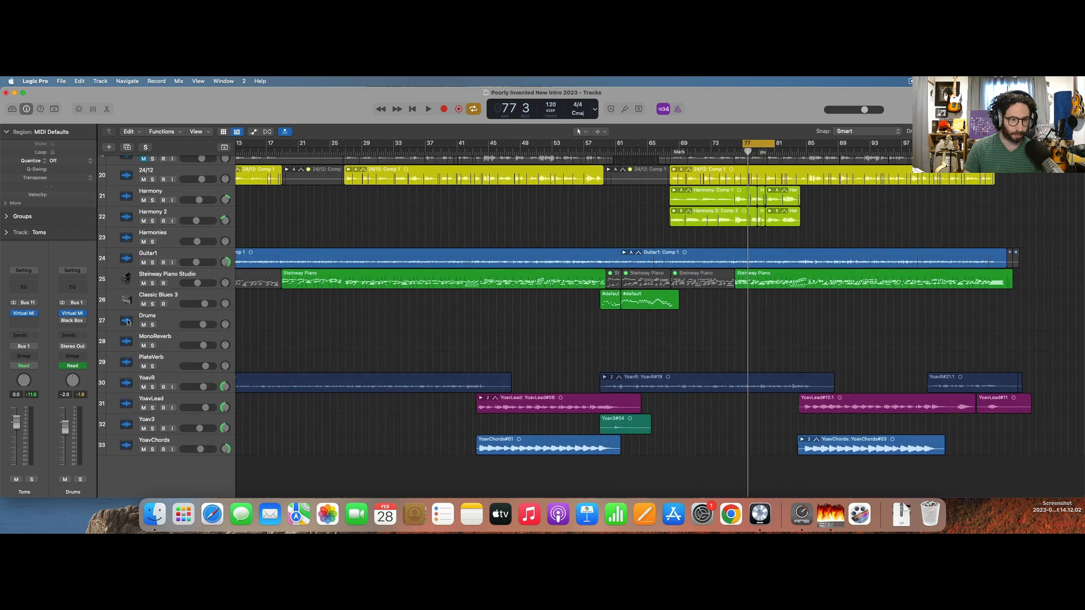
left_click(128, 322)
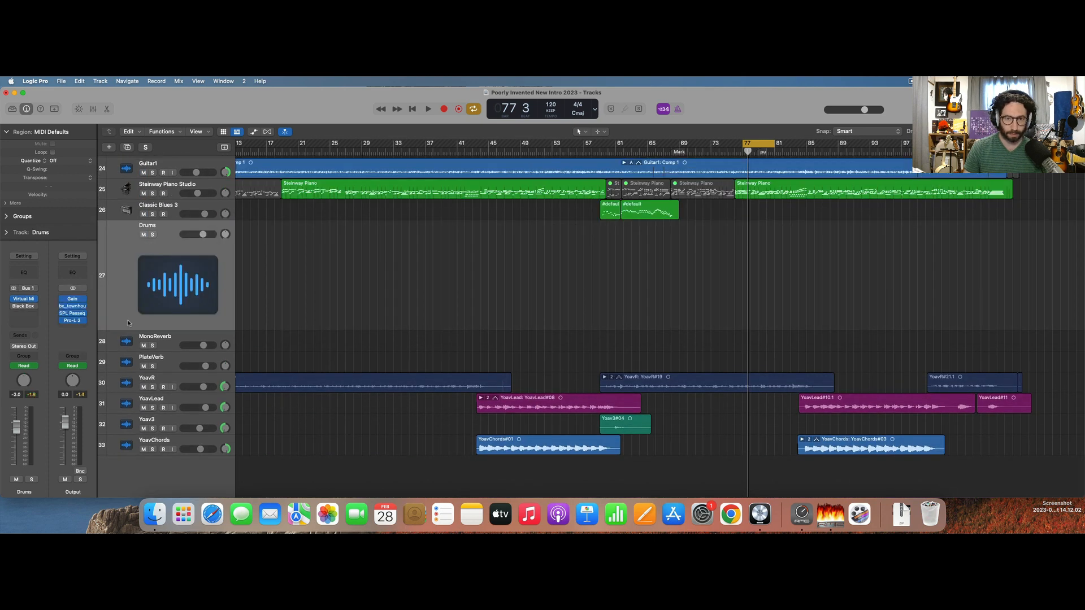
left_click(250, 136)
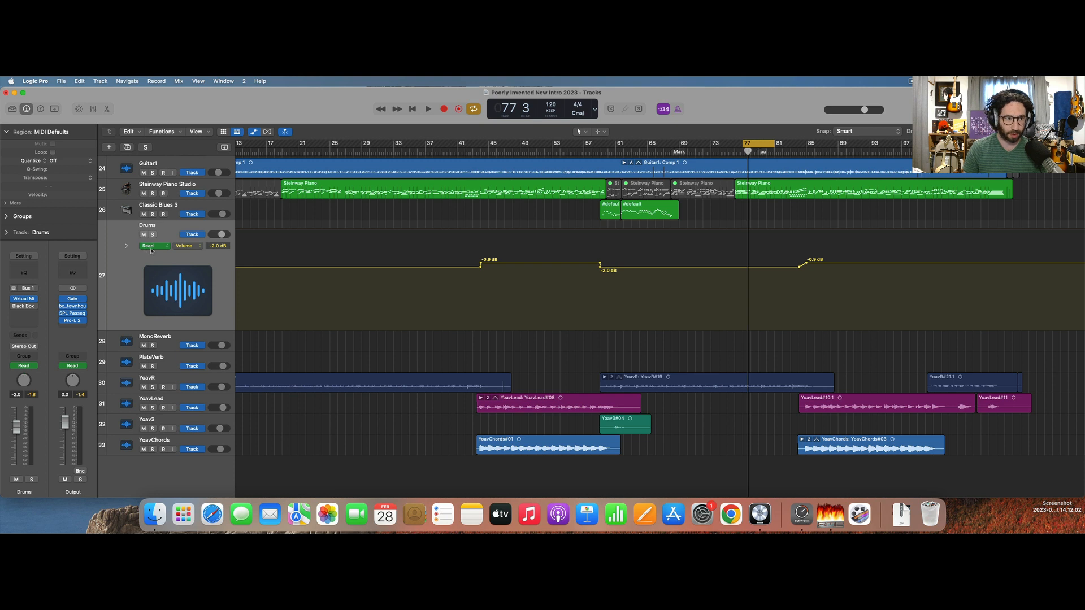
left_click(185, 247)
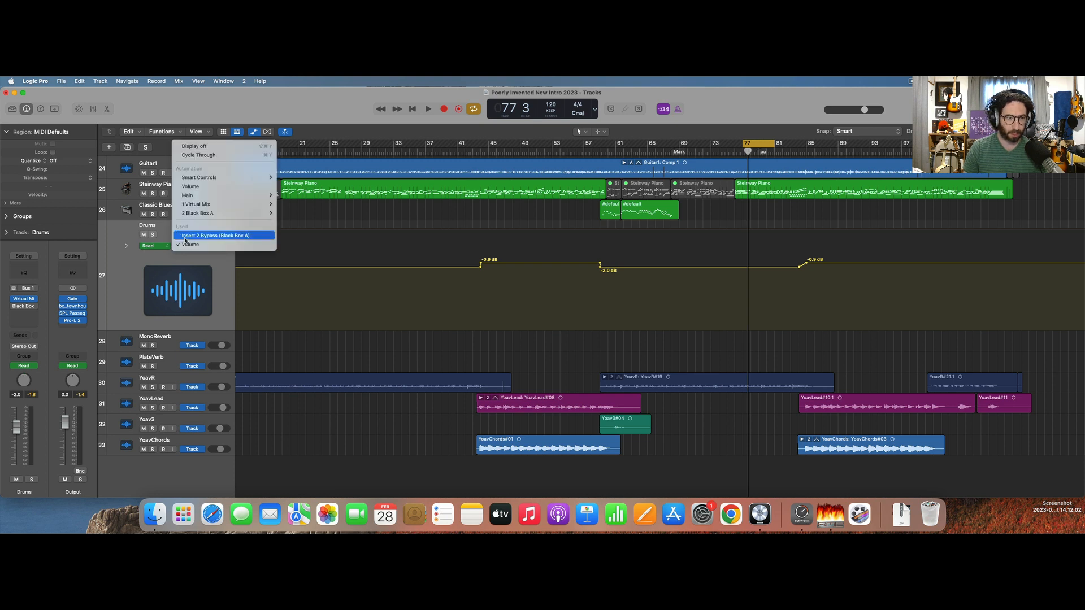
left_click(186, 236)
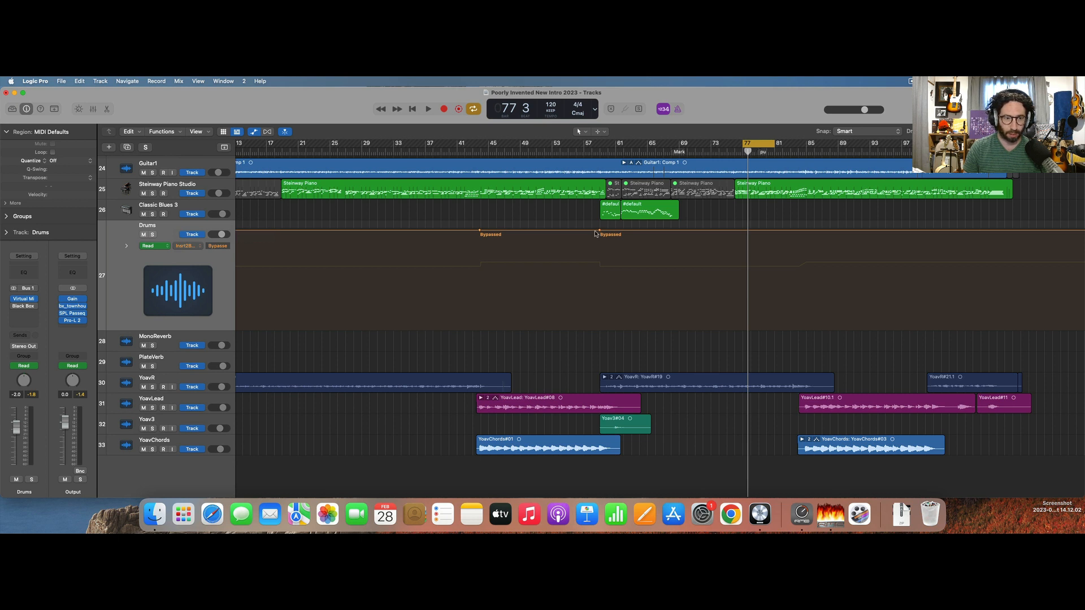
Clear the Bypassed automation points and set the Black Box lane to not bypassed from bar 1, then hide automation.
left_click_drag(428, 231, 96, 209)
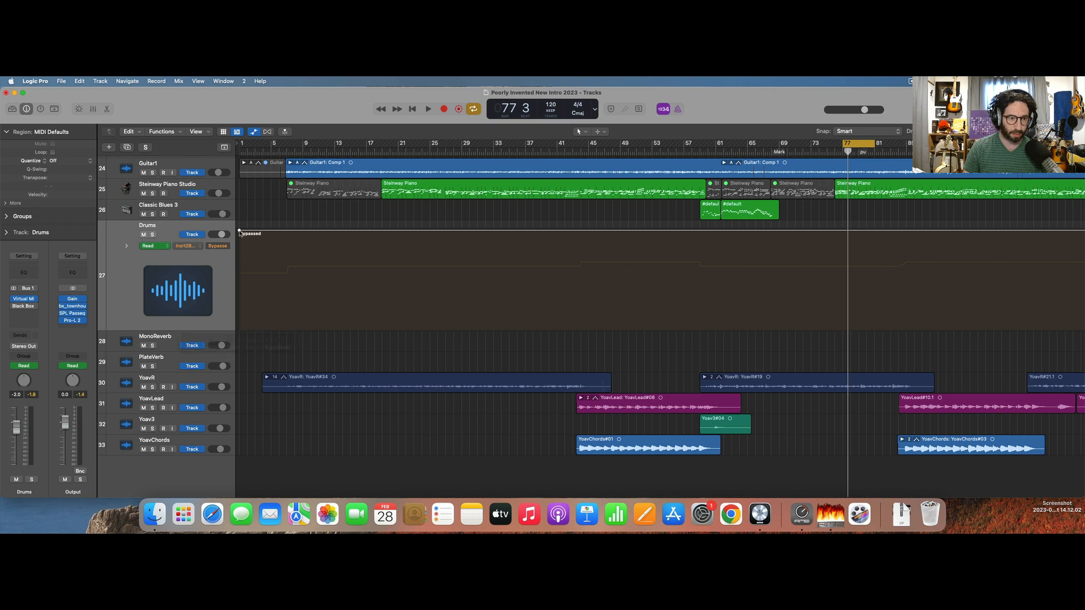
left_click_drag(239, 233, 239, 329)
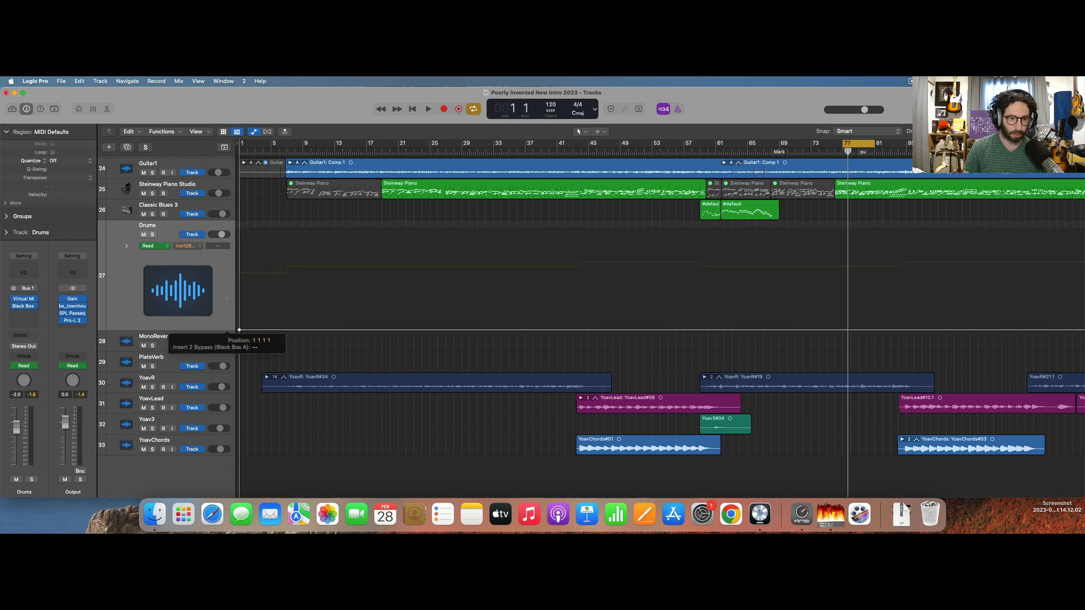
key("super+Left")
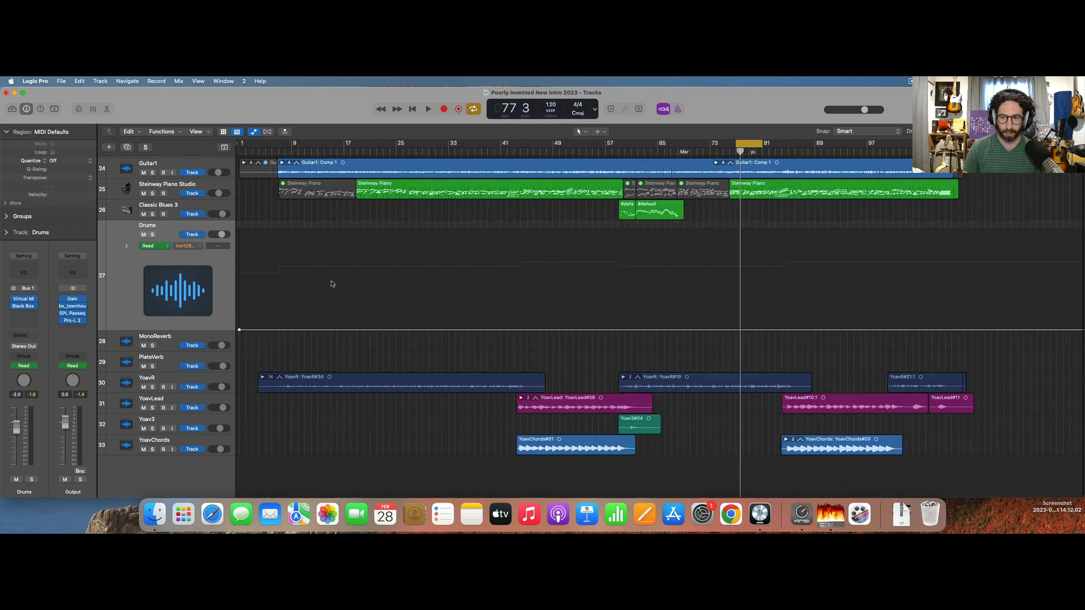
key("space")
key("space")
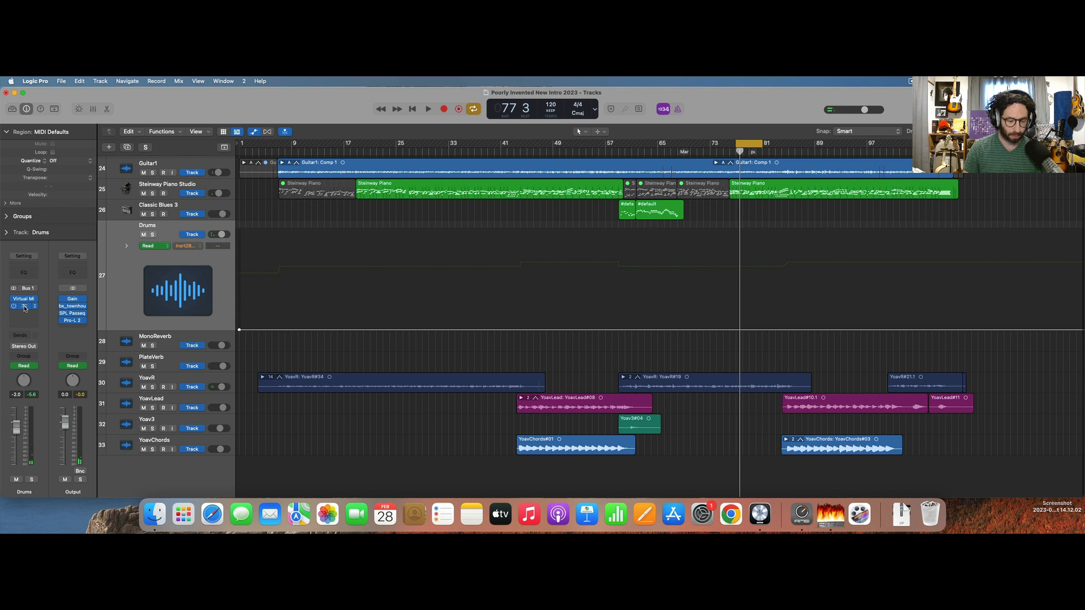
key("a")
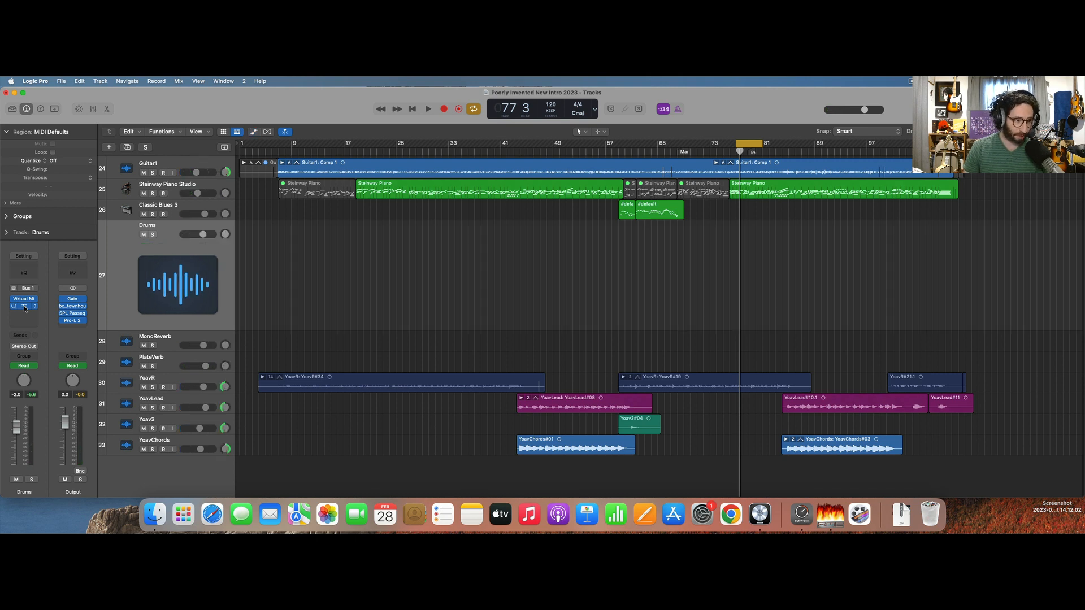
Reopen HG-2 on the Drums channel and raise its Triode amount while the full mix loops.
left_click(24, 308)
key("space")
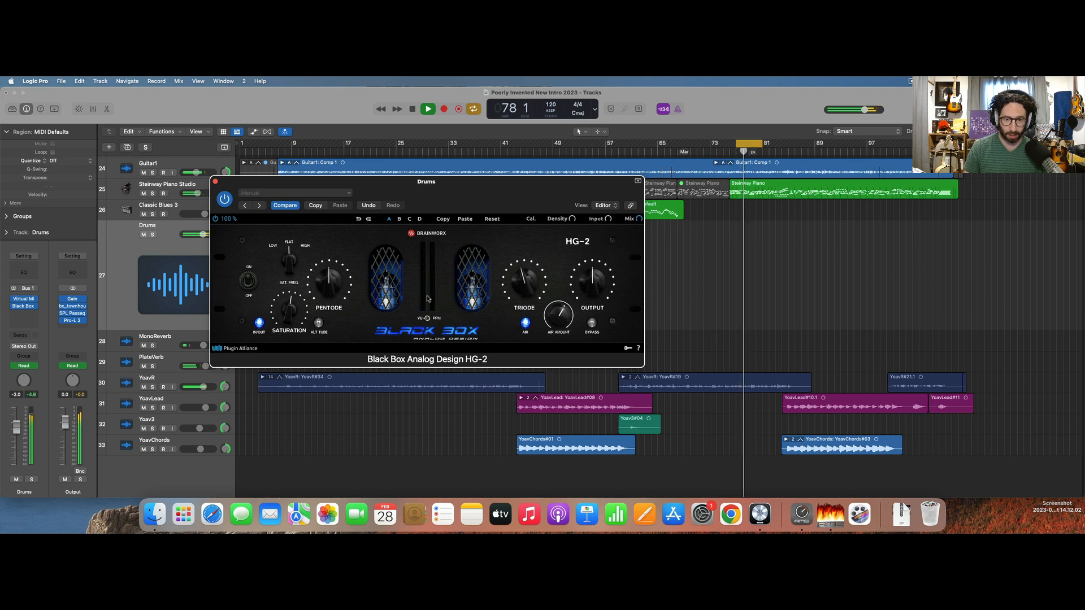
left_click_drag(516, 285, 523, 276)
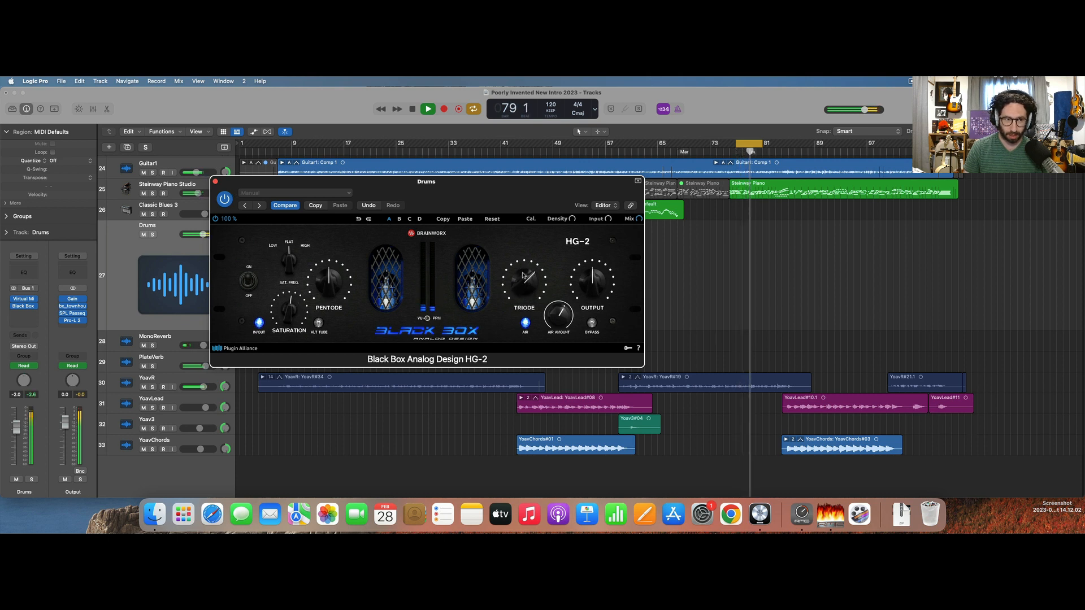
Solo the Drums and fine-tune HG-2 with more Saturation, less Triode and a lower Air amount.
key("s")
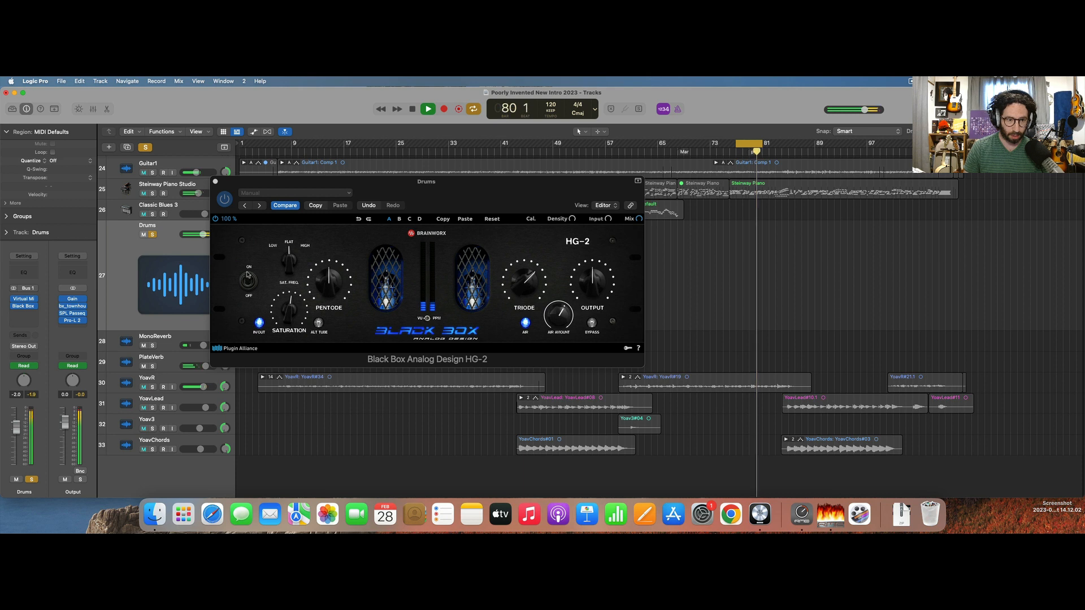
left_click_drag(281, 319, 286, 309)
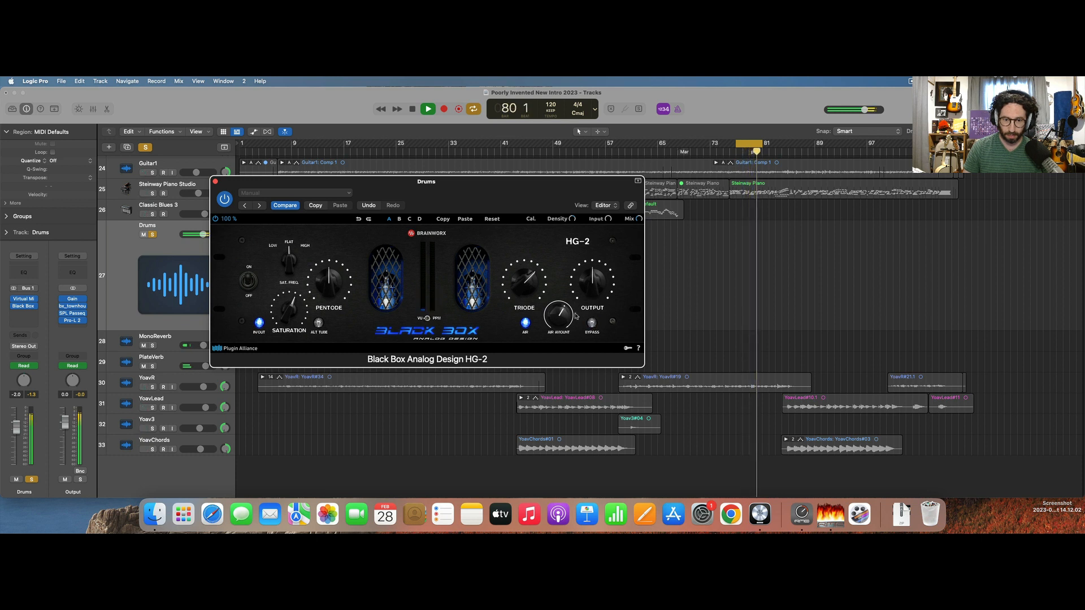
left_click_drag(531, 287, 532, 294)
left_click(553, 315)
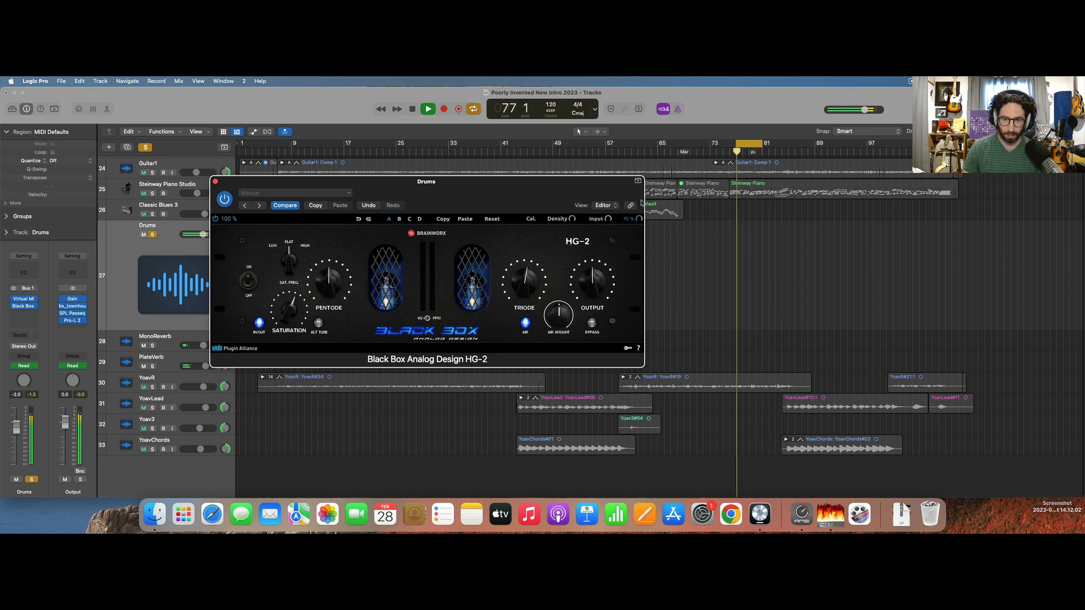
Adjust HG-2's mix control while the soloed drums loop, ending with playback stopped and the plug-in closed.
left_click_drag(641, 199, 631, 224)
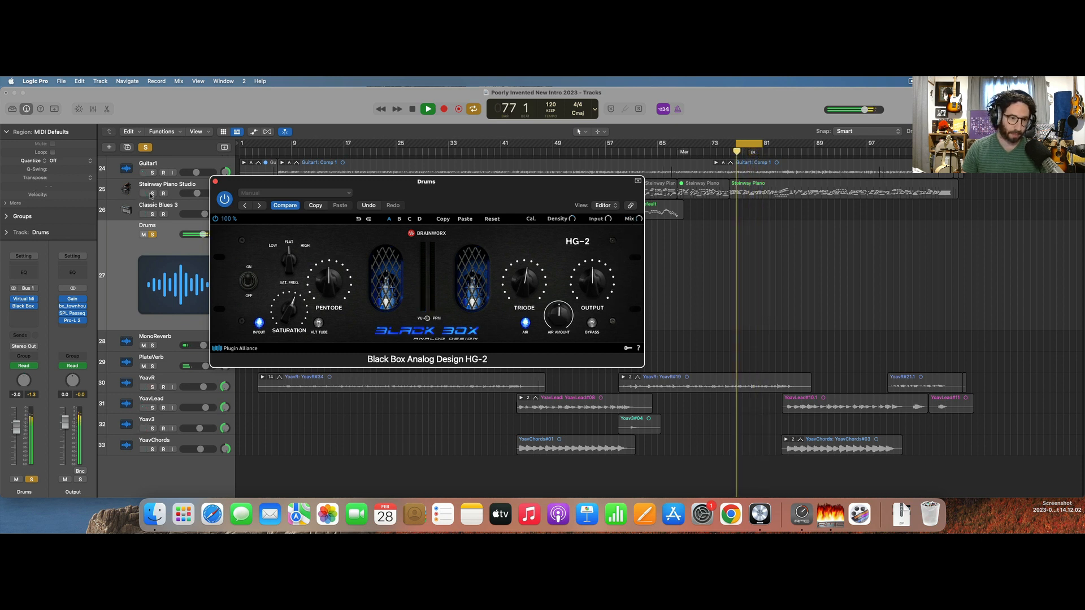
key("space")
left_click(215, 182)
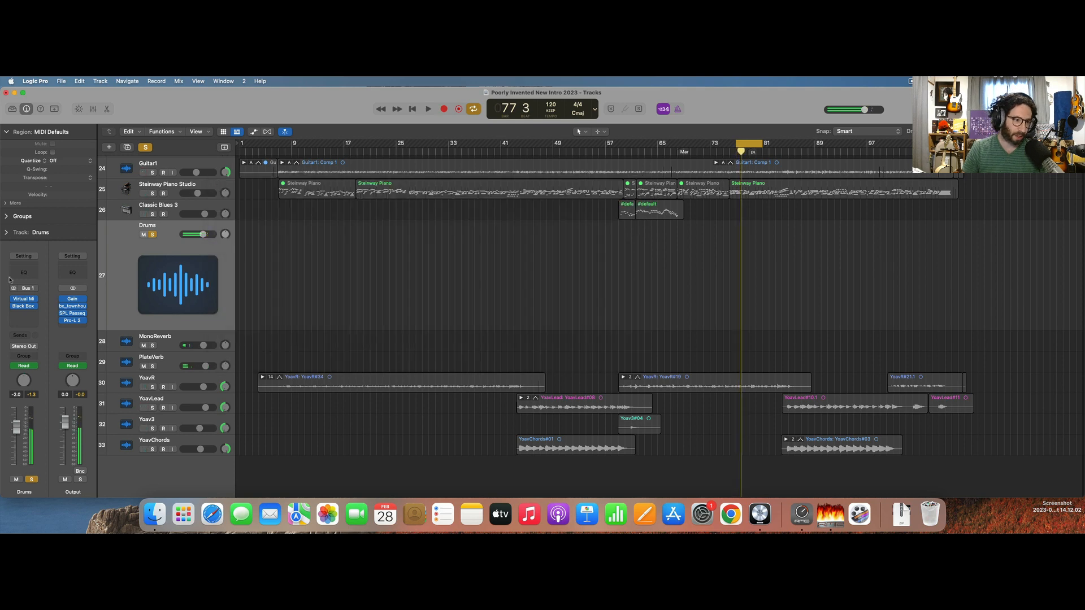
Insert a Pro-Q 3 equalizer after Black Box HG-2 on the Drums channel.
left_click(32, 313)
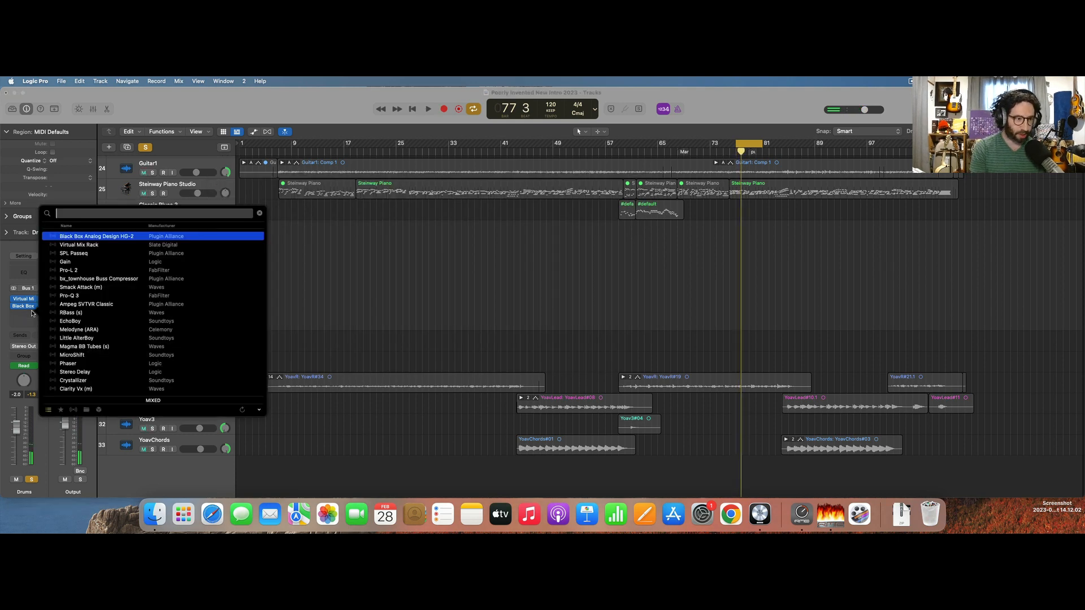
type("pro")
key("Down")
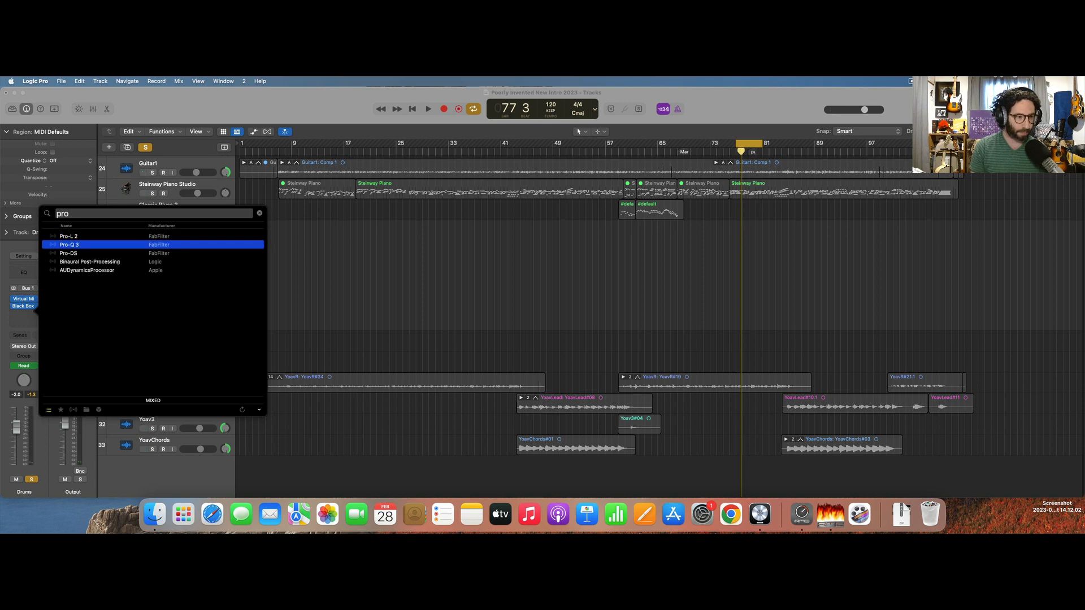
key("Return")
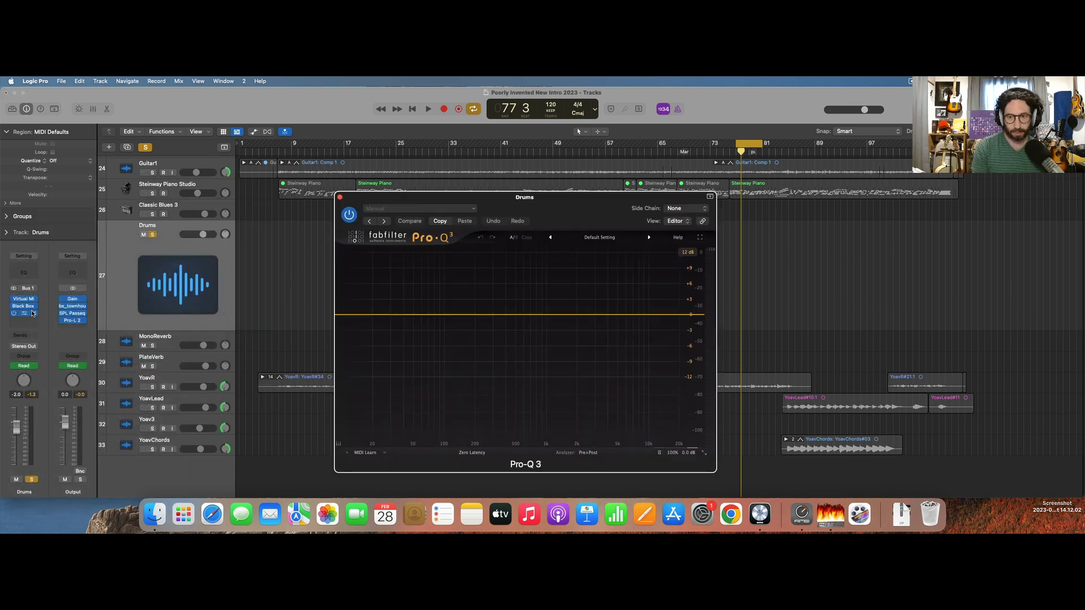
Shape the soloed Drums in Pro-Q 3 with a boost of about 4.1 dB near 60 Hz and a cut of about 1.3 dB near 1.6 kHz.
key("space")
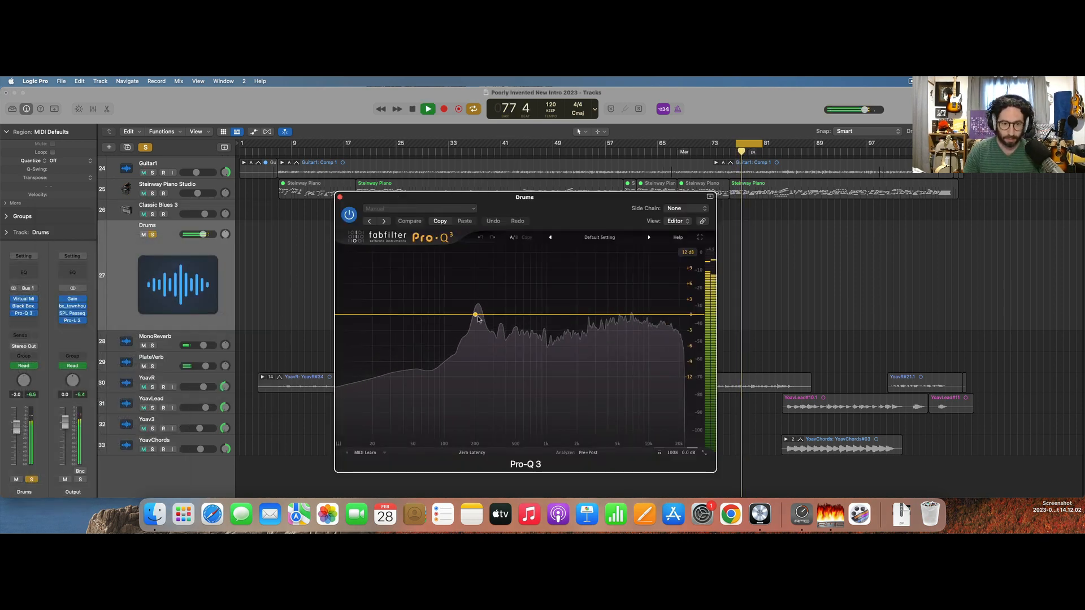
left_click_drag(431, 315, 425, 293)
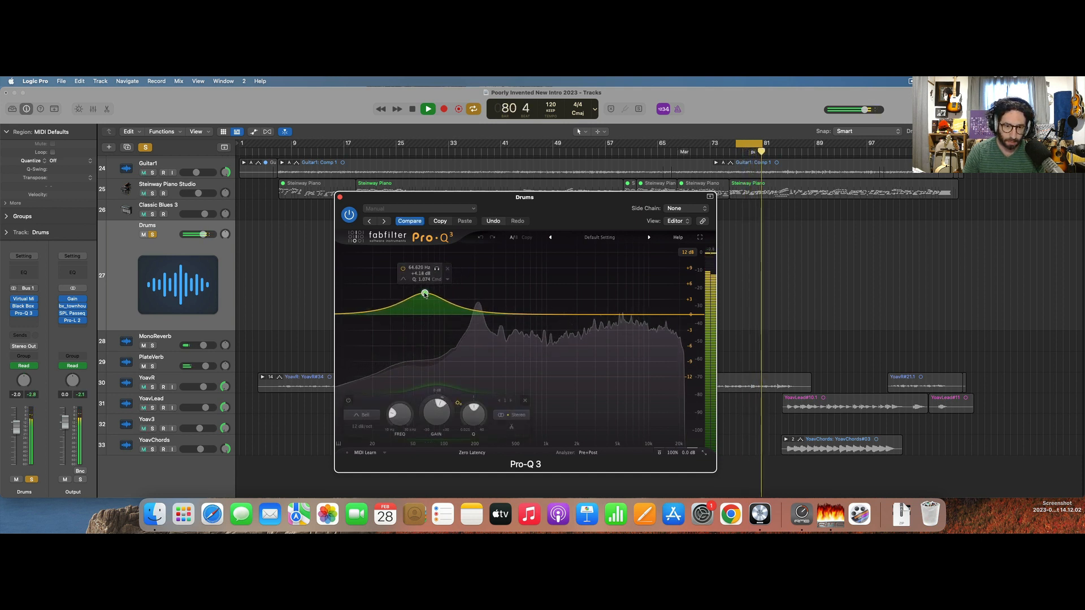
left_click_drag(425, 293, 421, 294)
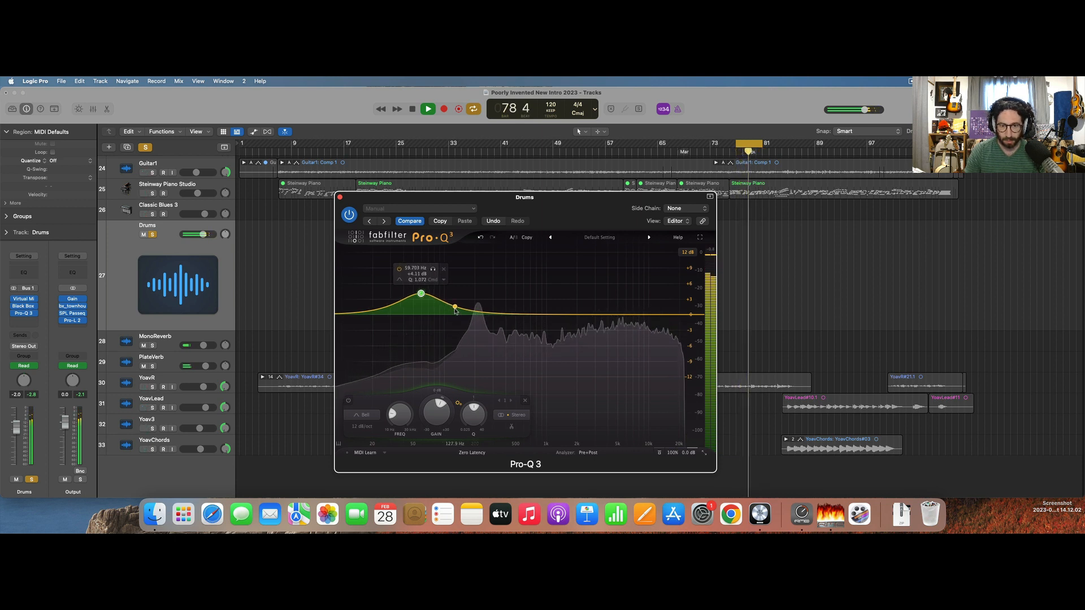
left_click_drag(593, 314, 568, 322)
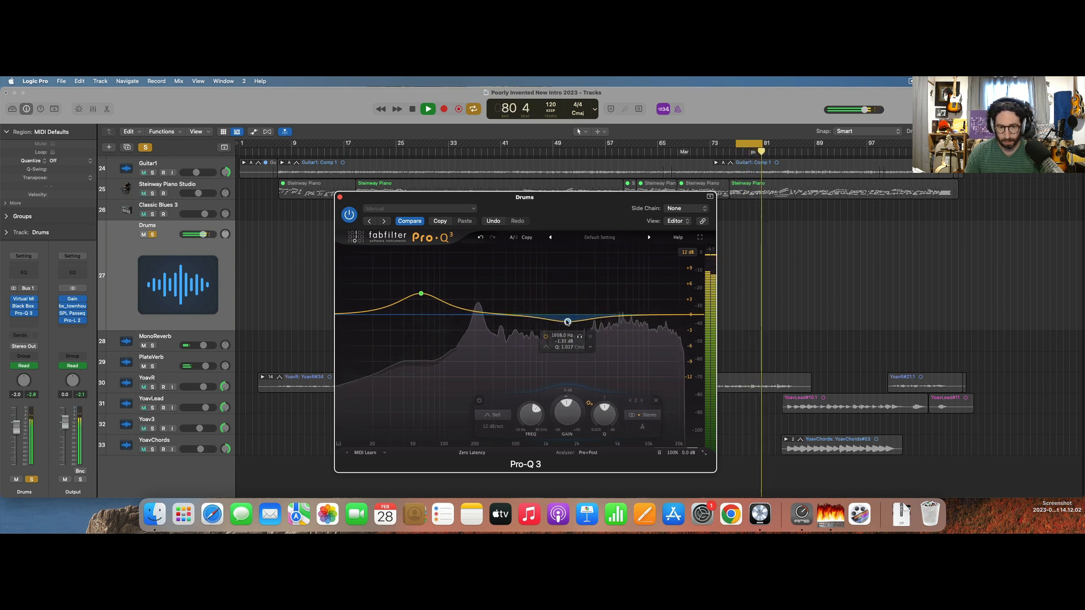
mouse_move(417, 301)
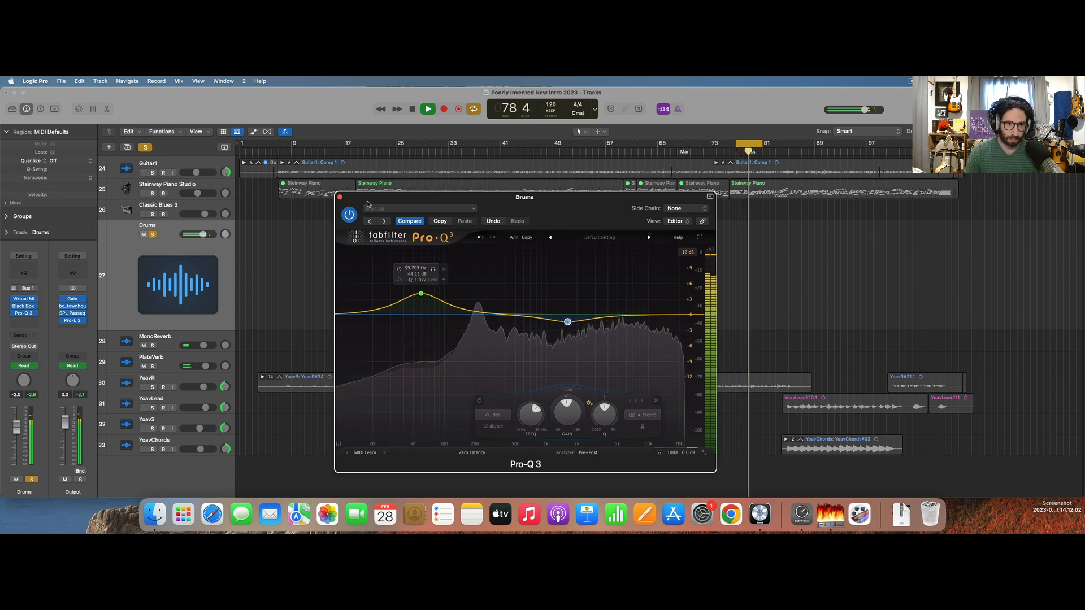
key("space")
left_click(339, 197)
Solo the Bass track during playback and add Pro-Q 3 after its existing Channel EQs.
scroll(262, 210, "up", 4)
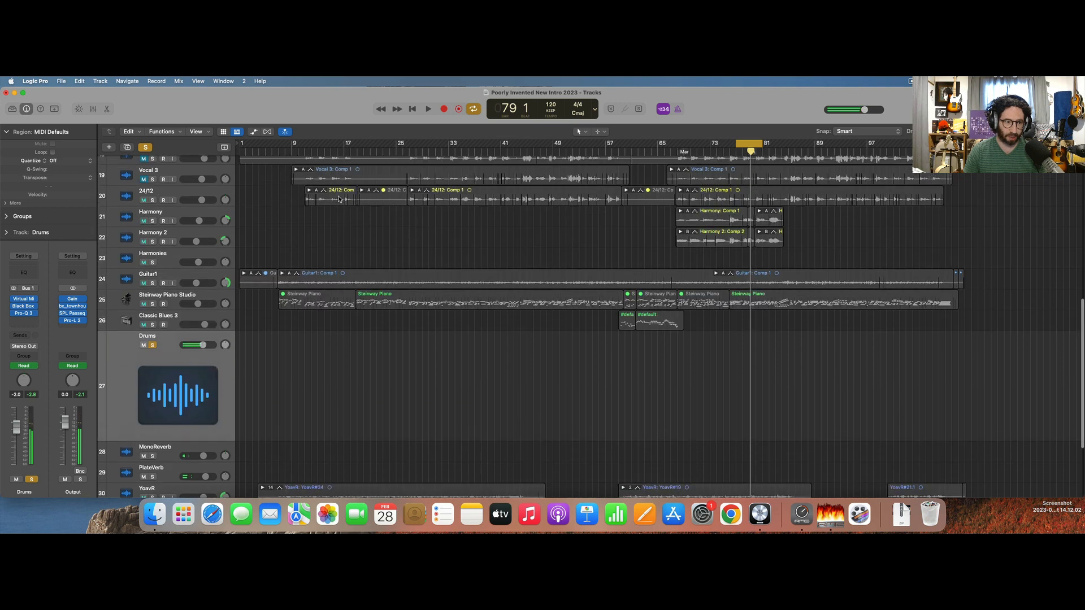
scroll(260, 210, "up", 8)
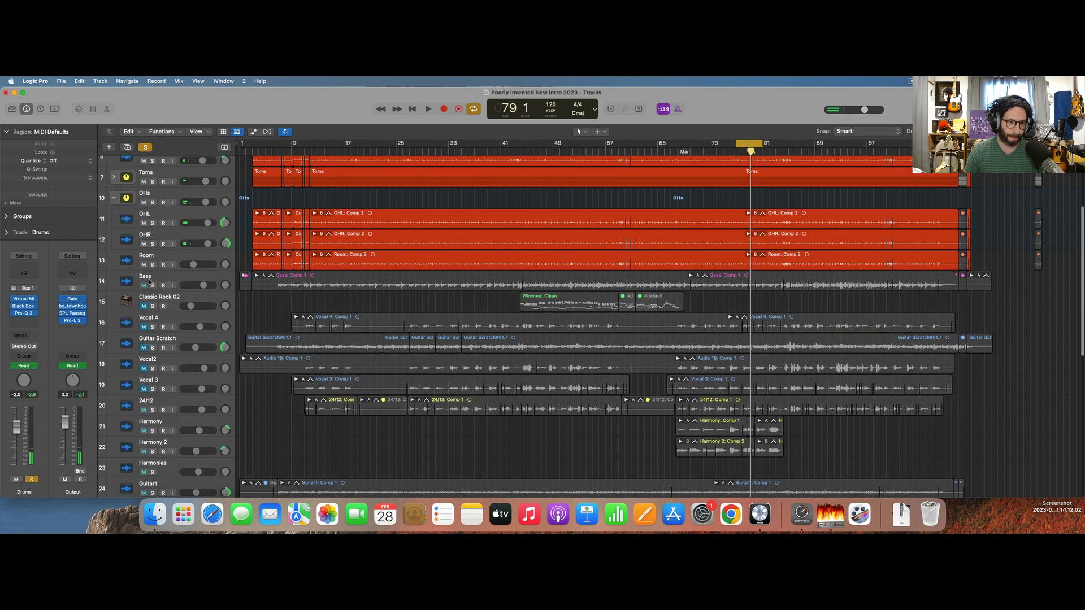
key("space")
left_click(137, 282)
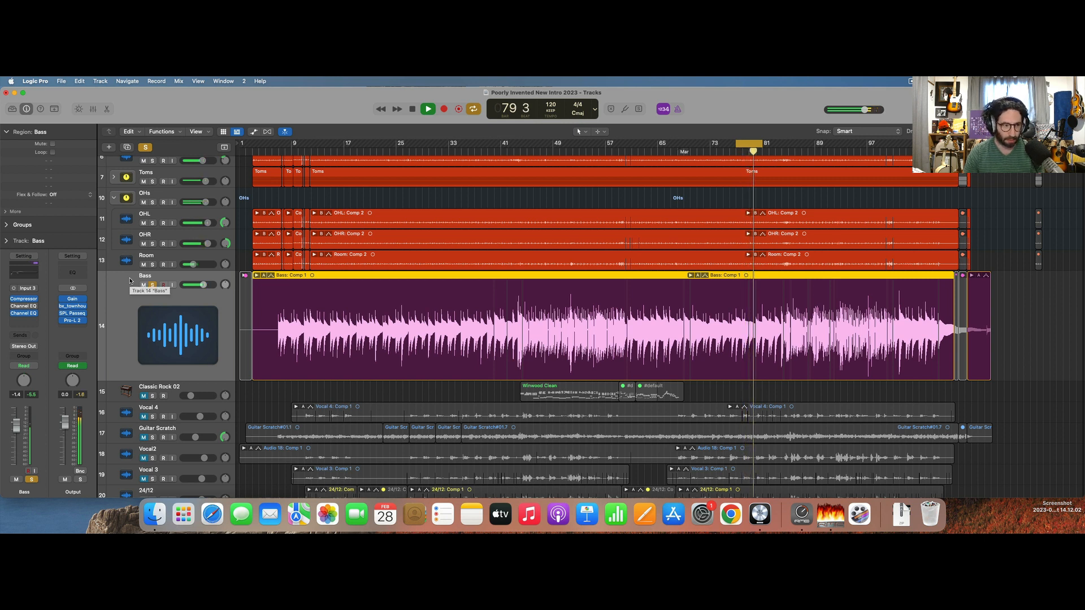
left_click(25, 321, "super")
type("pro")
key("Return")
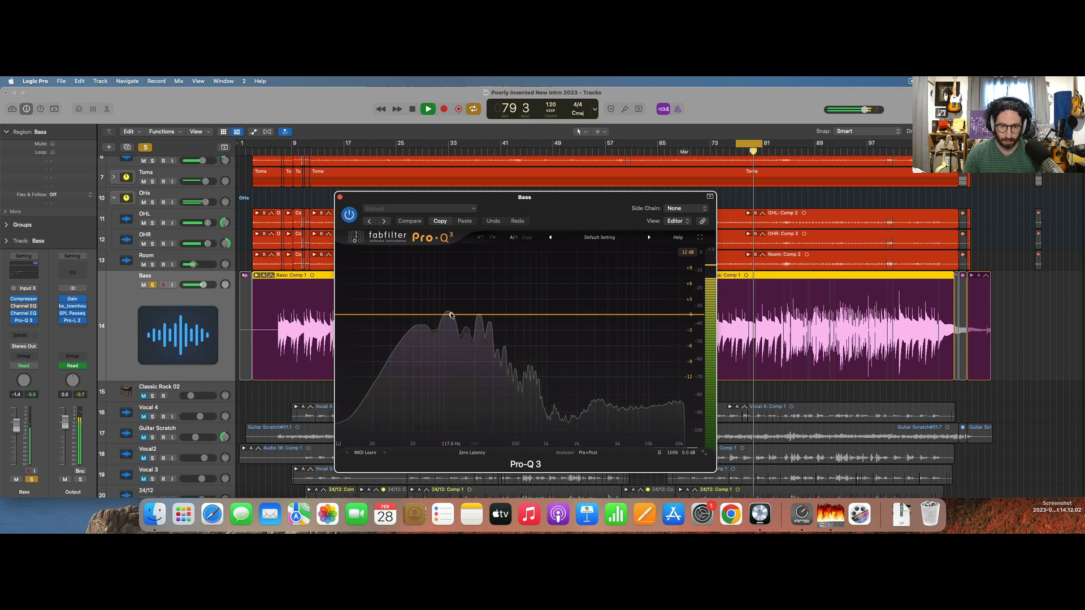
Boost the Bass by about 1.5 dB near 79 Hz and cut about 3 dB near 40 Hz in Pro-Q 3.
left_click_drag(451, 316, 435, 303)
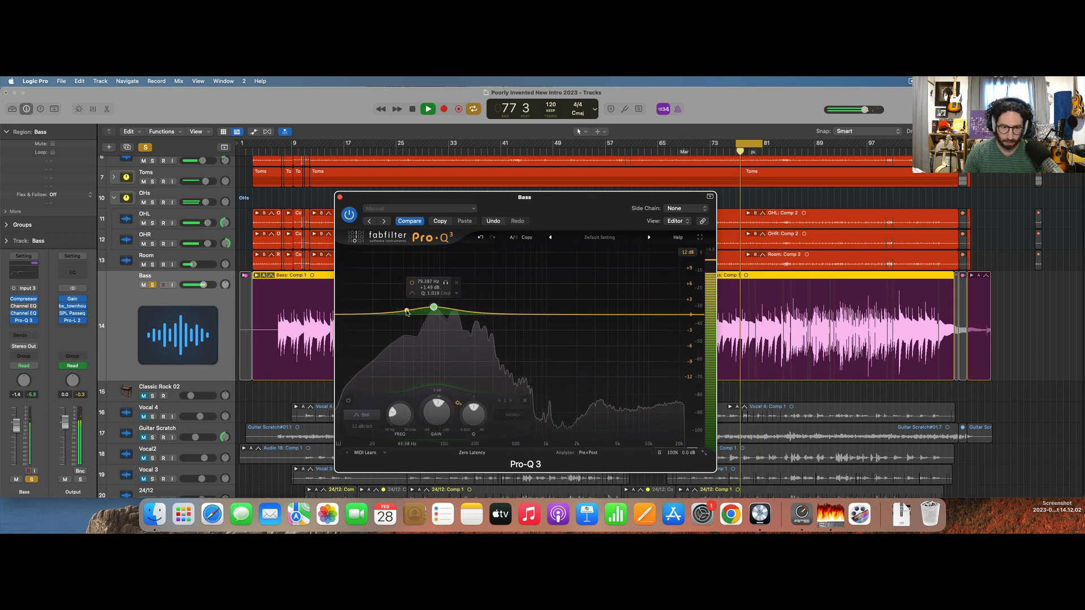
mouse_move(407, 312)
left_mouse_down()
mouse_move(400, 283)
mouse_move(406, 330)
left_mouse_up()
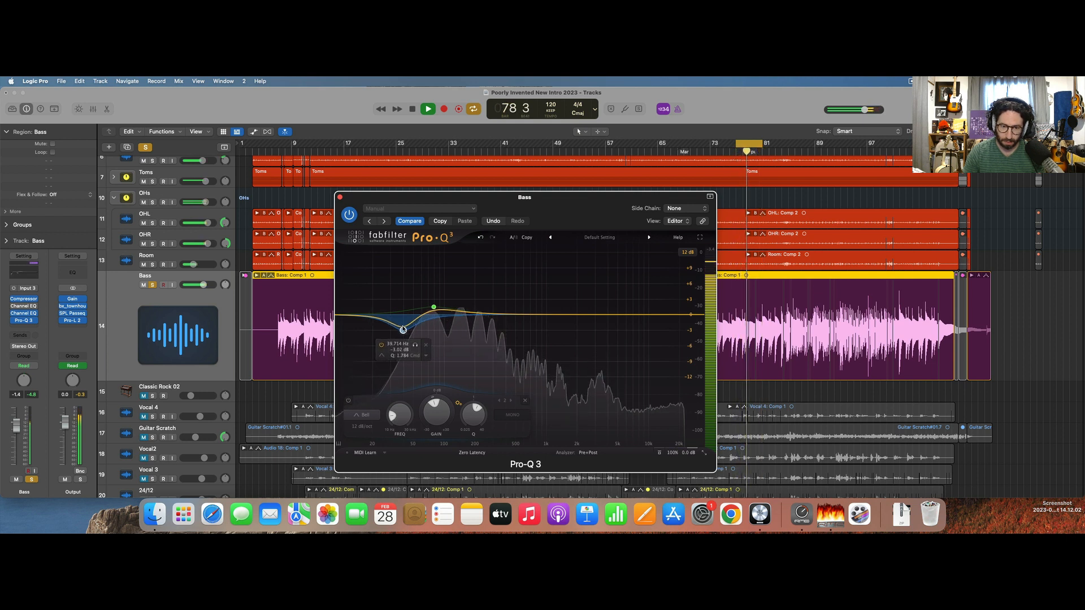
left_click_drag(403, 330, 404, 329)
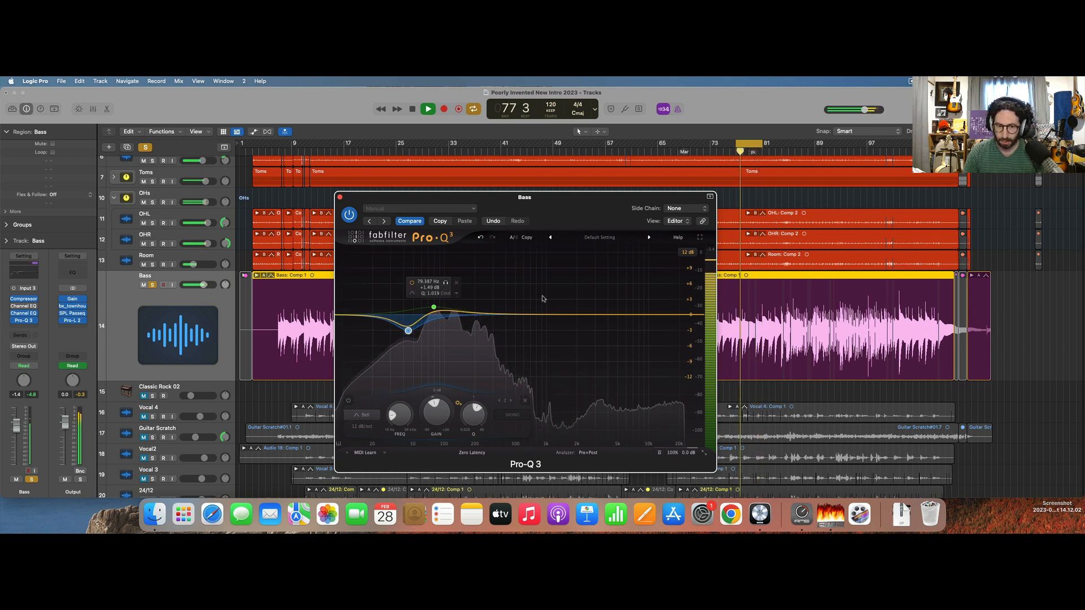
Add a Bass boost of about 1.5 dB near 990 Hz and a High Cut filter near 10 kHz.
left_click_drag(520, 314, 546, 307)
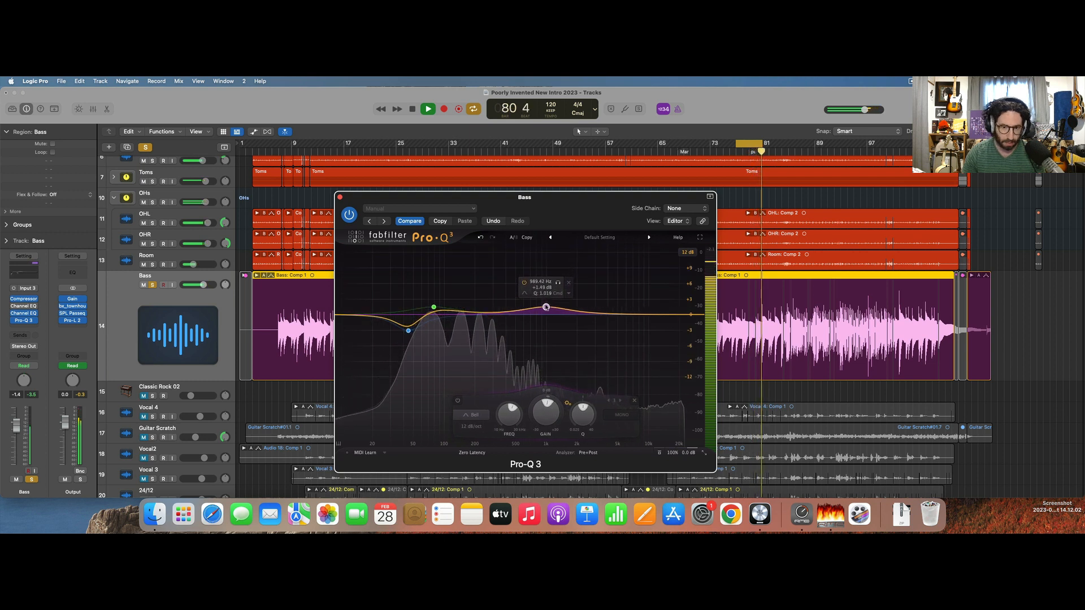
double_click(667, 314)
left_click_drag(667, 315, 644, 315)
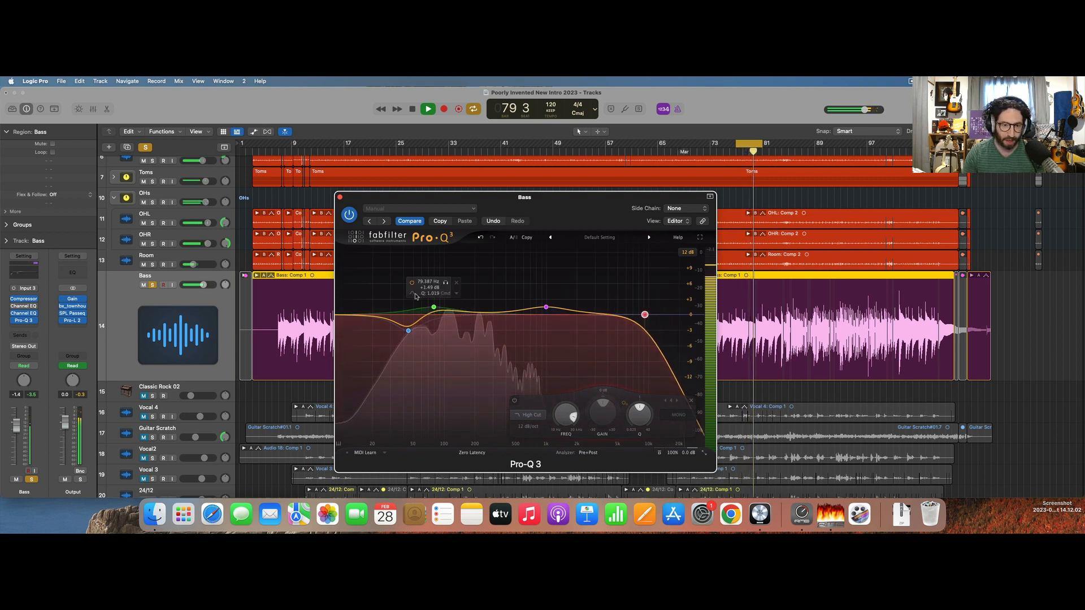
Compare the soloed Bass with Pro-Q 3 bypassed and active, then stop playback and close the plug-in.
left_click(349, 214)
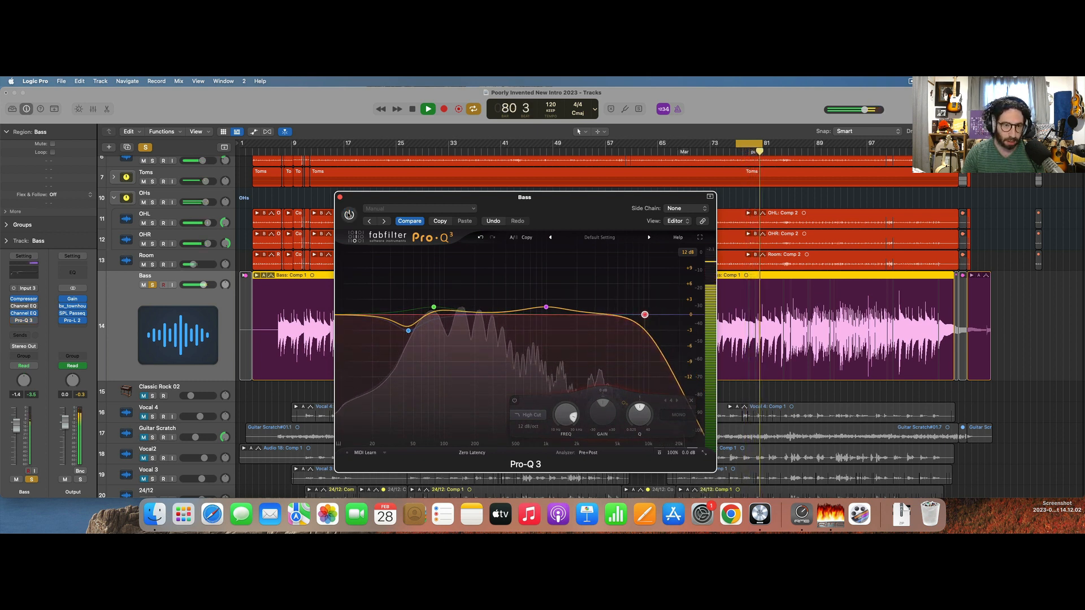
left_click(348, 215)
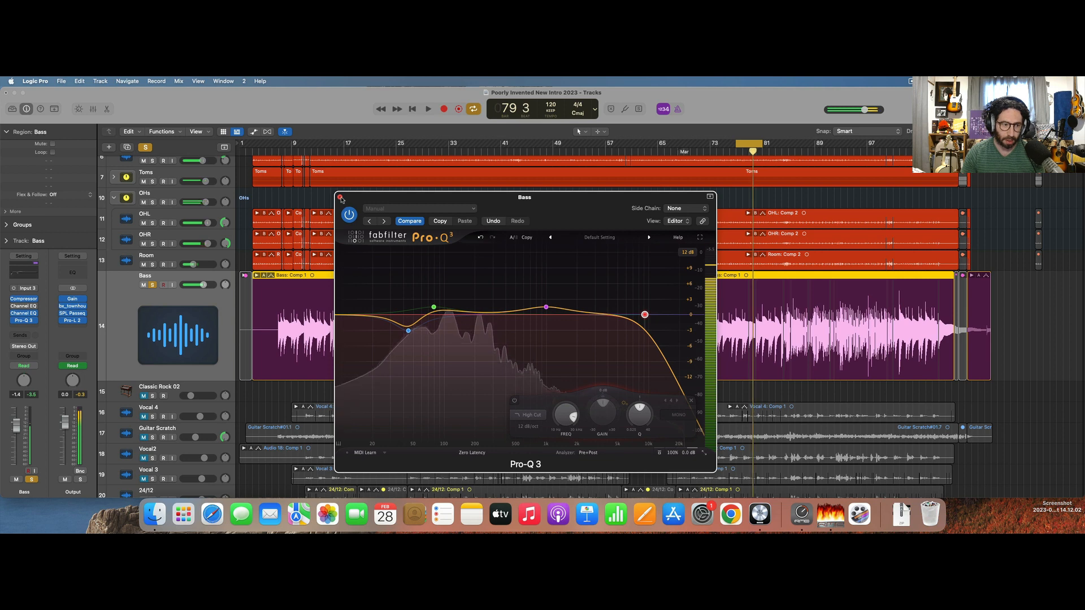
key("space")
left_click(340, 197)
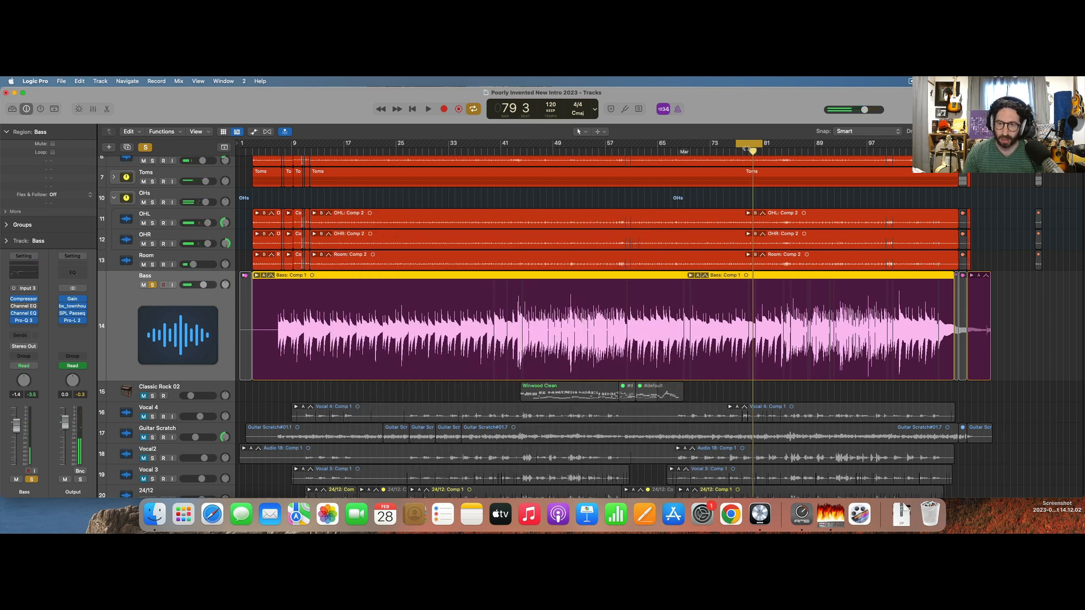
Turn off the cycle range, clear all solos and play the full mix from bar 7.
left_click(746, 148)
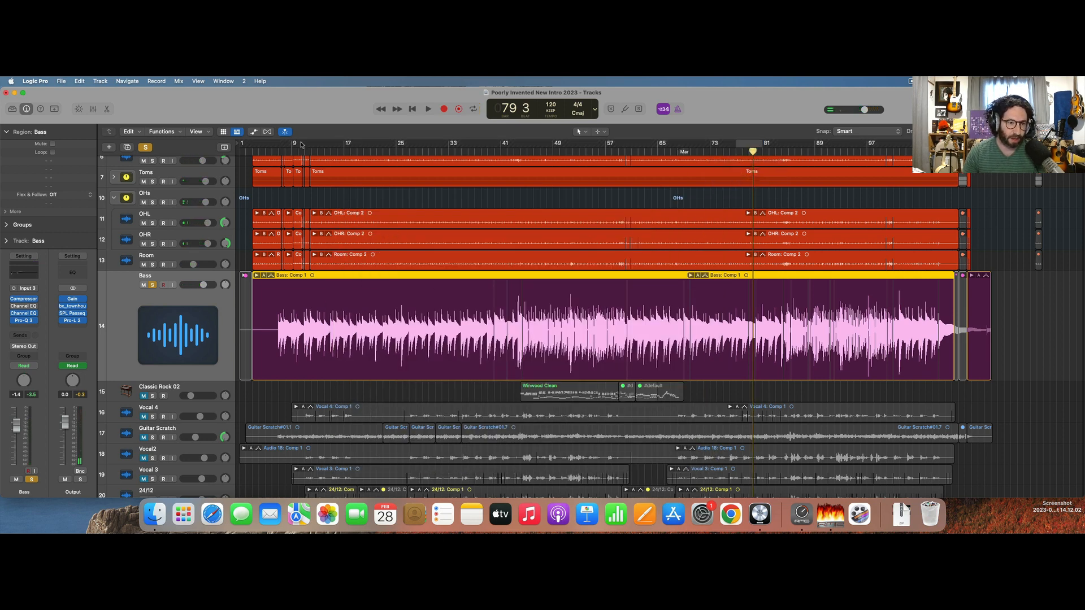
left_click(278, 151)
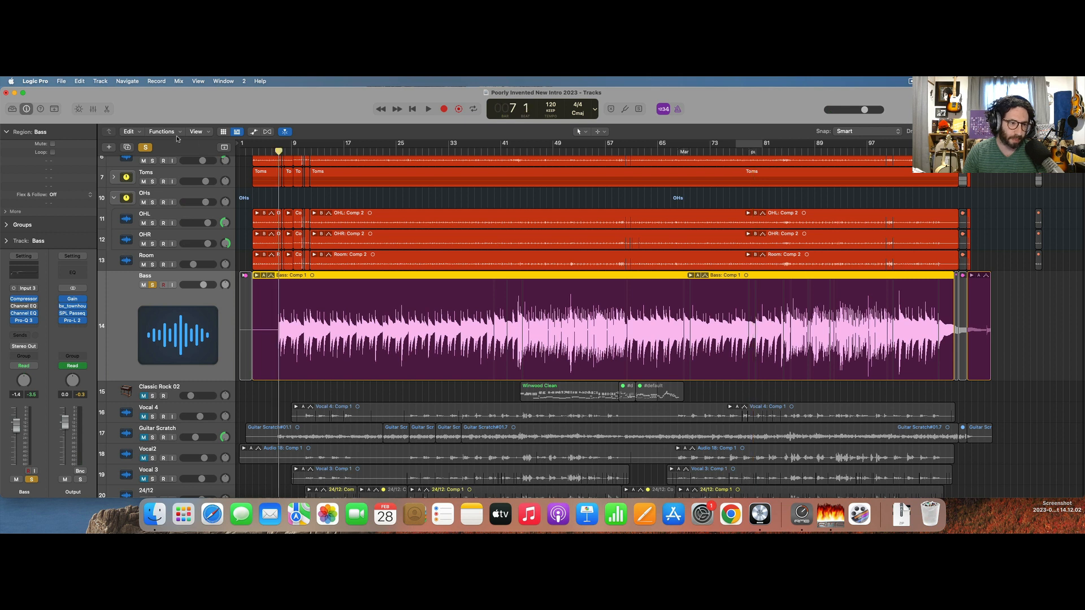
left_click(147, 149)
key("space")
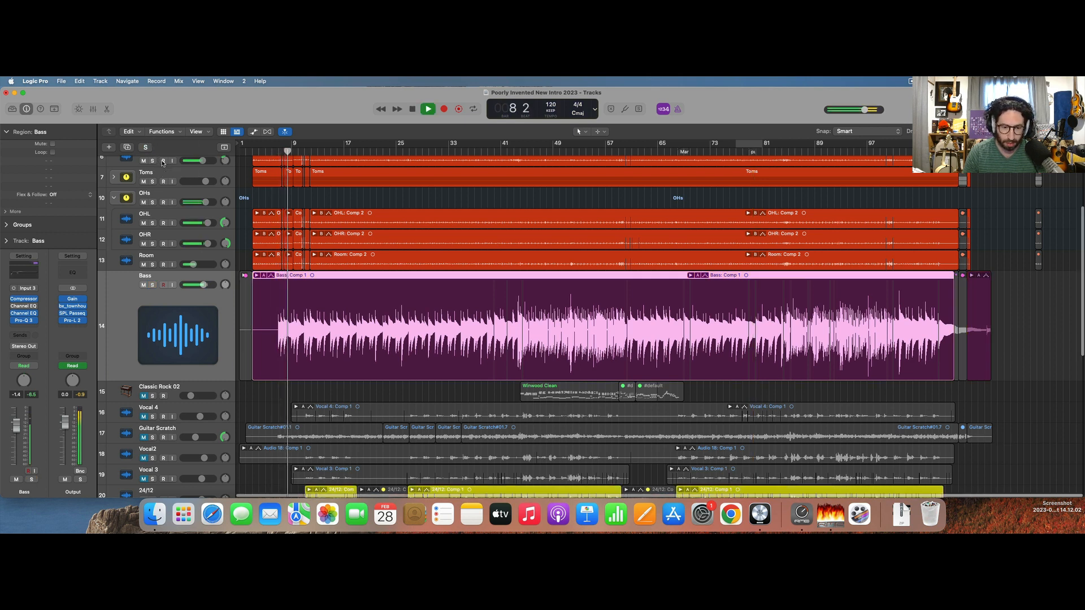
Audition the Snare stack on its own, then return to the full mix and stop playback.
scroll(254, 198, "up", 5)
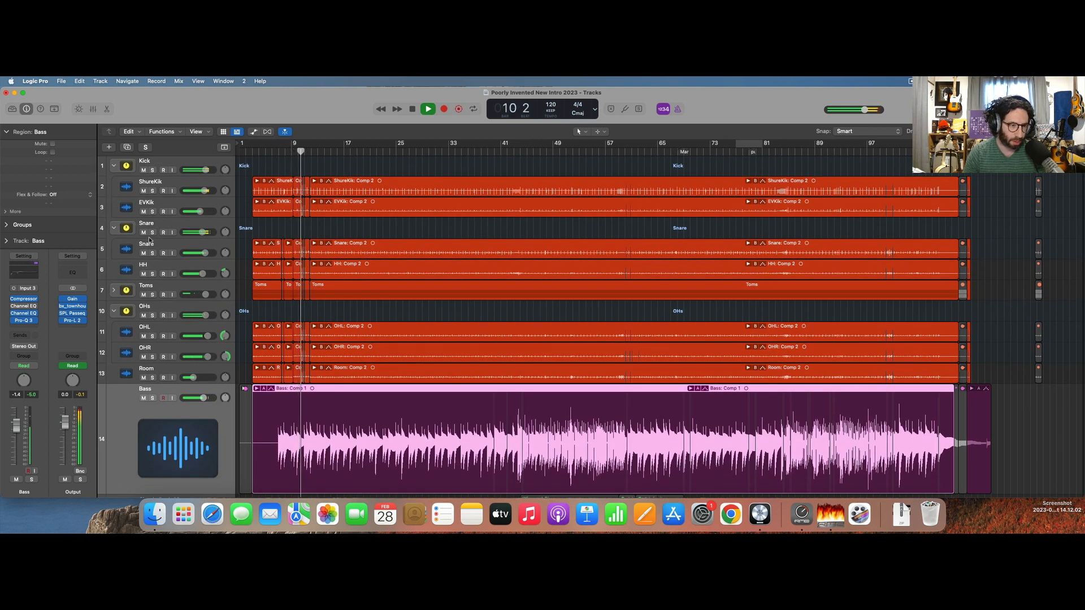
left_click(152, 232)
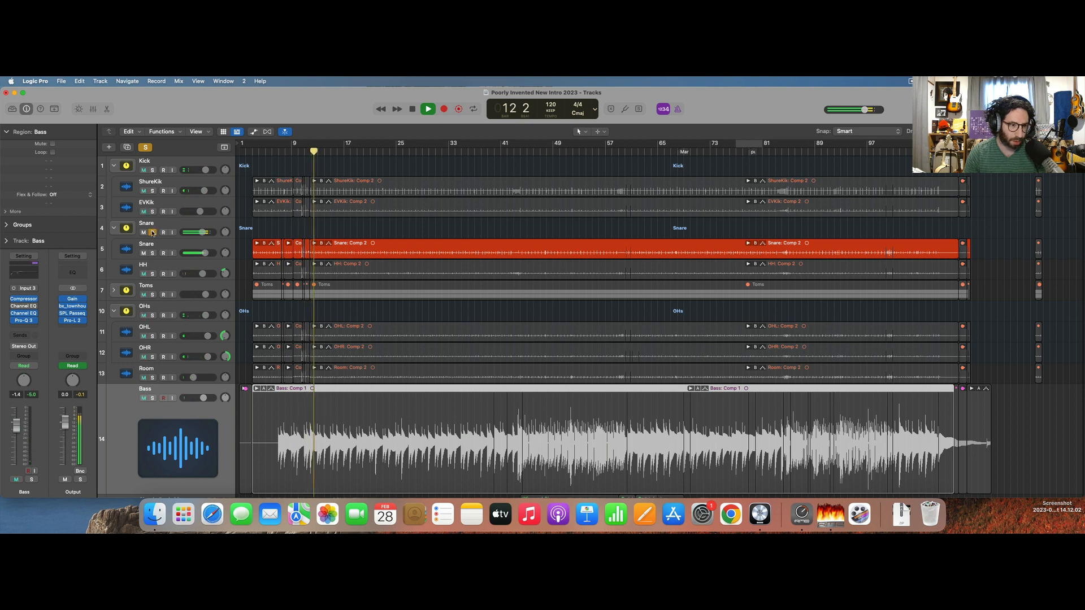
left_click(152, 232)
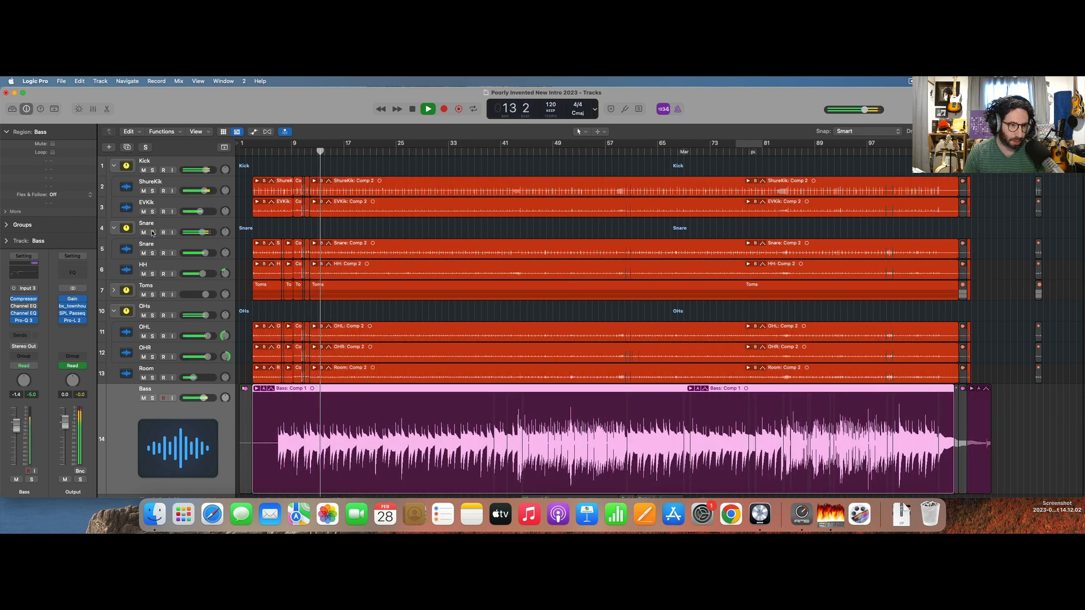
scroll(158, 288, "down", 1)
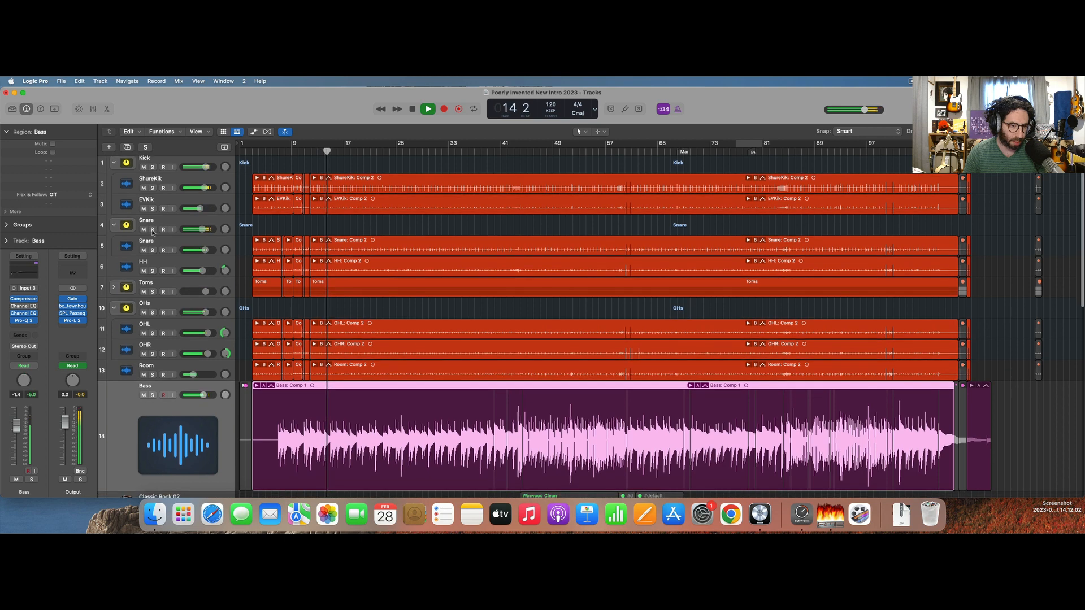
key("space")
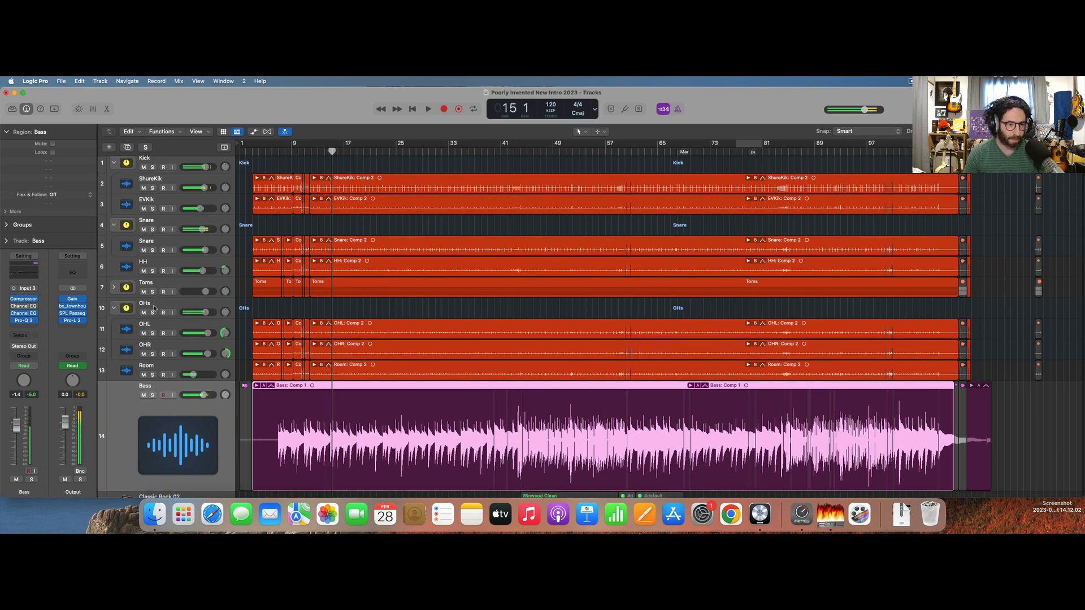
Solo the OHs stack to audition the overheads, select its track, and stop playback with the solo cleared.
left_click(152, 313)
key("space")
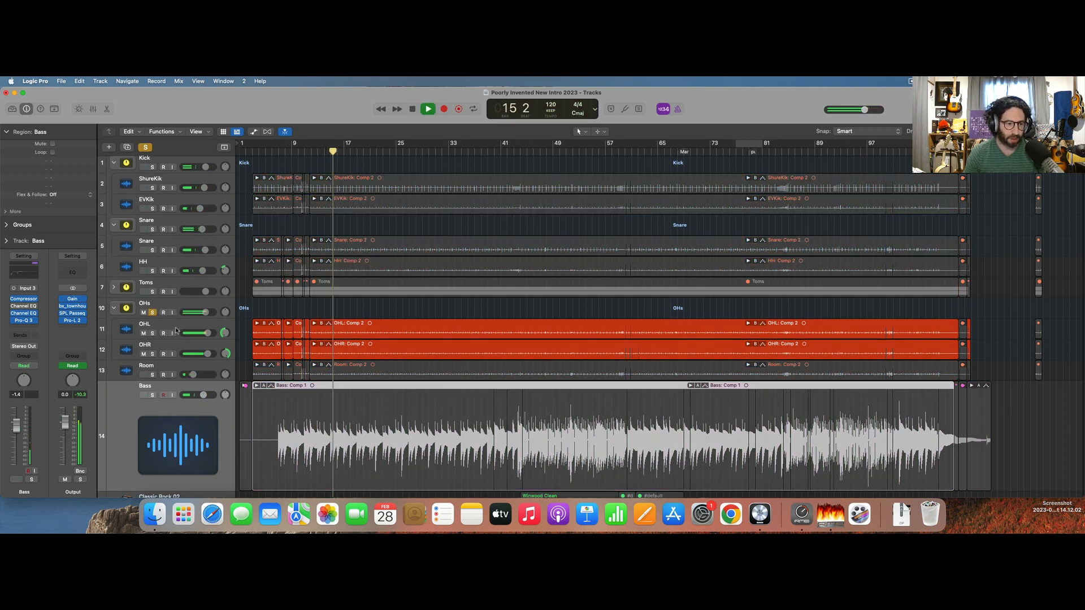
left_click(161, 303)
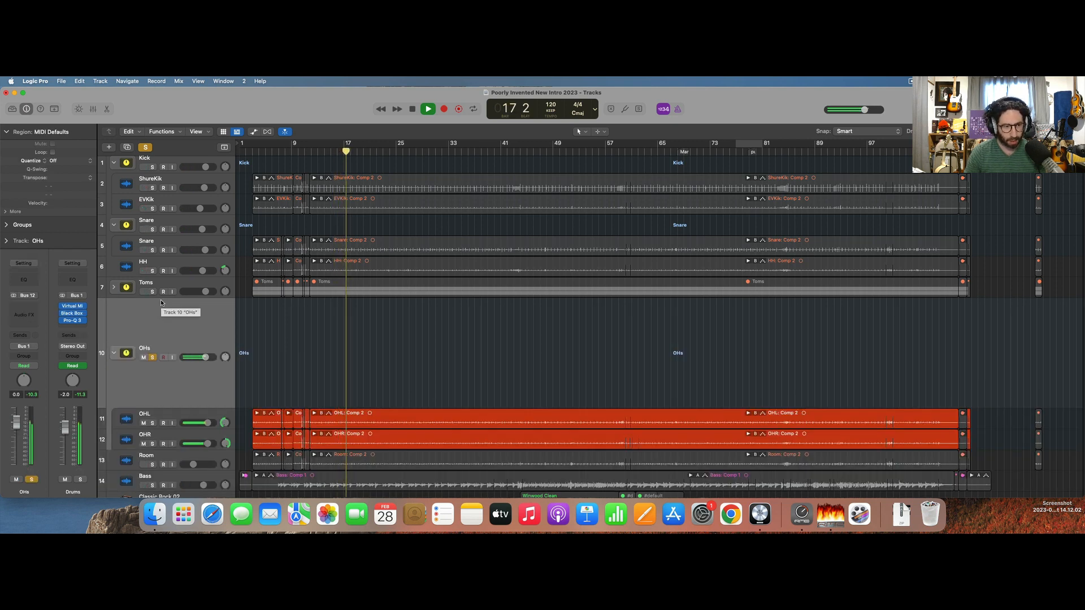
key("space")
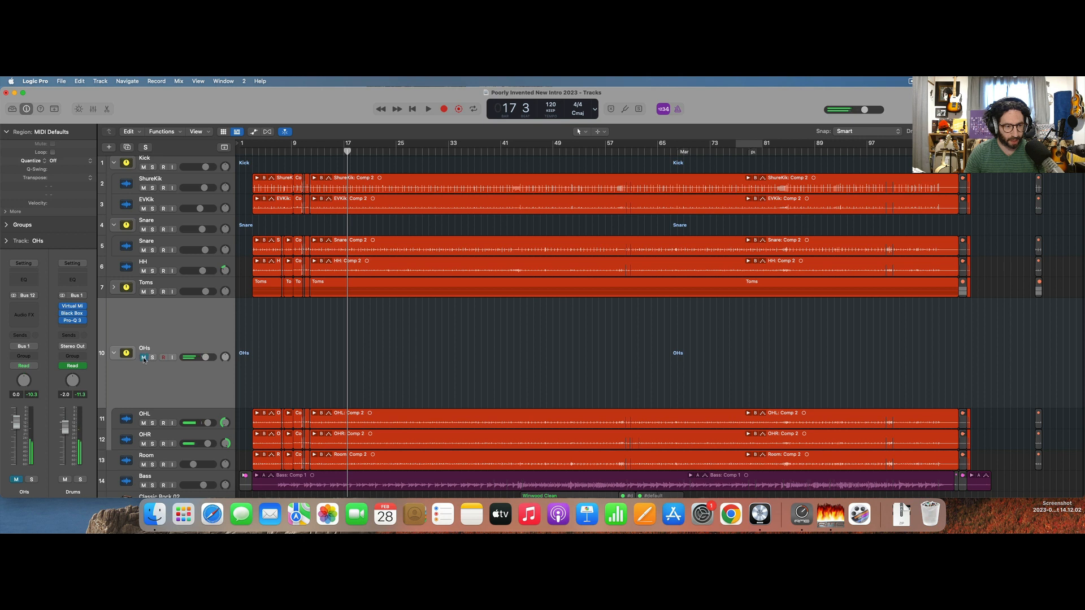
Play the full mix while muting the Room track and the OHs stack to compare, then unmute both.
key("space")
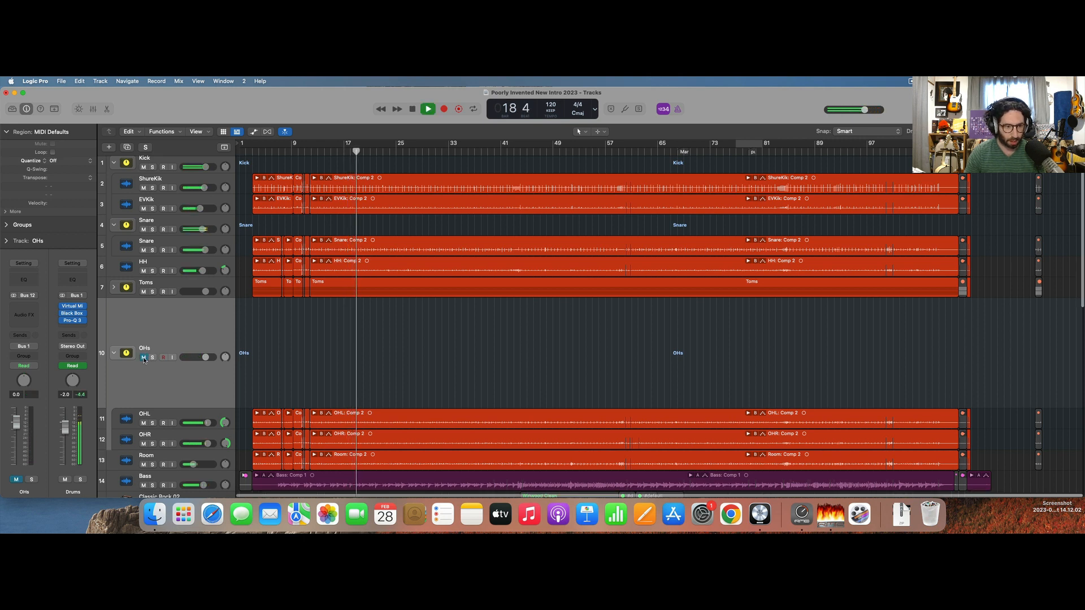
left_click(144, 464)
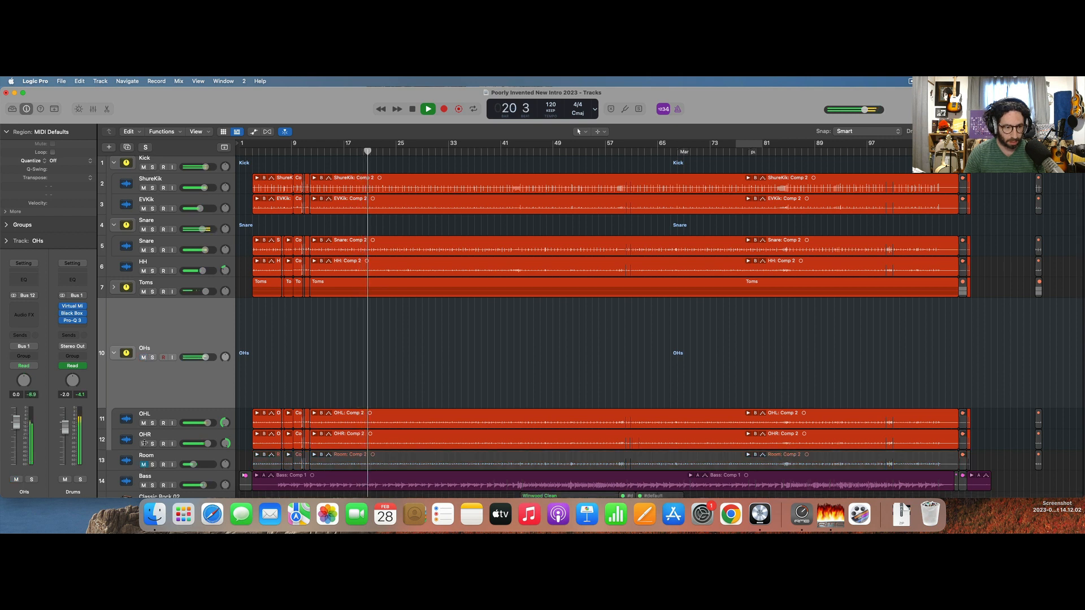
left_click(144, 357)
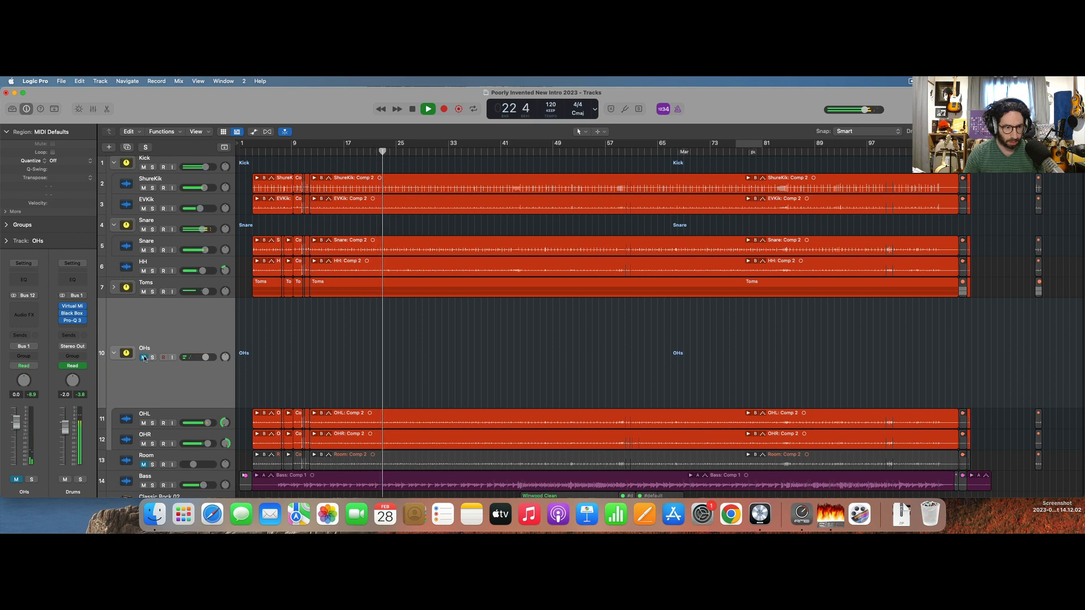
left_click(144, 357)
left_click(143, 464)
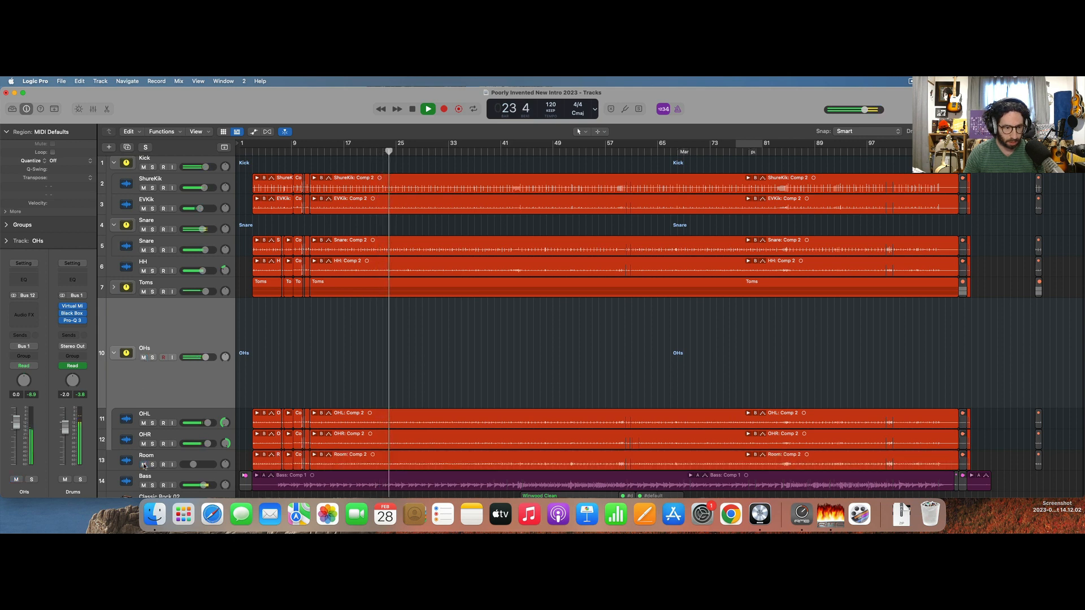
Solo the Room track together with the OHs stack, audition them, and pause and resume playback.
left_click(152, 465)
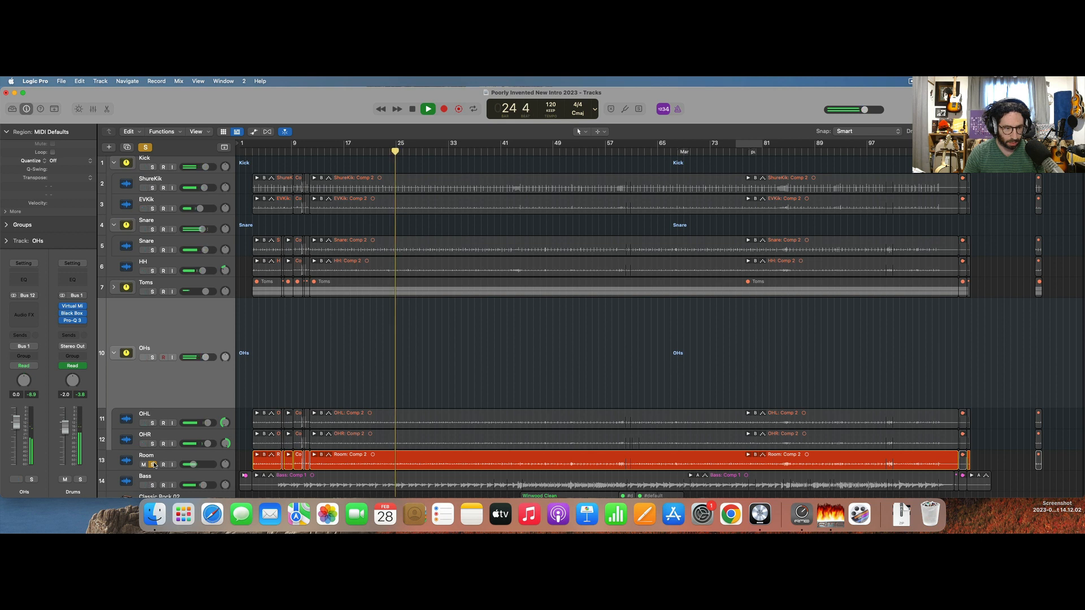
left_click(152, 357)
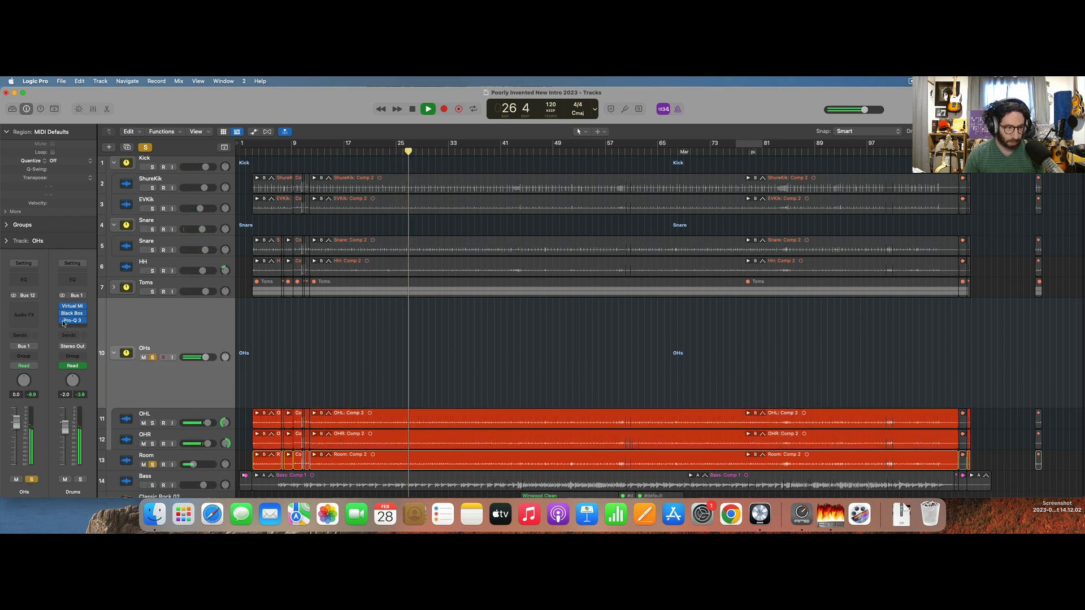
key("space")
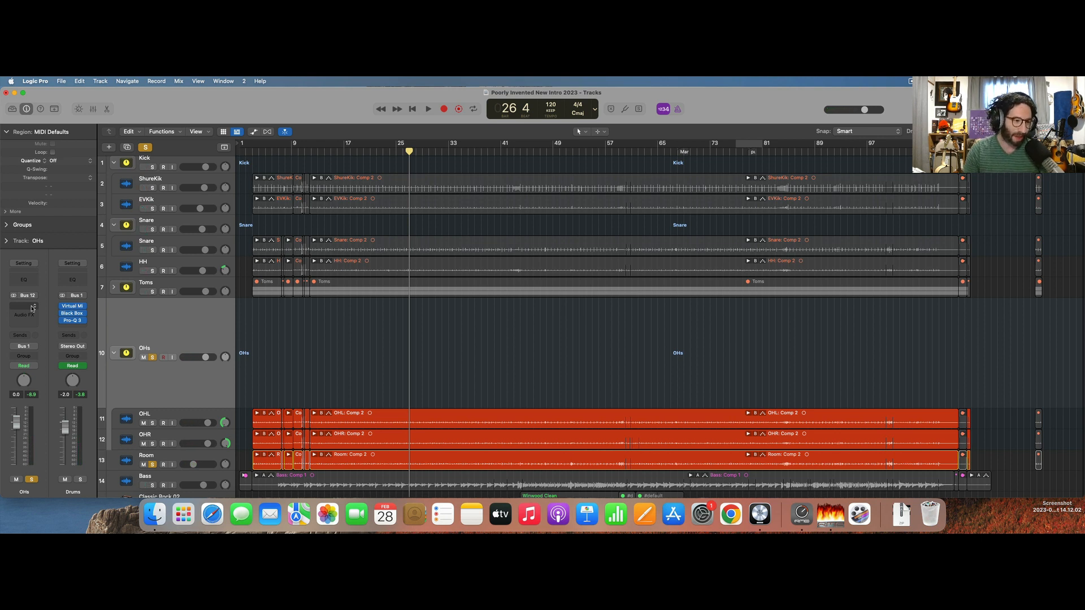
key("space")
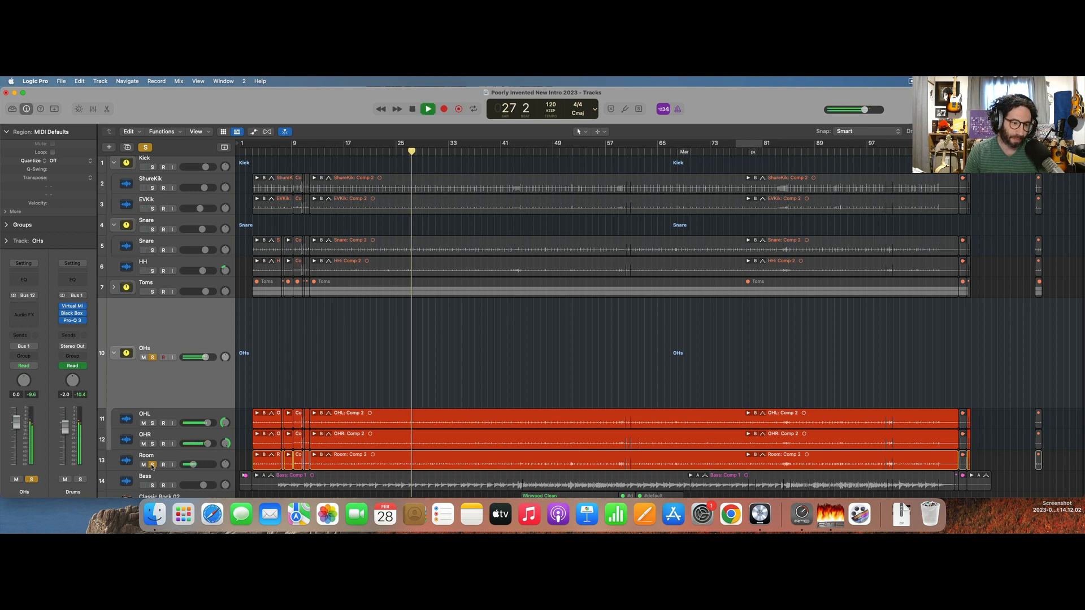
Insert a stereo Pro-Q 3 as the first audio effect on the OHs stack.
left_click(22, 315)
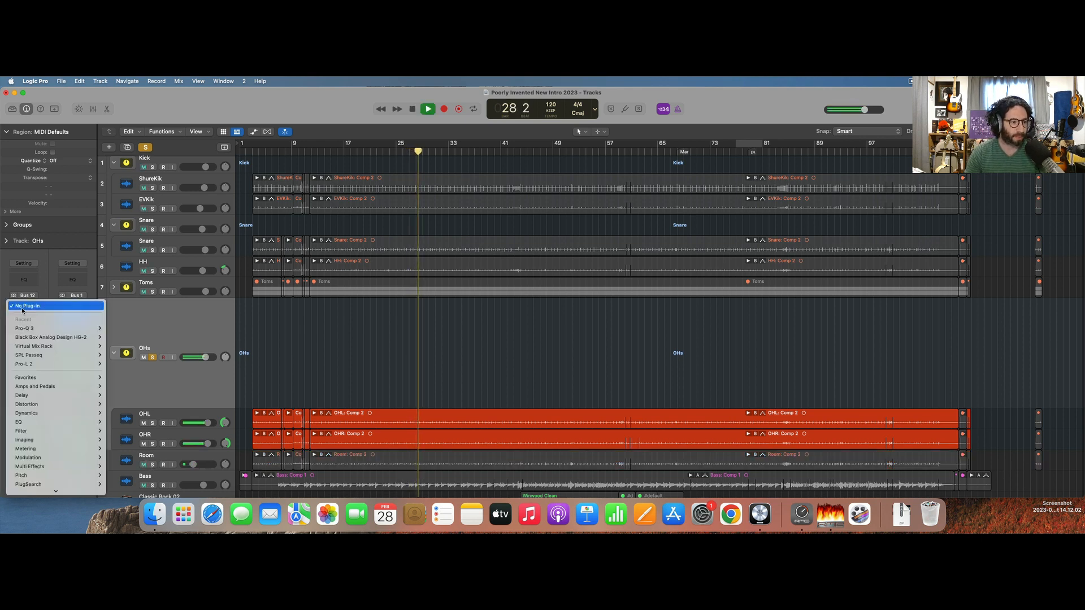
mouse_move(57, 326)
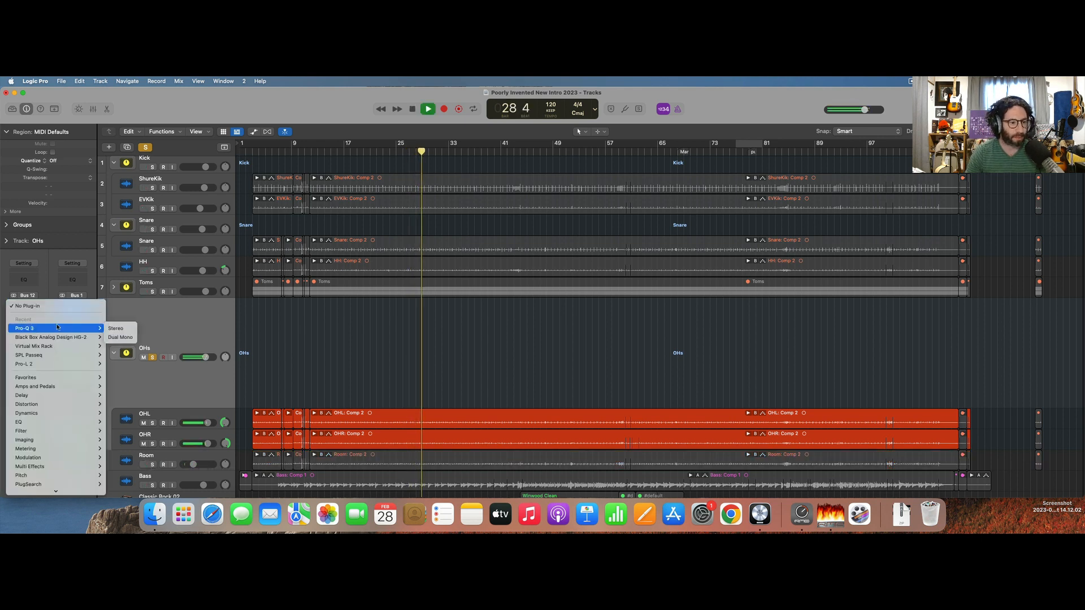
left_click(115, 327)
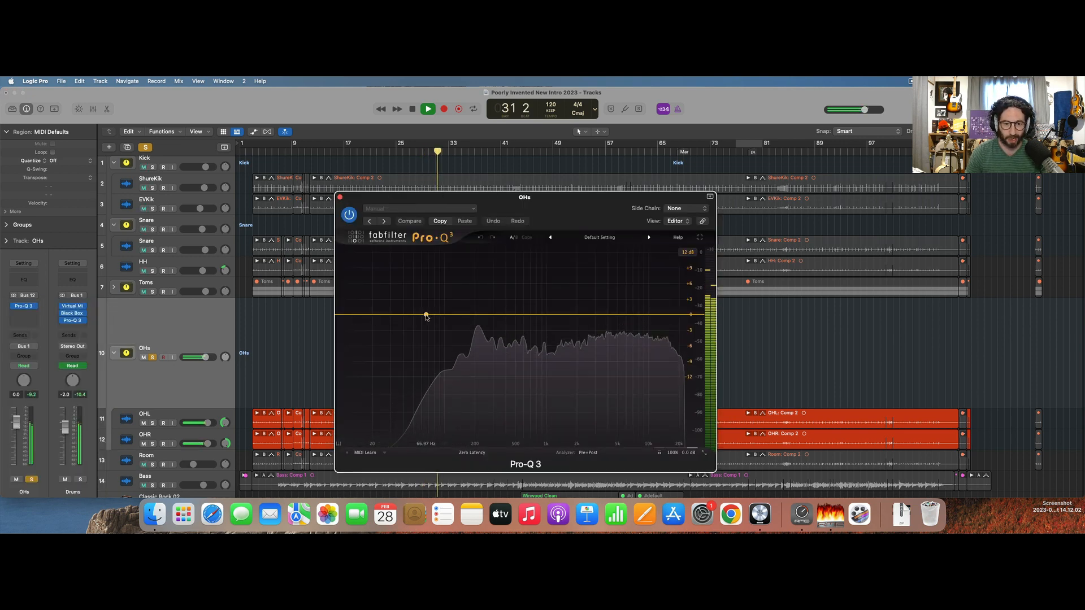
Equalize the OHs with a 12 dB/oct low cut at about 150 Hz, a slight dip near 740 Hz and a gentle high-frequency boost.
left_click(426, 315)
left_click(406, 302)
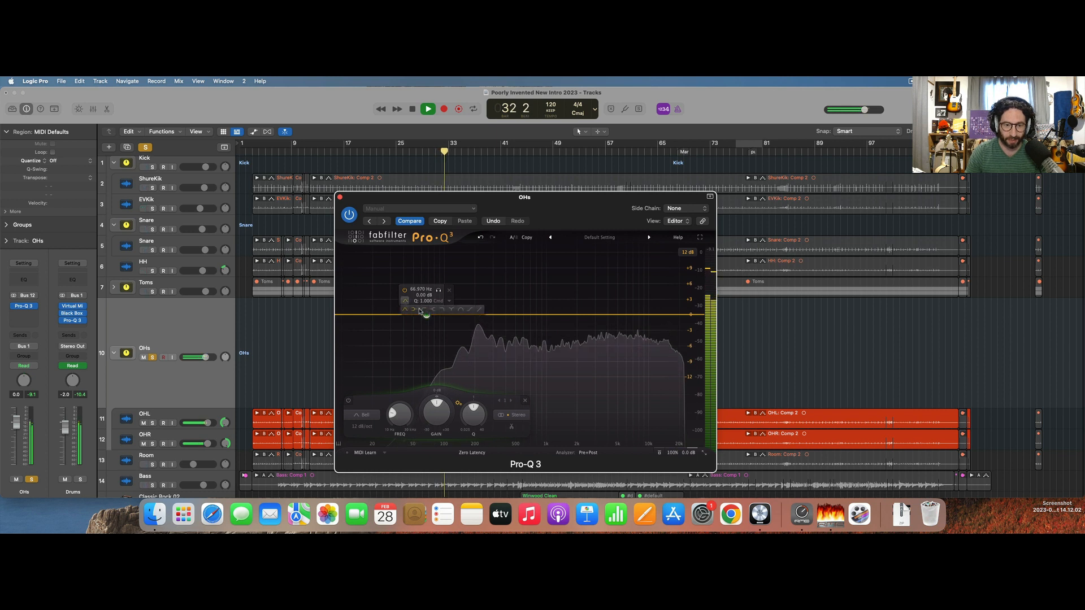
left_click(425, 313)
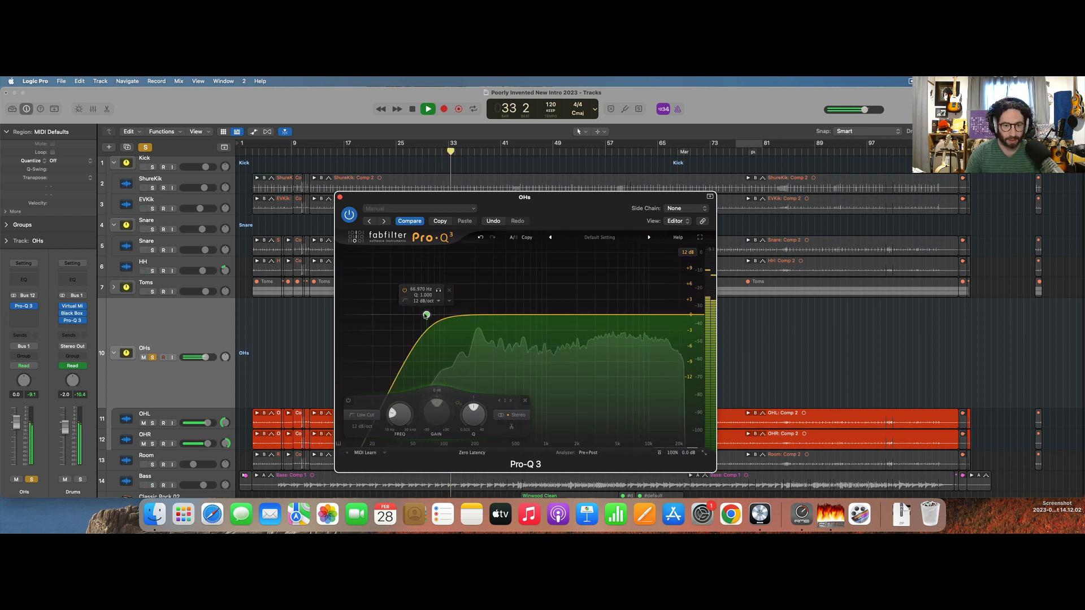
left_click_drag(427, 315, 463, 298)
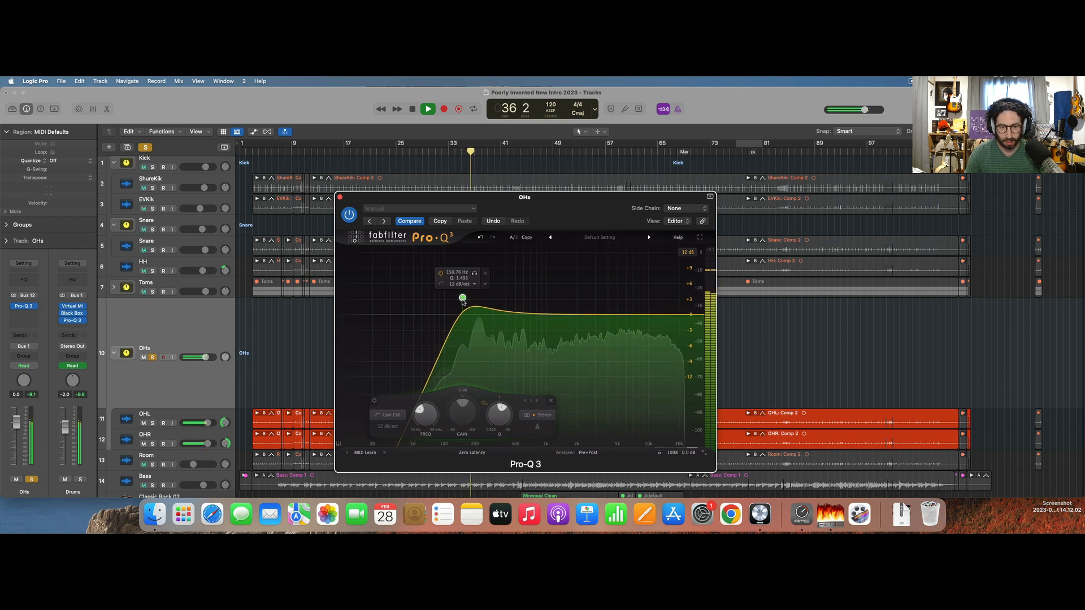
mouse_move(531, 315)
left_mouse_down()
mouse_move(547, 271)
mouse_move(525, 260)
mouse_move(529, 330)
mouse_move(538, 321)
left_mouse_up()
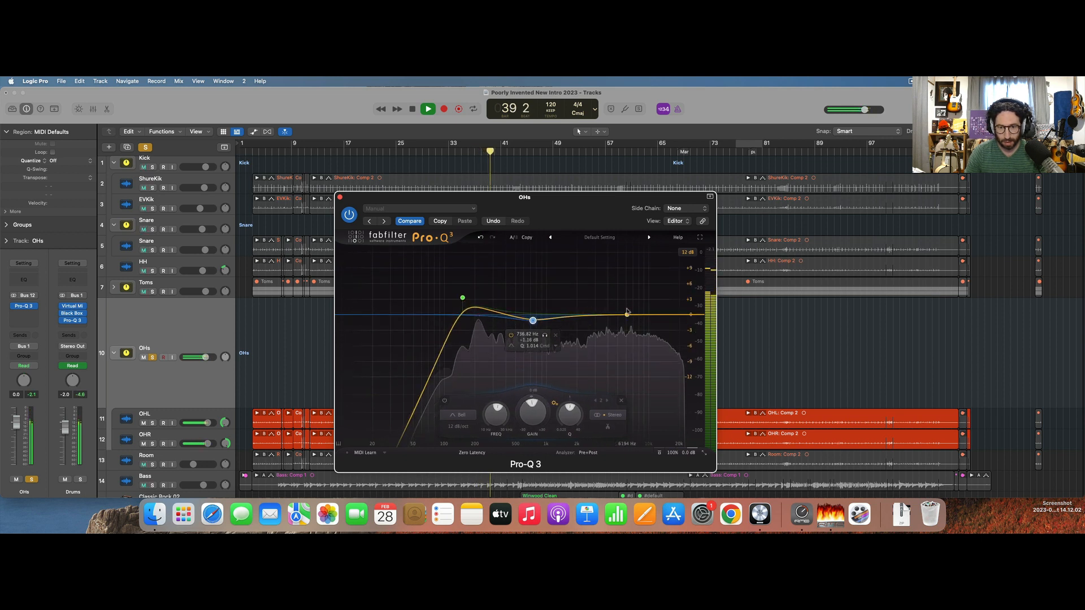
left_click_drag(627, 314, 654, 304)
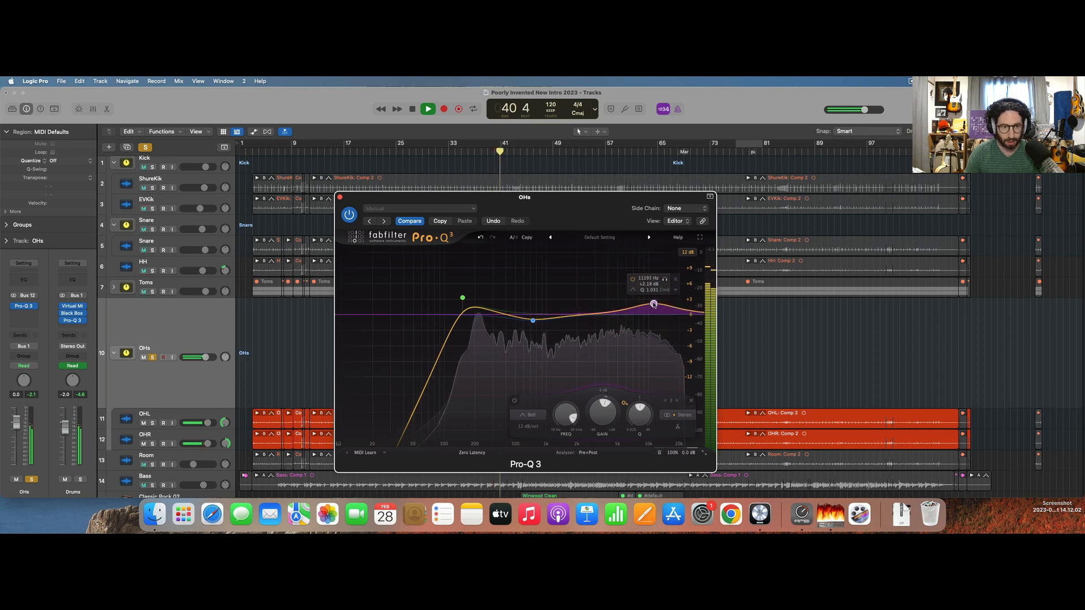
Add the Snare and Kick stacks to the solo and lower the OHs volume to -5.1 dB during playback.
left_click(153, 230)
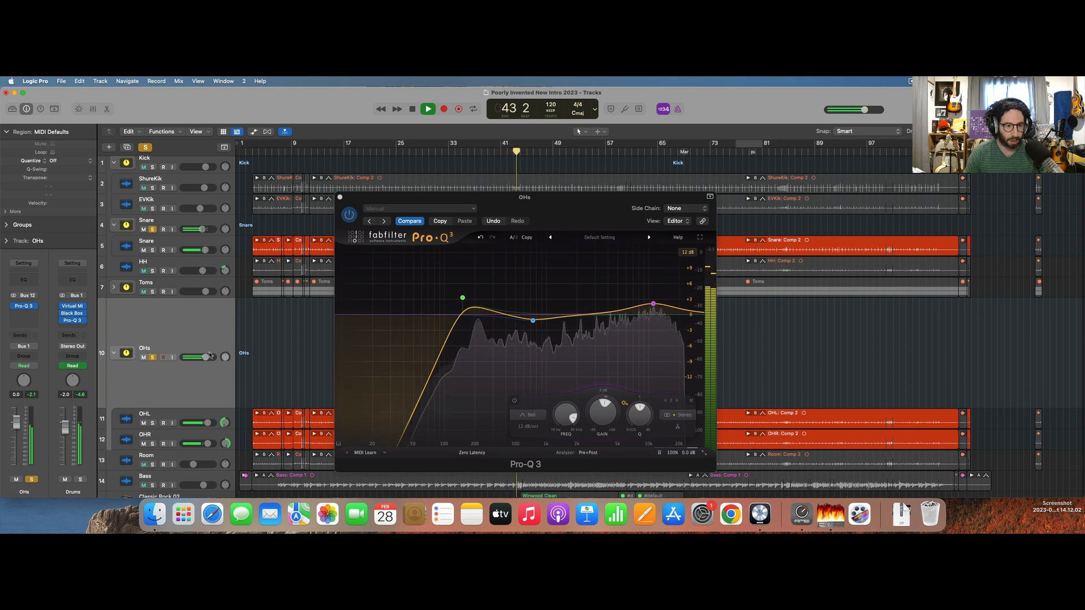
left_click_drag(205, 357, 200, 357)
key("space")
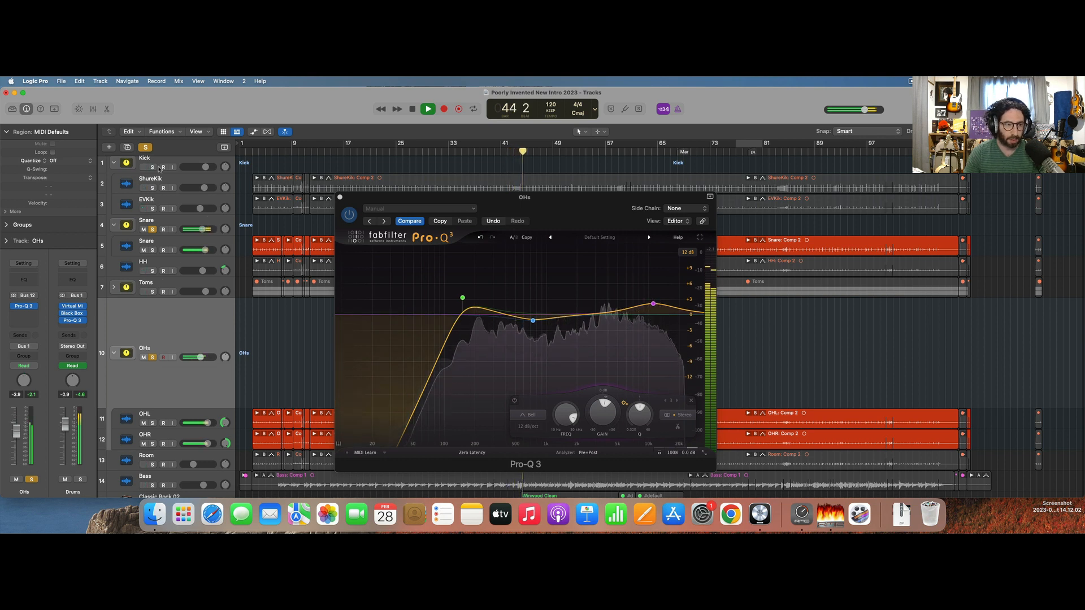
left_click(152, 167)
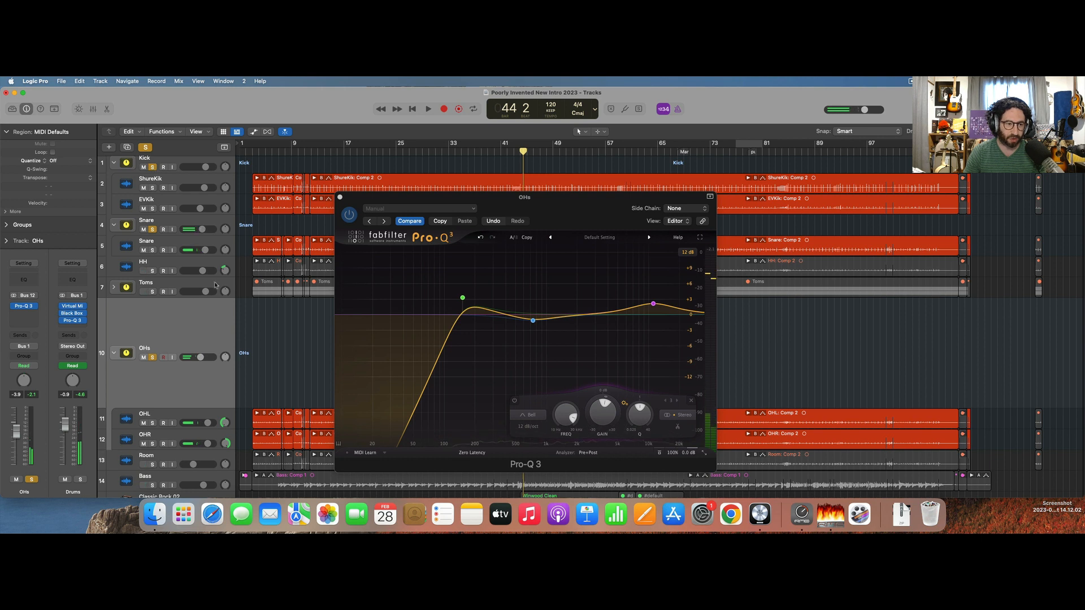
key("space")
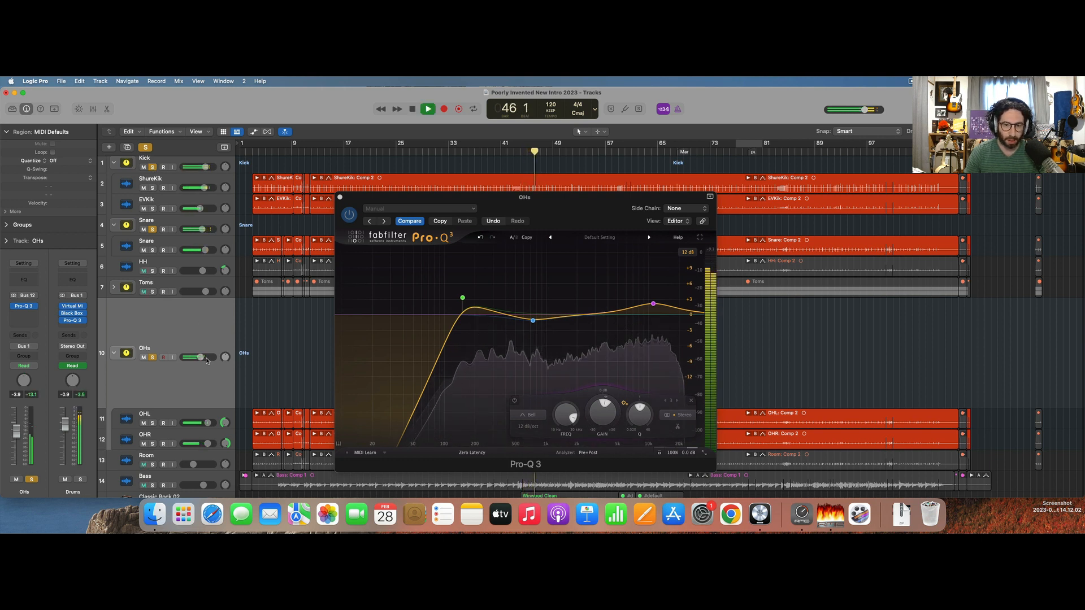
left_click_drag(207, 361, 199, 360)
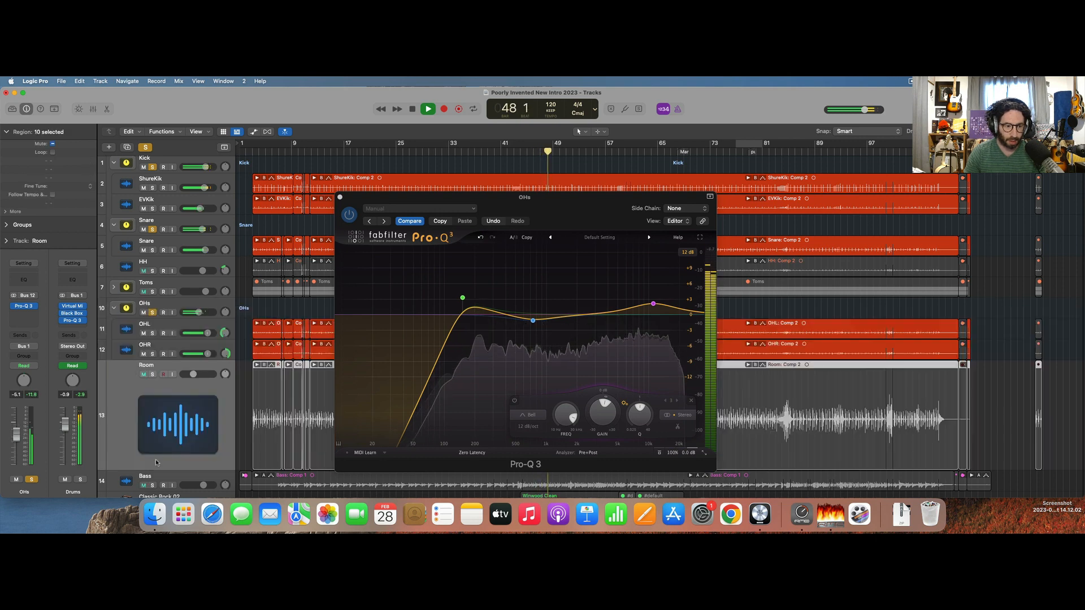
Solo the Room track with the other drums and lower its volume to -16.2 dB.
left_click(154, 459)
left_click(152, 375)
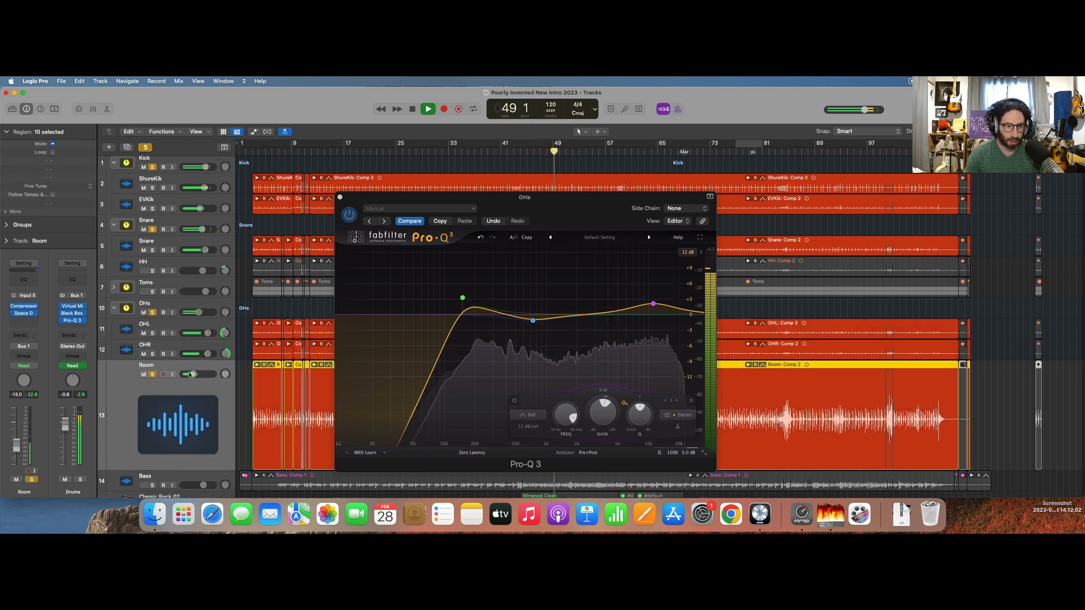
left_click_drag(191, 375, 188, 375)
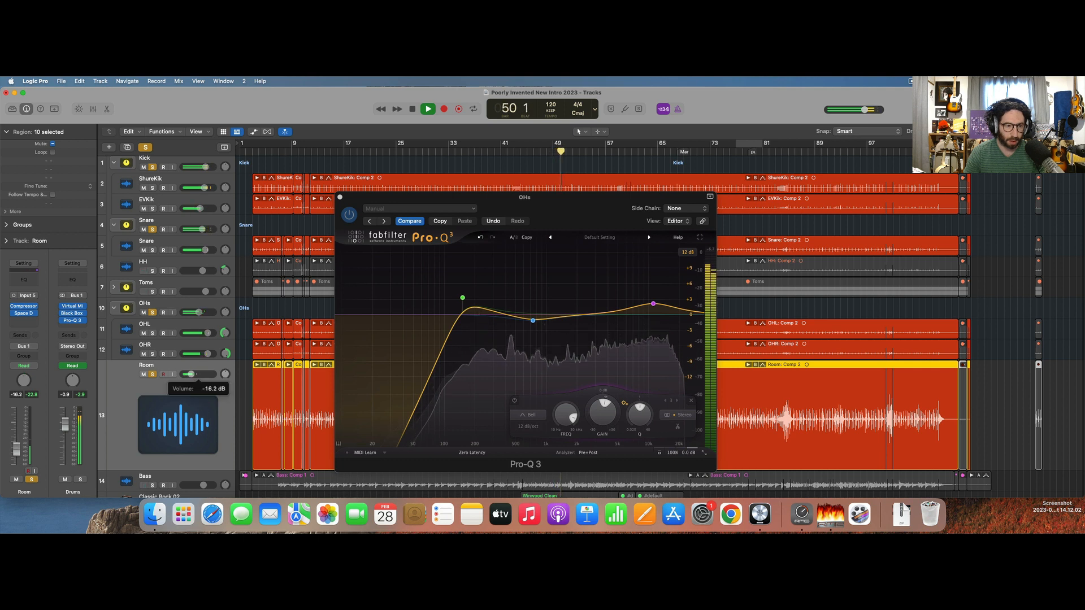
Add the Toms stack and HH track to the solo and trim the HH volume to -3.2 dB.
left_click(152, 292)
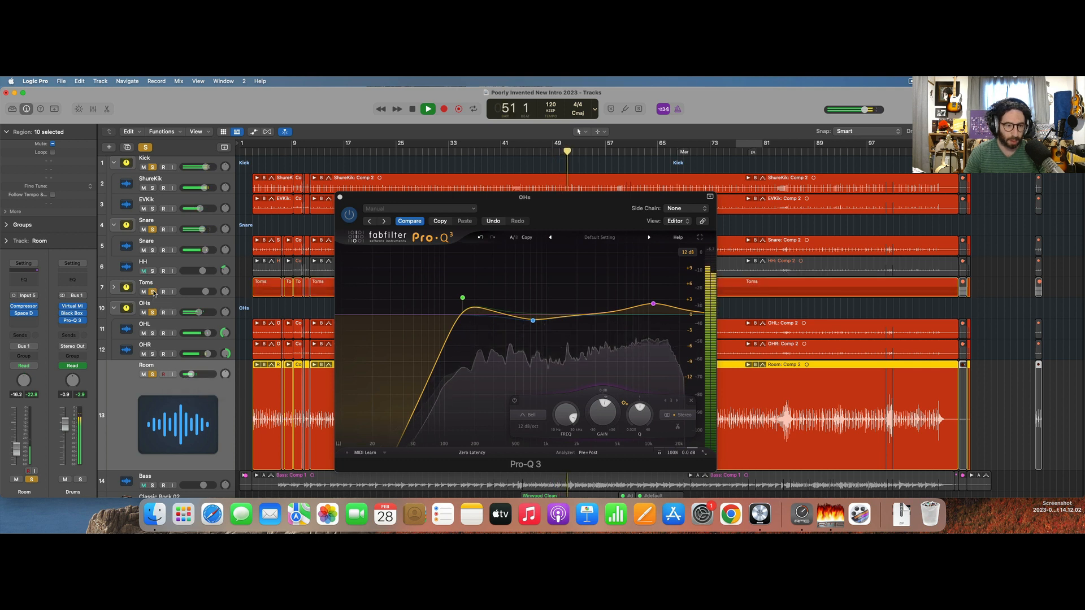
left_click(152, 270)
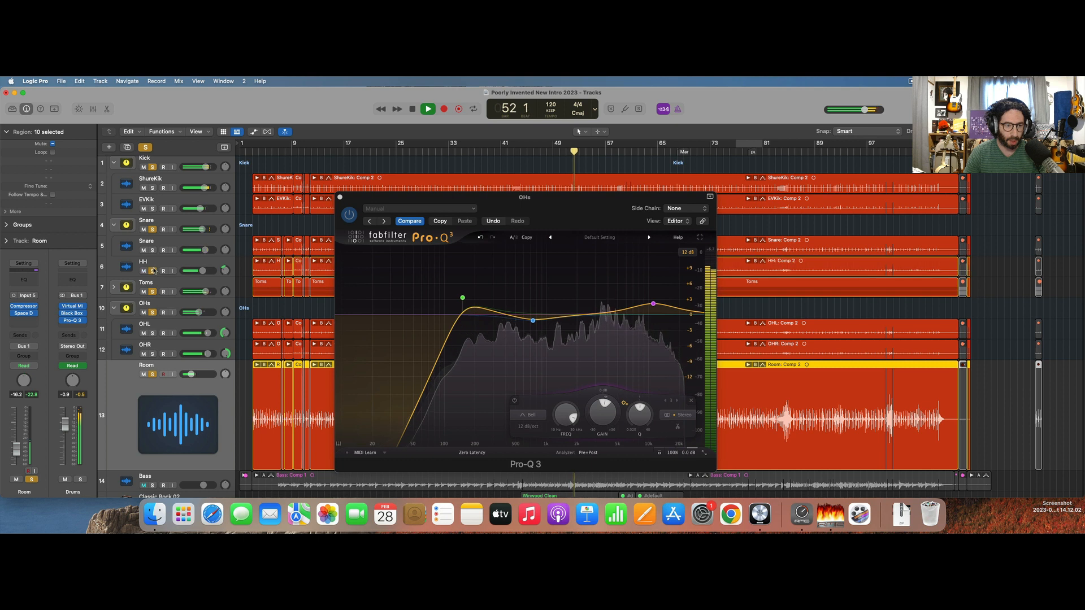
left_click(201, 271)
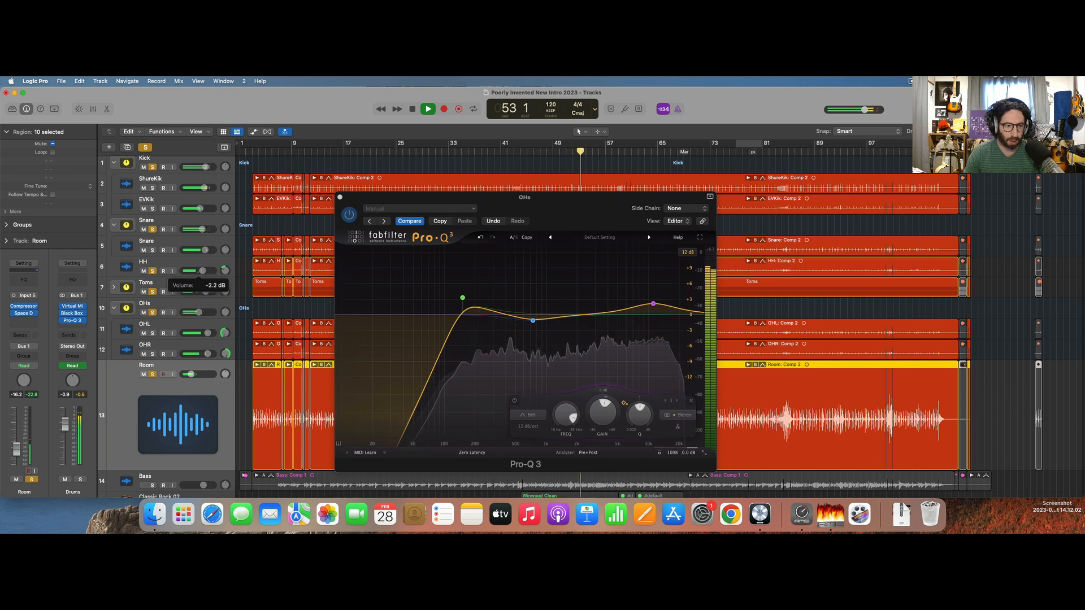
Clear all solos, close the OHs equalizer window and play the full mix from about bar 12.
left_click(145, 148)
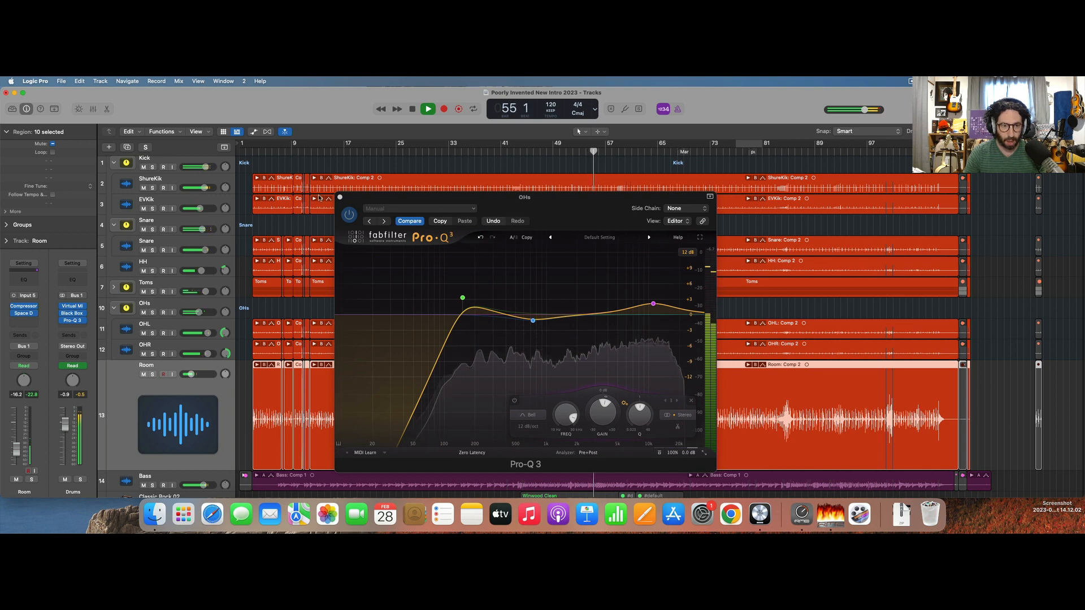
left_click(340, 196)
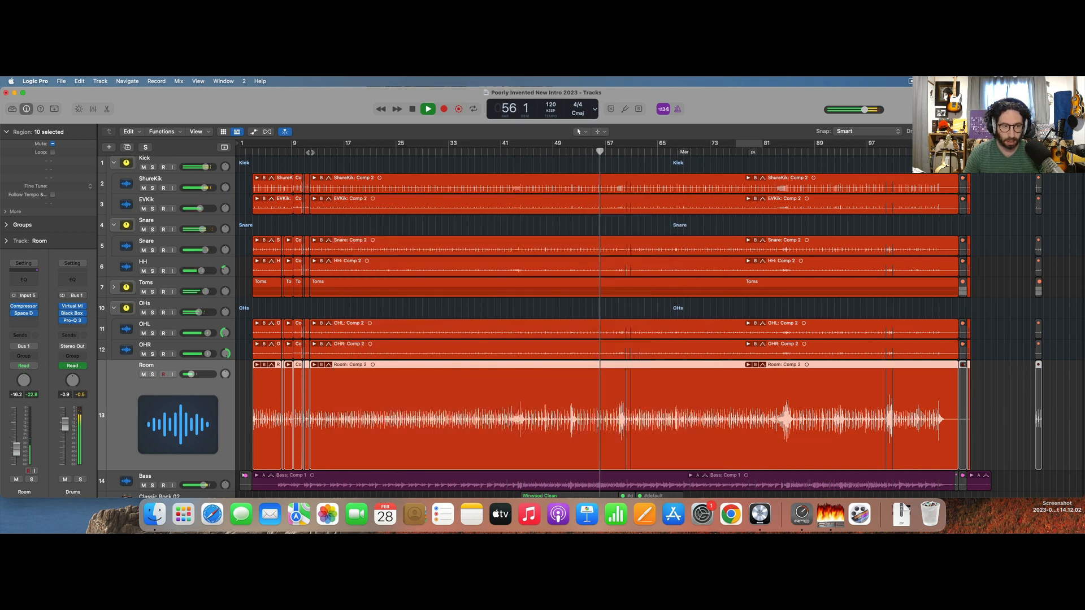
left_click(310, 153)
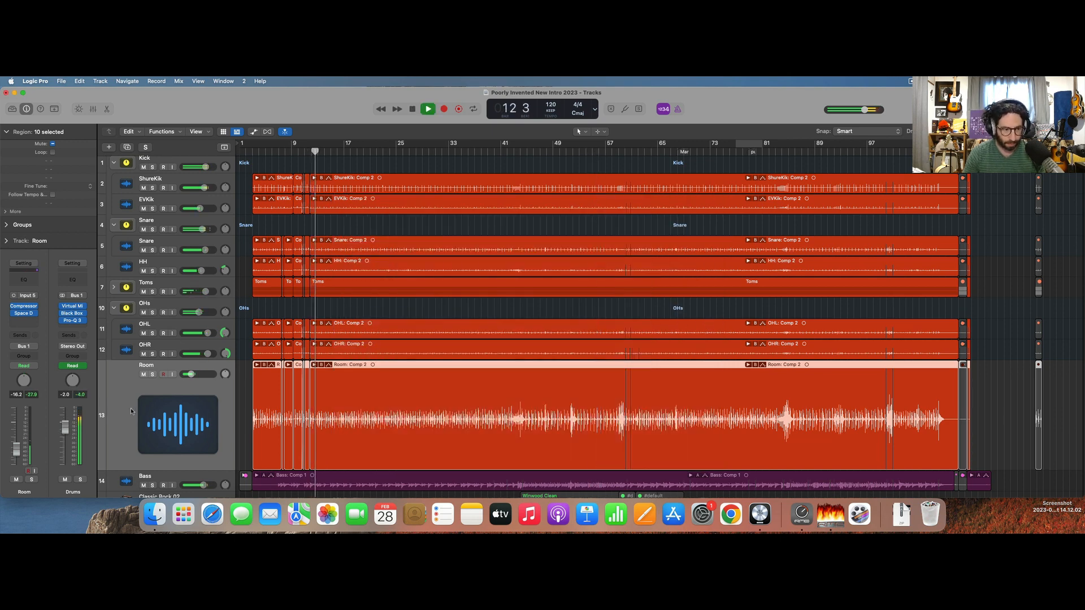
Show the Mixer and solo the Drums and Bass channels to hear them together.
key("x")
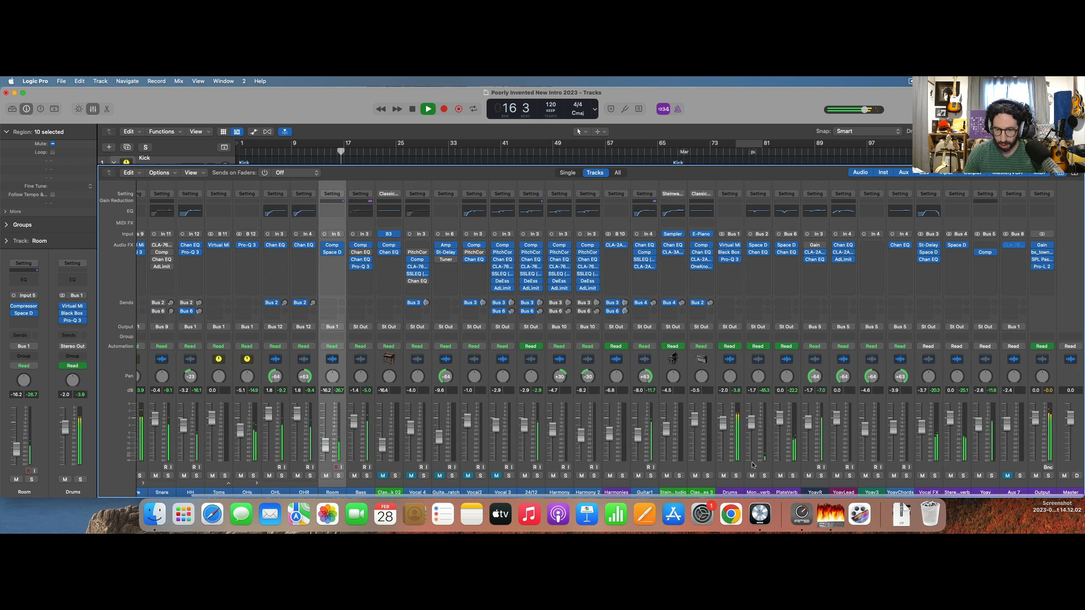
left_click(736, 476)
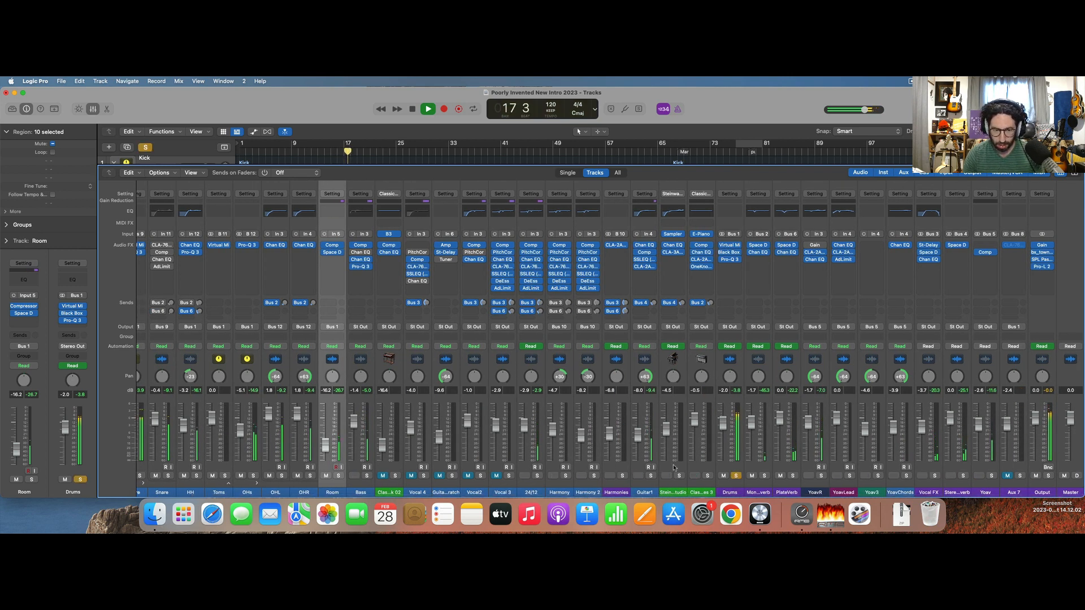
left_click(367, 475)
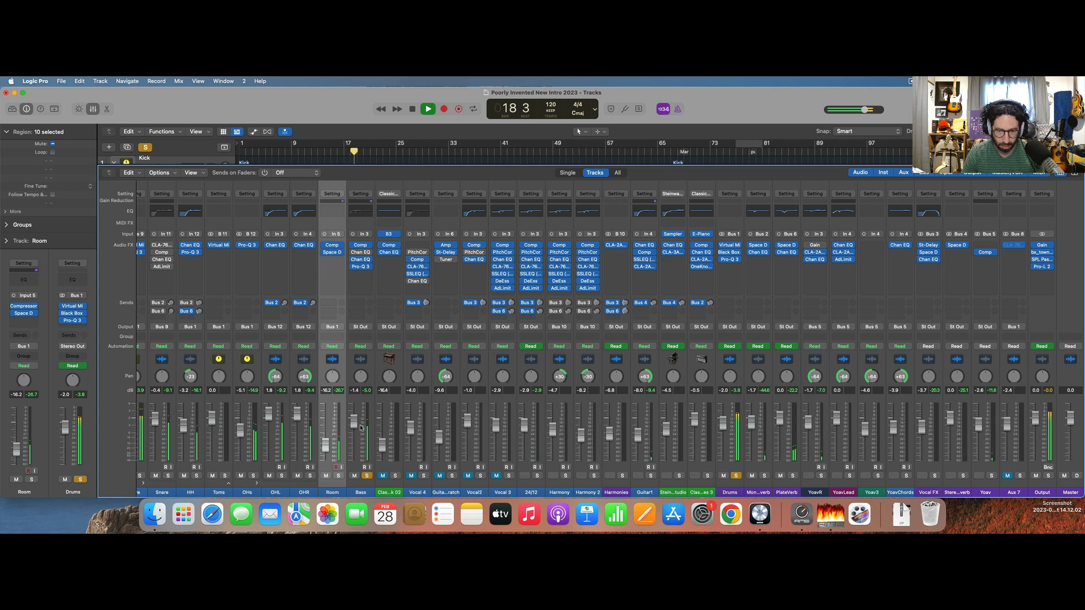
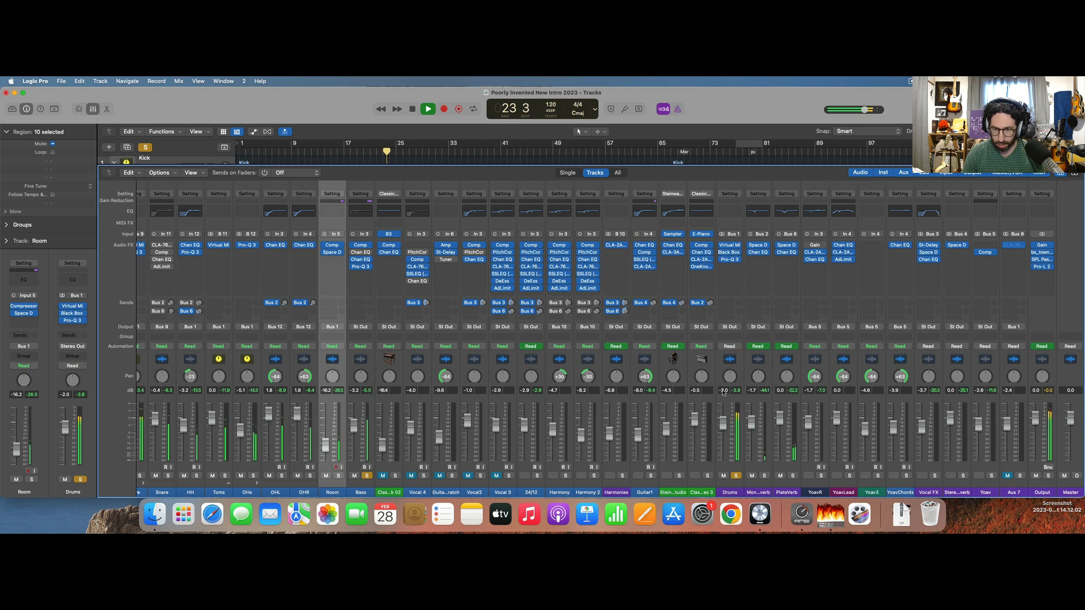
Raise the Drums channel volume to -0.1 dB and check the bx_townhouse Buss Compressor on the Output channel.
left_click_drag(725, 419, 725, 416)
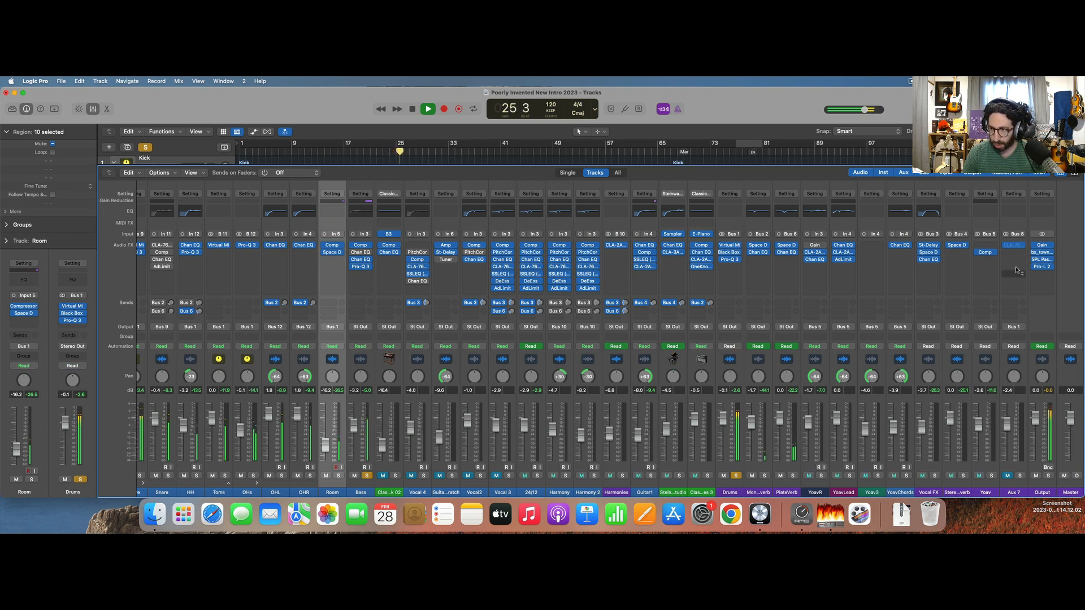
left_click(1042, 252)
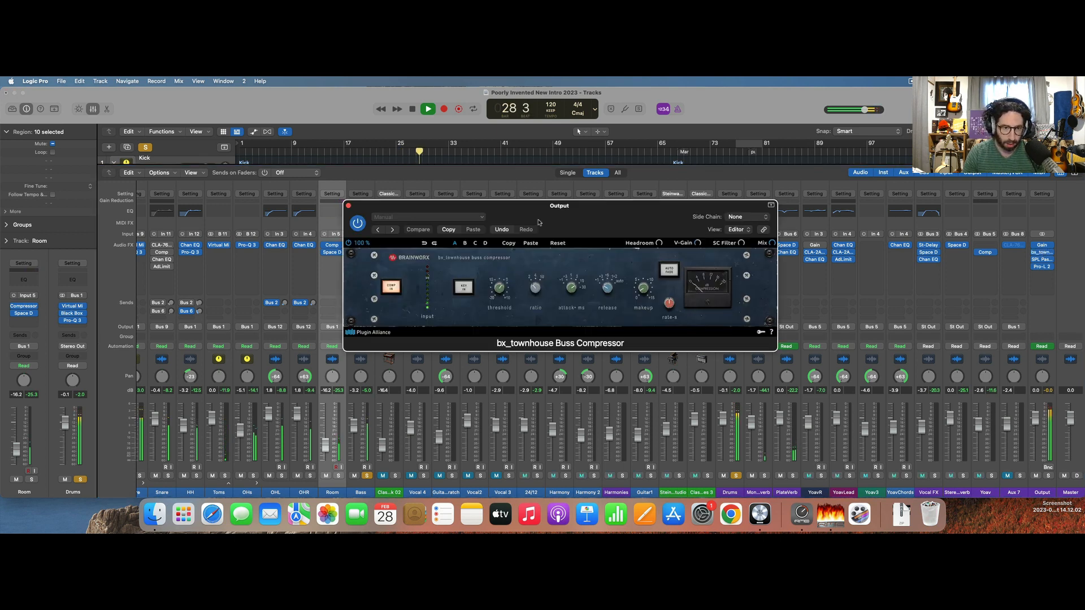
left_click(348, 207)
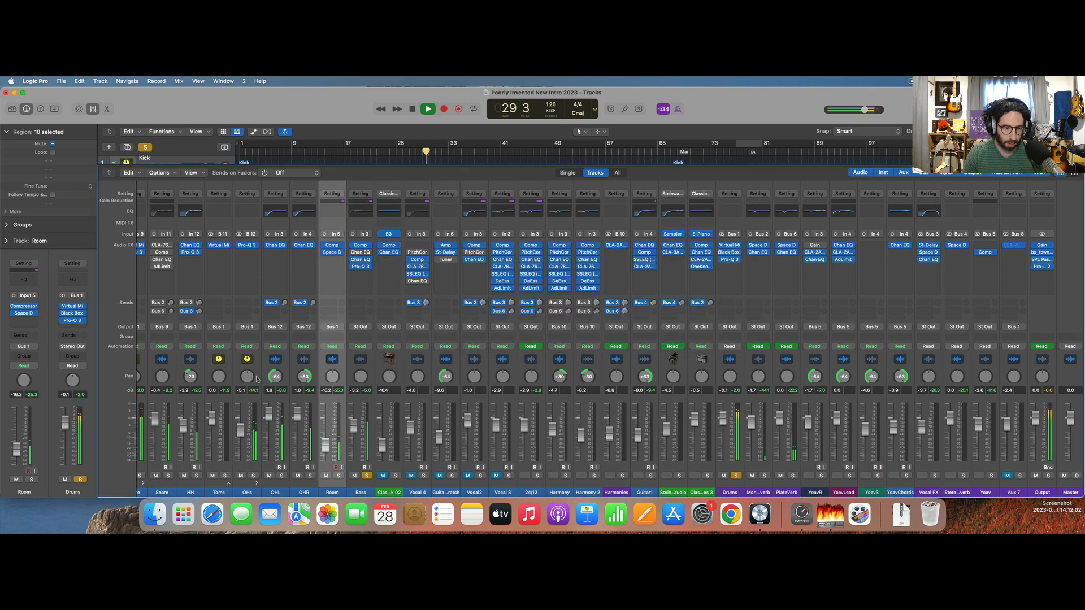
Raise the Kick stack volume to 2.5 dB and the Snare stack volume to 0.9 dB.
scroll(233, 444, "left", 5)
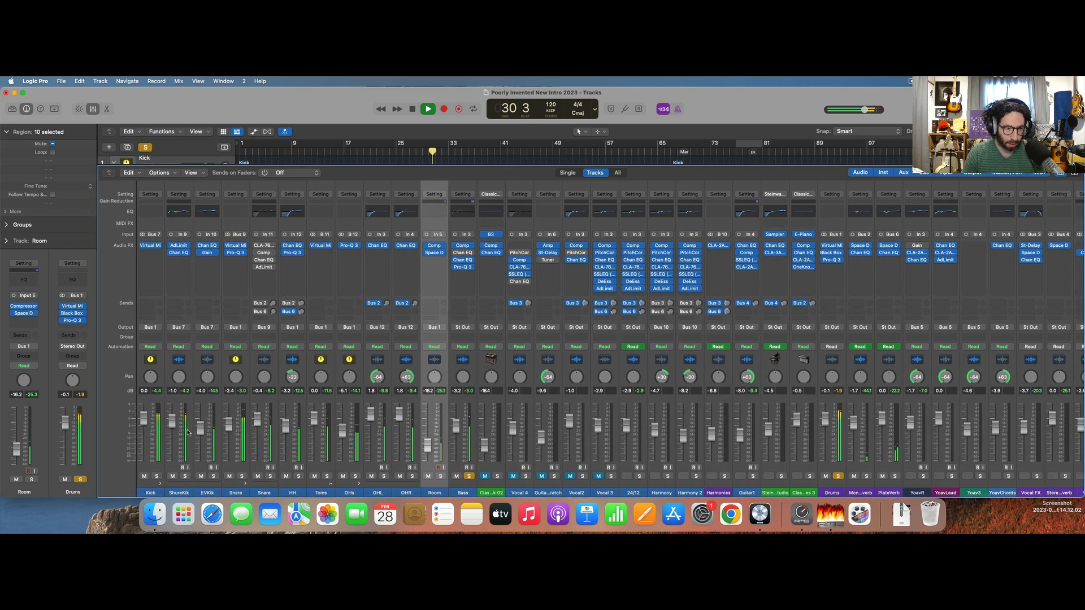
left_click_drag(147, 421, 145, 416)
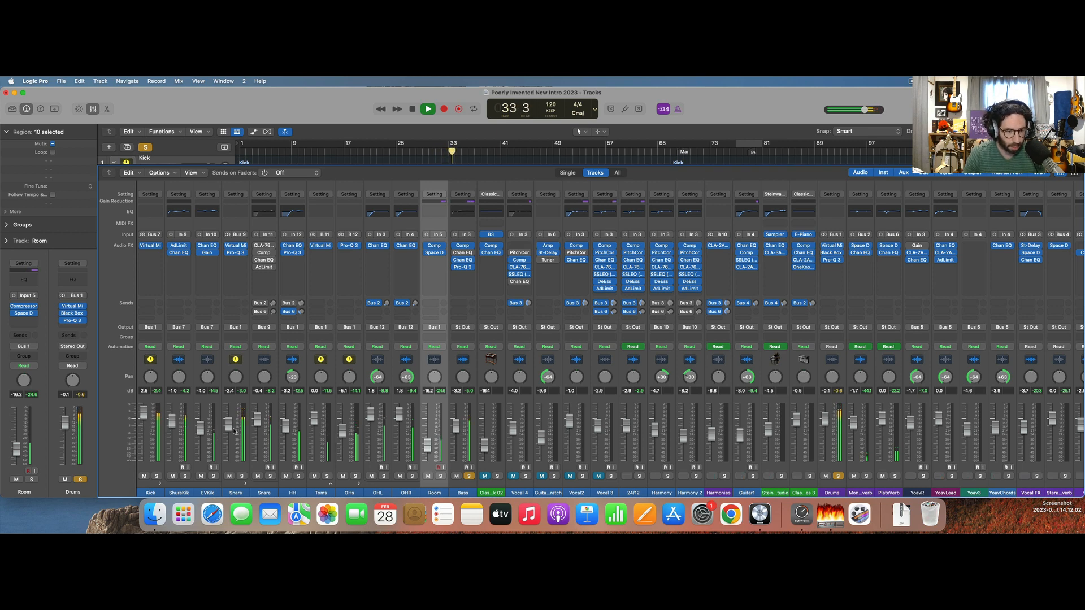
left_click_drag(227, 428, 228, 415)
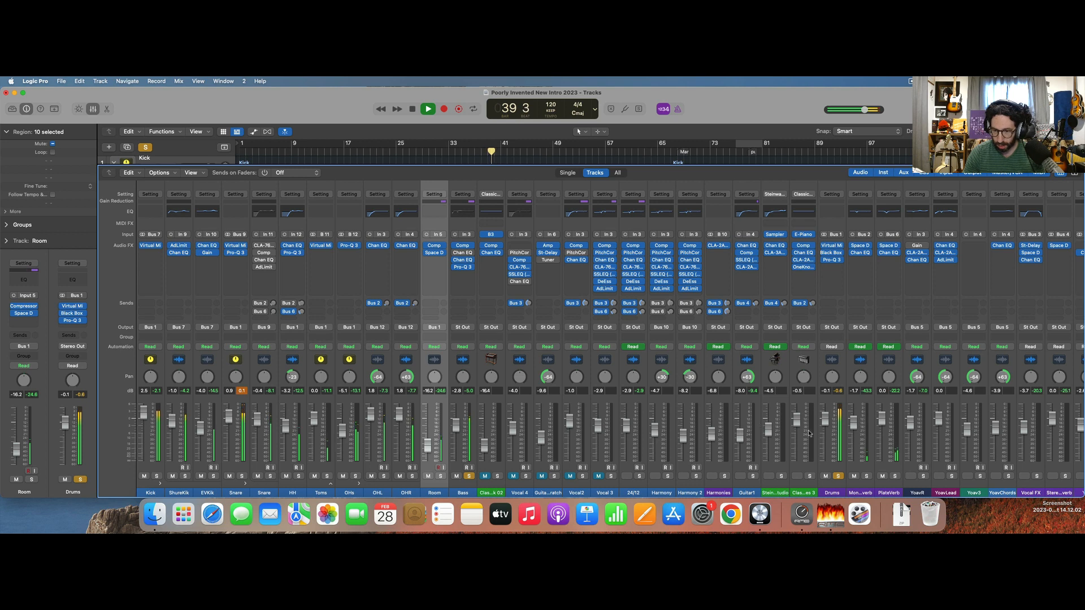
Watch how the Output channel's bx_townhouse Buss Compressor reacts to the louder drums, close it and stop playback.
scroll(810, 432, "right", 5)
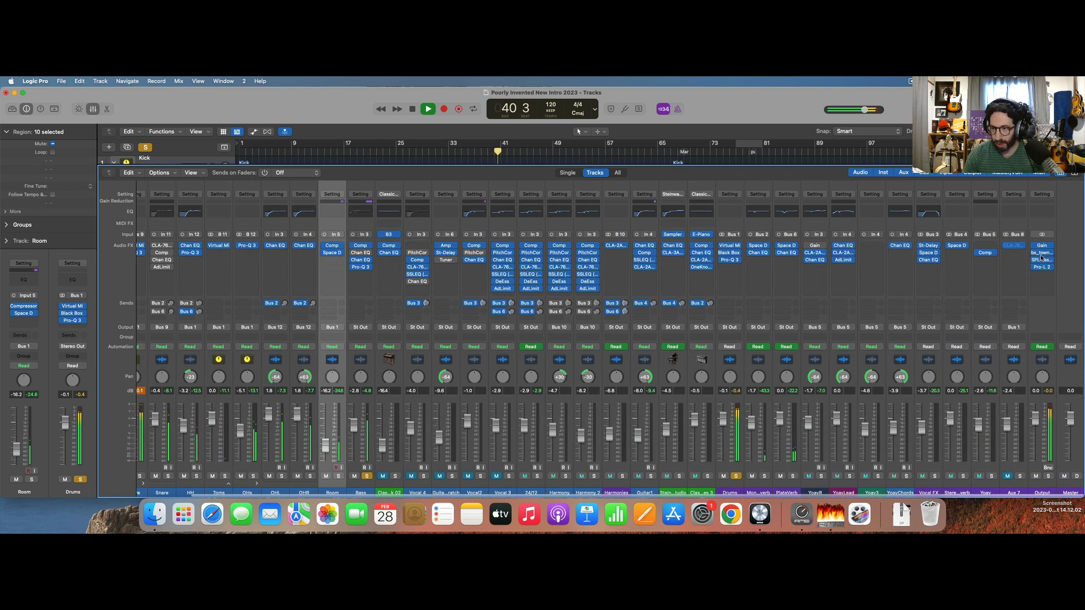
left_click(1041, 253)
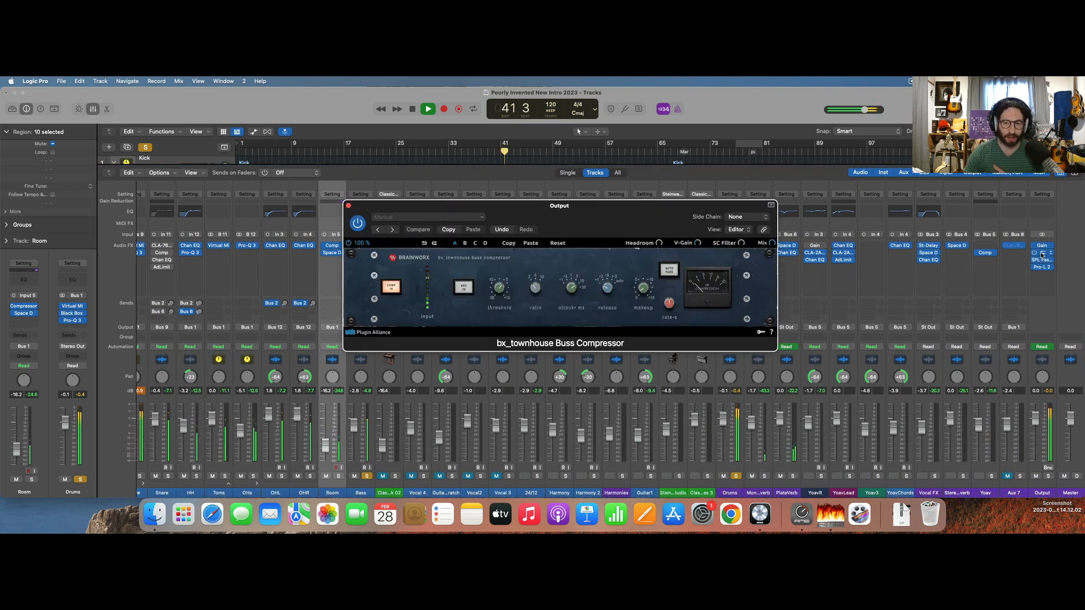
left_click(348, 206)
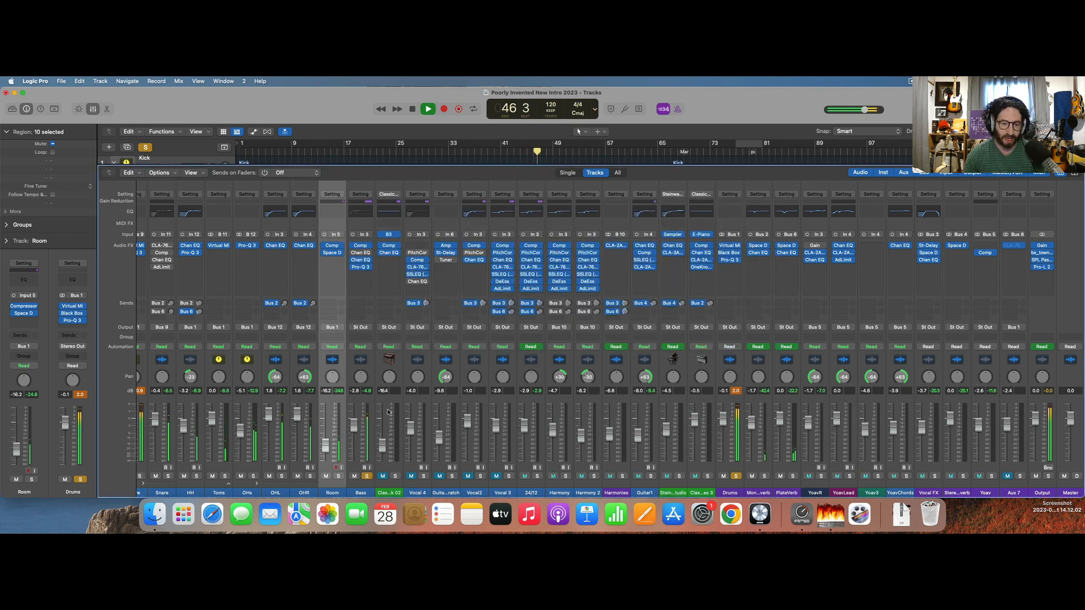
key("space")
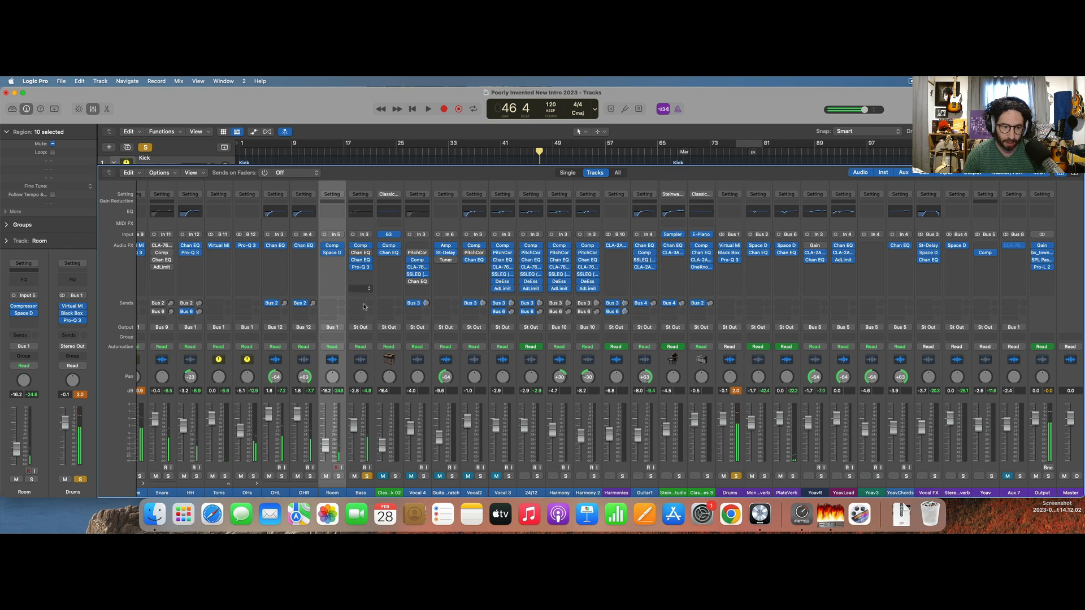
Insert Virtual Mix Rack after Pro-Q 3 on the Bass channel and move its window to the screen's upper corner.
left_click(360, 275)
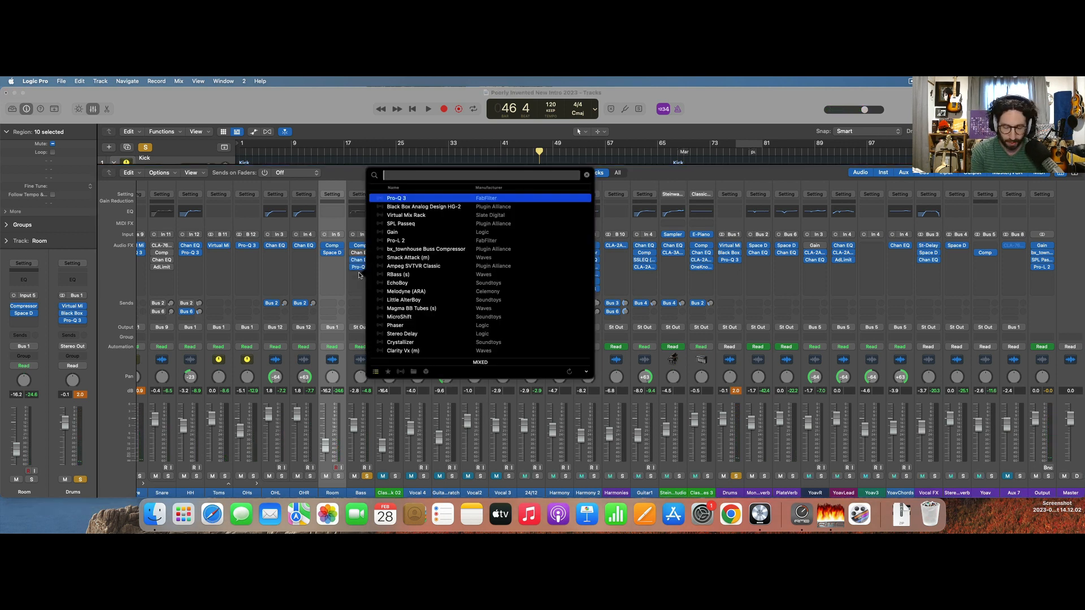
key("Down")
key("Down")
key("Return")
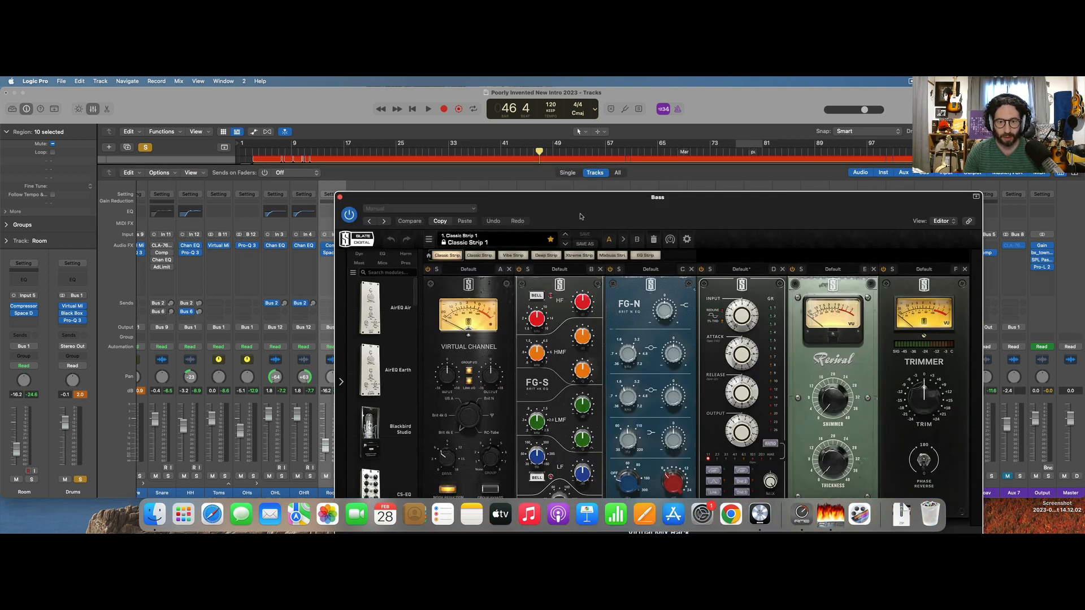
left_click_drag(576, 205, 293, 100)
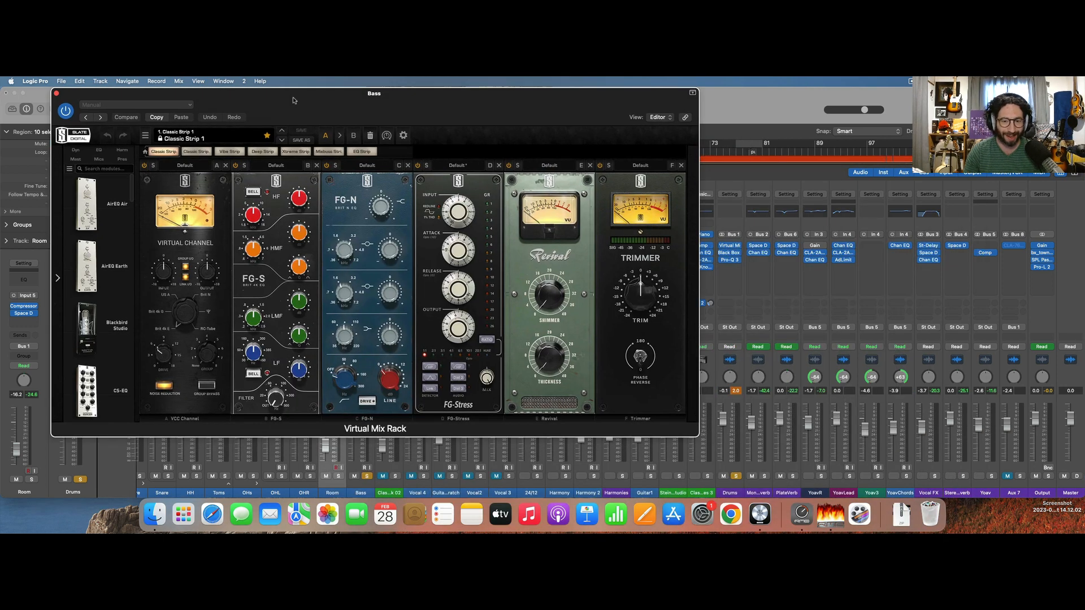
Empty the Bass channel's Virtual Mix Rack and load the Custom Opto compressor into its first slot.
left_click(371, 136)
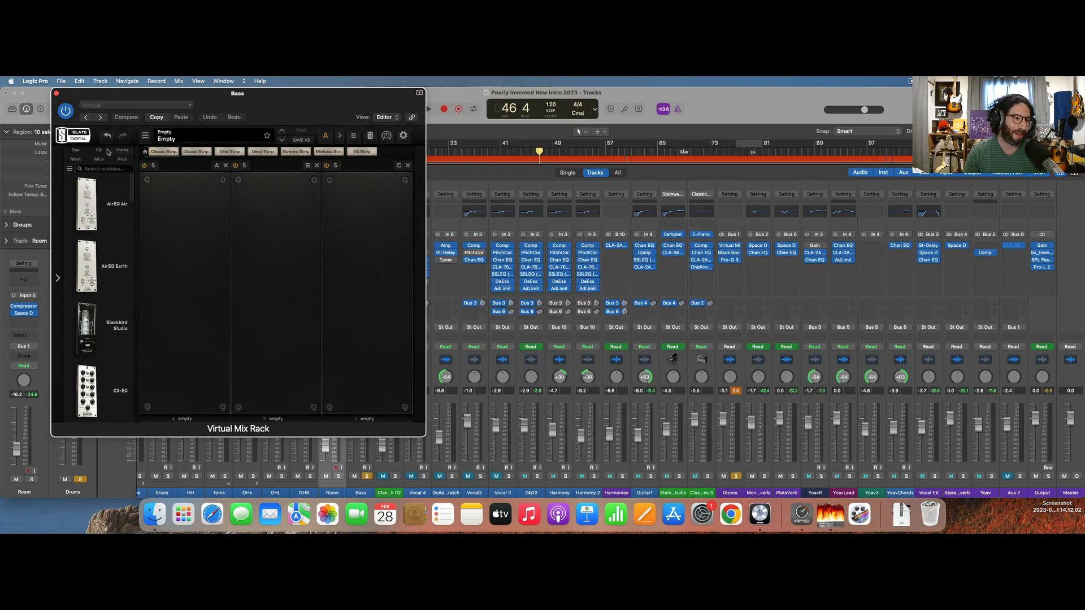
left_click(78, 151)
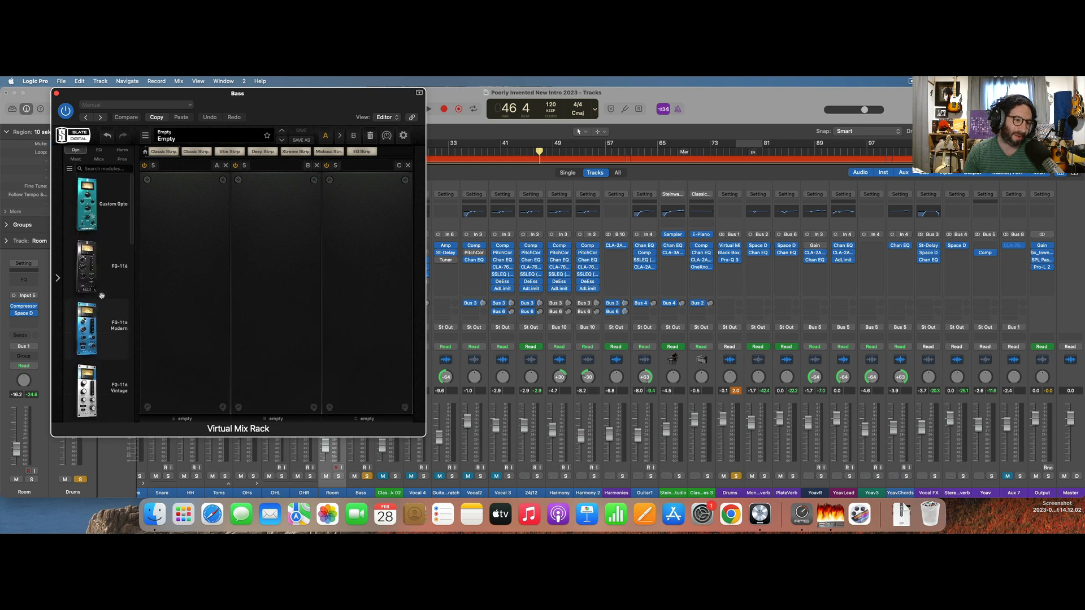
left_click_drag(88, 204, 185, 265)
Play the mix, trim the Custom Opto's output gain while comparing it against bypass, and close the Virtual Mix Rack.
key("space")
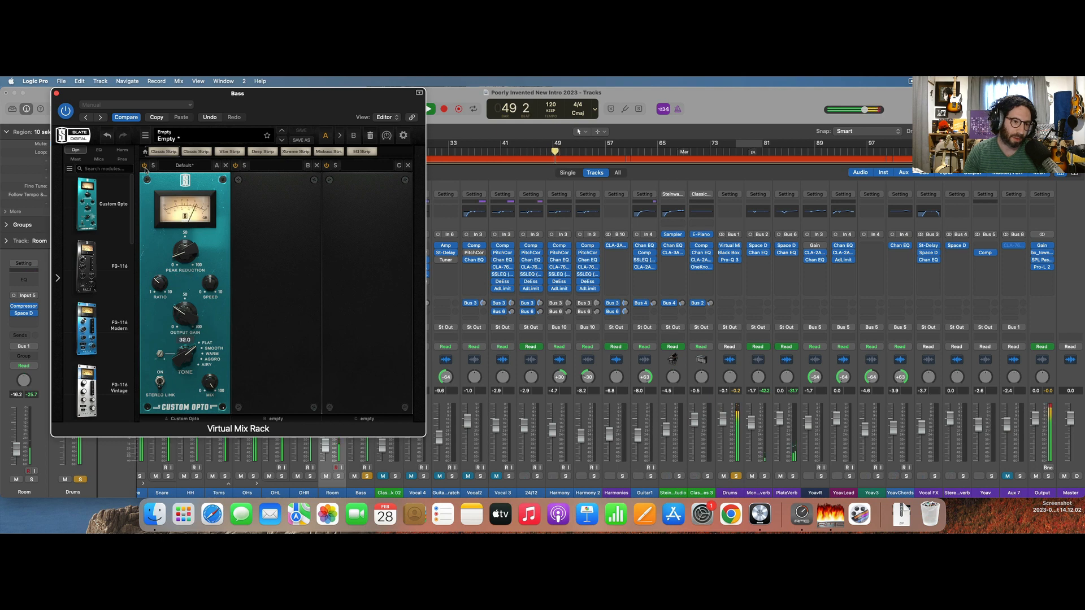
left_click(145, 166)
left_click(144, 166)
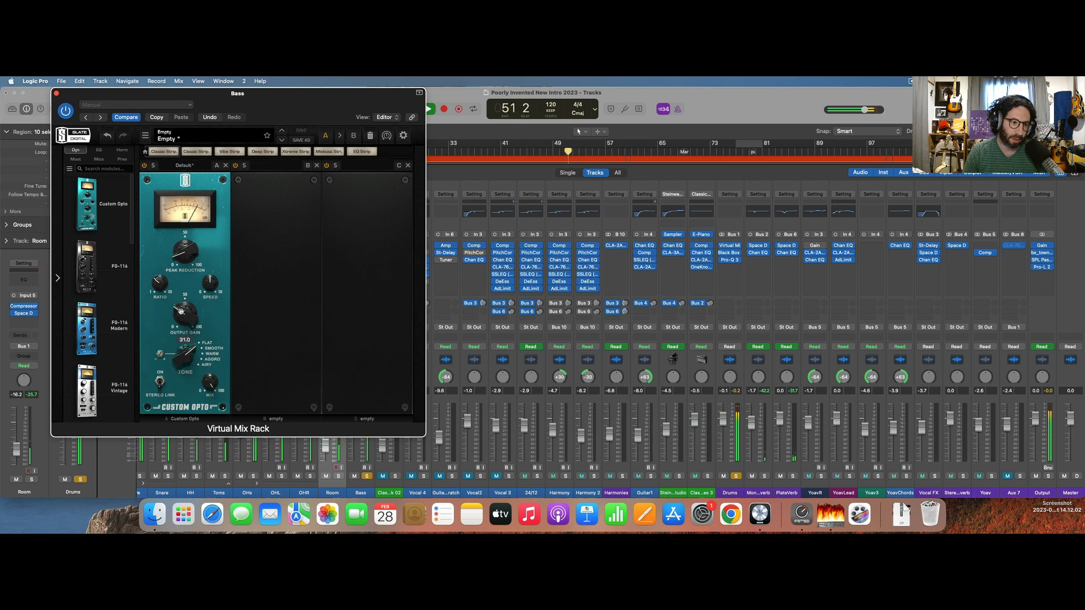
left_click_drag(180, 312, 180, 314)
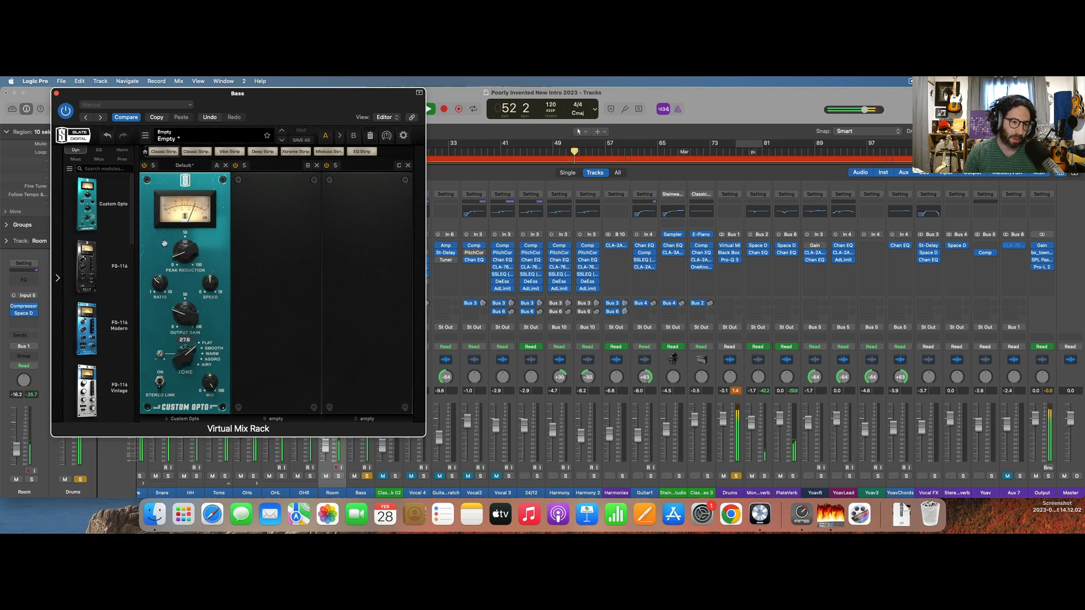
left_click(145, 167)
left_click(144, 166)
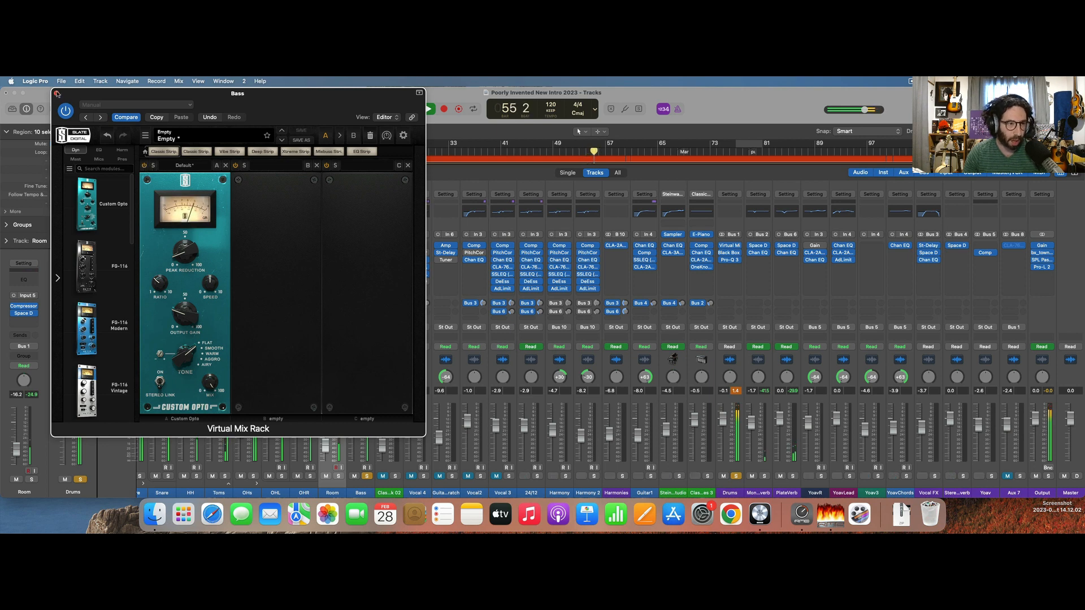
left_click(56, 93)
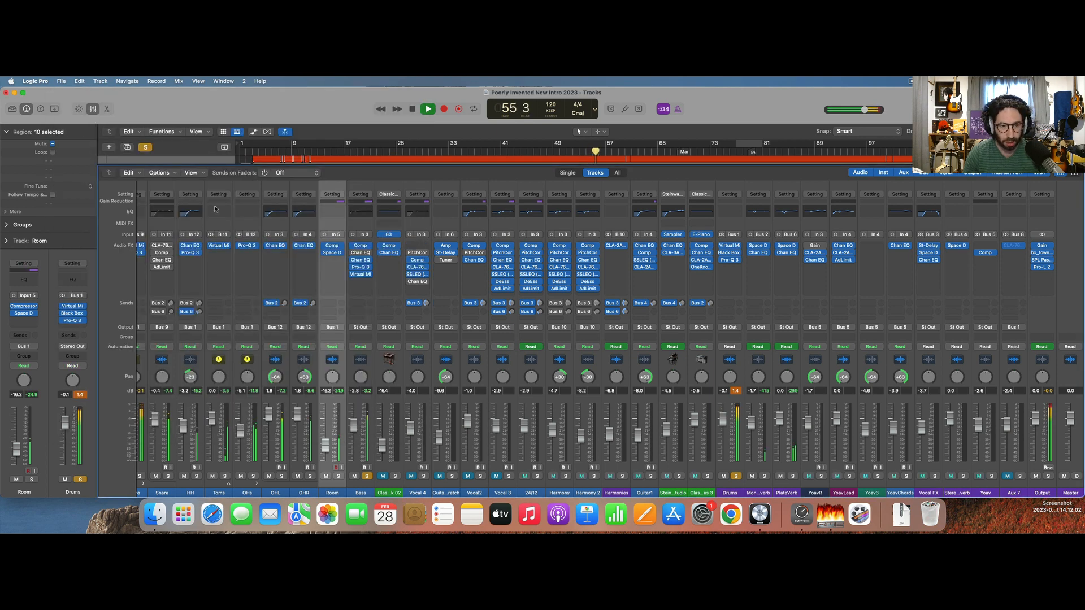
Stop playback and insert Black Box Analog Design HG-2 after Virtual Mix Rack on the Bass channel.
key("space")
left_click(359, 282)
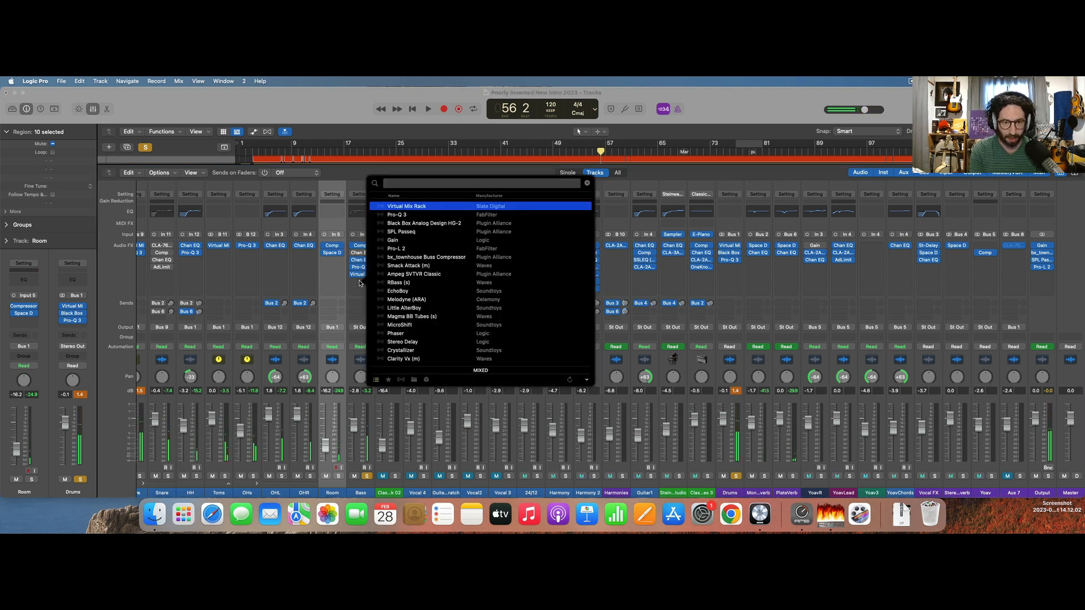
key("Down")
key("Down")
key("Return")
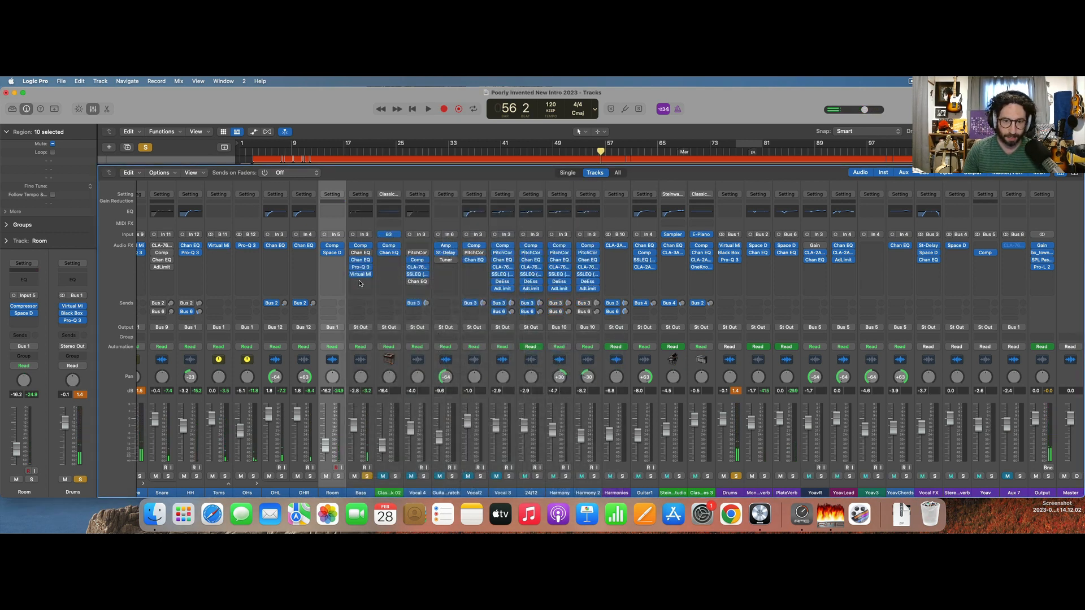
During playback, engage the HG-2's saturation circuit, lower its Mix, compare it against bypass and close the plug-in.
key("space")
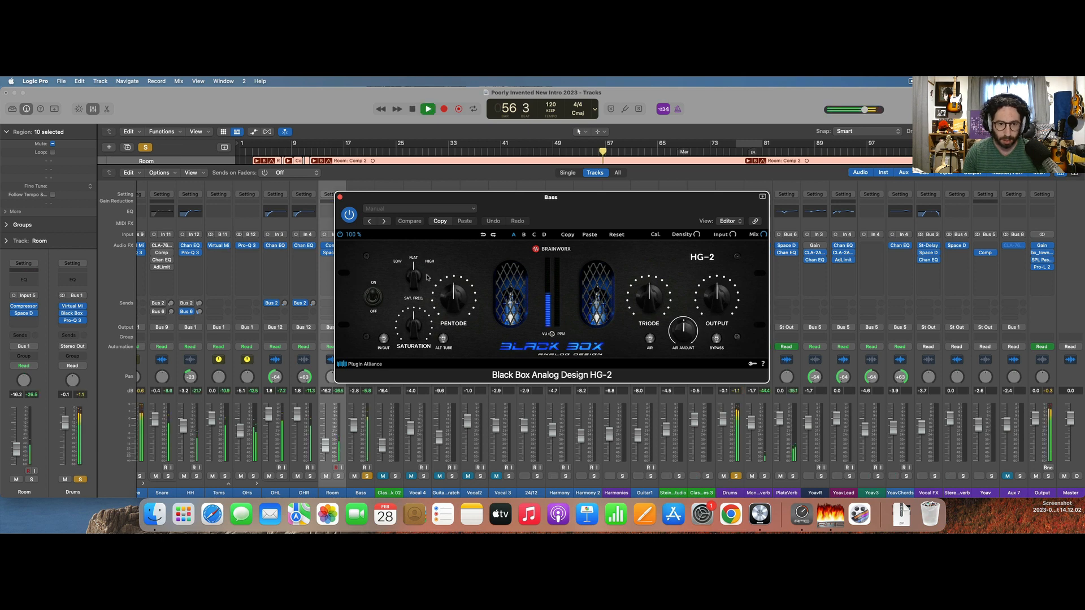
left_click(384, 338)
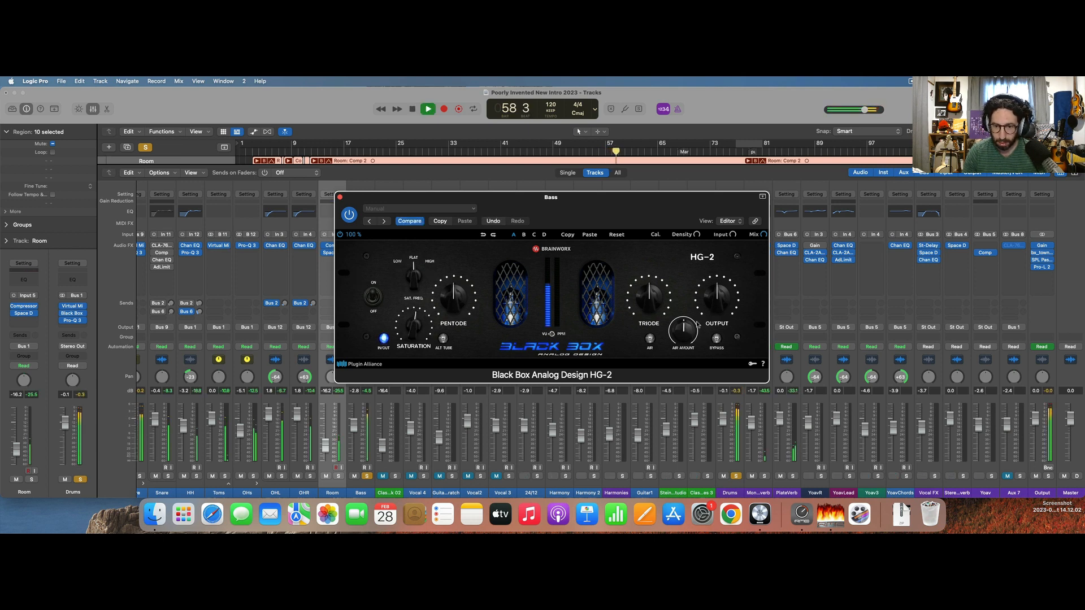
left_click_drag(765, 238, 763, 279)
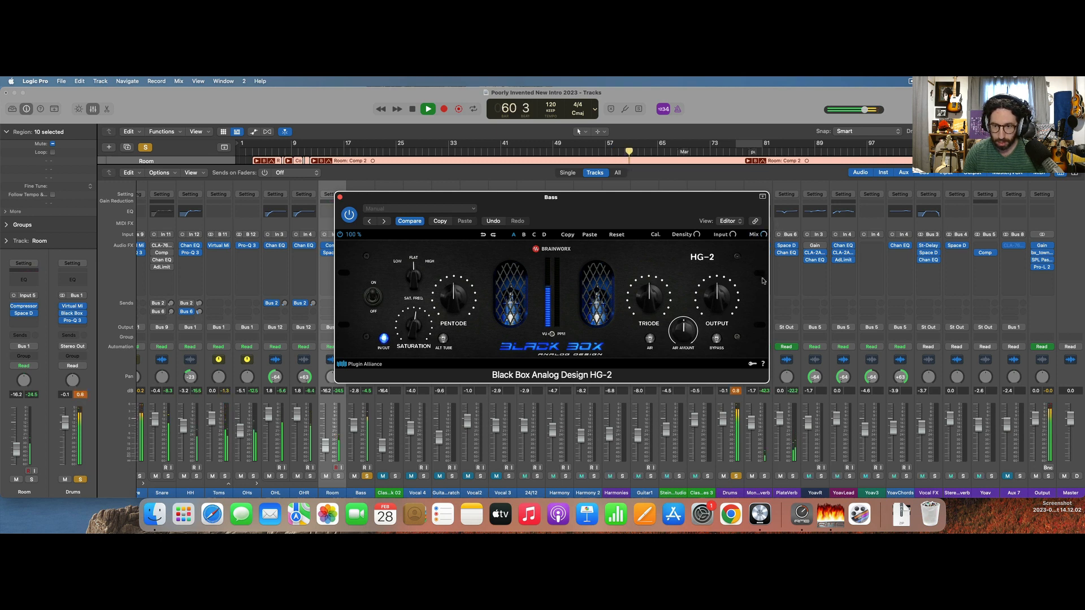
left_click(715, 339)
left_click(716, 339)
left_click(340, 197)
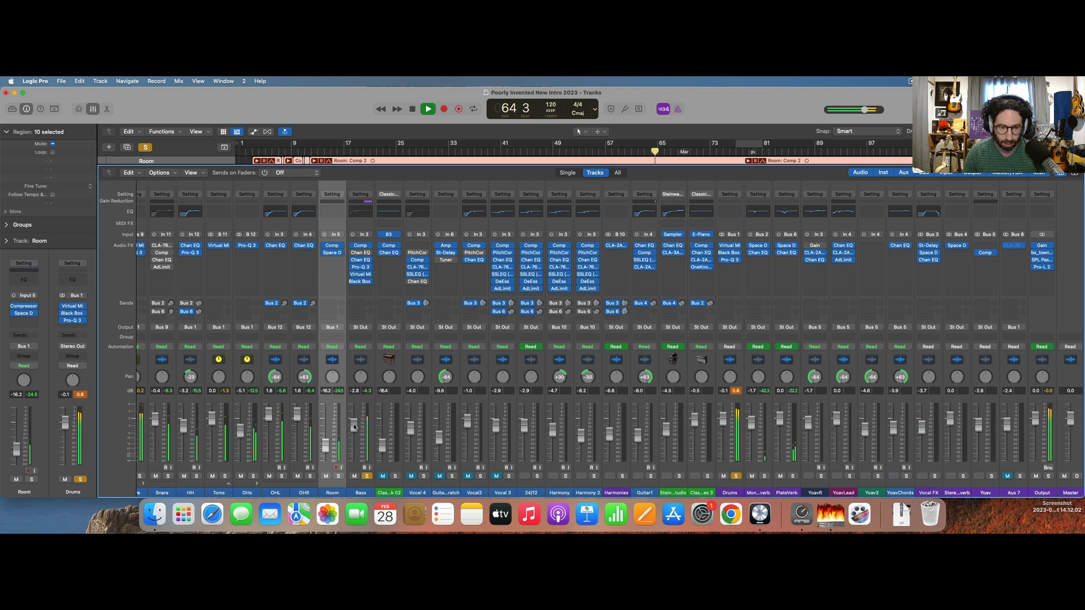
left_click_drag(354, 427, 355, 427)
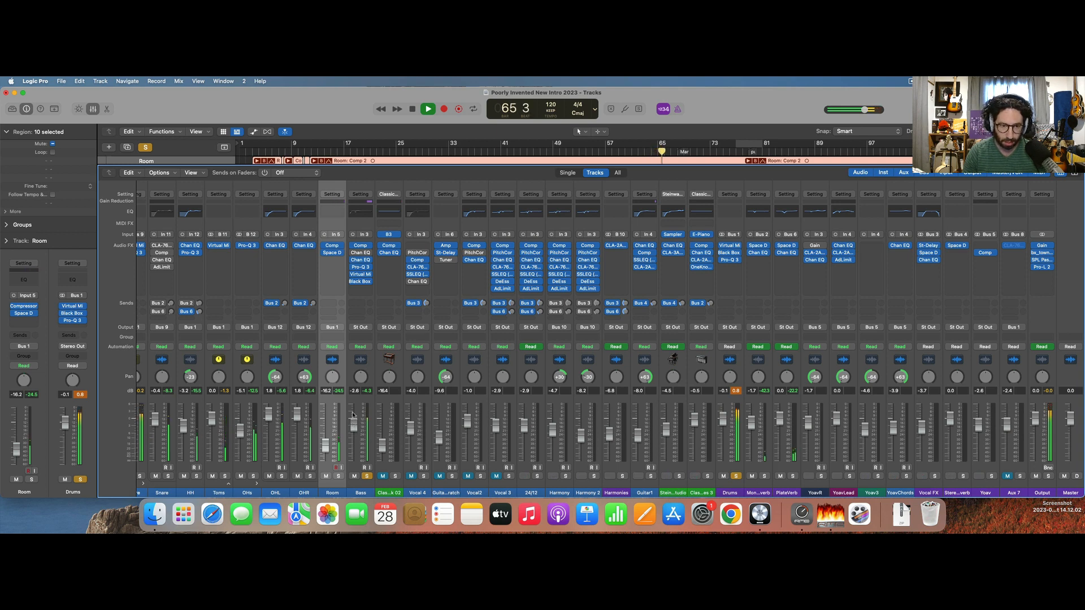
Stop playback, search the plug-ins for "svt" and insert Ampeg SVTVR Classic after the Black Box on the Bass channel.
key("space")
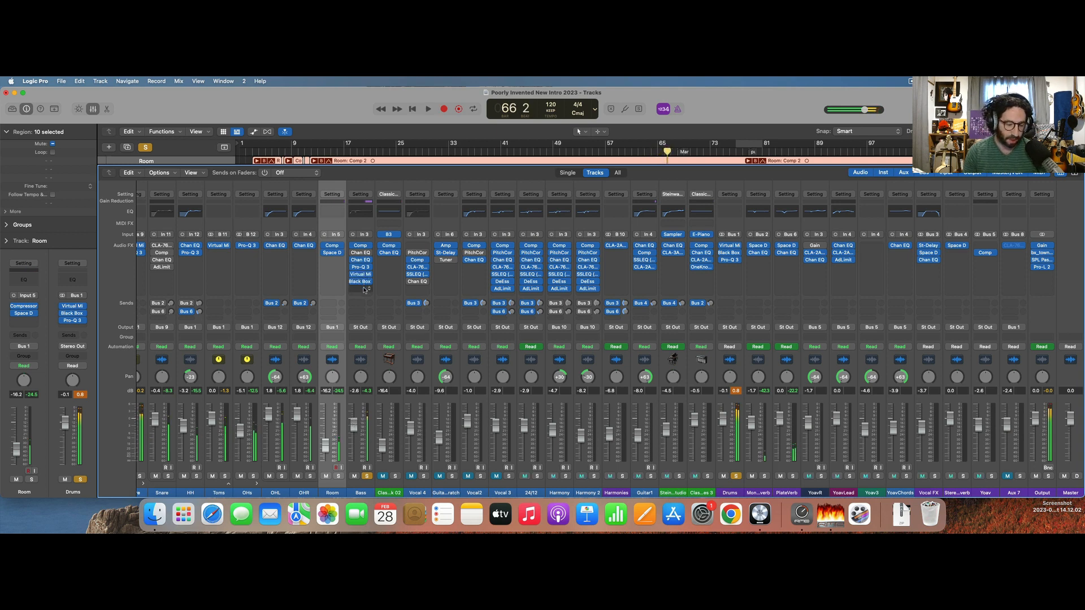
left_click(364, 289)
type("svt")
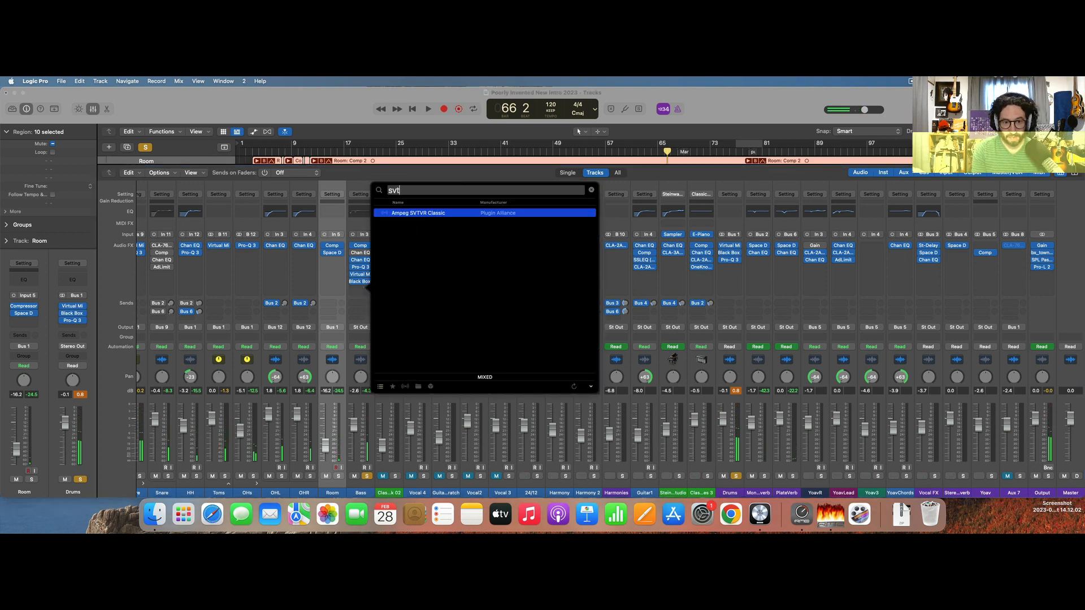
key("Return")
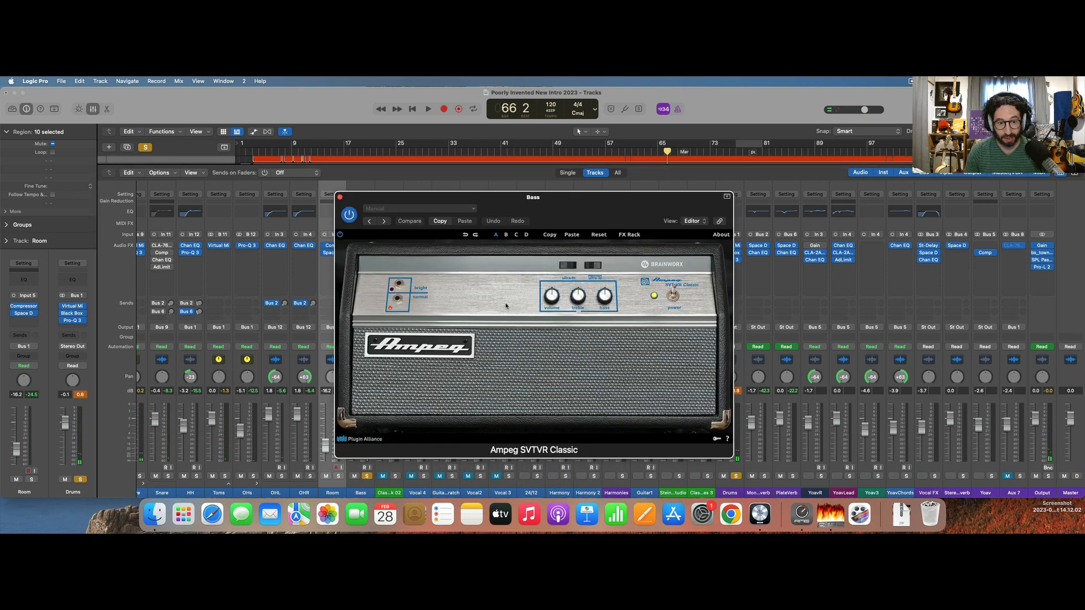
Switch the Ampeg SVTVR Classic to its bright input during playback and compare the bass with the amp bypassed and active.
key("space")
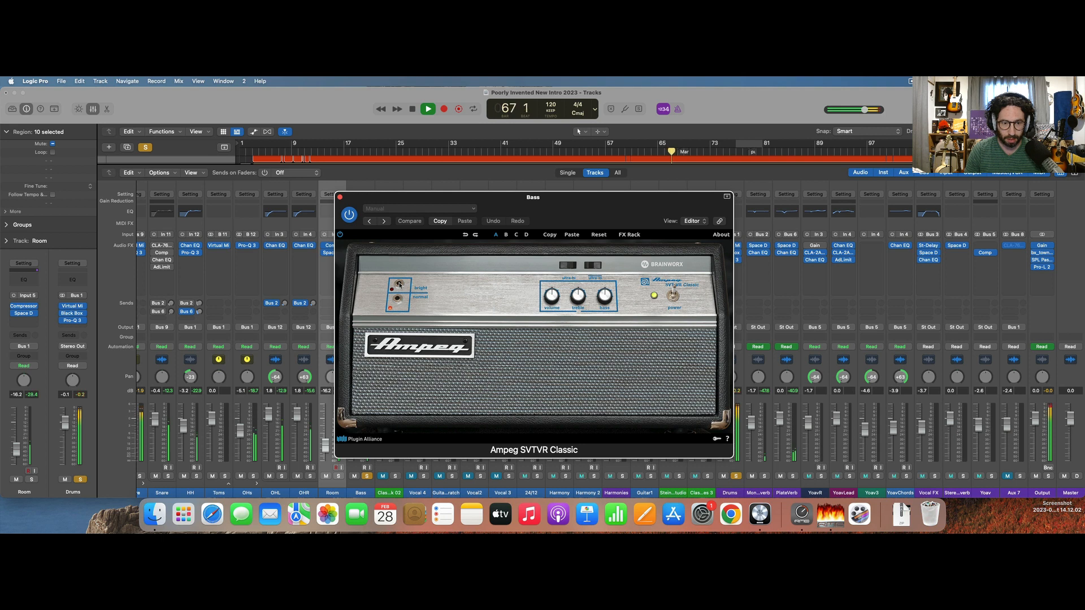
left_click(399, 284)
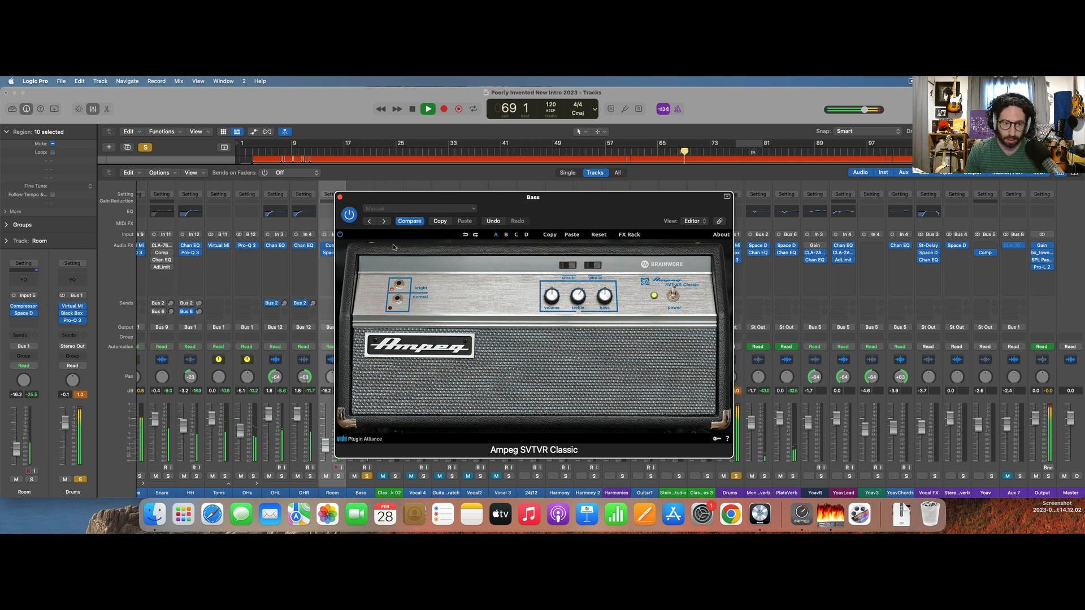
left_click(354, 215)
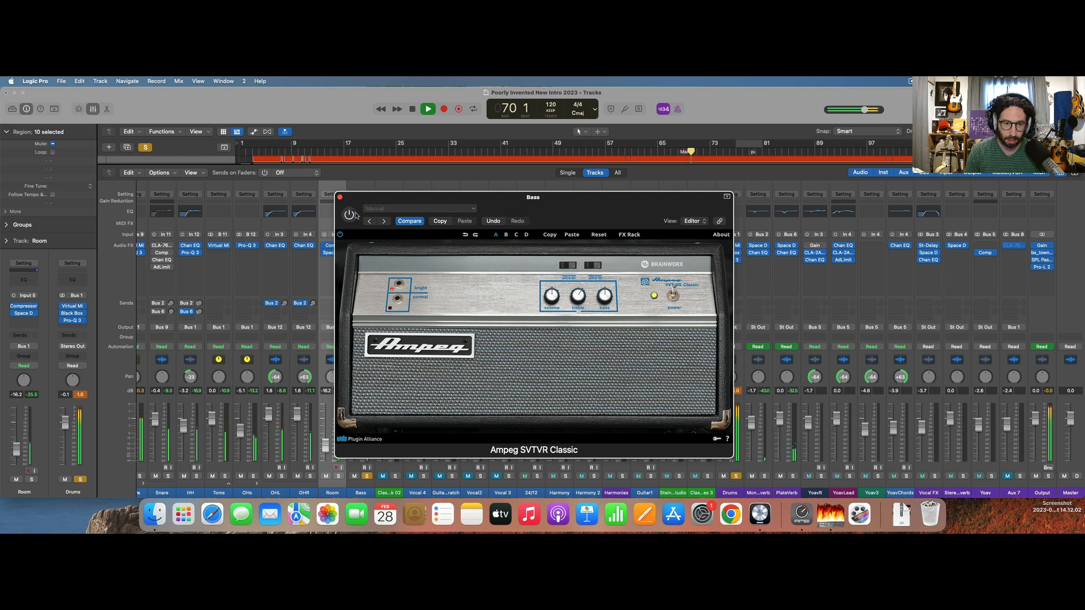
left_click(354, 215)
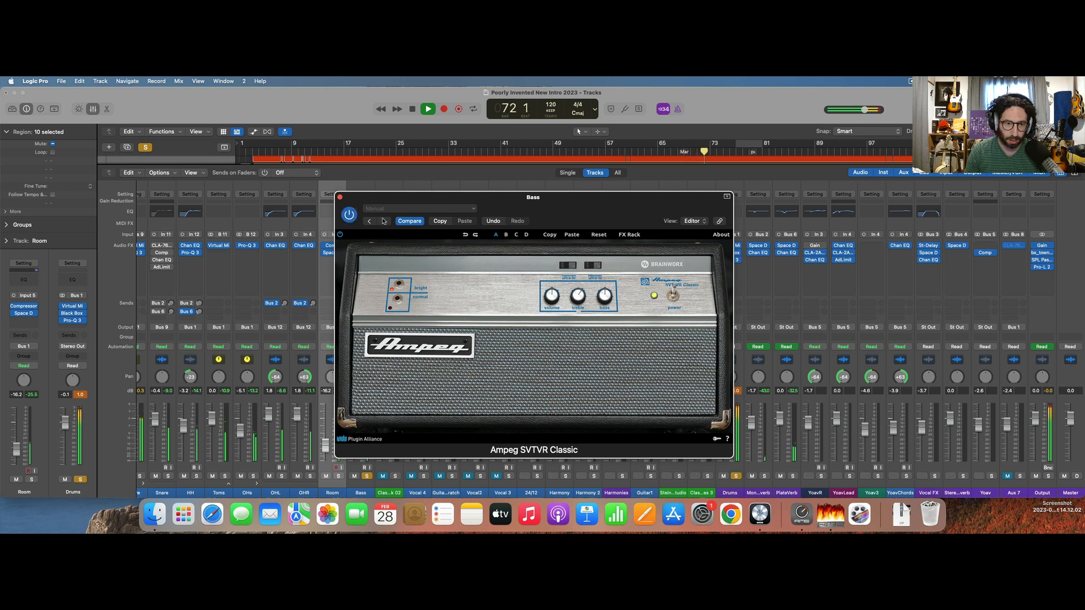
left_click(349, 214)
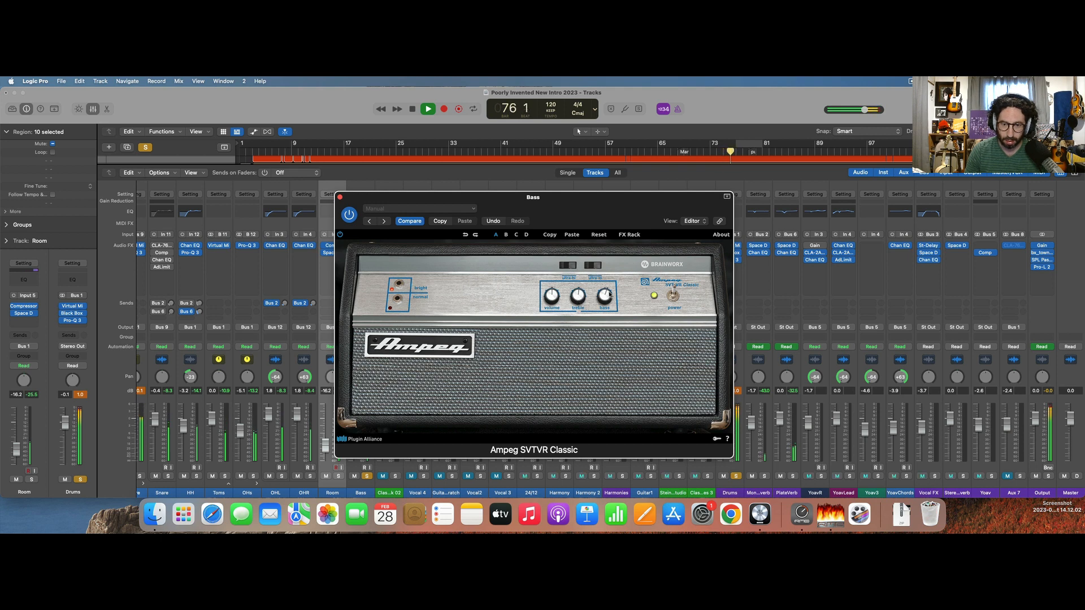
Compare the bass with the Ampeg SVTVR Classic bypassed and active again, close the plug-in and stop playback.
left_click(350, 214)
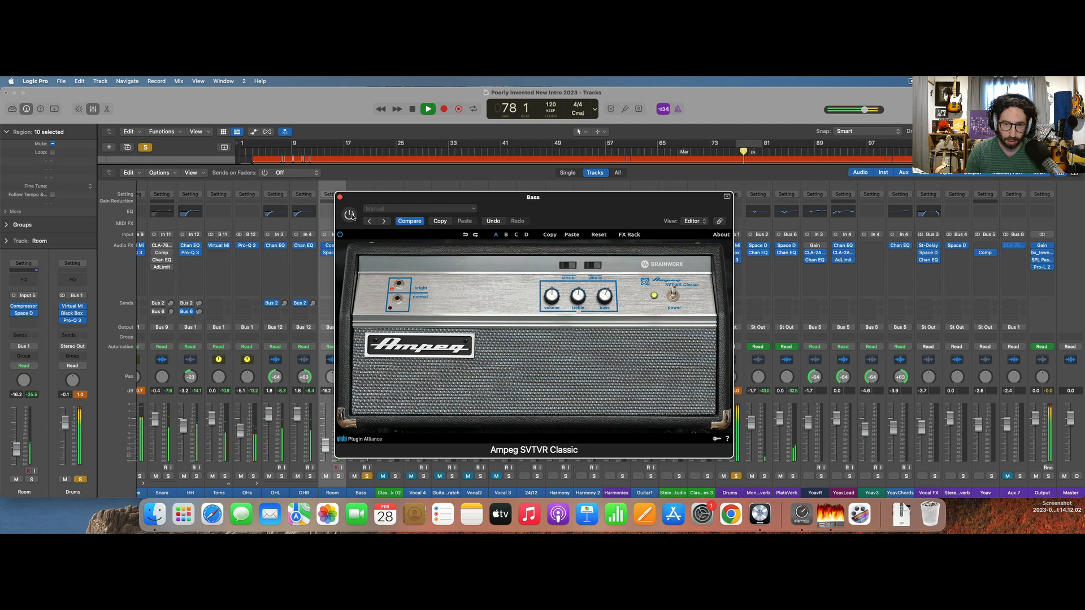
left_click(349, 215)
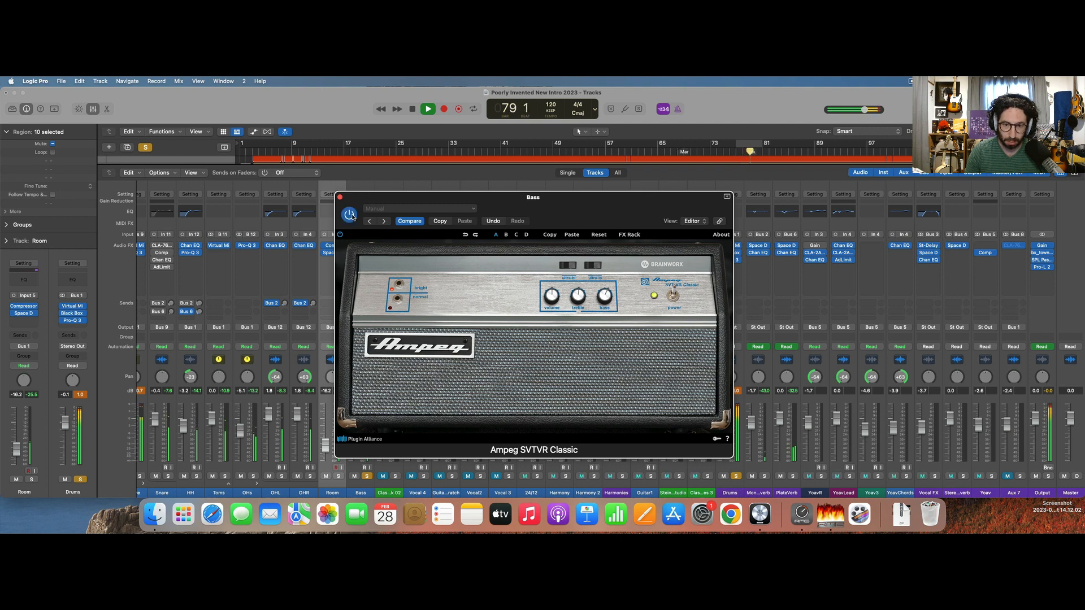
left_click(340, 197)
key("space")
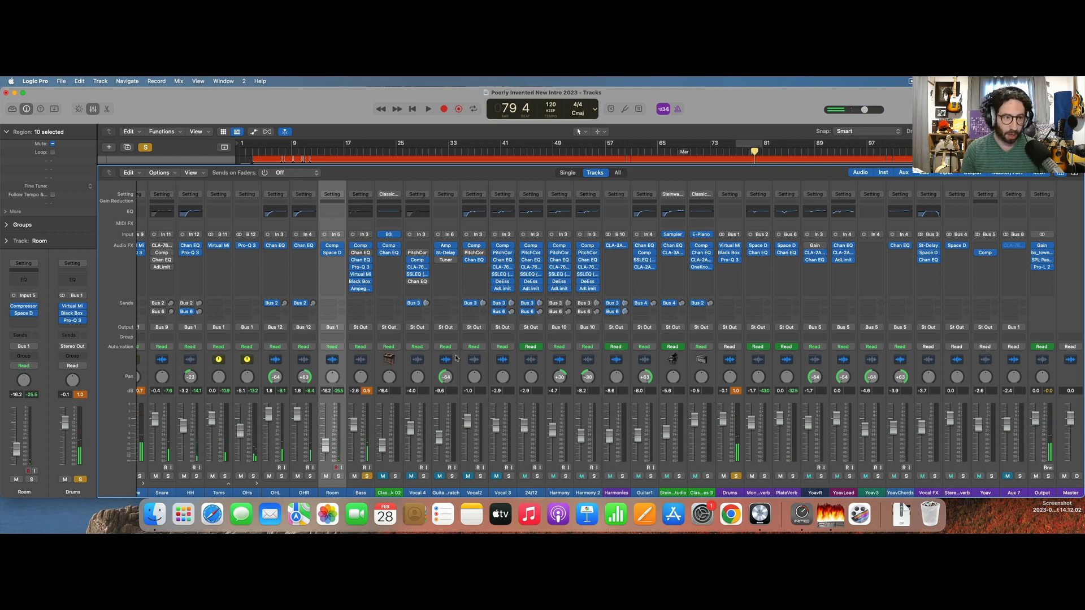
Clear all solos, hide the mixer and play a short stretch of the full mix from bar 43.
left_click(145, 147)
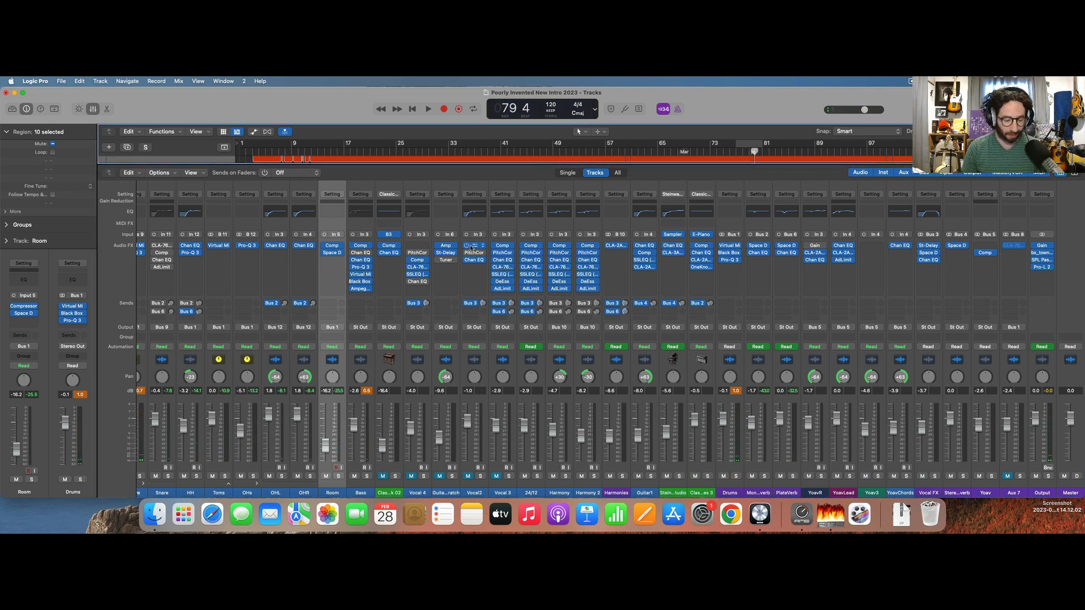
key("x")
key("x")
key("x")
left_click(515, 149)
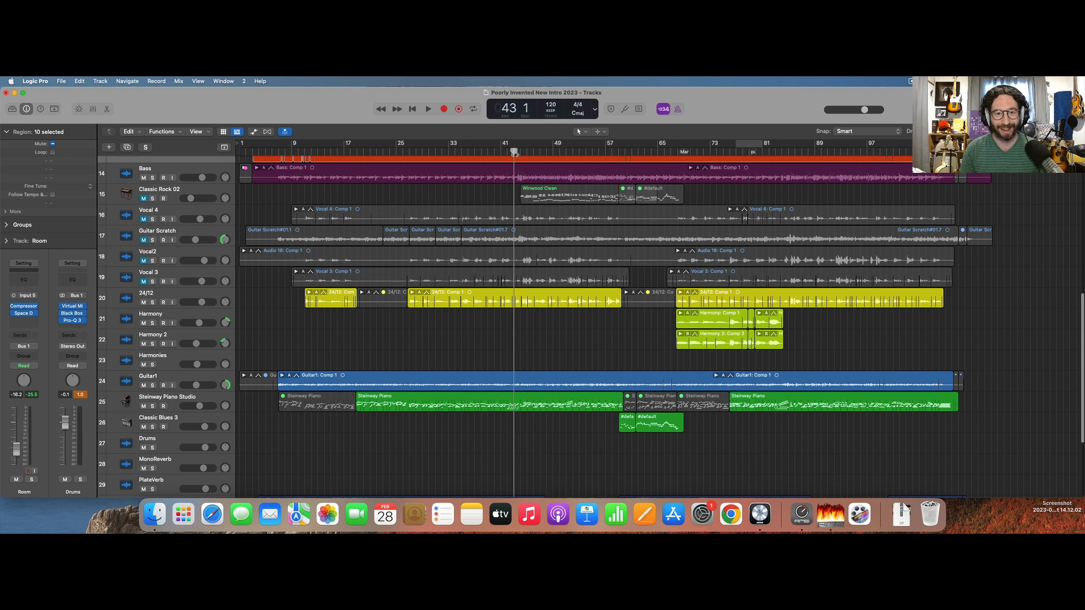
key("space")
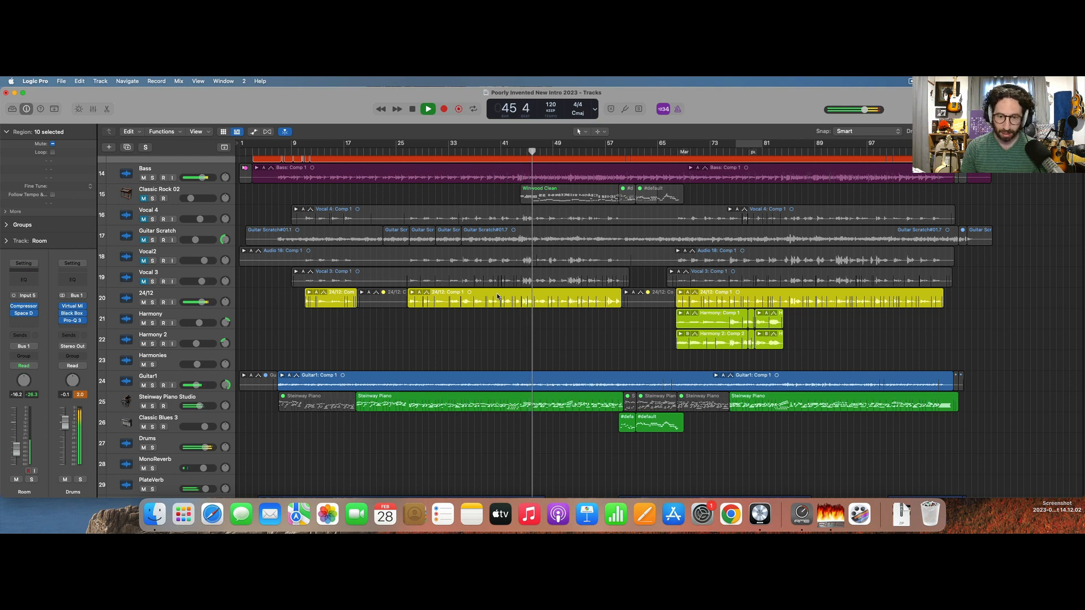
key("space")
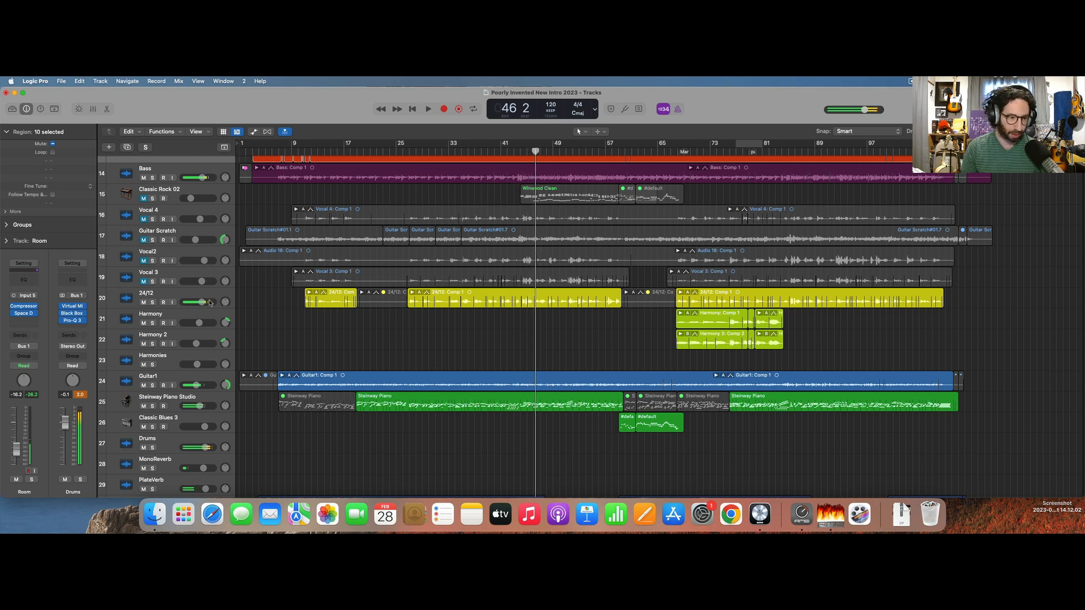
Select the 24/12 vocal track, collapse the region settings and listen to the vocal in solo.
left_click(115, 303)
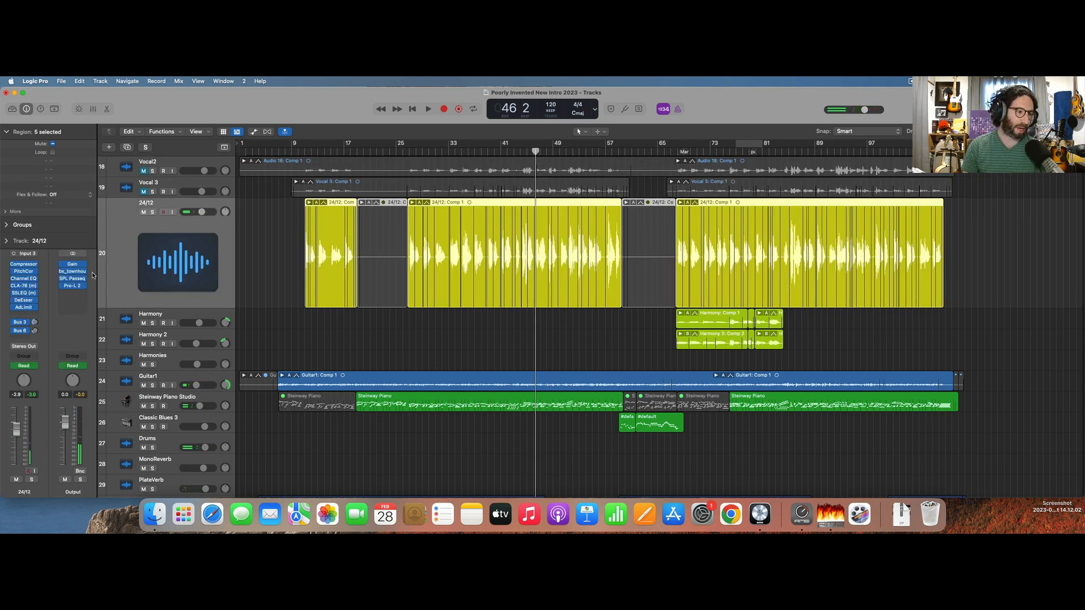
left_click(5, 131)
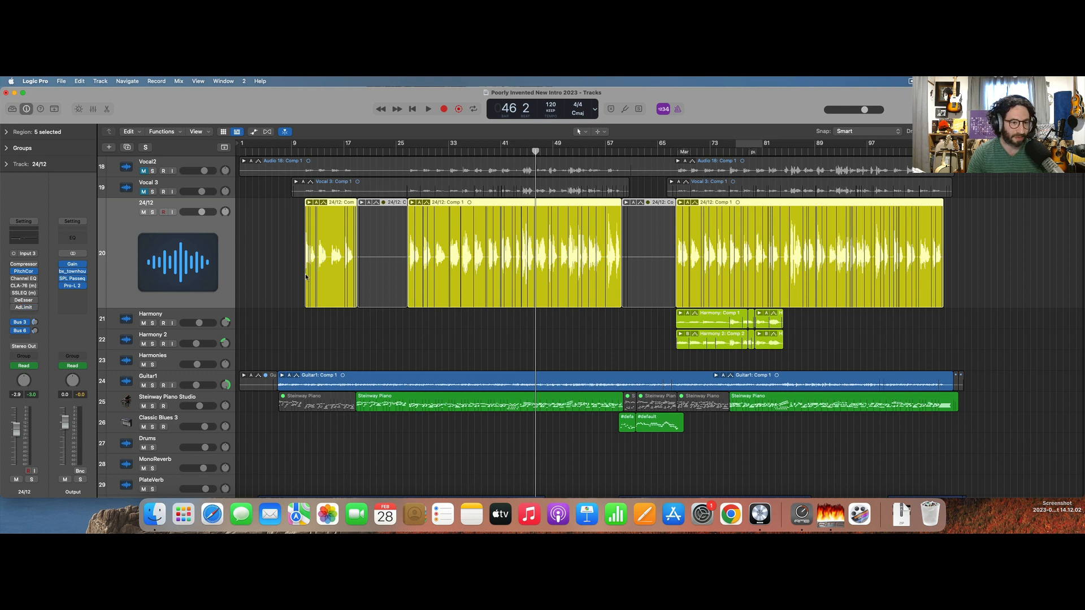
left_click(152, 212)
key("space")
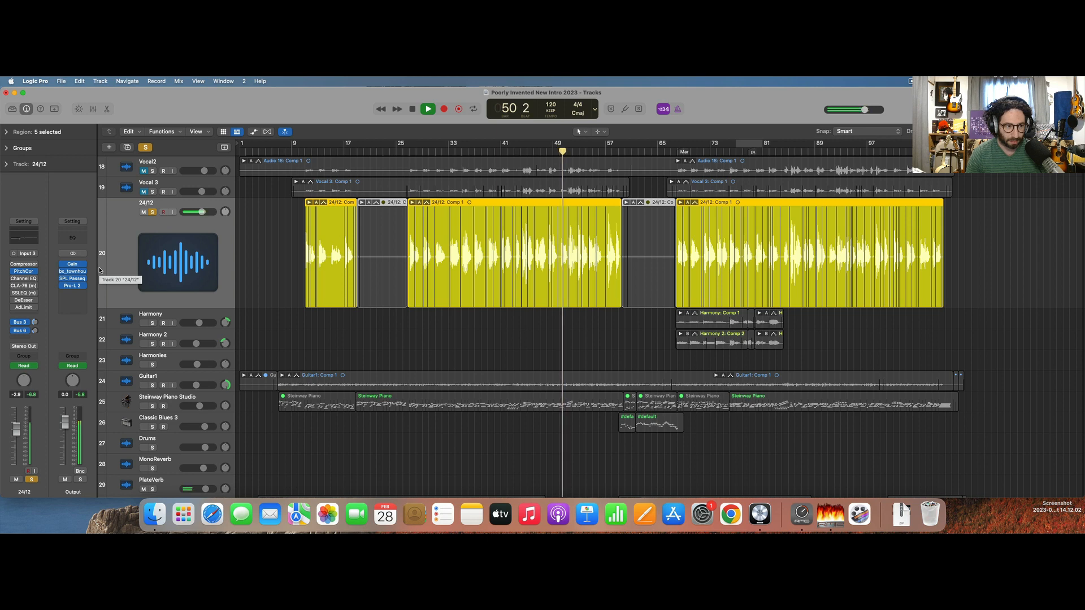
key("space")
Create a summing stack from the 24/12 track, unsolo the vocal and select it inside the stack.
key("super+shift+d")
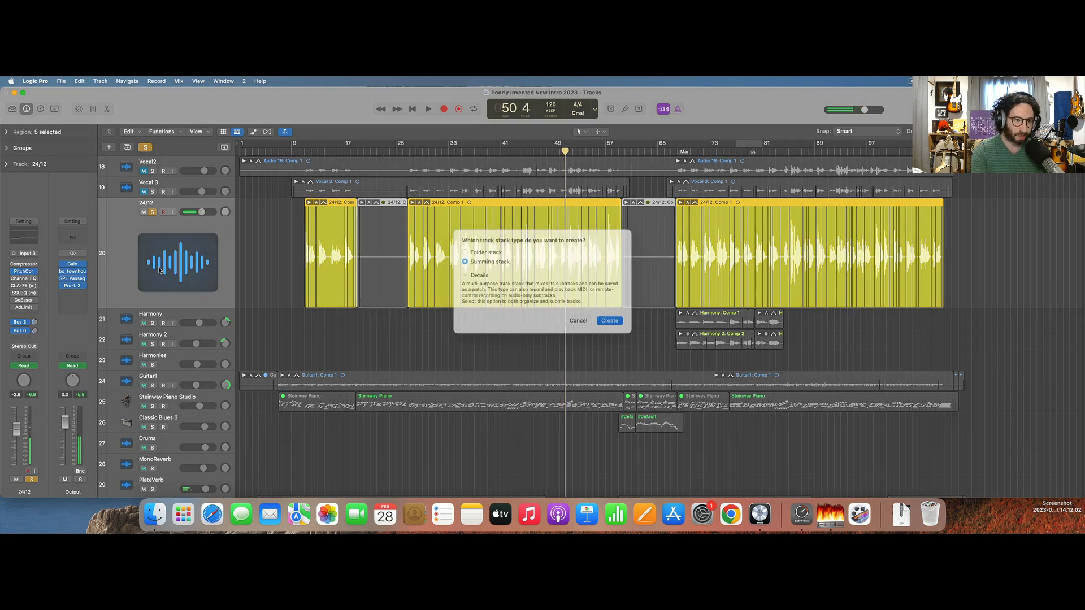
key("Return")
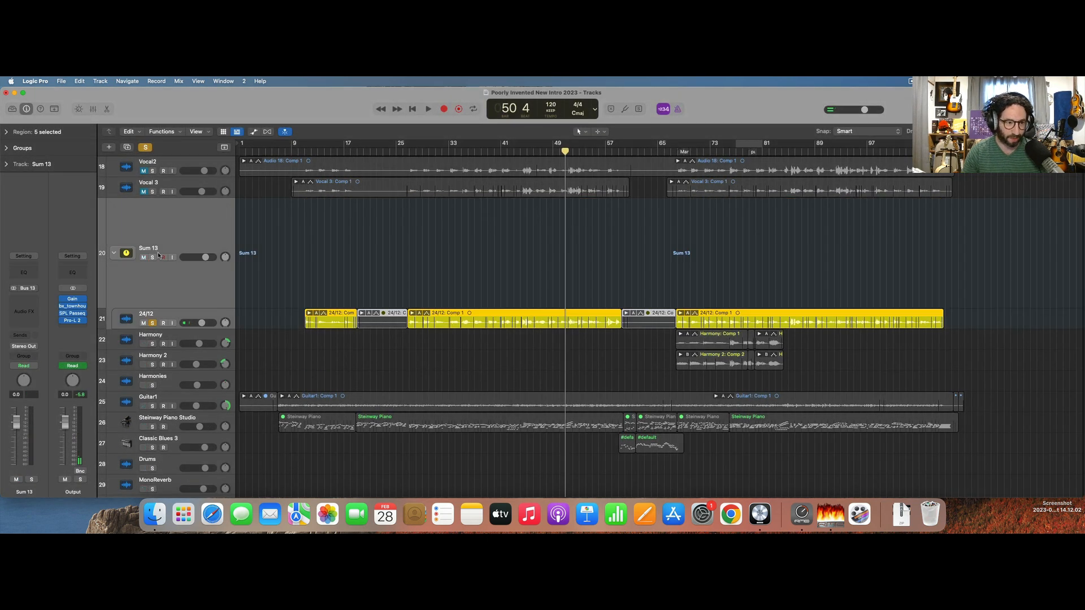
left_click(153, 324)
left_click(137, 317)
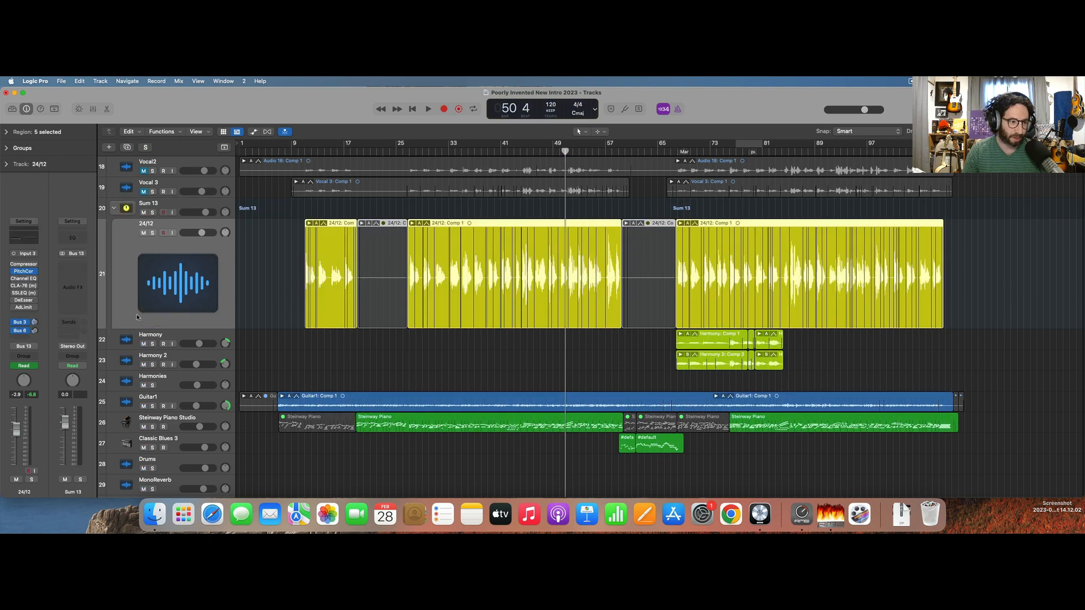
Play the vocal briefly in the mix, check where the 24/12 track's Bus 3 and Bus 6 sends go, and bypass both.
key("space")
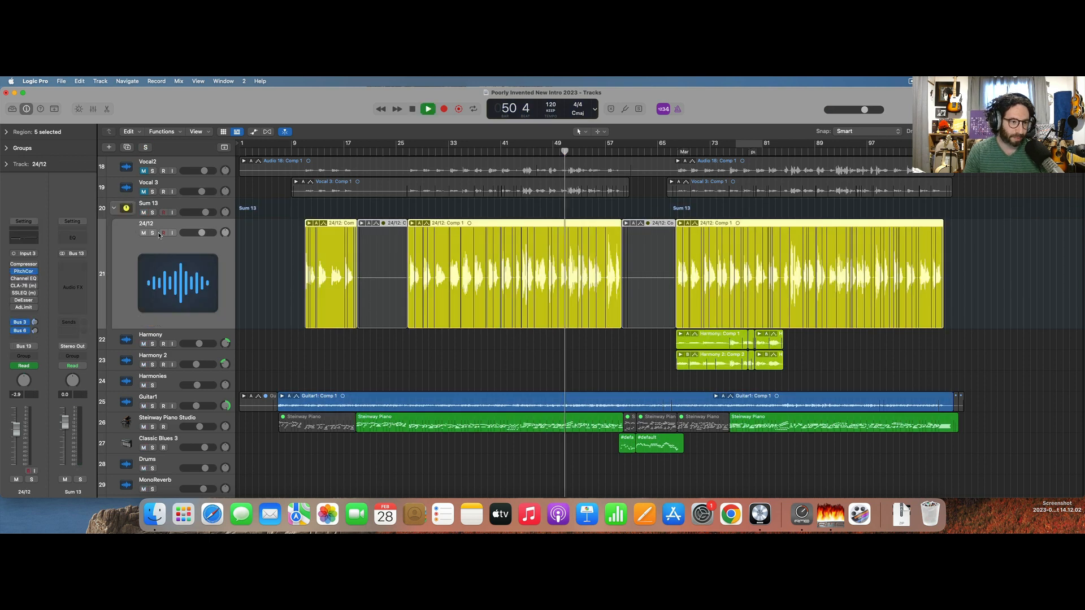
key("space")
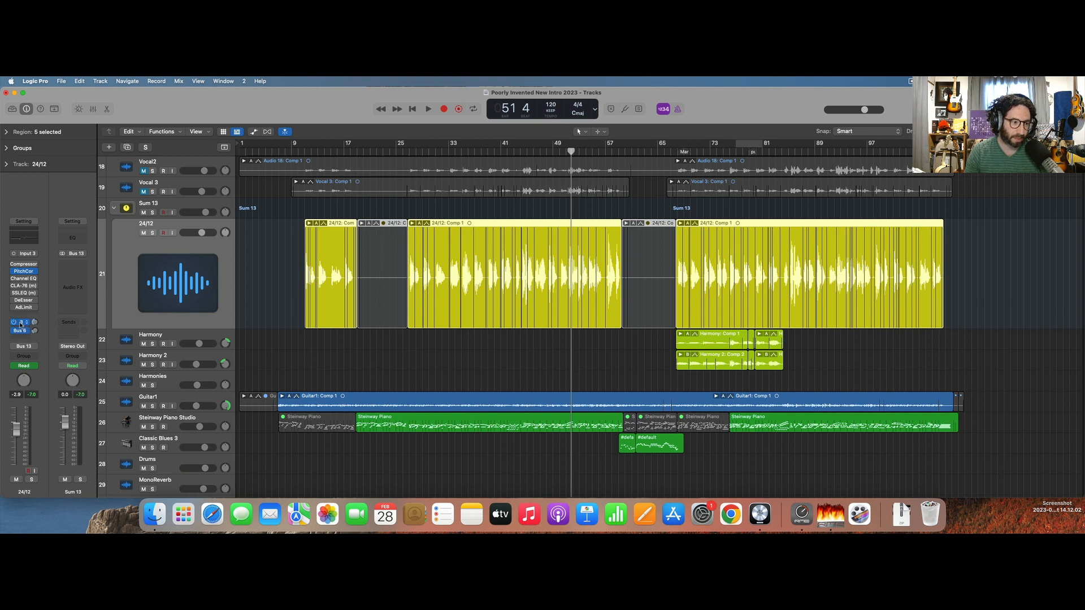
left_click(21, 324)
left_click(43, 324)
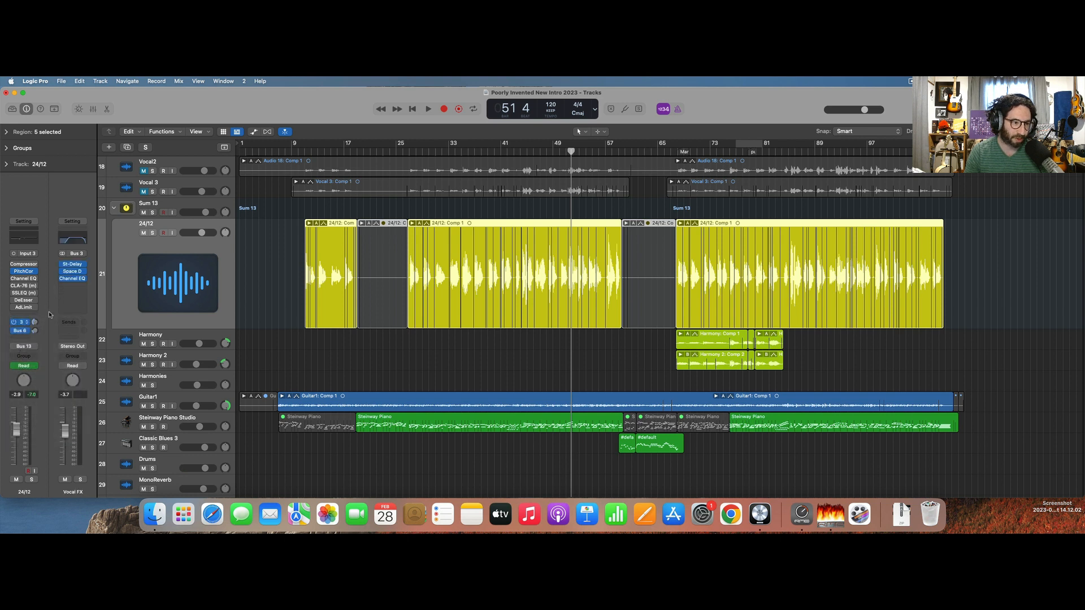
left_click(27, 333)
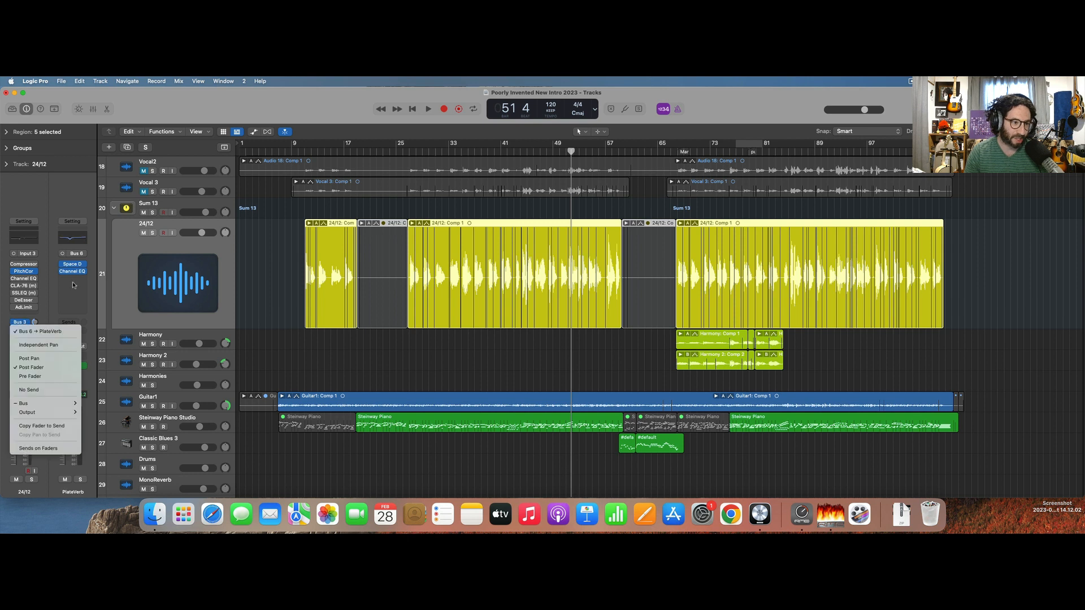
left_click(43, 338)
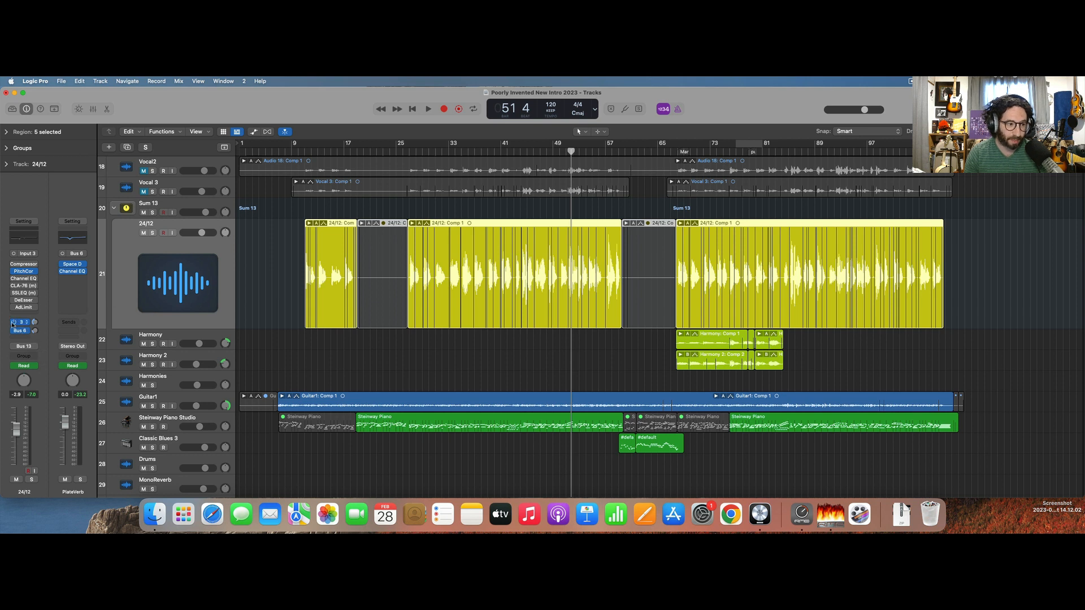
left_click(65, 323)
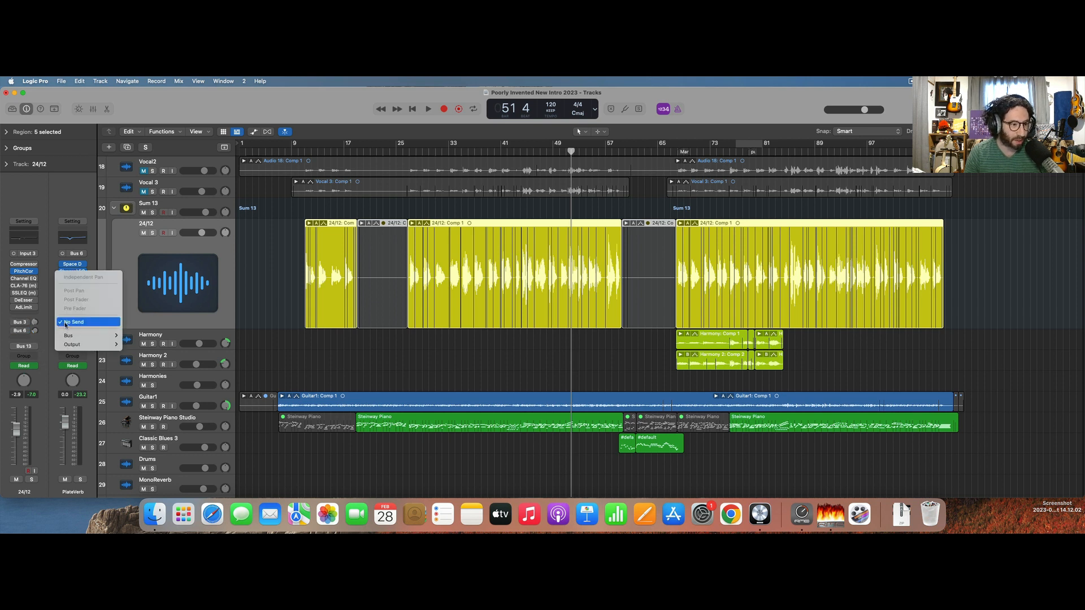
left_click(44, 320)
Add sends to Bus 3 (Vocal FX) and Bus 6 (PlateVerb) on the vocal's summing stack channel.
left_click(24, 348)
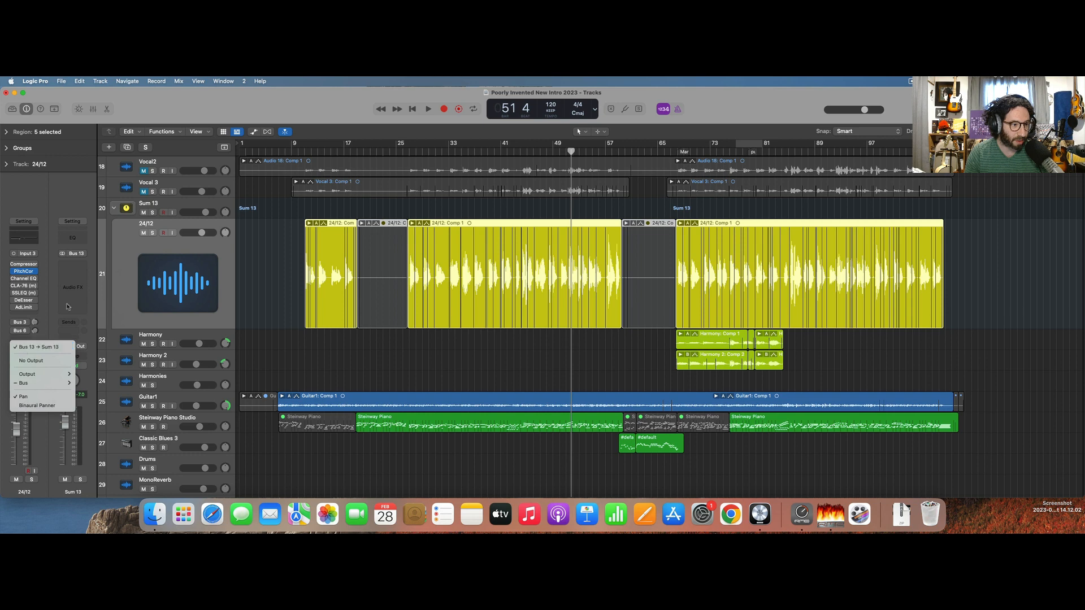
left_click(24, 348)
left_click(69, 322)
mouse_move(91, 336)
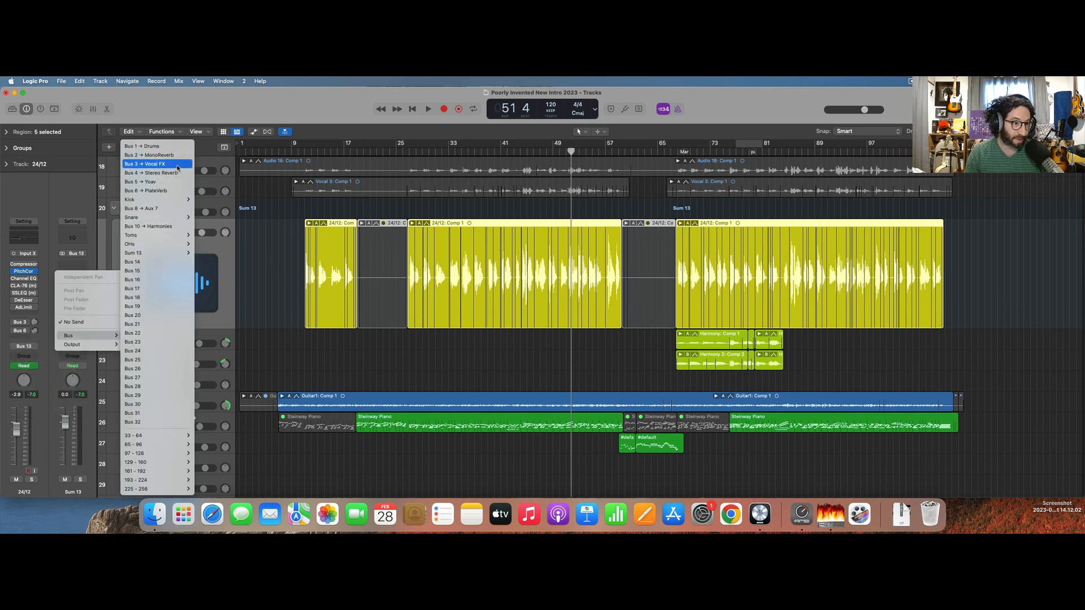
left_click(177, 165)
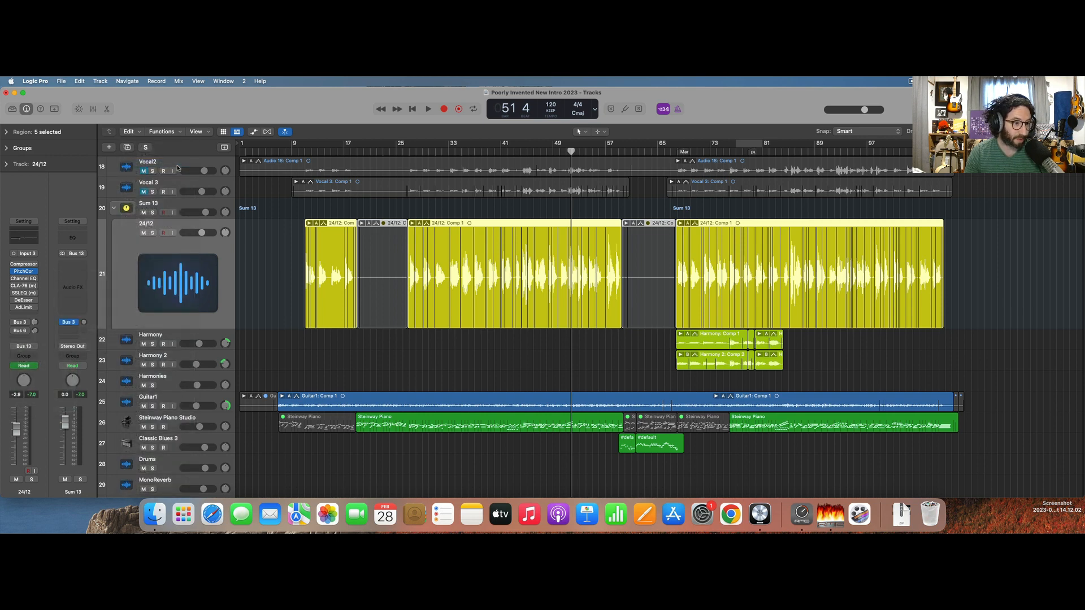
left_click(68, 331)
mouse_move(106, 344)
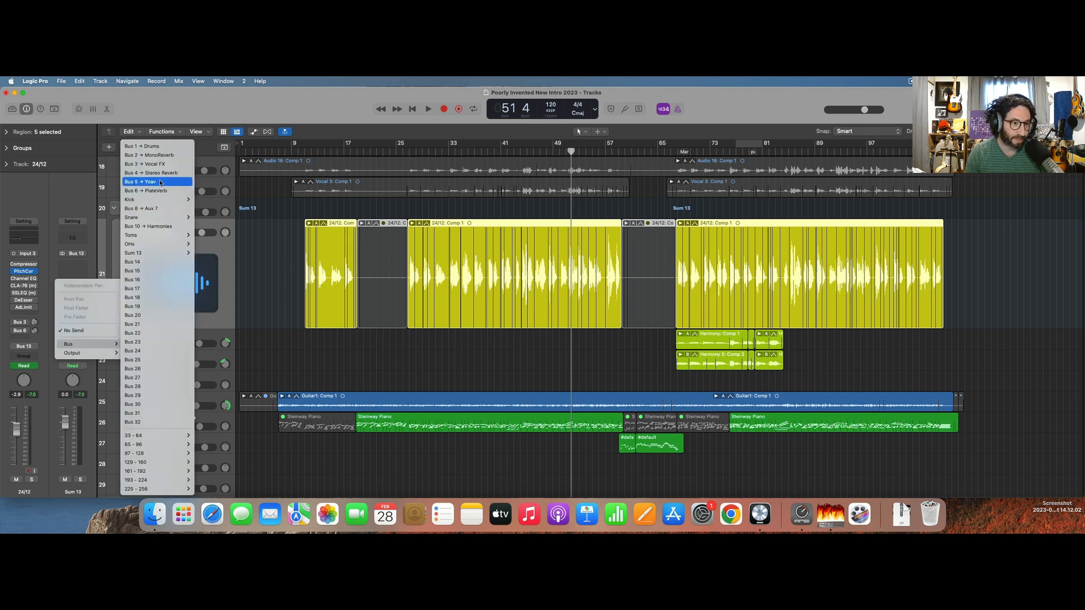
left_click(145, 191)
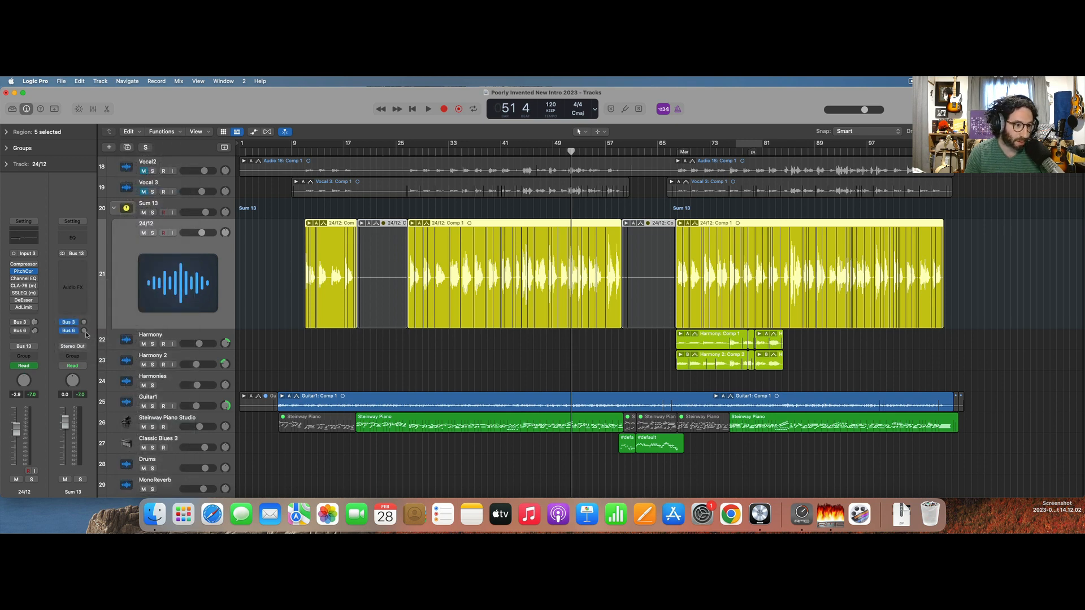
Match the summing stack's Bus 6 and Bus 3 send levels to those of the 24/12 track, keeping the 24/12 sends bypassed.
left_click(35, 332)
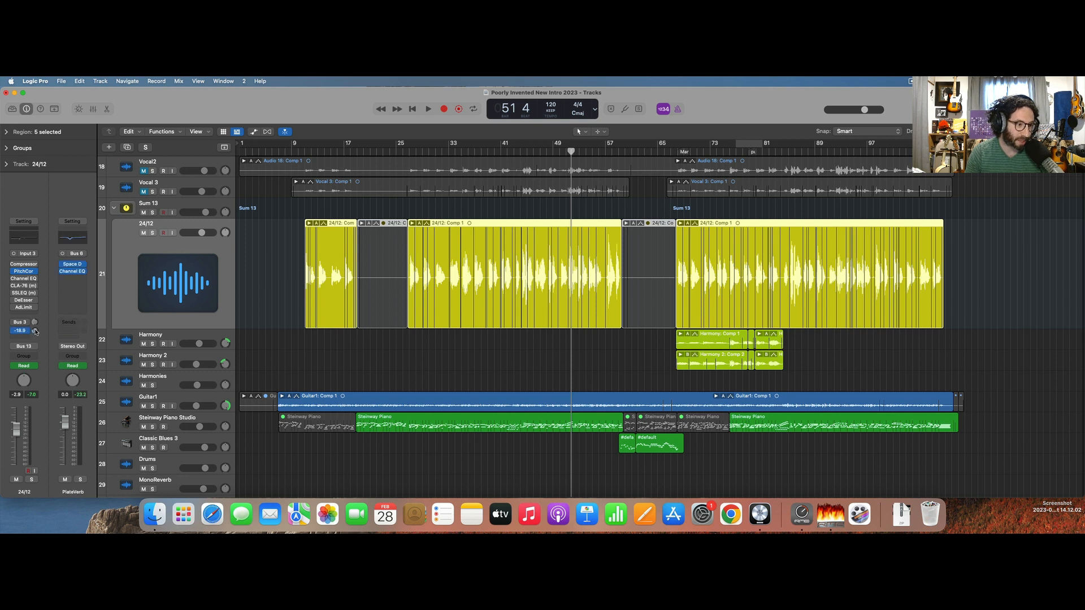
left_click(28, 346)
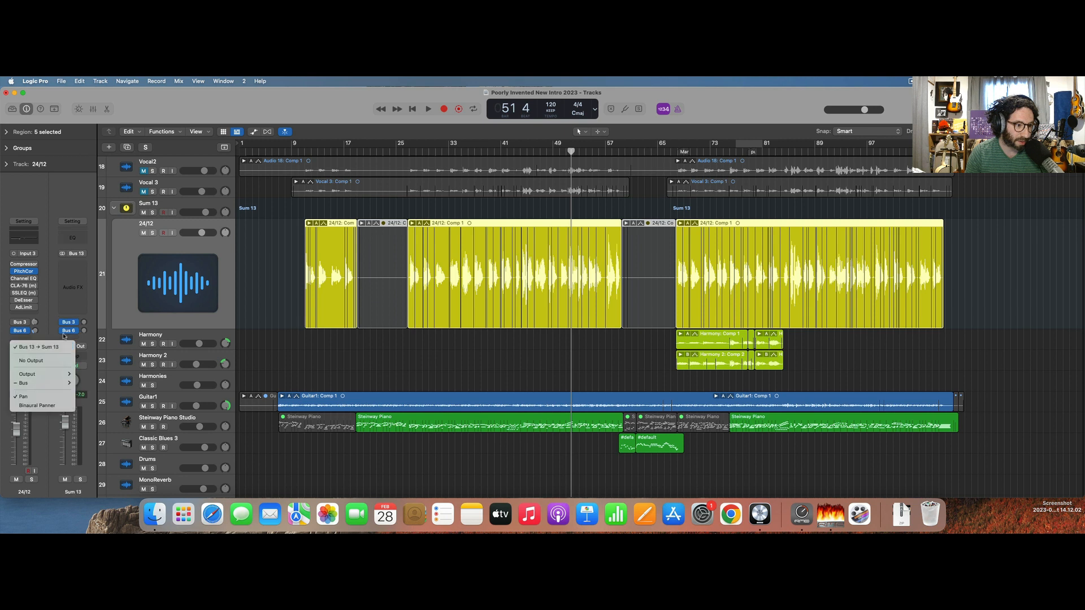
left_click(84, 333)
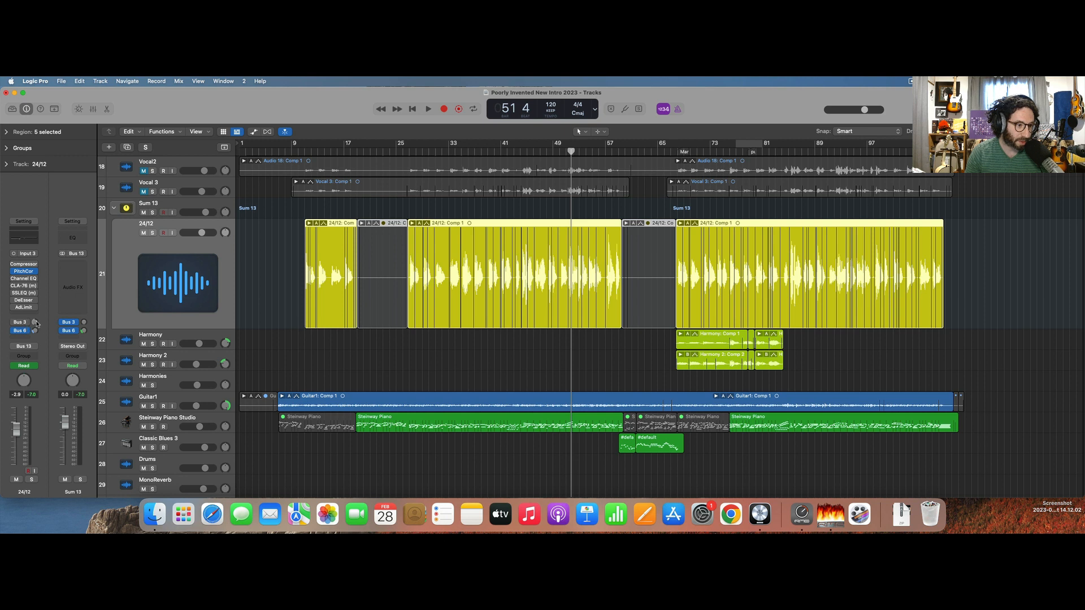
left_click(35, 323)
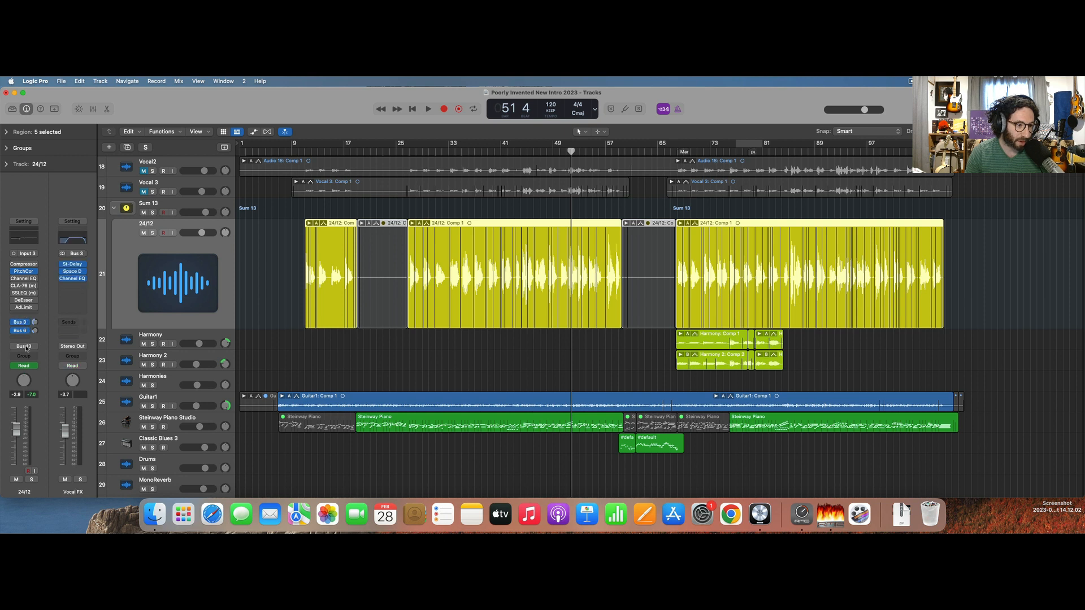
left_click(26, 348)
left_click(80, 304)
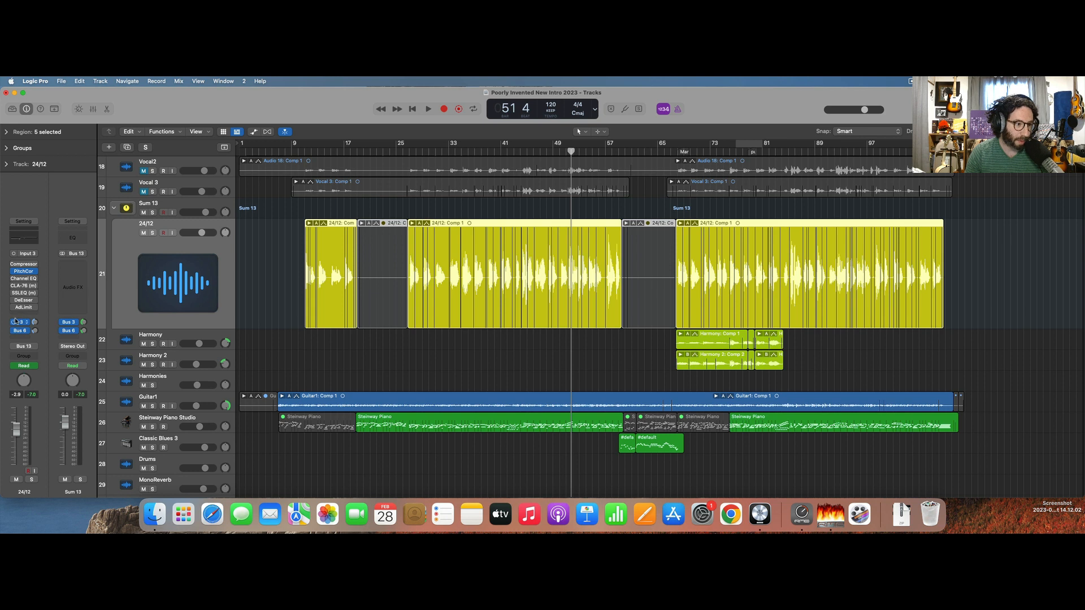
Solo the vocal's summing stack during playback and rename it Lead Vox.
key("space")
left_click(80, 479)
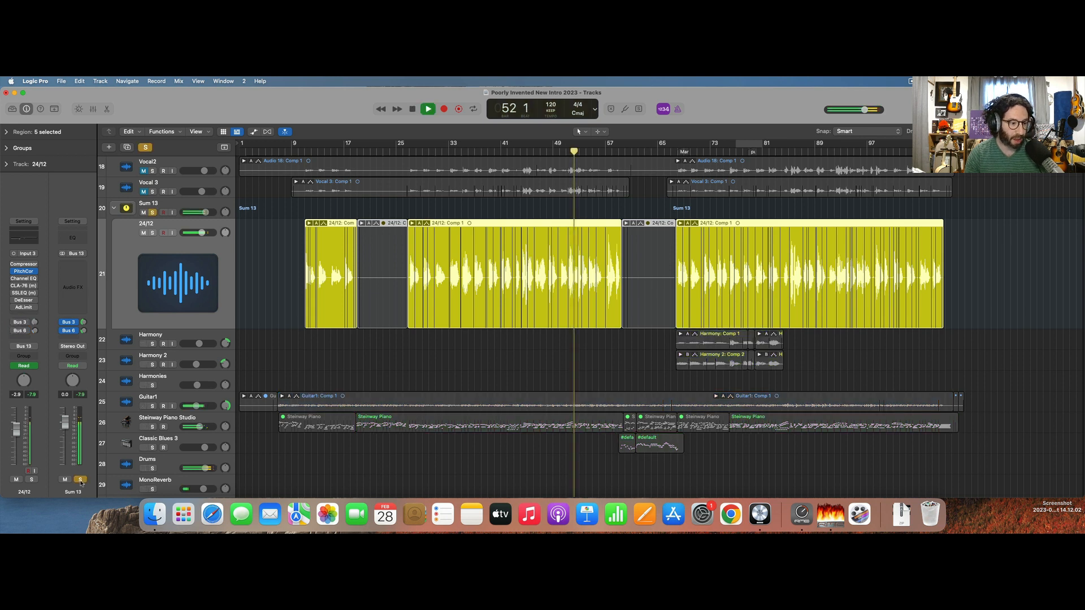
double_click(75, 495)
type("Lead Vox")
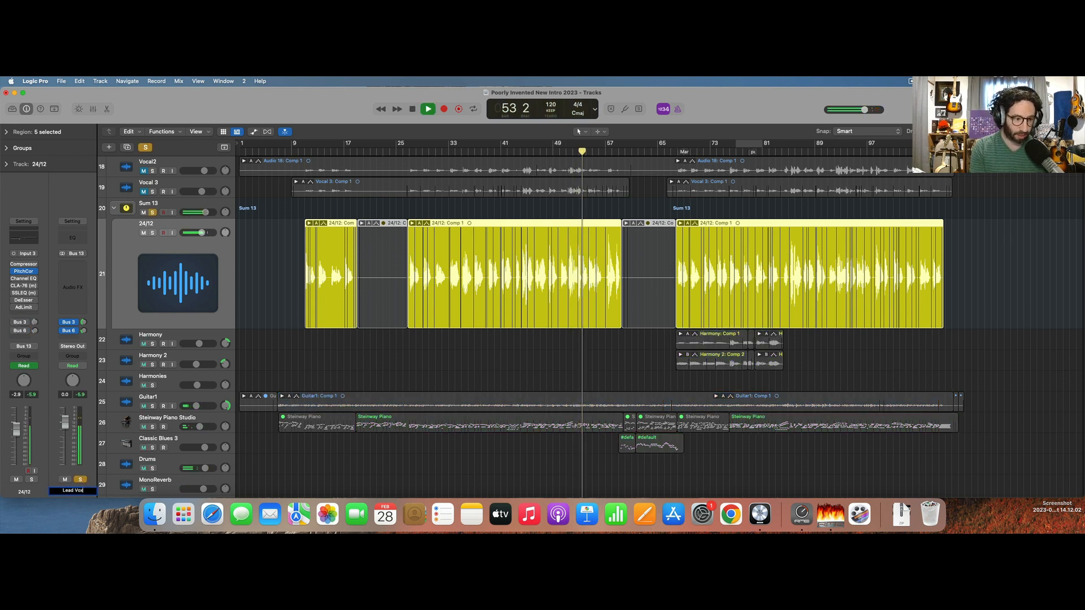
key("Return")
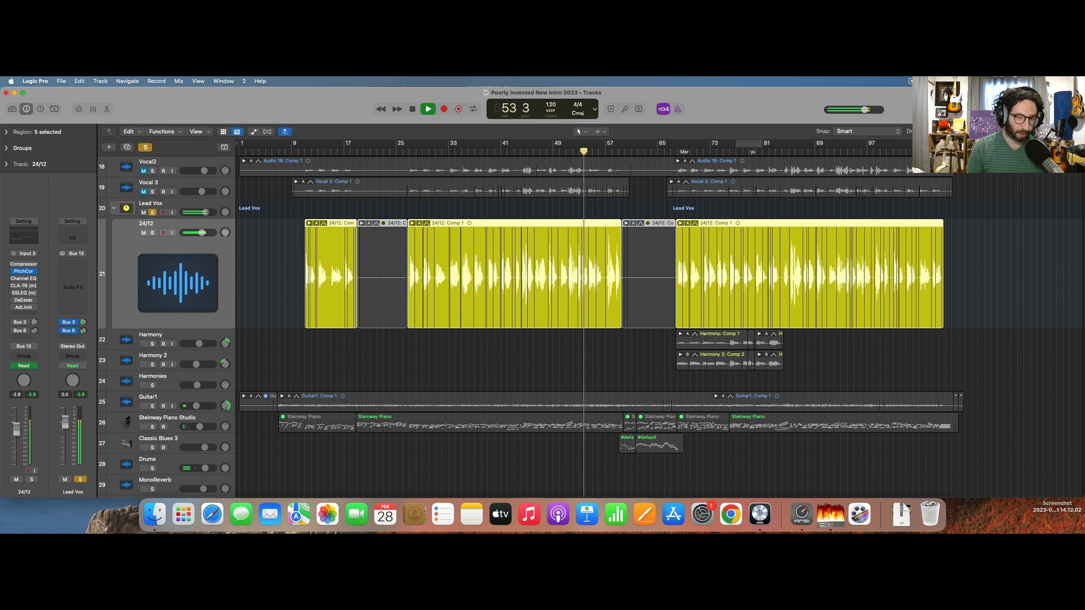
Collapse the Lead Vox stack, insert Pro-Q 3 in its first effect slot and play the soloed vocal from bar 12.
left_click(115, 208)
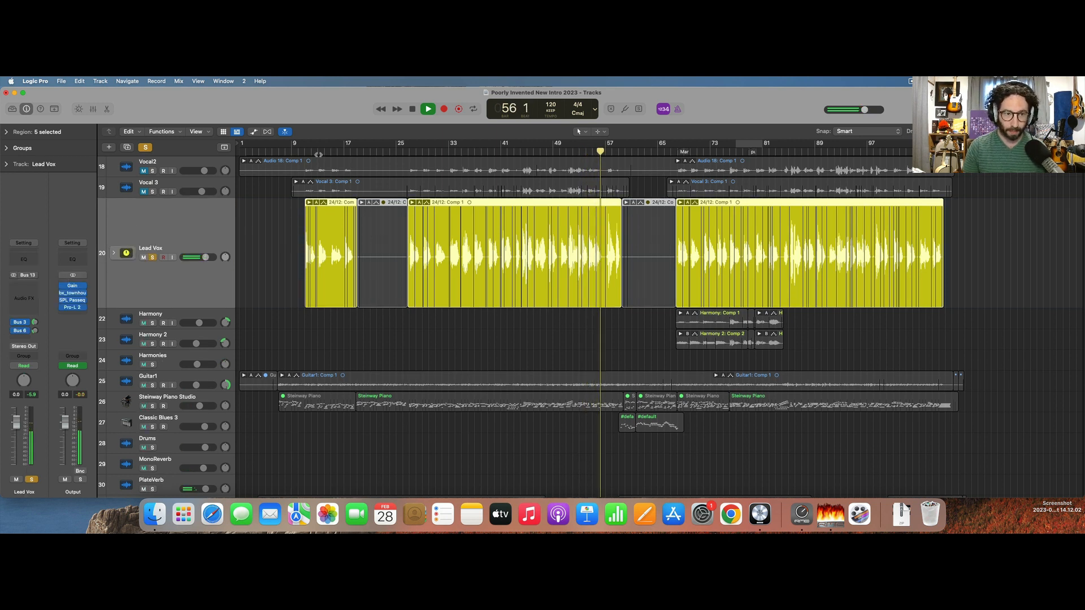
left_click(311, 153)
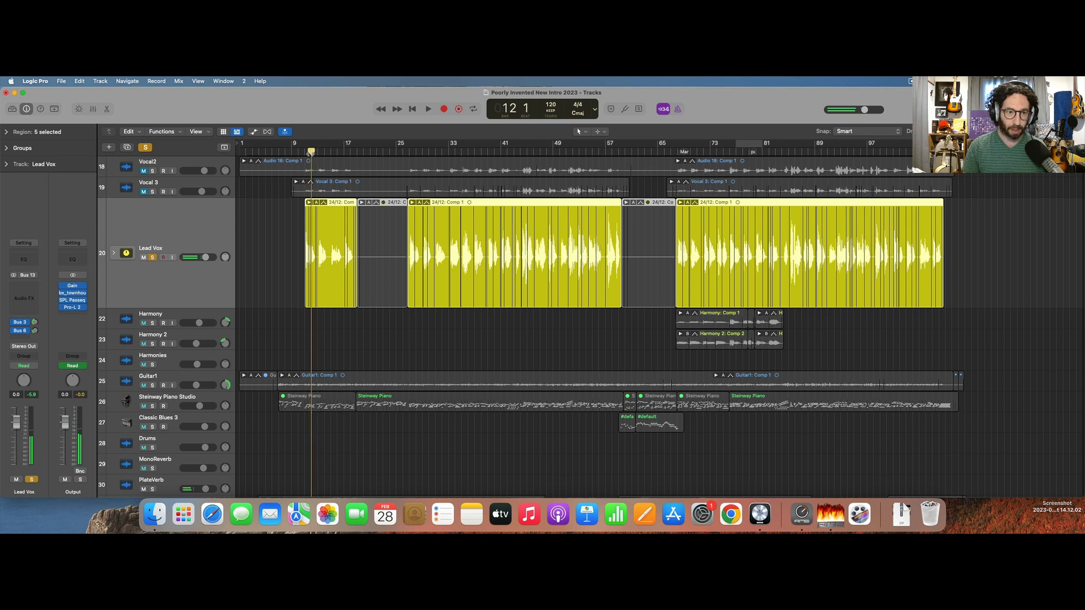
left_click(17, 291)
type("pro")
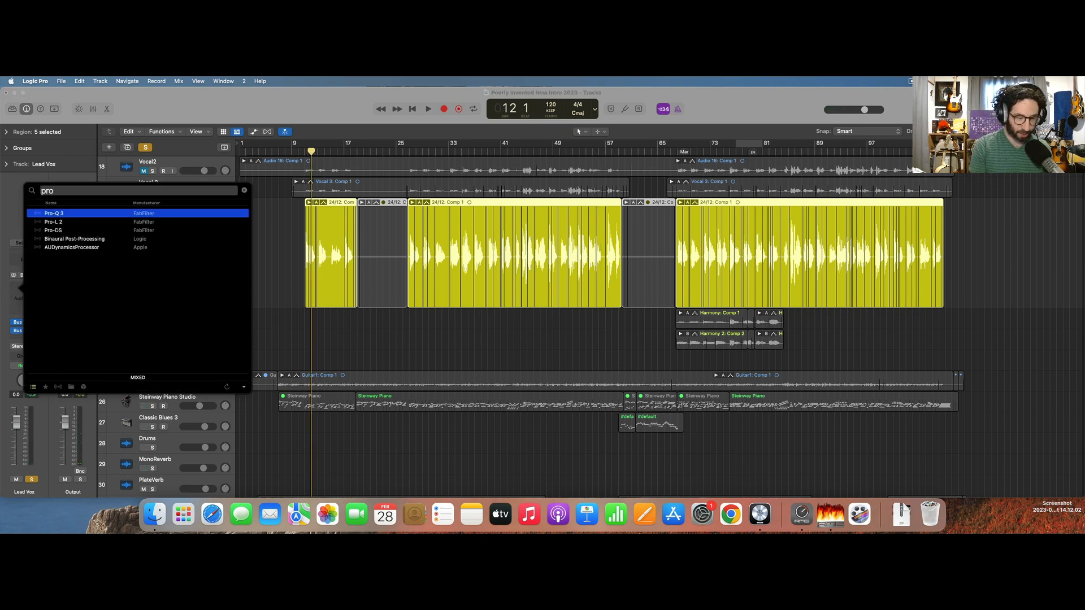
key("Return")
key("space")
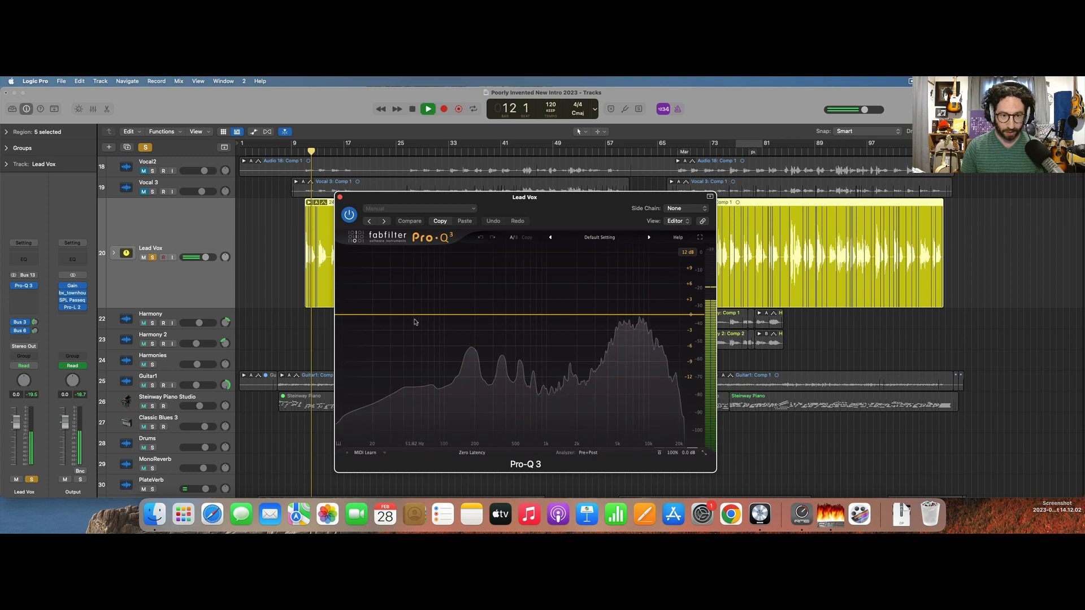
Add a Low Cut band to Lead Vox's Pro-Q 3 at about 100 Hz.
left_click(432, 314)
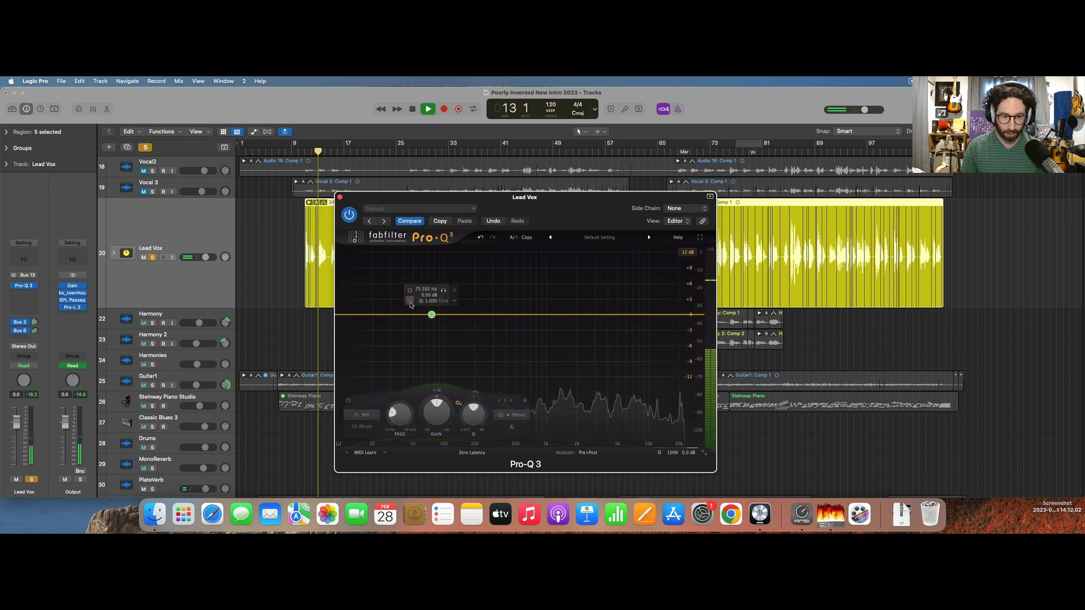
left_click(411, 303)
left_click(430, 312)
left_click_drag(431, 314, 443, 305)
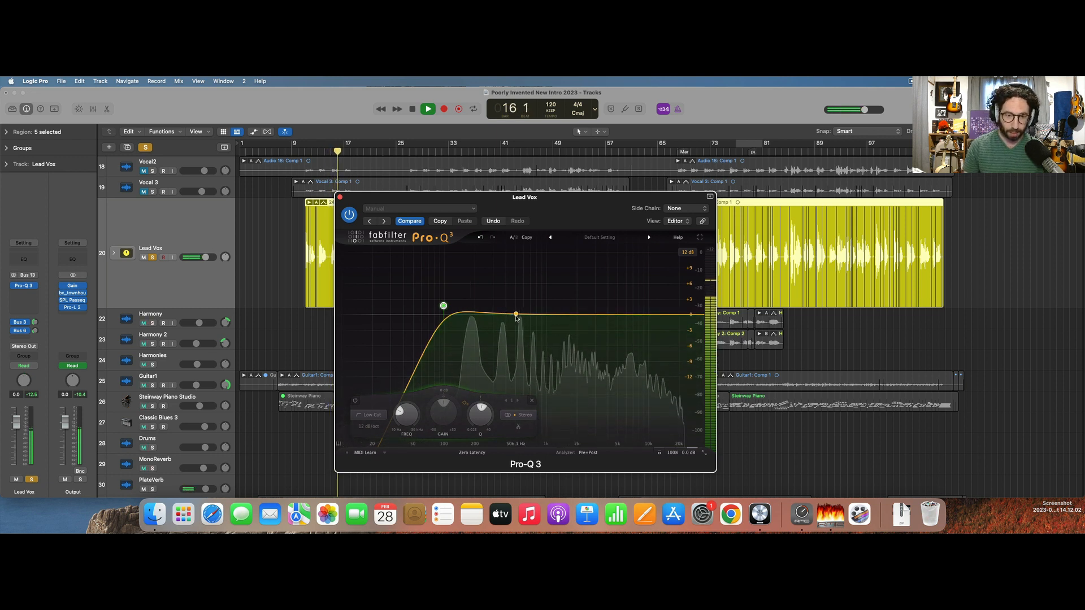
Add a bell band in Pro-Q 3 near 700 Hz with a gentle cut of just under 1 dB.
key("space")
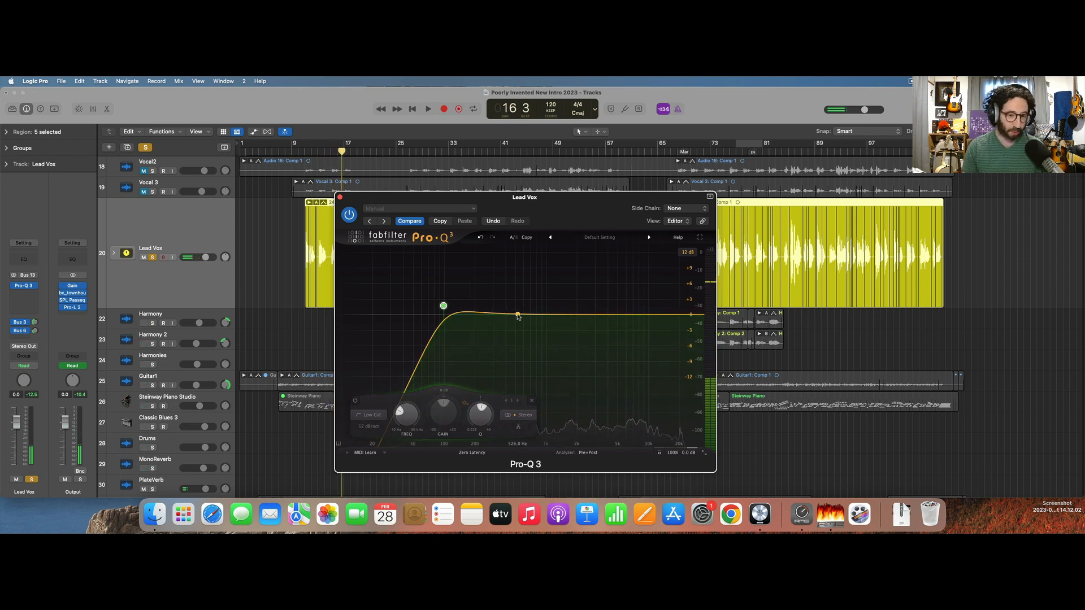
key("space")
mouse_move(517, 315)
left_mouse_down()
mouse_move(528, 274)
mouse_move(530, 318)
left_mouse_up()
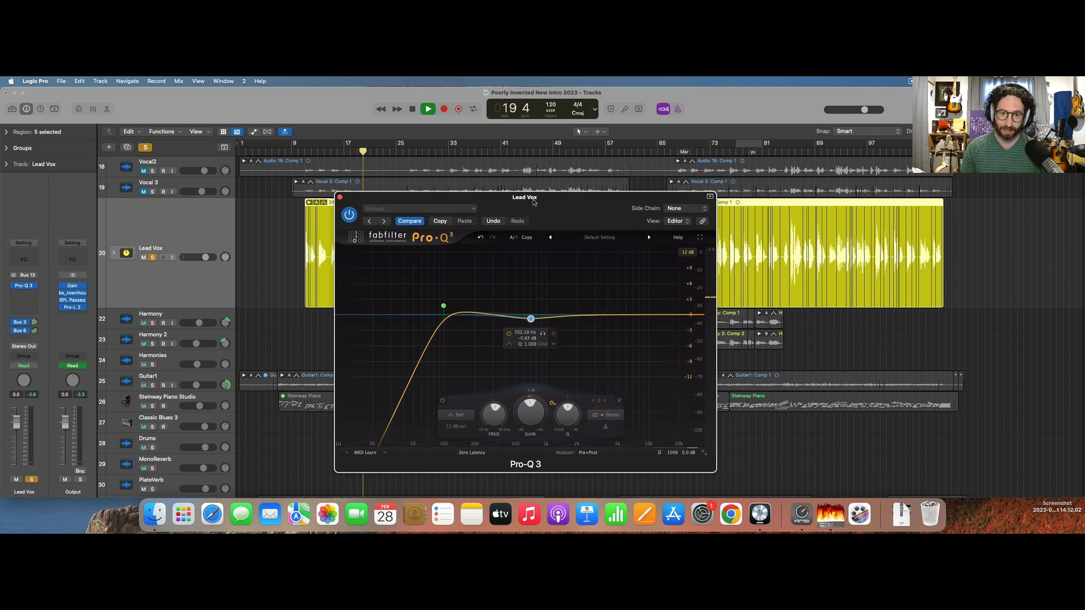
Play from bar 32, unsolo Lead Vox to hear the EQ in the full mix, close Pro-Q 3 and stop playback.
left_click(441, 152)
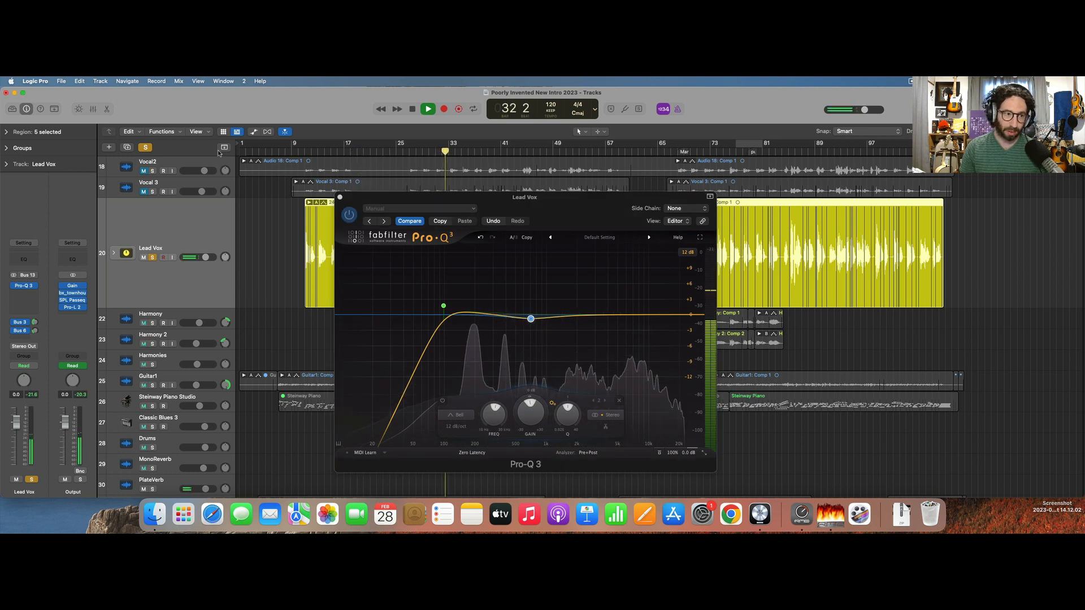
key("s")
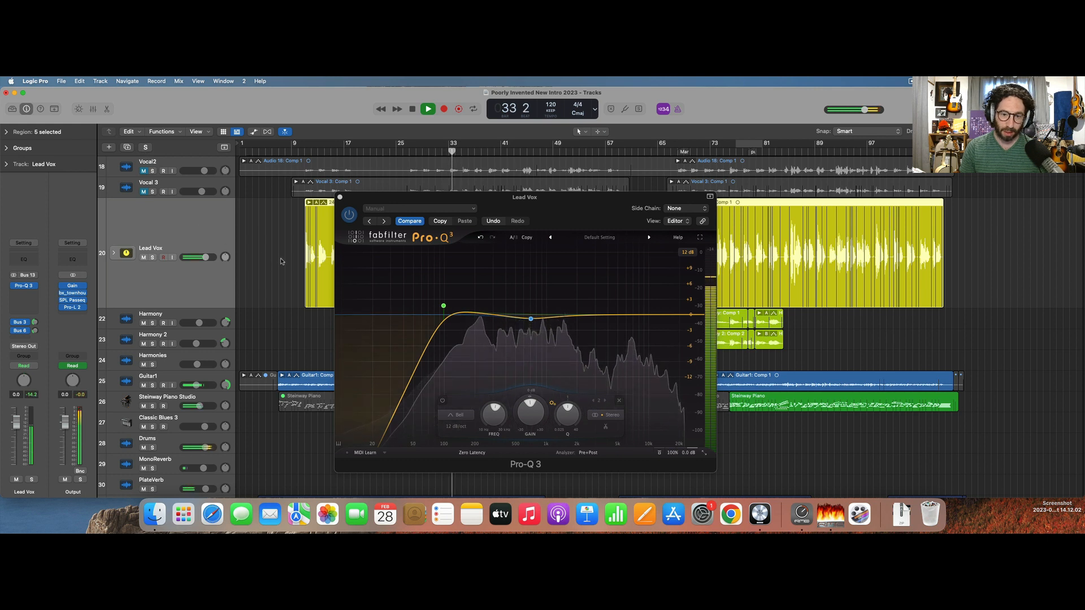
left_click(340, 197)
key("space")
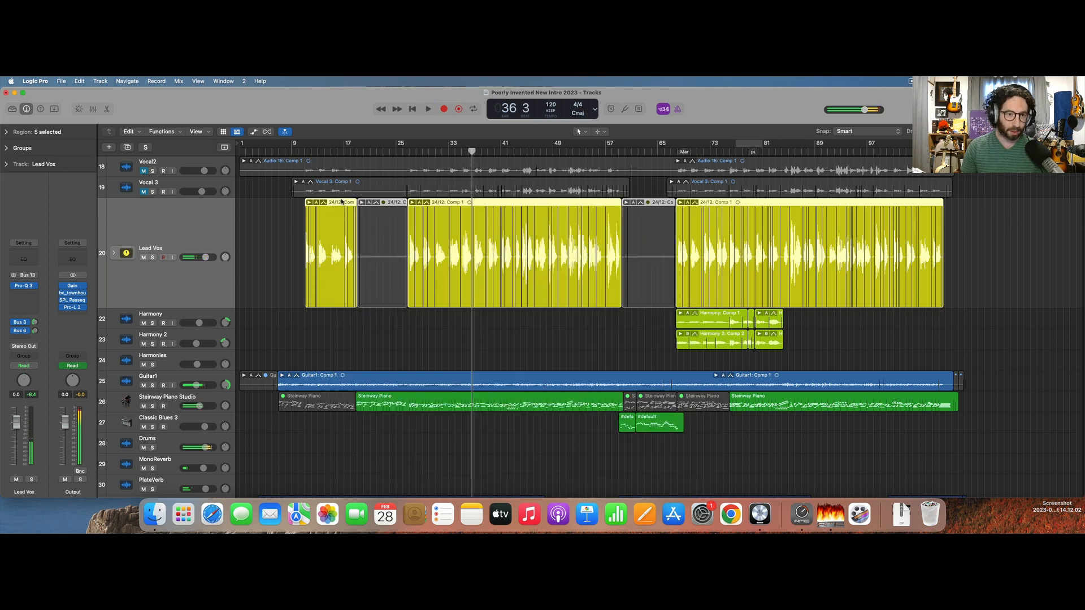
Insert Virtual Mix Rack on Lead Vox after Pro-Q 3, play the mix and reposition the plug-in so the whole rack fits on screen.
left_click(23, 294)
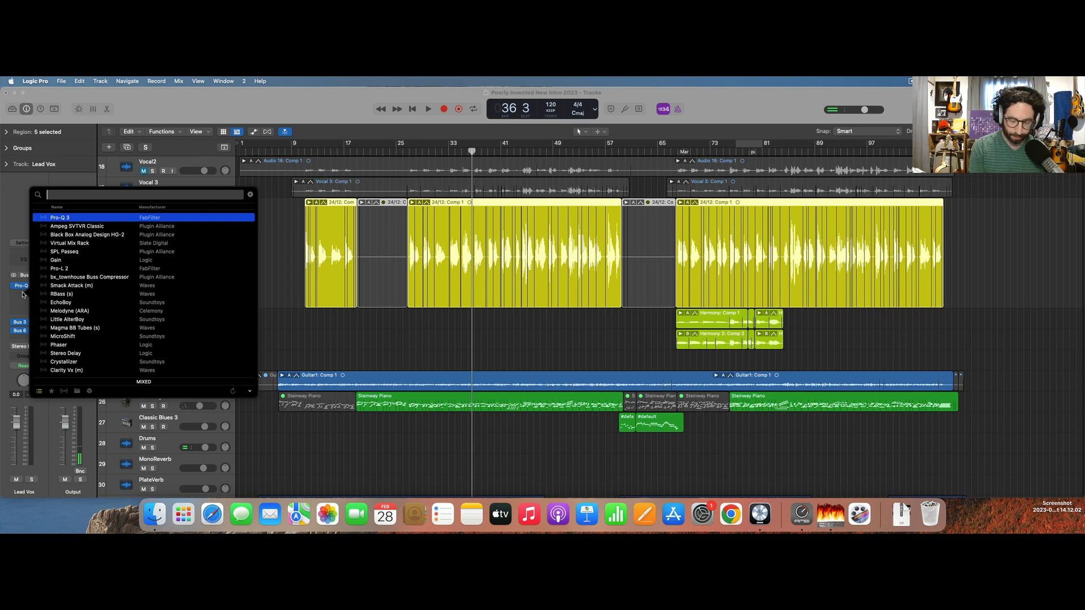
type("vir")
key("Return")
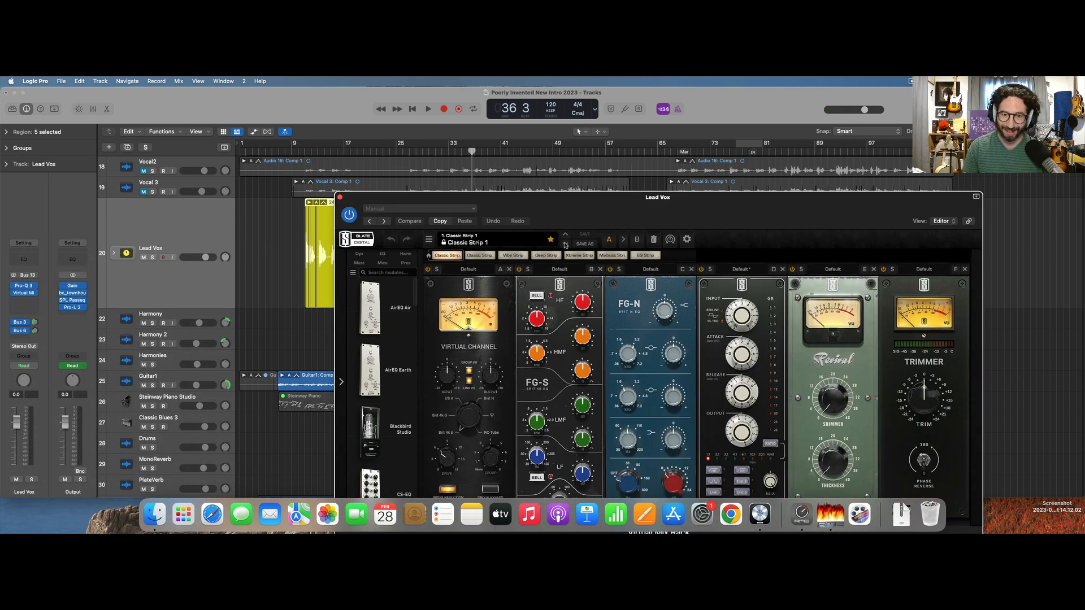
key("space")
left_click_drag(567, 198, 508, 95)
Remove the FG-S, FG-N, FG-Stress and Revival modules from the rack, keeping Virtual Channel and Trimmer.
left_click(542, 166)
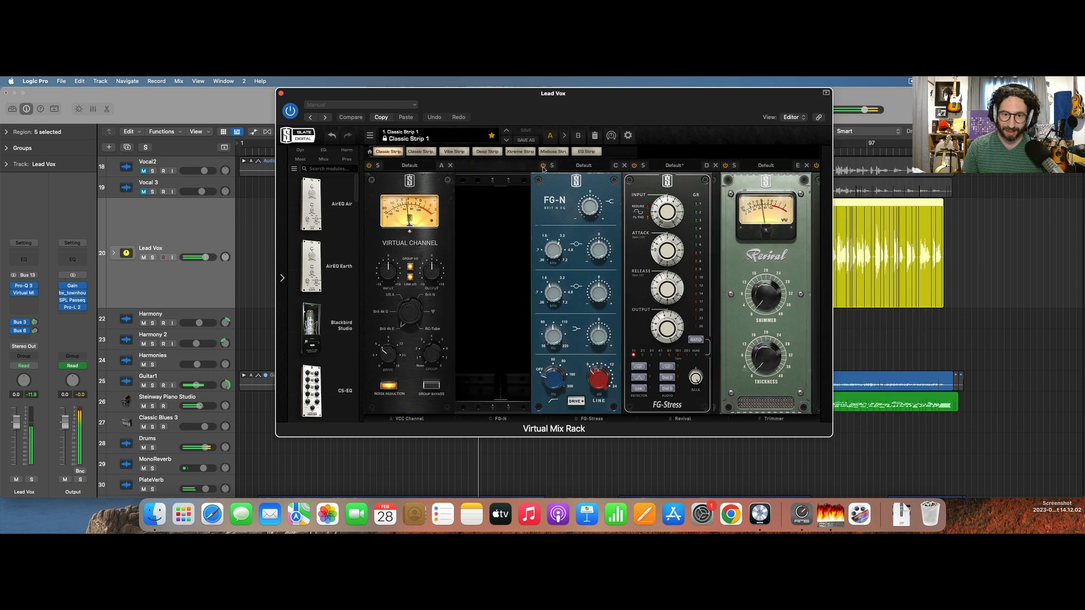
left_click(543, 167)
left_click(542, 167)
left_click(542, 167)
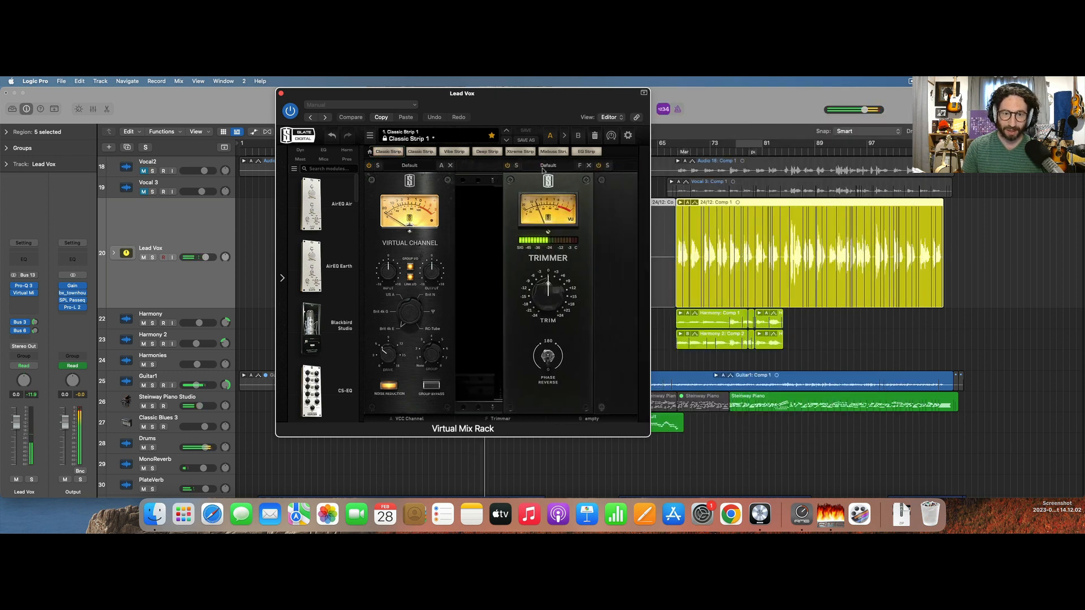
Show the rack's dynamics modules and place the FG-401 compressor between Virtual Channel and Trimmer.
left_click(300, 151)
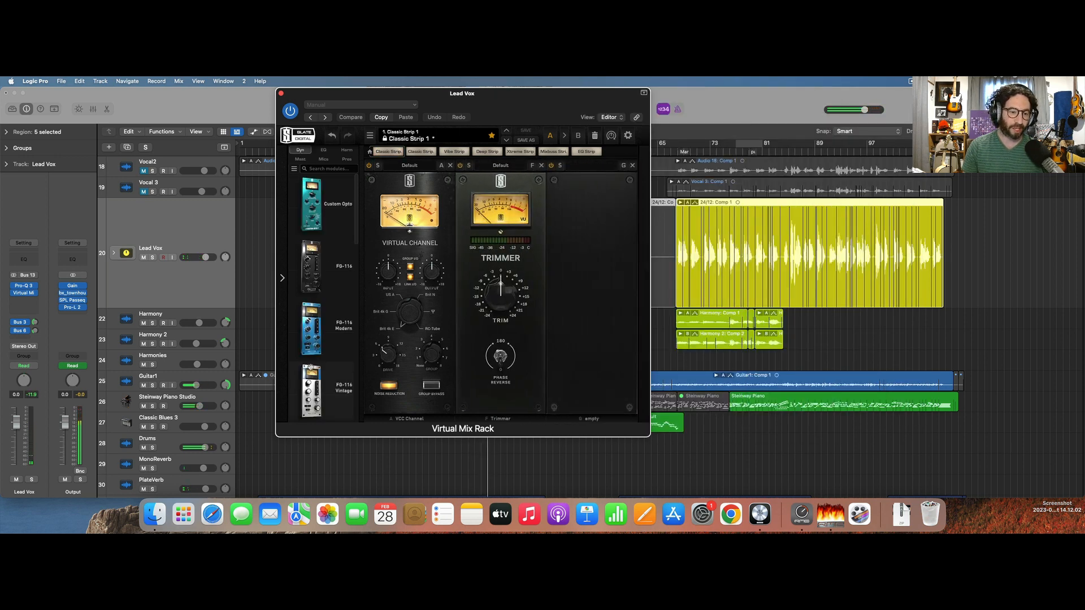
scroll(310, 339, "down", 5)
left_click_drag(311, 200, 504, 296)
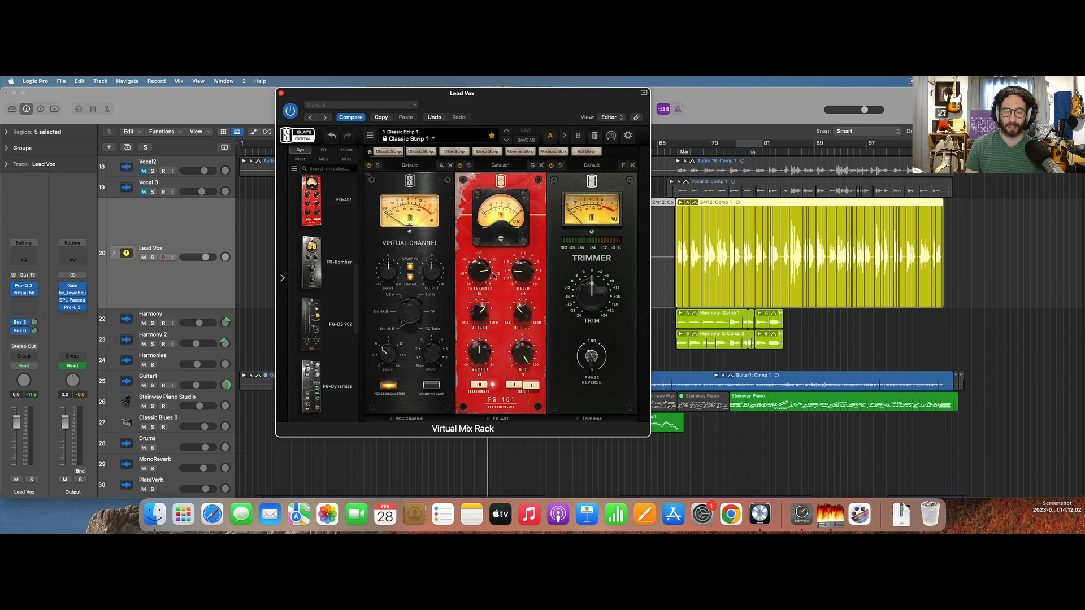
Adjust the FG-401's threshold during playback, set its makeup gain to about 4 dB, and toggle its bypass to compare.
key("space")
left_click_drag(481, 274, 481, 281)
left_click_drag(479, 355, 480, 348)
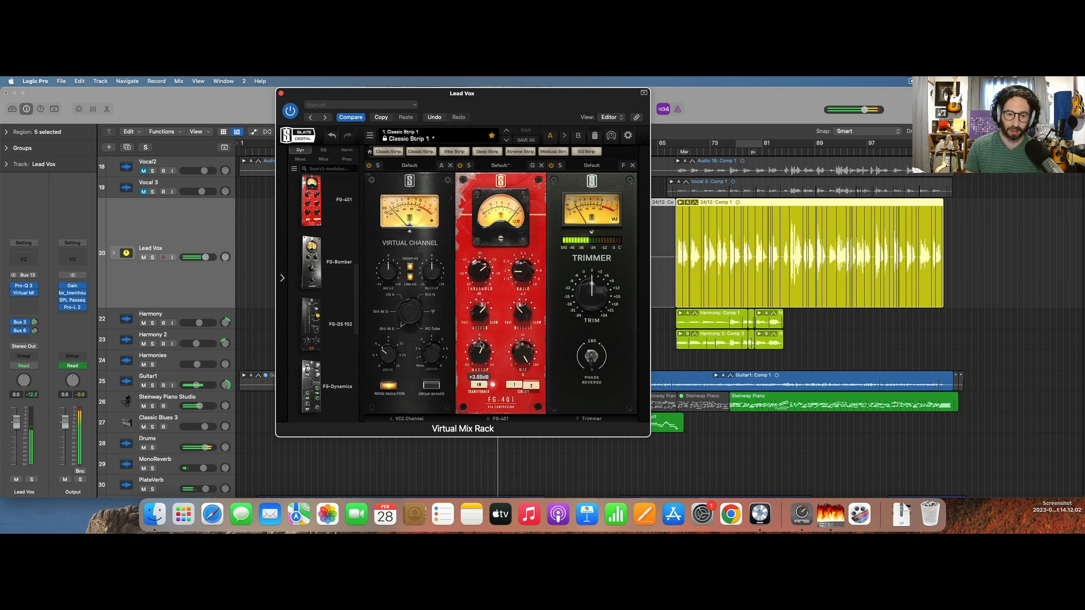
left_click_drag(482, 270, 482, 272)
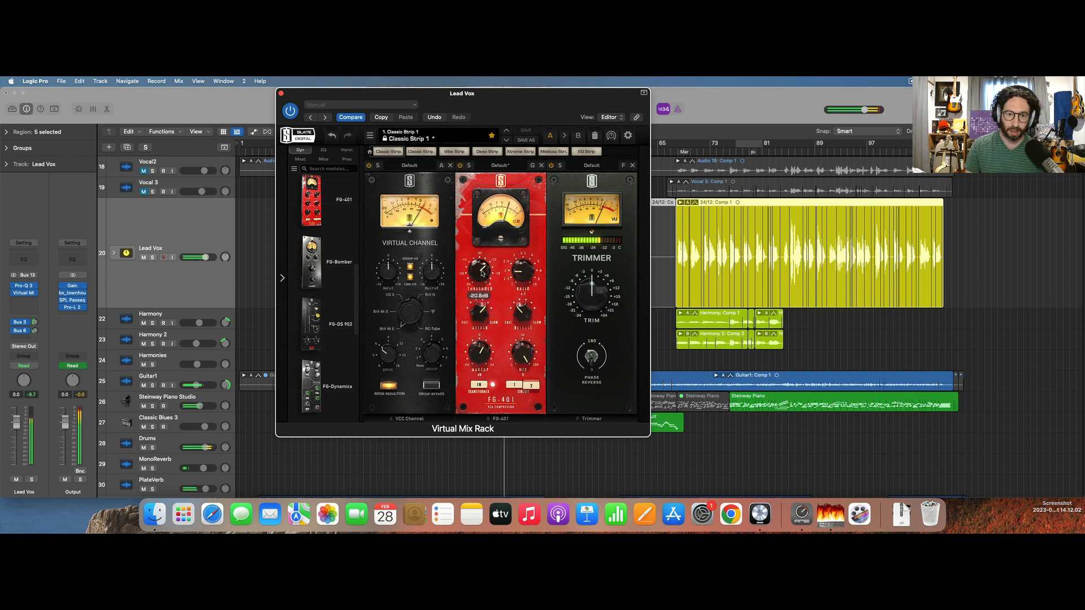
left_click(461, 165)
left_click(461, 166)
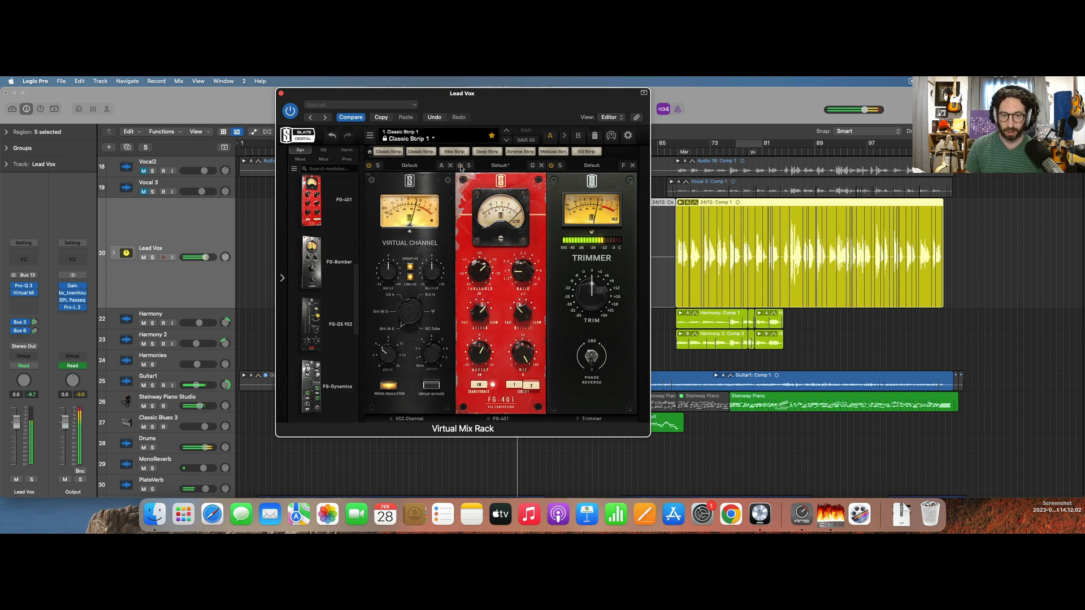
Set the Trimmer to about +4.16 dB while comparing with the FG-401 bypassed and active, and close Virtual Mix Rack.
left_click_drag(572, 295, 593, 285)
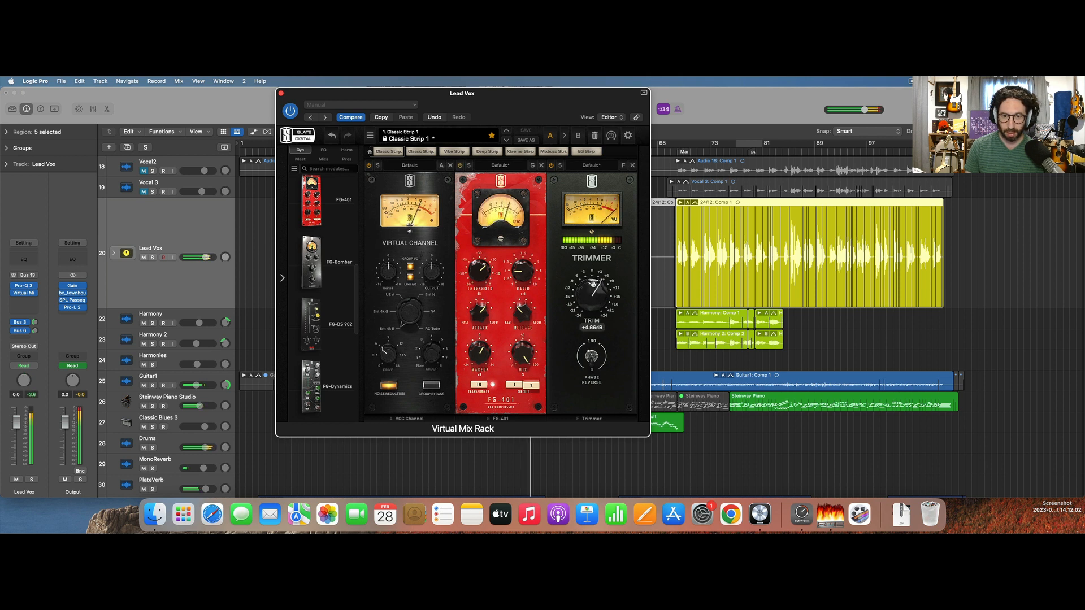
left_click(461, 167)
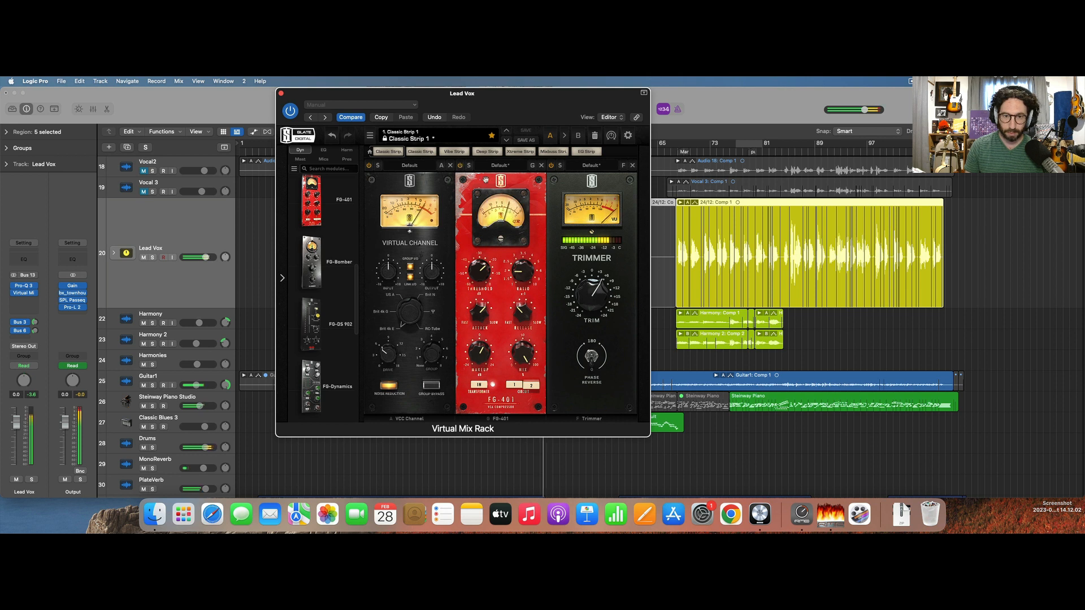
left_click_drag(596, 289, 596, 293)
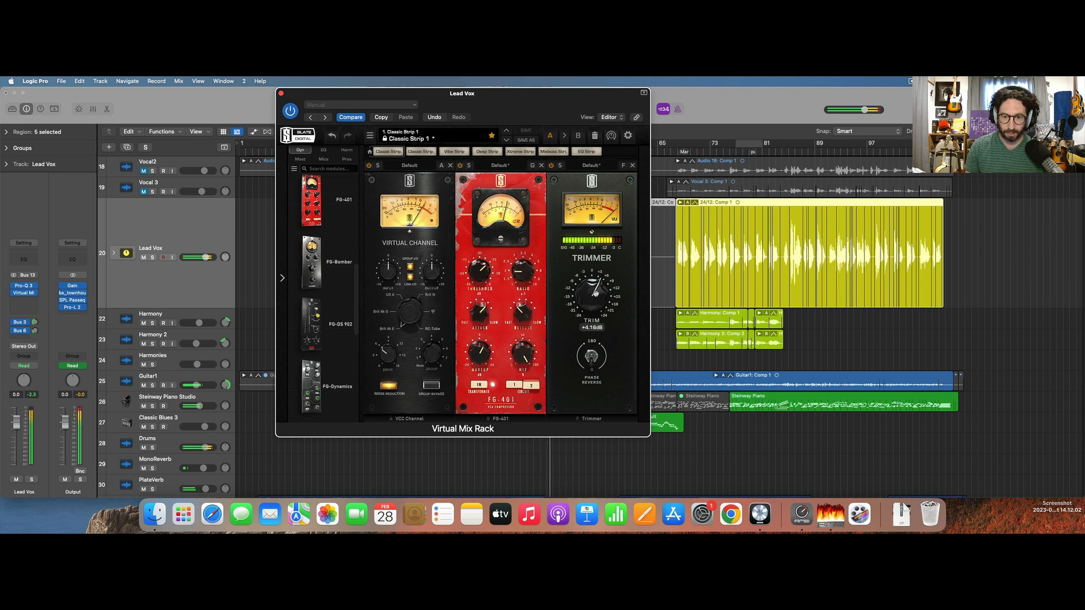
left_click(459, 166)
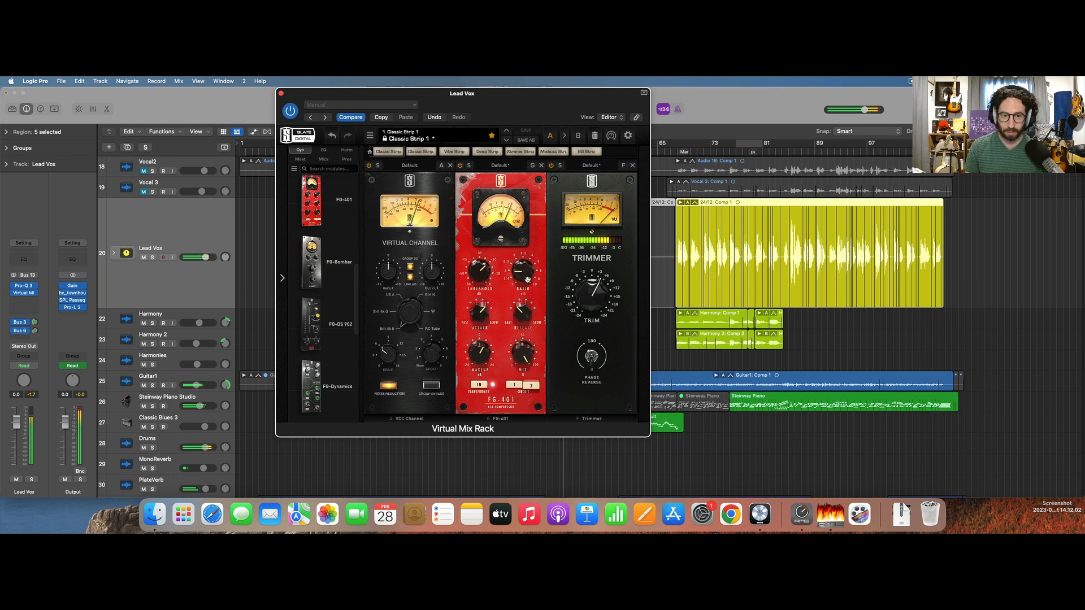
mouse_move(482, 347)
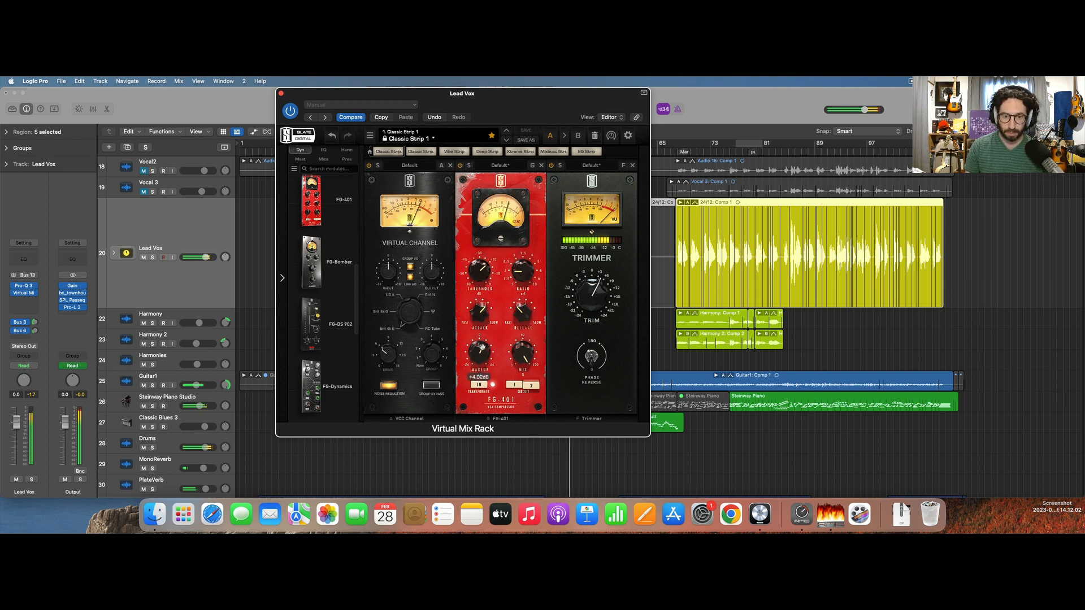
left_click(459, 165)
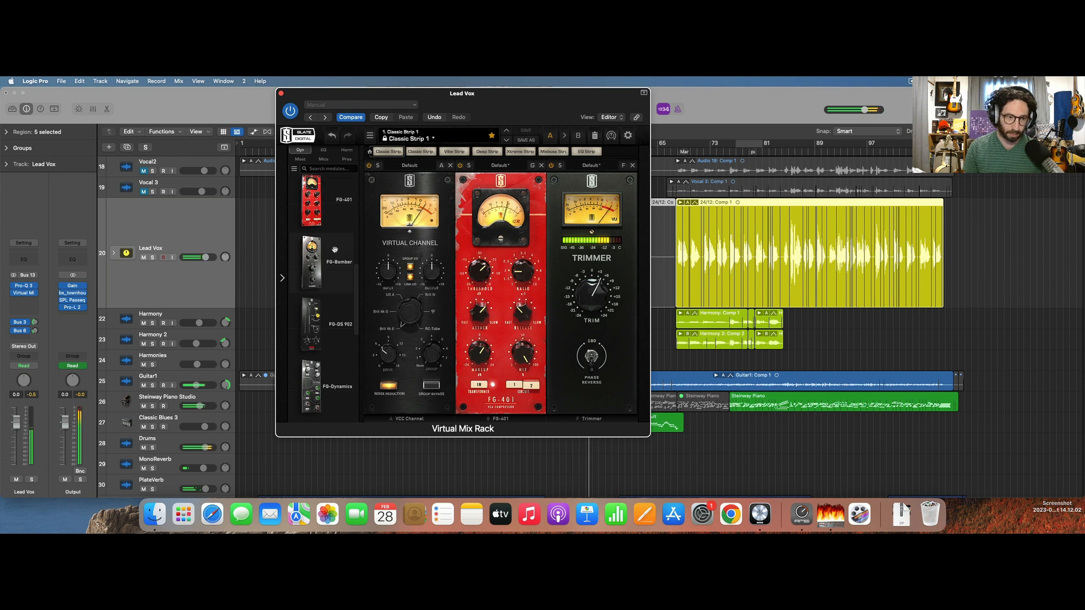
mouse_move(335, 249)
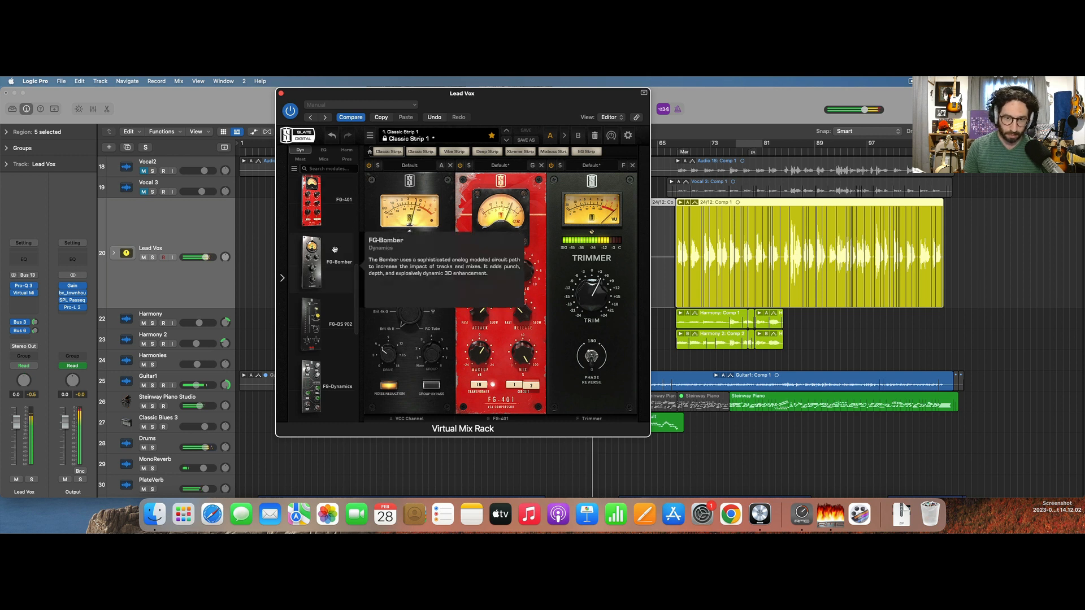
left_click(282, 92)
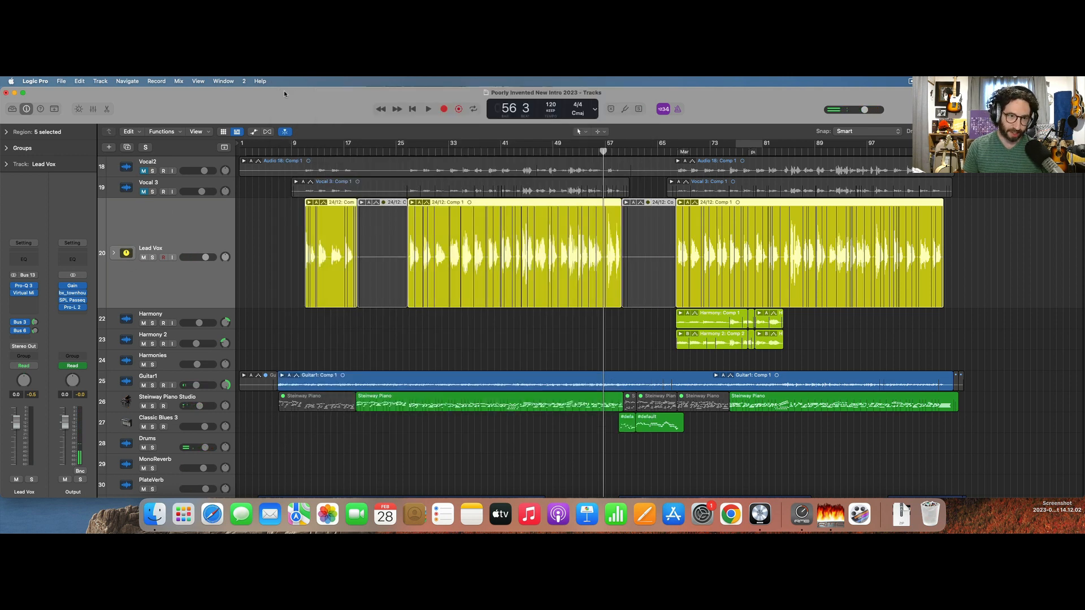
Insert Pro-DS on Lead Vox after Virtual Mix Rack, audition its default de-essing from about bar 32 and close it.
left_click(21, 304)
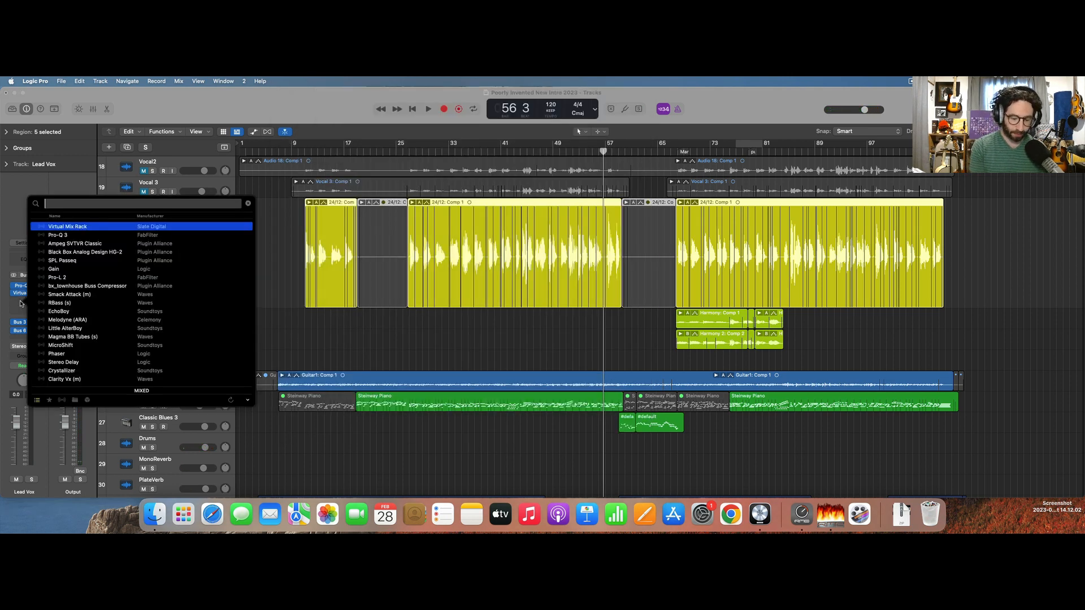
type("pro")
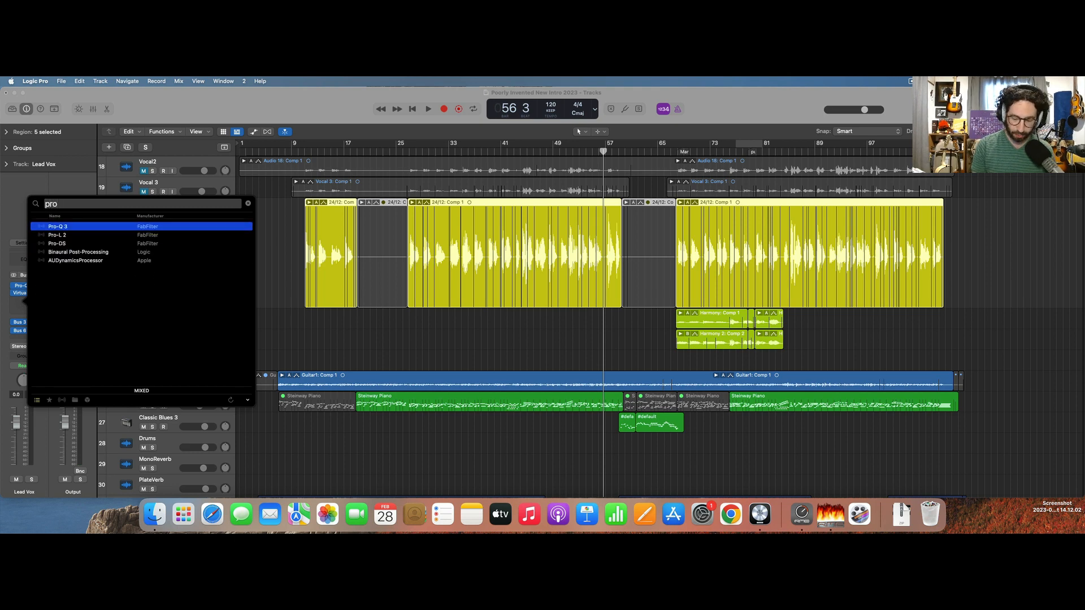
key("Down")
key("Down")
key("Return")
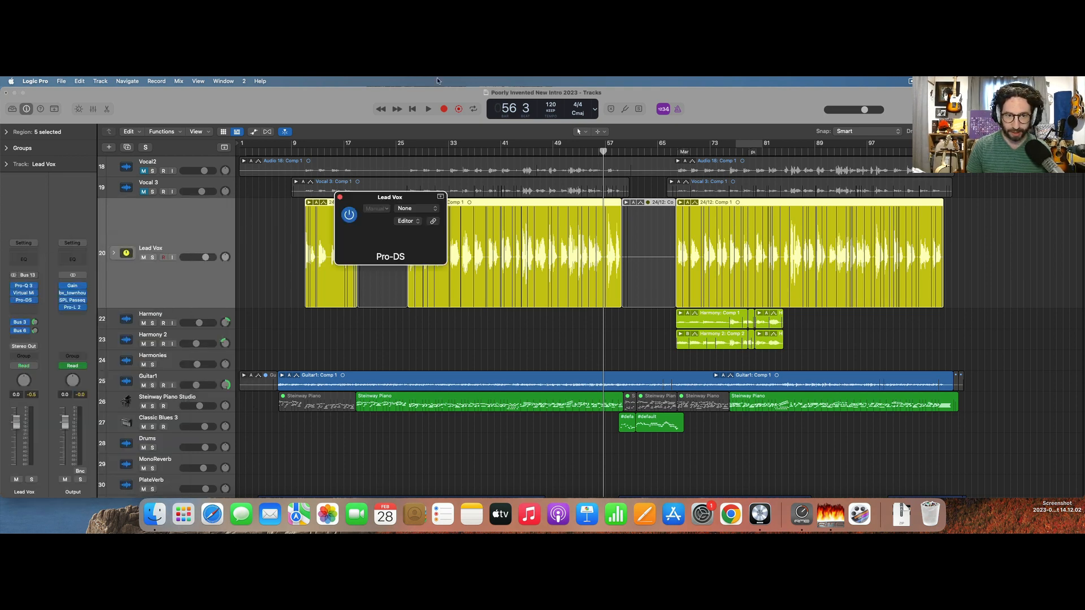
left_click(443, 151)
key("space")
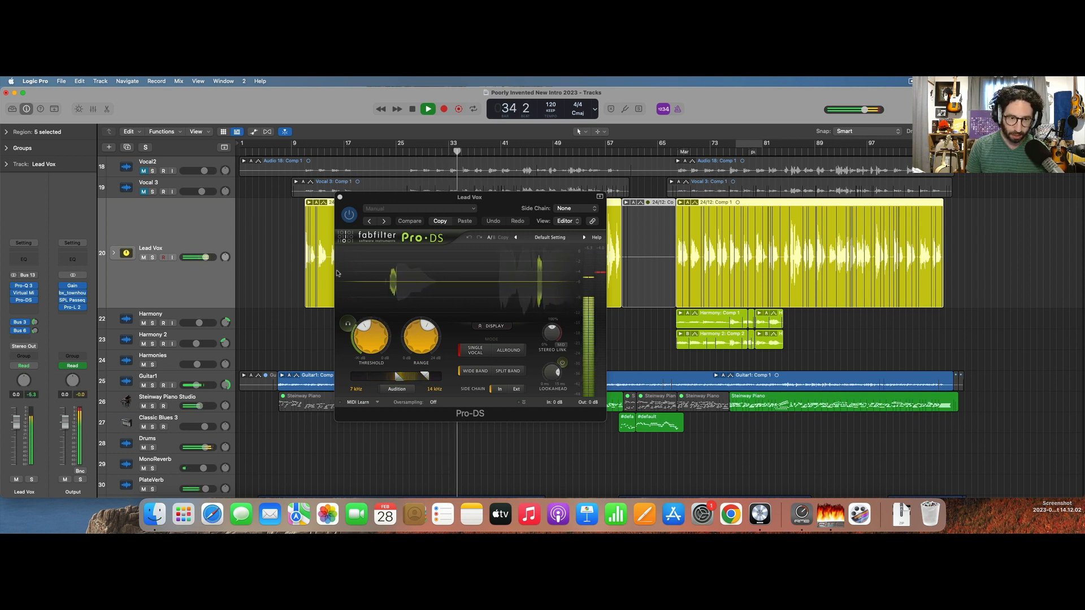
left_click(24, 300)
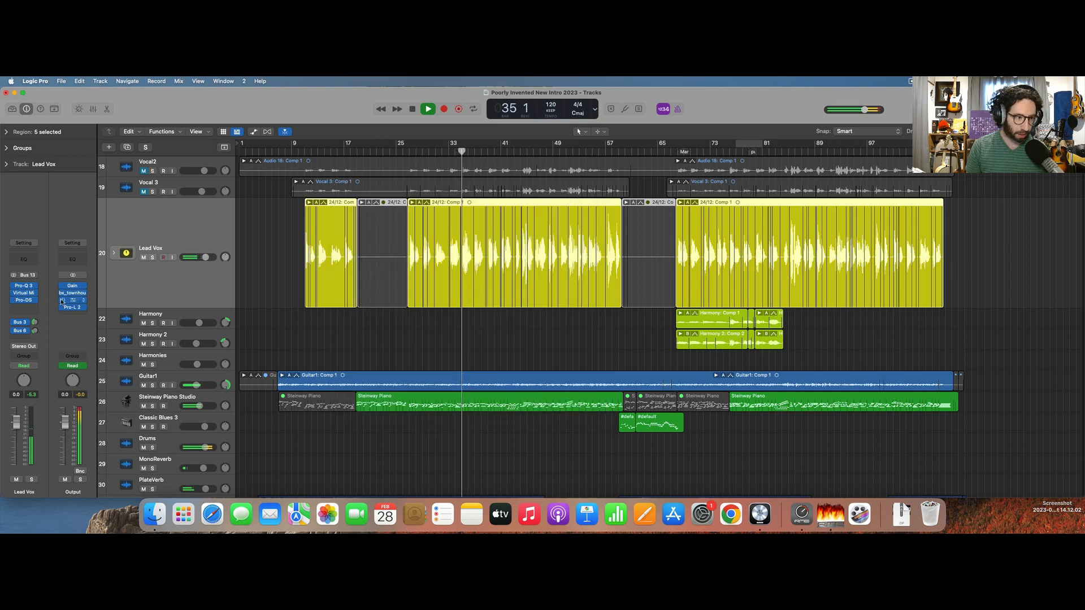
Insert a second Virtual Mix Rack on Lead Vox after Pro-DS, empty its slots and place the Custom Opto compressor in the first one.
left_click(30, 309)
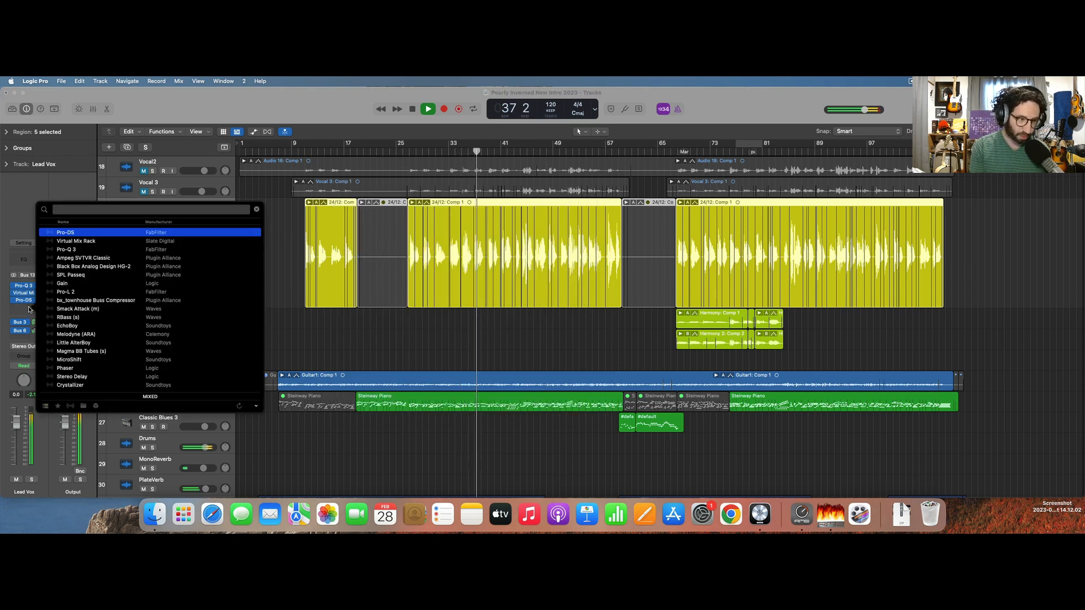
key("Down")
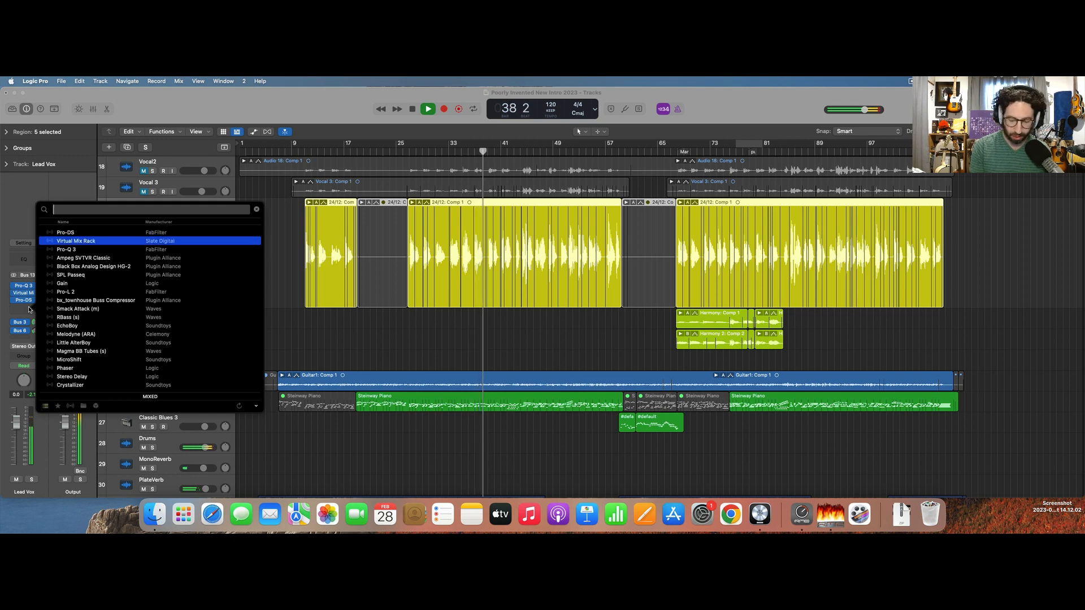
key("Return")
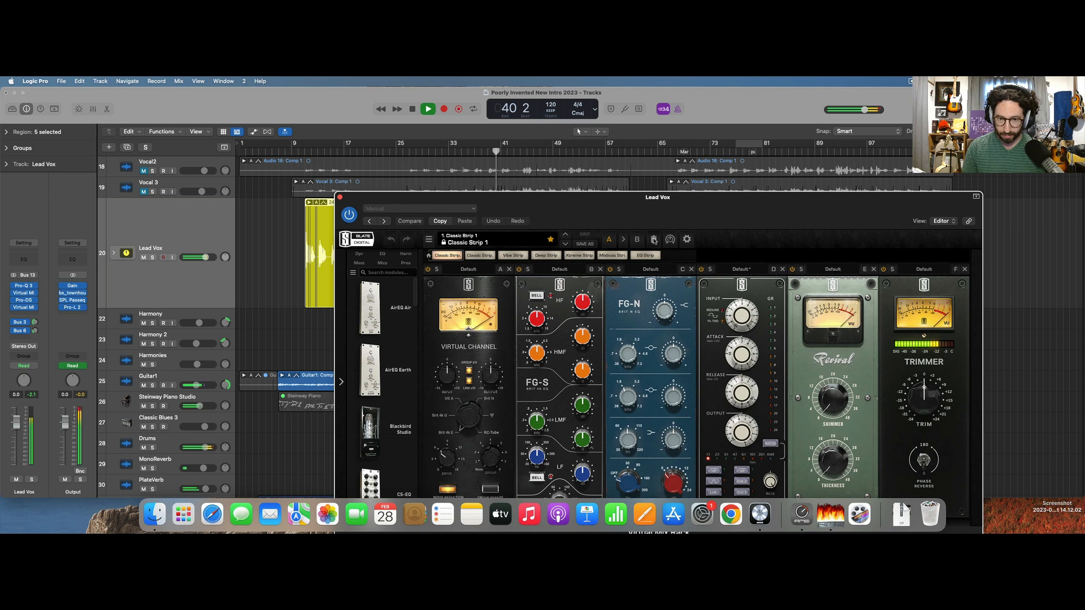
left_click(654, 239)
left_click(357, 256)
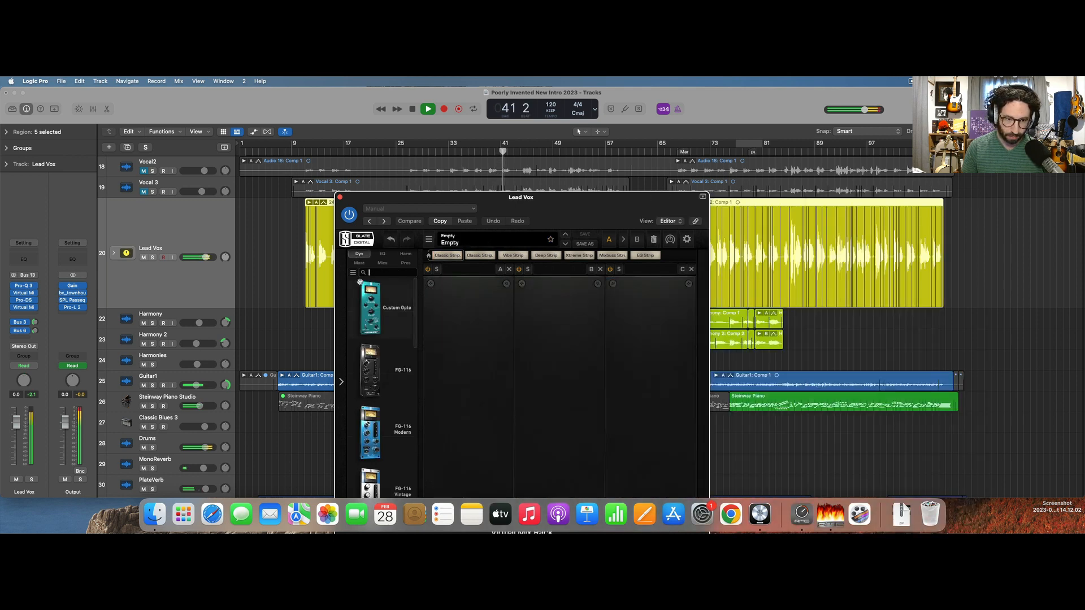
left_click_drag(370, 305, 467, 305)
left_click_drag(516, 208, 506, 121)
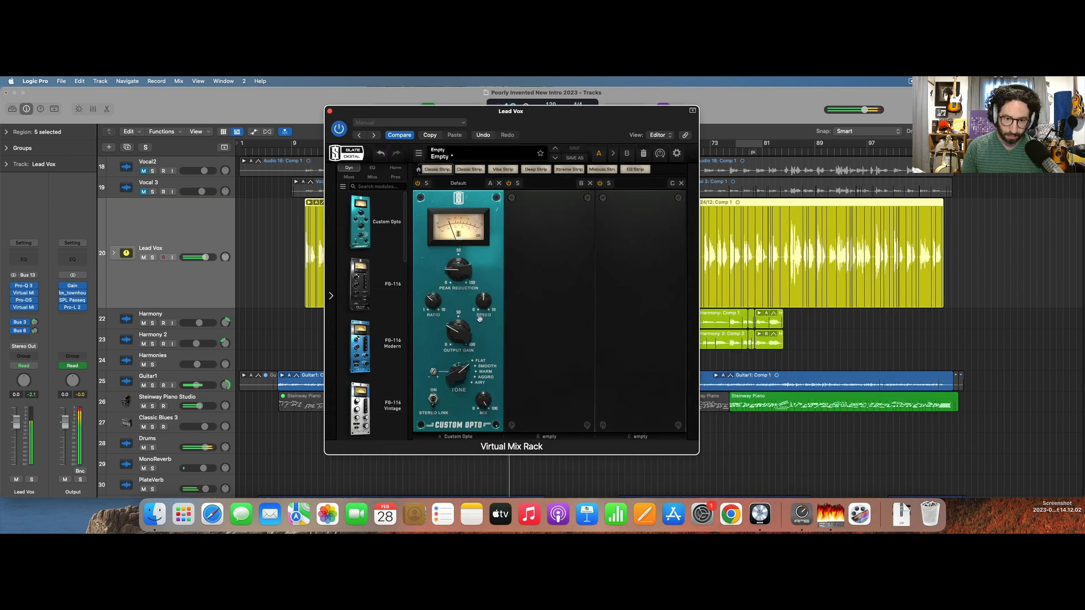
Change the Custom Opto's tone setting during playback and toggle its bypass to compare.
left_click_drag(467, 375, 470, 338)
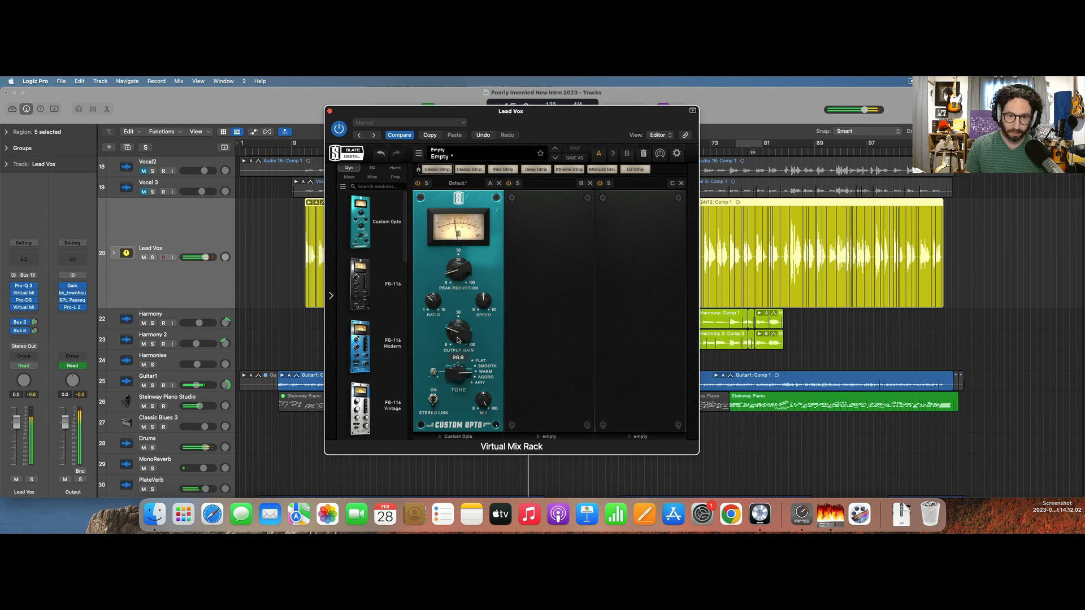
left_click(419, 183)
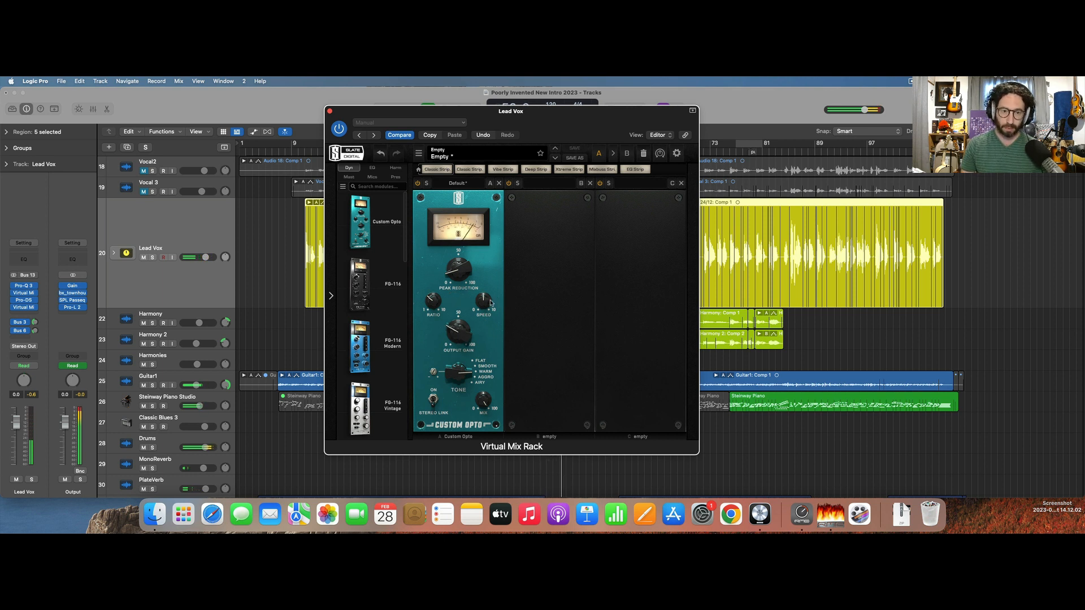
mouse_move(484, 301)
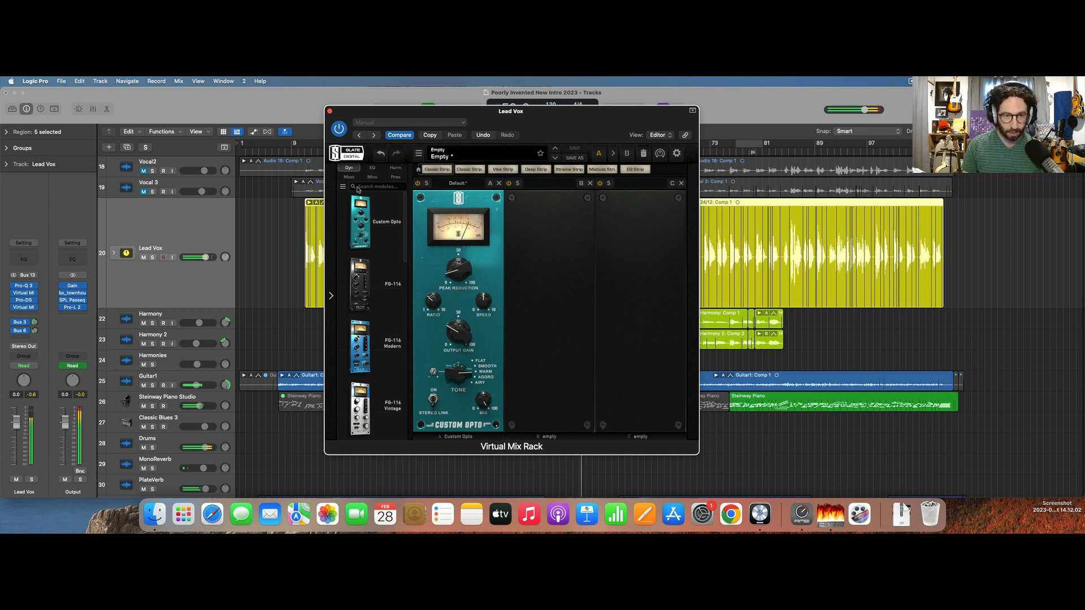
Look through the rack's dynamics and EQ modules and close Virtual Mix Rack.
scroll(379, 348, "down", 10)
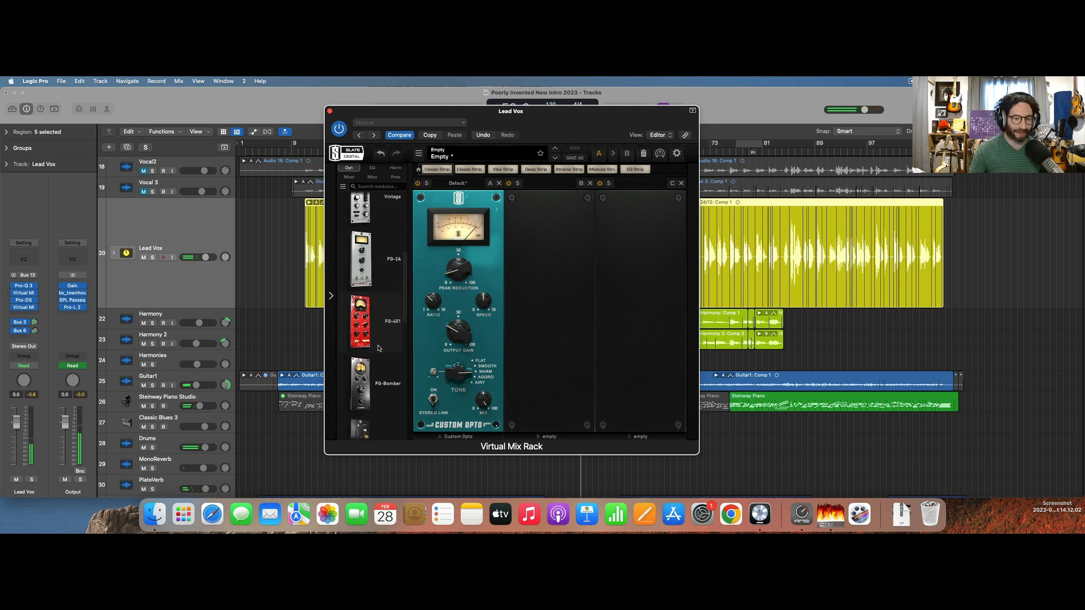
scroll(377, 333, "up", 5)
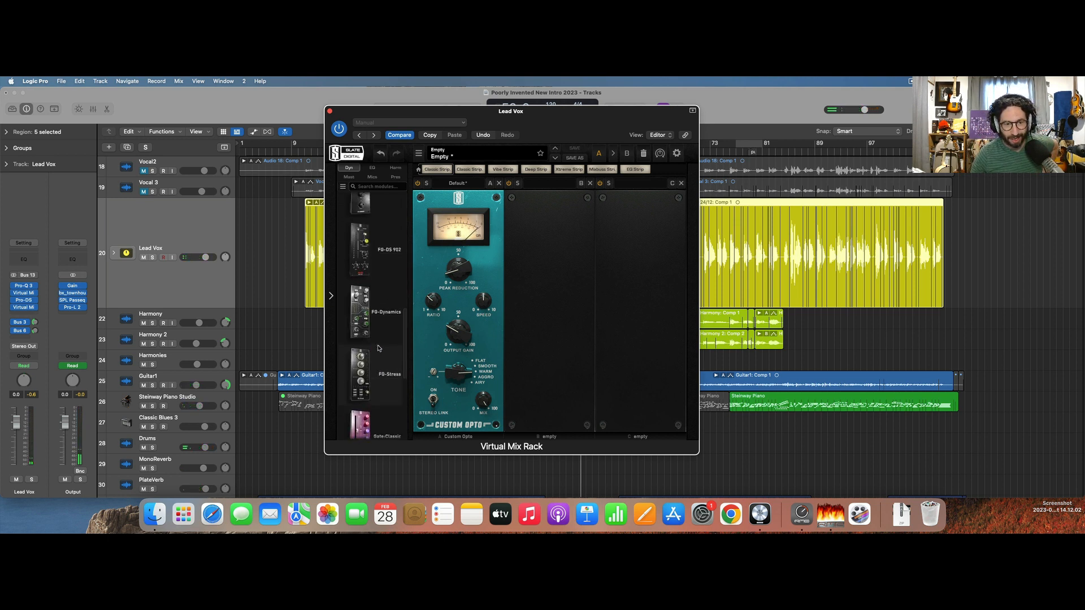
left_click(372, 168)
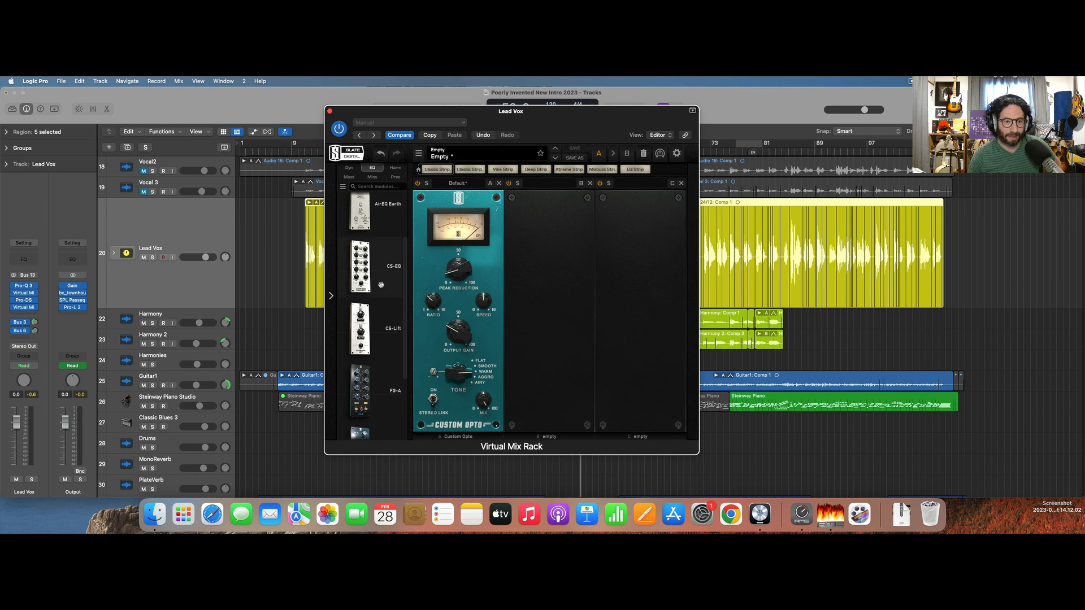
scroll(380, 284, "up", 3)
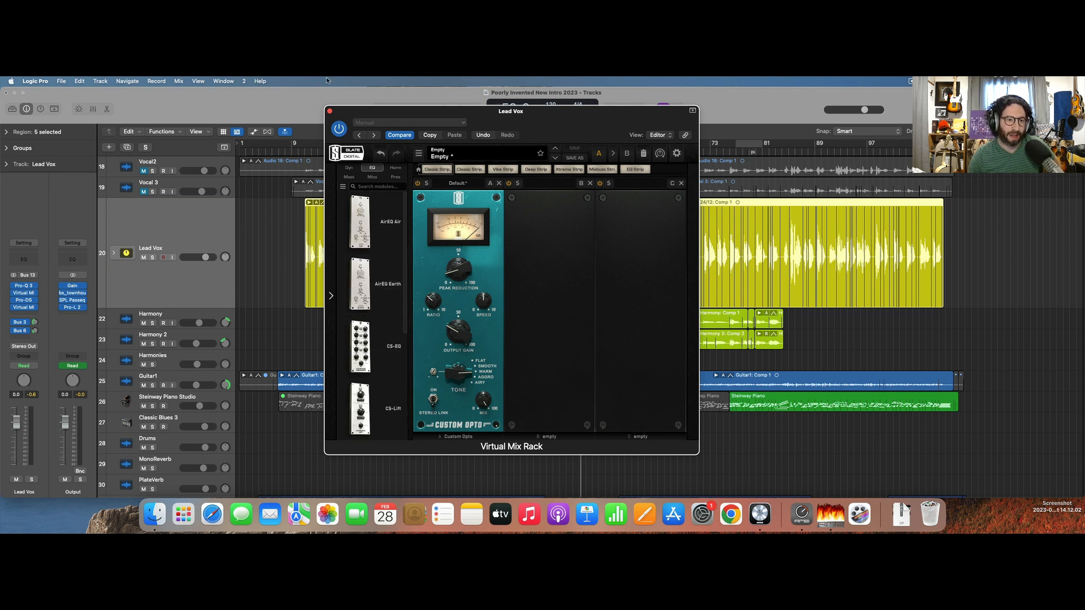
left_click(330, 111)
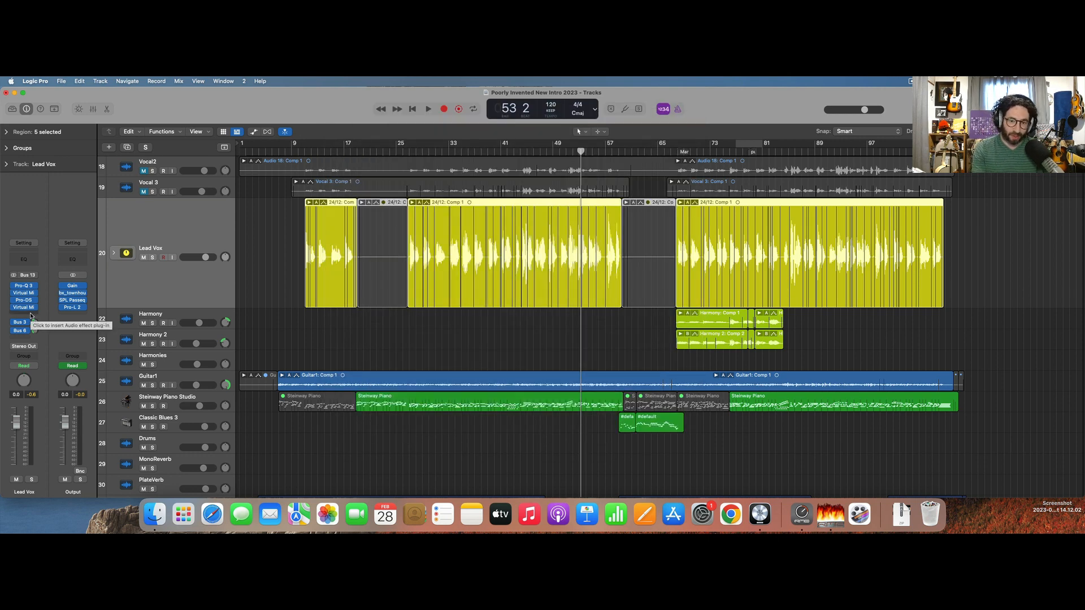
key("r")
key("e")
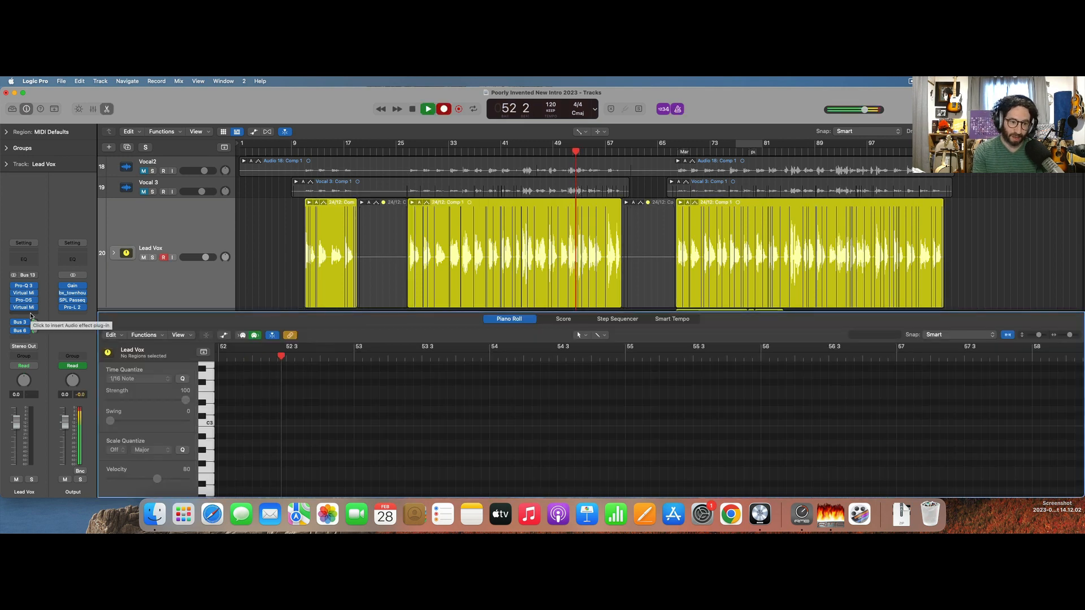
key("space")
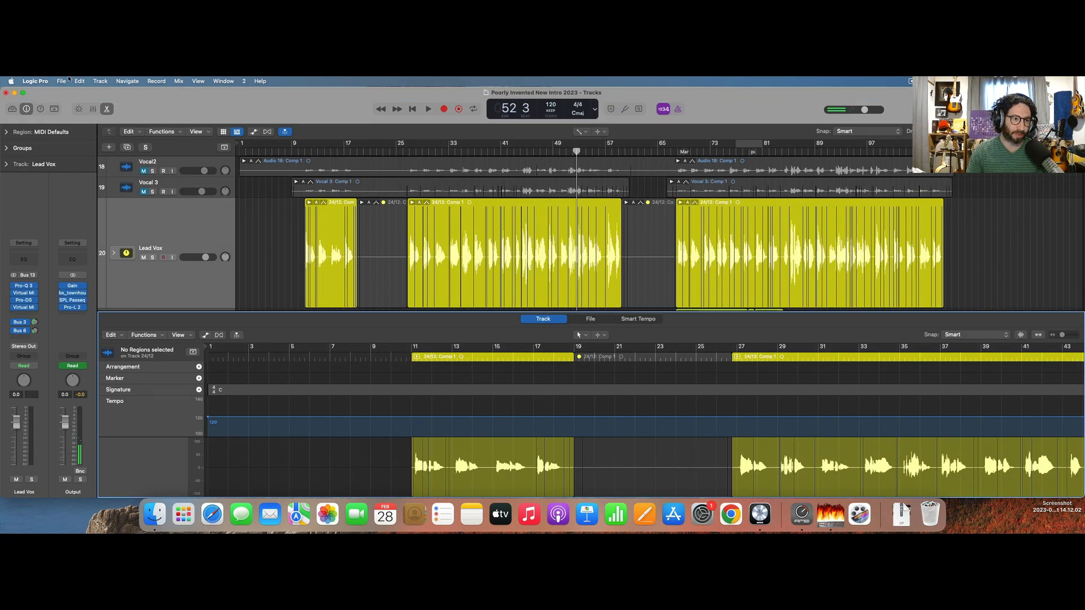
left_click(78, 81)
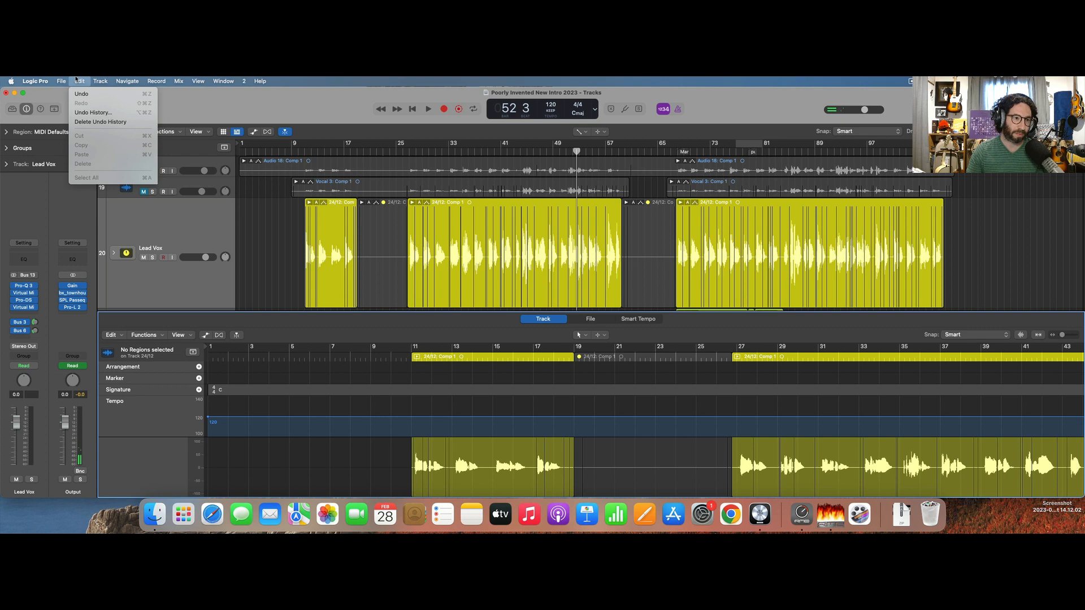
left_click(76, 79)
scroll(551, 277, "down", 3)
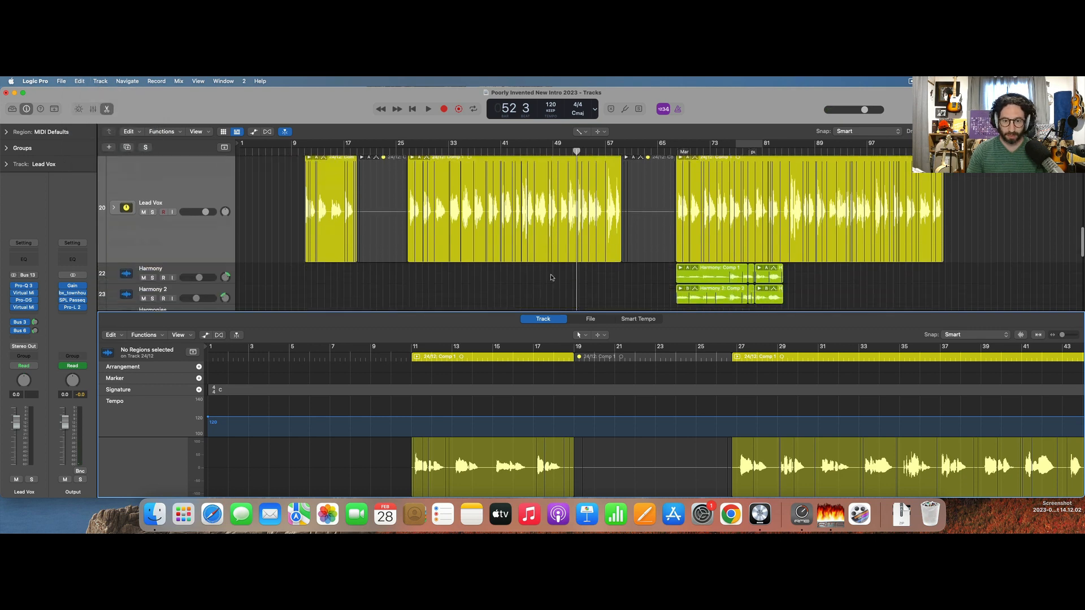
scroll(552, 277, "up", 10)
scroll(551, 277, "down", 3)
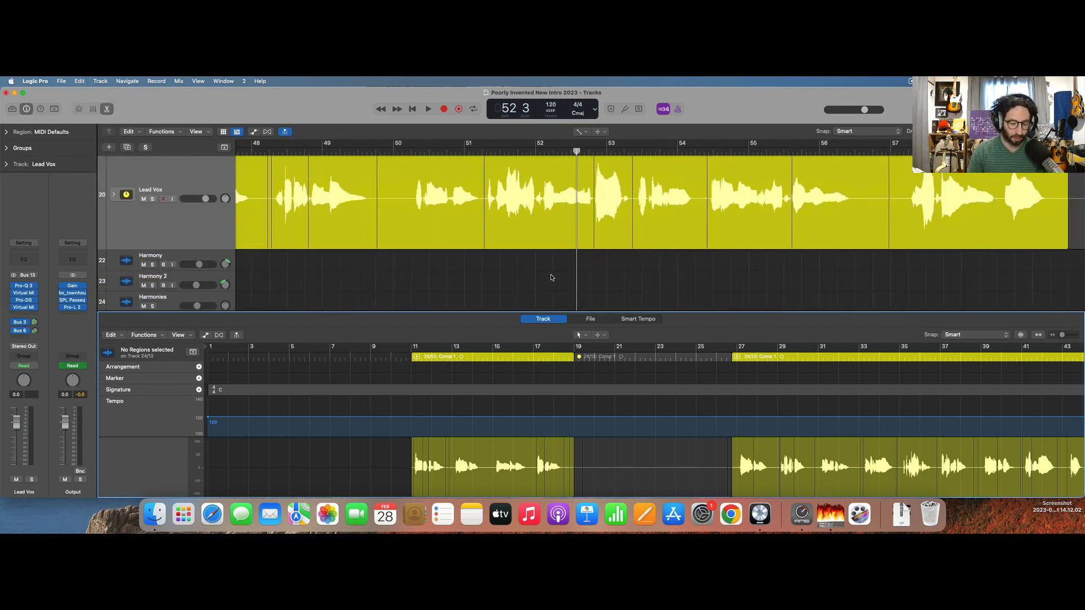
key("e")
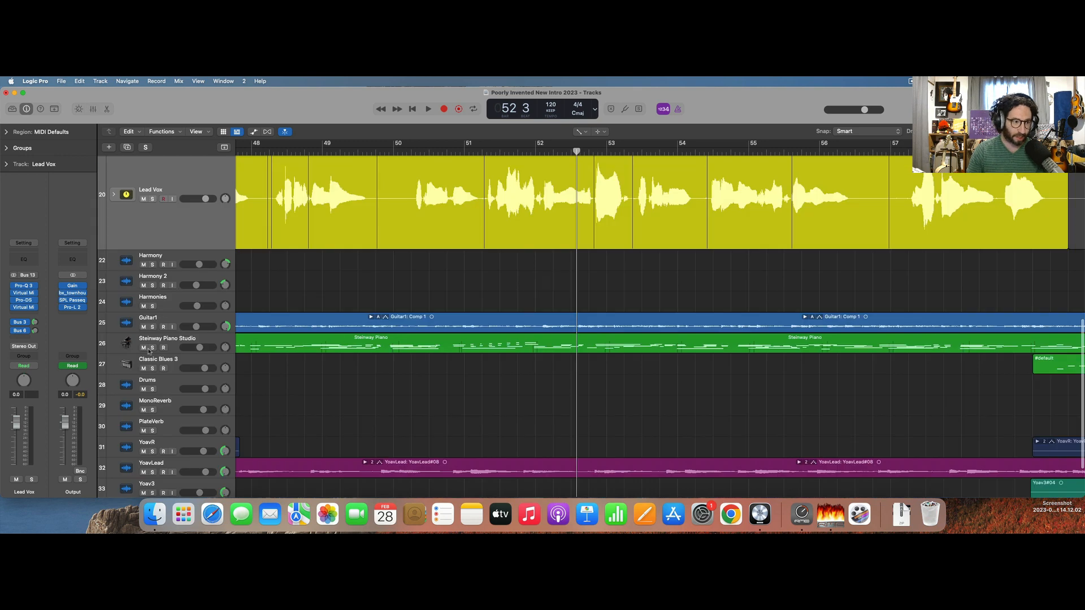
Insert Fresh Air on Lead Vox after the second Virtual Mix Rack and loop playback over bars 50 to 52.
left_click(24, 314)
type("fr")
key("Return")
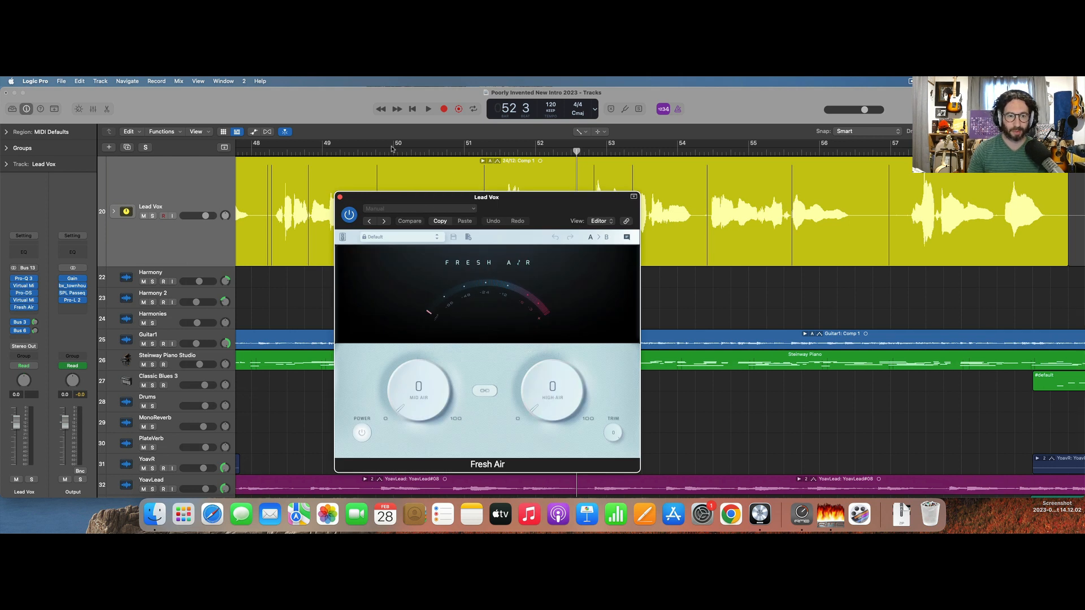
left_click_drag(392, 149, 536, 149)
key("space")
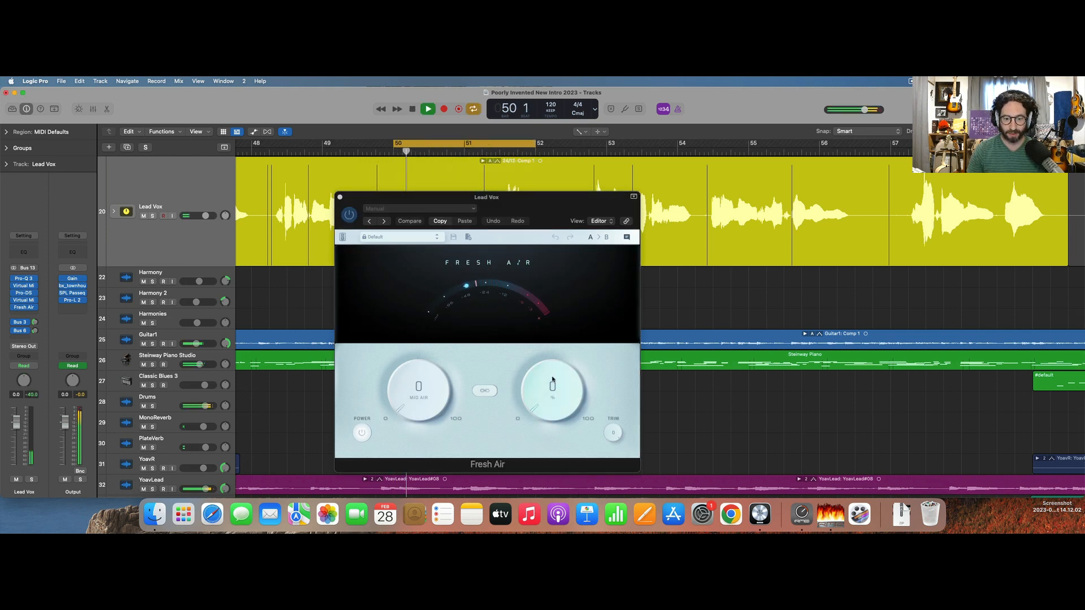
Set Fresh Air's High Air to 19 and Mid Air to 22 during looped playback, and close the plug-in.
left_click_drag(552, 380, 547, 343)
left_click_drag(432, 394, 418, 346)
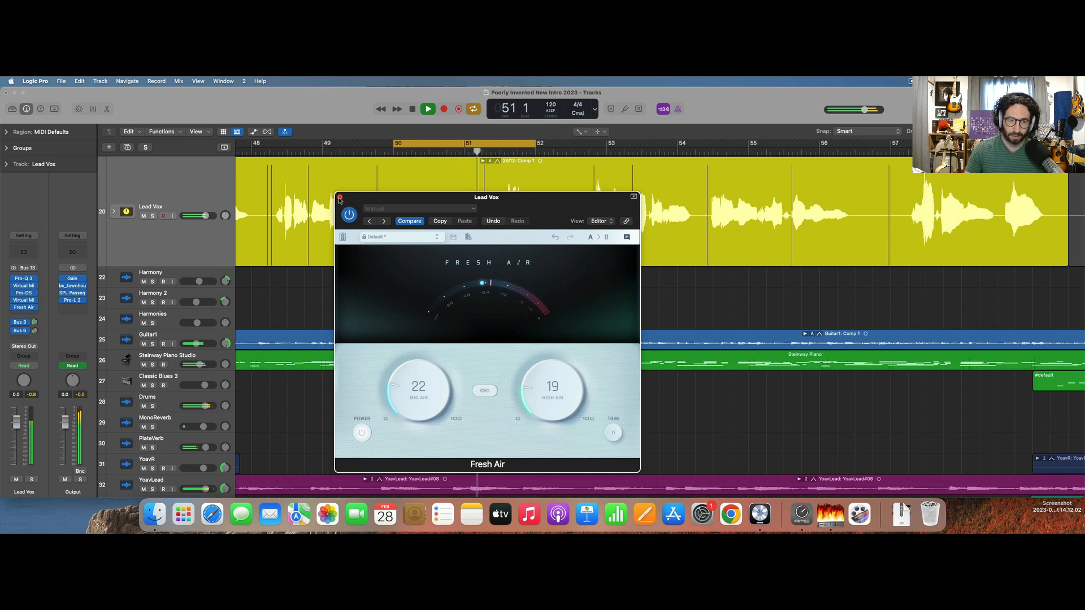
left_click(340, 197)
Switch off the cycle range and audition the processed vocal from just after bar 50.
key("space")
left_click(460, 142)
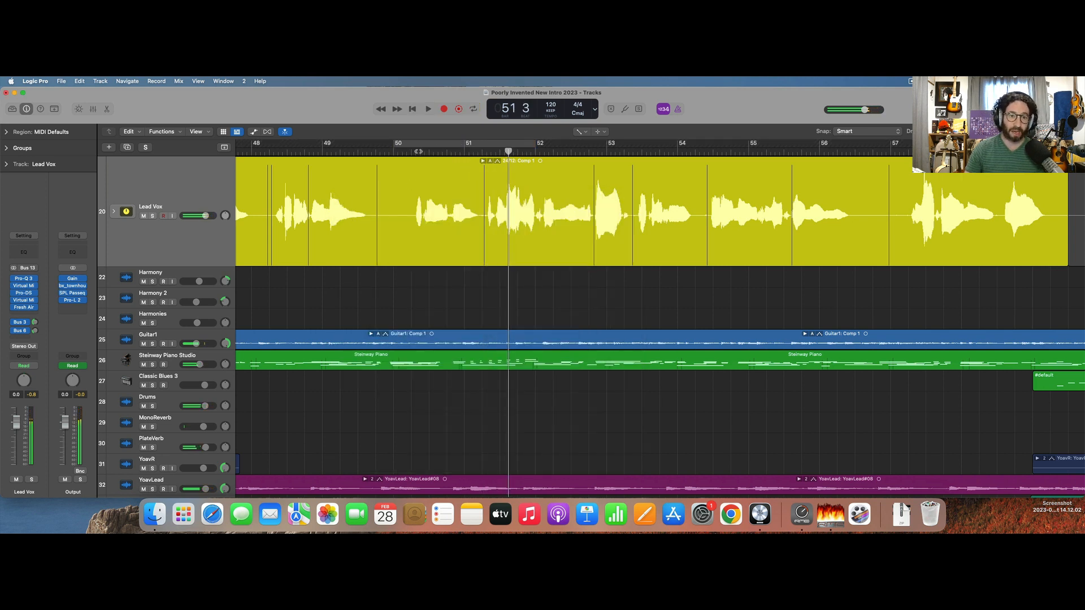
left_click(413, 152)
key("space")
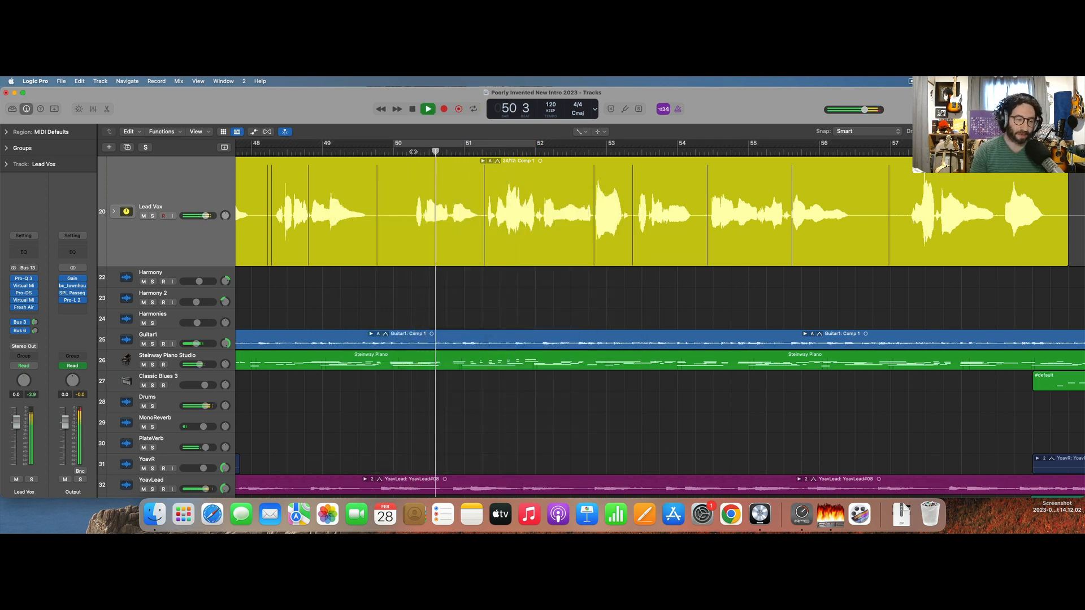
key("space")
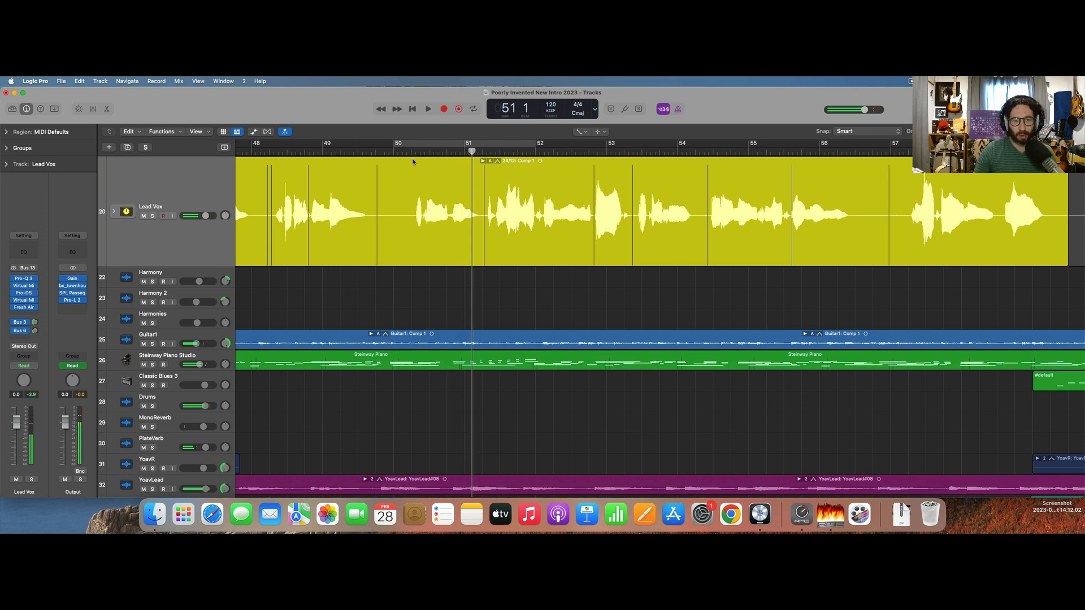
left_click(413, 151)
key("space")
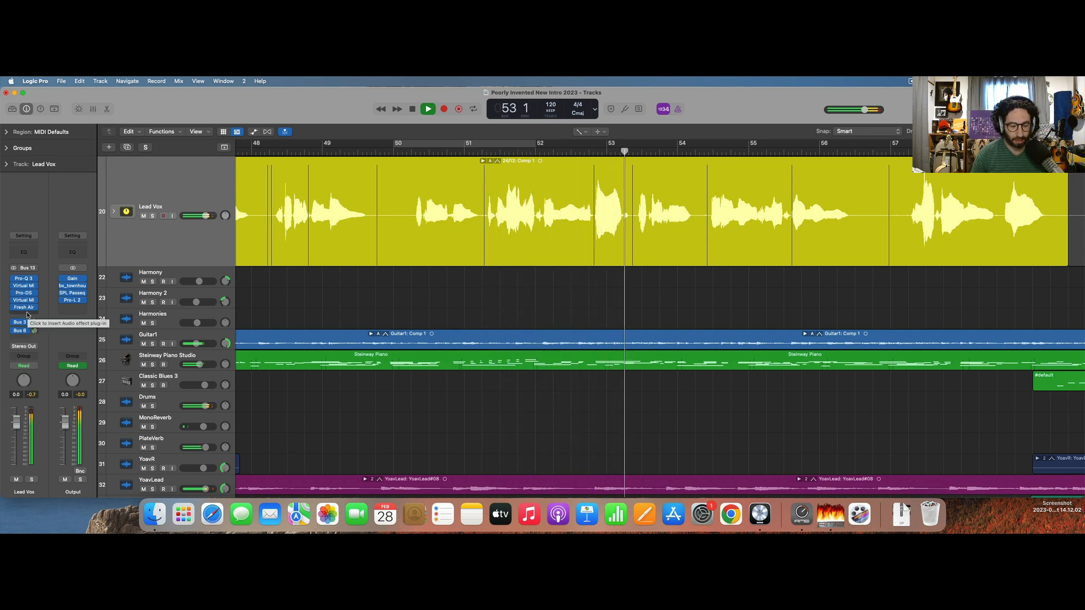
key("space")
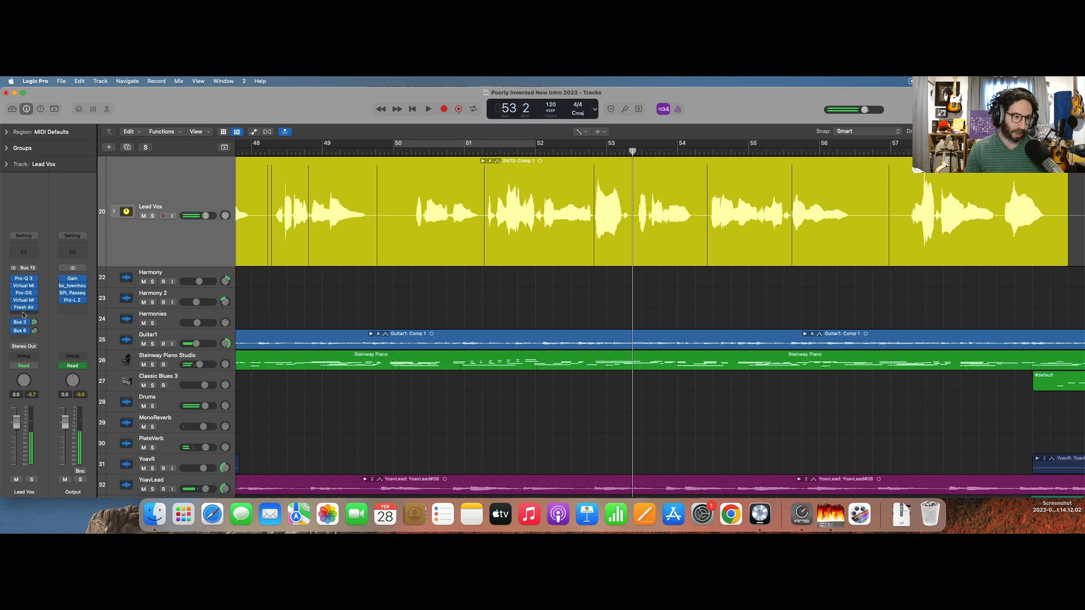
Insert the Maag EQ4 on Lead Vox after Fresh Air.
left_click(24, 315)
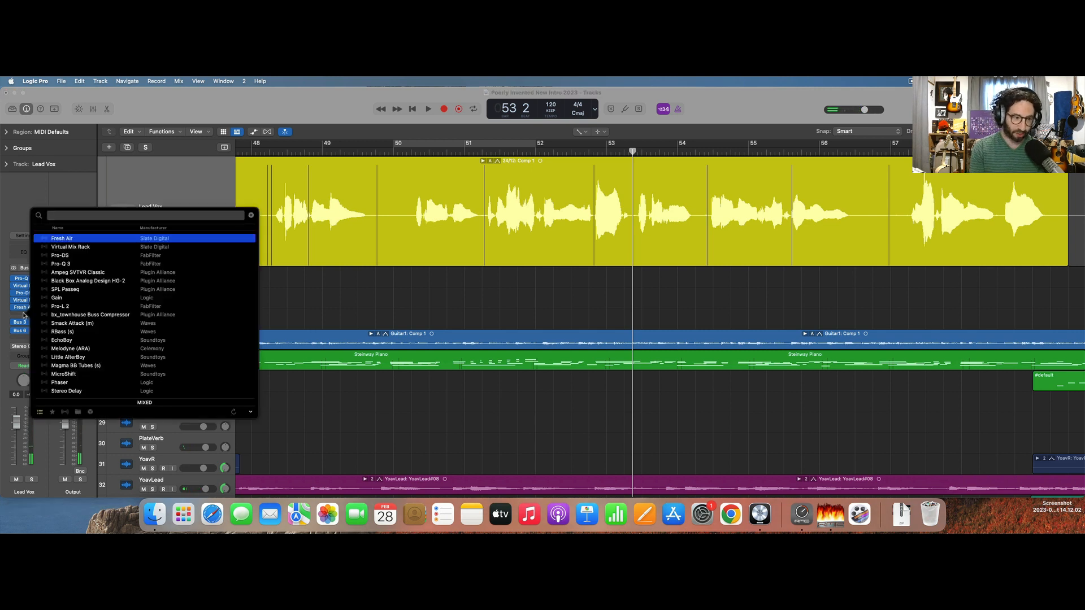
type("v")
key("BackSpace")
type("maag")
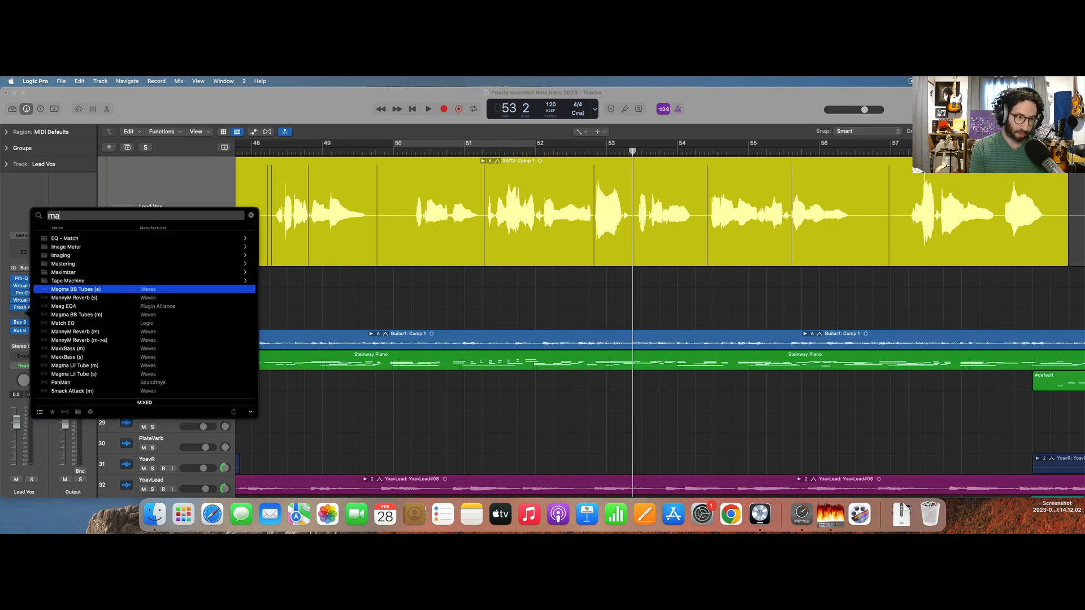
key("Return")
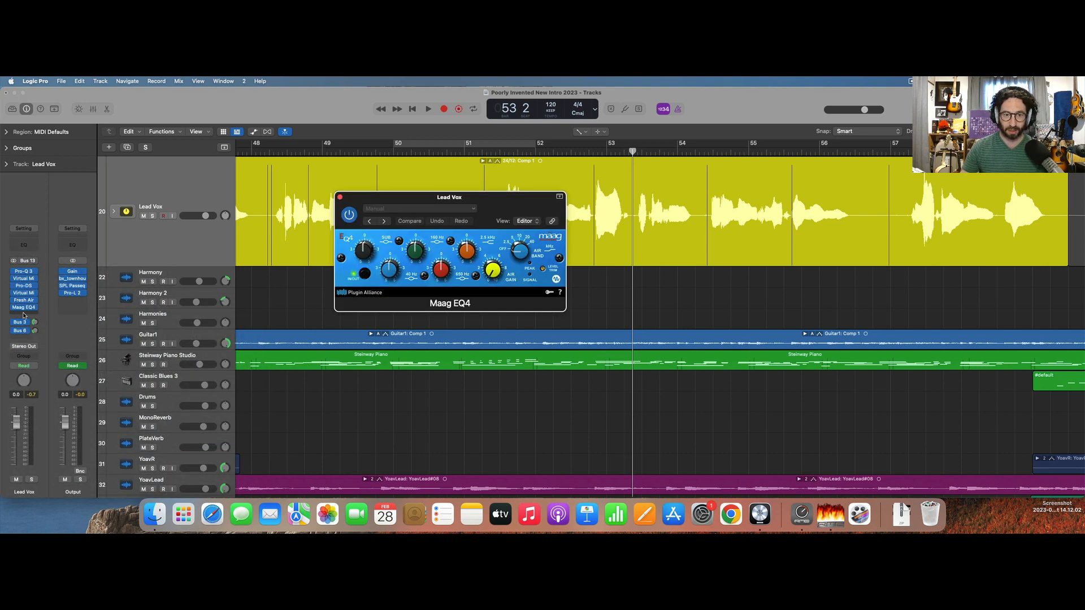
Select an air band on the Maag EQ4, raise its air gain during playback, then close it and listen on to bar 71.
left_click_drag(523, 252, 545, 131)
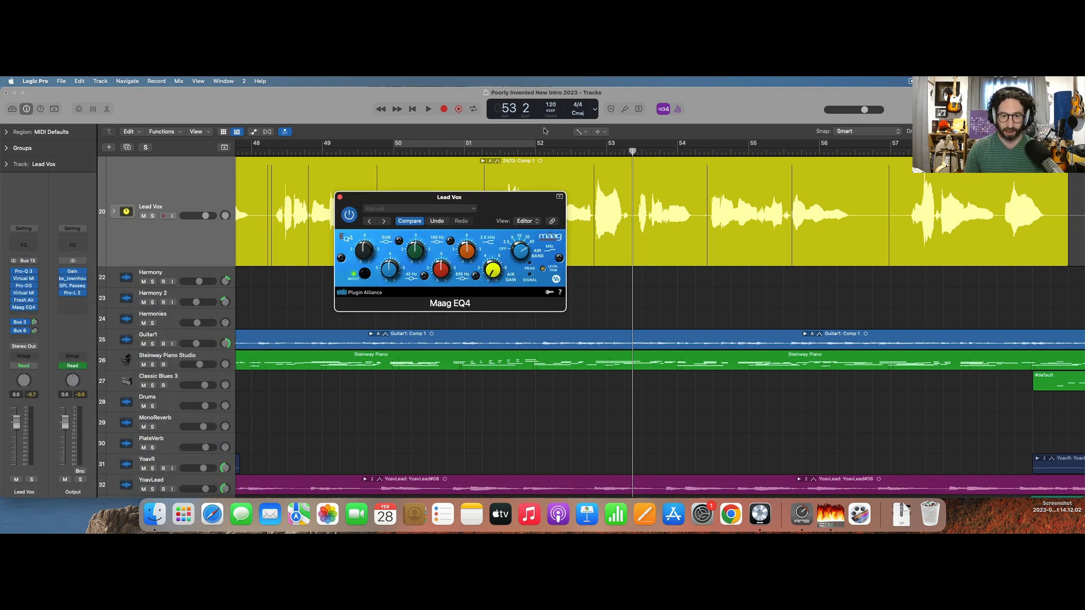
key("space")
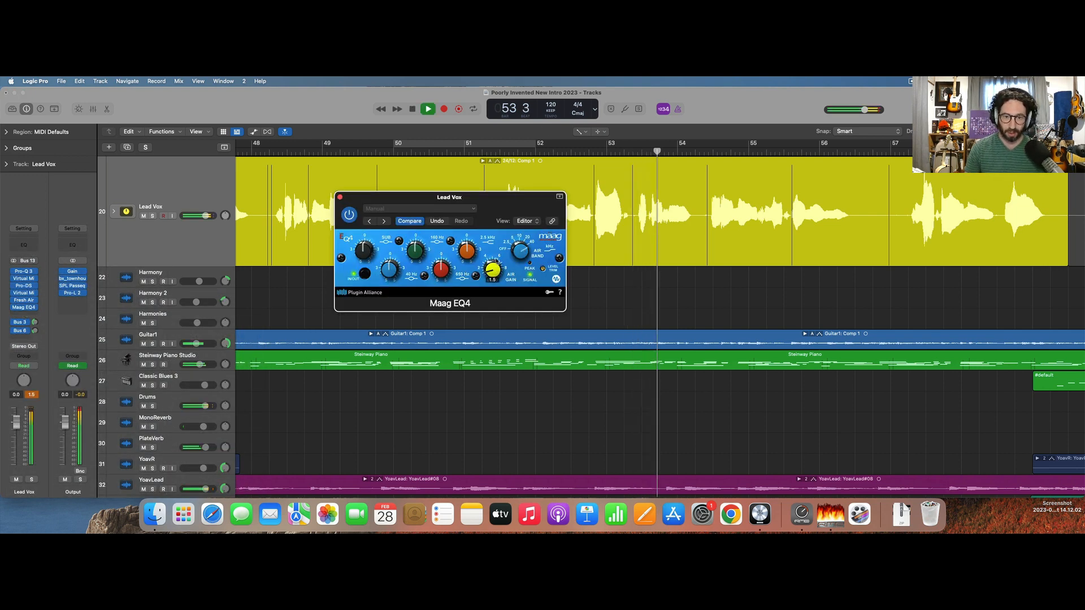
left_click_drag(498, 245, 496, 231)
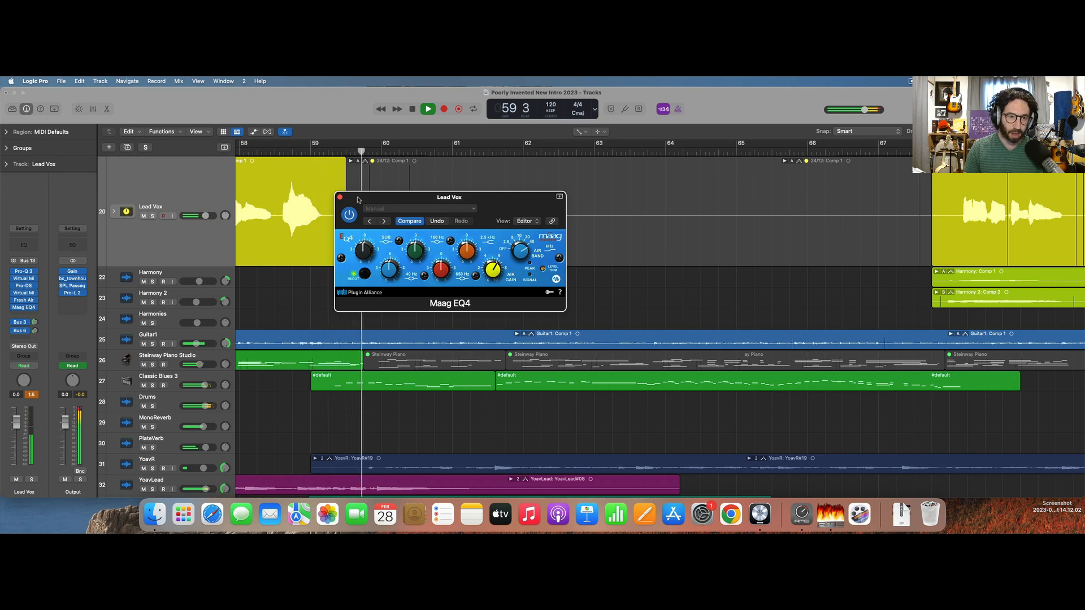
left_click(339, 198)
key("super+Left")
key("super+Left")
key("super+Left")
key("super+Left")
key("super+Left")
key("super+Left")
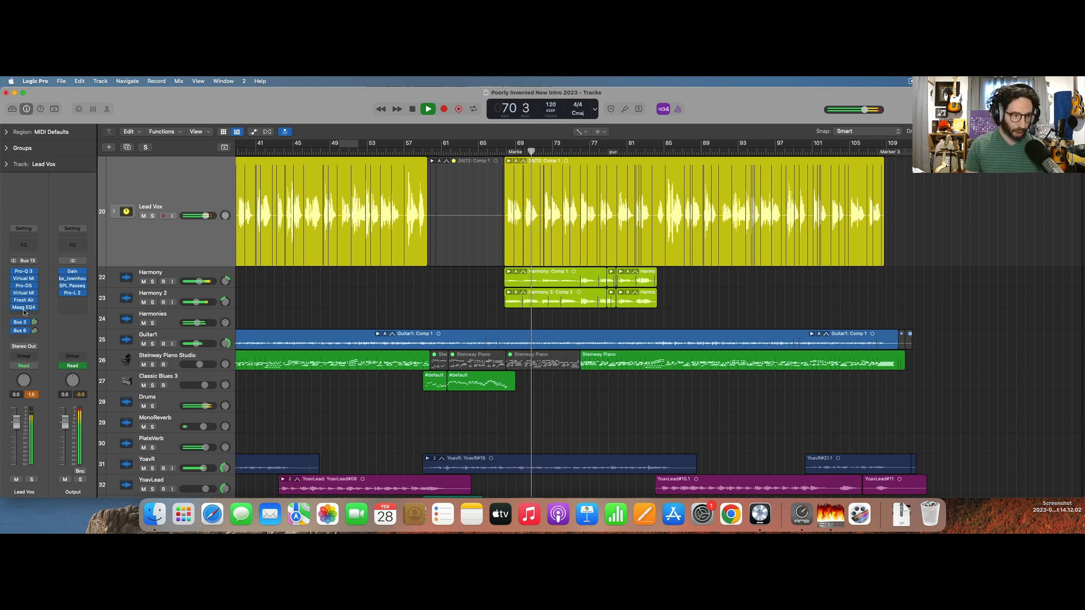
key("space")
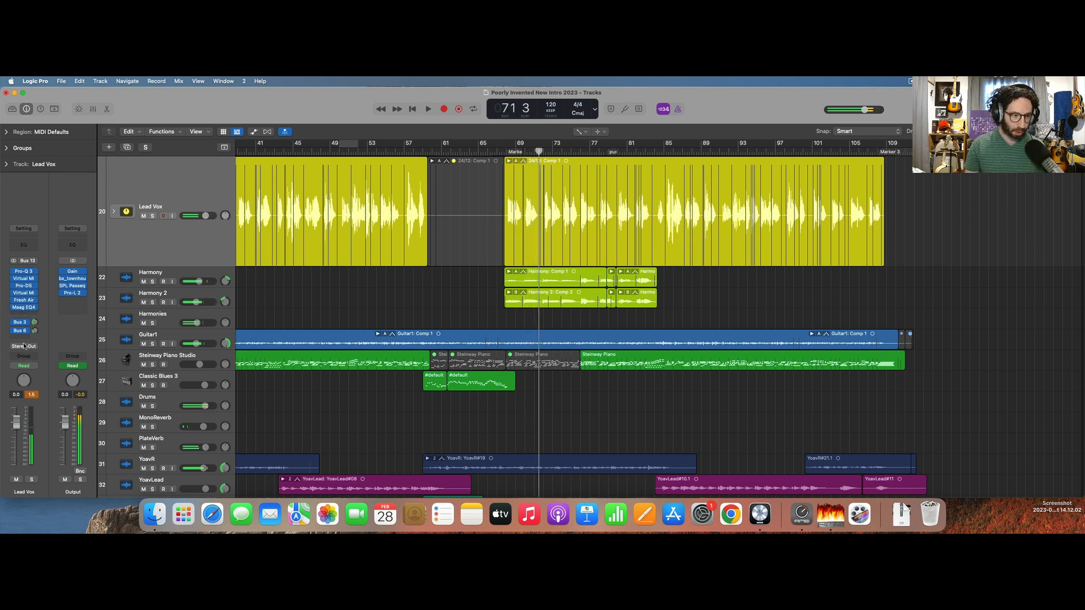
Route Lead Vox's output to Bus 14 and name the new aux channel L Vox.
left_click(24, 347)
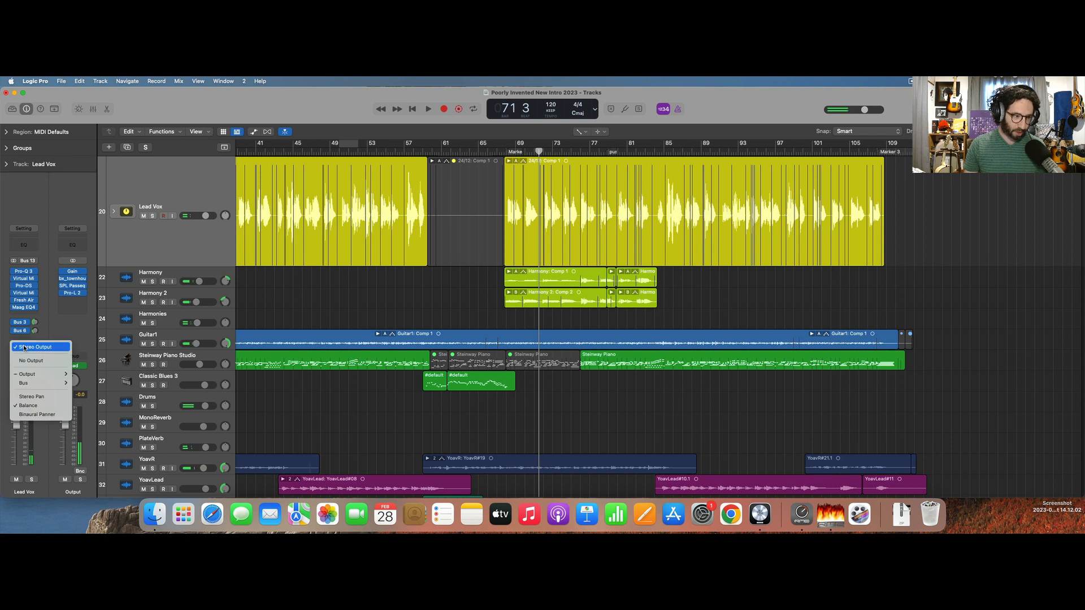
mouse_move(37, 377)
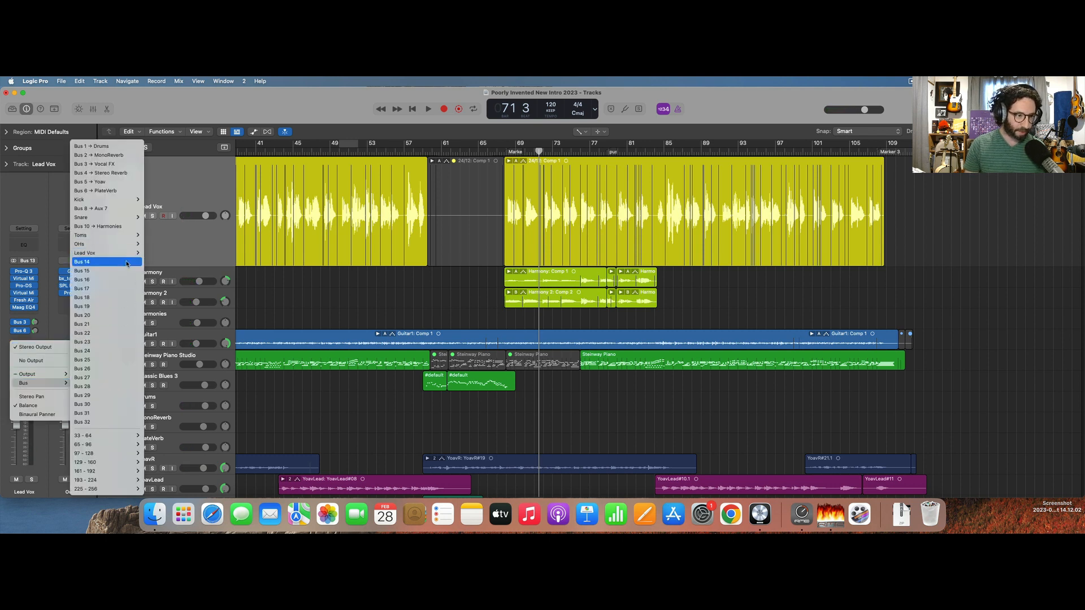
left_click(127, 262)
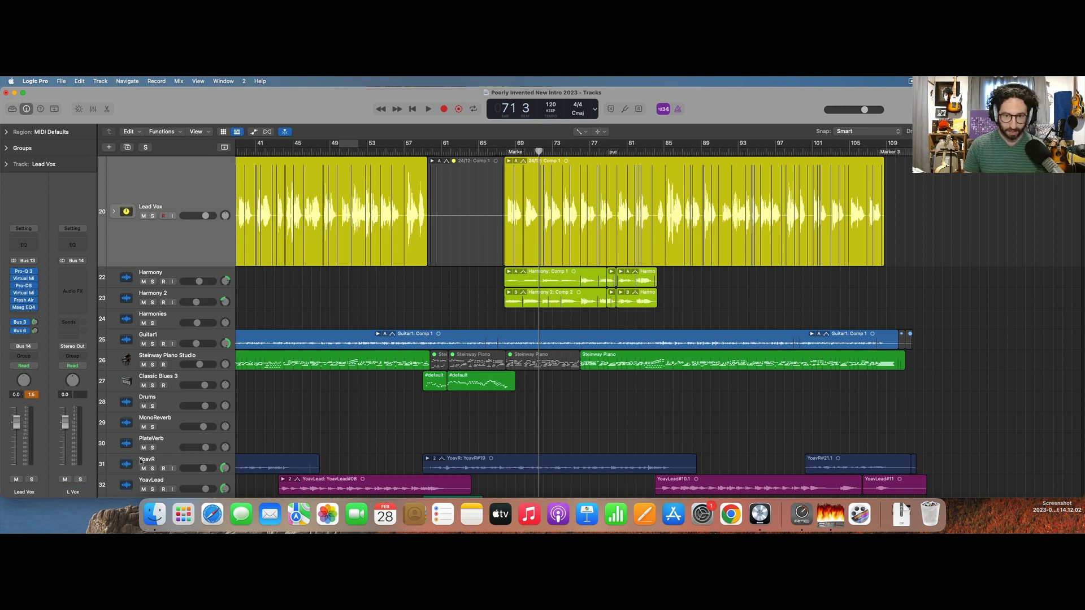
Solo the L Vox aux during playback and insert Magma BB Tubes as its first effect.
key("space")
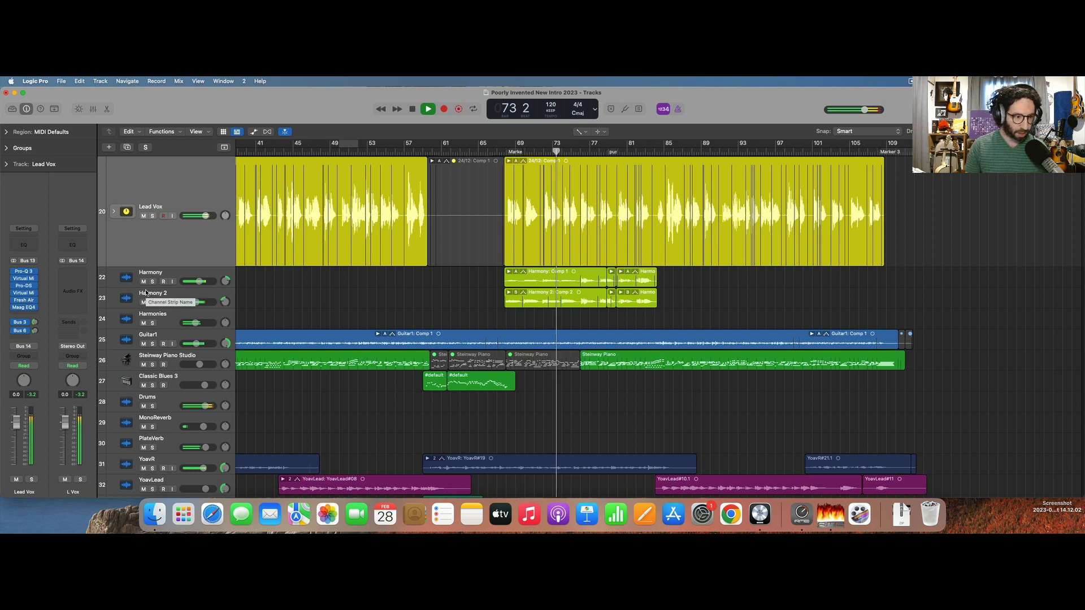
key("s")
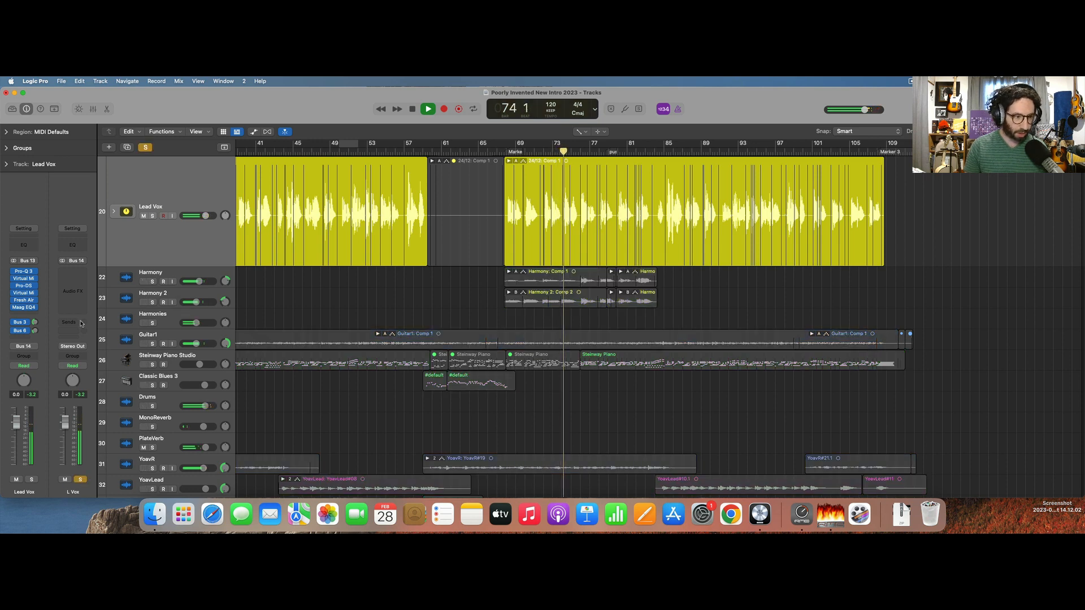
left_click(73, 275)
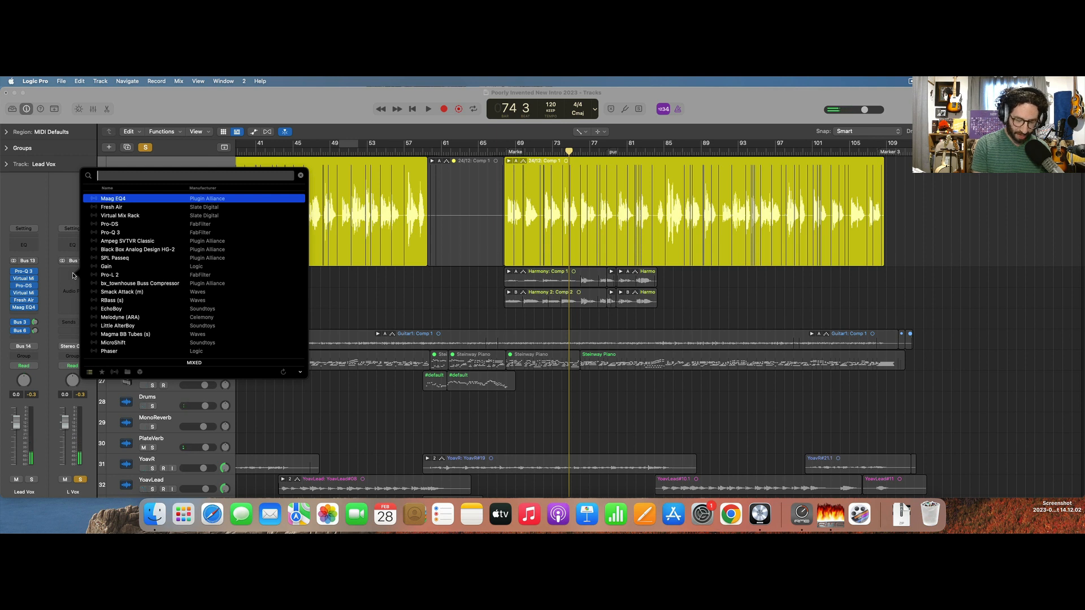
type("bb")
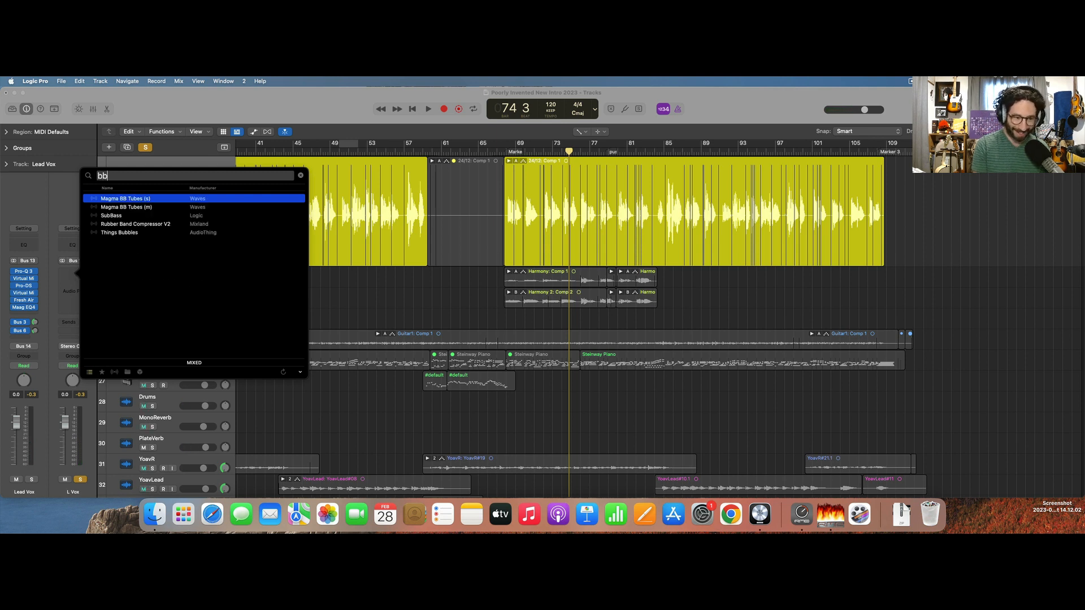
key("Return")
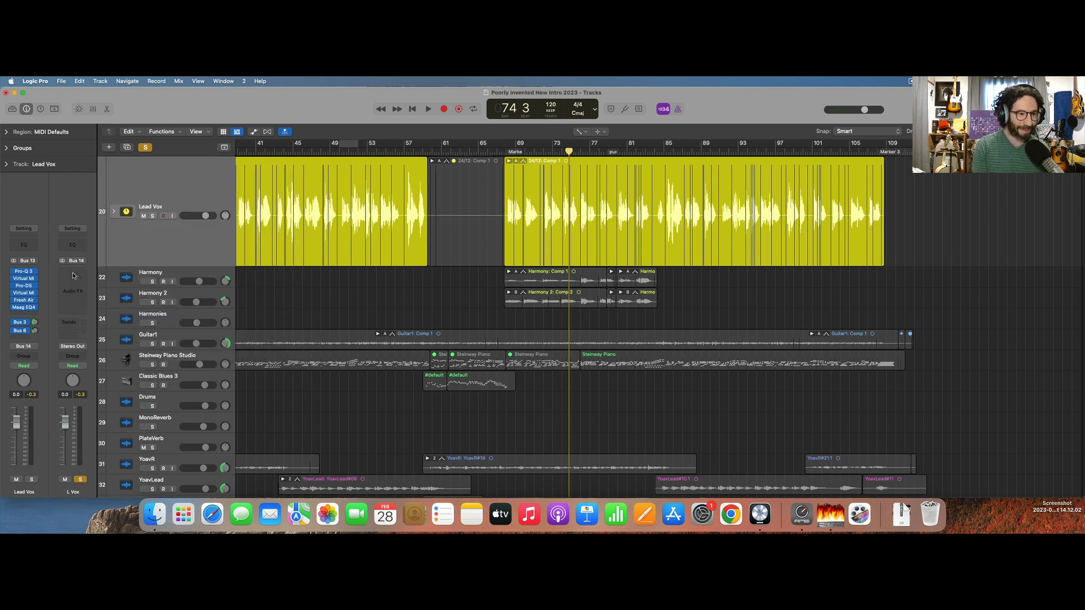
key("space")
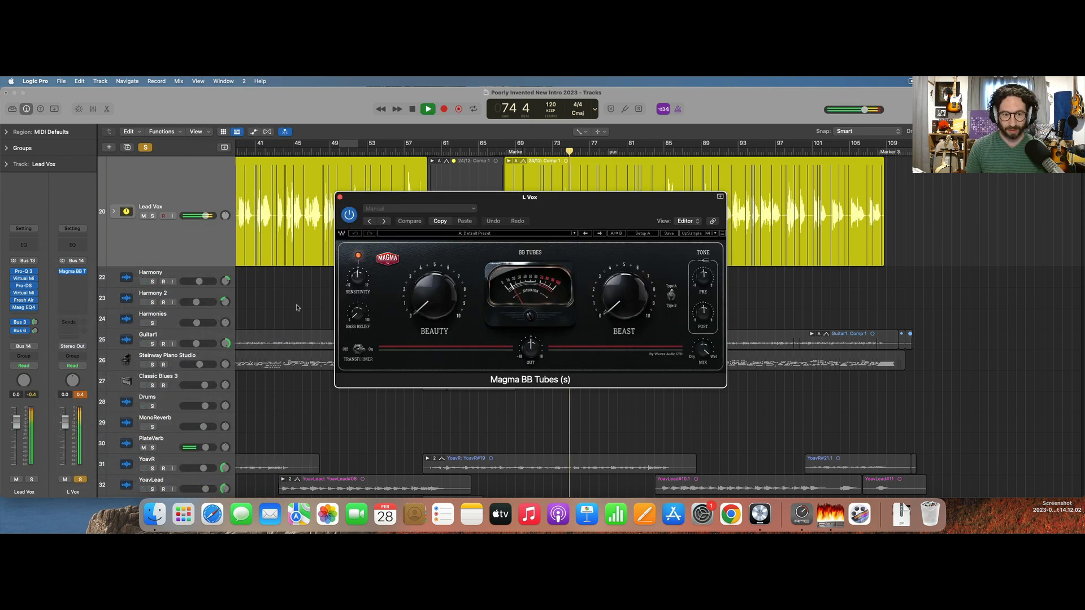
Set Magma BB Tubes' Beauty amount to about 3 while the soloed vocal plays.
left_click_drag(435, 285, 438, 274)
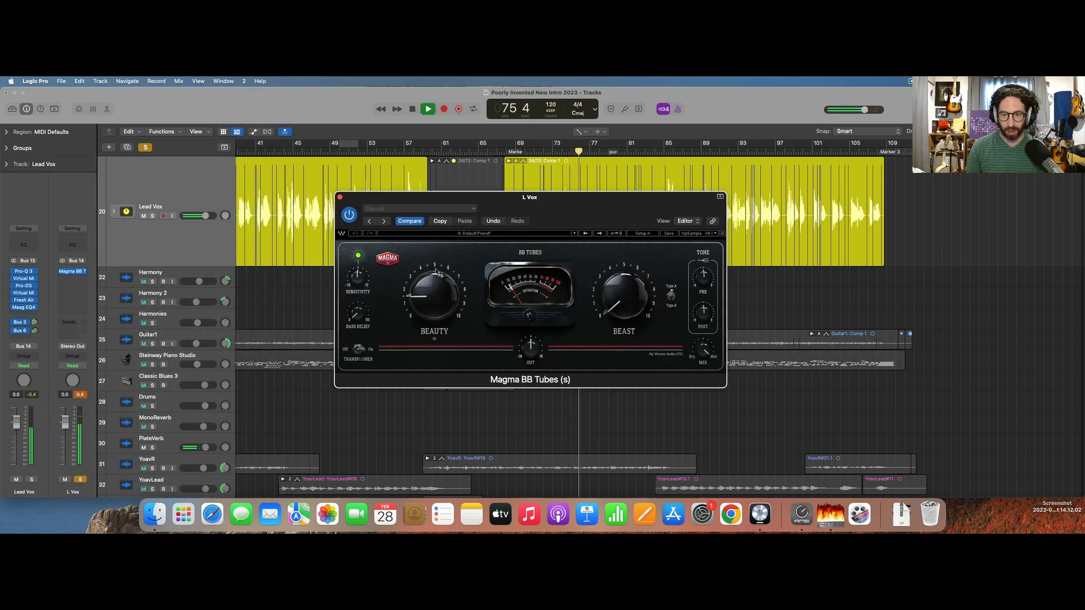
left_click_drag(439, 275, 463, 218)
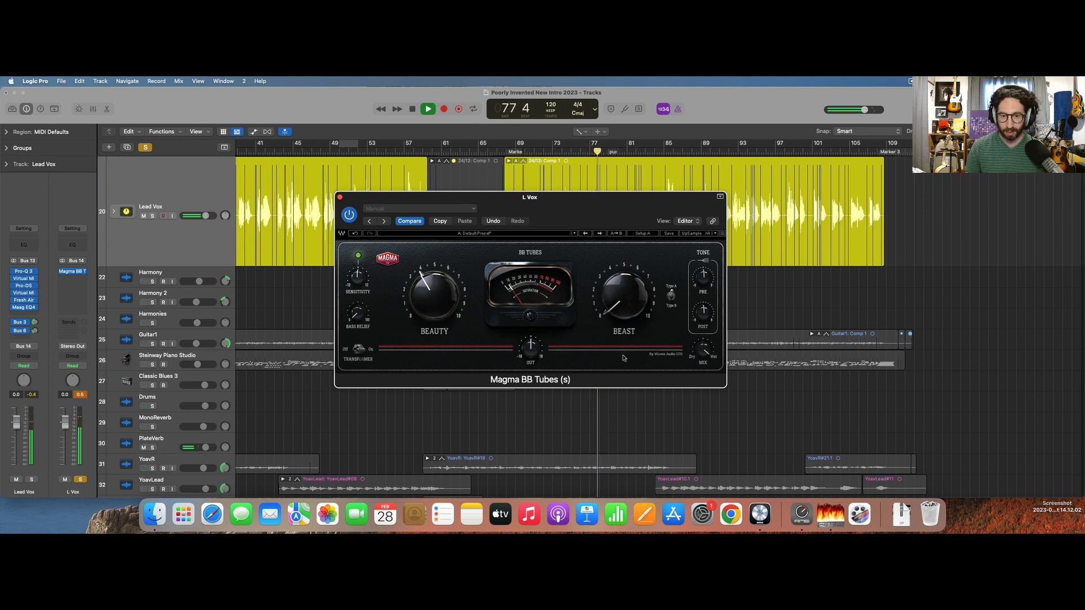
left_click_drag(443, 305, 443, 324)
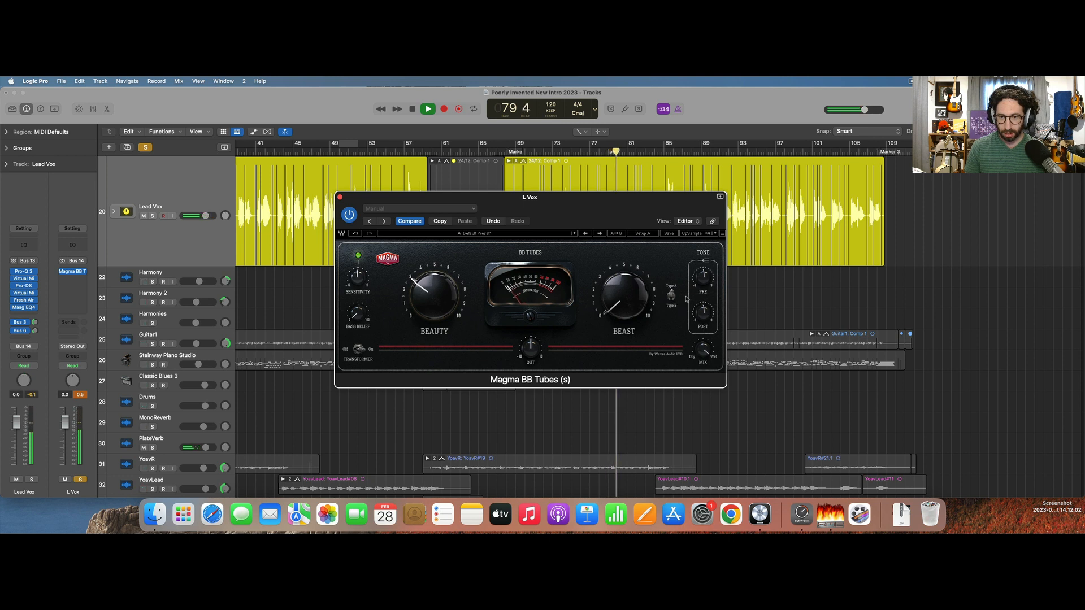
Try the Pre and Post tone controls on Magma BB Tubes and turn its Mix down towards Dry during playback.
left_click_drag(706, 274, 707, 263)
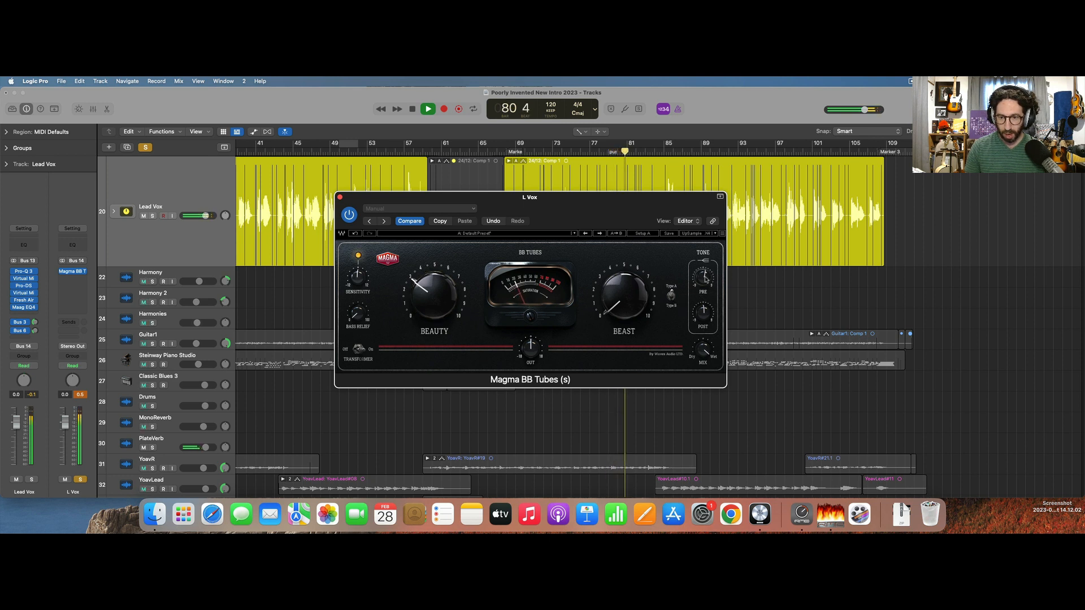
left_click_drag(705, 311, 706, 308)
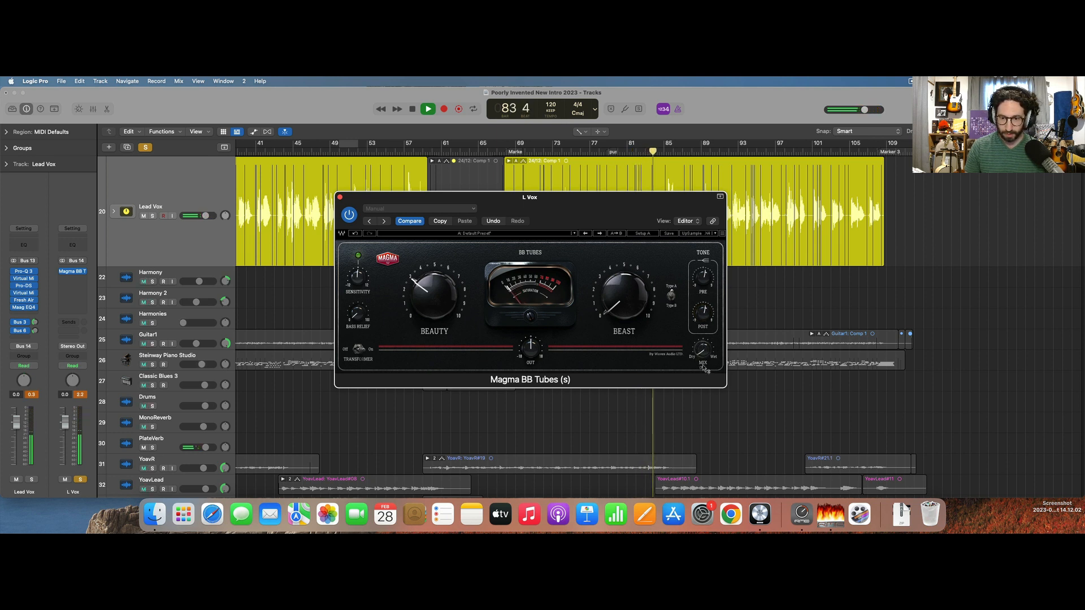
mouse_move(707, 344)
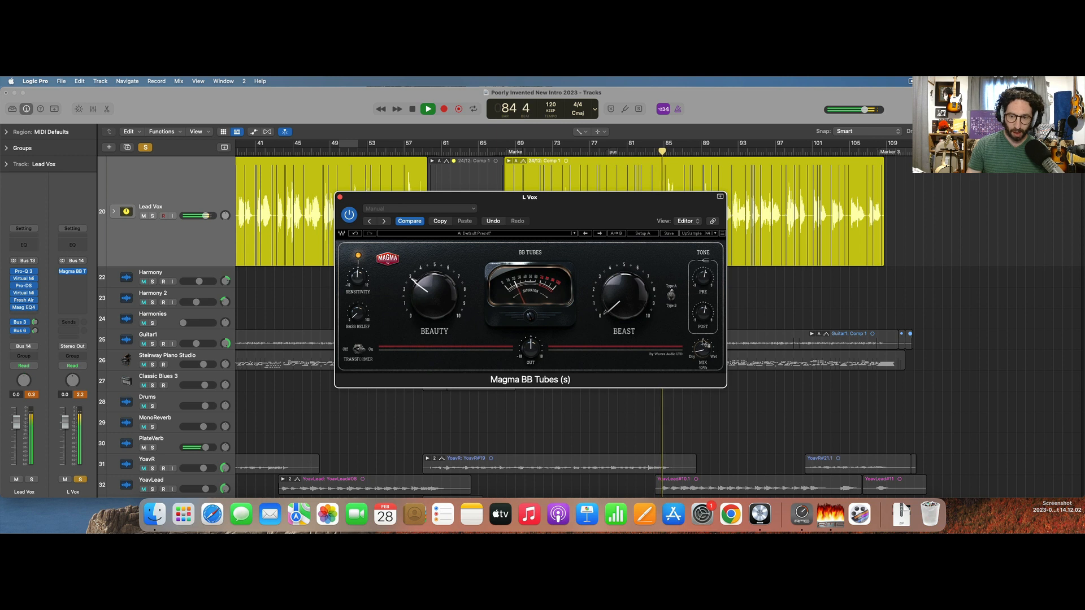
left_click_drag(703, 330, 704, 277)
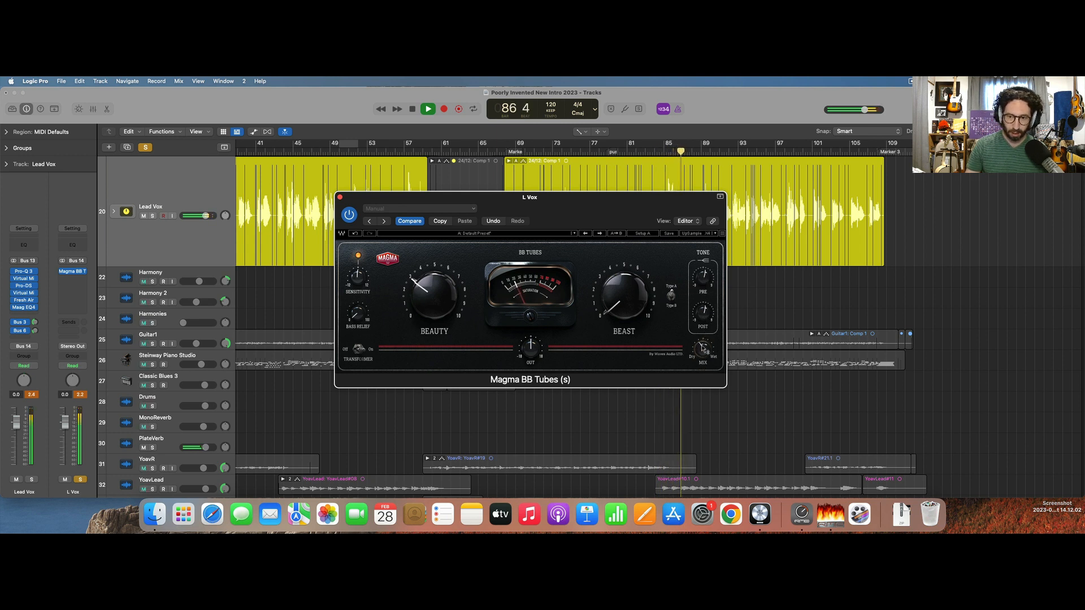
Compare the vocal with Magma BB Tubes bypassed and active, and close the plug-in.
left_click(350, 214)
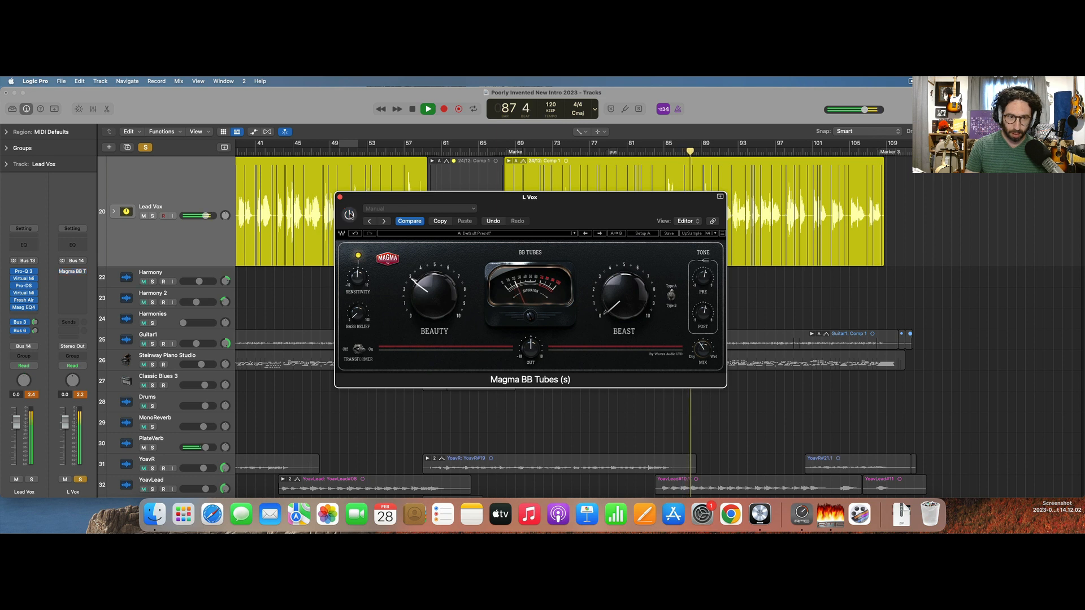
left_click(349, 214)
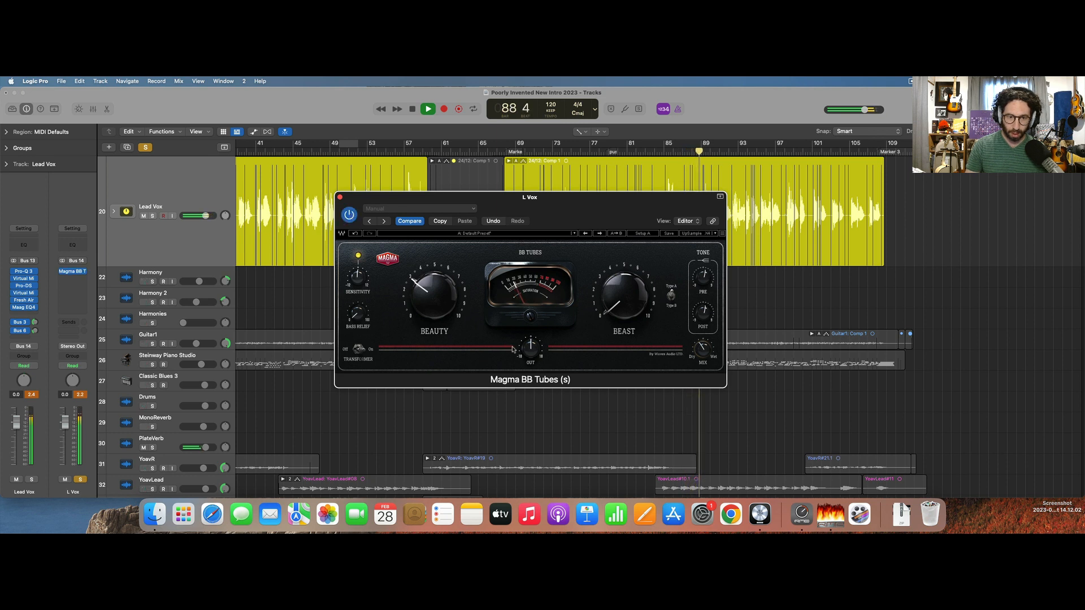
left_click(340, 197)
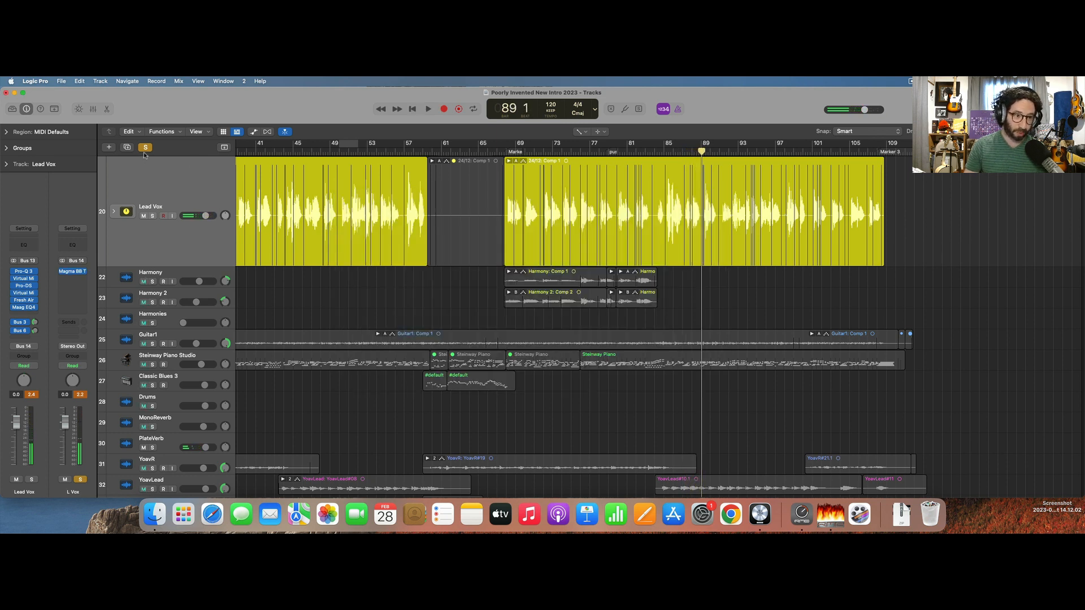
Clear the solo and lower the L Vox fader to -2.3 against the full mix, resetting its peak reading.
left_click(145, 147)
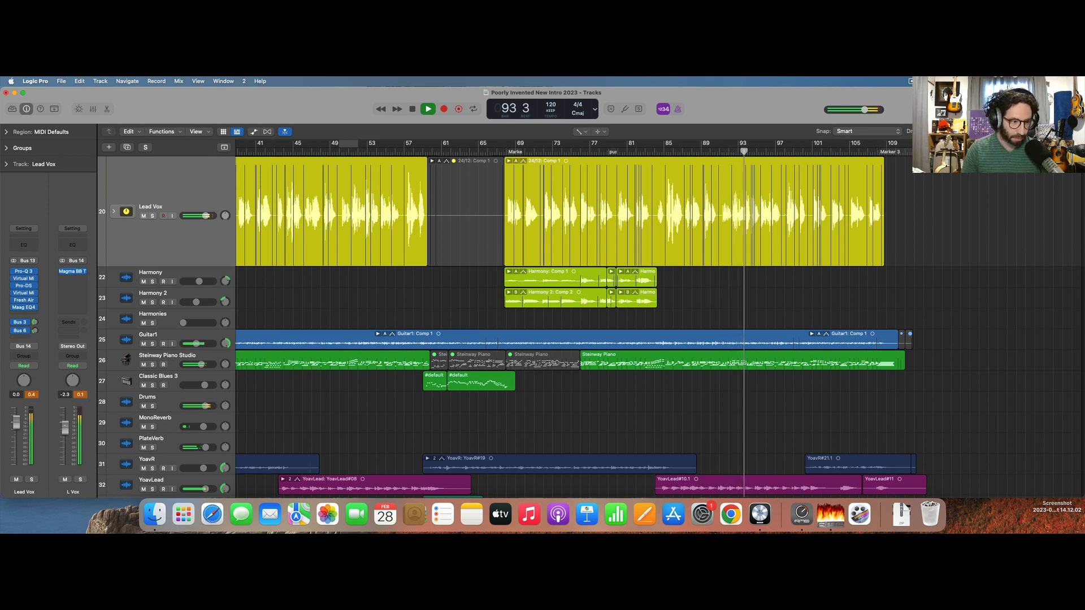
left_click(80, 395)
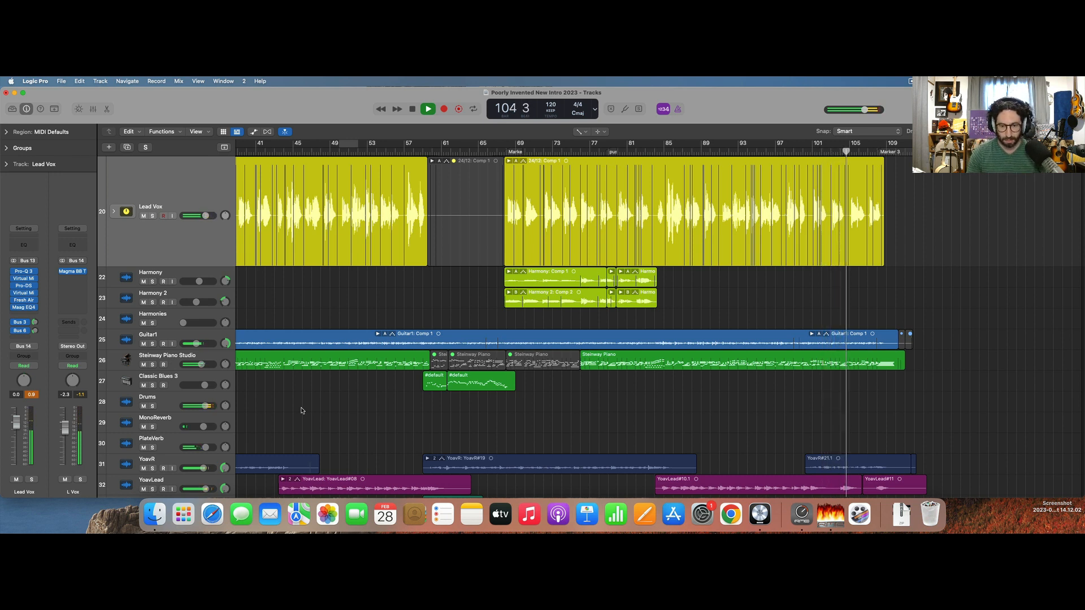
key("space")
Audition Guitar1 and Steinway Piano Studio soloed together from bar 24.
scroll(397, 407, "down", 3)
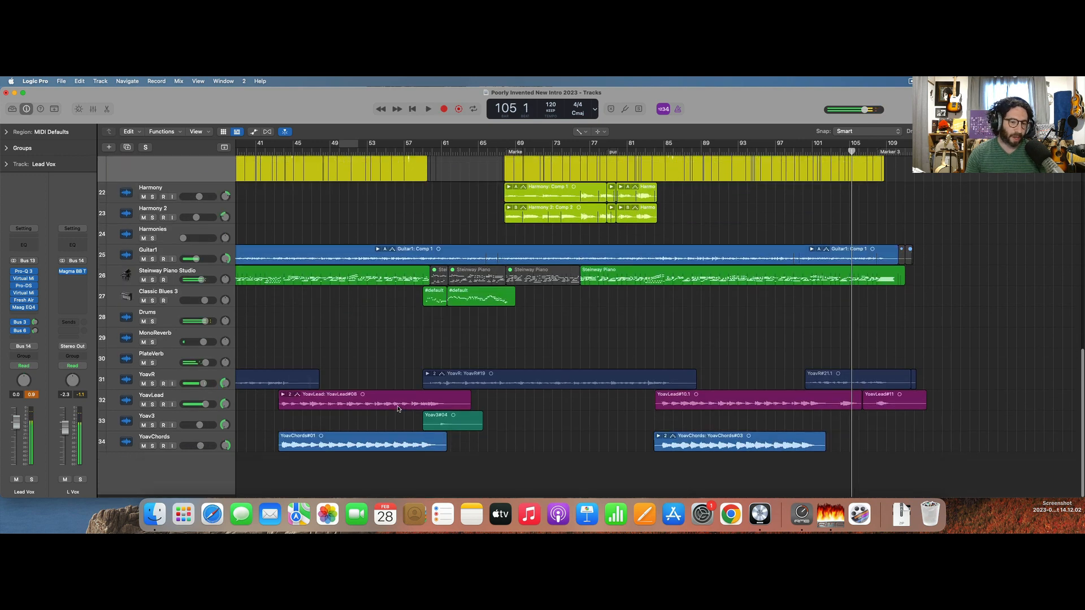
scroll(396, 401, "left", 10)
left_click(304, 152)
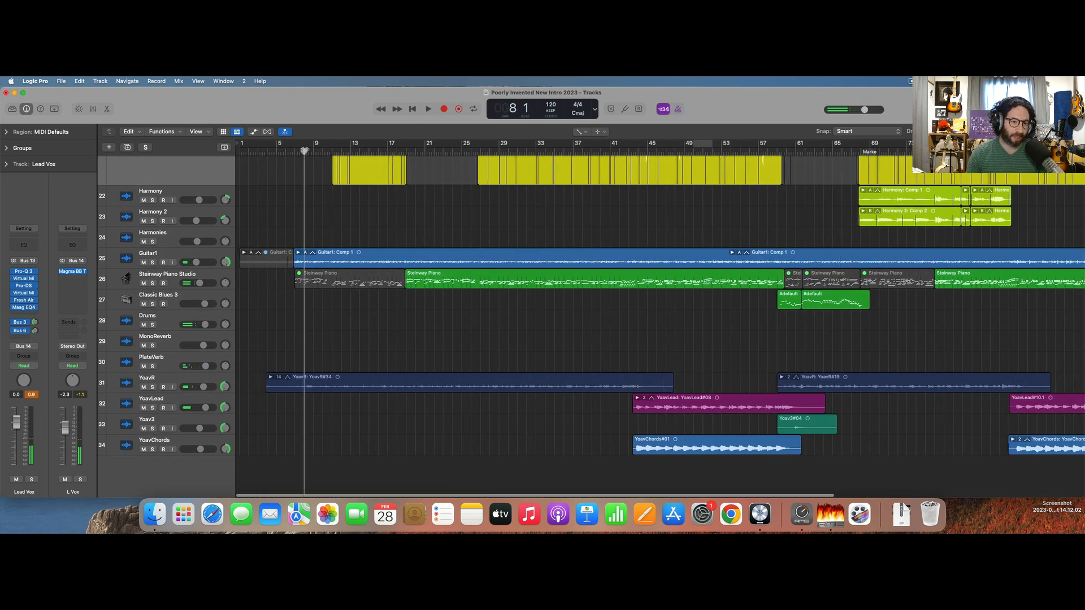
left_click(451, 154)
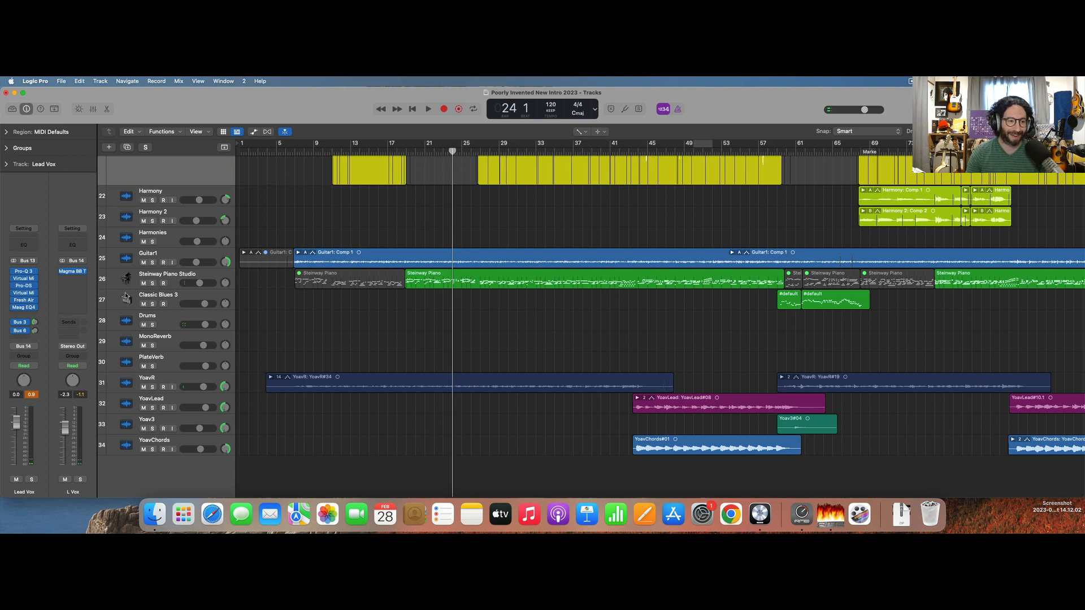
left_click(152, 262)
key("space")
left_click(153, 283)
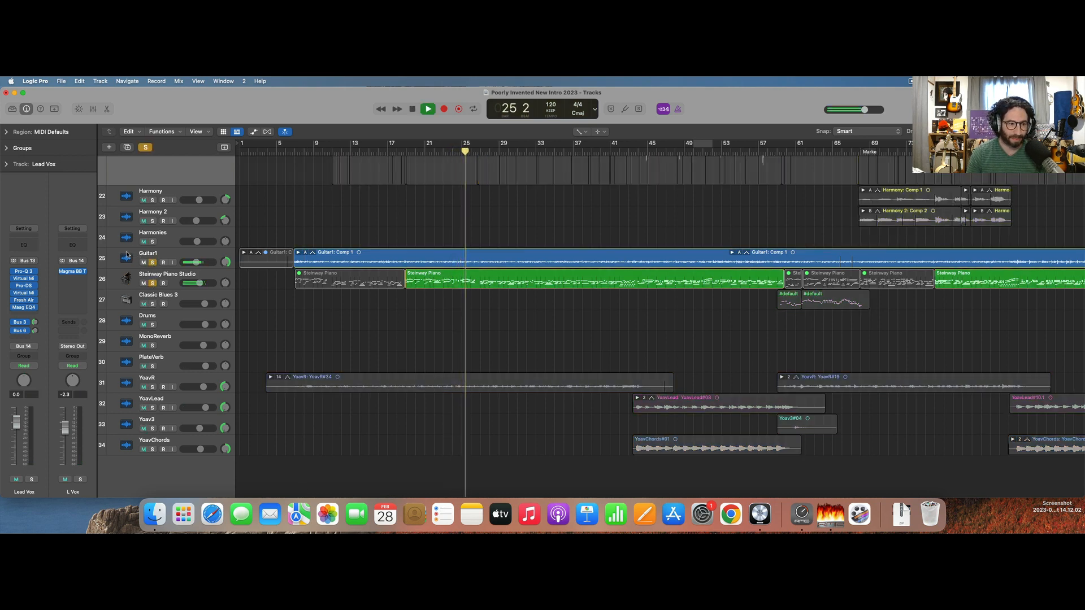
Examine the Channel EQ and Compressor settings on Guitar1 during soloed playback.
left_click(125, 257)
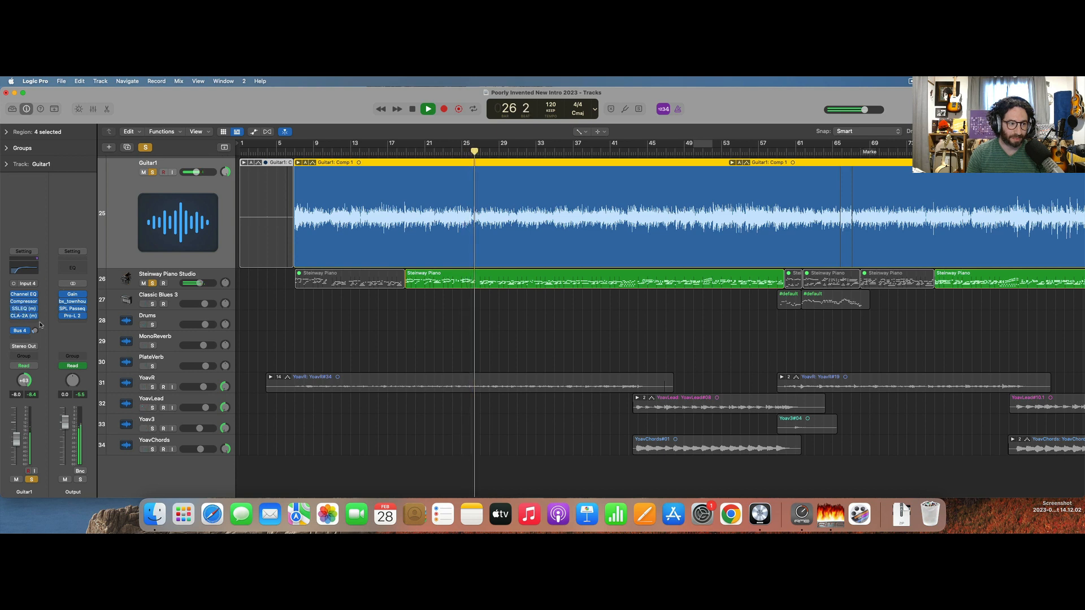
left_click(24, 294)
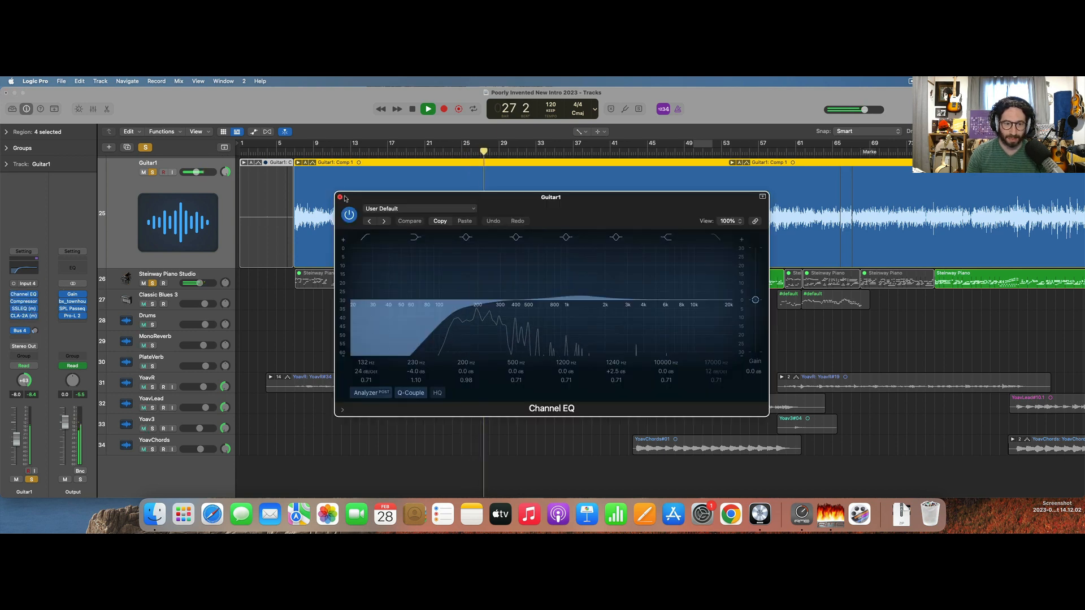
left_click(341, 198)
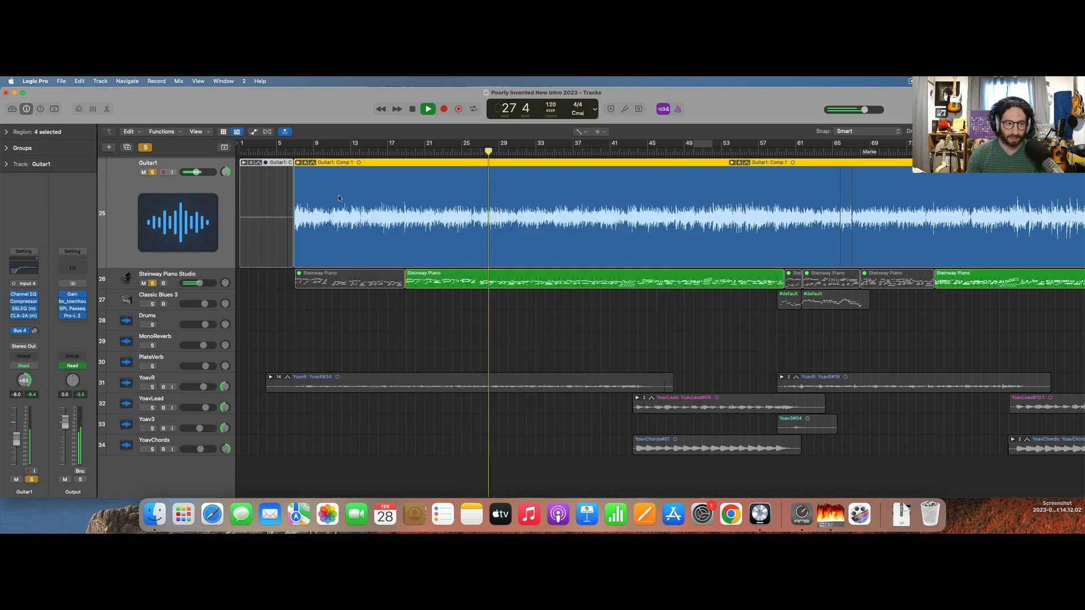
left_click(25, 301)
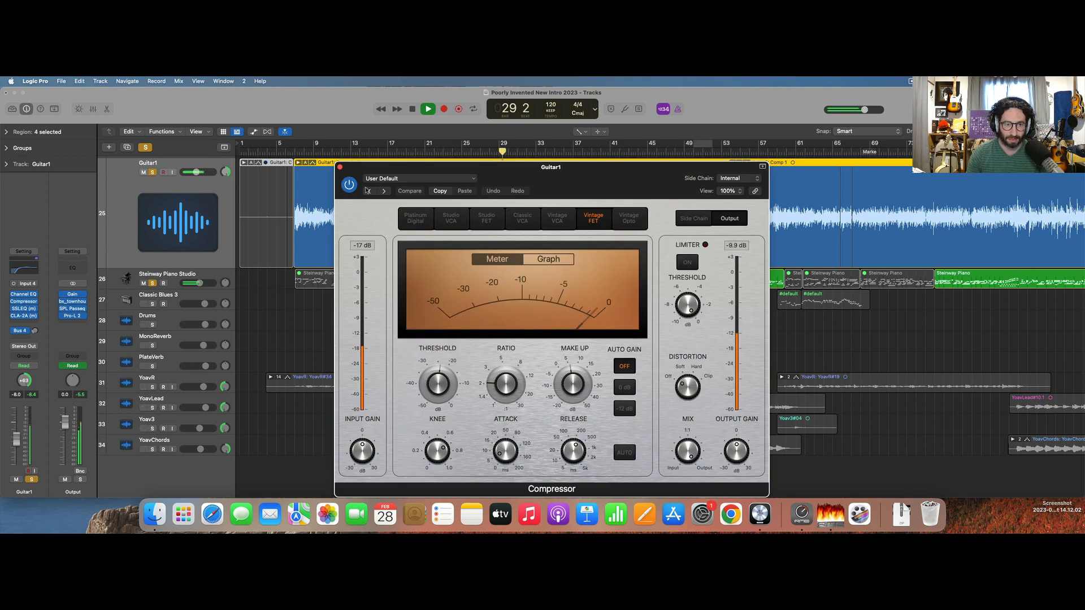
left_click(340, 167)
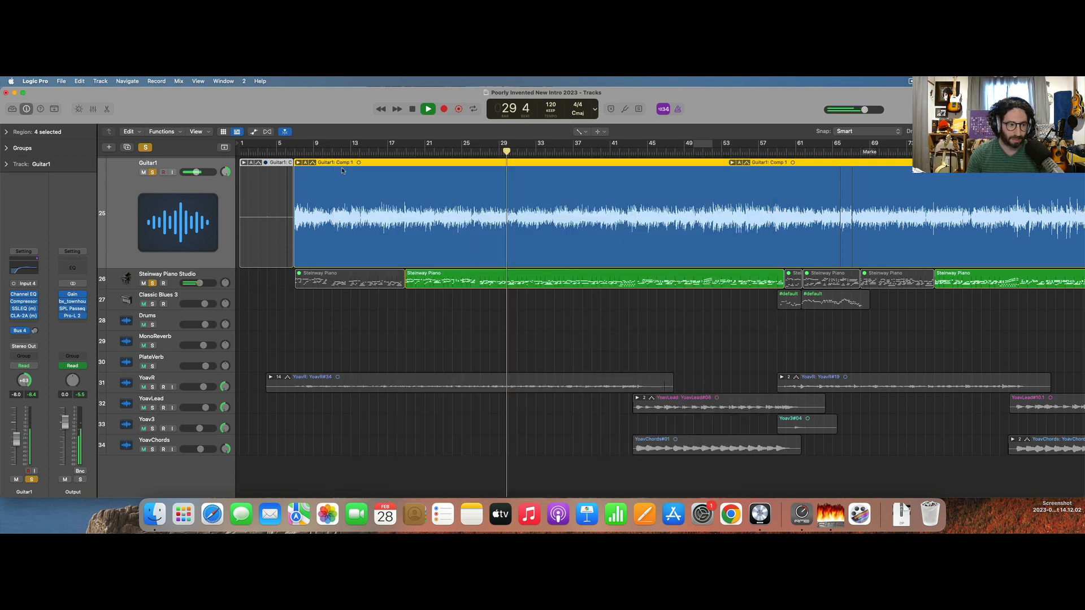
Examine the SSLEQ and CLA-2A settings on Guitar1, and clear the guitar and piano solos.
left_click(23, 309)
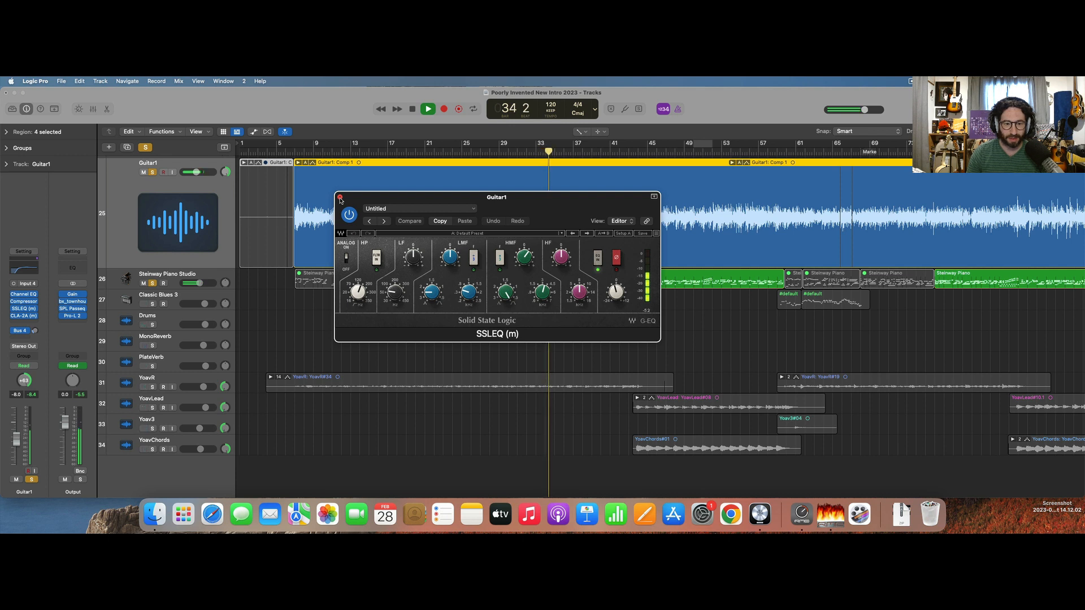
left_click(340, 198)
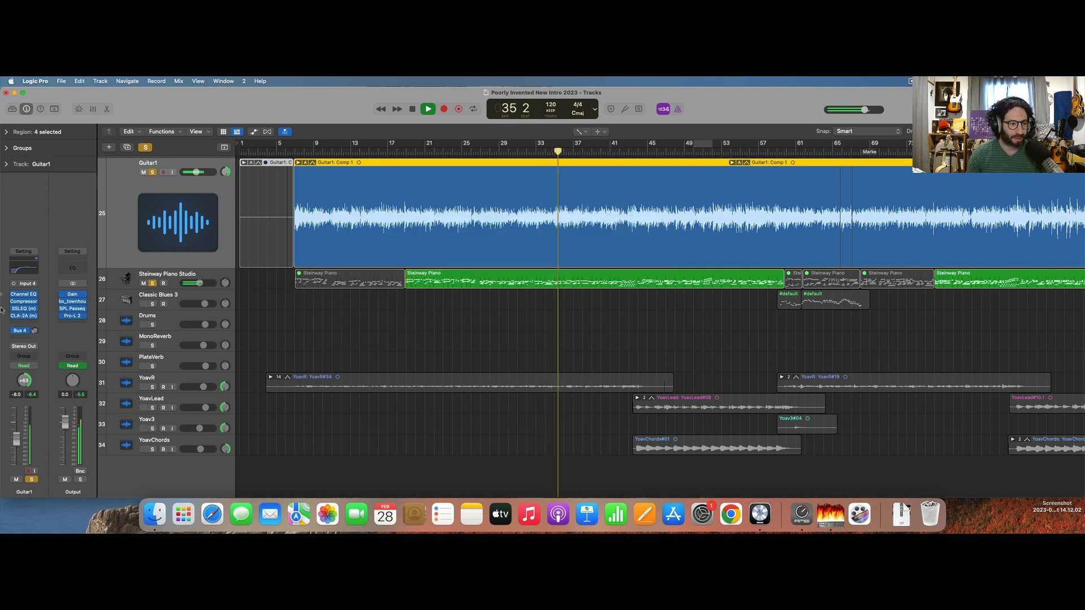
left_click(26, 316)
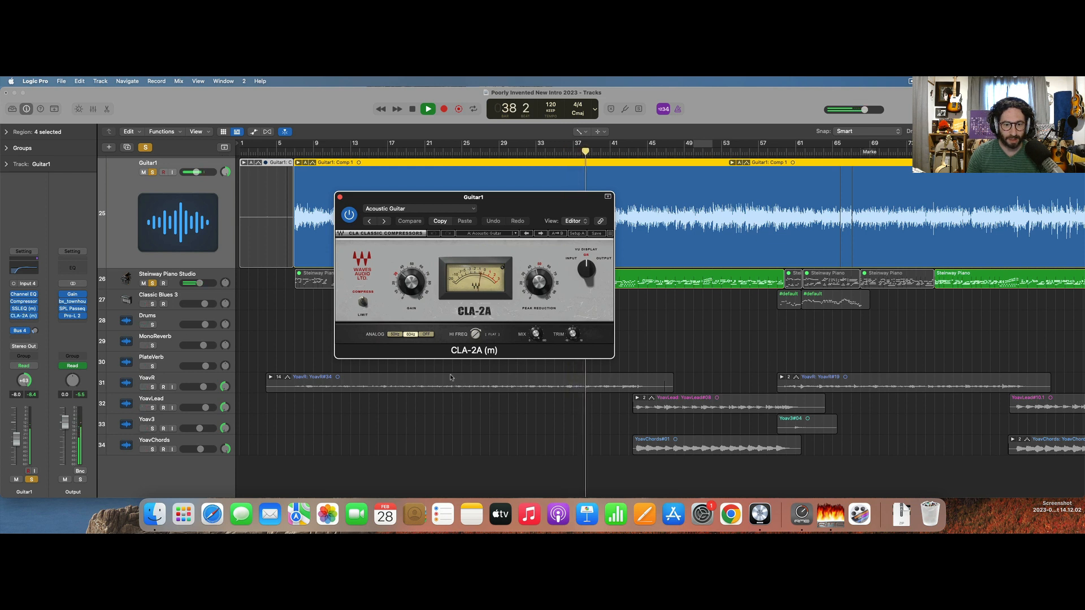
left_click(339, 197)
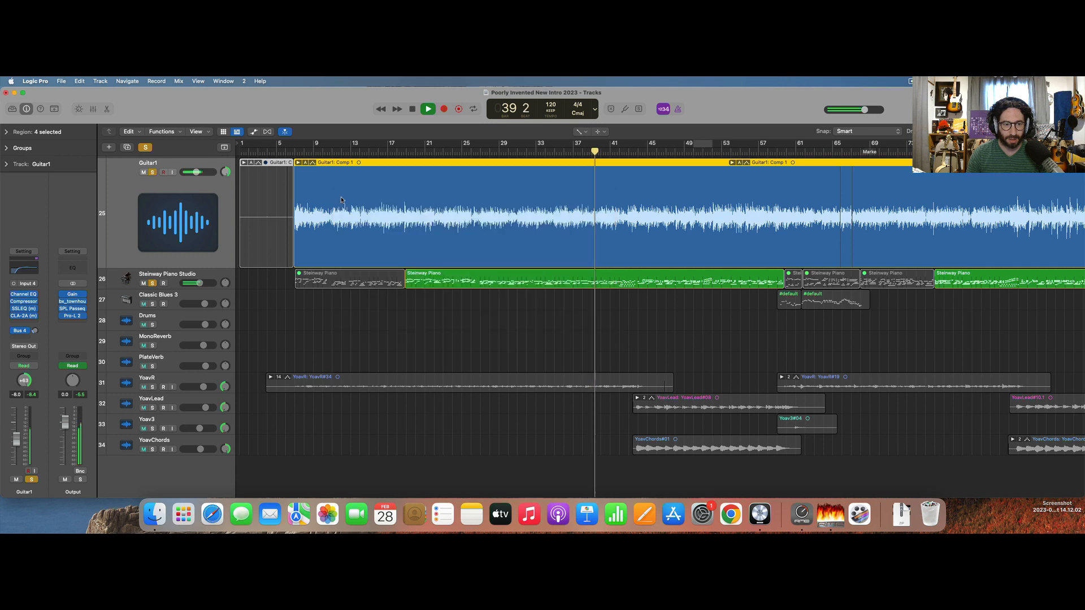
key("s")
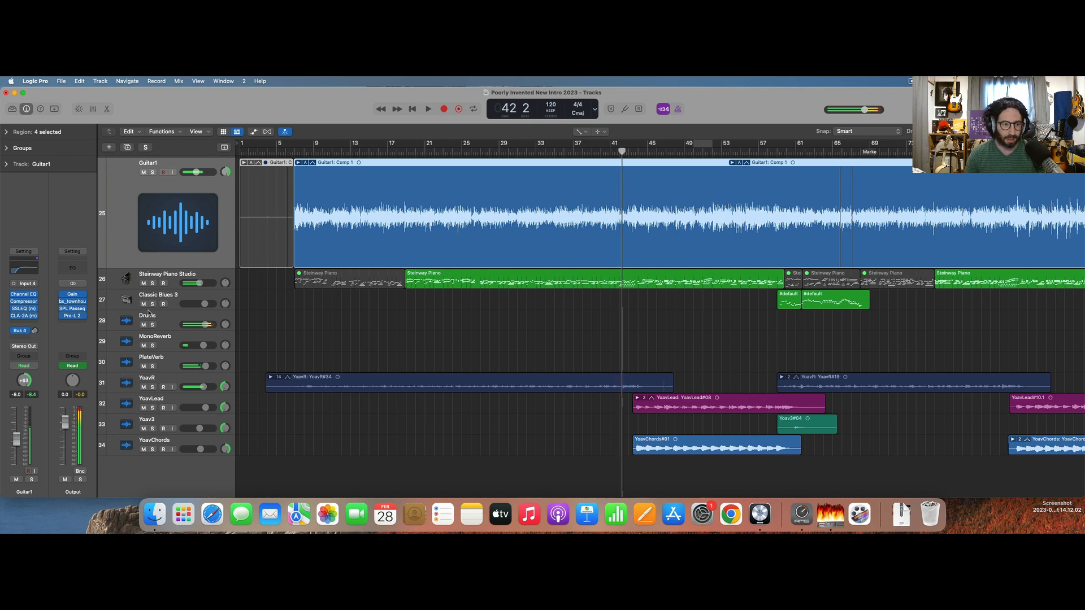
Route the outputs of Steinway Piano Studio and Classic Blues 3 to Bus 15.
left_click(125, 277)
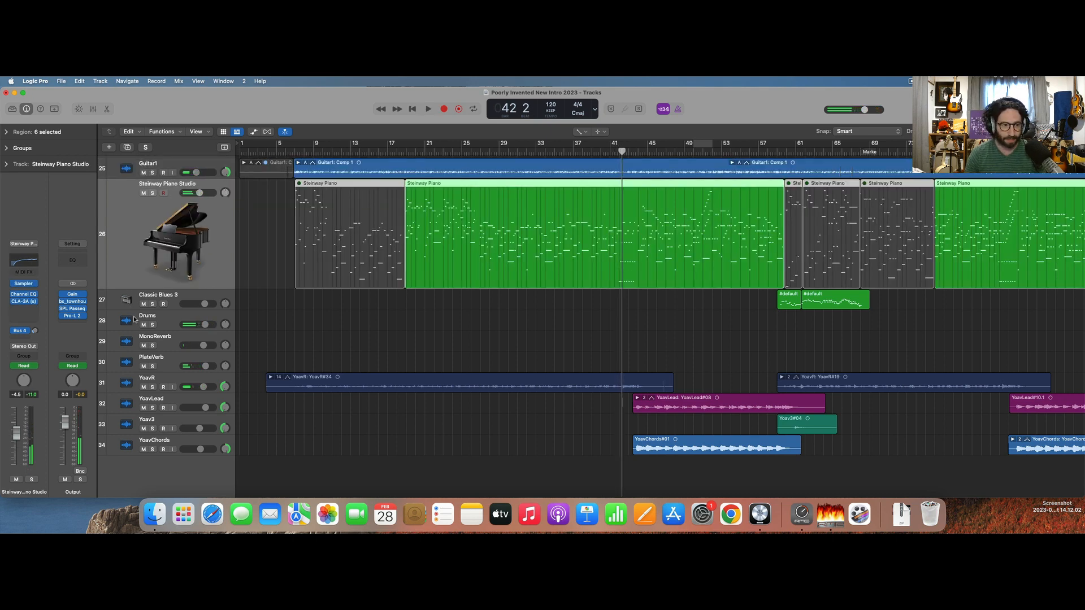
left_click(123, 304, "shift")
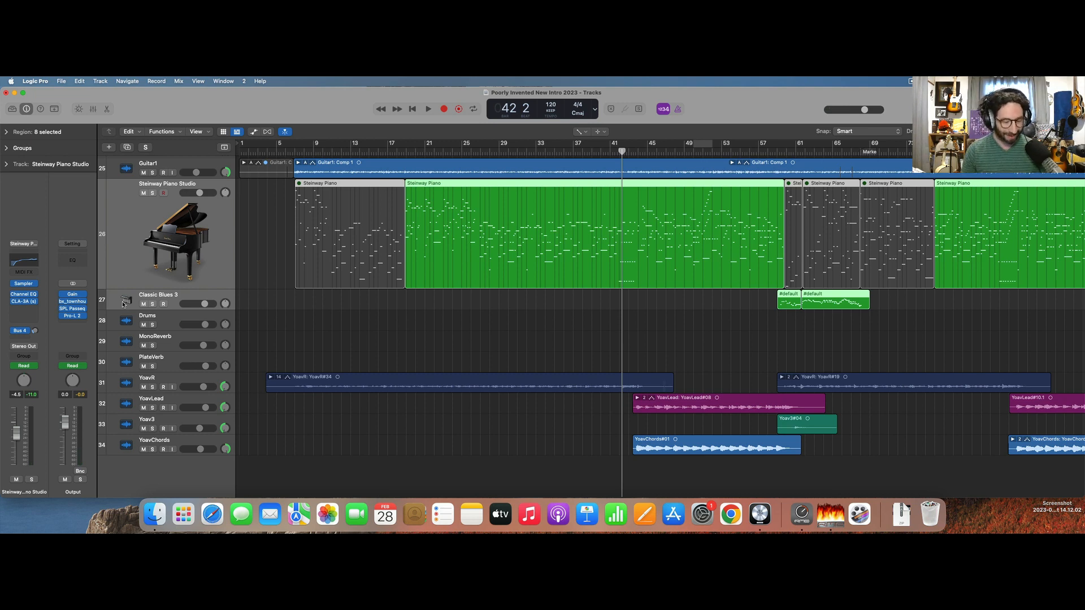
key("x")
left_click(680, 327)
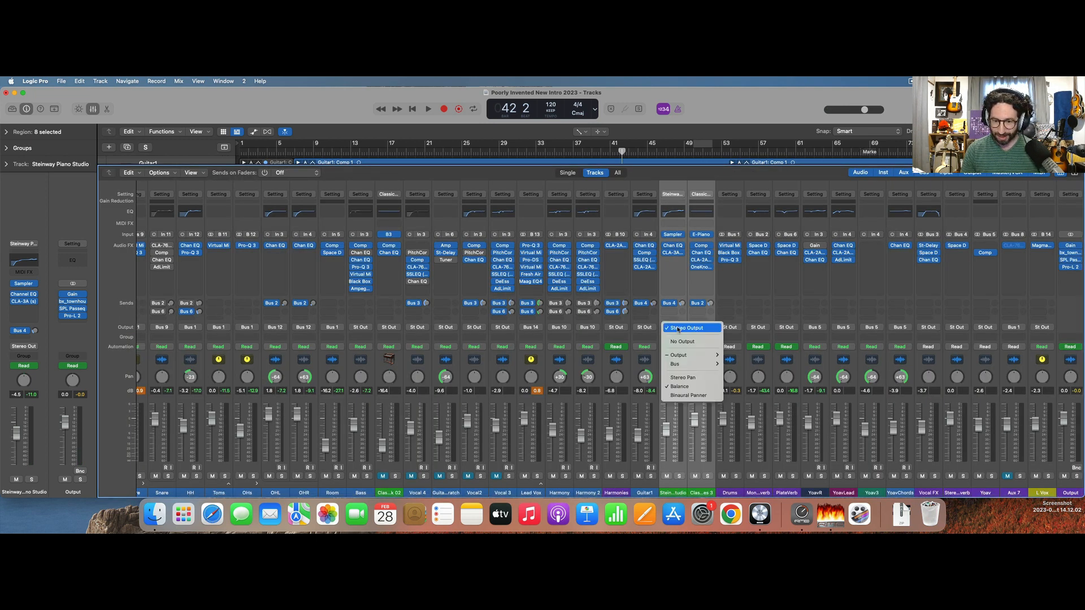
mouse_move(678, 364)
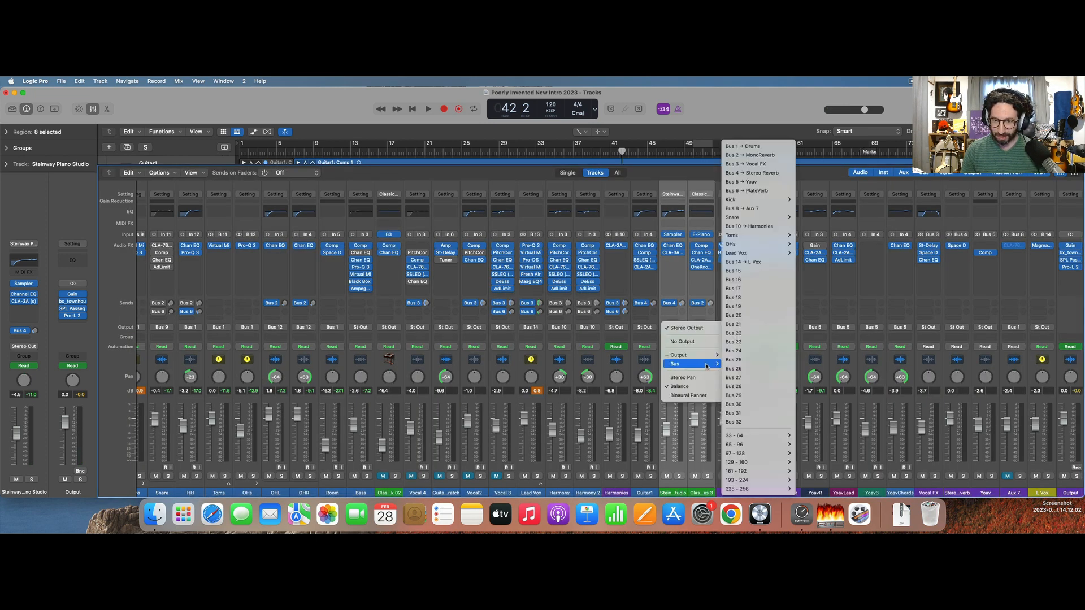
left_click(752, 272)
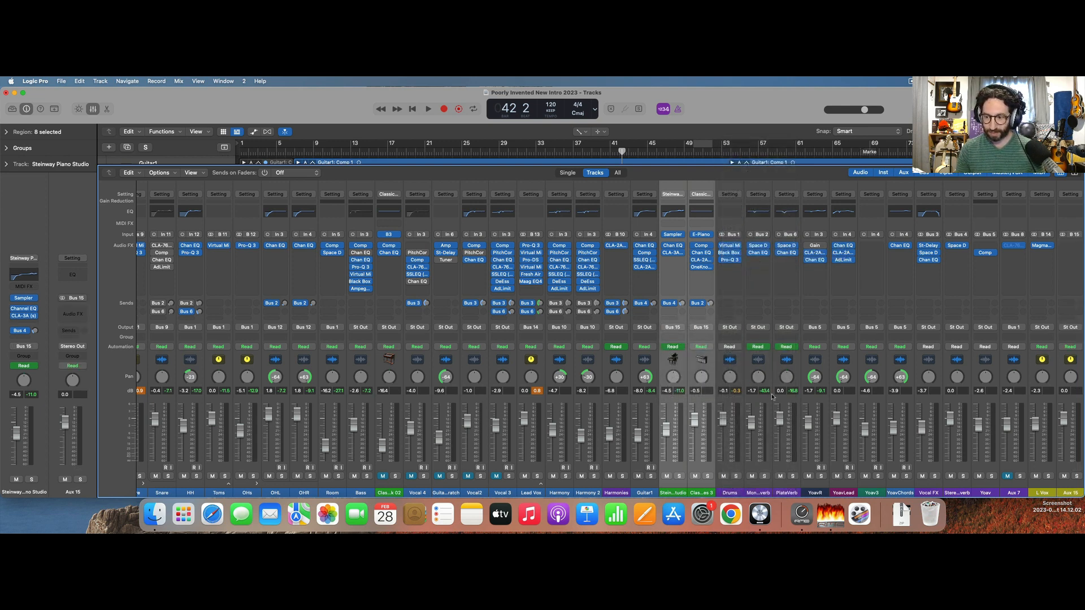
Rename the new Bus 15 aux as Keys and return to the full track view.
scroll(772, 398, "right", 3)
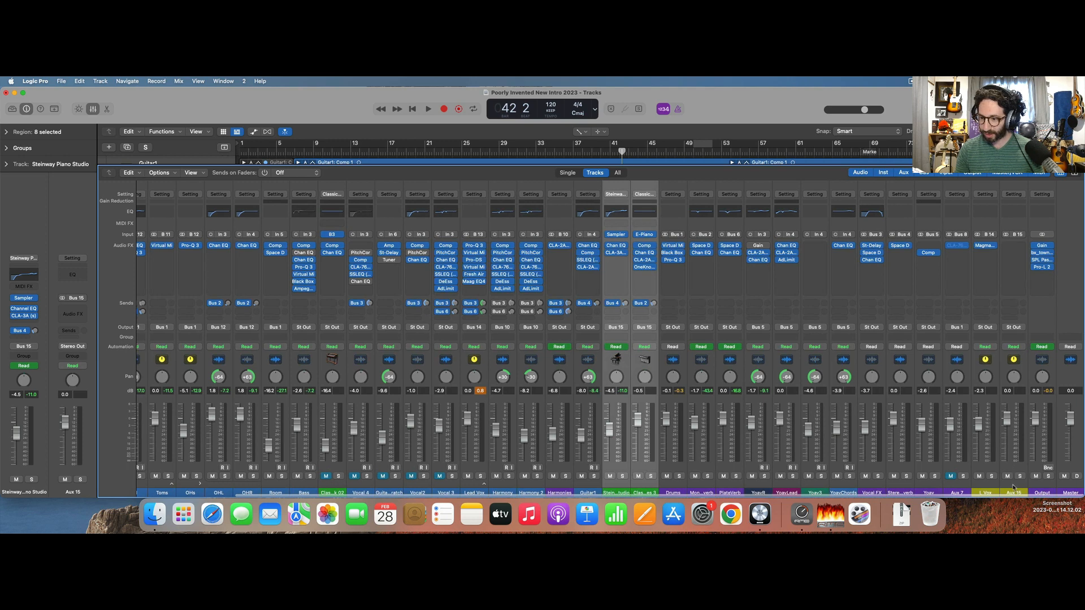
left_click(1013, 489)
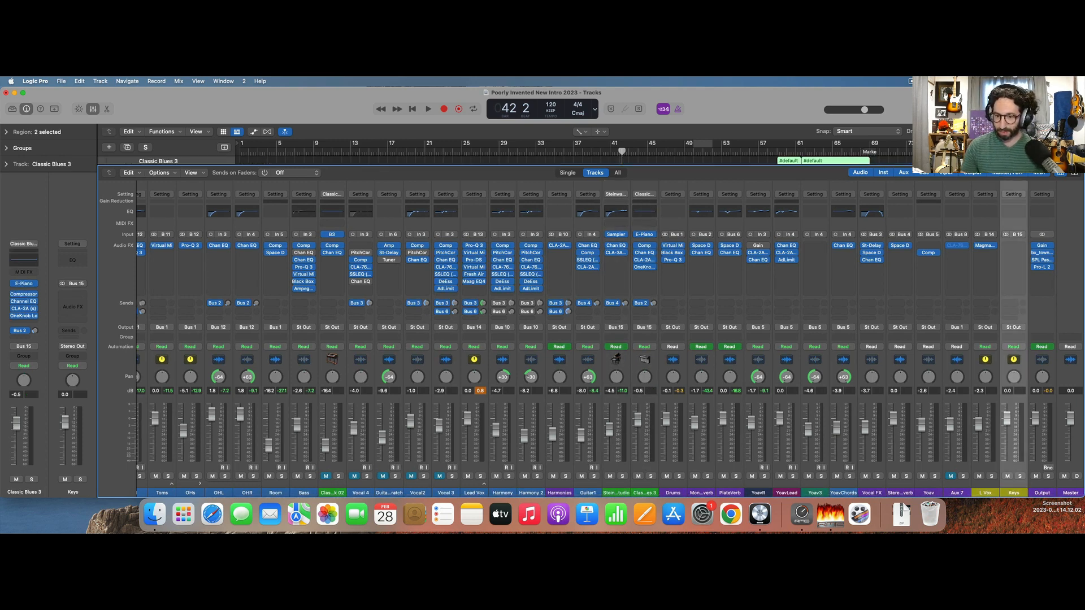
key("x")
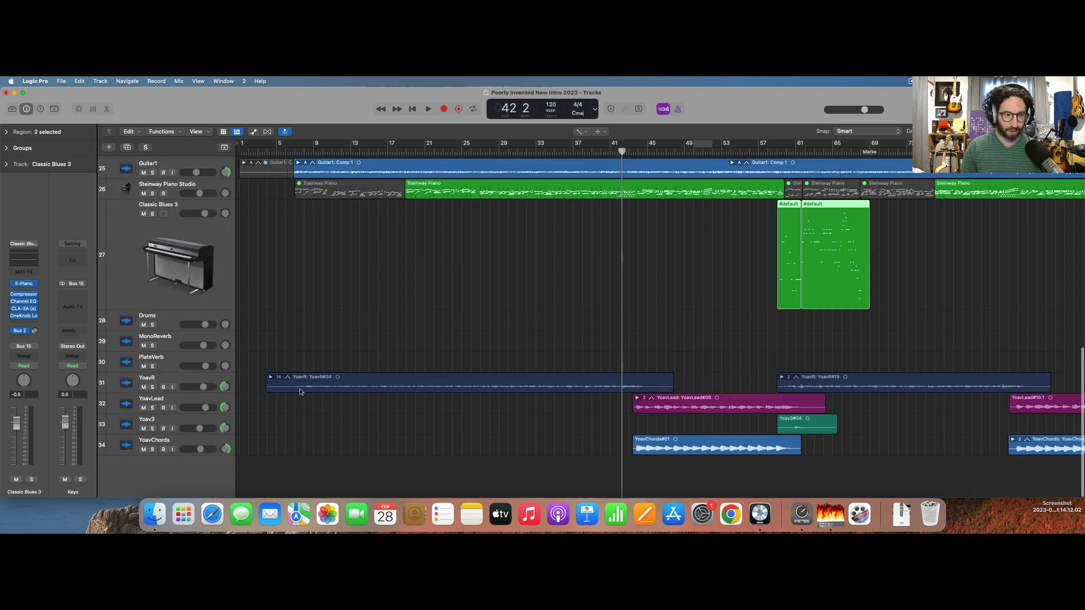
Move the Guitar1 track below PlateVerb so it sits directly above the other guitar tracks.
scroll(300, 391, "up", 3)
left_click(122, 241)
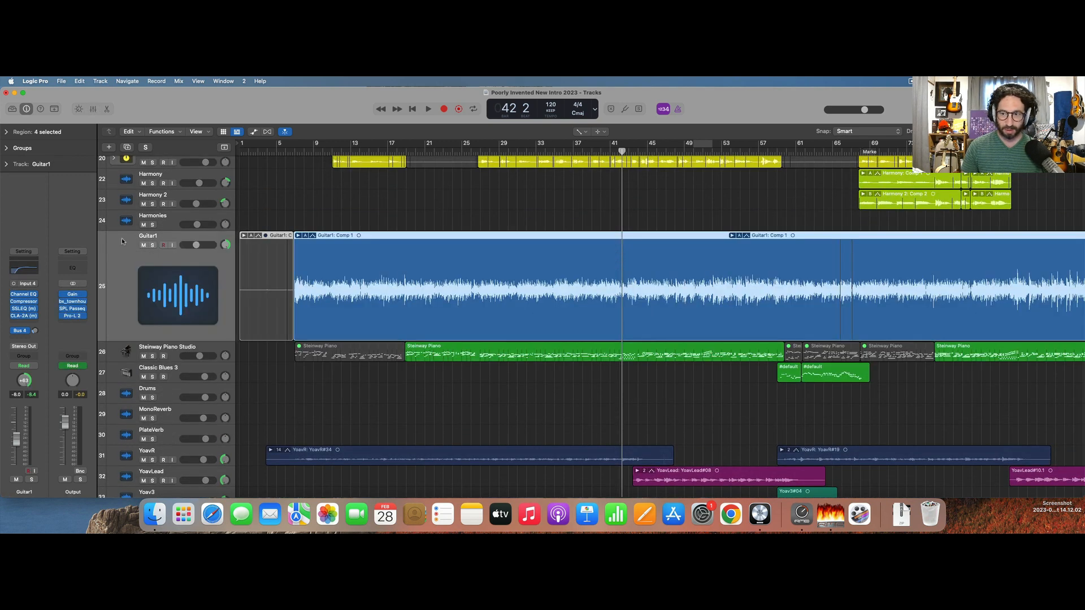
scroll(123, 242, "down", 3)
left_click_drag(137, 244, 139, 370)
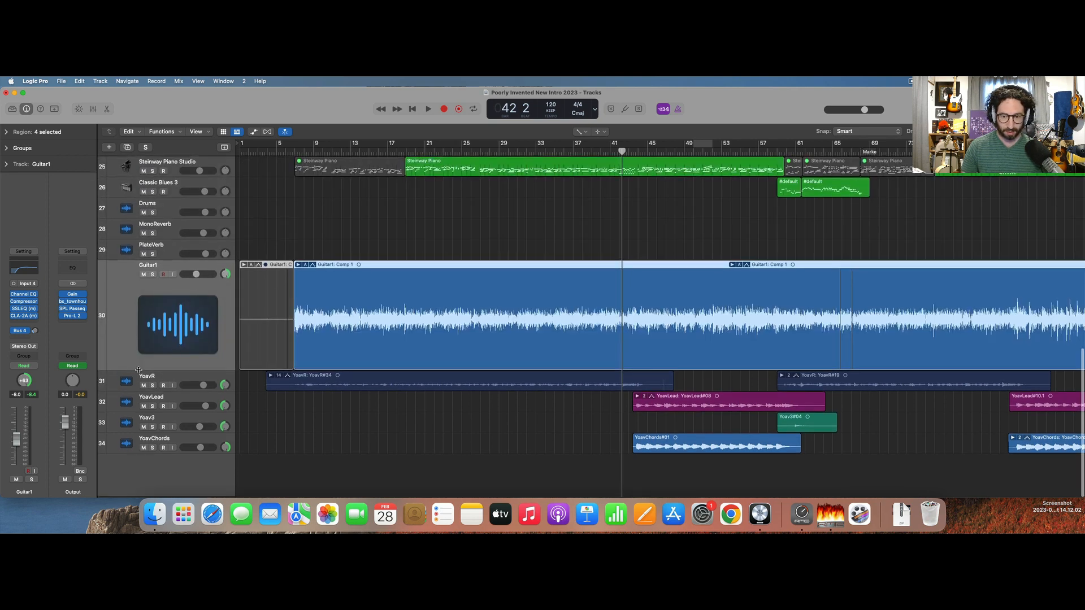
scroll(129, 419, "down", 3)
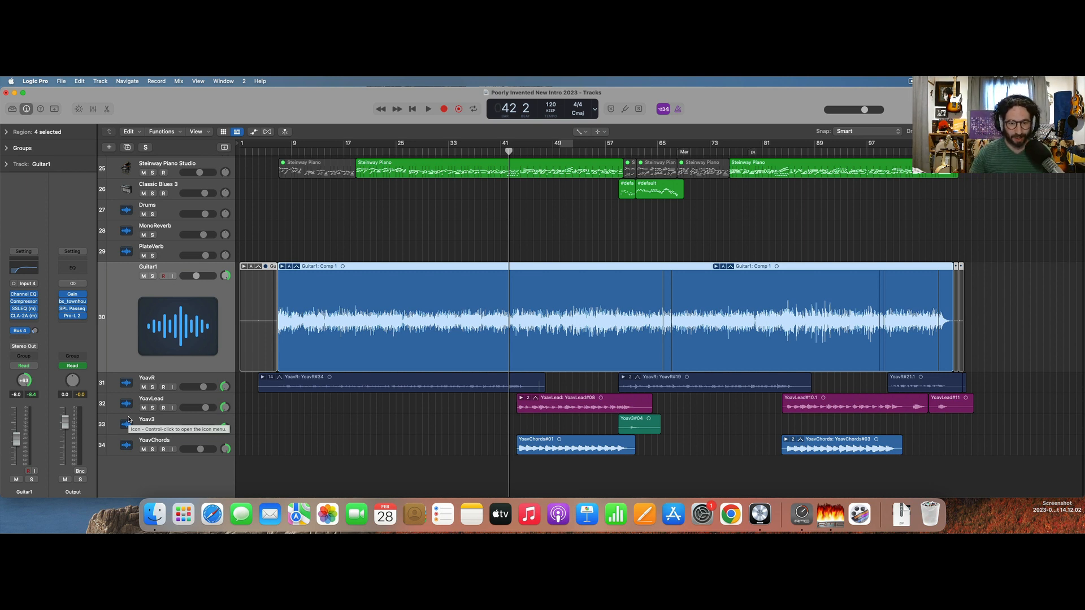
Audition Guitar1 soloed together with the track directly below it, and clear both solos.
left_click(152, 387)
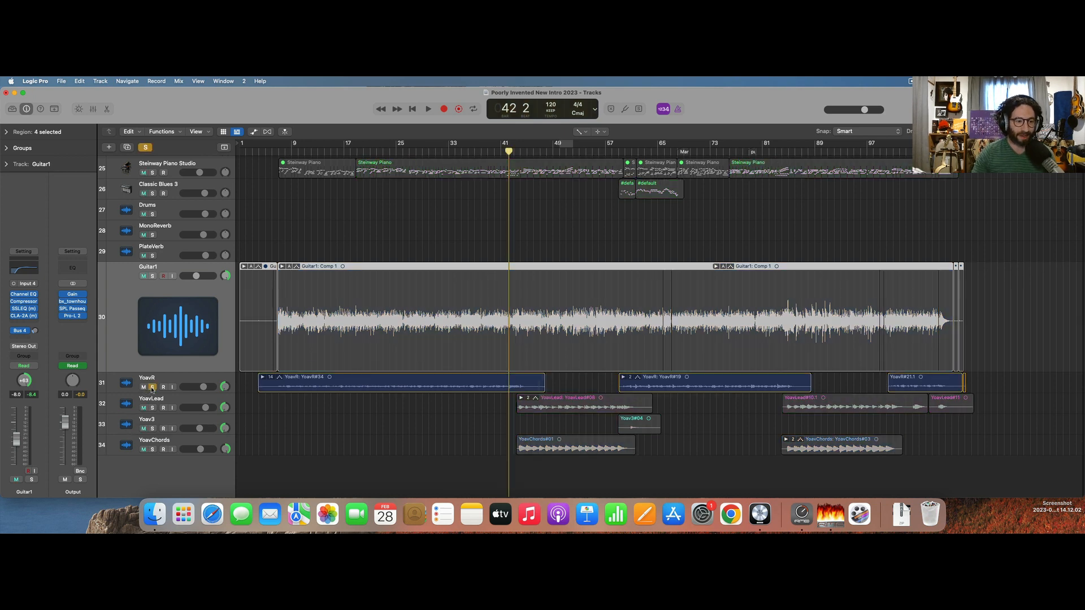
left_click(152, 277)
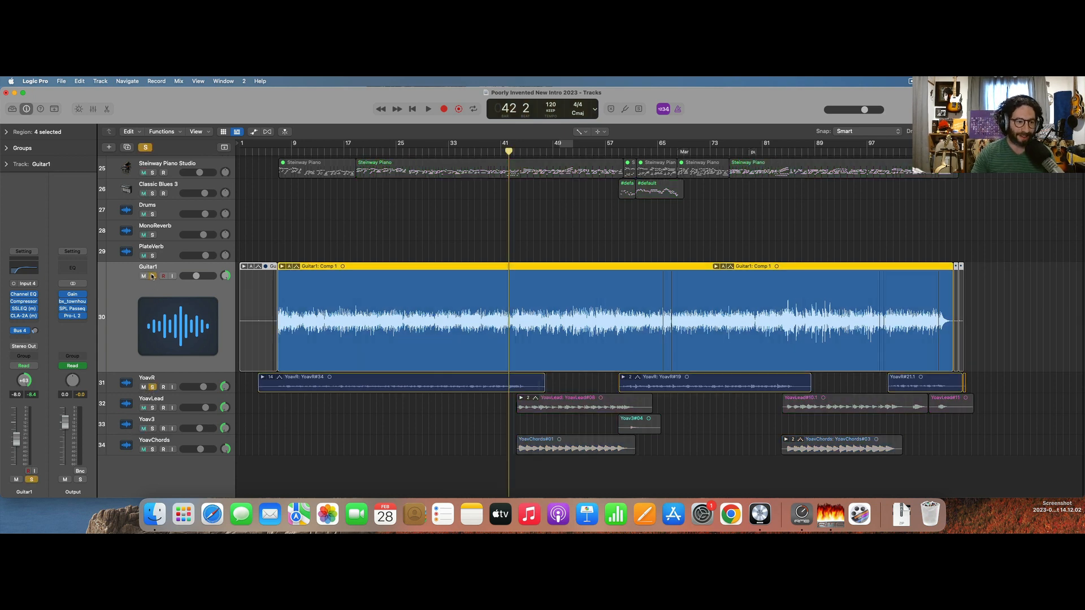
left_click(336, 243)
key("space")
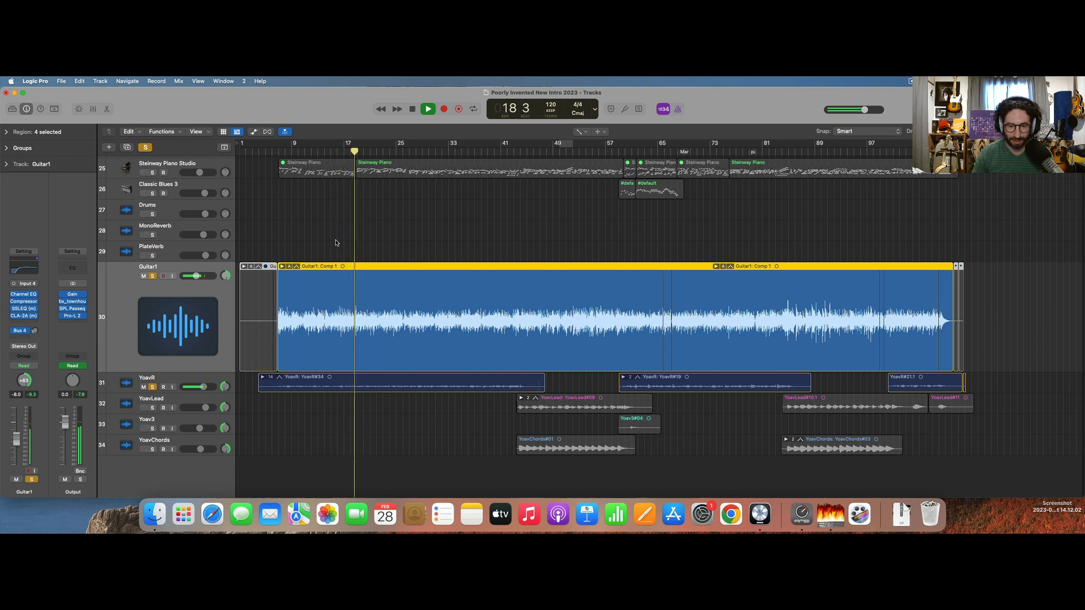
key("space")
left_click(145, 148)
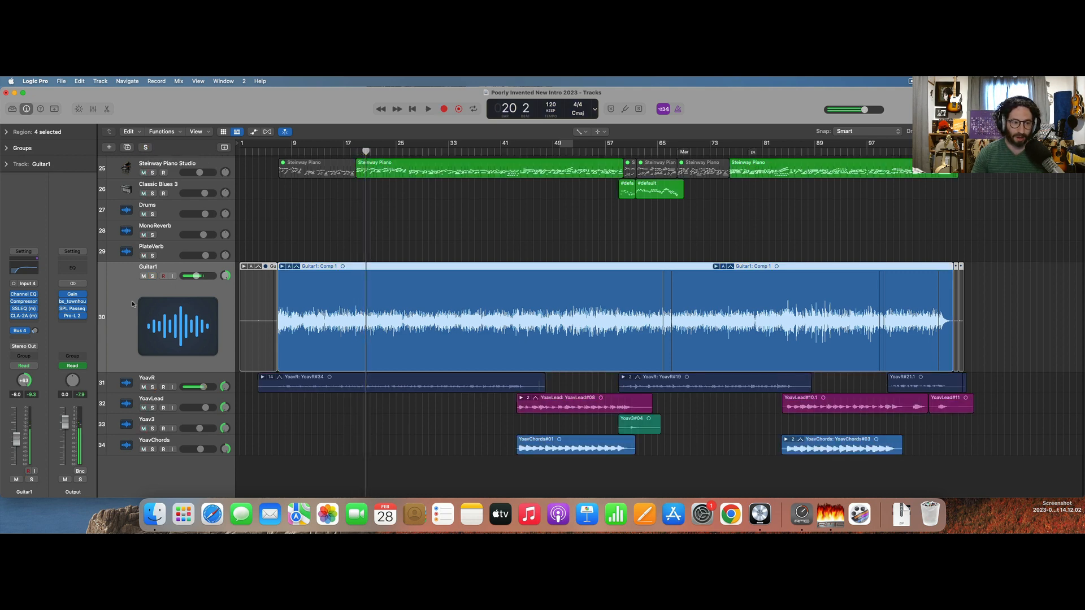
Collapse the enlarged Guitar1 track and show the mixer with Guitar1 and the four tracks below it selected.
key("ctrl+z")
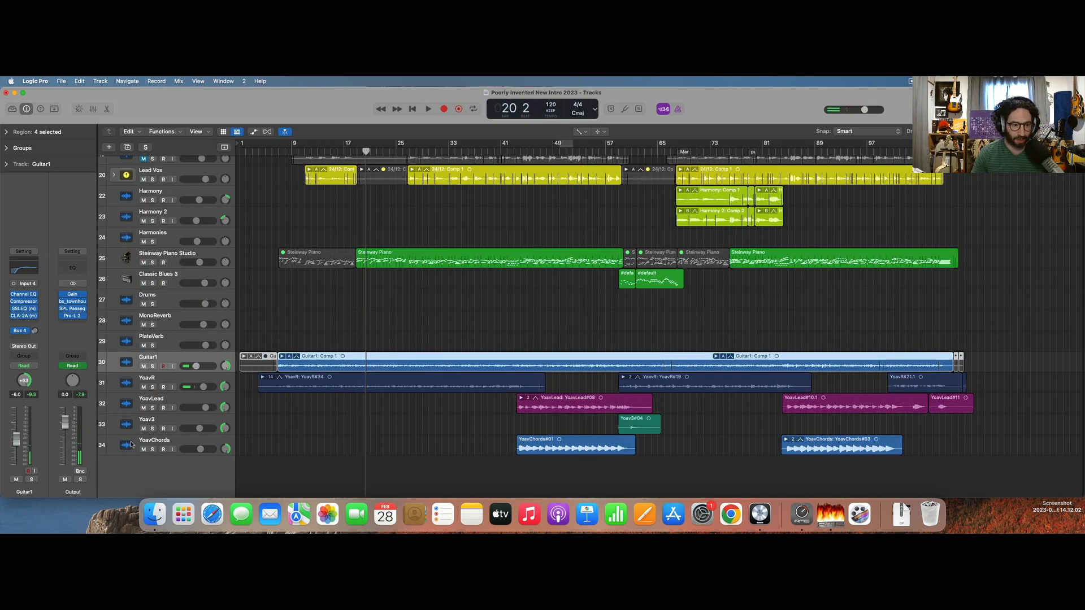
left_click(129, 449, "shift")
key("x")
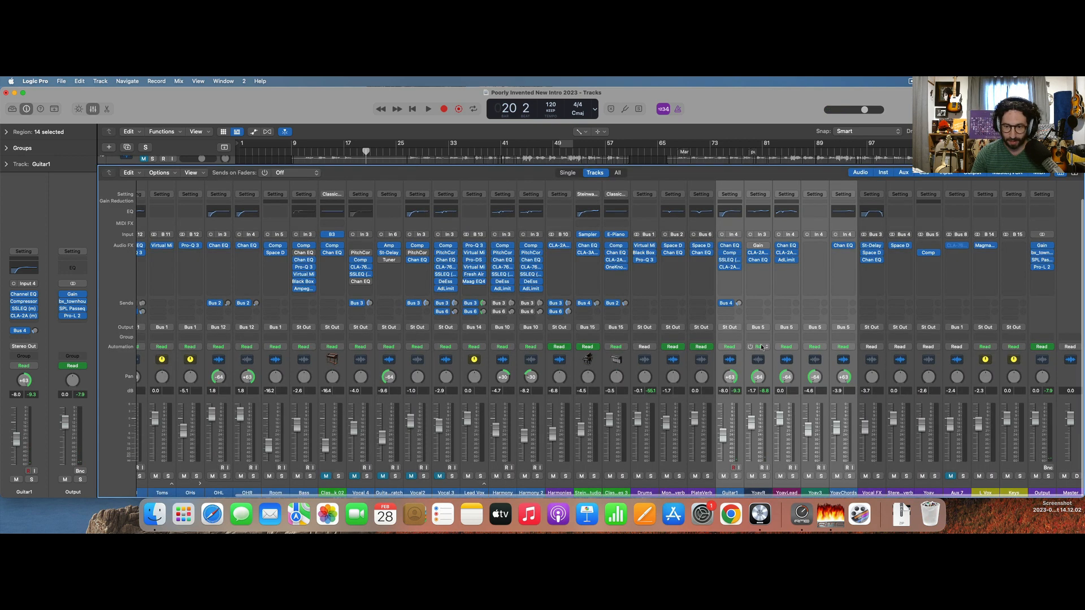
left_click(726, 327)
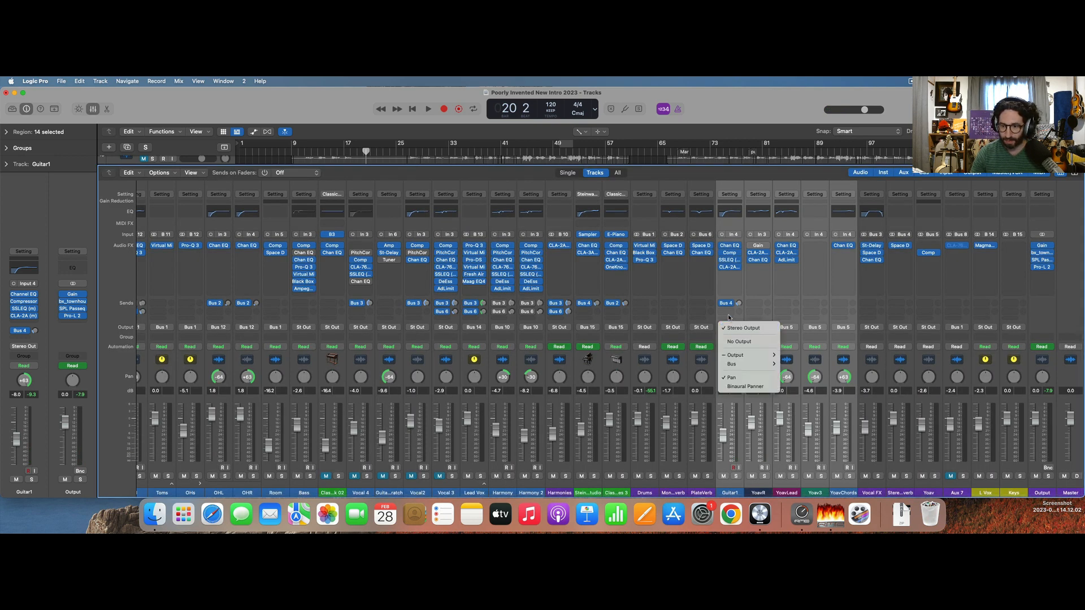
left_click(807, 314)
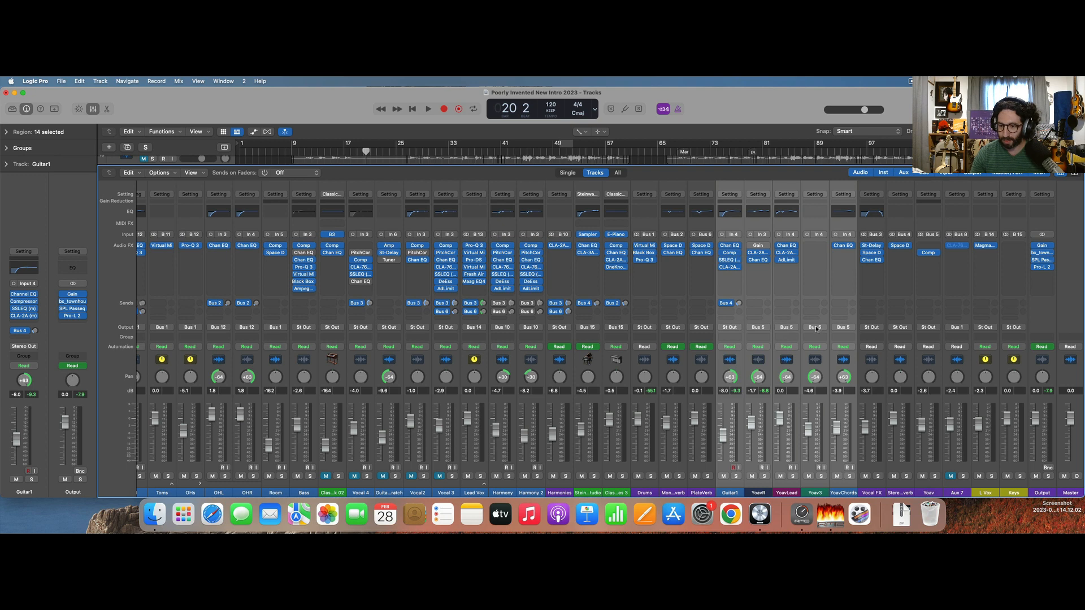
Audition the Bus 5 aux soloed and rename it as Electrics.
left_click(934, 476)
key("space")
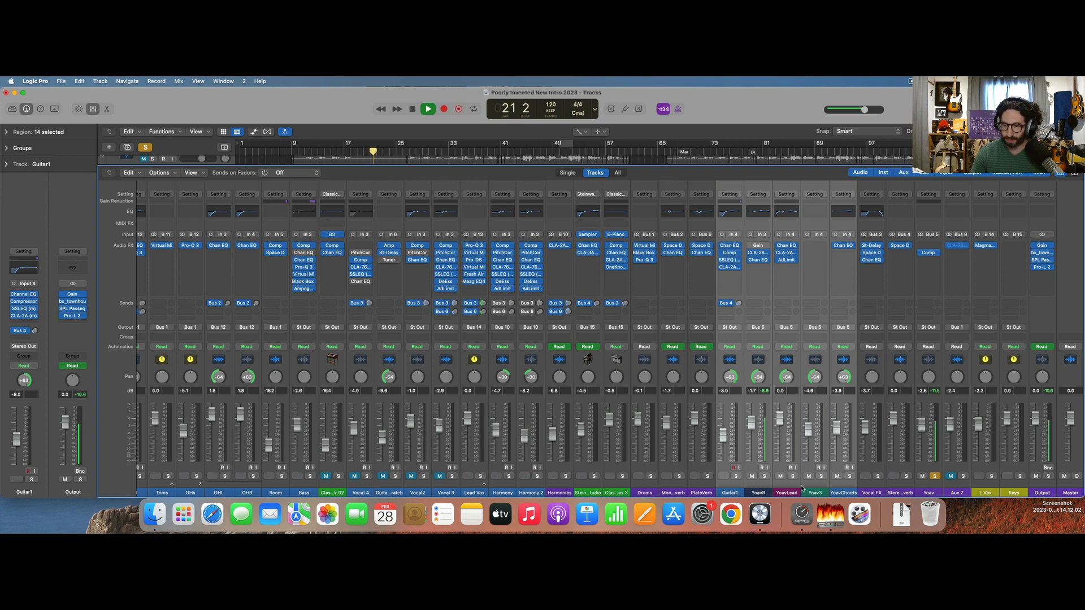
key("space")
left_click(930, 492)
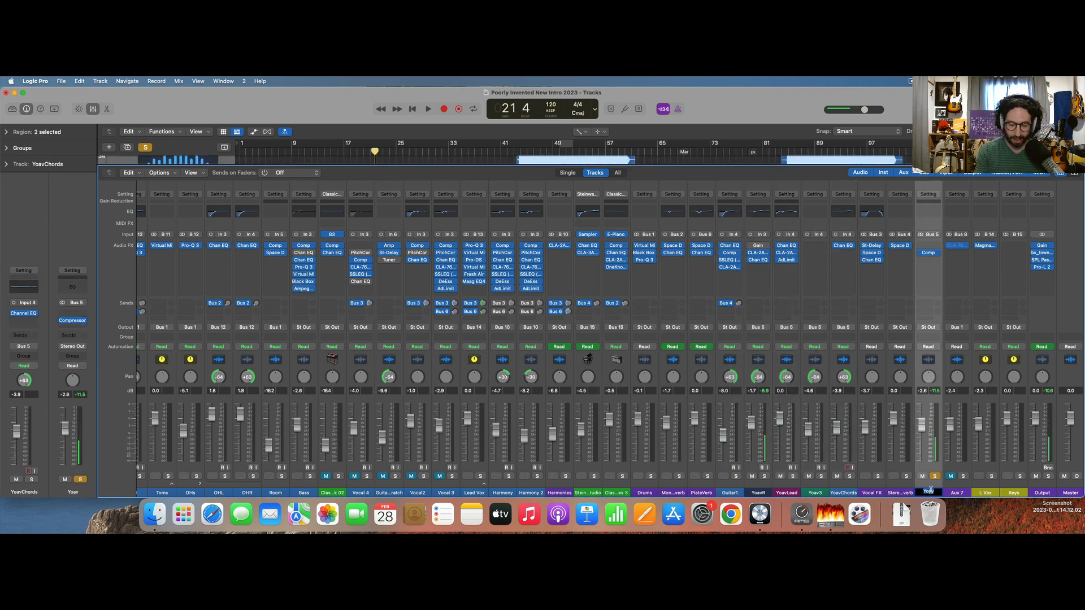
type("Electrics")
key("Return")
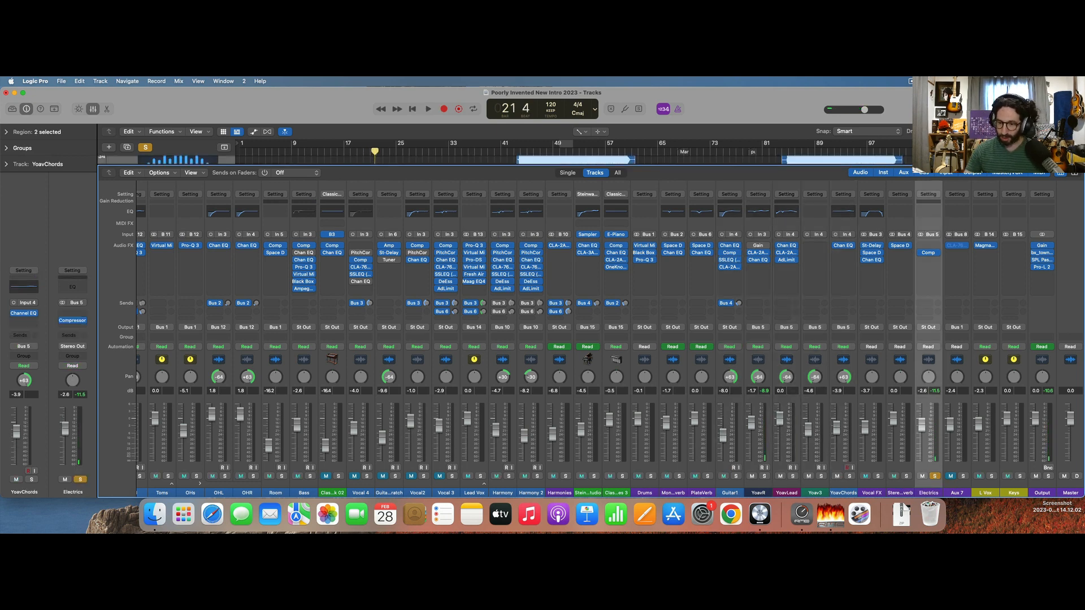
Route Guitar1's output to Bus 16 and rename the new aux as Acc.
left_click(735, 491)
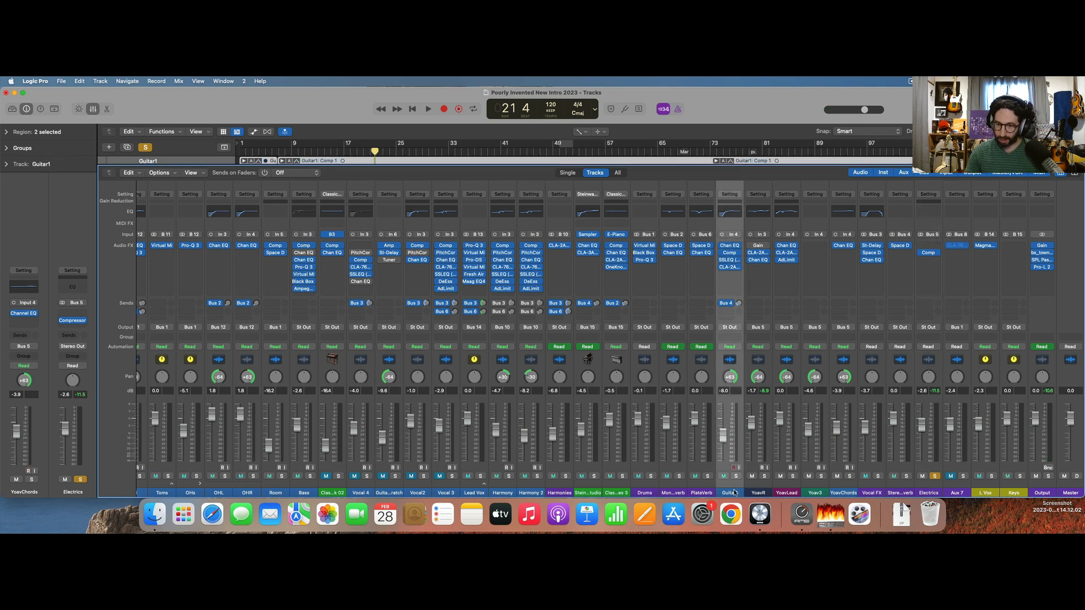
left_click(731, 327)
mouse_move(751, 363)
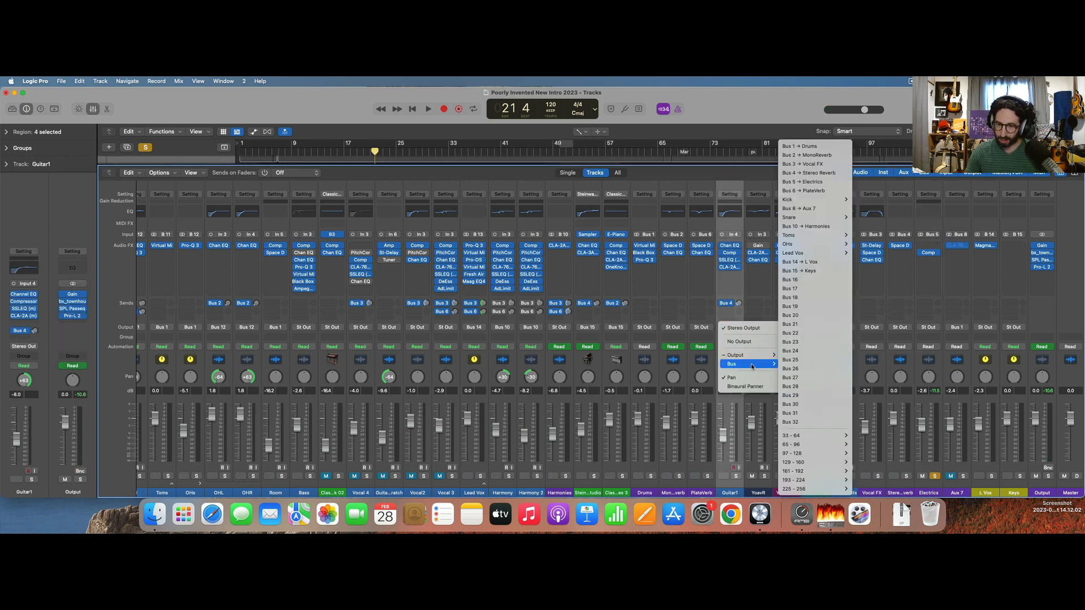
left_click(817, 279)
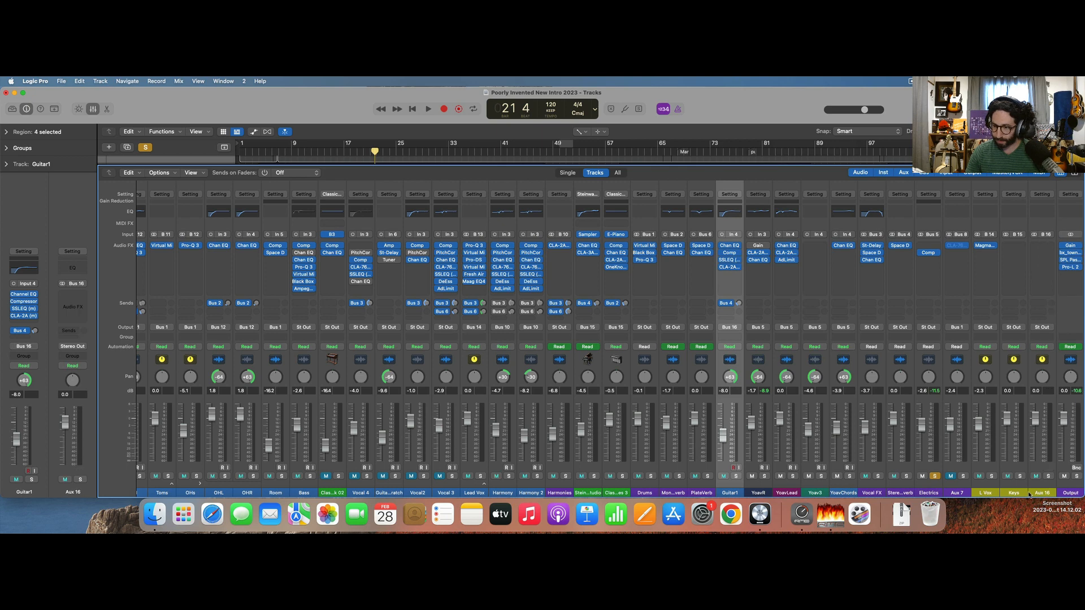
double_click(1042, 492)
type("Acc")
key("Return")
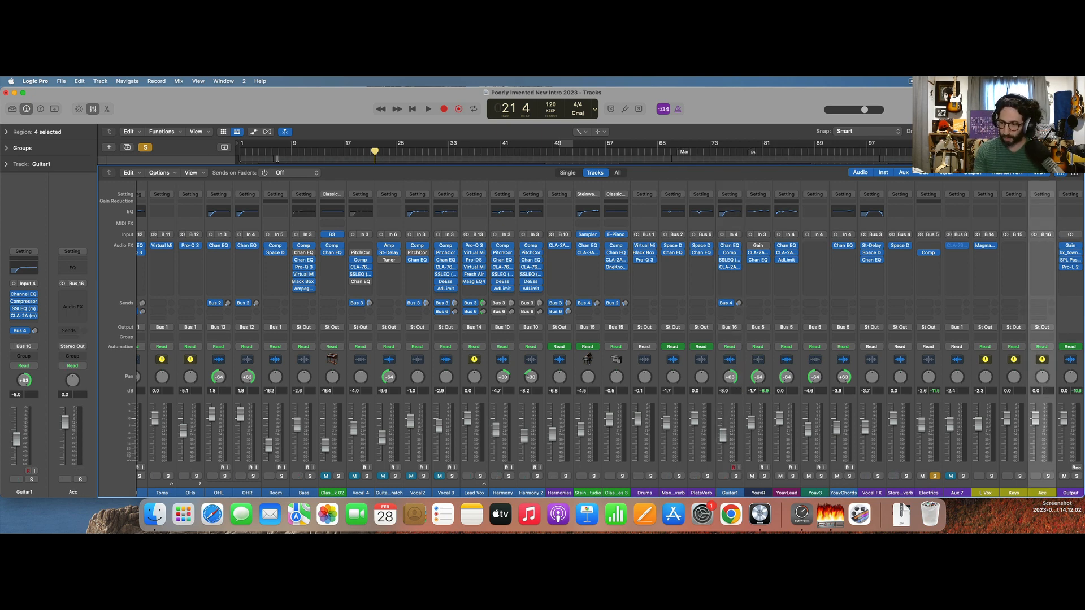
Play Acc, Keys and L Vox soloed alongside Electrics, and lower the L Vox fader to -3.1.
left_click(1048, 477)
key("space")
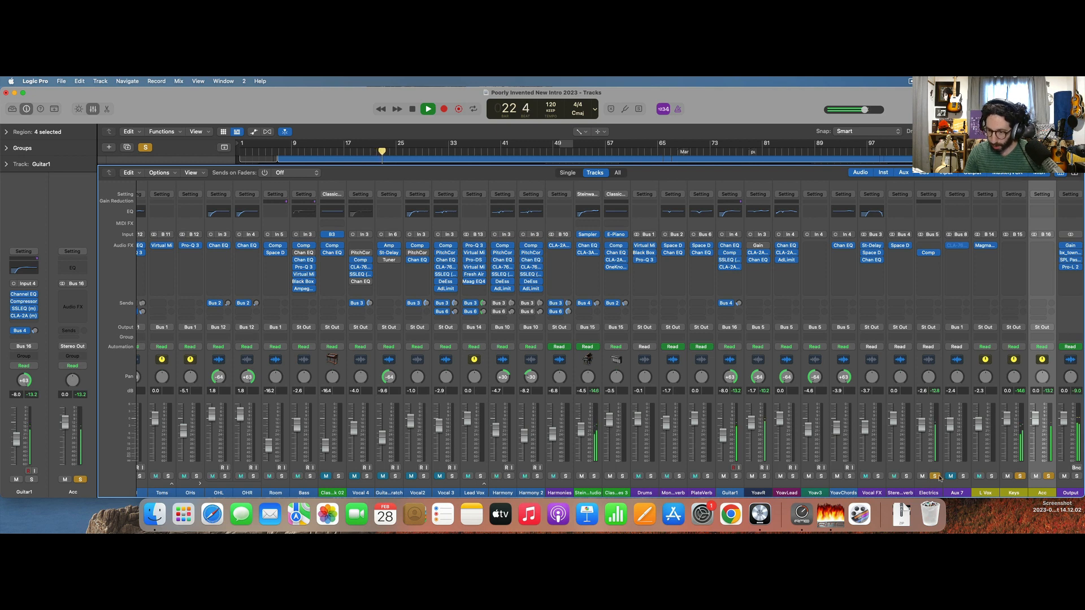
left_click(991, 476)
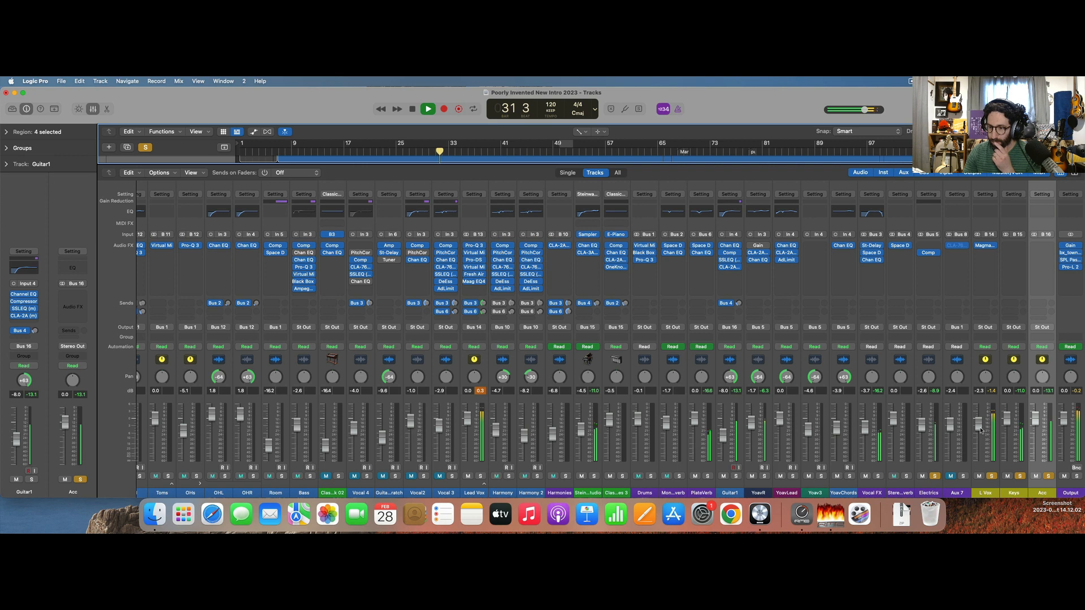
left_click_drag(981, 430, 981, 433)
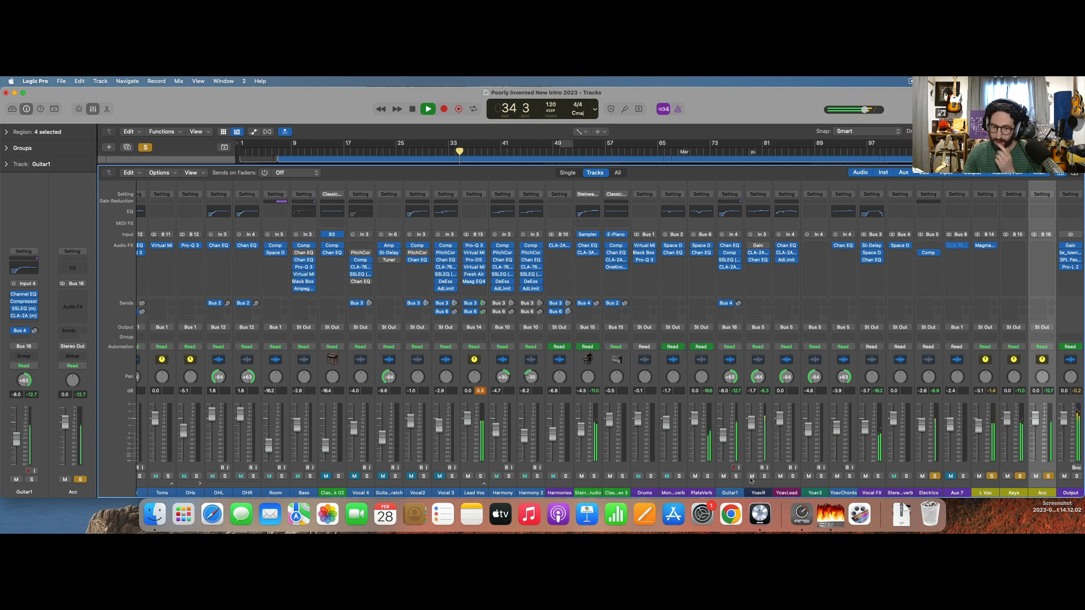
Add Drums and Bass to the soloed playback, setting the Drums fader to -1.5 and the Bass fader to -4.7.
left_click(651, 477)
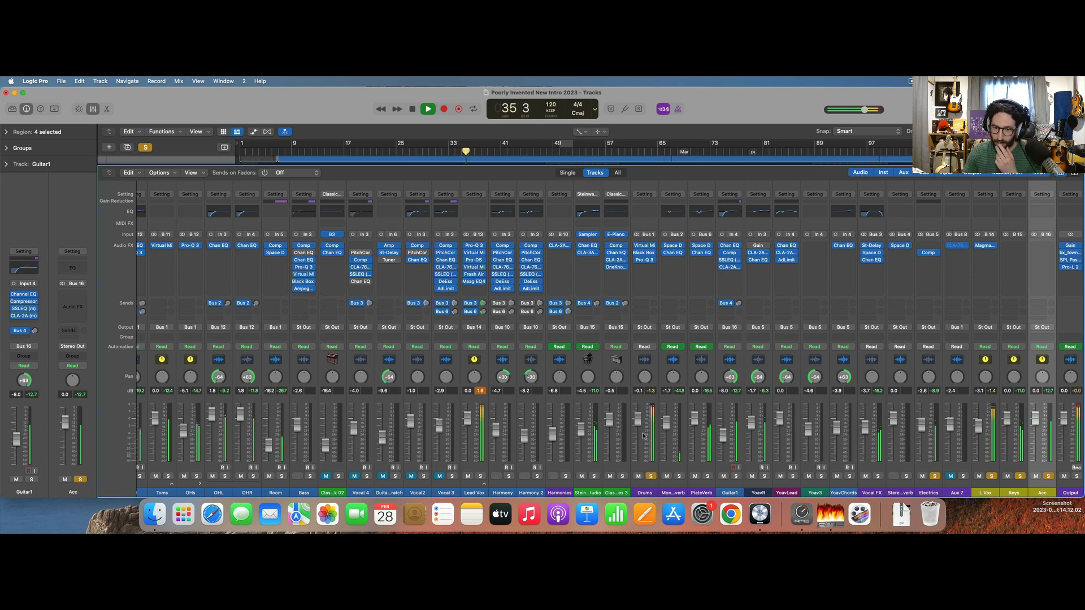
left_click_drag(638, 418, 638, 422)
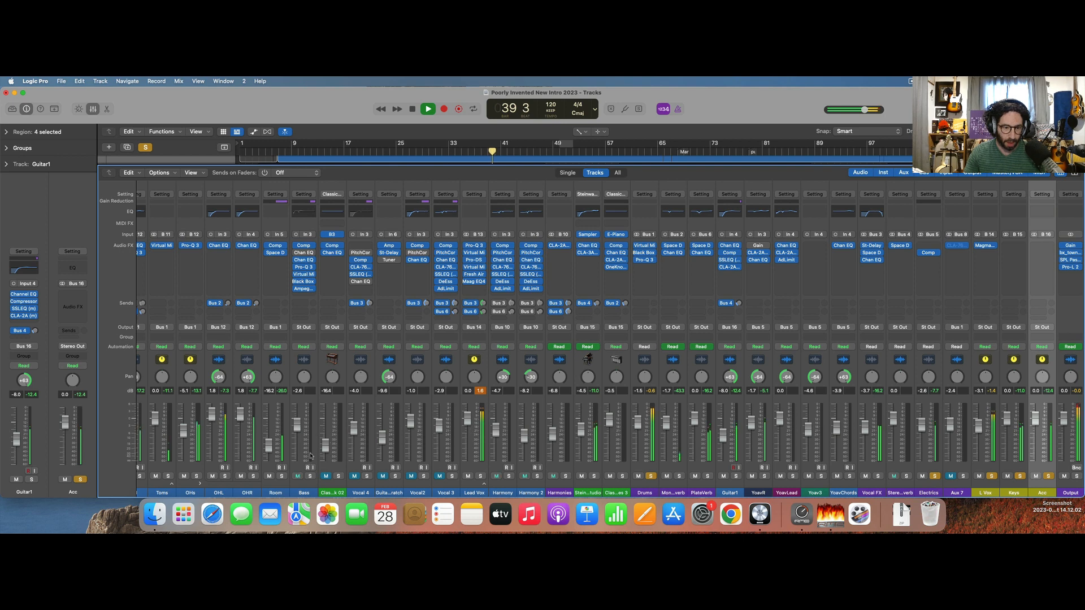
left_click(310, 476)
left_click_drag(297, 420, 297, 431)
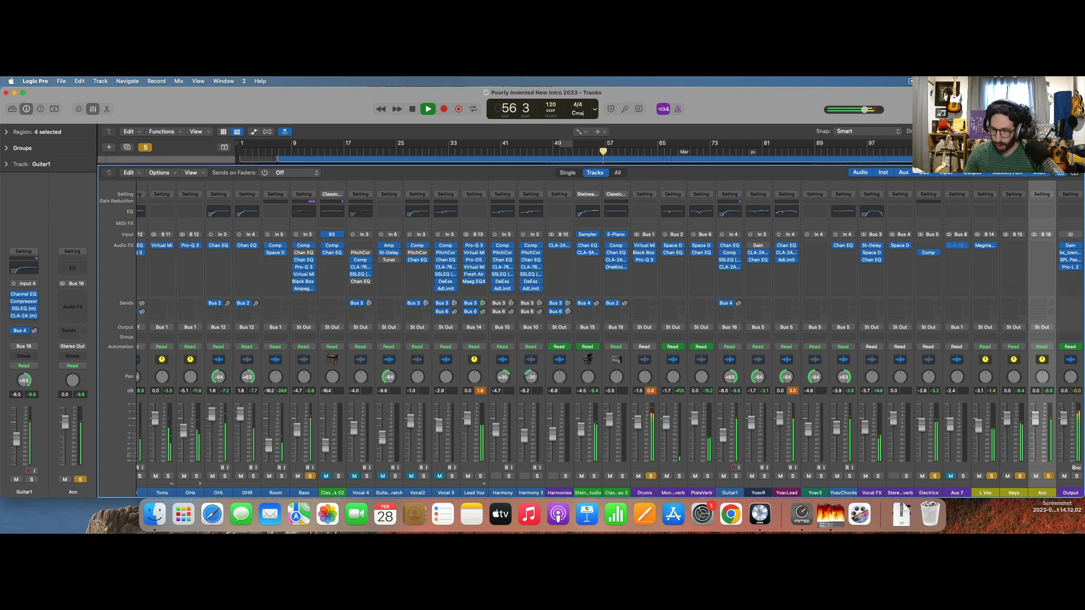
Unsolo Acc, stop playback, clear the remaining solos and solo only the Electrics aux.
left_click(1049, 476)
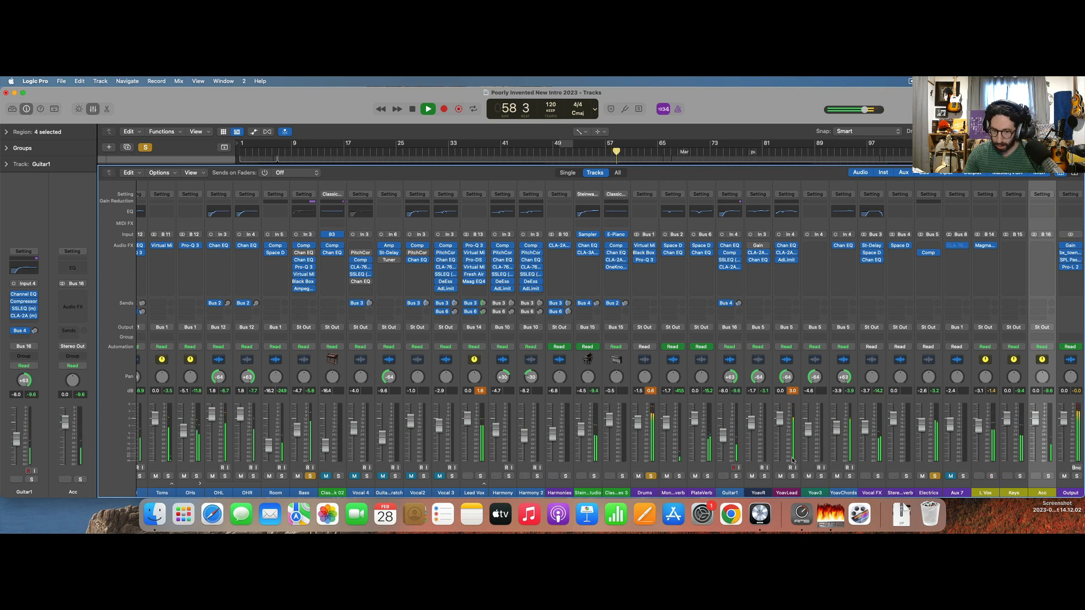
key("space")
left_click(147, 147)
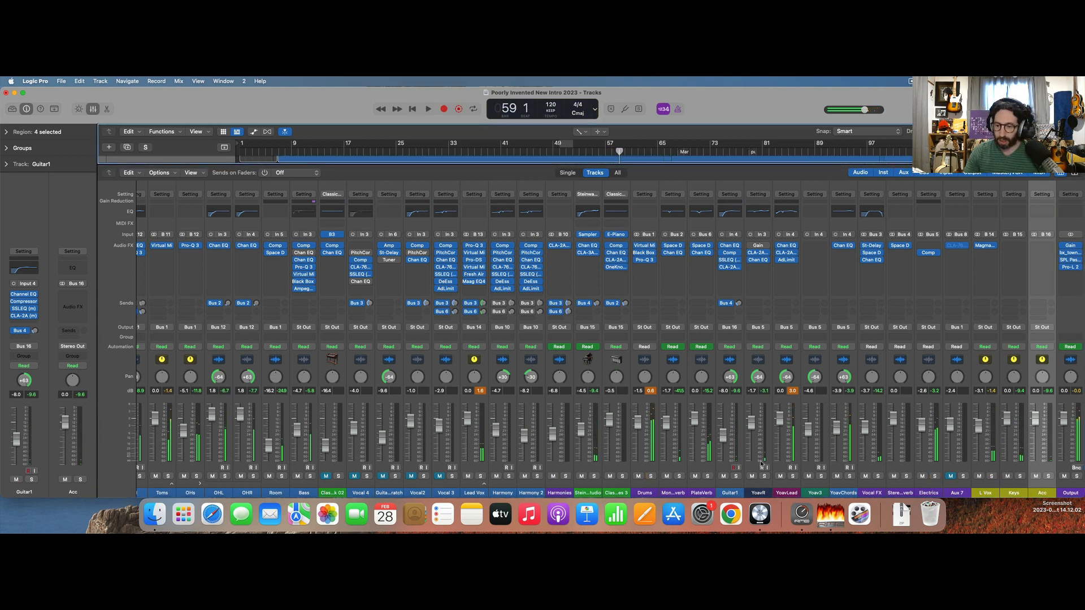
left_click(935, 477)
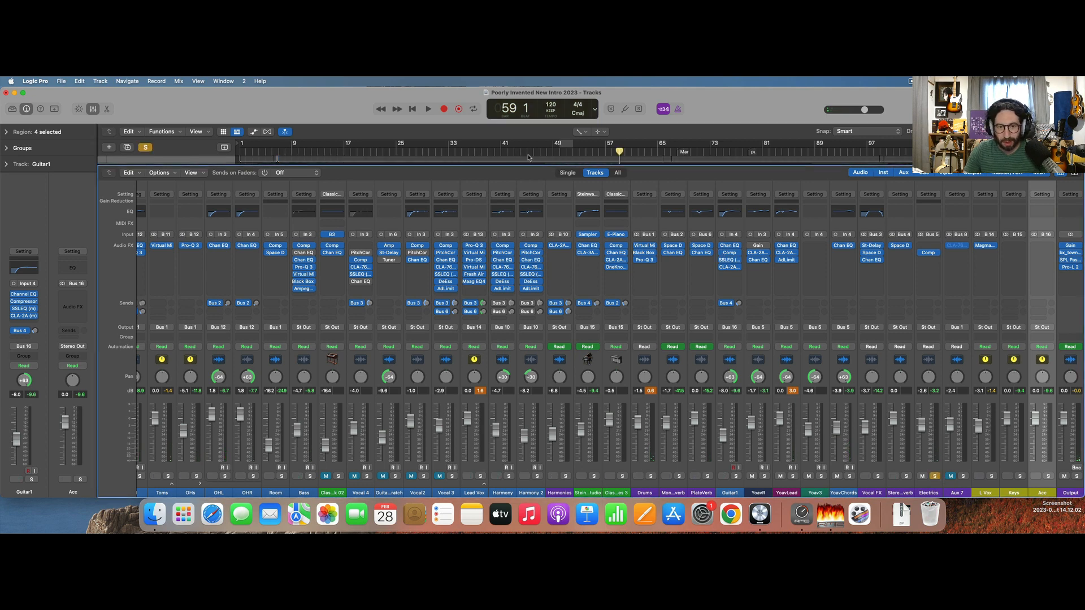
During playback, insert Black Box Analog Design HG-2 on the Electrics aux, raise its saturation, and close it.
key("space")
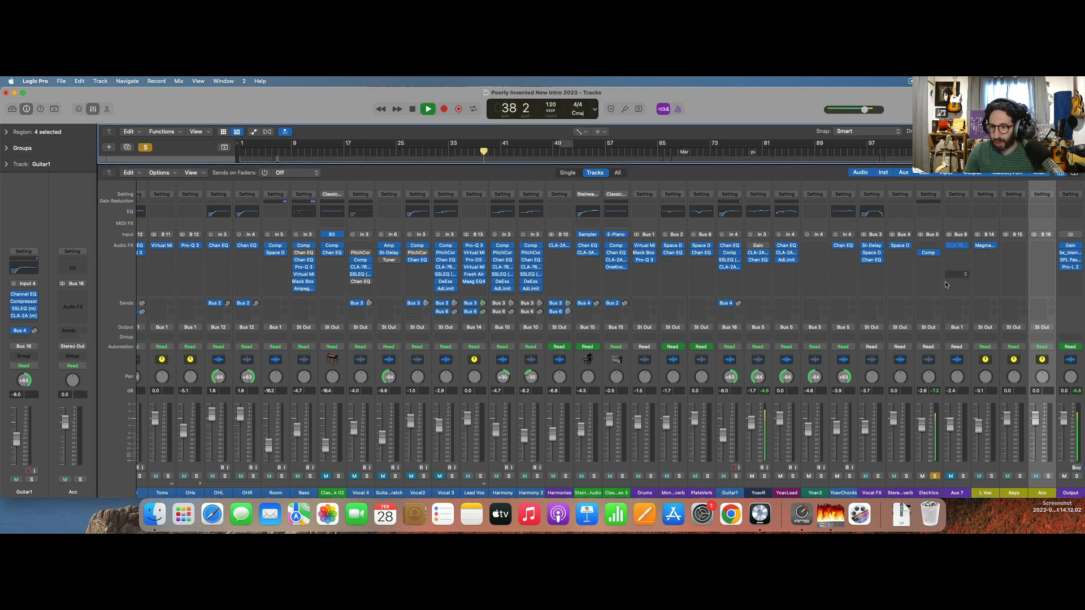
left_click(927, 259)
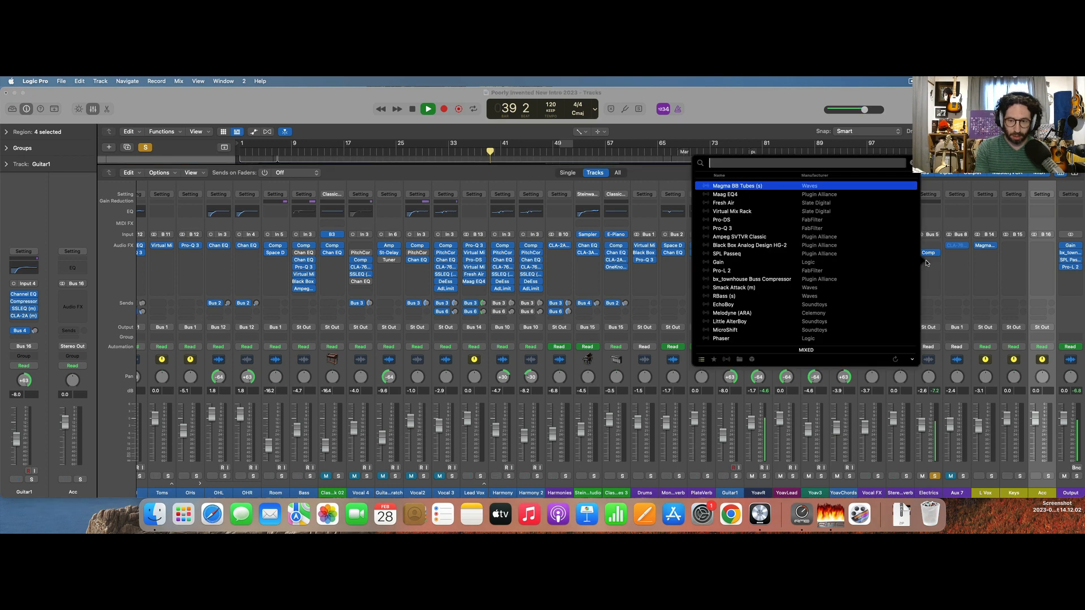
type("bla")
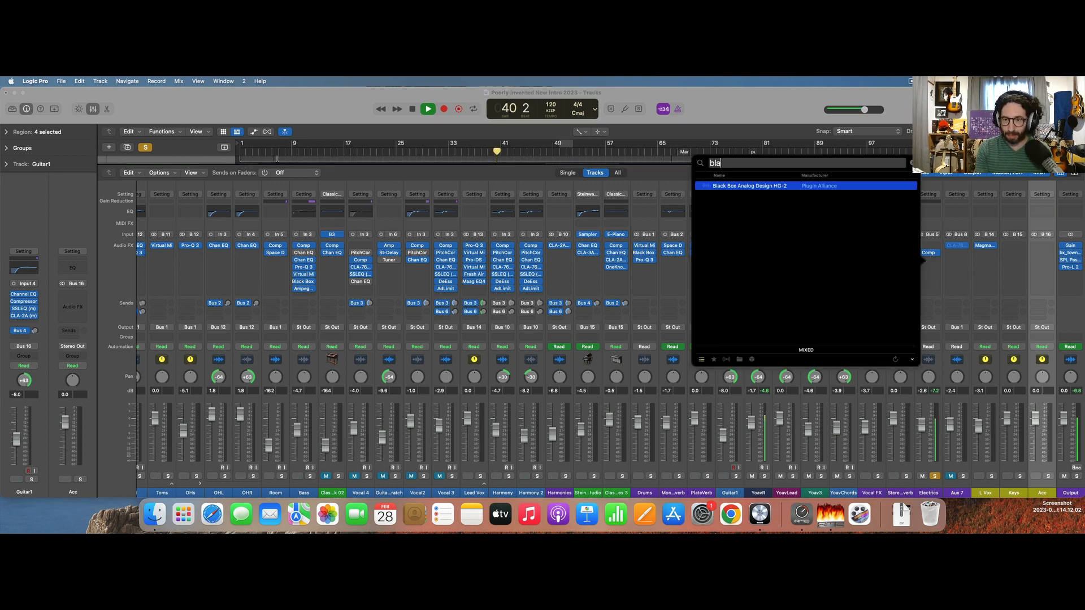
key("Return")
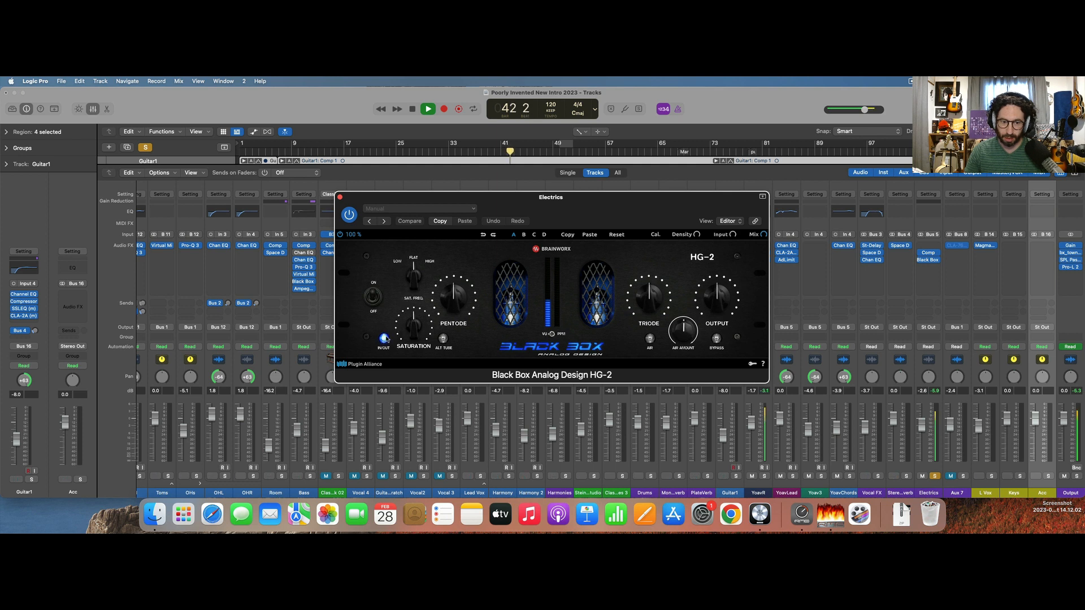
left_click_drag(414, 332, 415, 320)
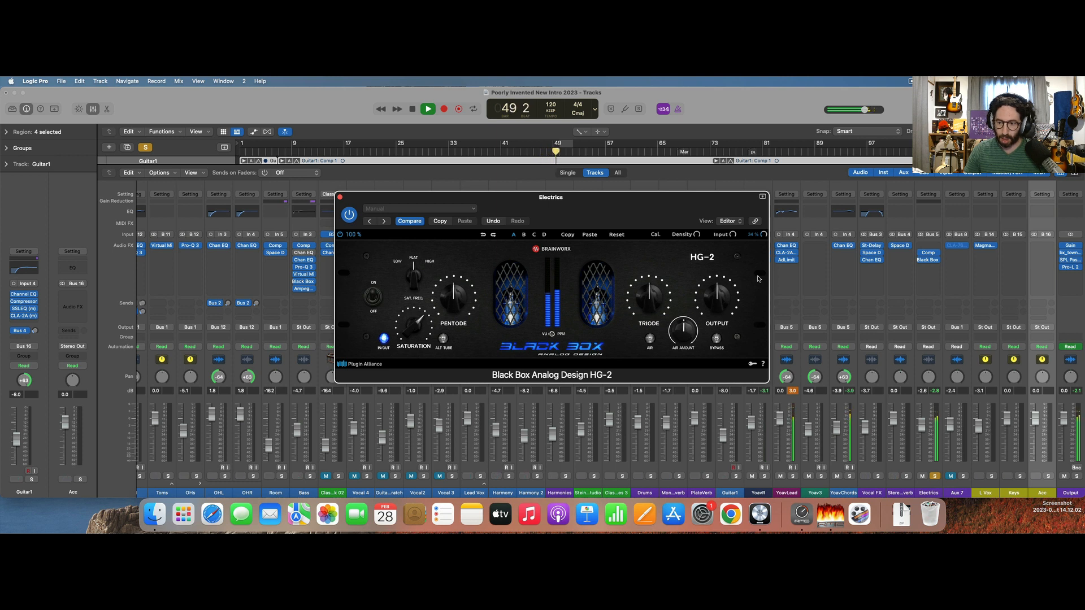
key("space")
left_click(340, 197)
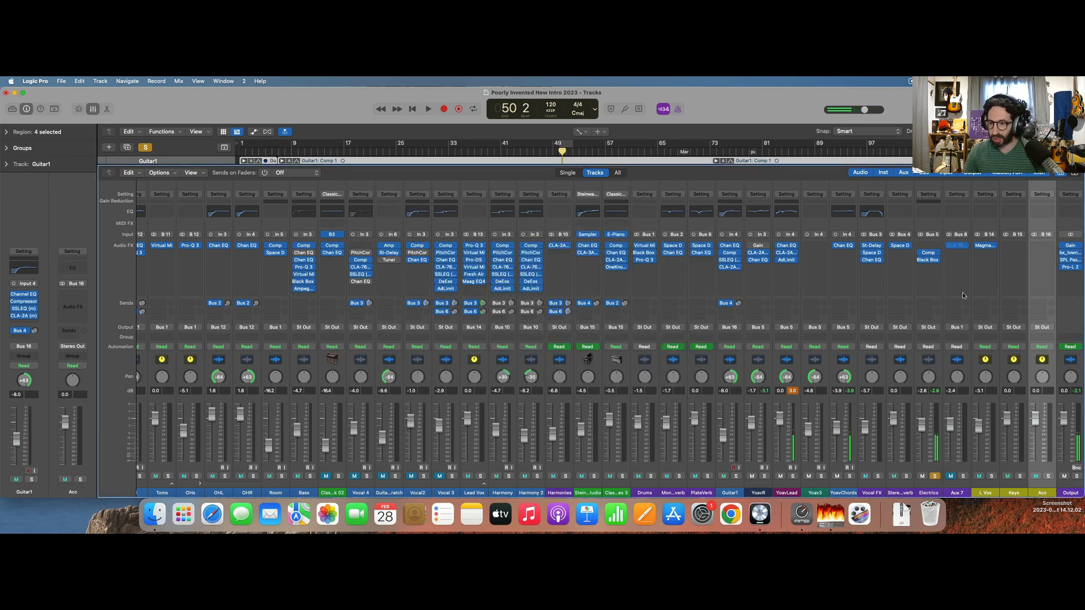
Insert the Slate Digital Virtual Tape Machines plug-in after the Black Box on the Electrics aux.
left_click(928, 270)
type("tape")
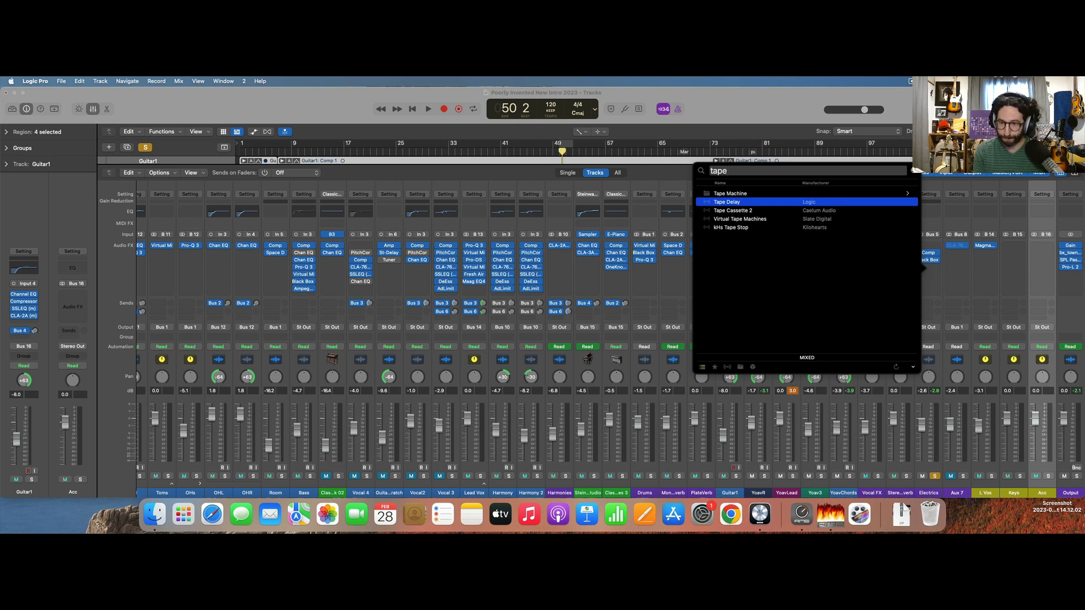
key("Down")
key("Down")
key("Return")
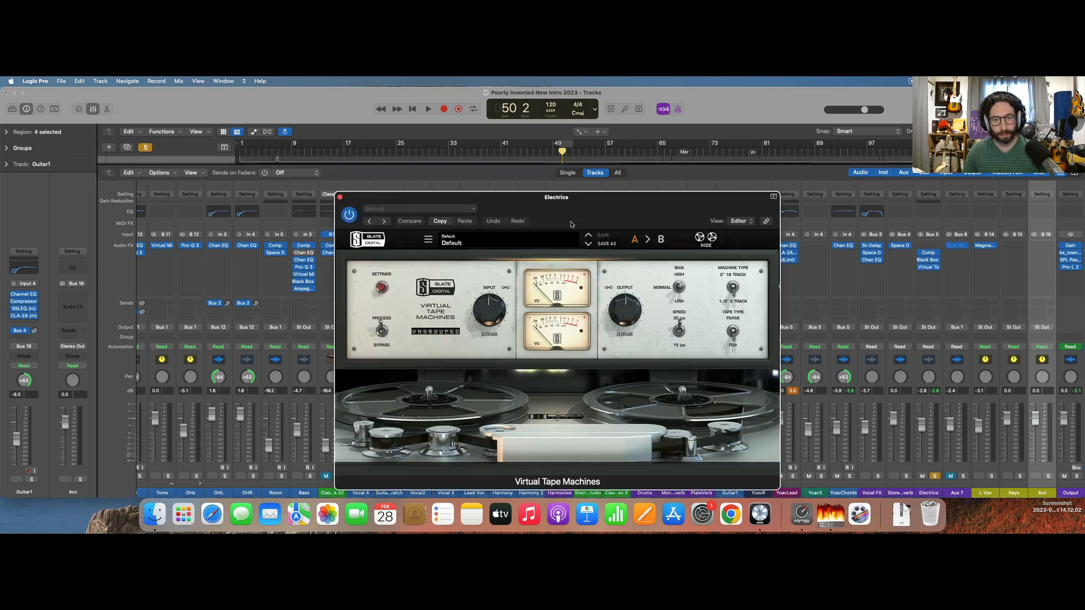
Lower the tape plug-in's input on Electrics during playback, compare it with bypass, leave it active and close it.
key("space")
left_click_drag(495, 321, 495, 336)
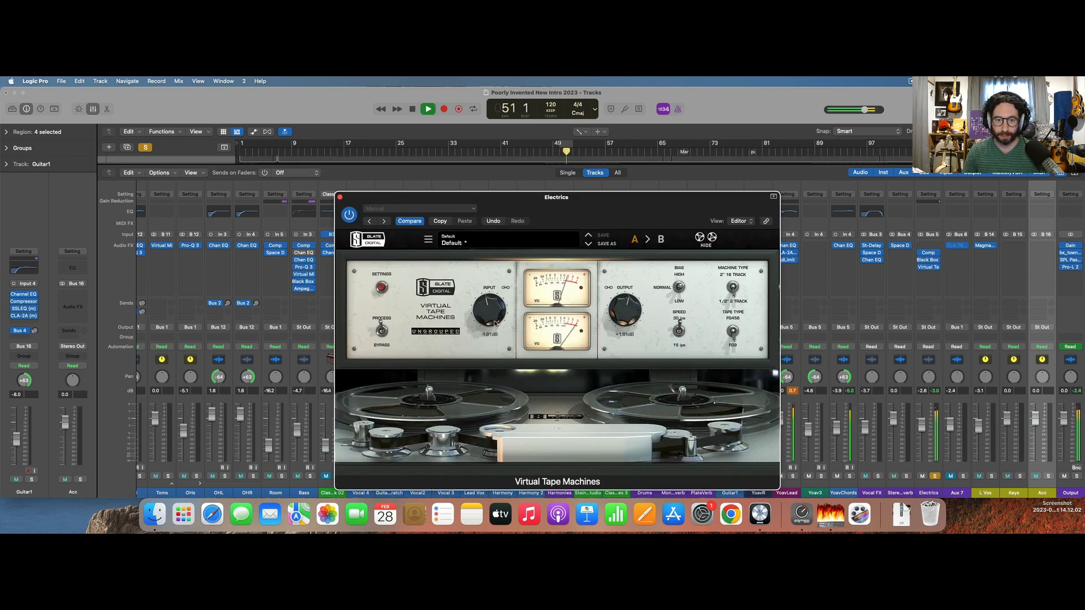
key("space")
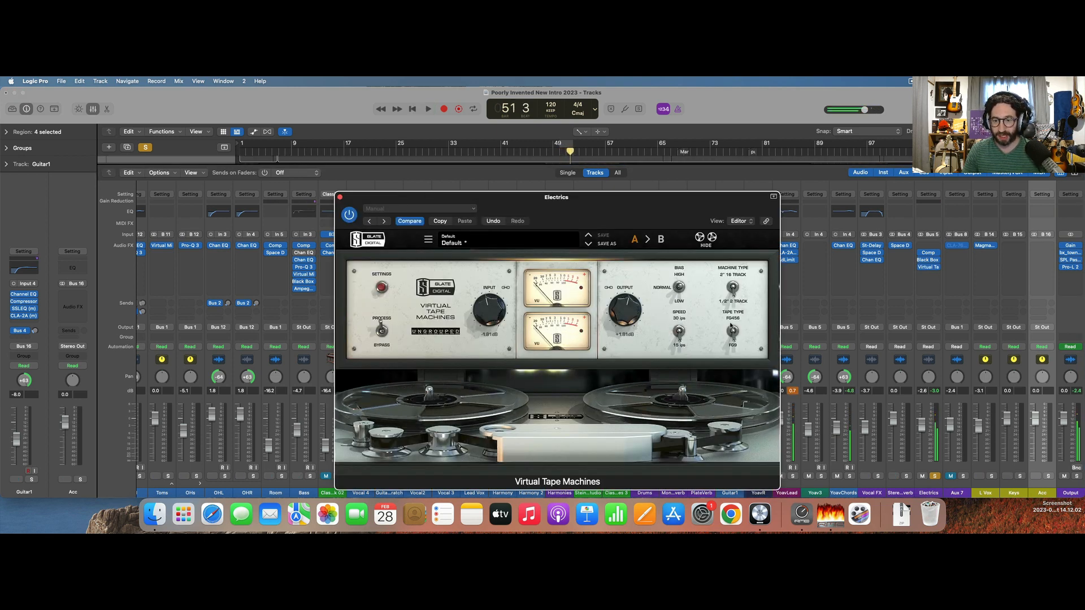
key("space")
left_click_drag(505, 309, 491, 320)
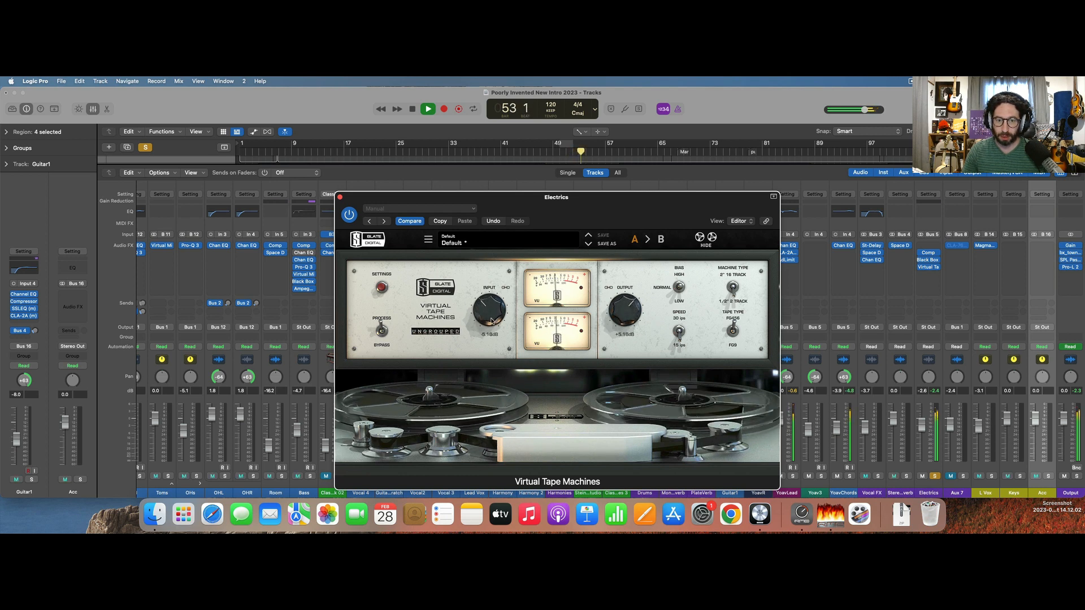
left_click(349, 215)
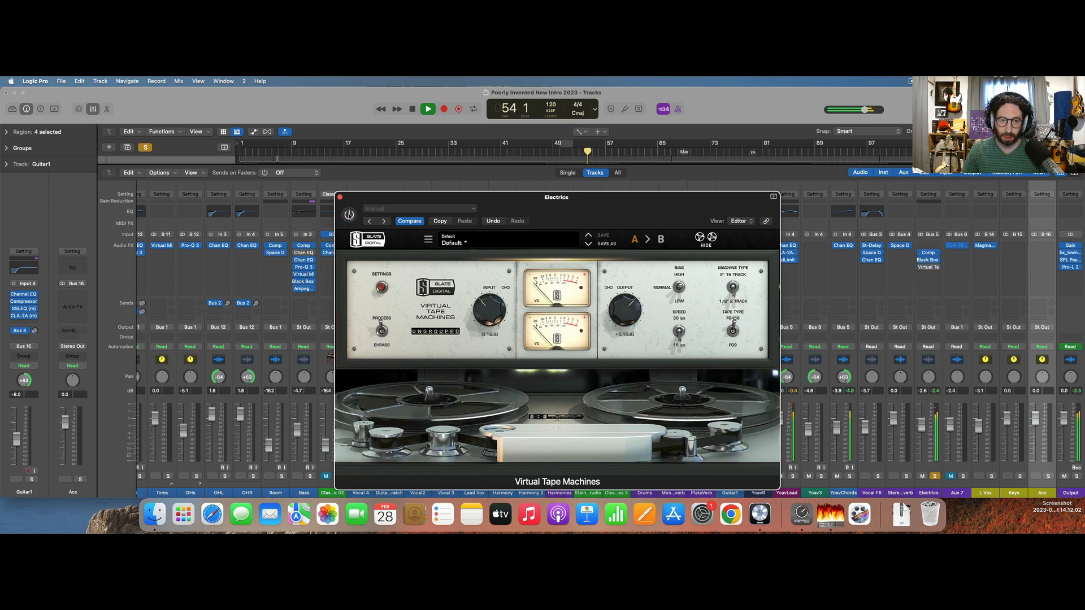
left_click(349, 215)
left_click(340, 196)
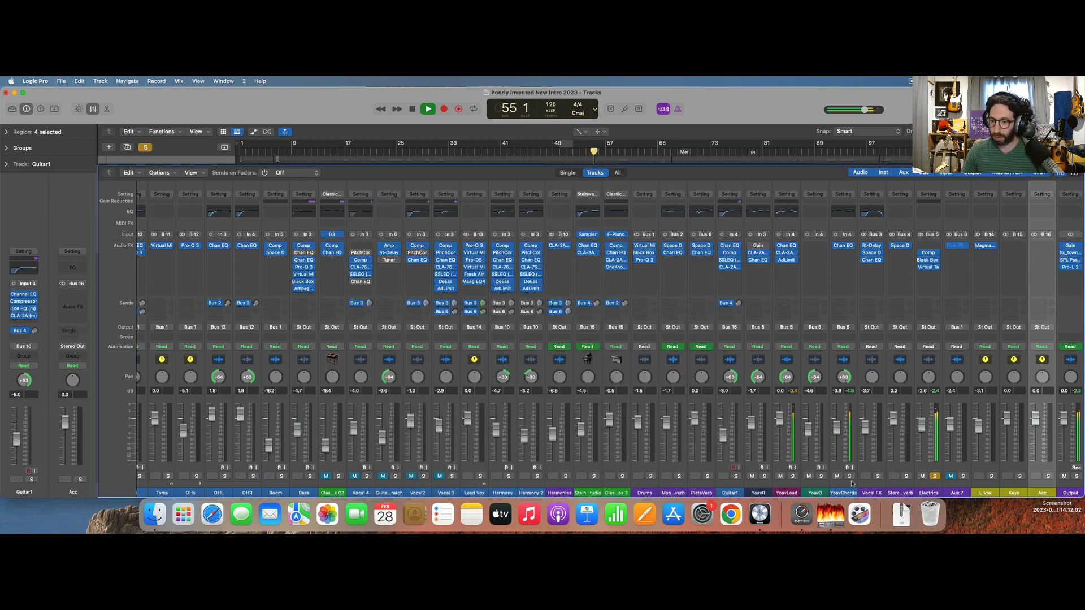
Solo Drums with Electrics during playback and insert Virtual Tape Machines in the next free slot of Drums.
key("space")
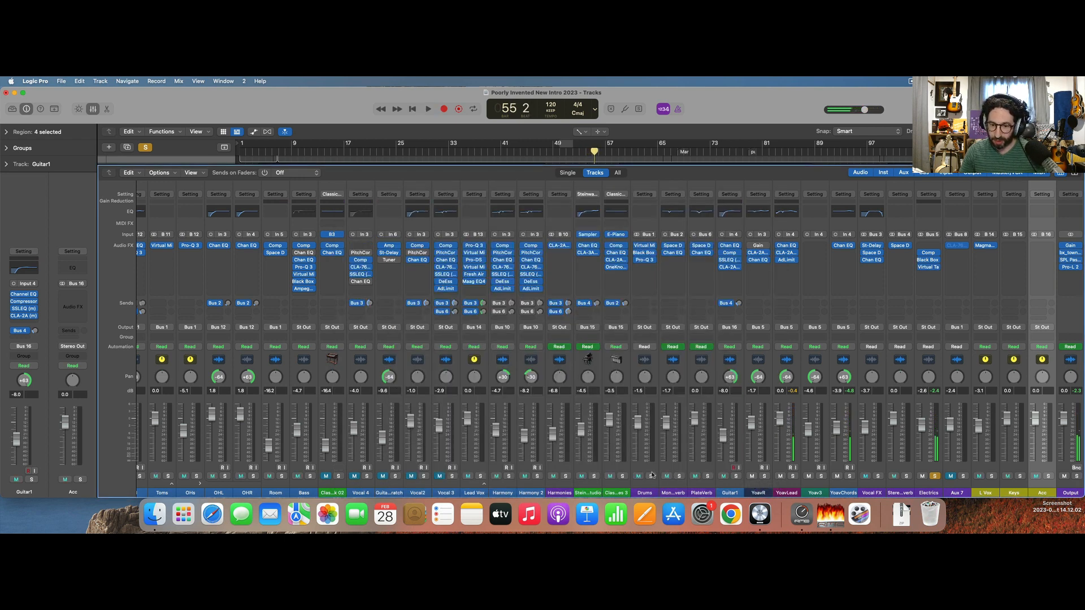
key("space")
left_click(645, 267)
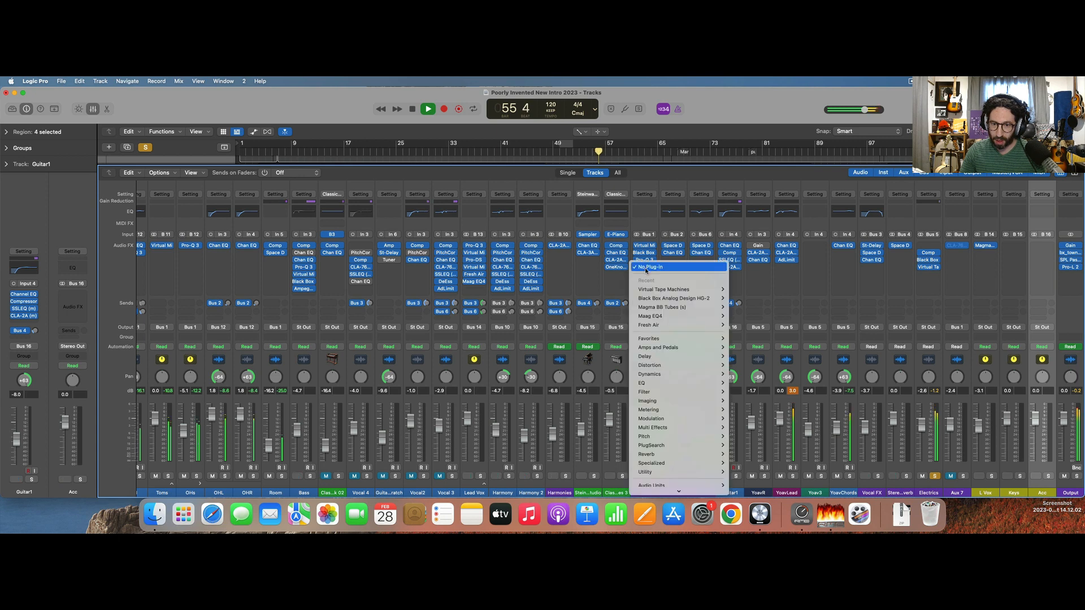
left_click(743, 289)
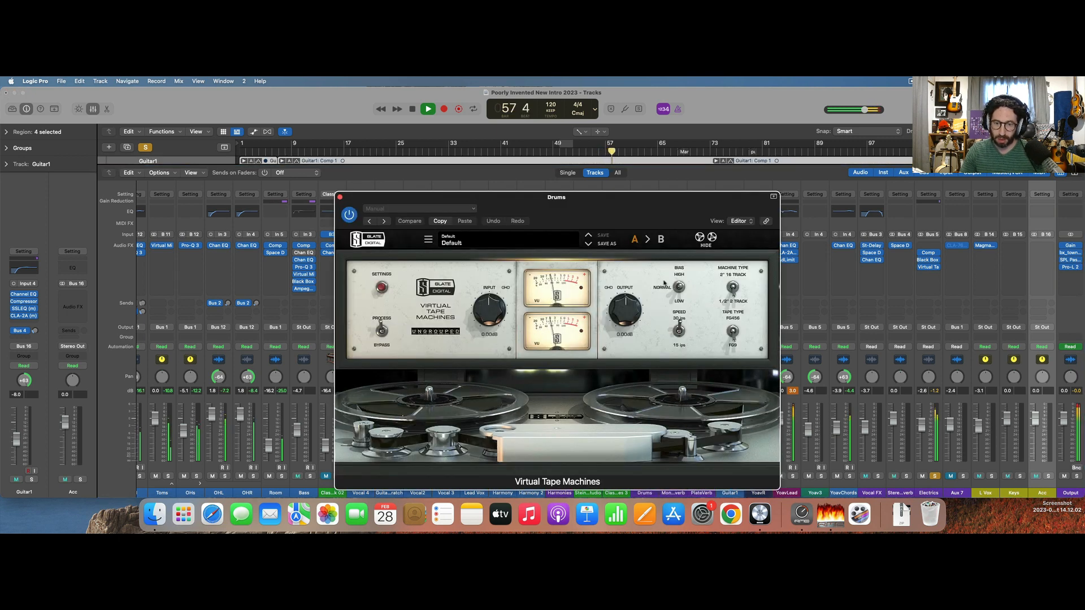
left_click(340, 197)
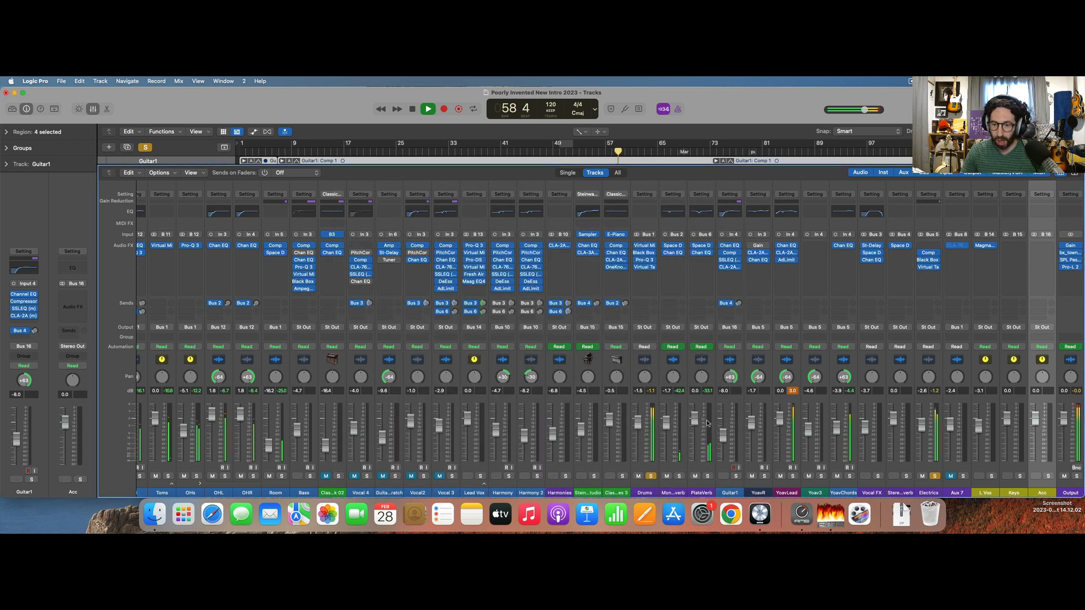
Solo the Bass track, try to add Virtual Tape Machines after its Ampeg plug-in, and stop playback.
left_click(309, 477)
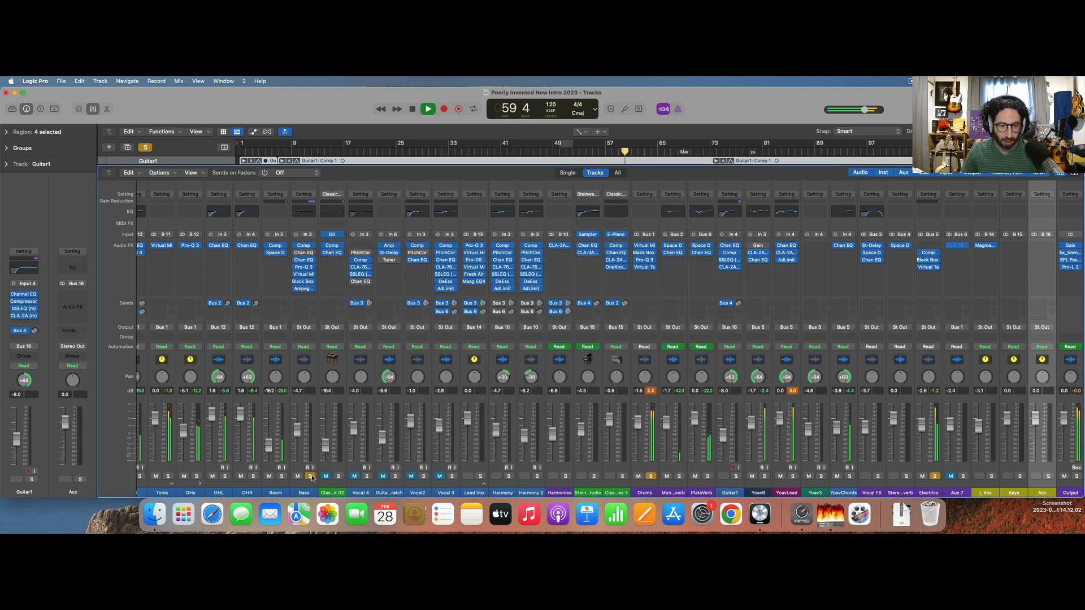
left_click(308, 295)
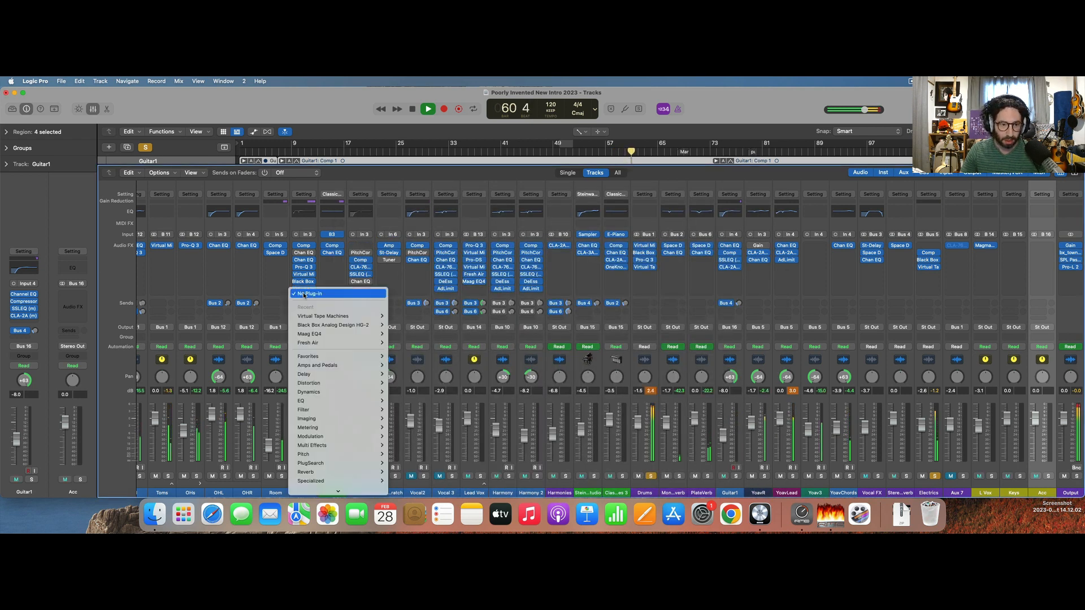
left_click(333, 317)
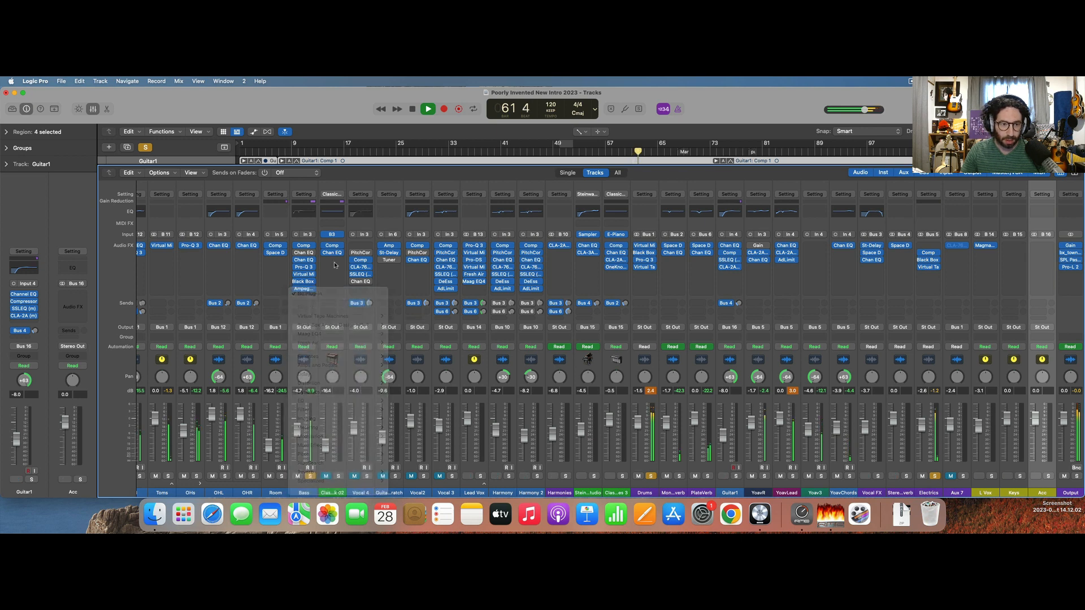
key("space")
Route the Bass track's output to Bus 17 and rename the new aux as Bass.
left_click(305, 327)
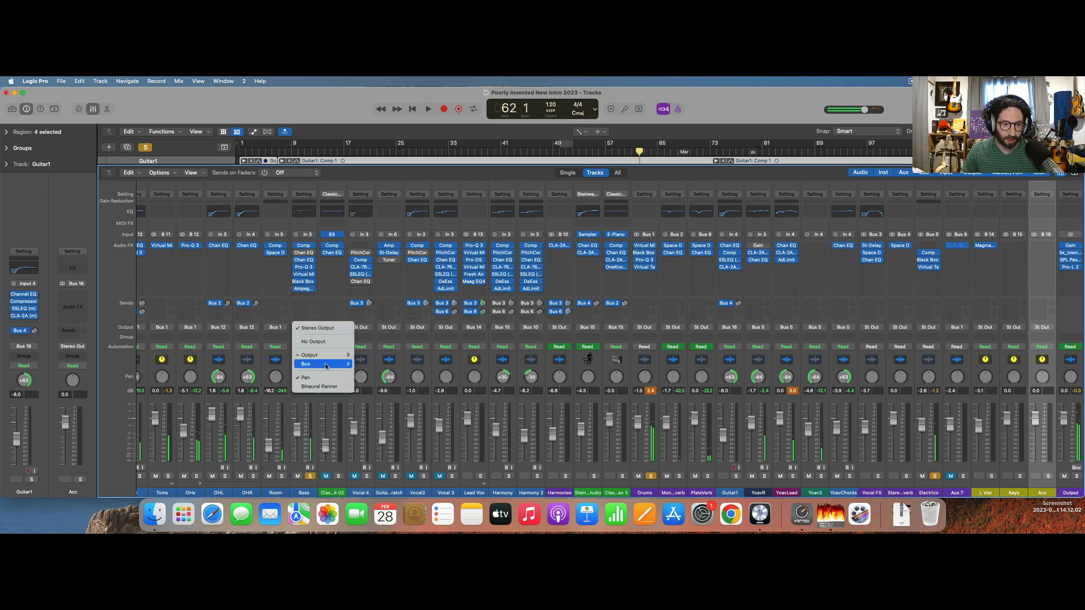
mouse_move(327, 366)
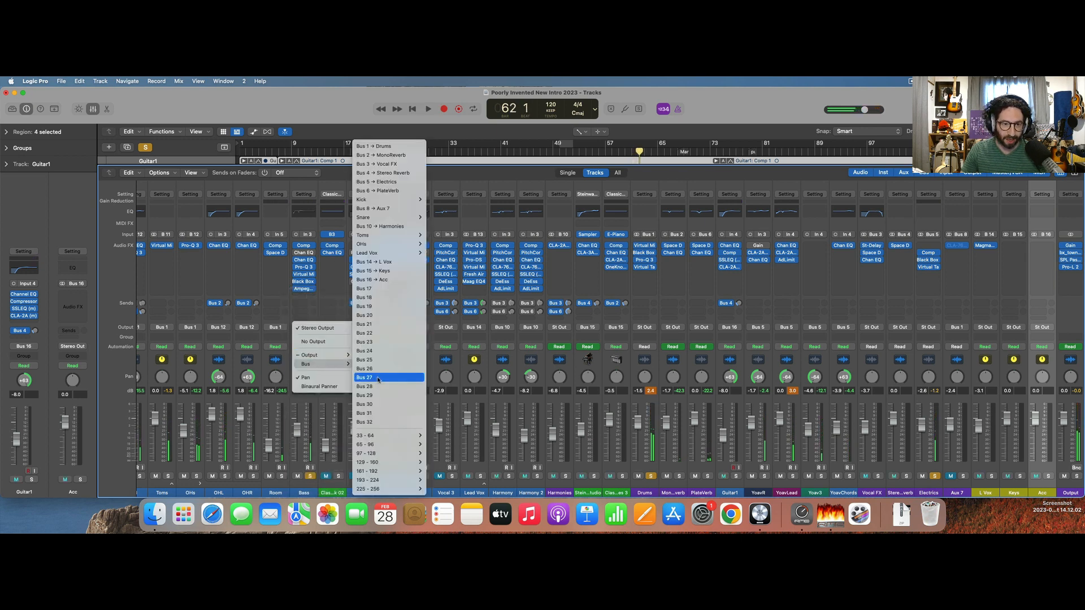
left_click(391, 289)
scroll(727, 467, "right", 3)
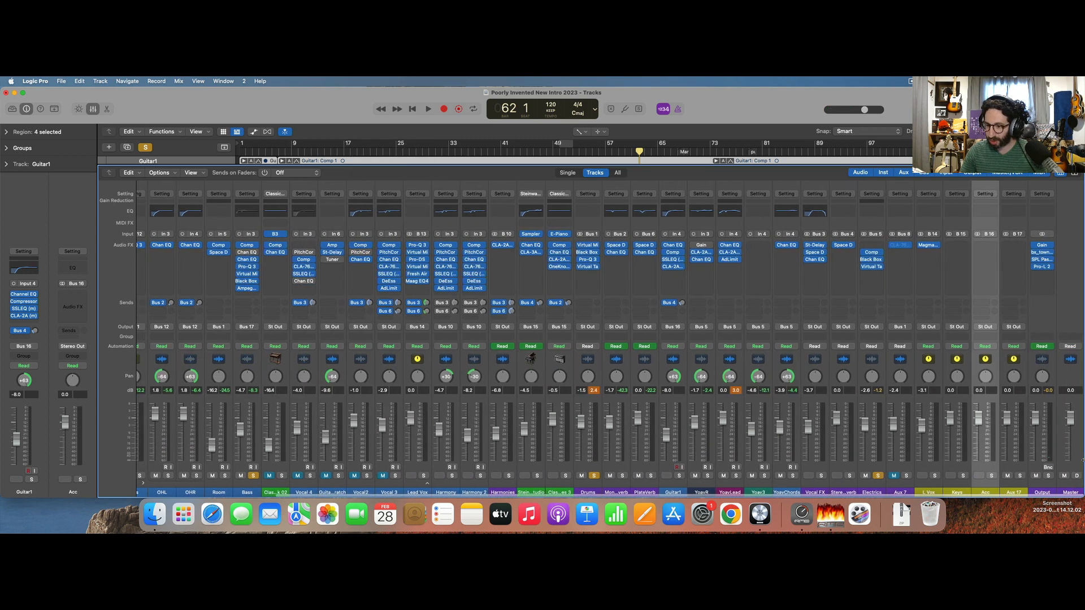
double_click(1016, 491)
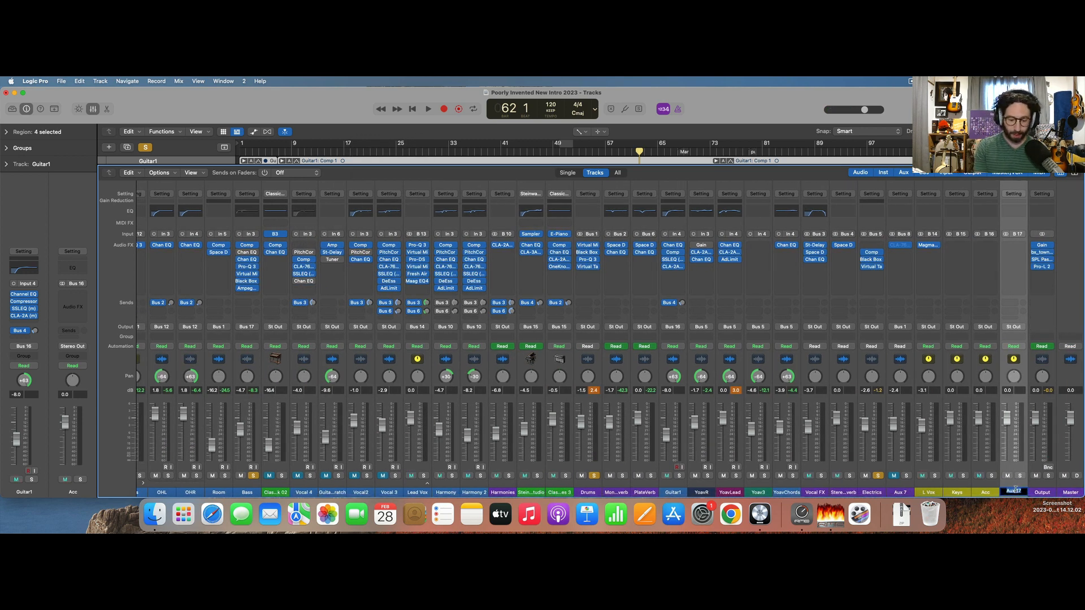
type("Bass")
key("Return")
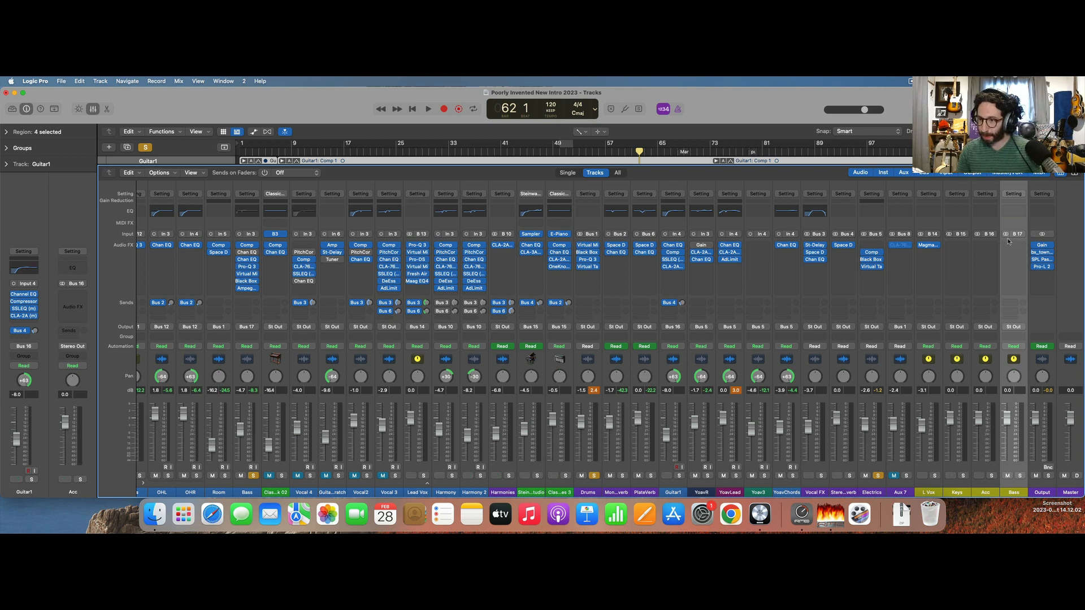
Insert the stereo Virtual Tape Machines on the Bass aux, with speed at 15 ips and tape type FG456.
left_click(1012, 246)
mouse_move(1017, 267)
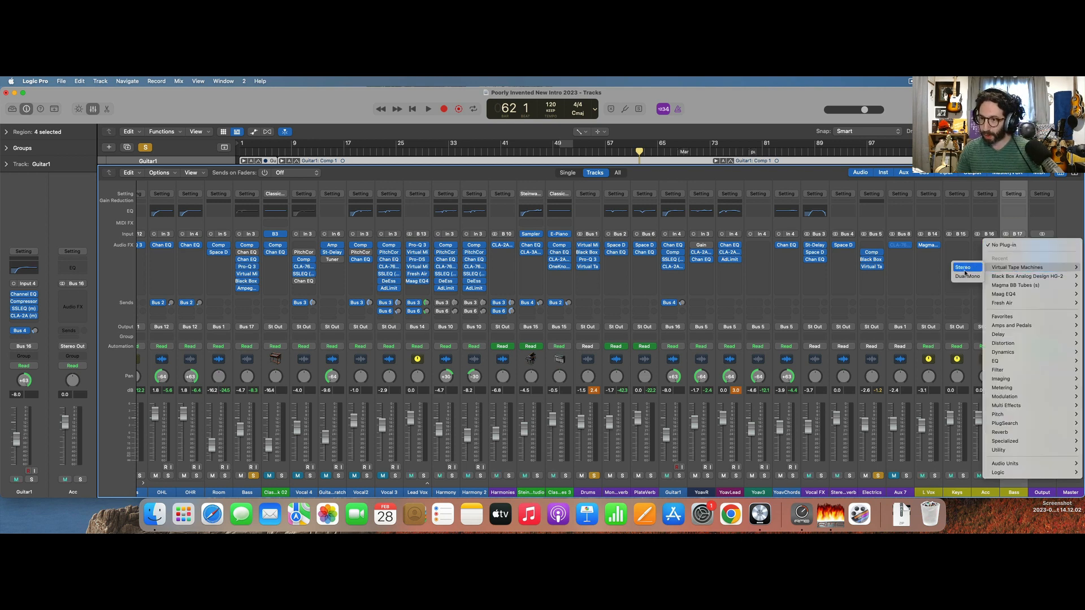
left_click(960, 274)
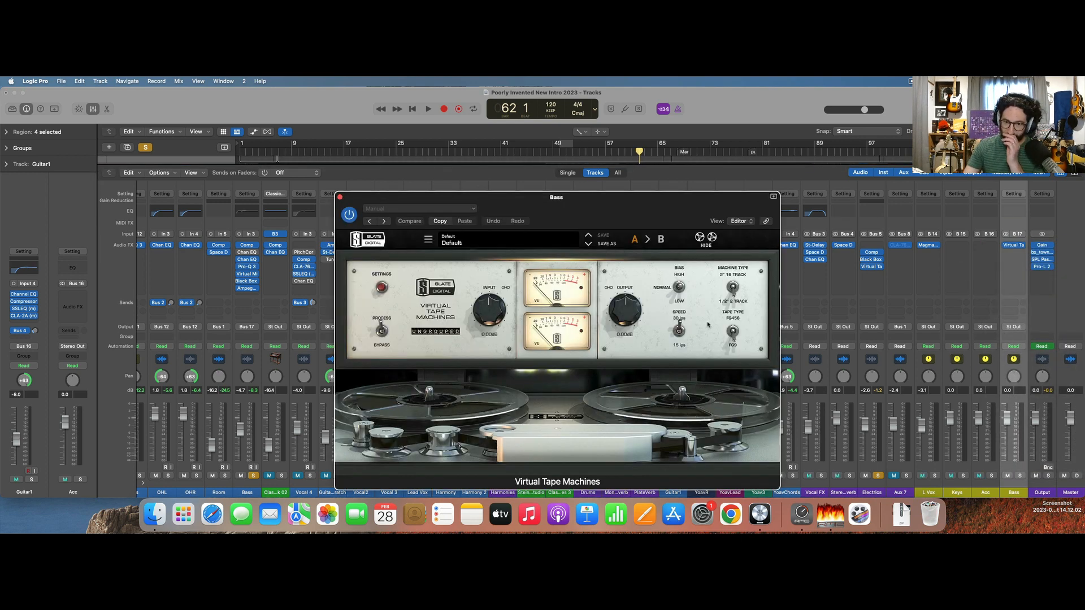
left_click(680, 333)
left_click(733, 328)
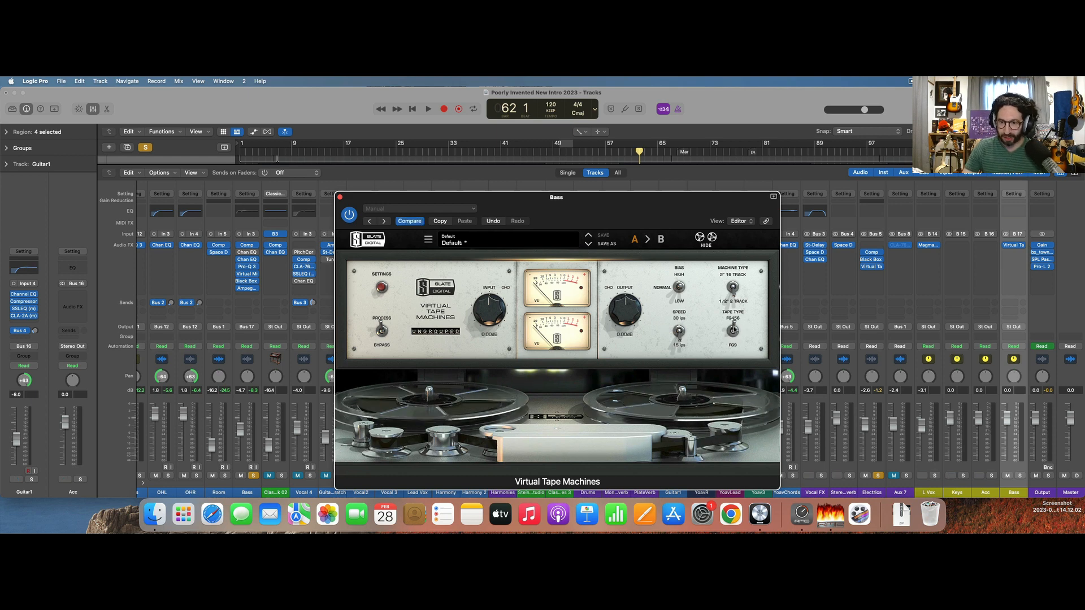
Play with the Bass aux soloed, set its fader to -0.8, stop playback and close the tape plug-in.
key("space")
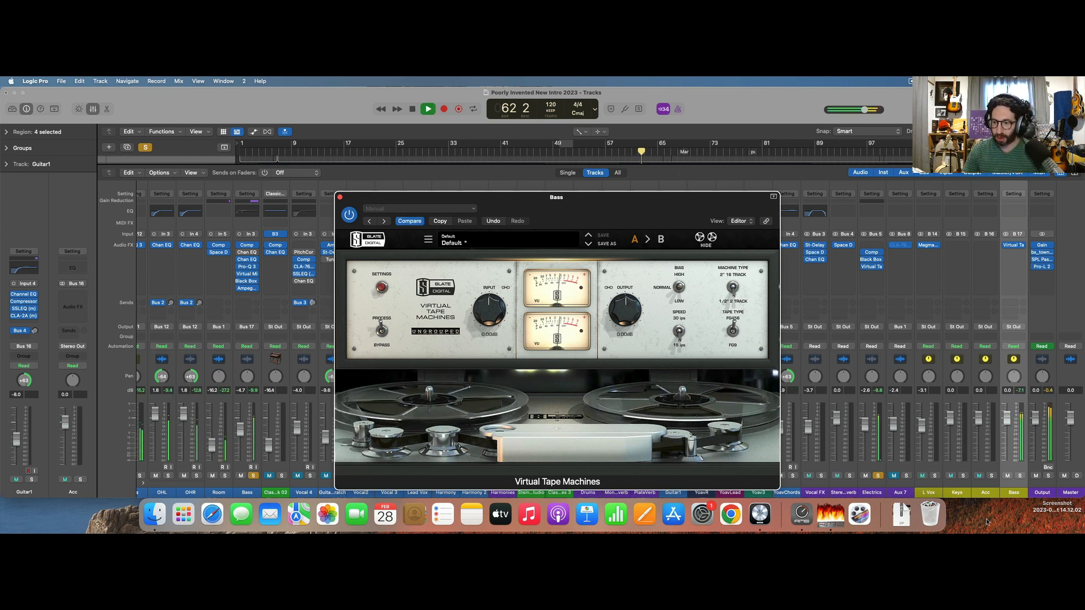
left_click(1020, 476)
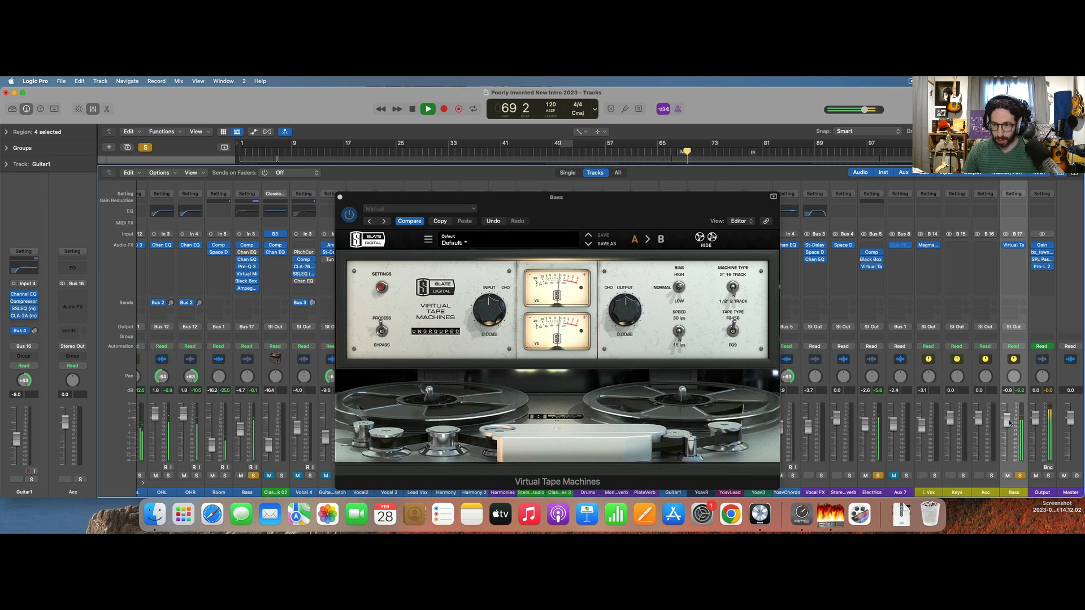
key("space")
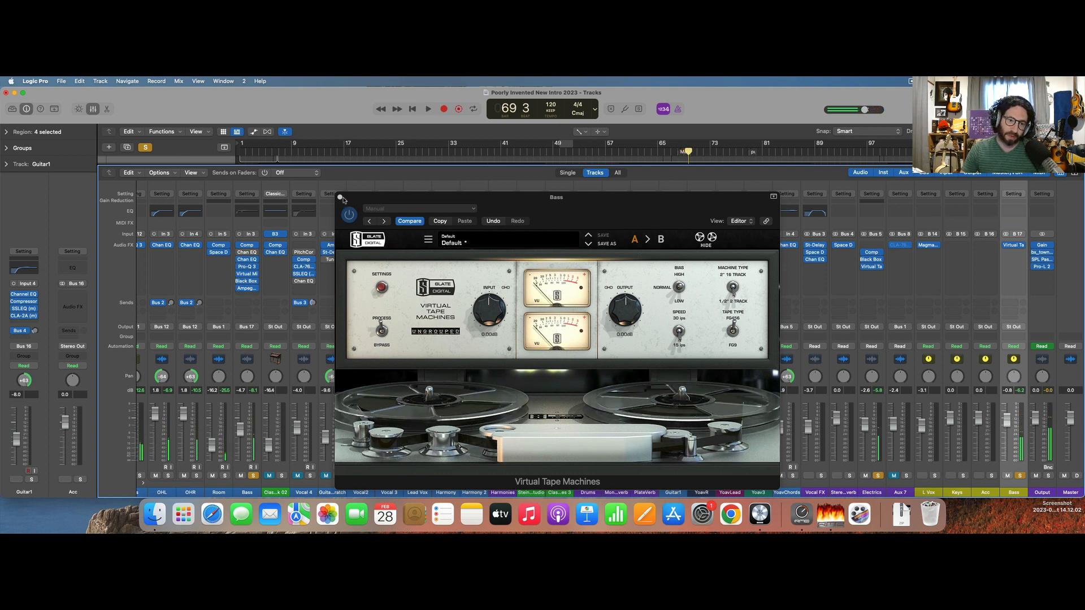
left_click(340, 198)
Insert FabFilter Pro-Q 3 on the Bass aux after Virtual Tape Machines.
scroll(513, 351, "left", 8)
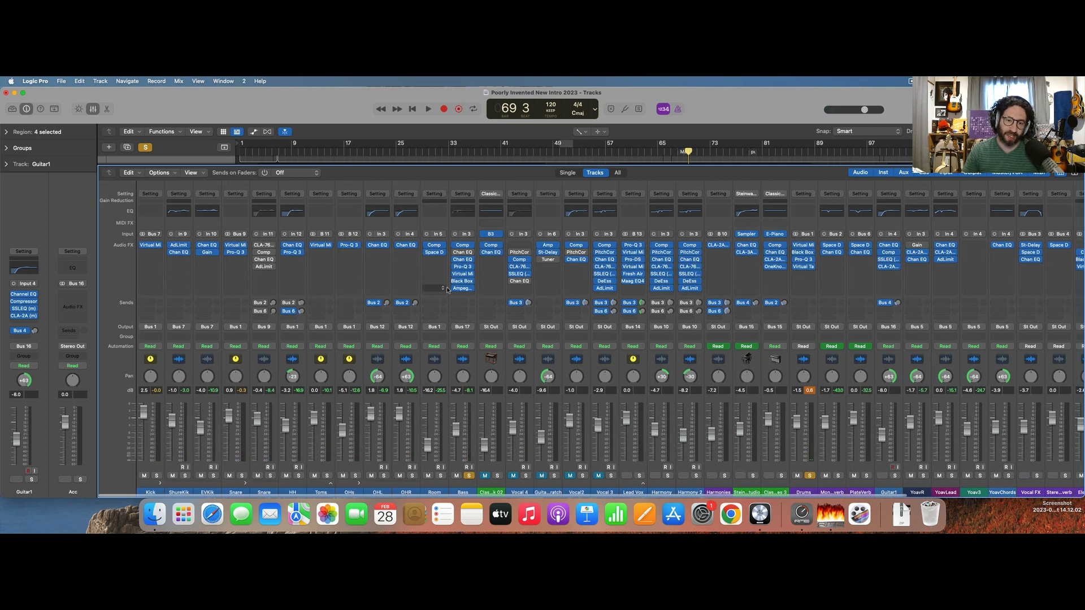
scroll(791, 282, "right", 8)
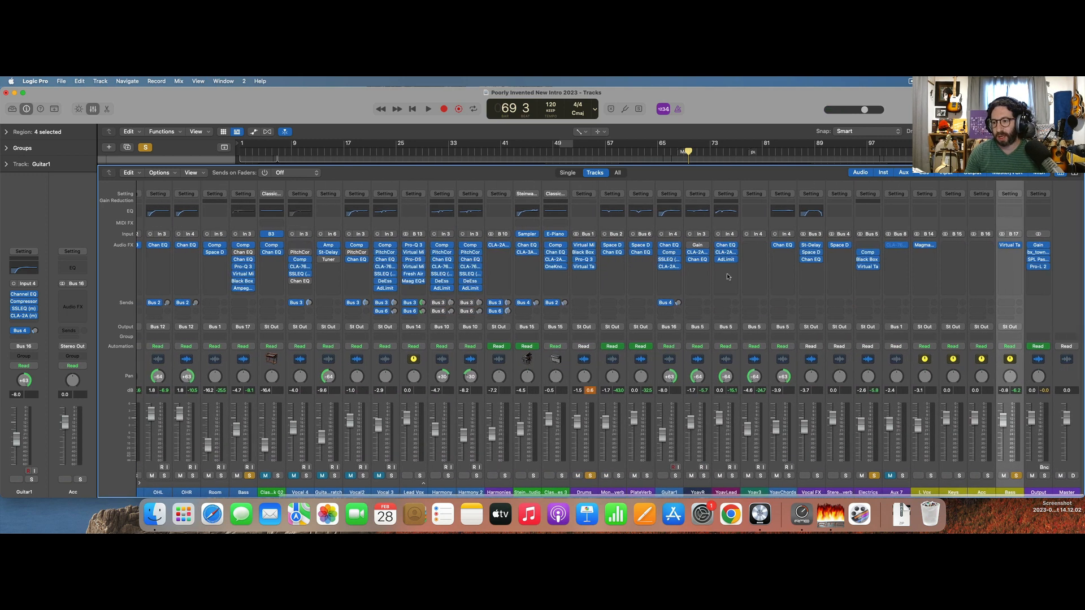
left_click(1014, 255)
type("pro")
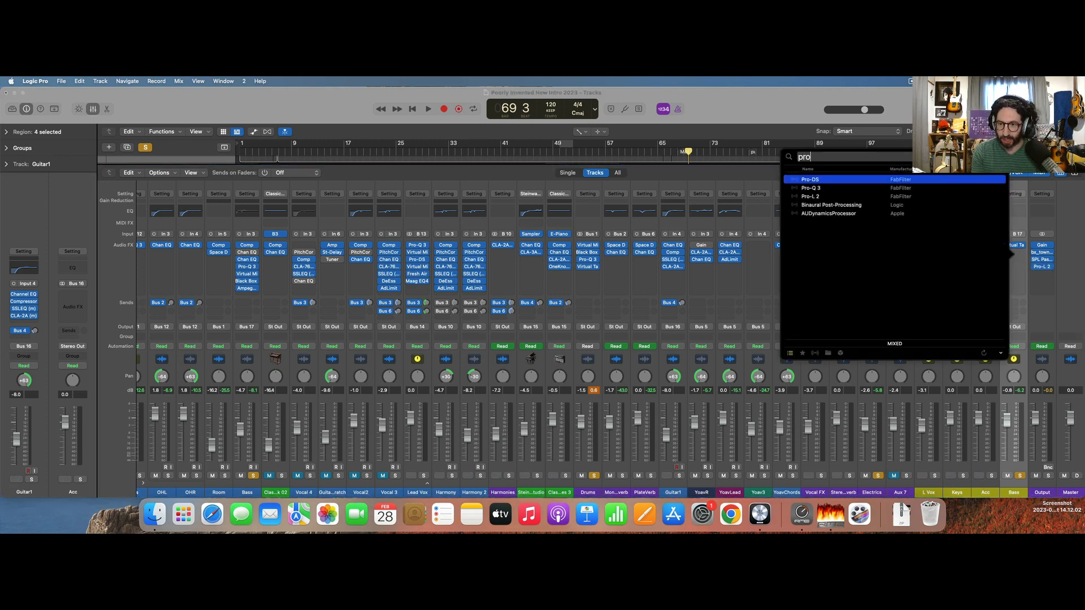
key("Down")
key("Return")
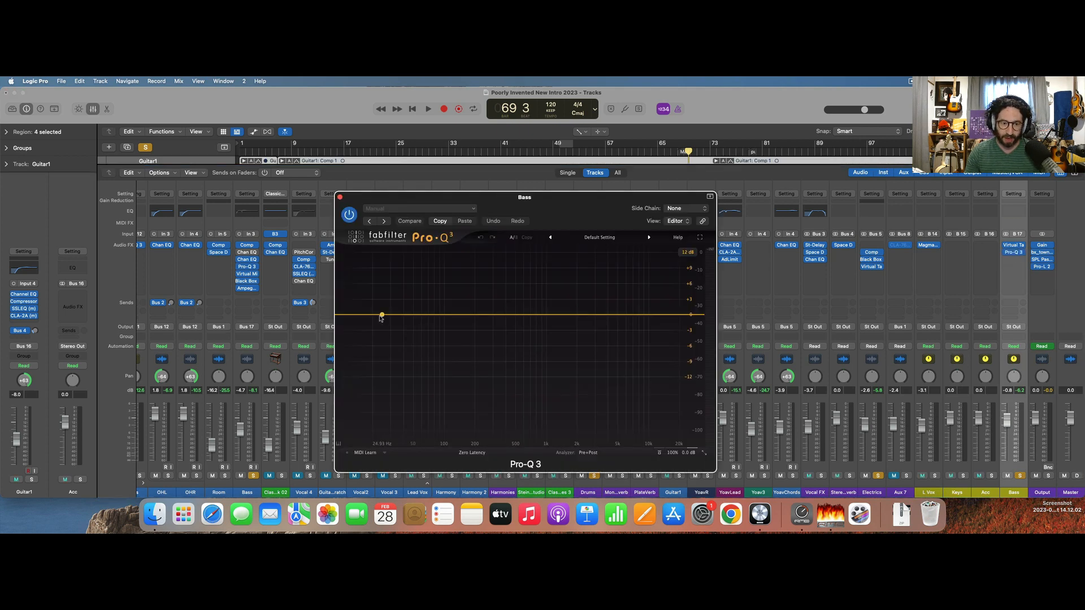
Add a low-shelf band at about 80 Hz, give it a small downward dynamic range and switch it to a manual threshold.
left_click_drag(359, 317, 434, 317)
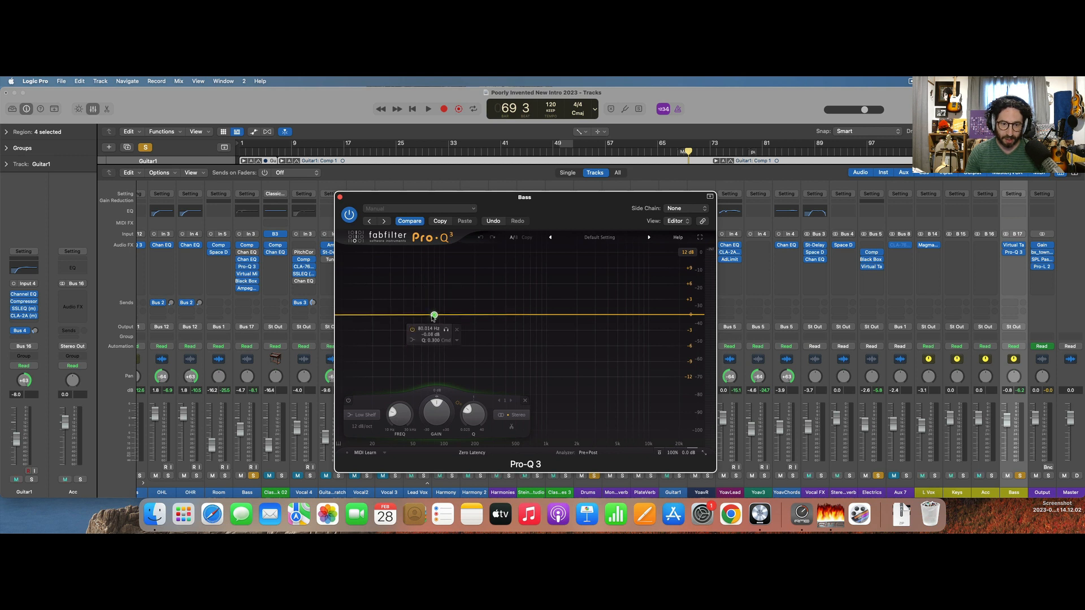
left_click(438, 414, "super")
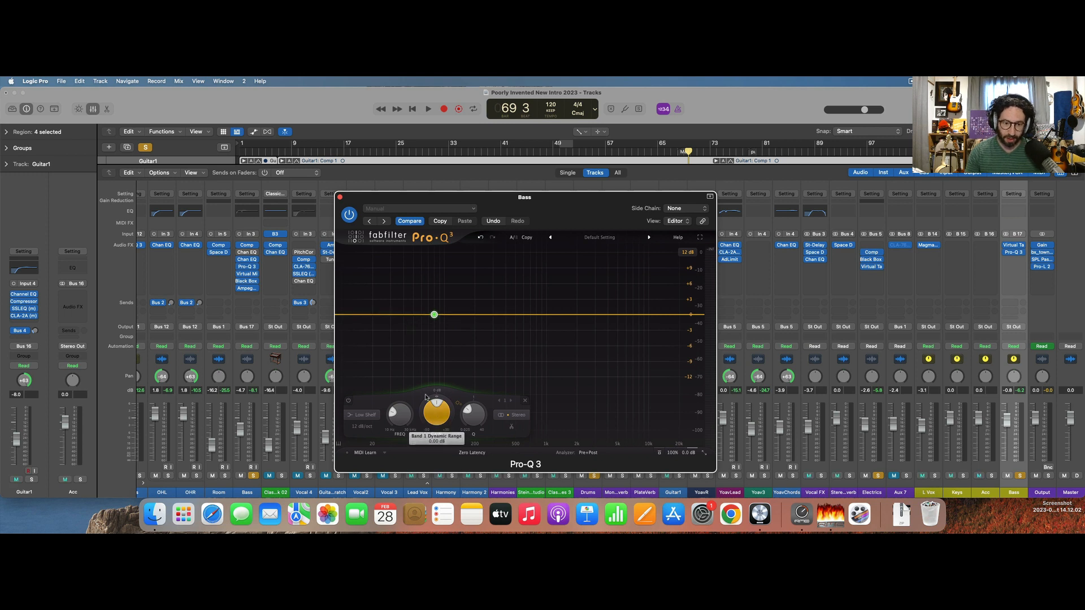
left_click_drag(422, 413, 420, 425)
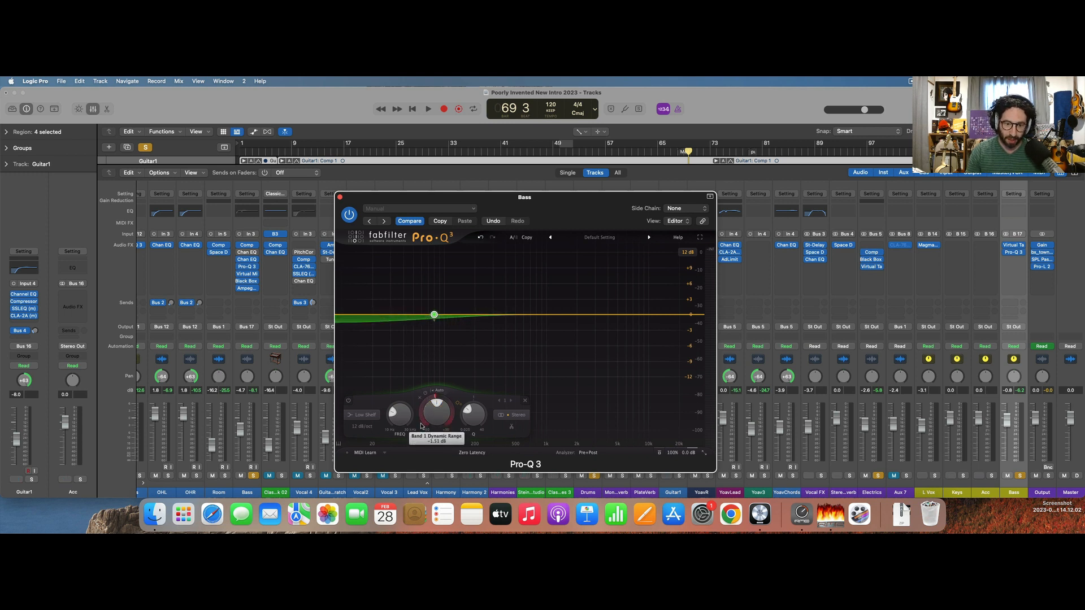
left_click(439, 391)
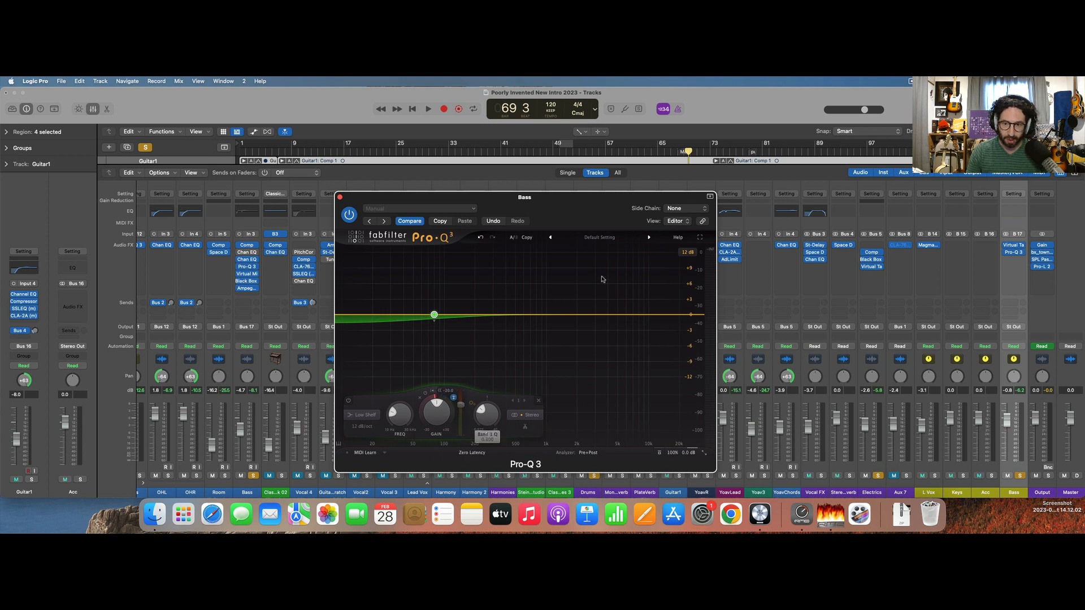
Set the equalizer's side chain to EVKik (Audio 2) and play the song briefly to hear the dynamic band.
left_click(681, 209)
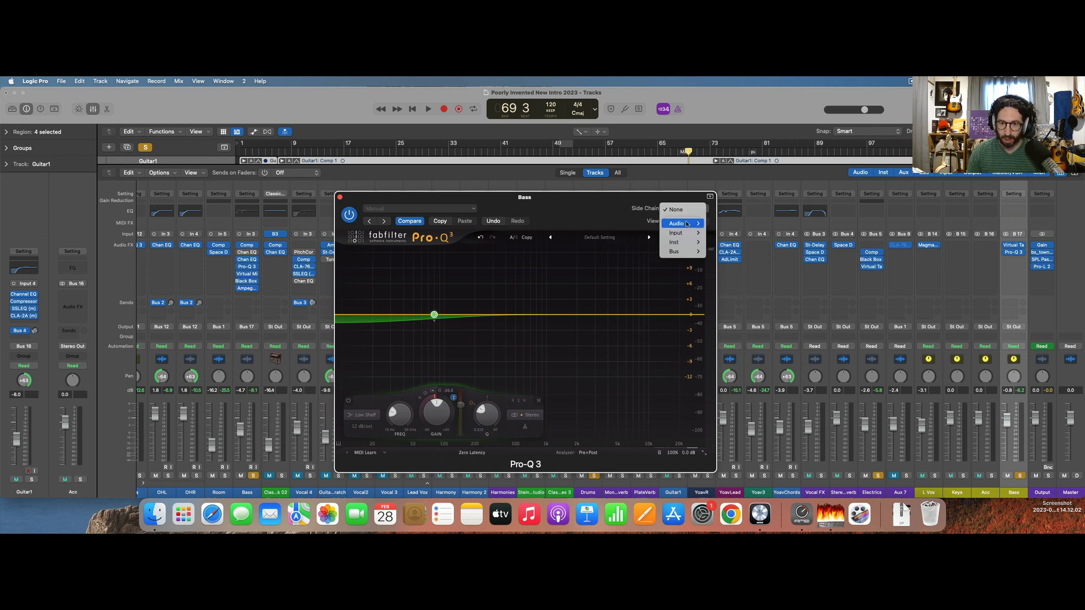
mouse_move(687, 224)
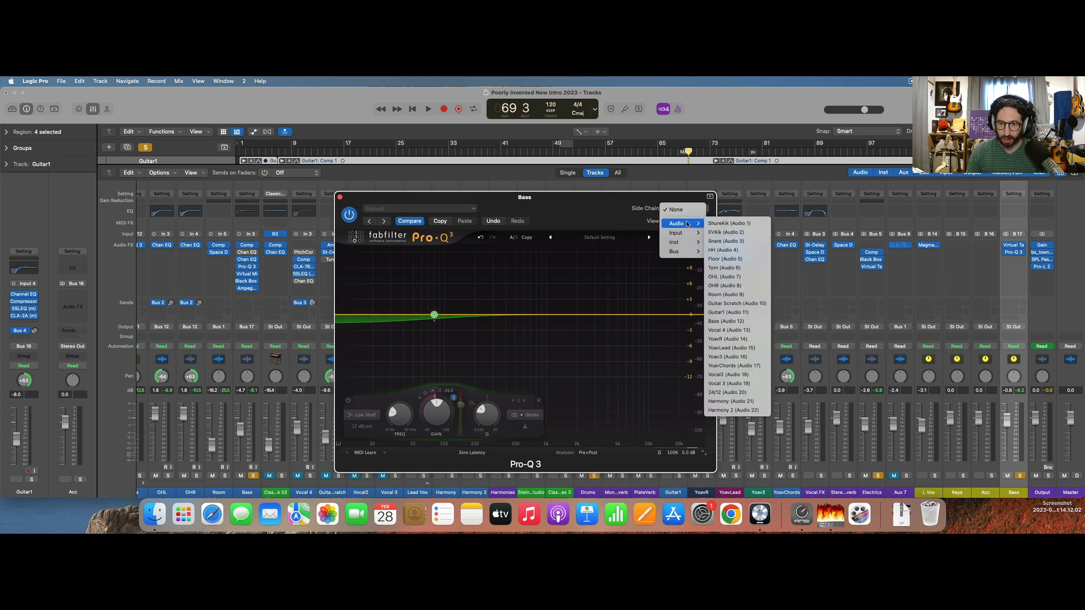
left_click(723, 235)
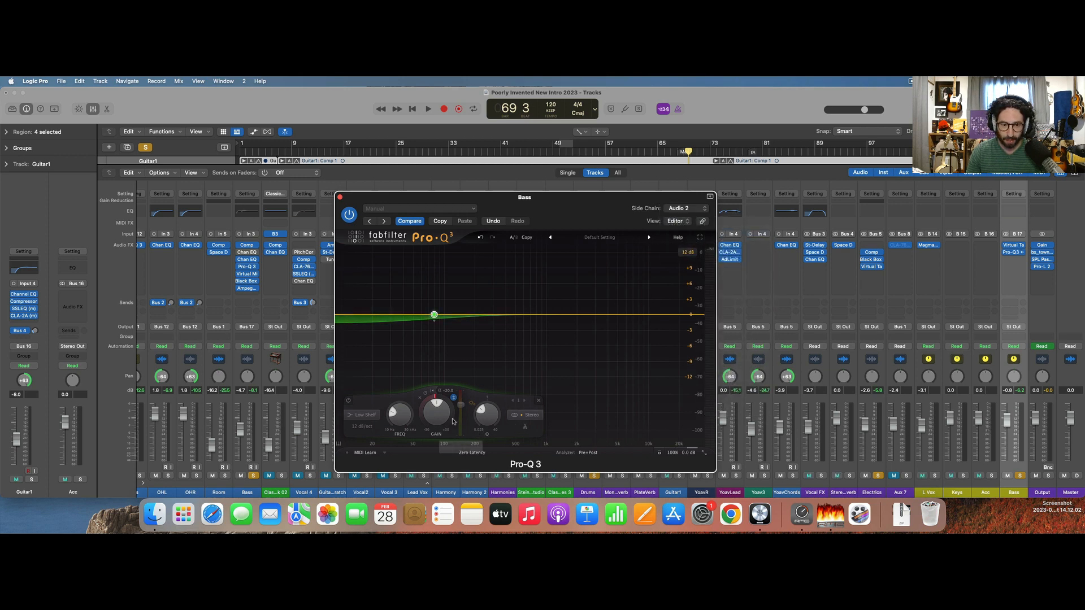
key("space")
mouse_move(449, 420)
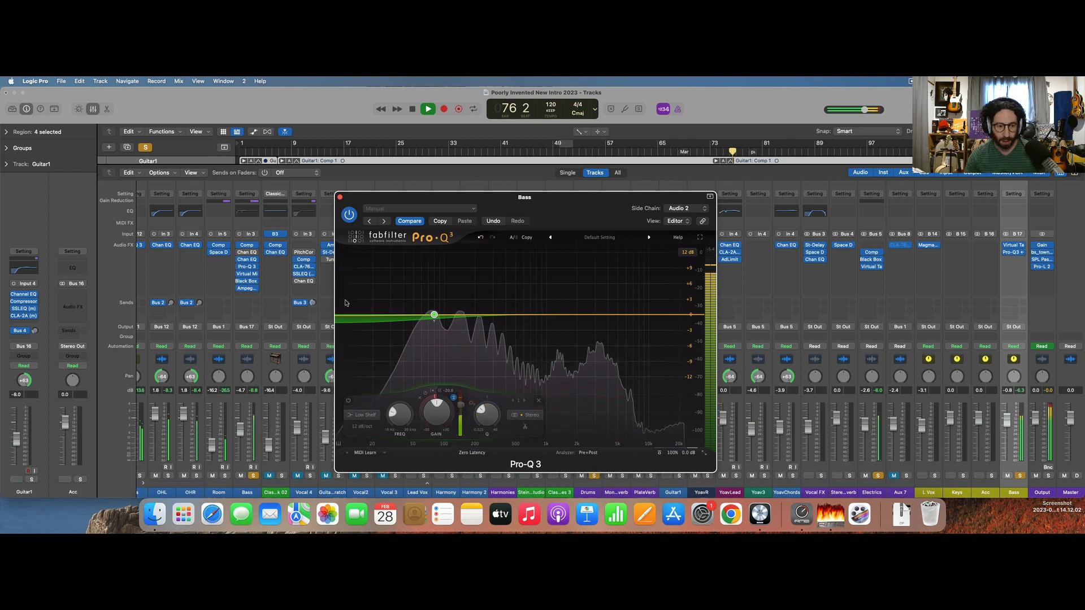
key("space")
Clear the existing solos, solo the Bass and Kick channels, and start playback to check how they interact.
left_click(146, 146)
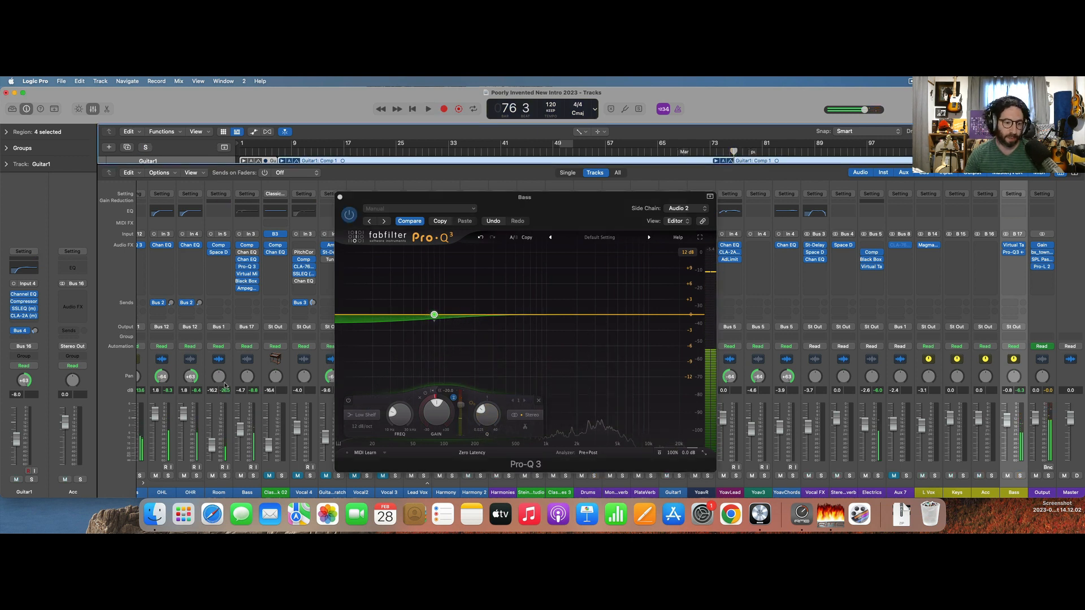
left_click(253, 476)
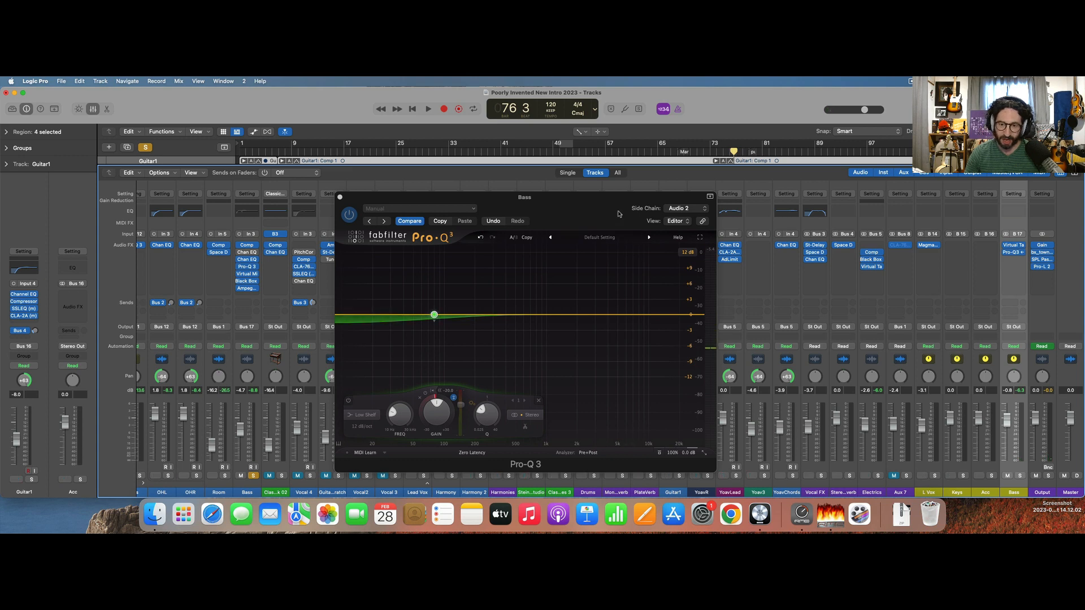
left_click_drag(619, 214, 467, 182)
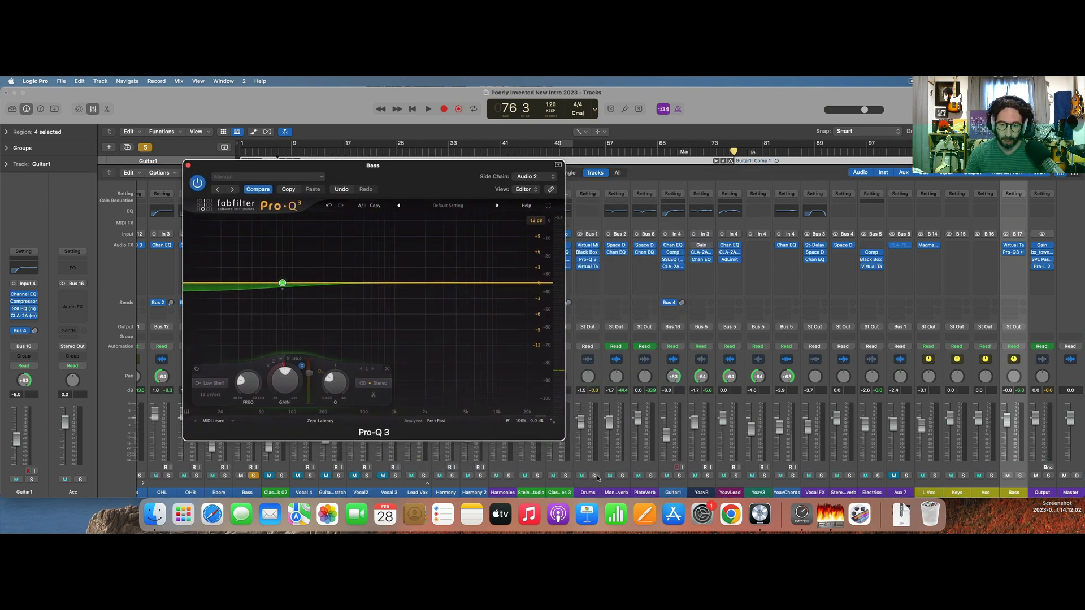
scroll(576, 479, "left", 5)
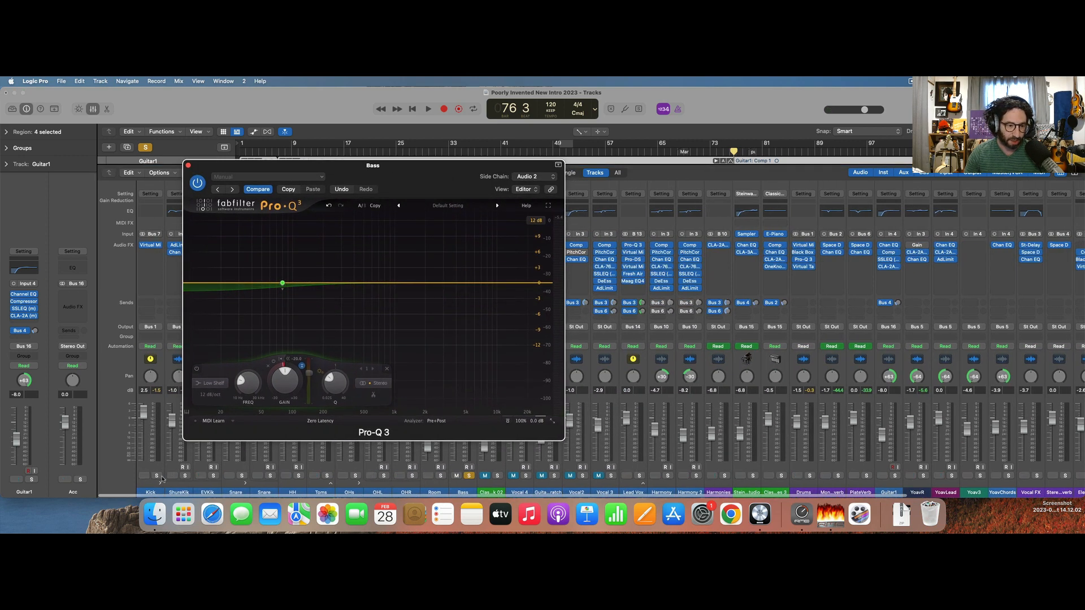
left_click(157, 477)
key("space")
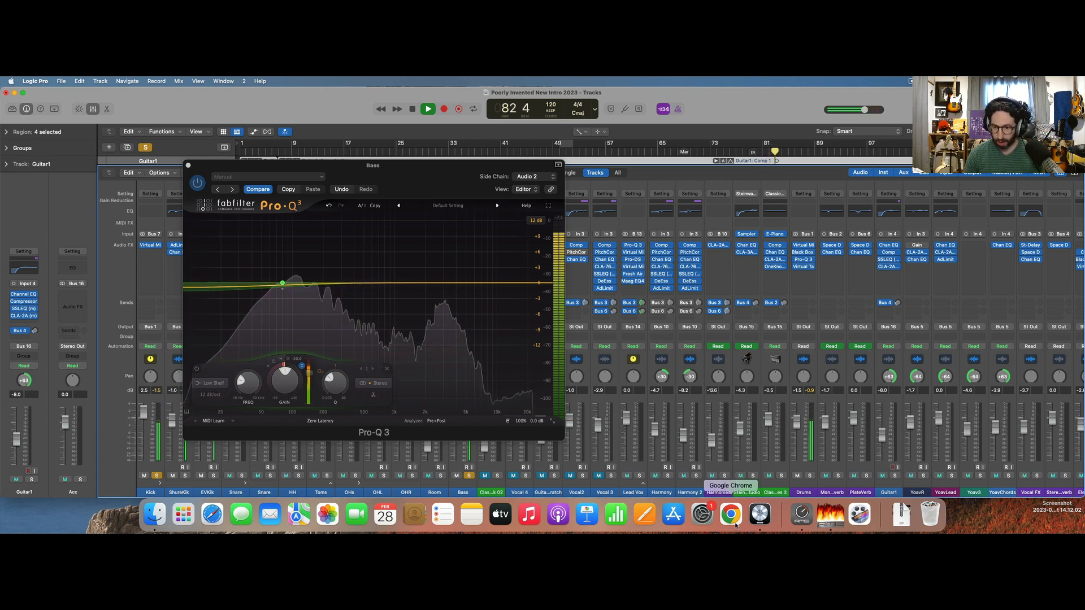
Solo the Drums, Acc, L Vox, Electrics and Keys channels as well during playback, and set the Electrics fader to -5.7.
left_click(810, 476)
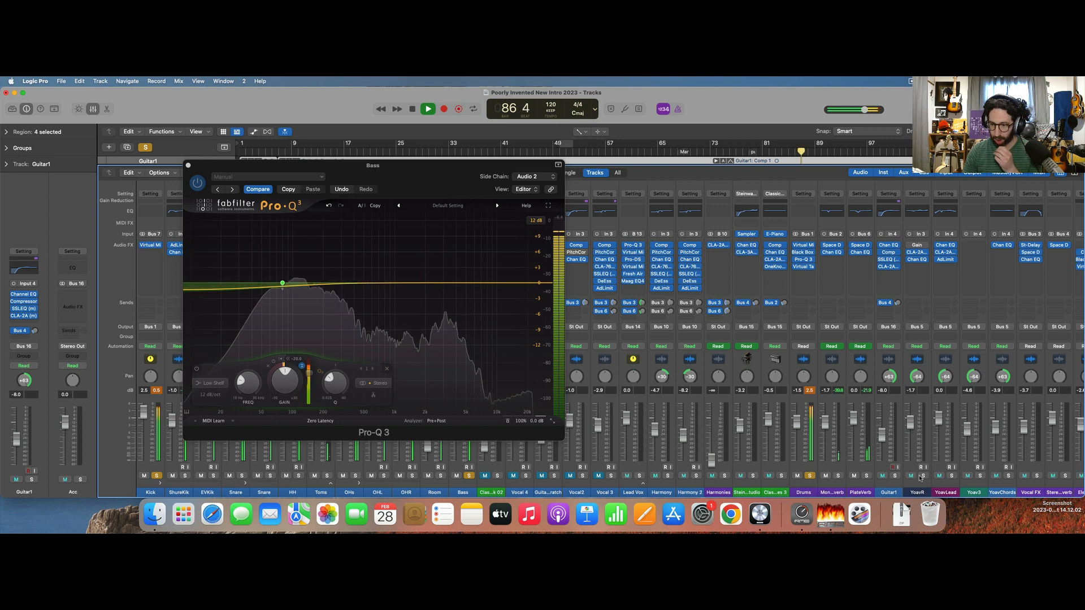
scroll(920, 477, "right", 5)
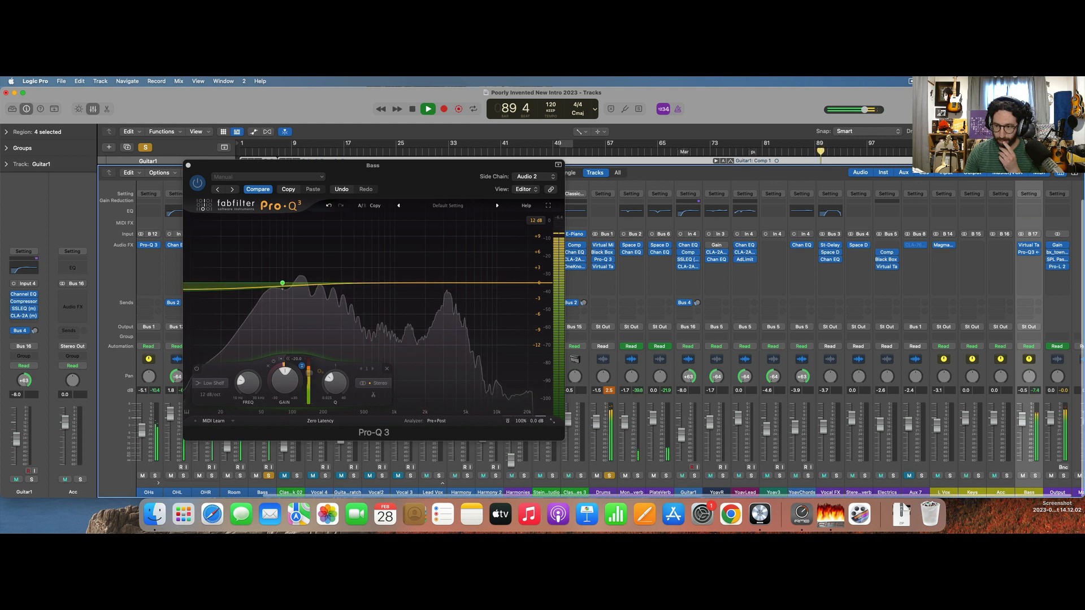
left_click(1006, 476)
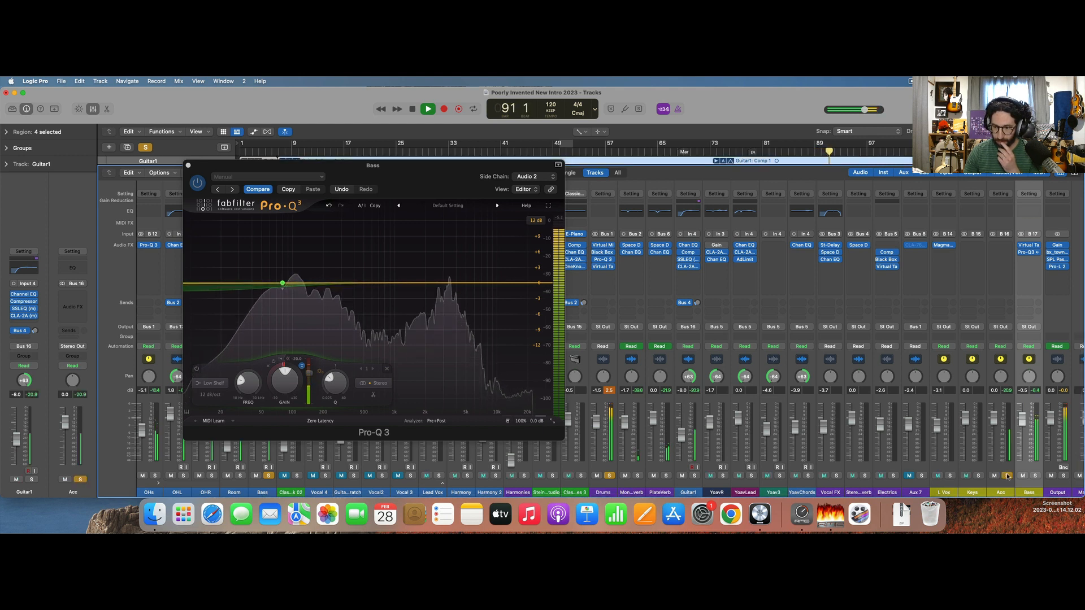
left_click(951, 478)
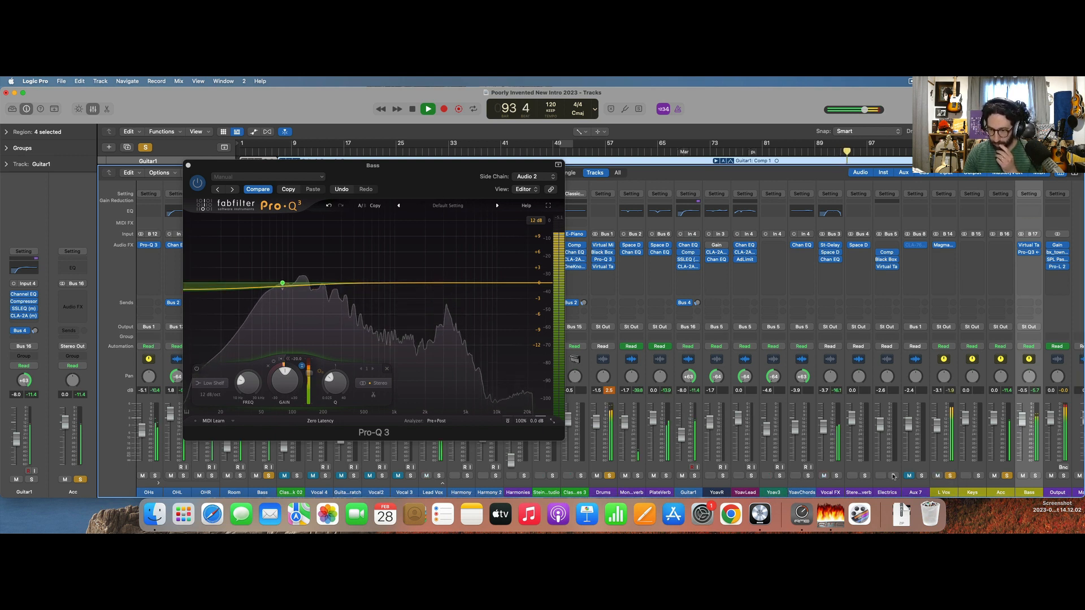
left_click(893, 475)
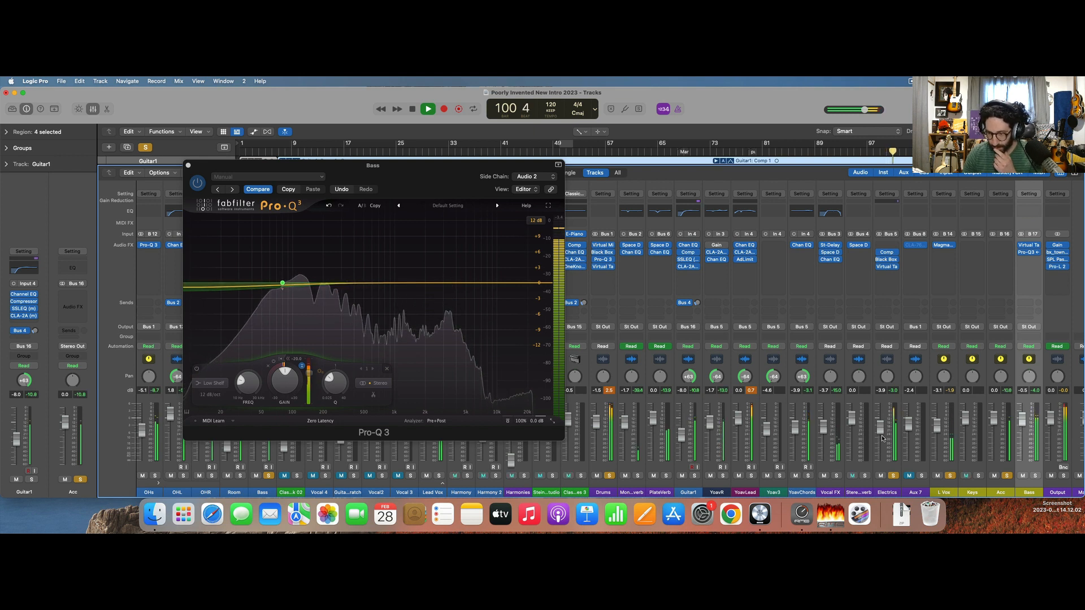
left_click(979, 478)
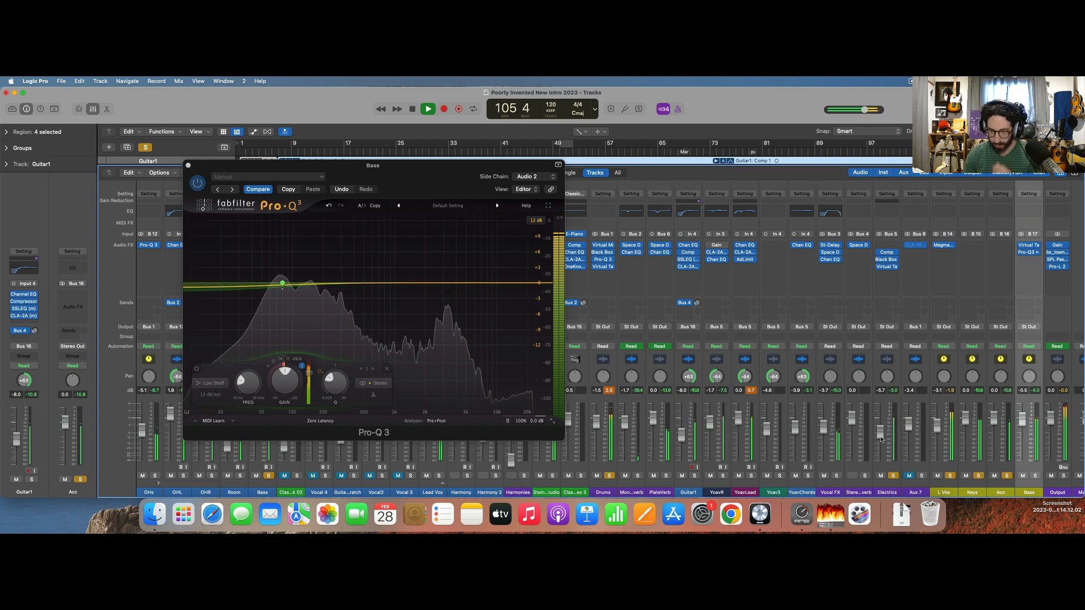
Stop playback, clear the solos, and close the Pro-Q 3 window and the mixer.
key("space")
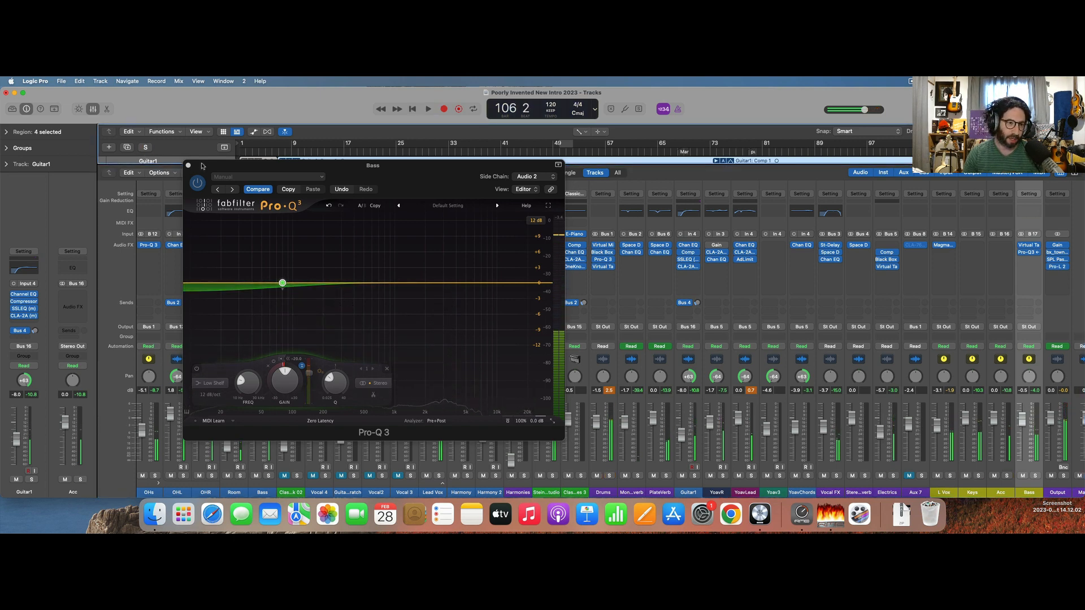
left_click(188, 165)
key("x")
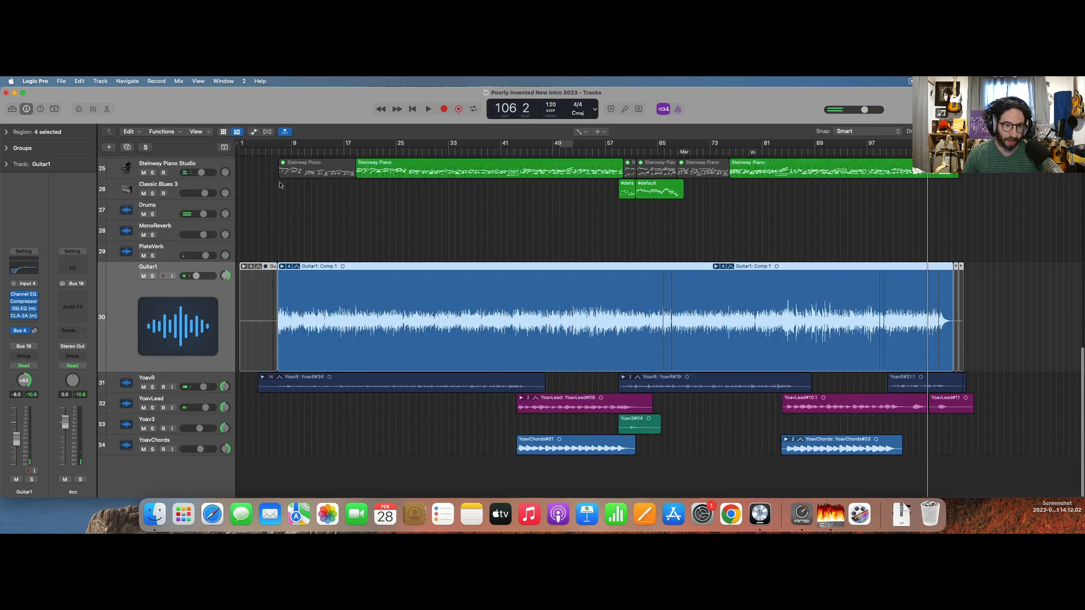
Play the song from its beginning and select the YoavR track.
key("shift+space")
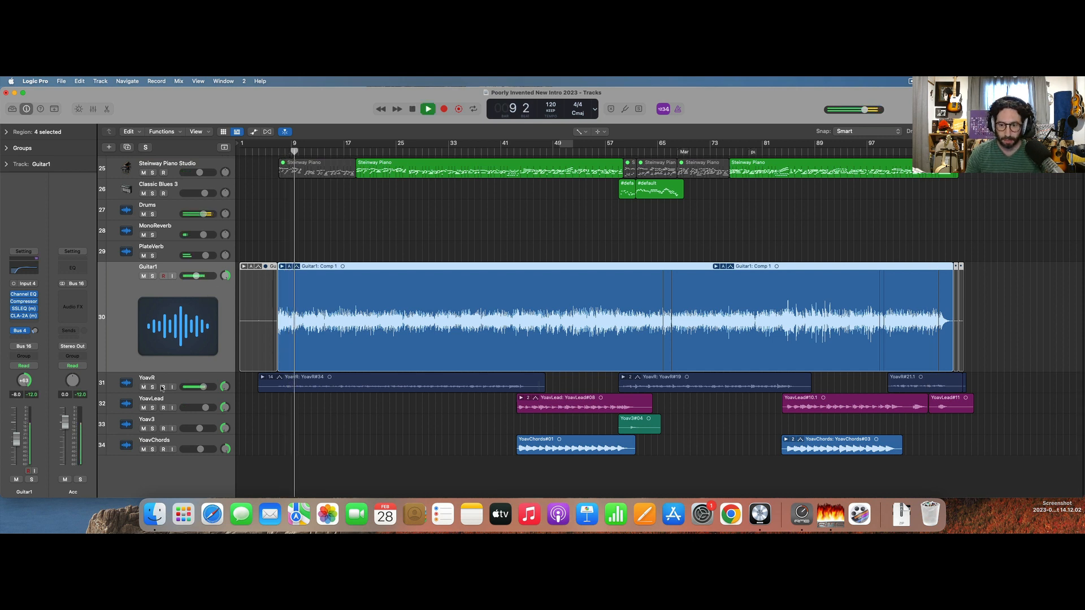
left_click(191, 377)
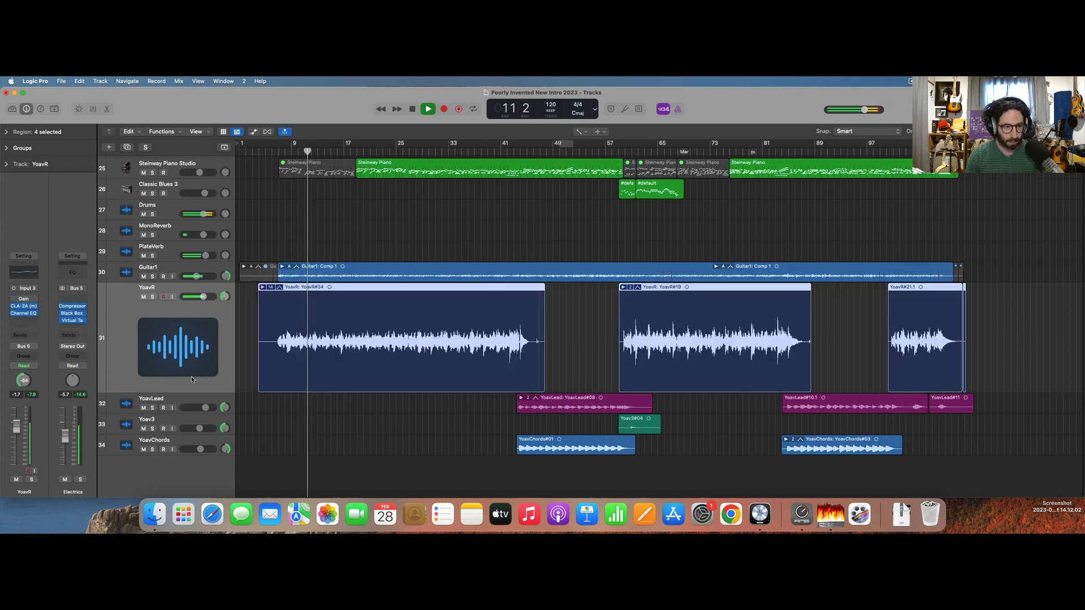
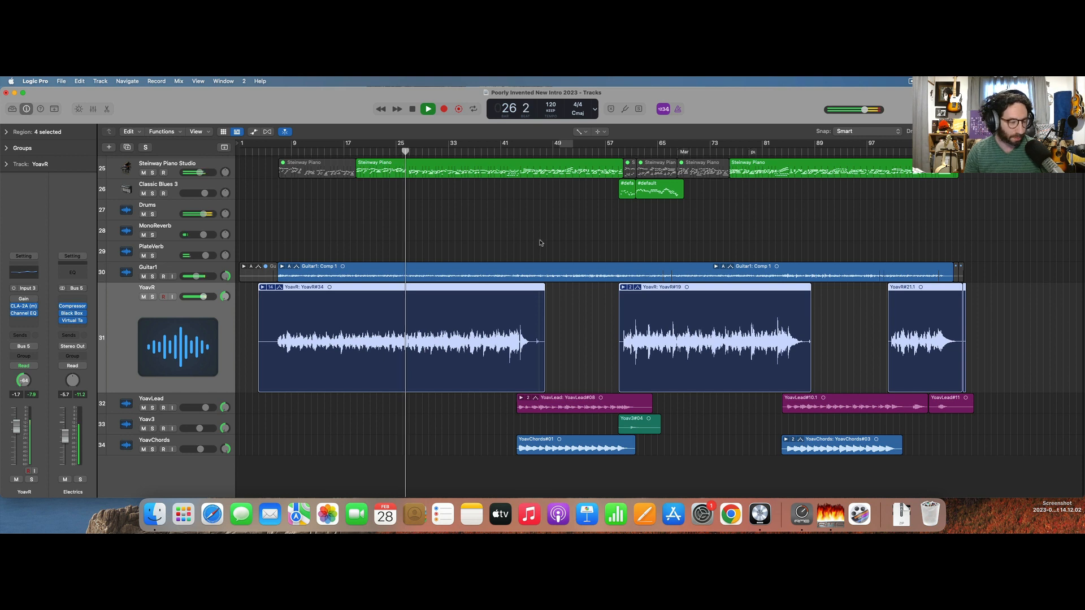
Solo the YoavChords and YoavLead tracks during playback around bar 46, and lower them to -4.9 dB and -2.2 dB.
left_click(528, 237)
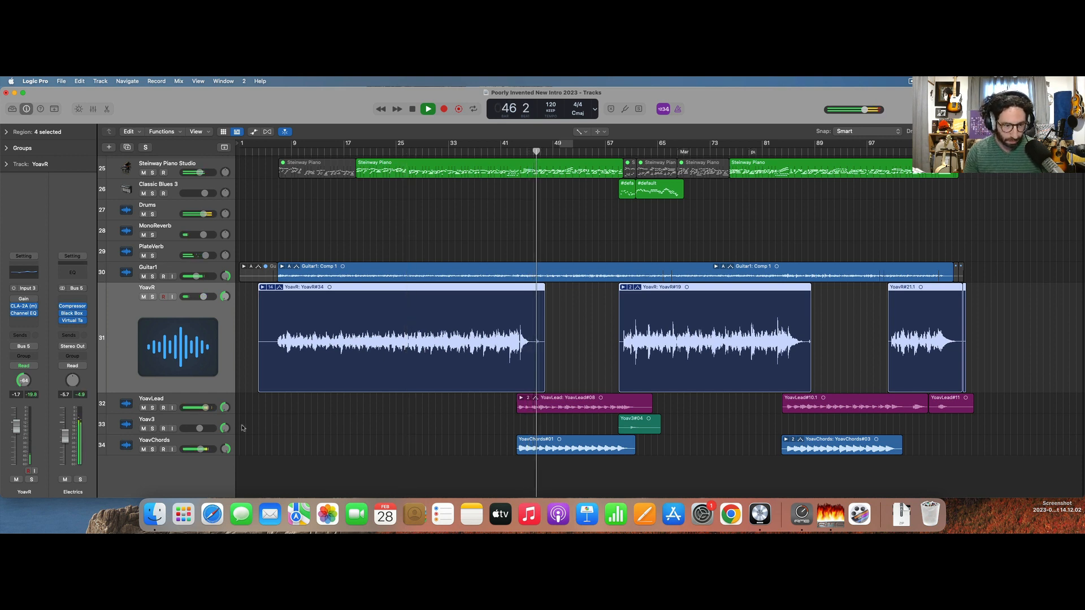
left_click(152, 449)
left_click(152, 407)
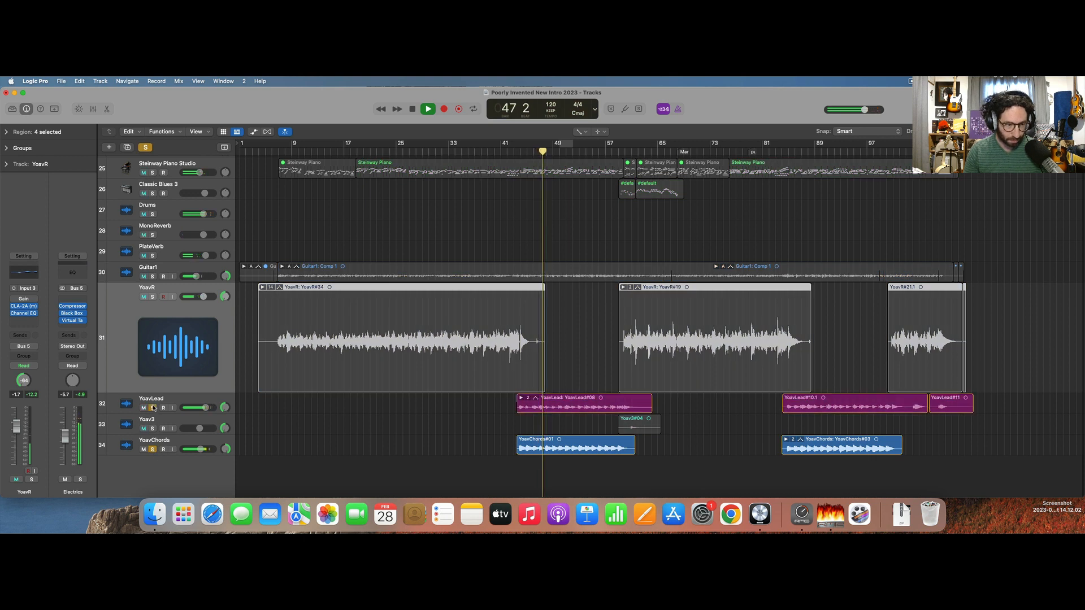
mouse_move(207, 407)
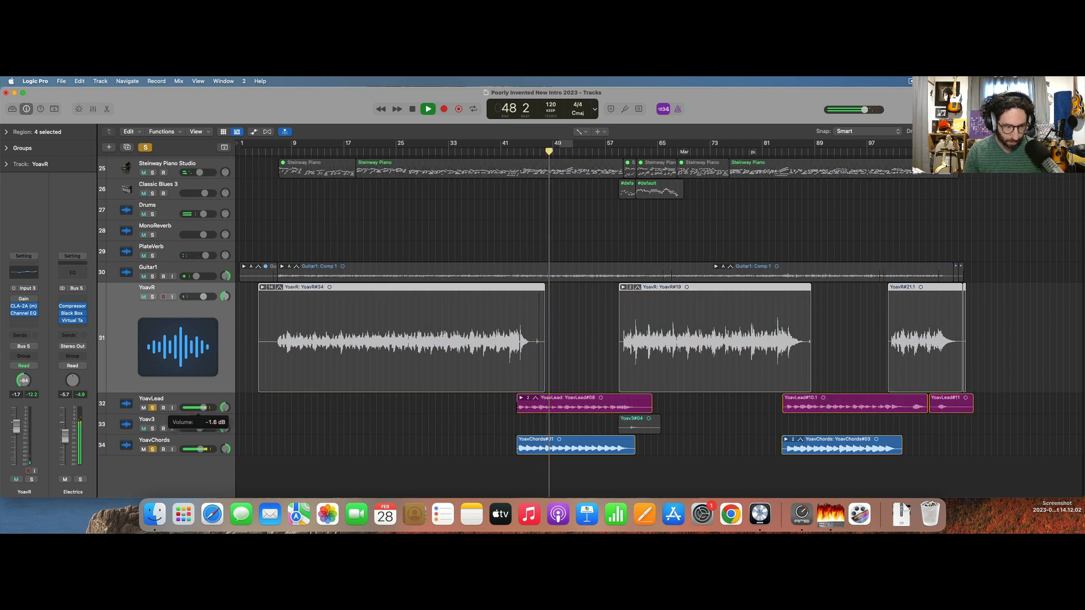
left_click_drag(204, 408, 202, 408)
left_click_drag(200, 449, 199, 449)
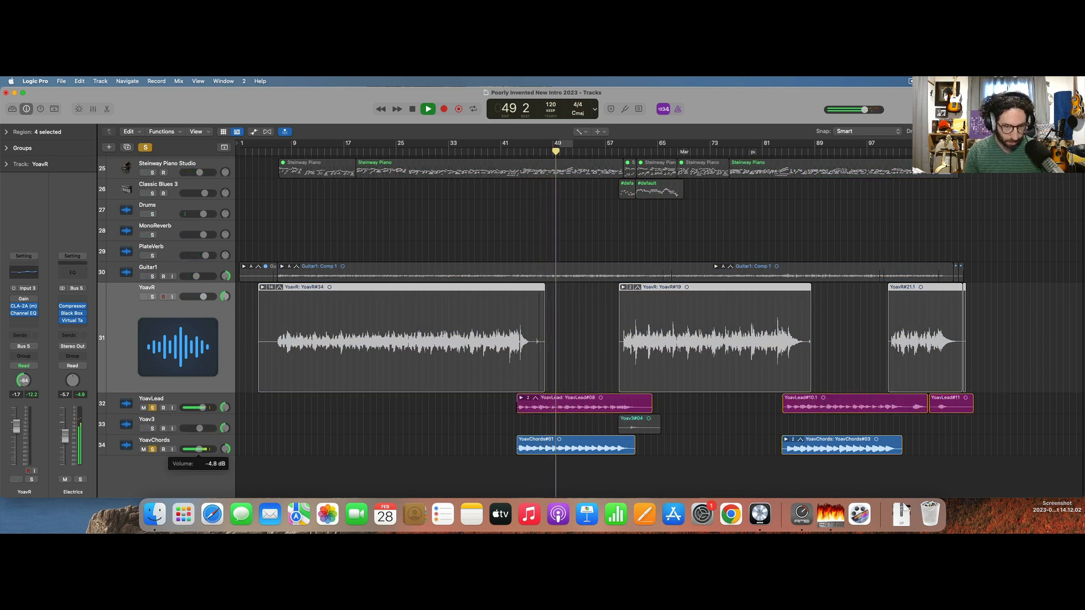
Add Guitar1, Steinway Piano Studio and Lead Vox to the solo during playback to check the balance, and clear all solos.
left_click(154, 282)
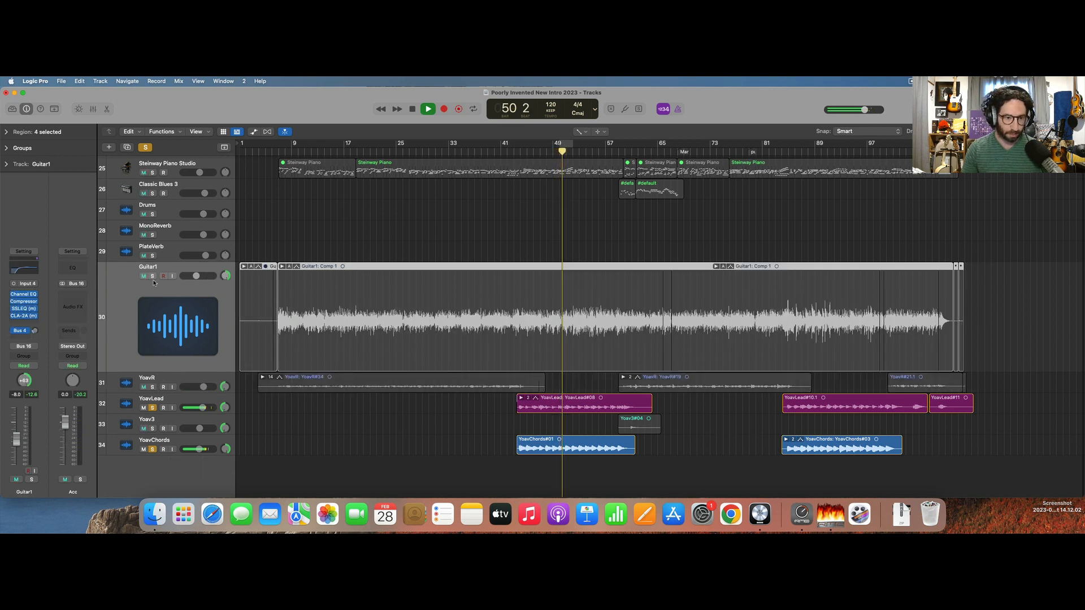
left_click(152, 276)
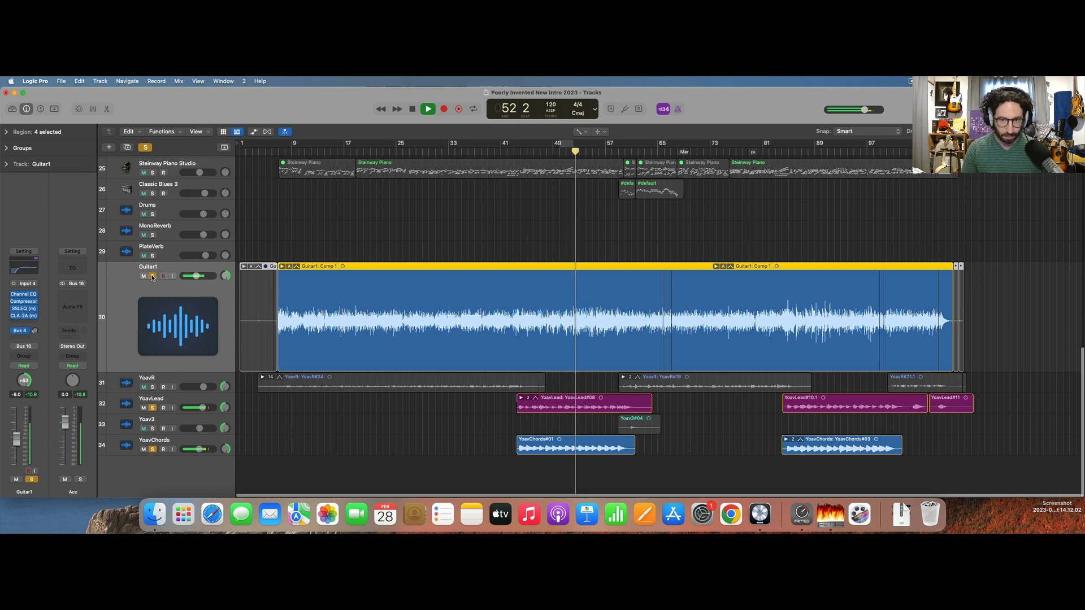
left_click(153, 172)
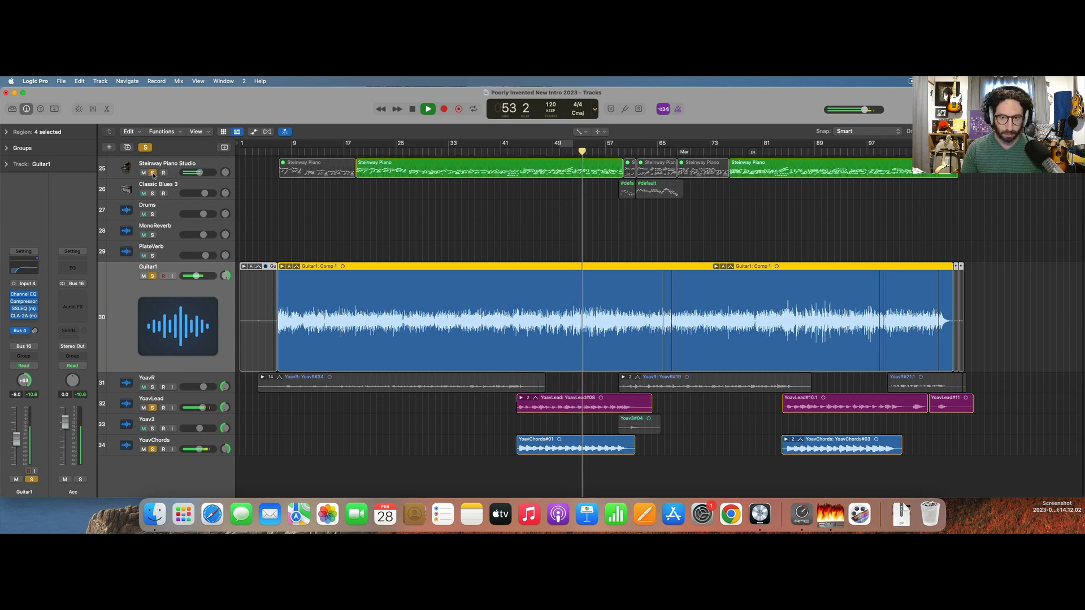
scroll(153, 174, "up", 5)
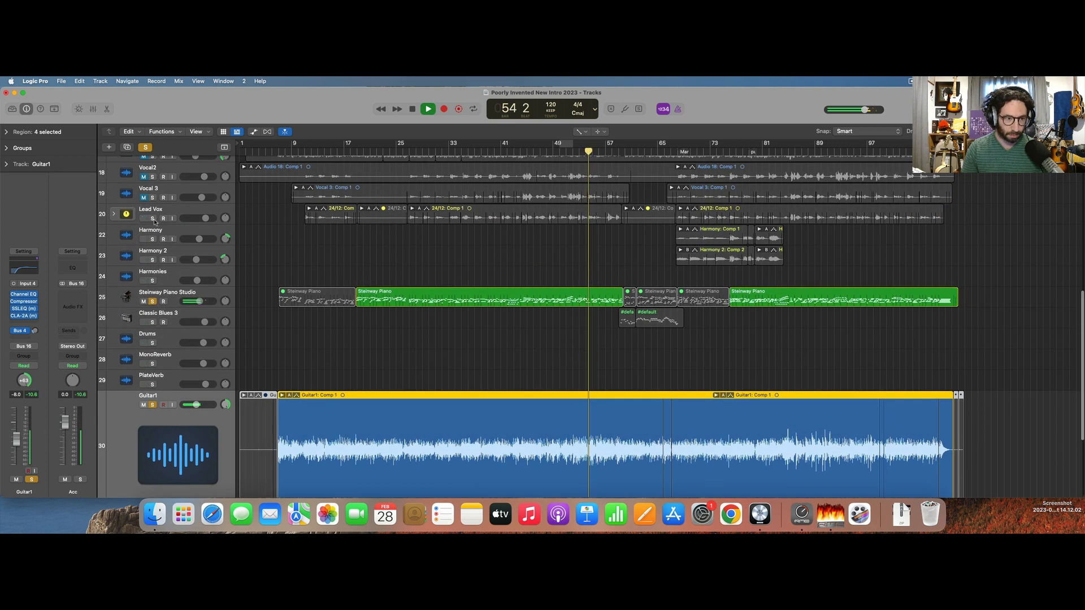
left_click(152, 218)
scroll(274, 258, "down", 5)
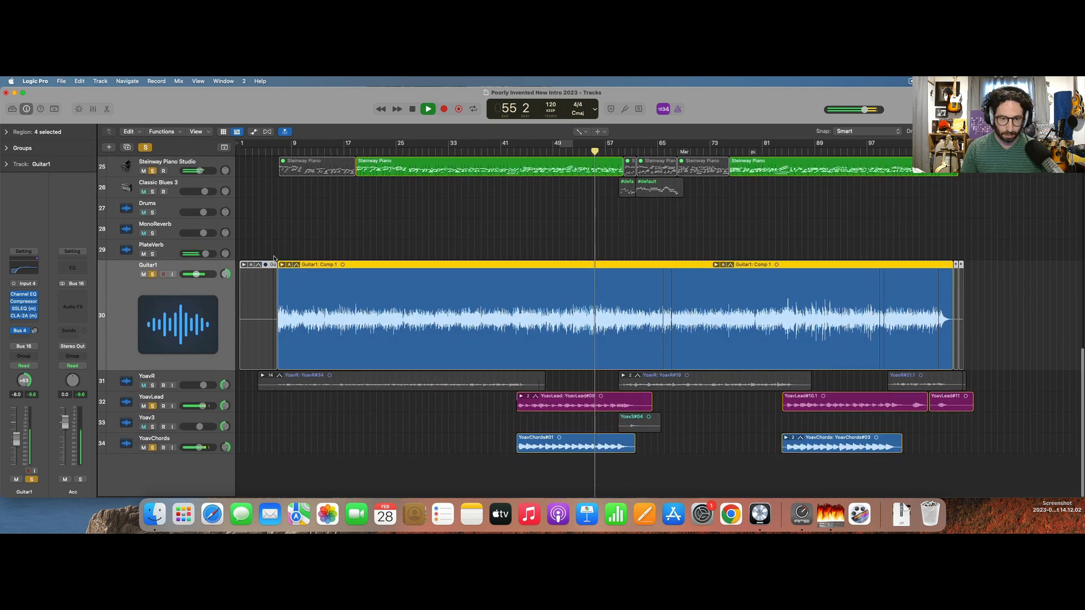
left_click(145, 148)
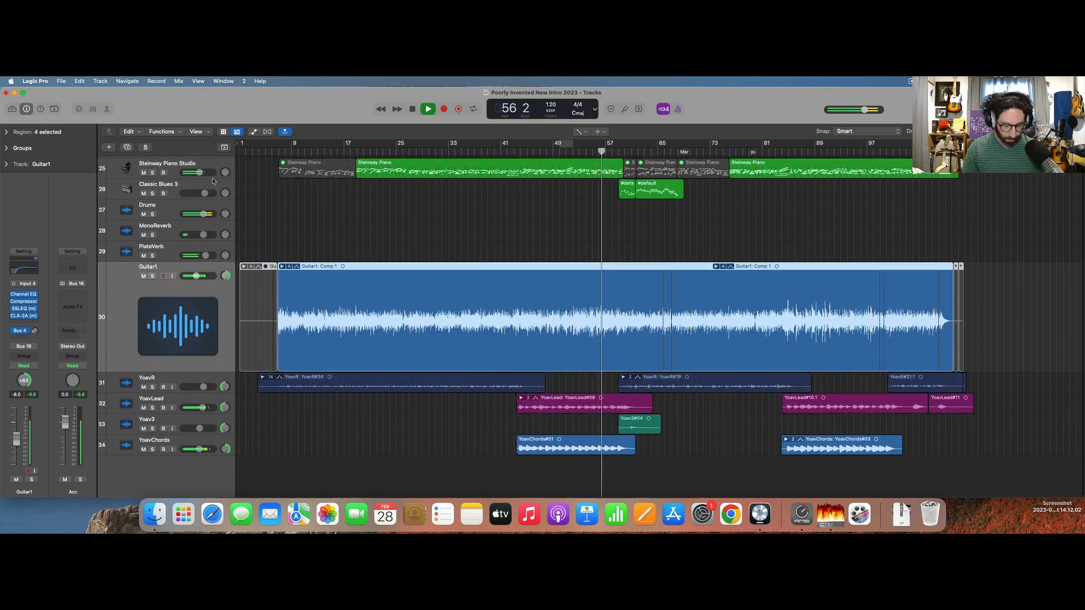
Stop playback and route the outputs of the MonoReverb, PlateVerb, Vocal FX and Stereo Reverb channels together to Bus 18 in the mixer.
key("x")
scroll(630, 299, "right", 2)
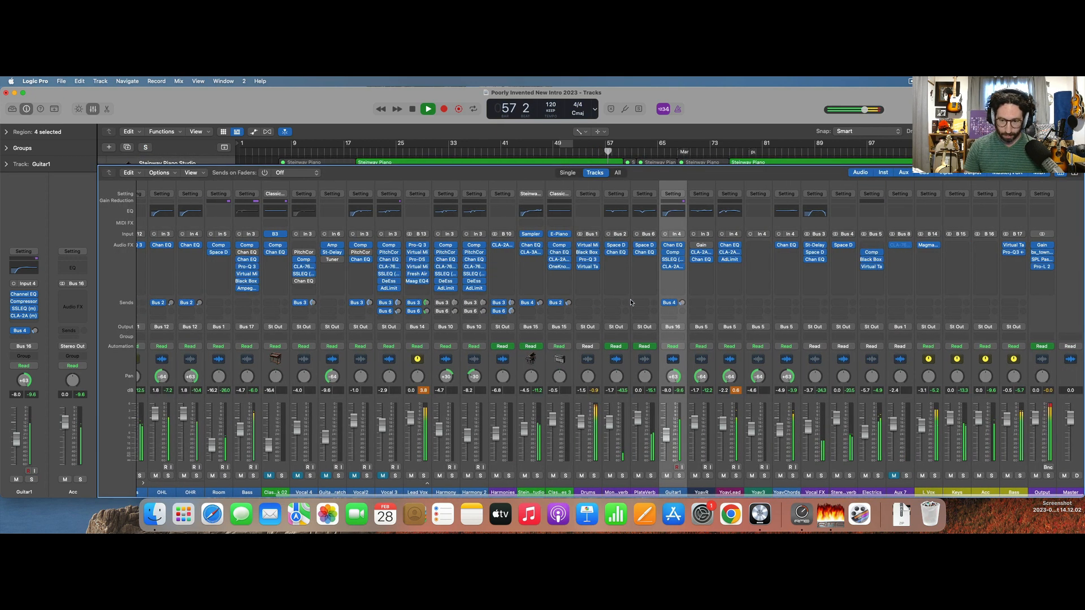
key("space")
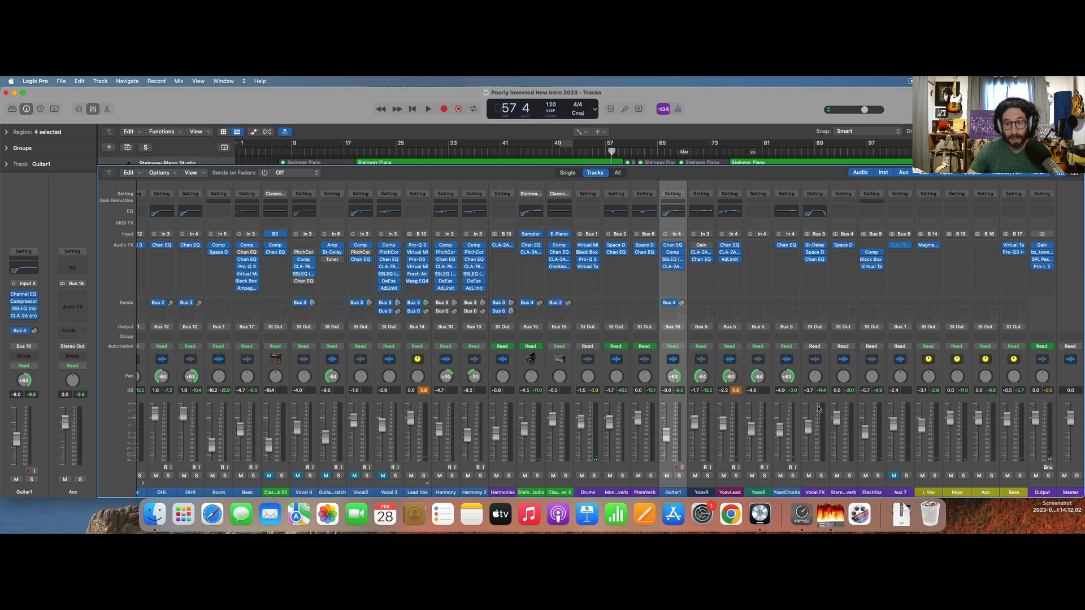
left_click(821, 493)
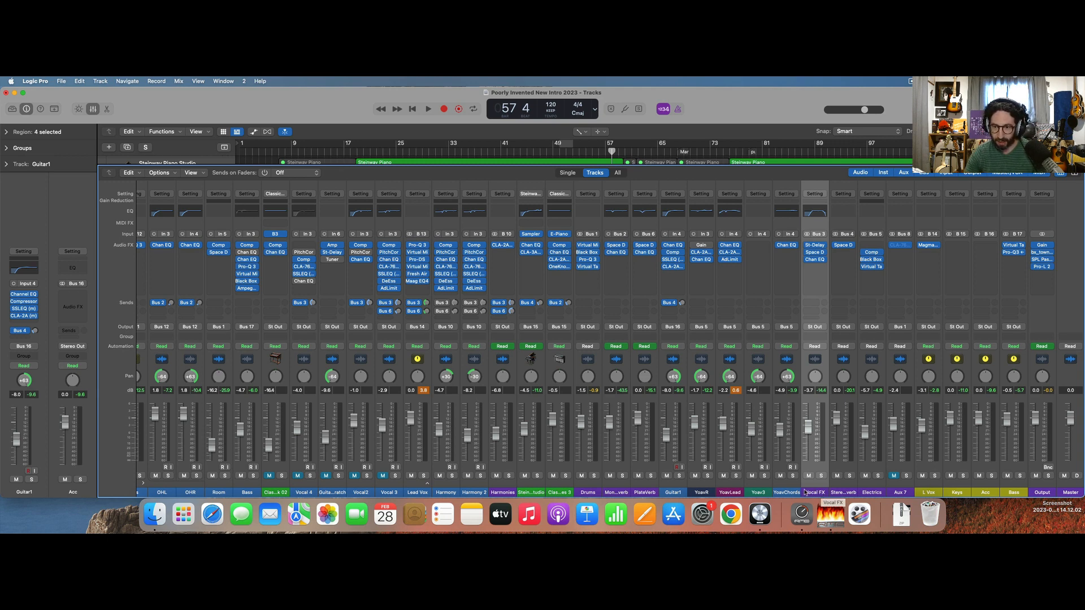
left_click(647, 493)
left_click(609, 490, "shift")
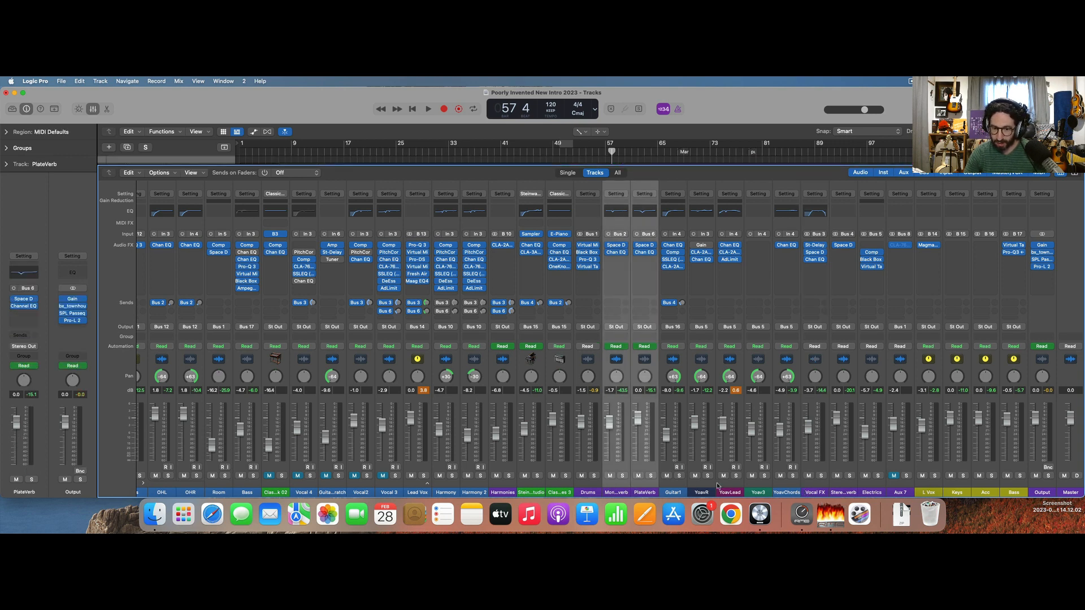
left_click(816, 492, "shift")
left_click(846, 490, "shift")
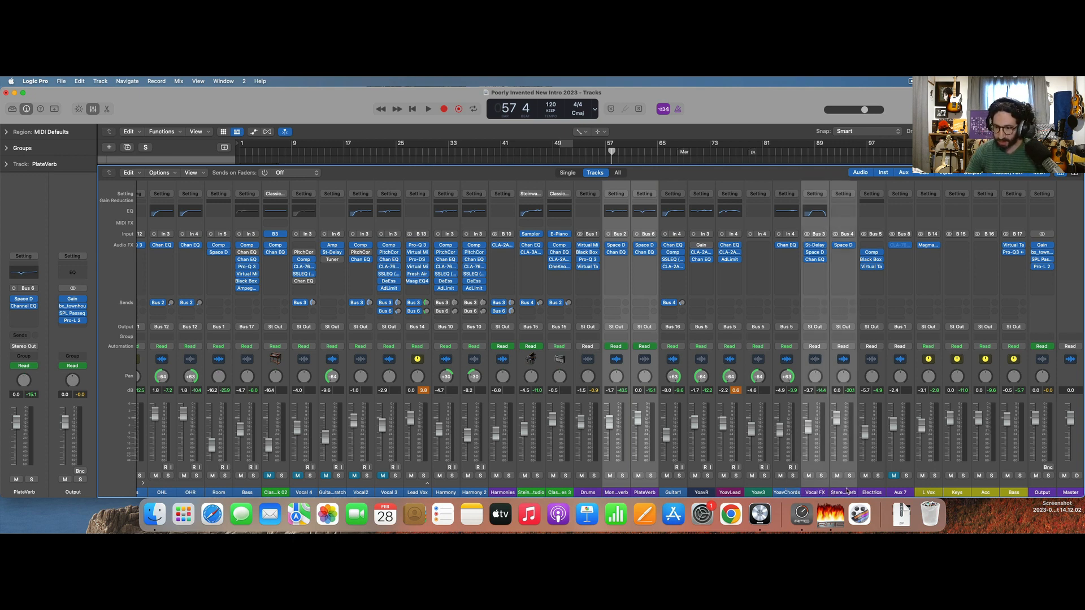
left_click(816, 329)
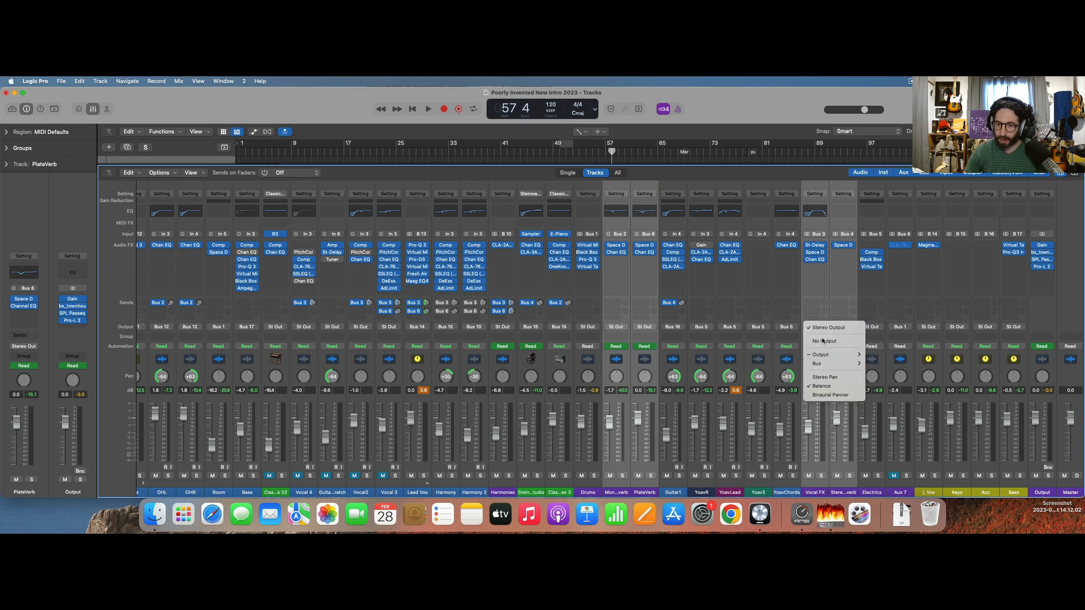
mouse_move(833, 363)
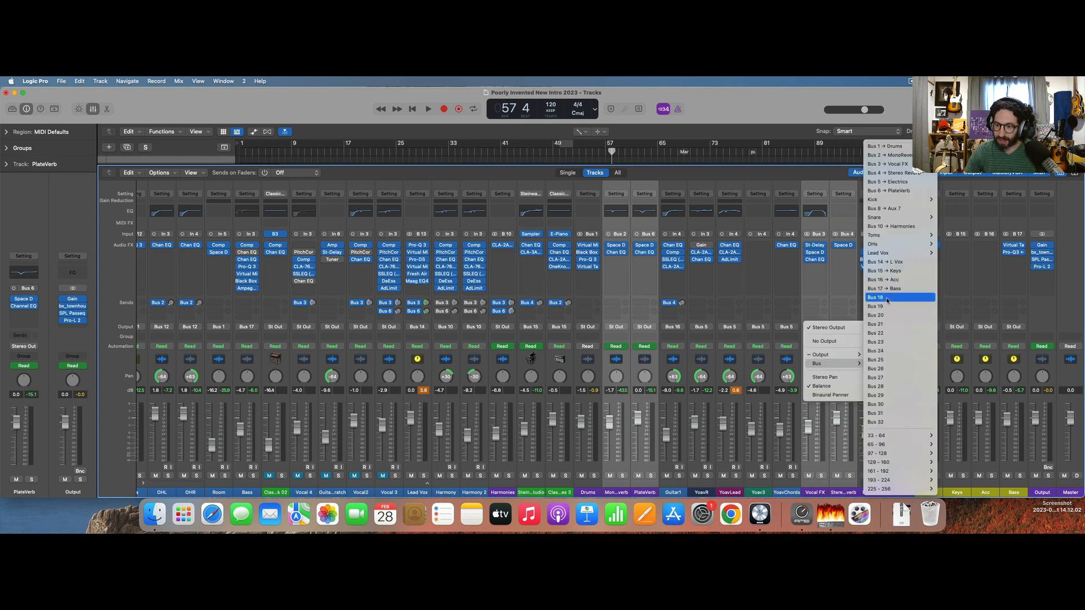
left_click(886, 298)
Rename the new Bus 18 aux channel as FX, and solo it for a short playback check.
left_click(1043, 491)
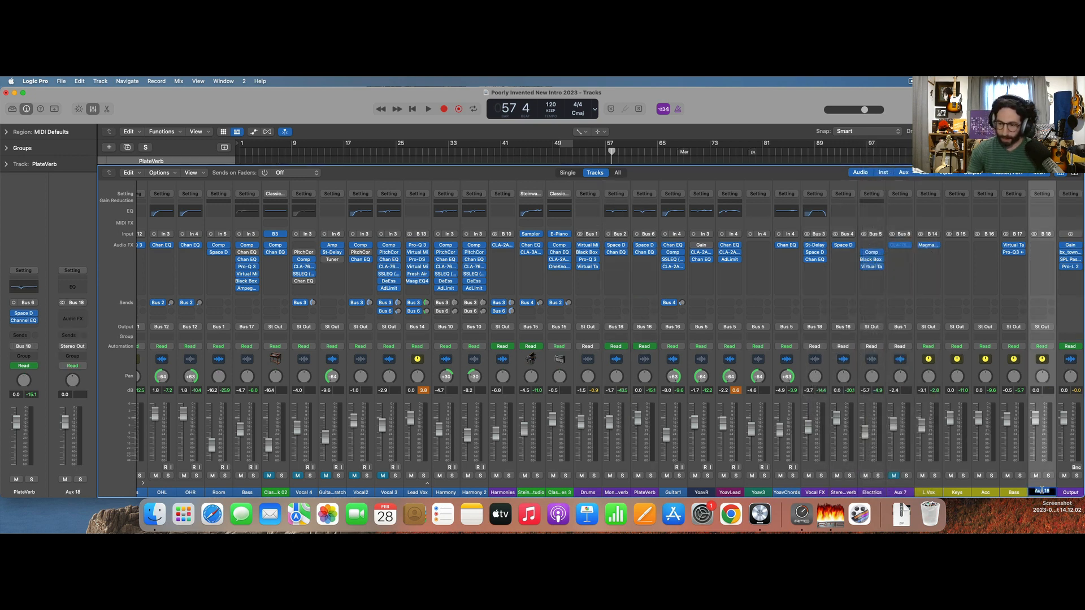
key("Return")
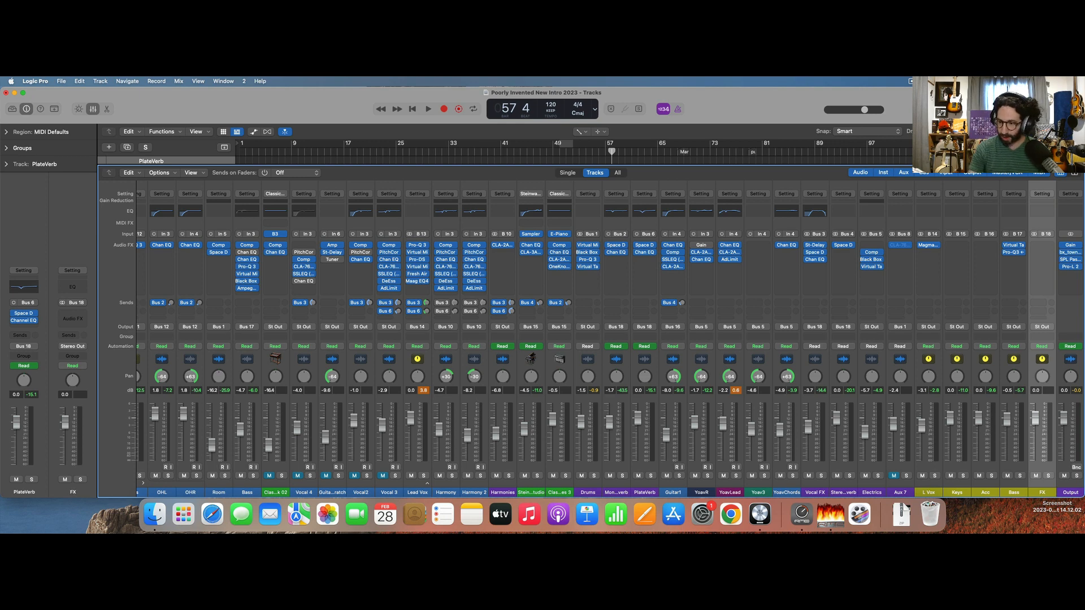
left_click(1048, 476)
key("space")
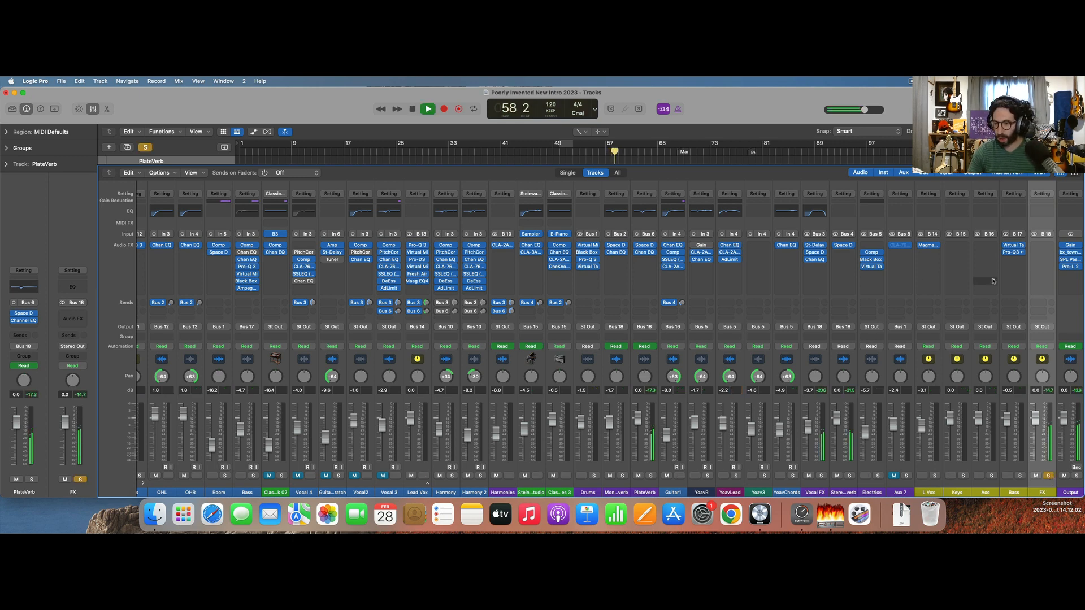
key("space")
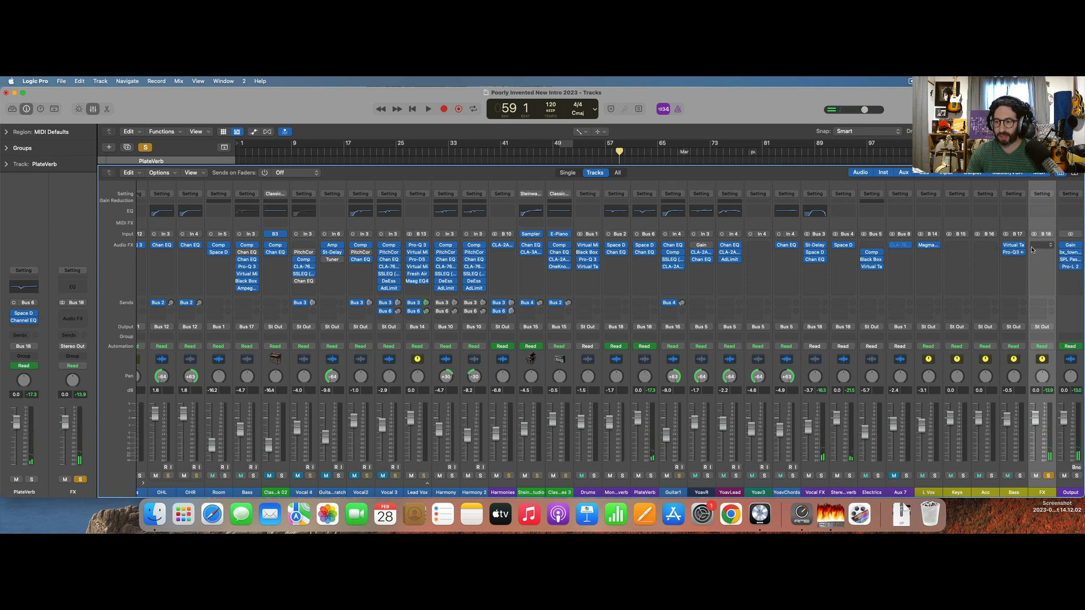
Insert Pro-Q 3 on the FX channel and, during playback, add a bell cut of about 2.4 dB at about 223 Hz.
key("ctrl+space")
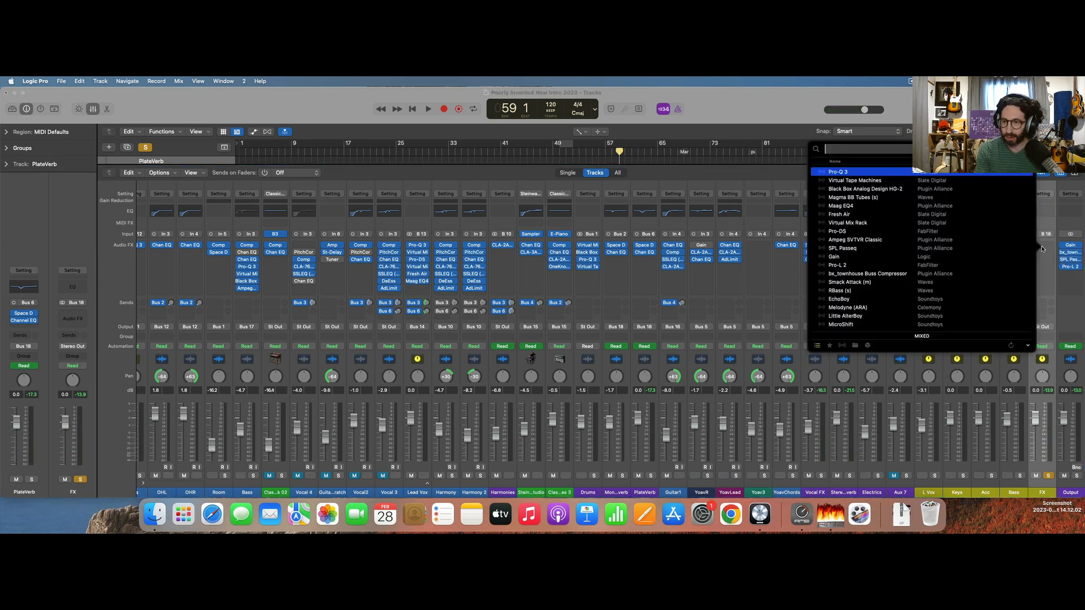
type("pro")
key("Return")
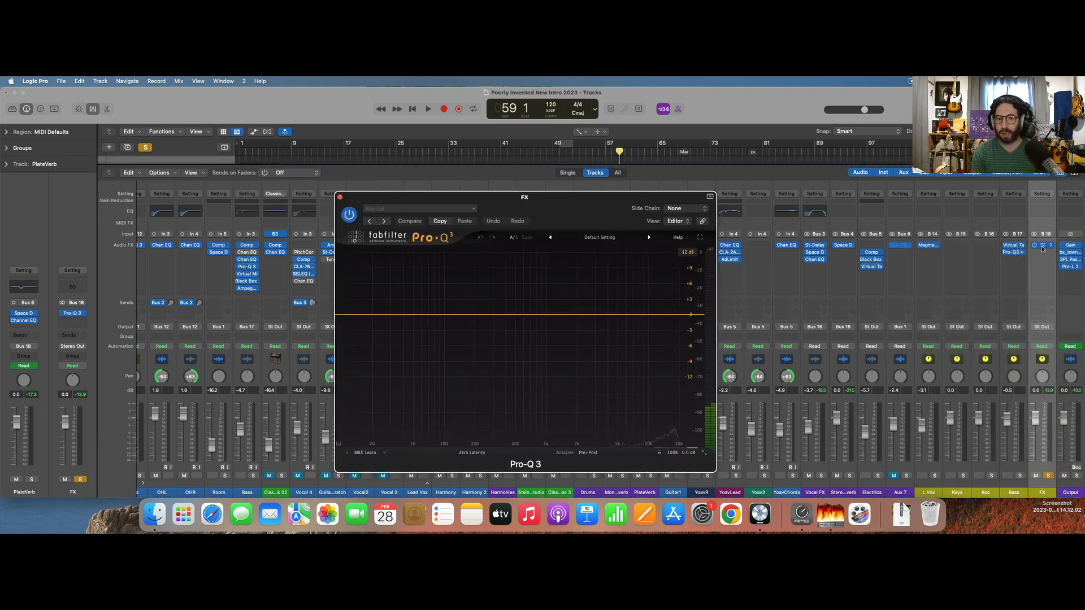
key("space")
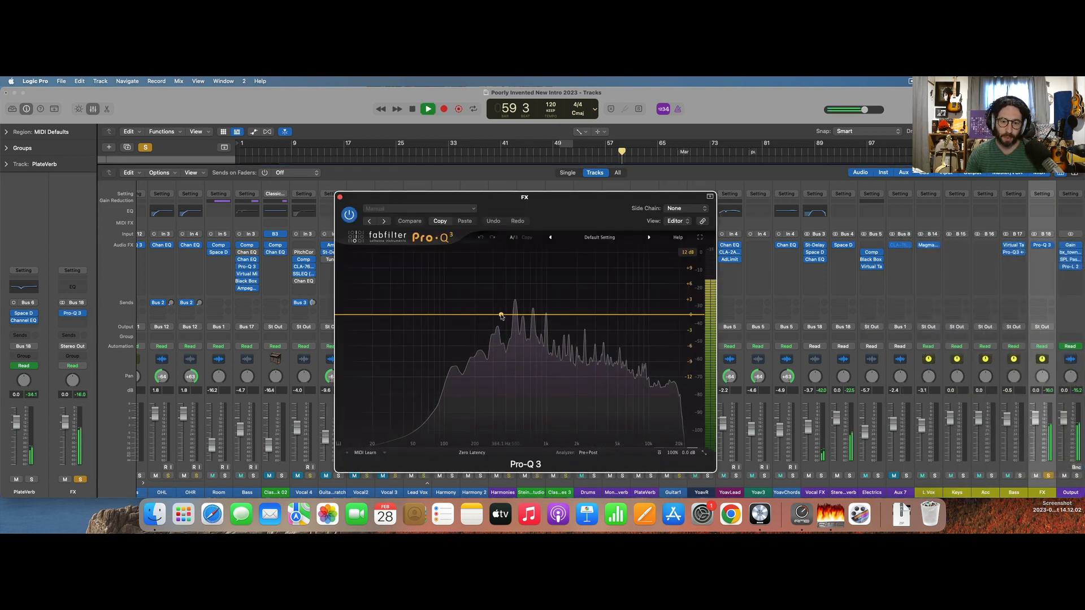
left_click_drag(499, 314, 480, 327)
key("space")
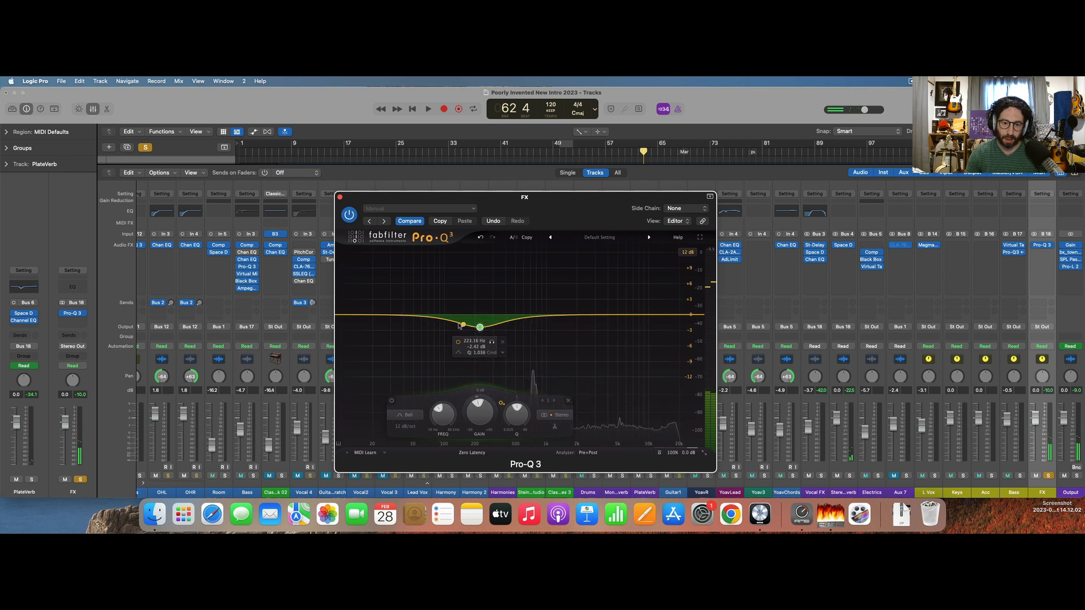
Add a high cut at about 15 kHz and a low cut placed just below the bell dip in the FX EQ.
left_click(667, 316)
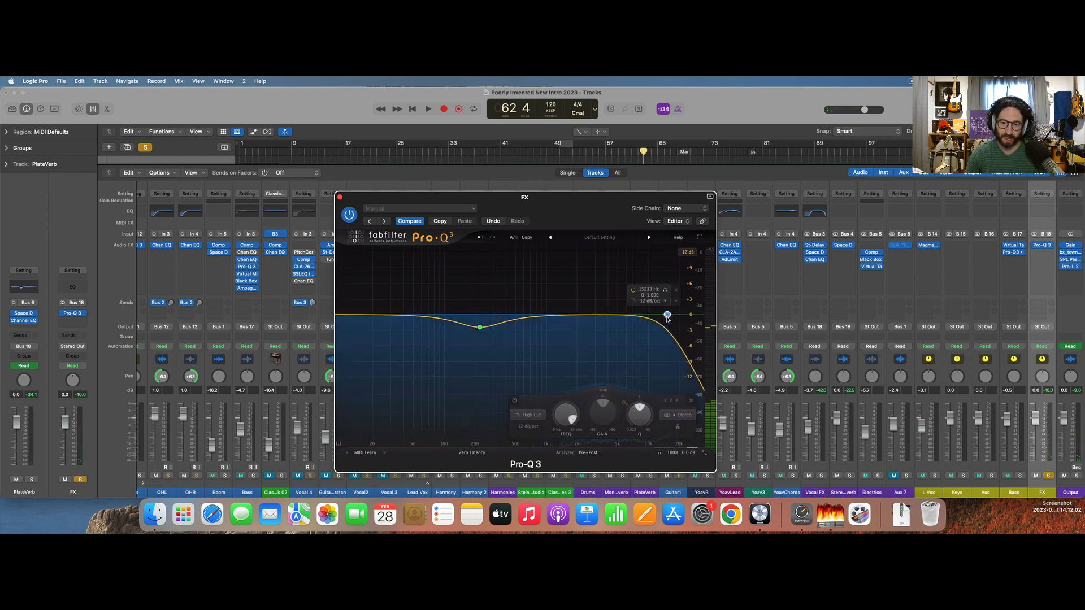
left_click(446, 321)
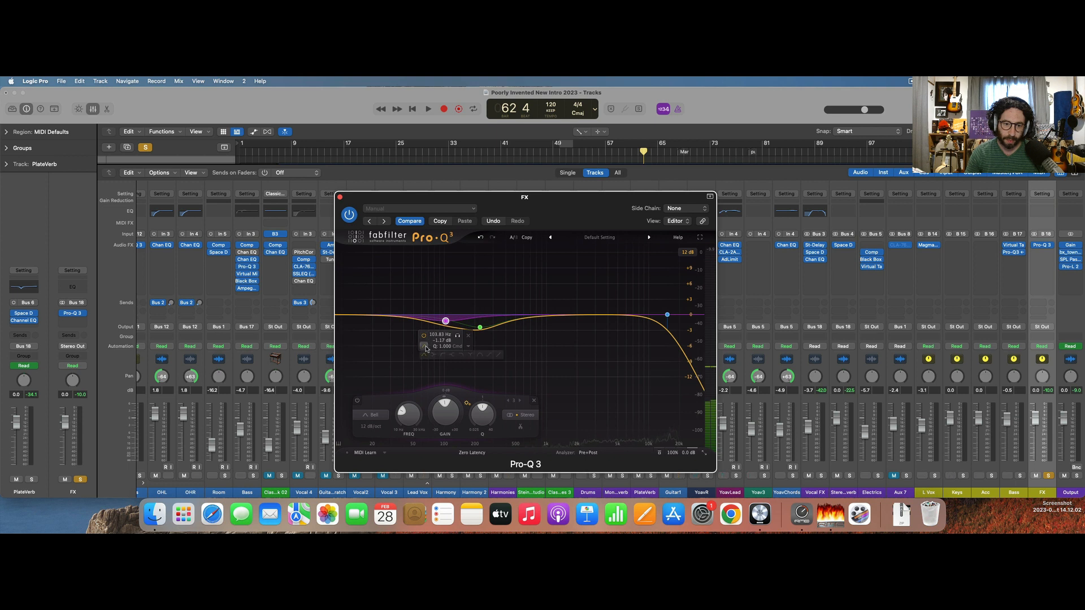
left_click(443, 355)
key("space")
left_click_drag(446, 320, 460, 320)
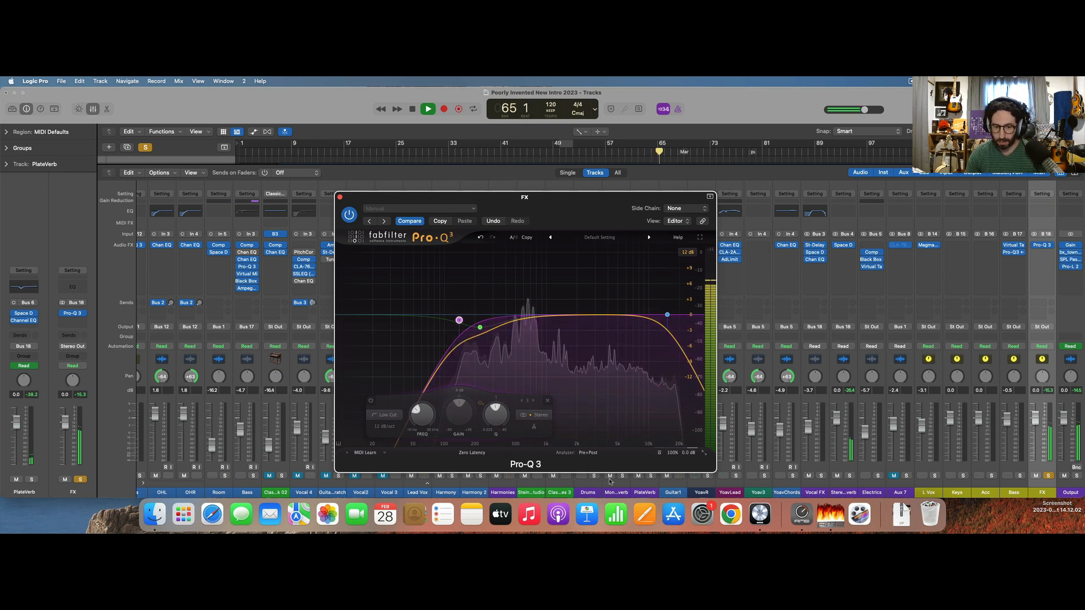
Solo the Bass, Acc, Keys and L Vox buses alongside FX during playback to hear how they blend.
left_click(1020, 476)
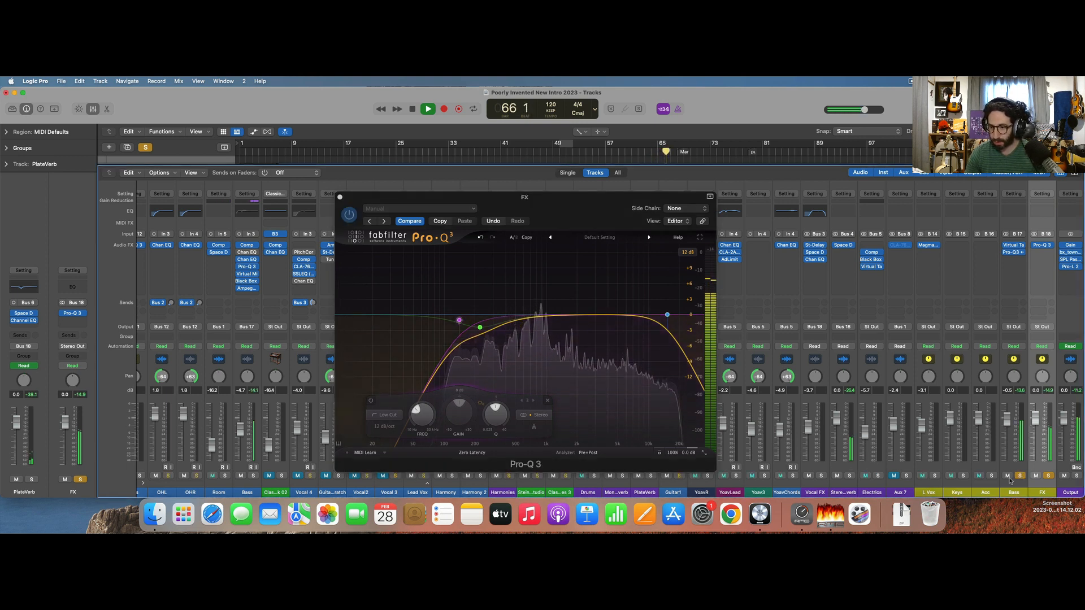
left_click(992, 476)
left_click(963, 476)
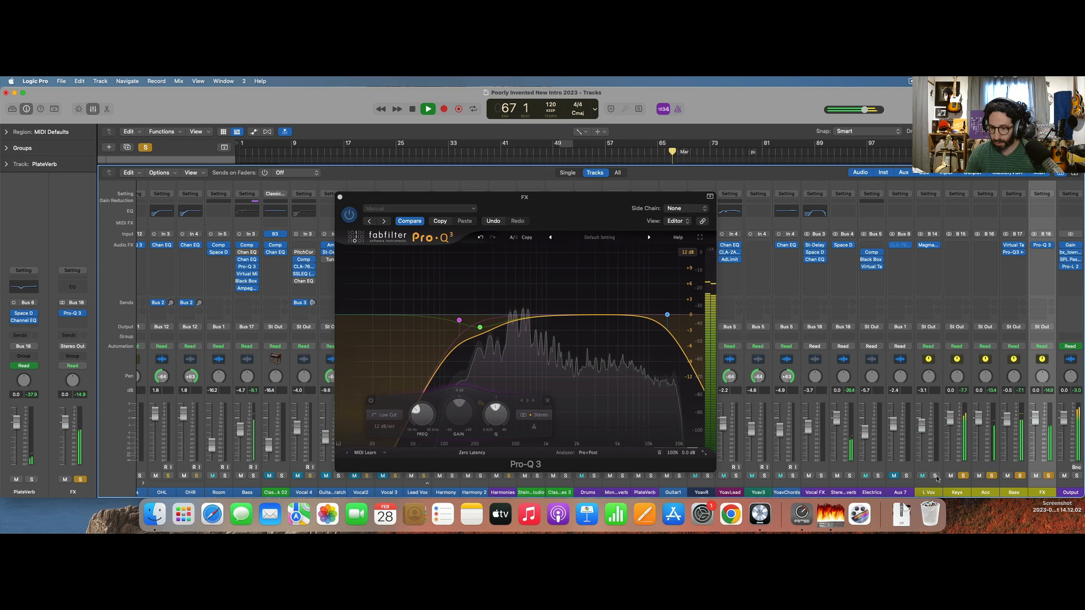
left_click(935, 476)
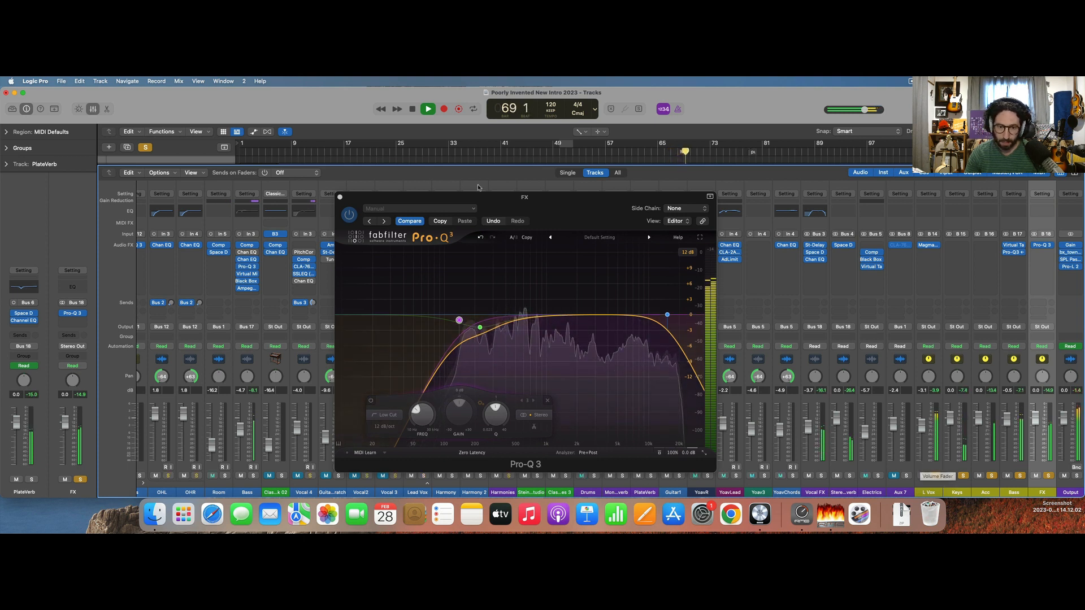
Clear all solos, close the Pro-Q 3 window, and play the full mix from about bar 70 before stopping.
key("space")
left_click(146, 148)
left_click(145, 148)
key("space")
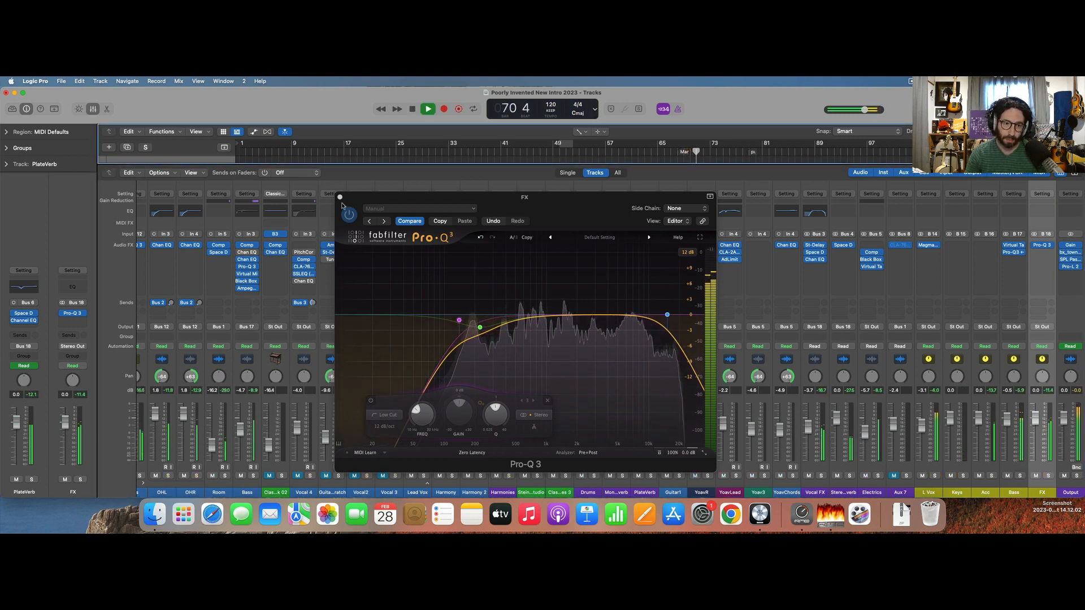
left_click(340, 196)
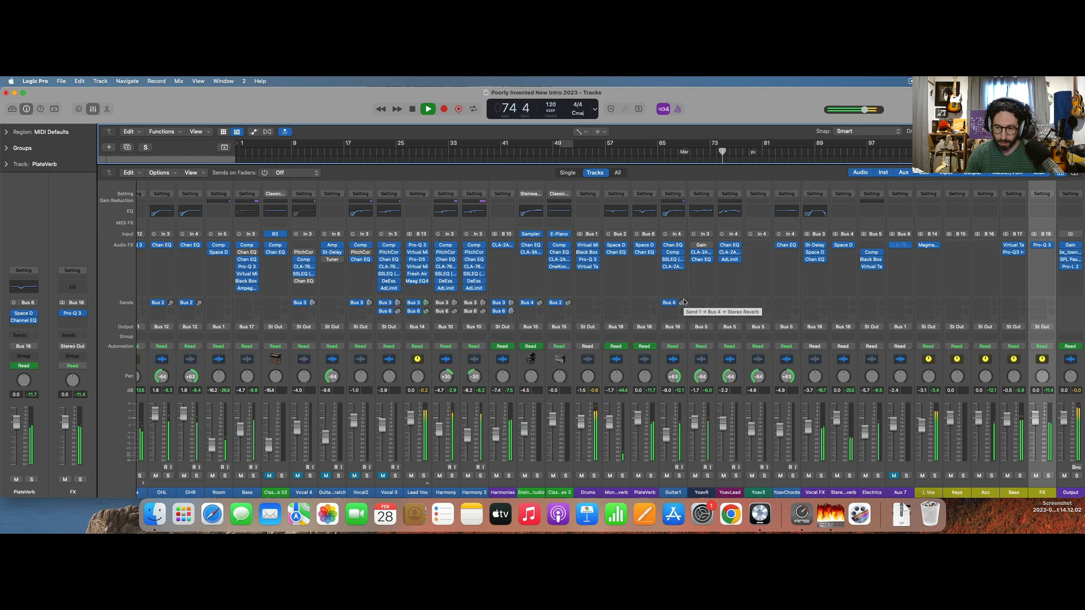
key("space")
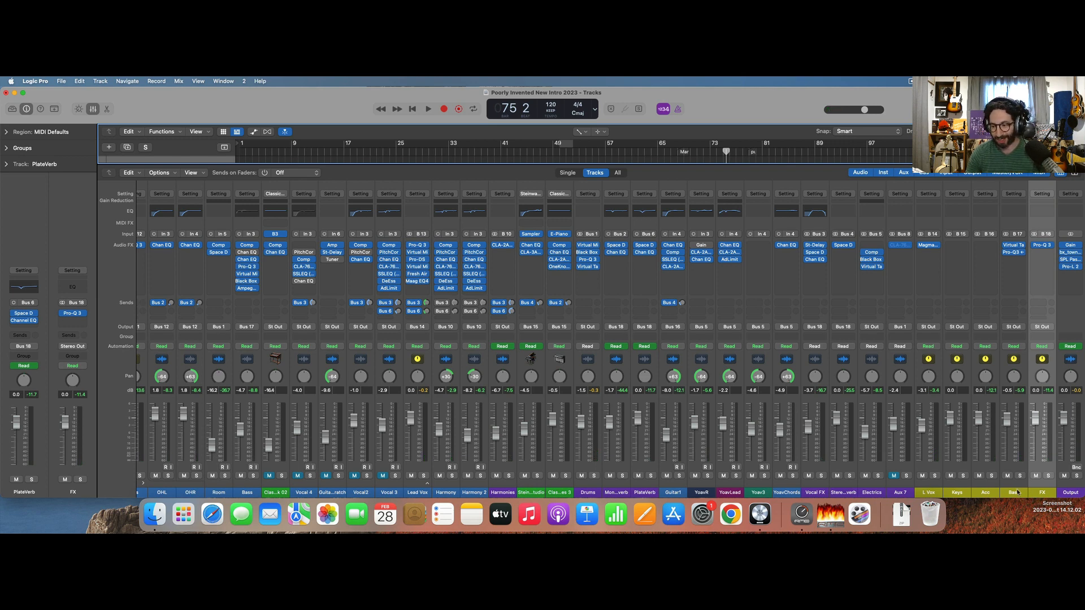
Play the mix from bar 75 with the FX channel's Pro-Q 3 open and bypass its 223 Hz bell band.
left_click(1043, 246)
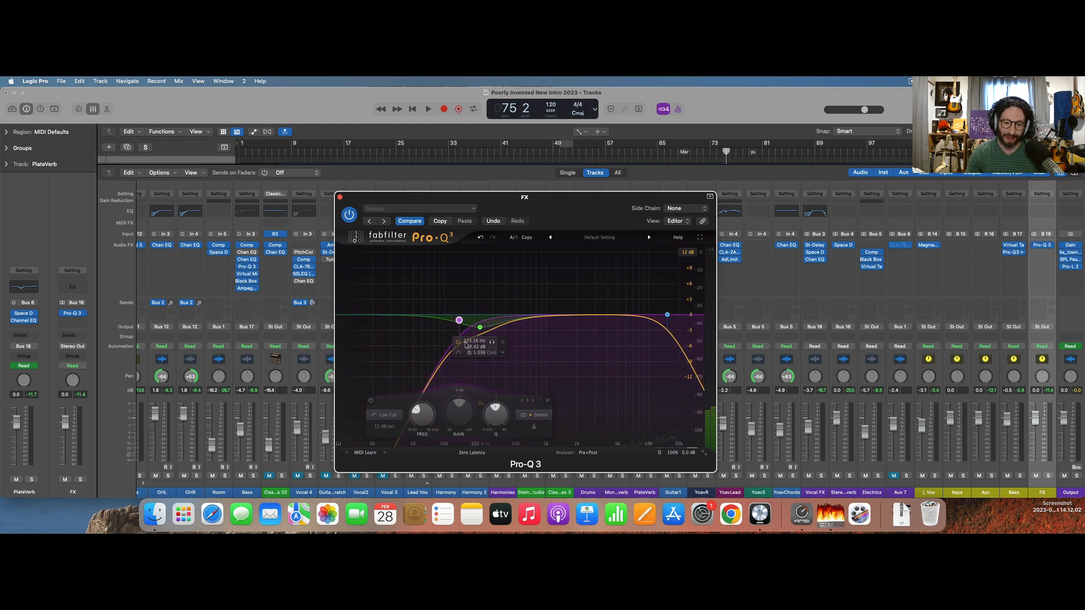
key("space")
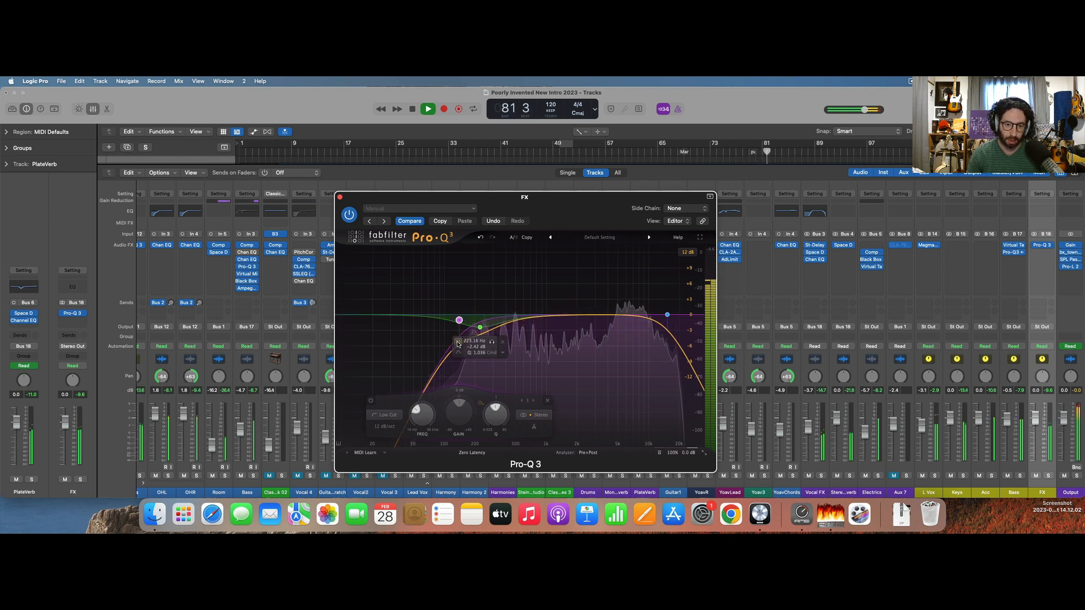
key("space")
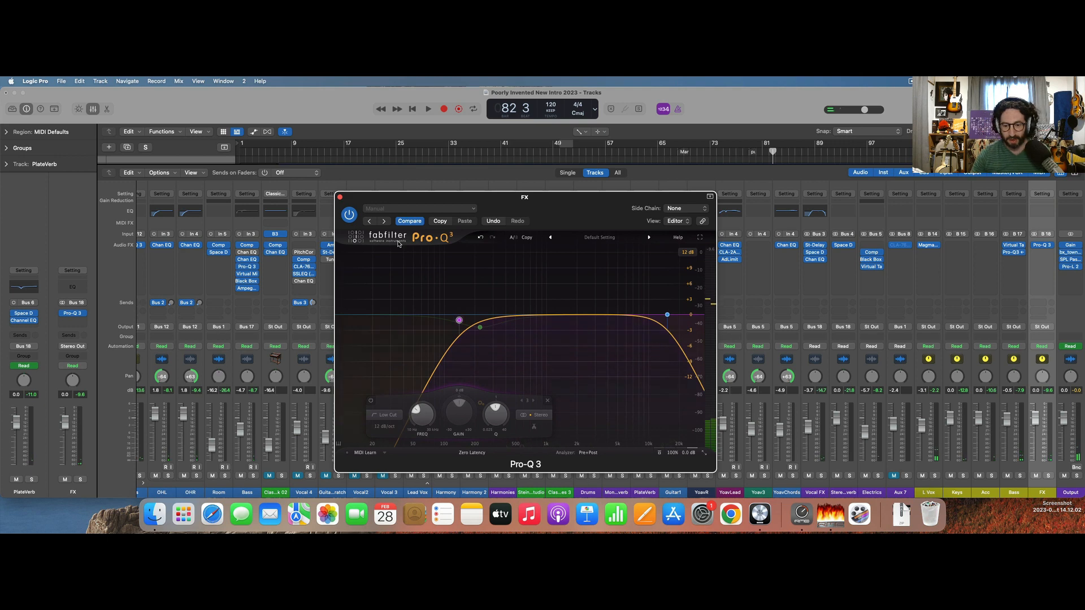
left_click(340, 198)
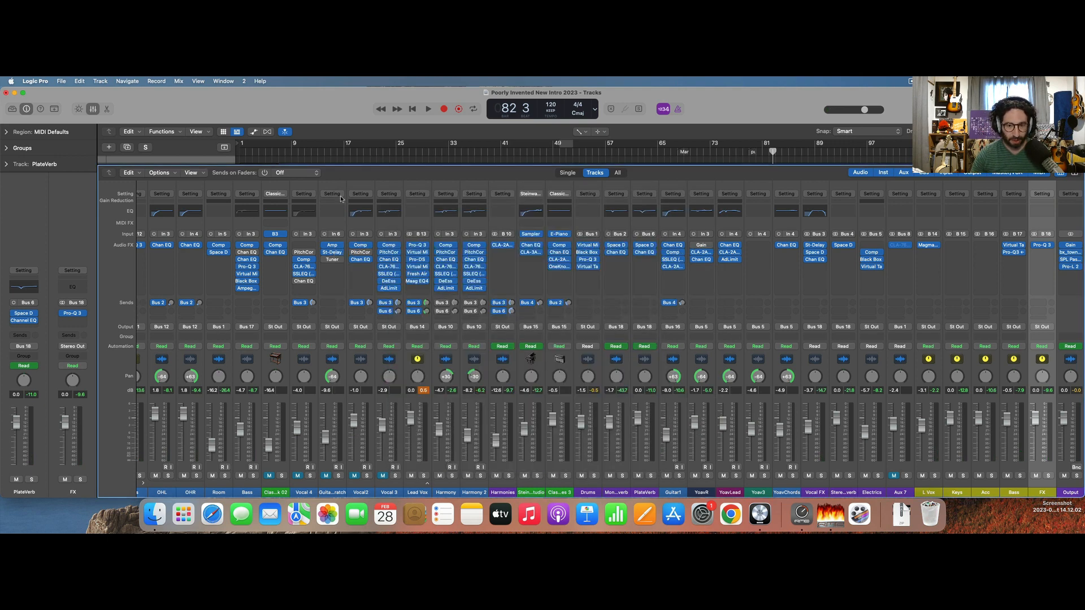
Solo the Harmony and Harmony 2 tracks and play them from bar 69.
key("x")
scroll(591, 369, "up", 10)
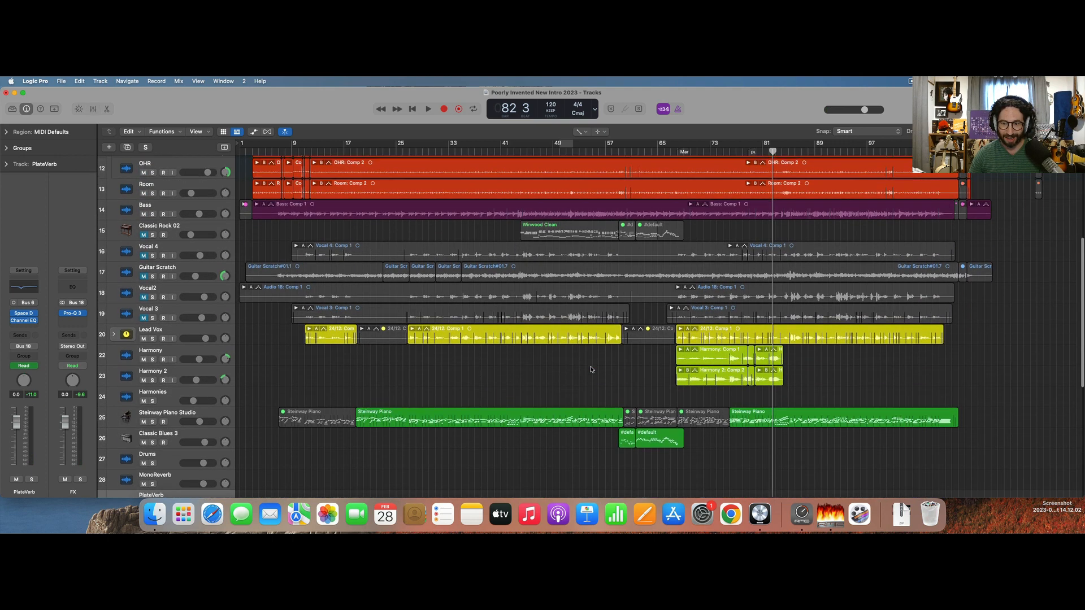
left_click(685, 150)
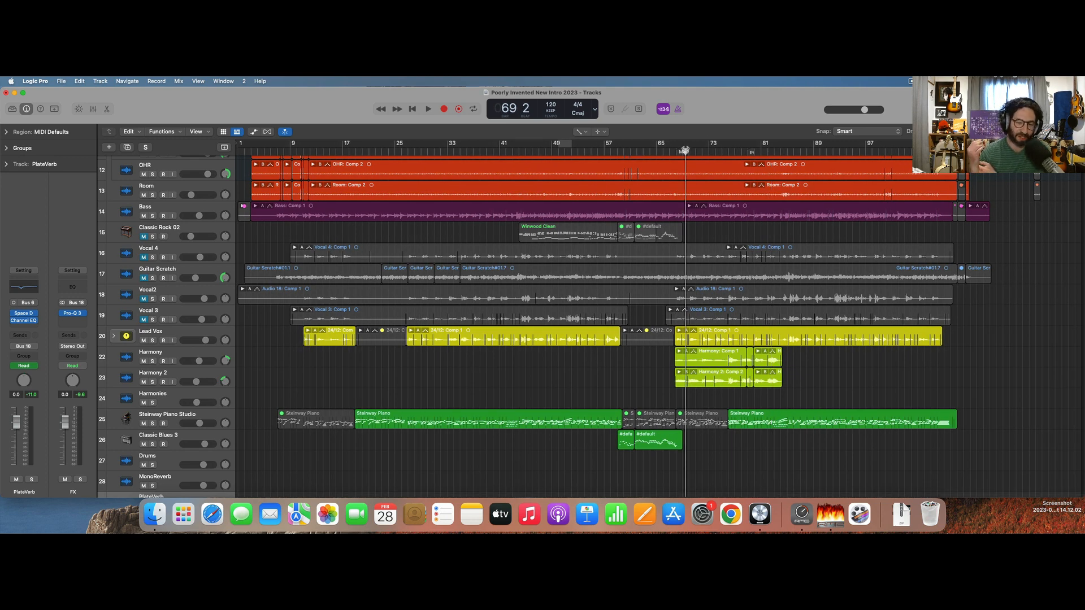
left_click(123, 365)
left_click(125, 461, "shift")
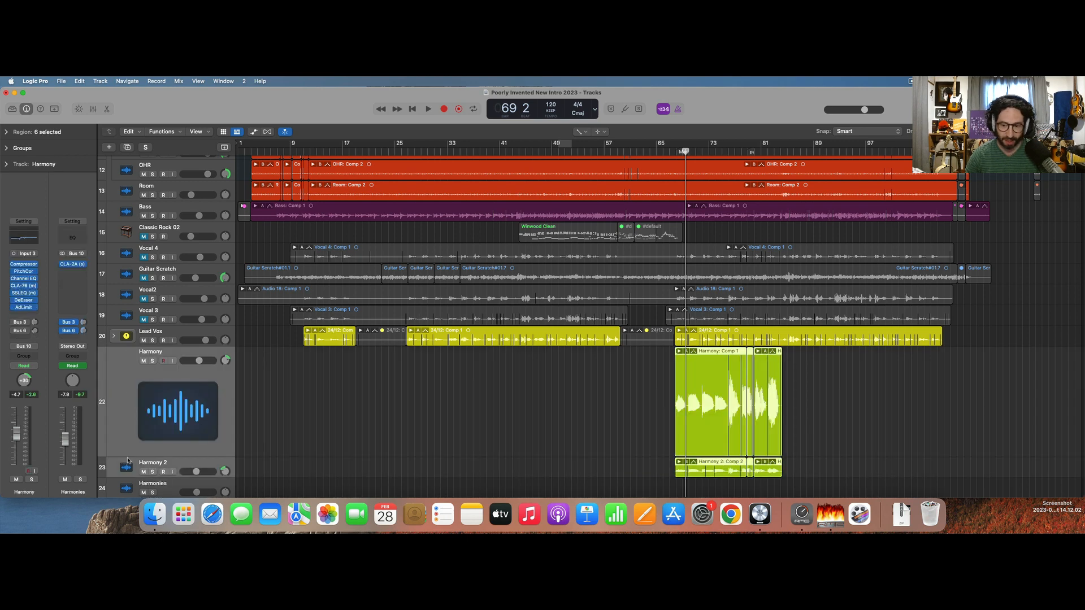
left_click(153, 361)
key("space")
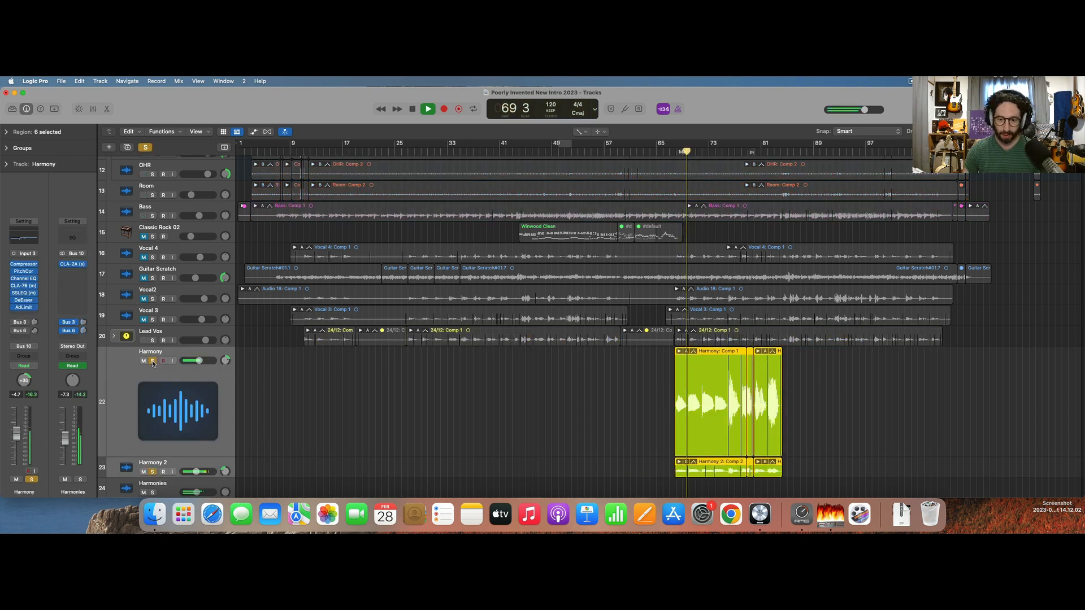
key("super+Right")
scroll(154, 362, "down", 5)
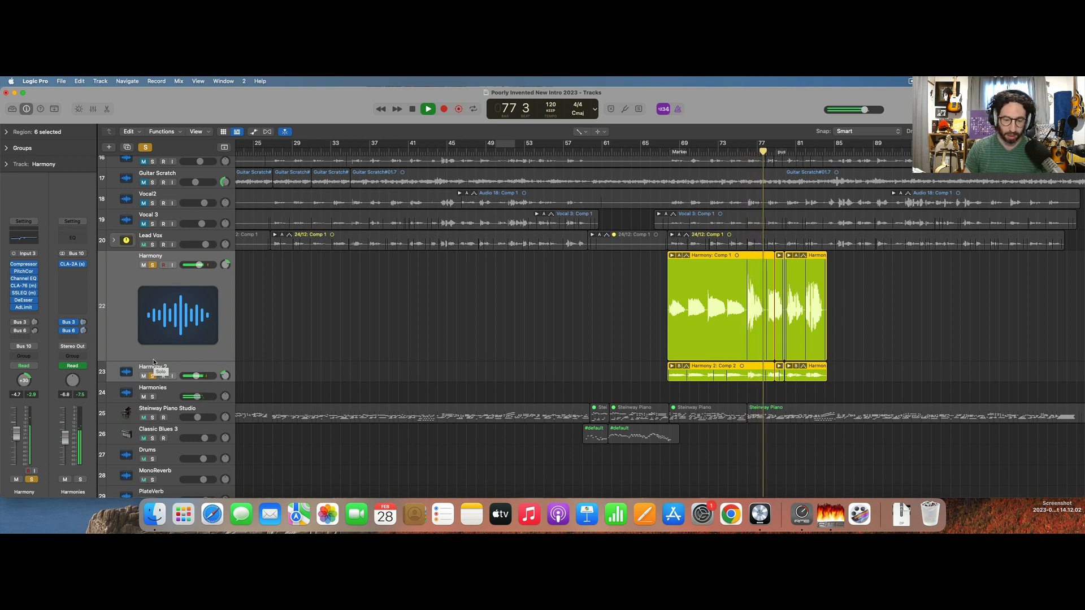
key("space")
Group the two harmony tracks into a summing stack, replace their solos with a solo on the stack, and name it Harms.
key("super+shift+d")
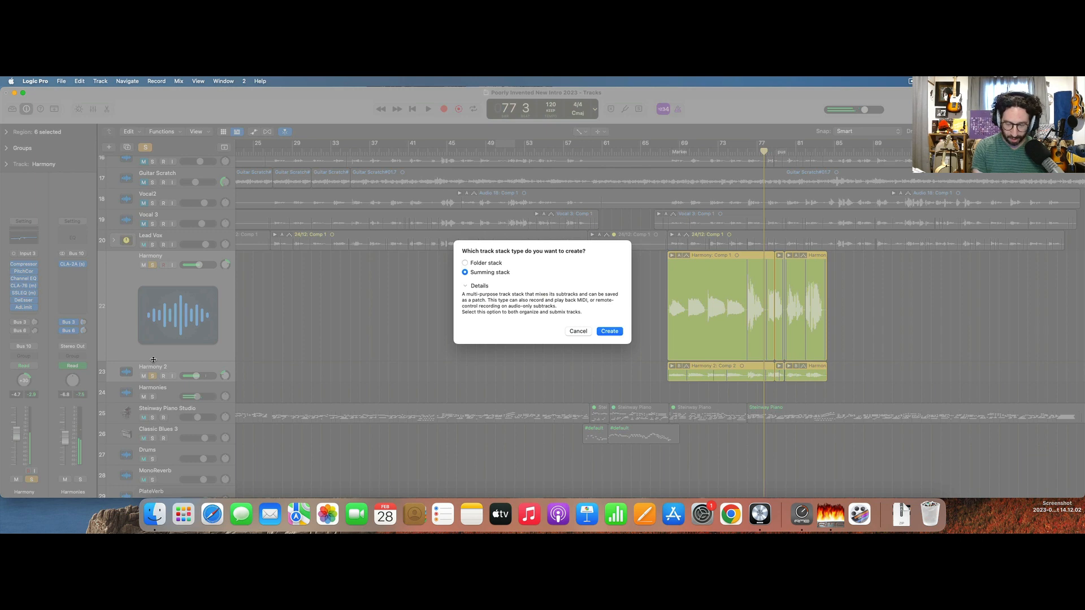
key("Return")
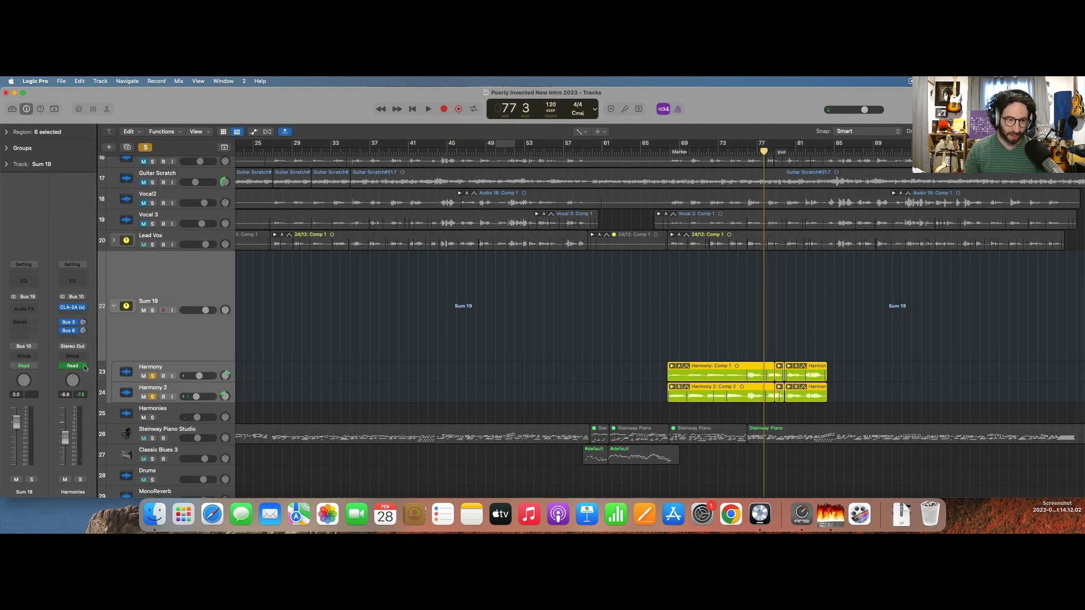
left_click(146, 148)
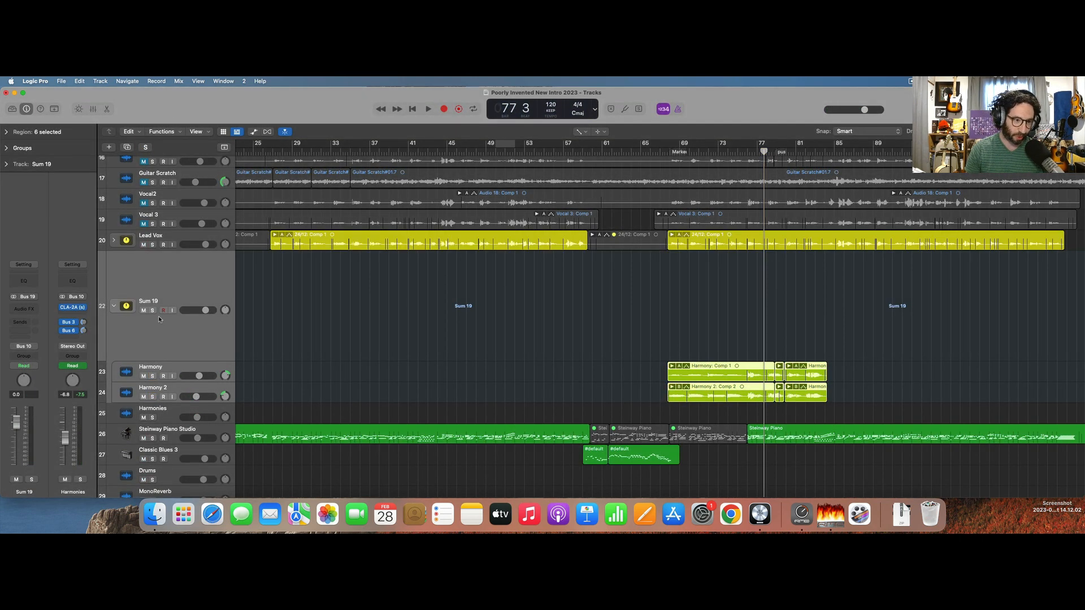
left_click(152, 310)
double_click(150, 301)
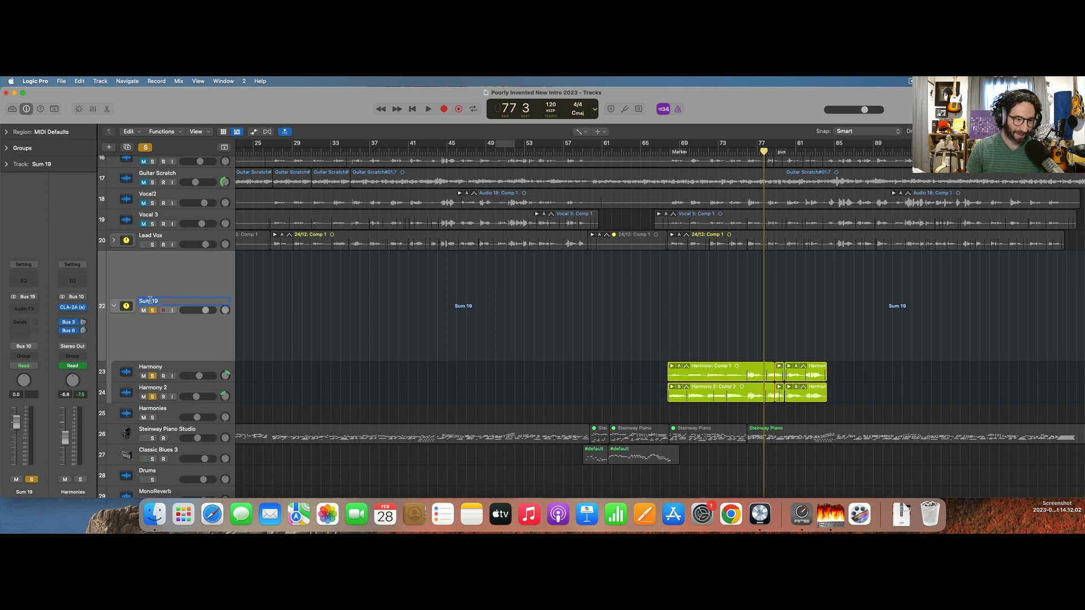
type("Harms")
key("Return")
Play from bar 77 and toggle the Harms solo to compare the harmonies alone and in the full mix.
key("space")
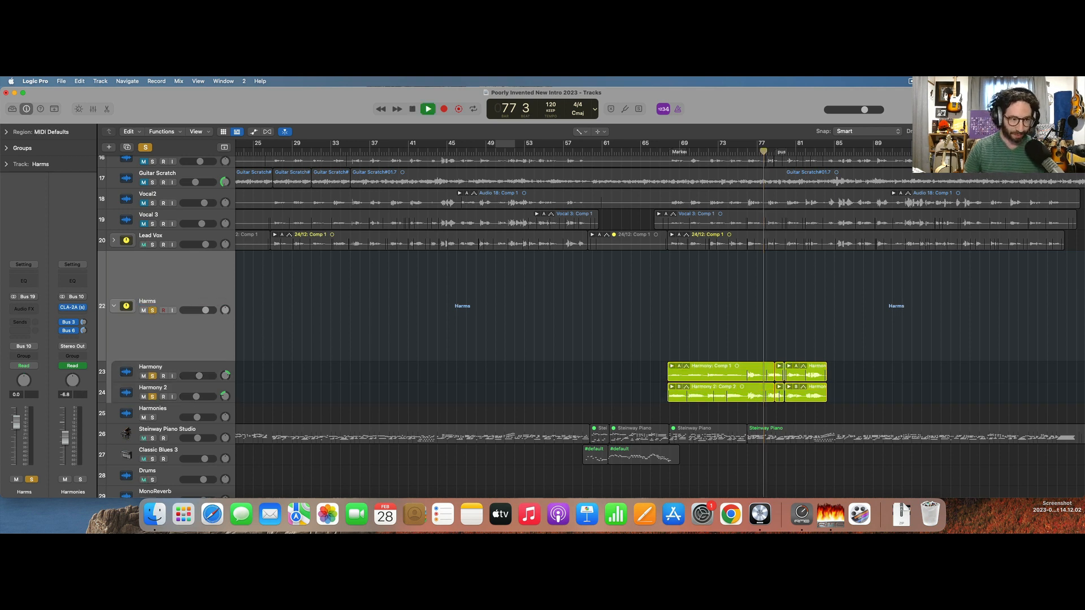
left_click(152, 311)
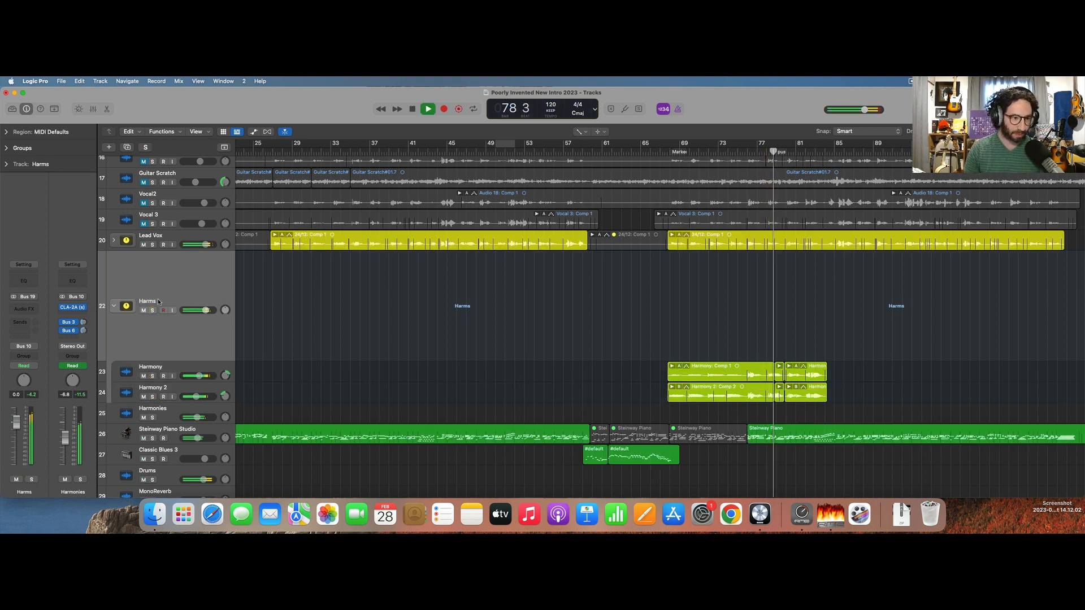
left_click(152, 311)
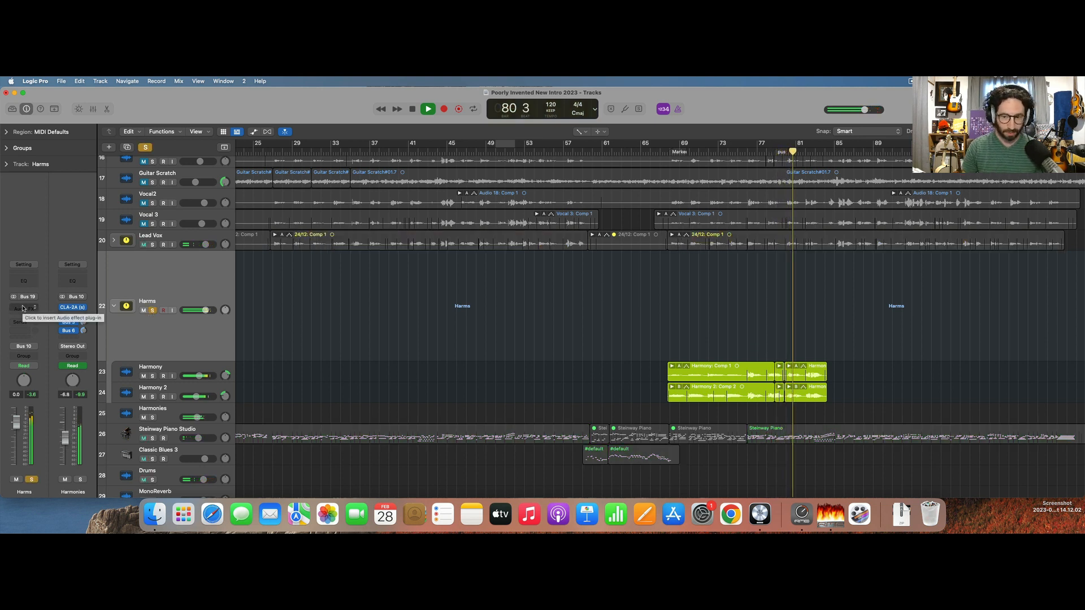
key("space")
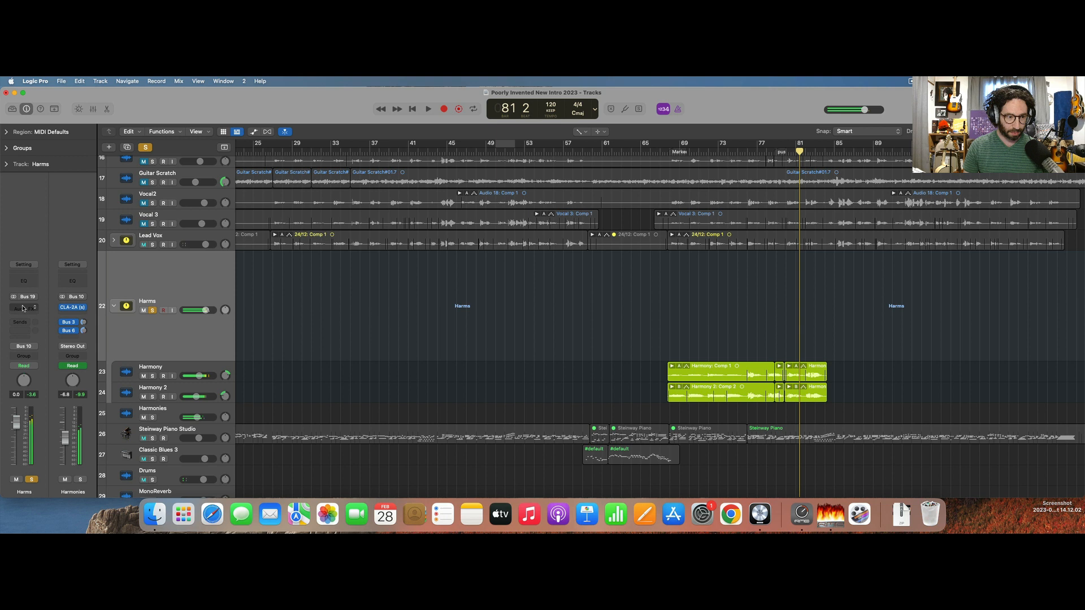
Bypass all effect plug-ins on Harmony and Harmony 2 and play from bar 81 to hear them dry.
left_click(130, 368)
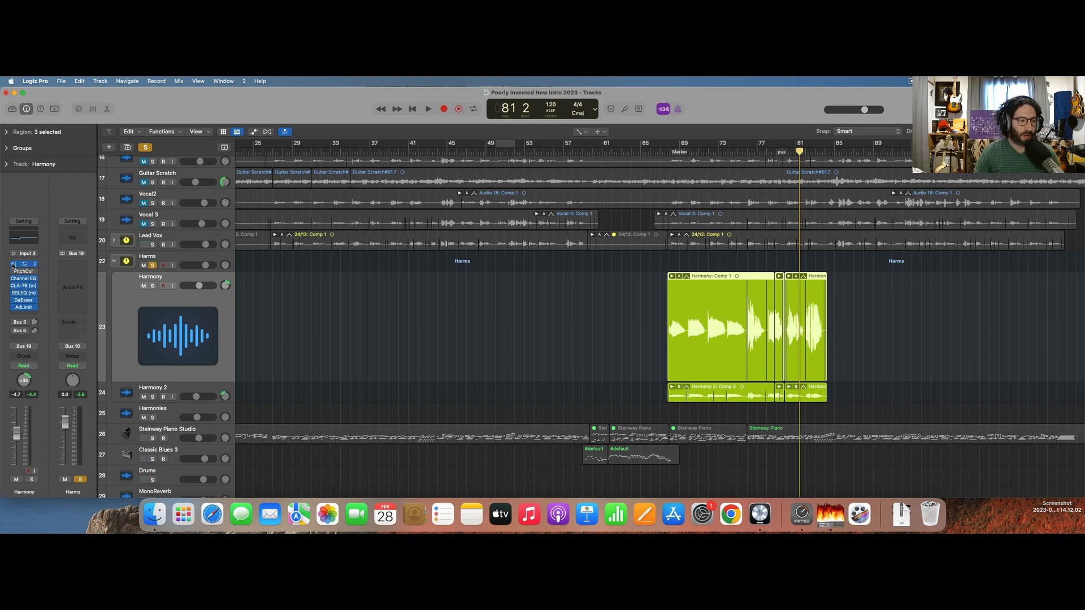
left_click(126, 390)
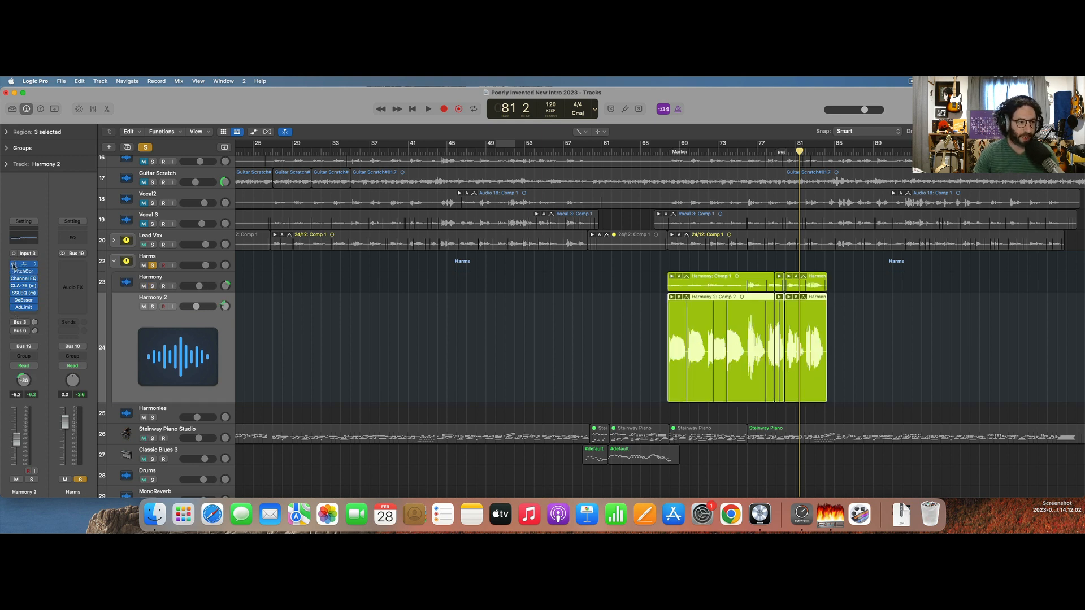
key("space")
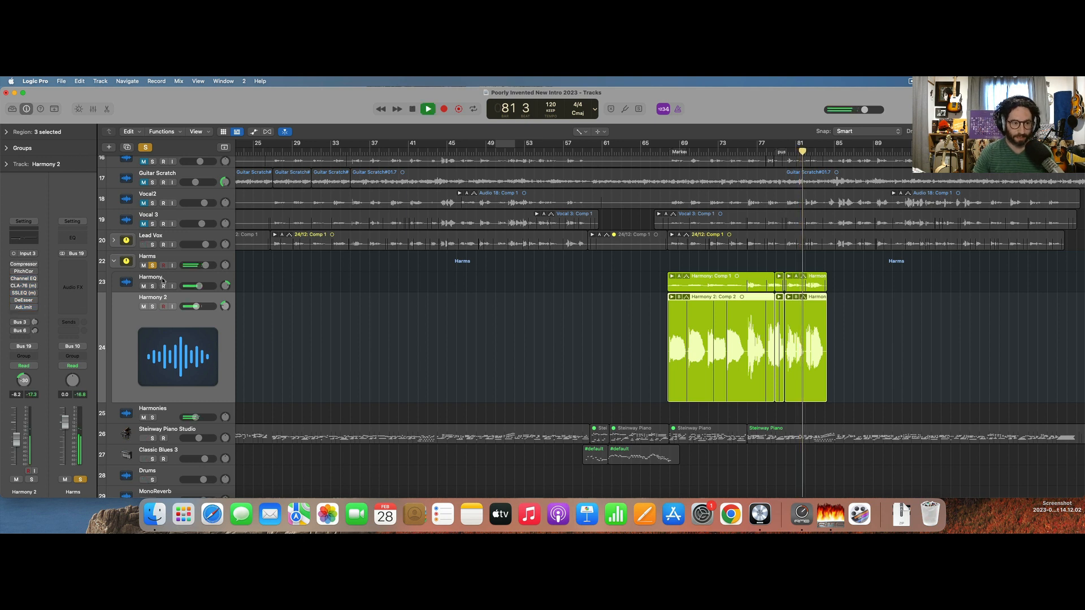
left_click(119, 286)
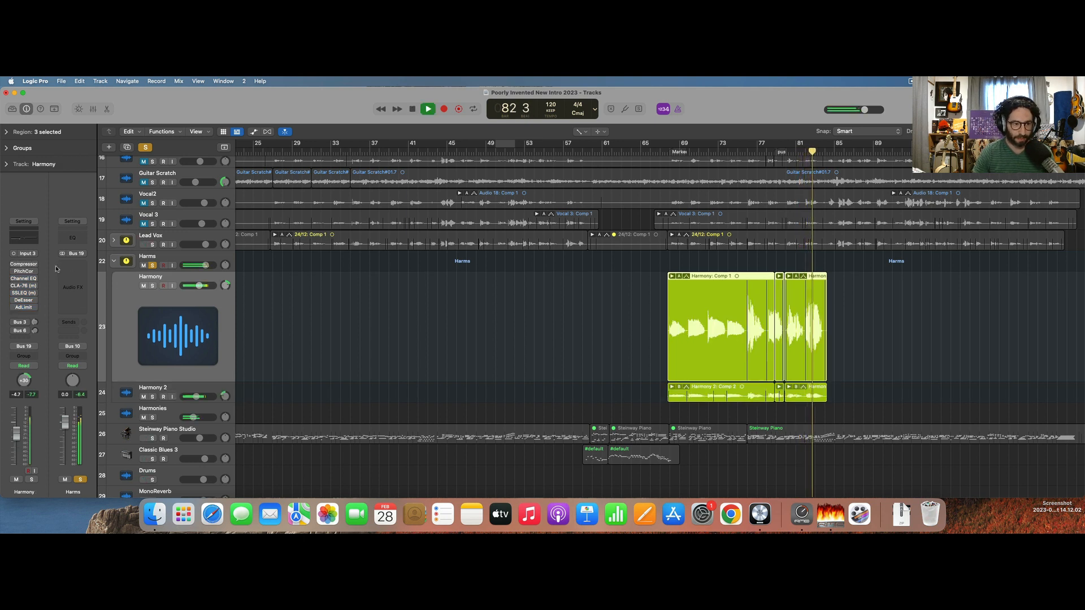
key("space")
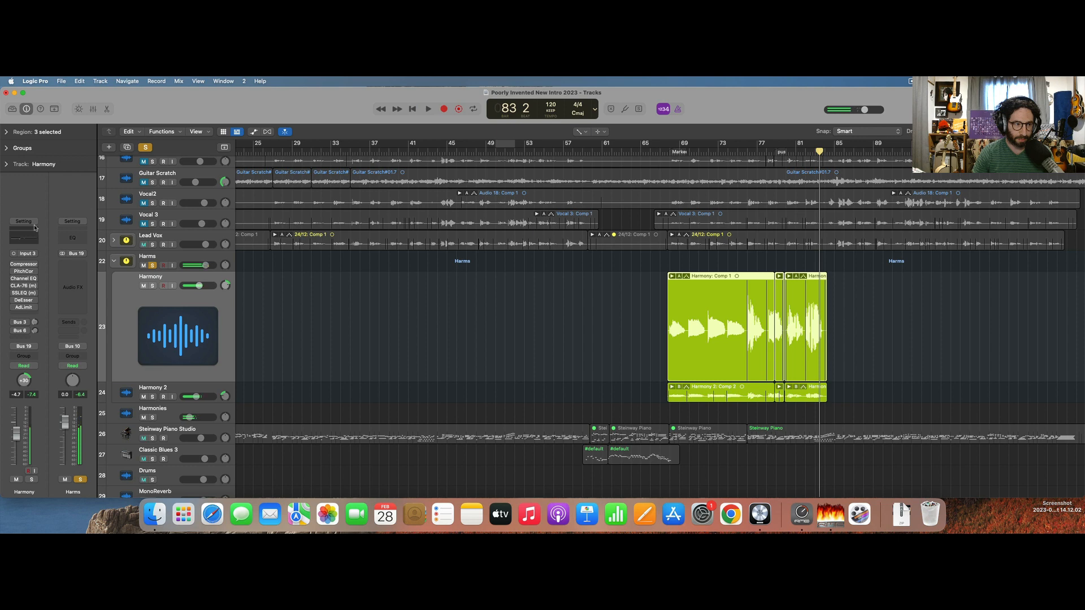
Remove all effect plug-ins from the Harmony channel and insert MetaTune on it.
left_click(33, 226)
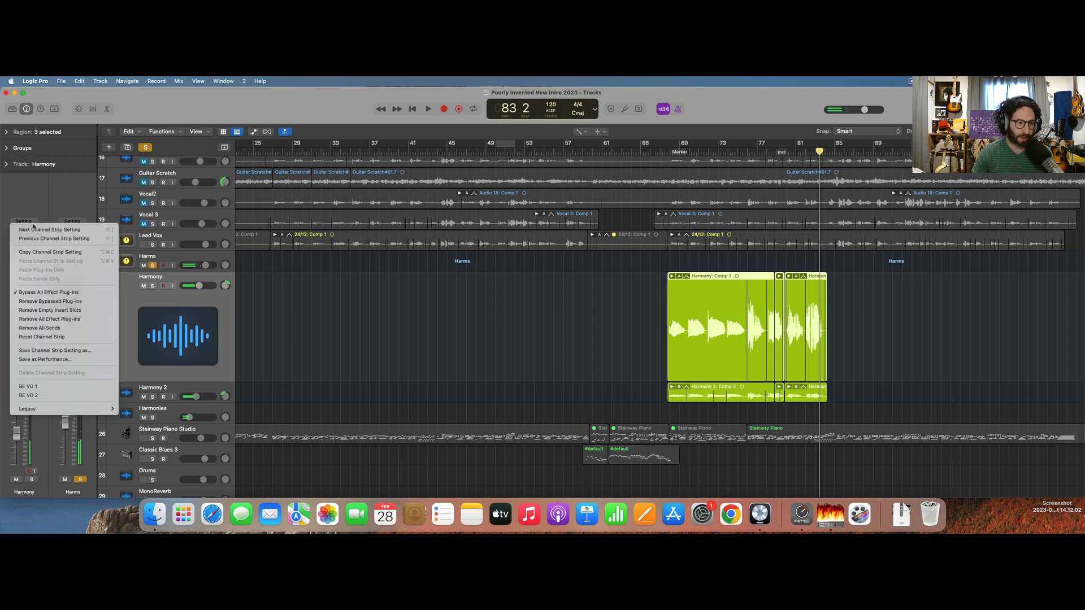
left_click(54, 319)
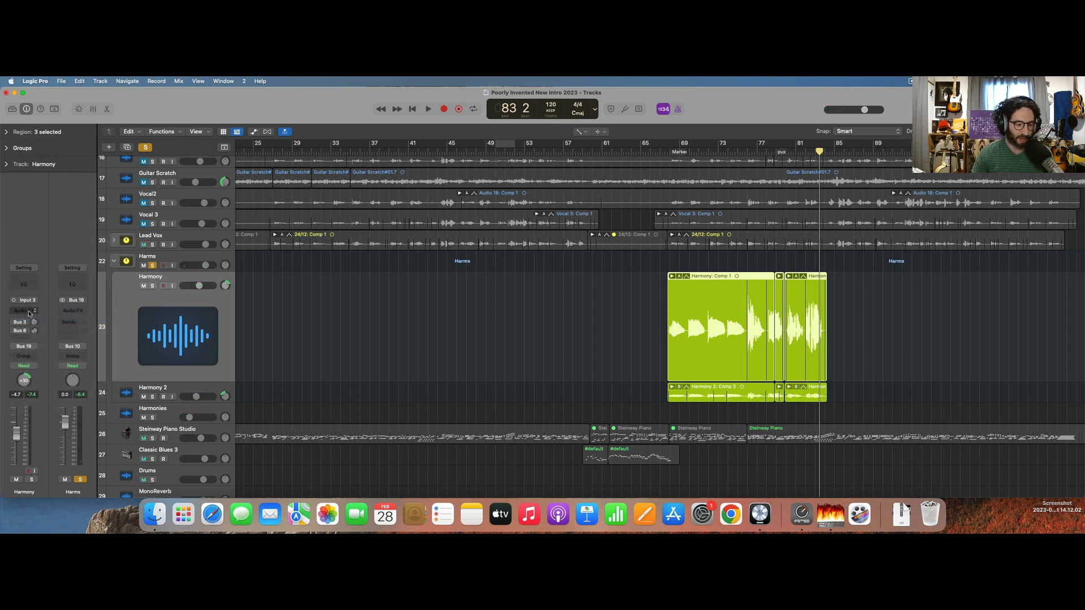
left_click(30, 312)
type("meta")
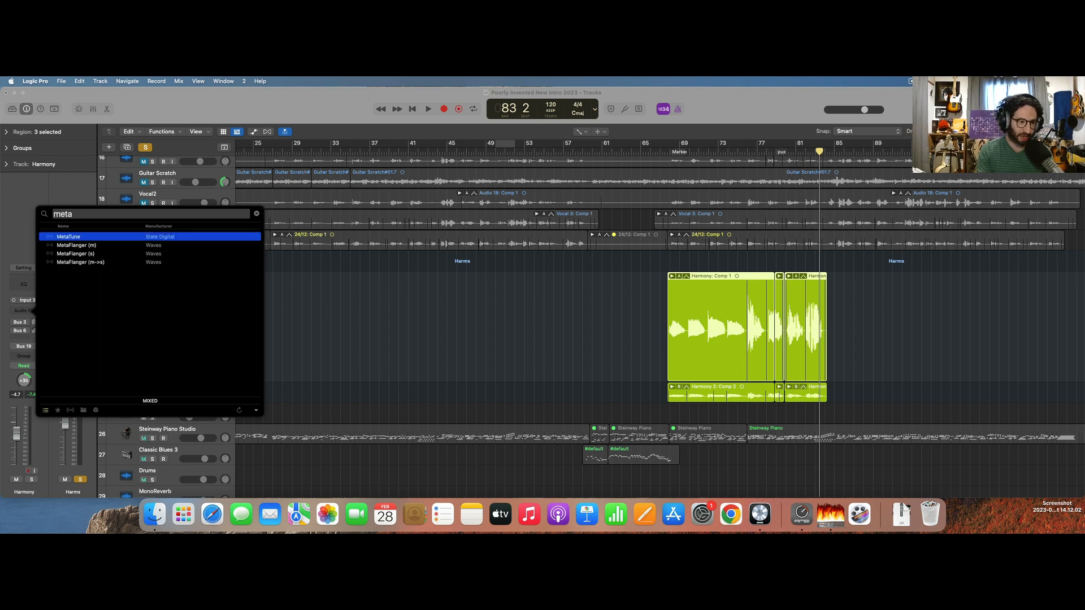
key("Return")
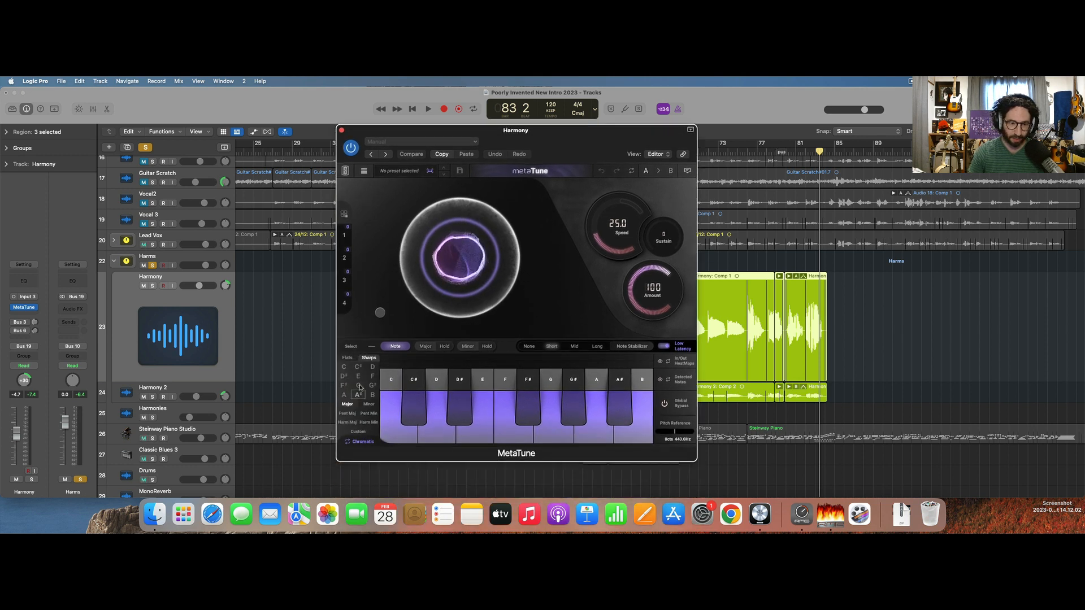
Set MetaTune's scale to E minor and raise its Speed to 99.3.
left_click(370, 405)
left_click(372, 405)
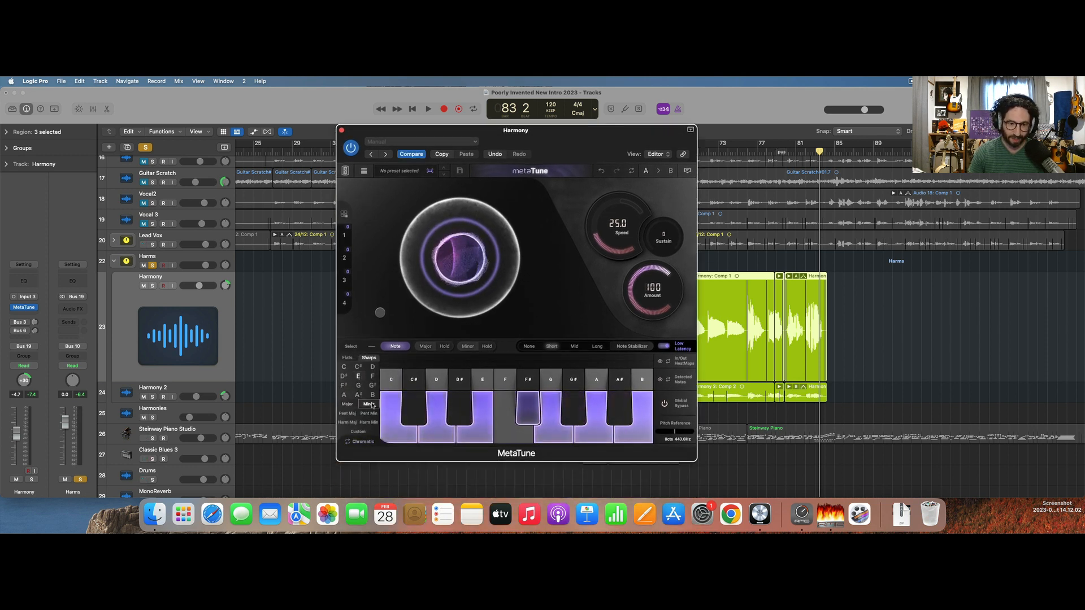
left_click_drag(608, 238, 622, 308)
While playing the soloed Harmony from about bar 72, switch MetaTune's Low Latency off and Note Stabilizer on, and set Speed to 117.
double_click(716, 157)
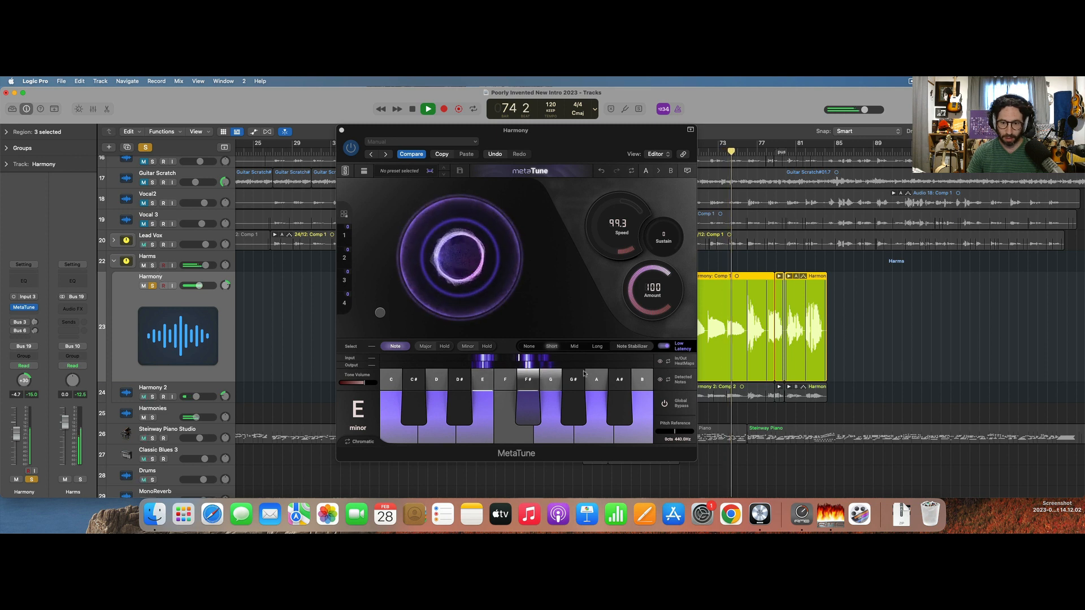
left_click(667, 351)
left_click(664, 347)
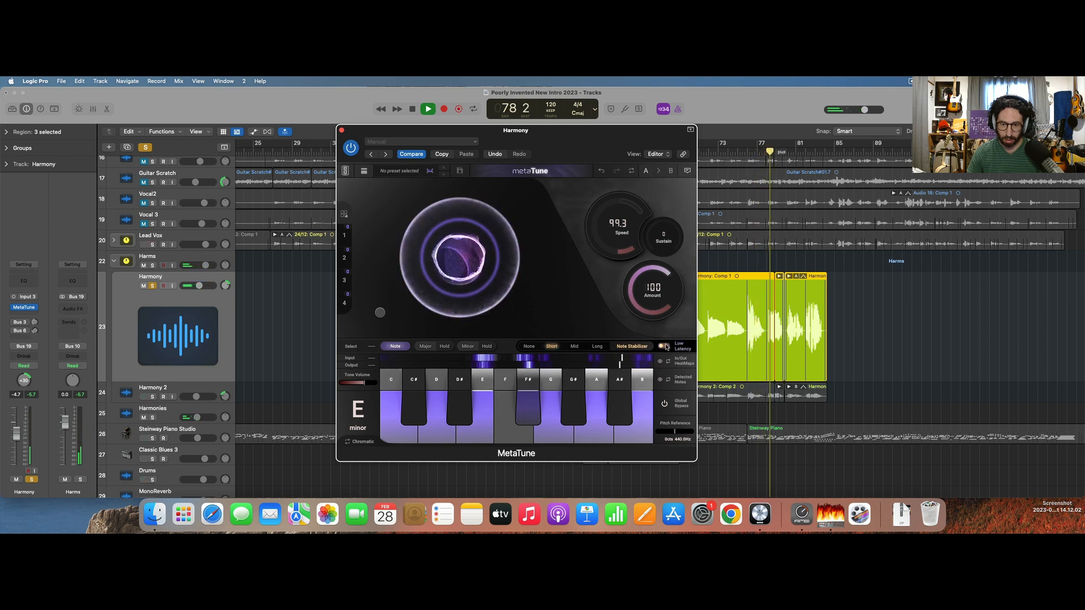
left_click_drag(606, 248, 606, 254)
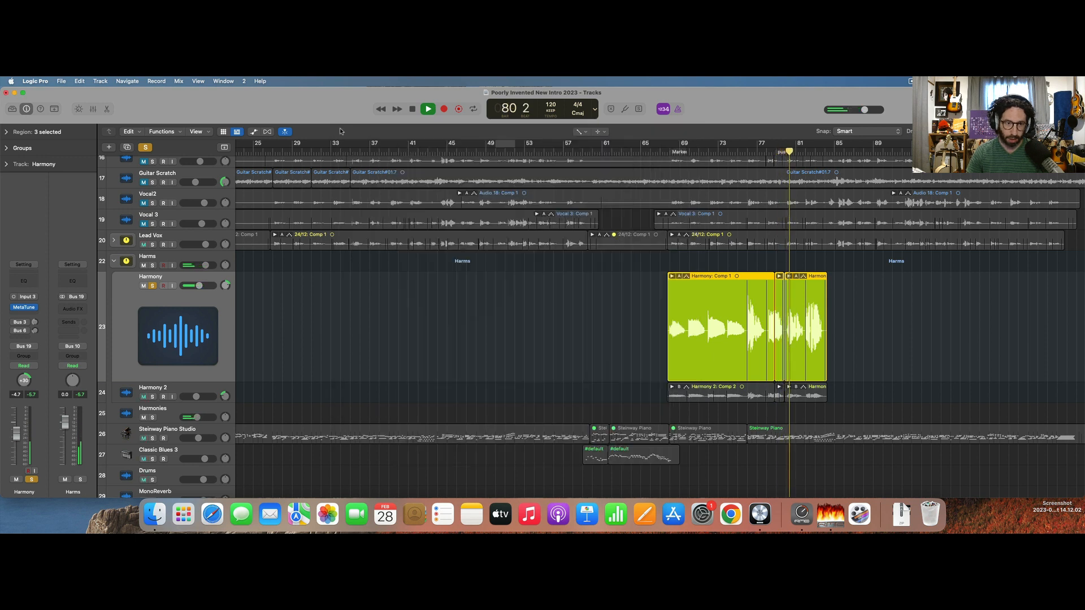
left_click(342, 131)
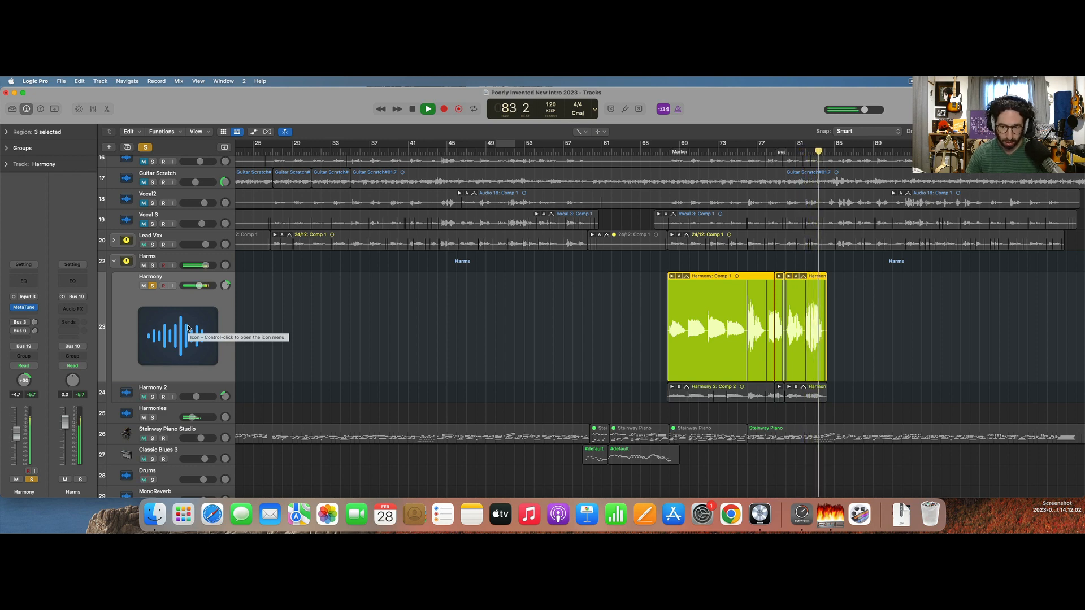
key("space")
Remove all effect plug-ins from Harmony 2 and copy Harmony's MetaTune onto it.
key("x")
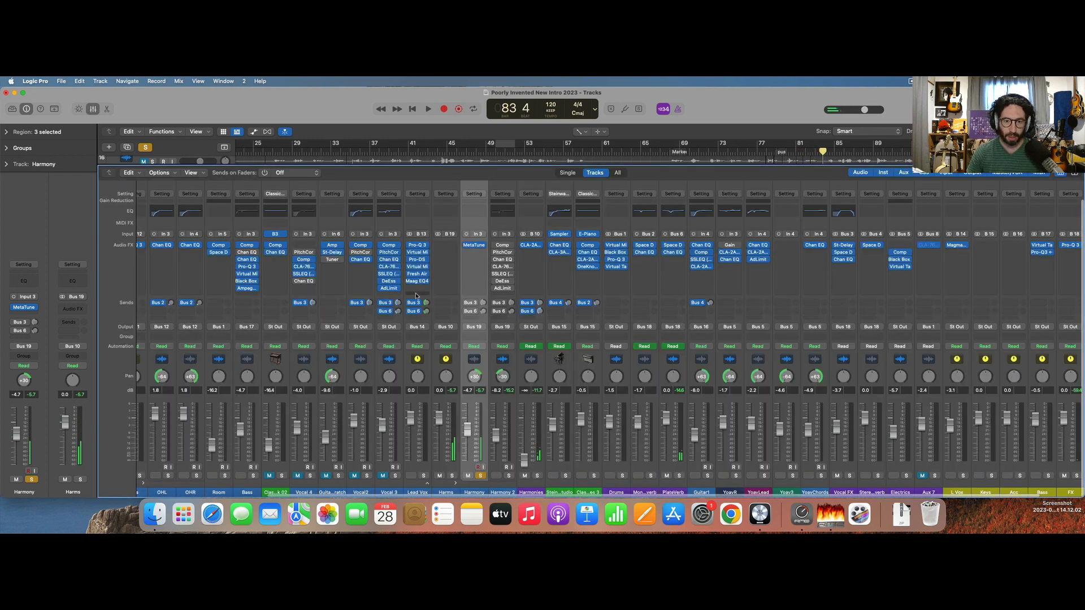
left_click(503, 194)
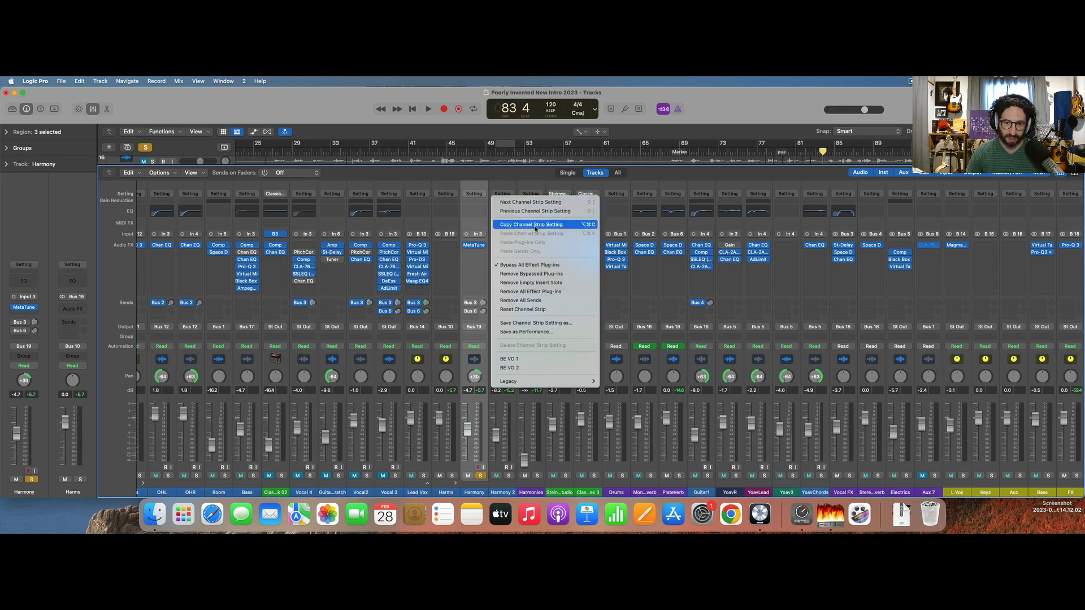
left_click(541, 290)
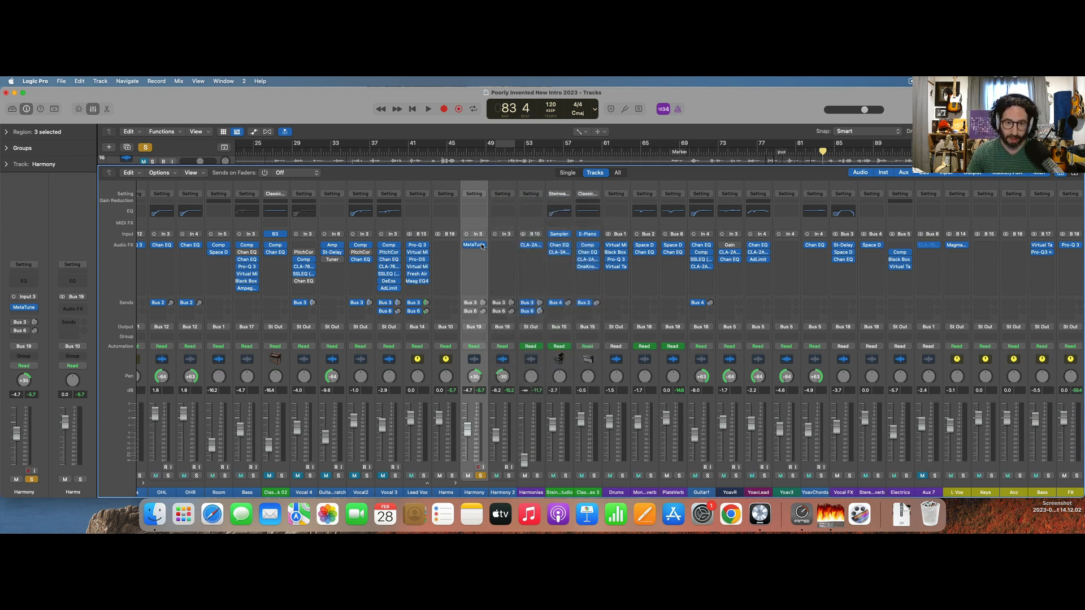
left_click_drag(481, 246, 504, 246)
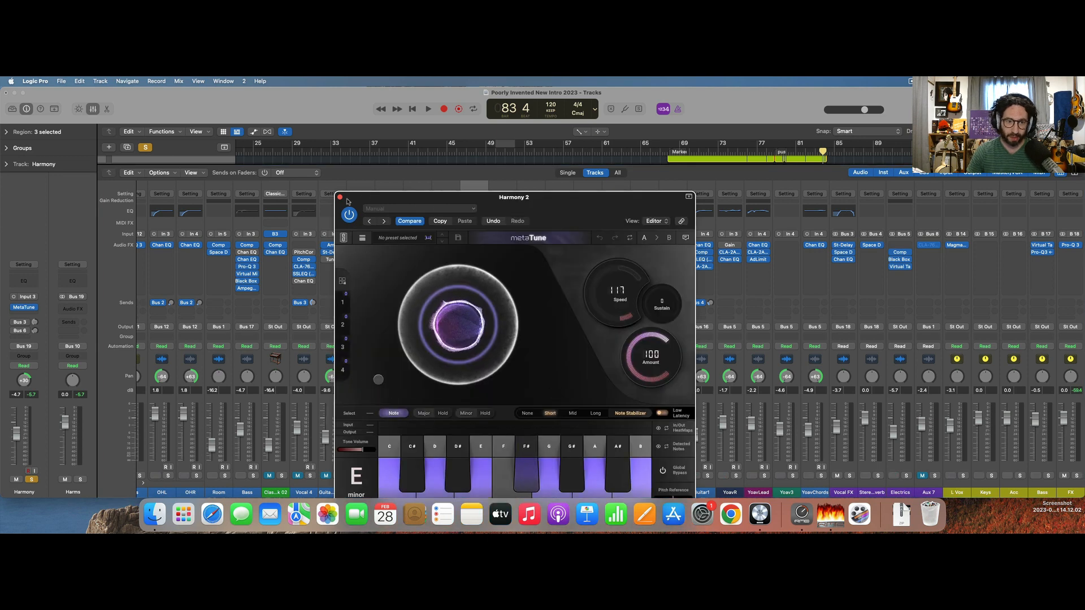
Solo Harmony 2 together with Harmony and listen to both from about bar 70.
left_click(340, 197)
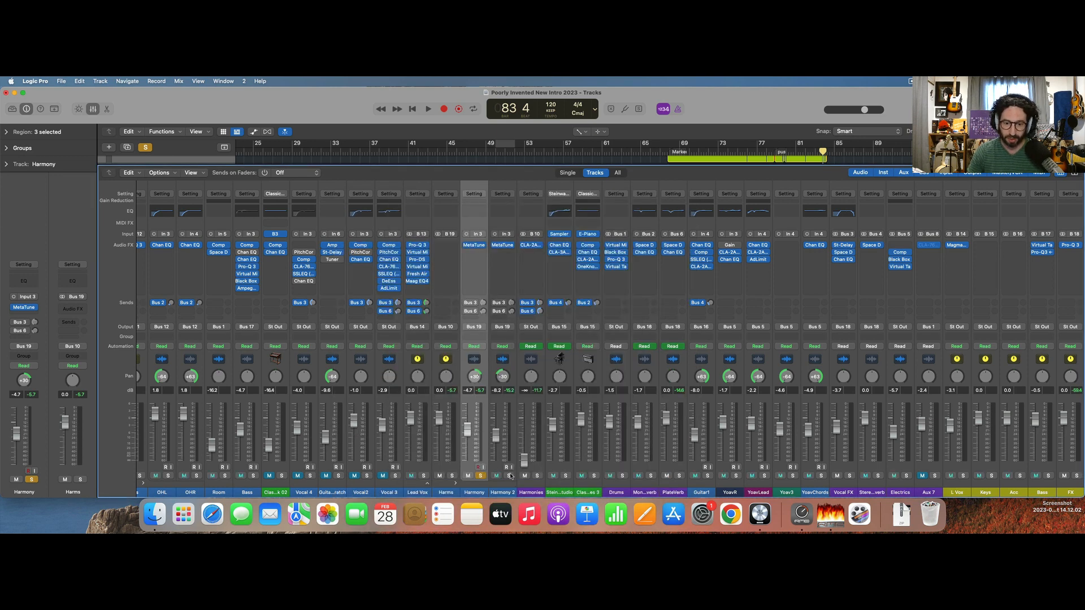
left_click(508, 476)
key("space")
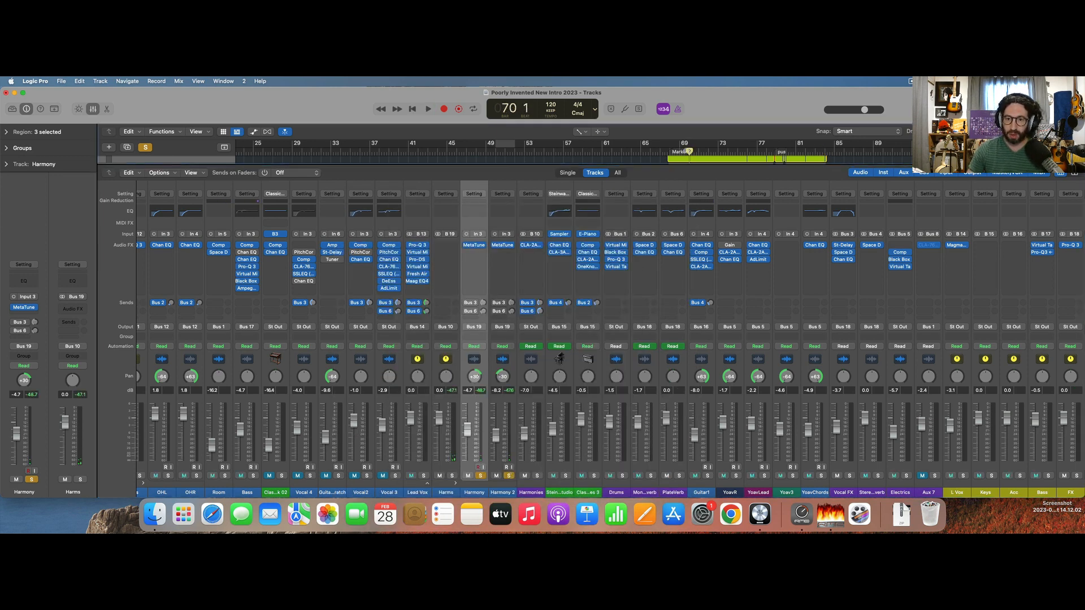
key("space")
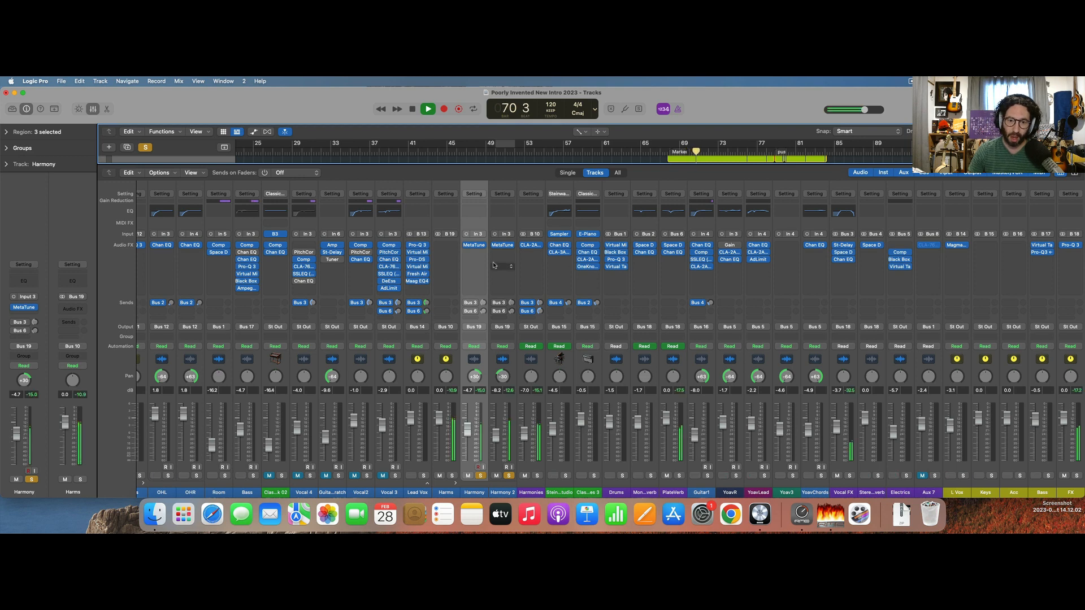
key("space")
Insert Logic's Compressor after MetaTune on the Harmony channel.
left_click(474, 253)
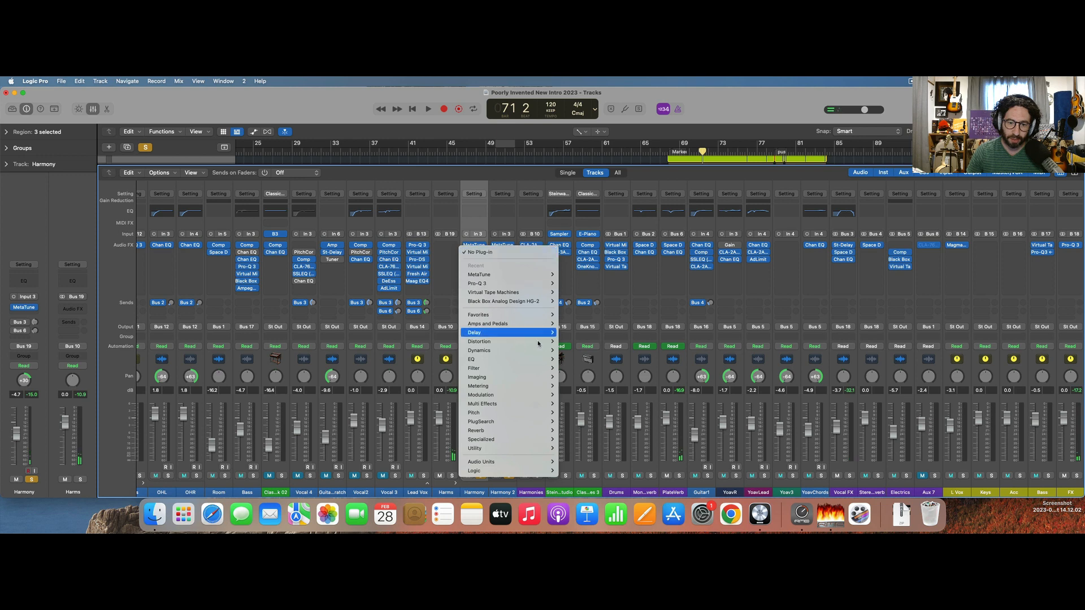
mouse_move(479, 350)
mouse_move(582, 360)
left_click(626, 359)
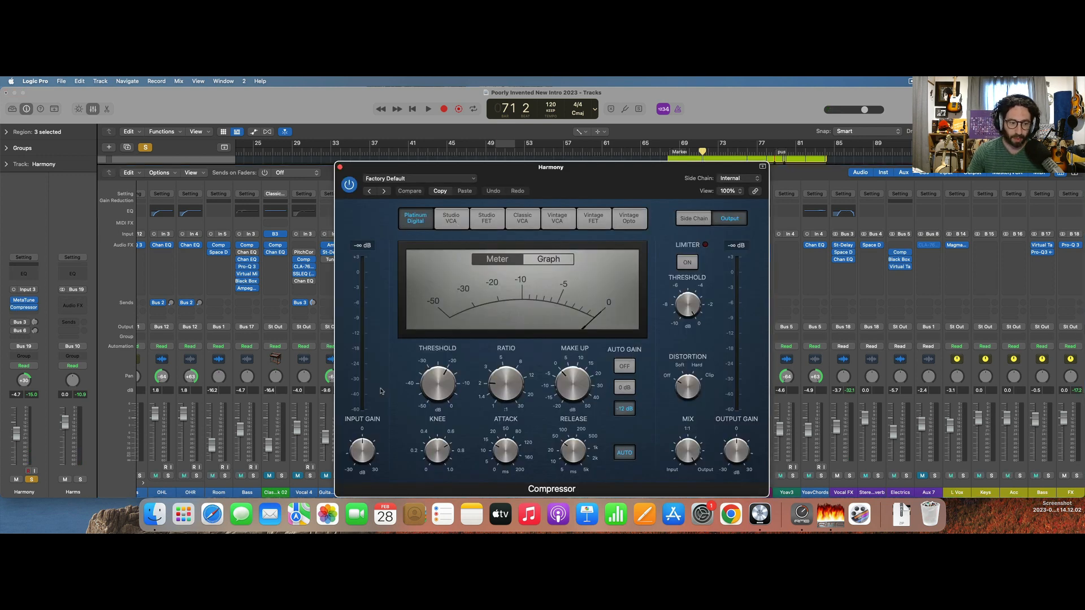
Preview the compressed harmonies briefly and set a cycle range over about bars 69 to 74.
key("space")
key("space")
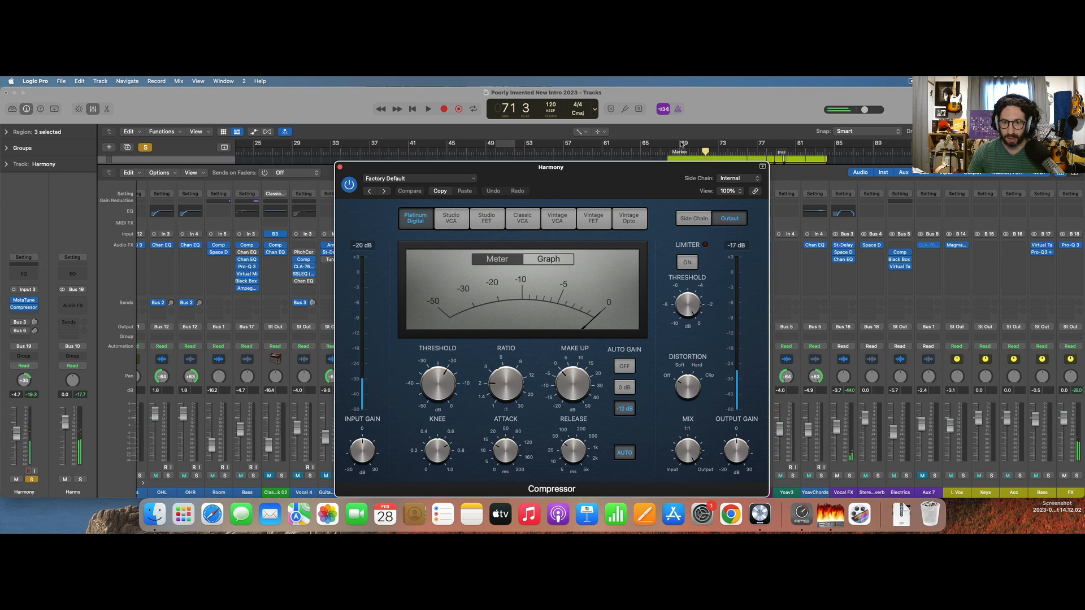
left_click_drag(680, 144, 736, 145)
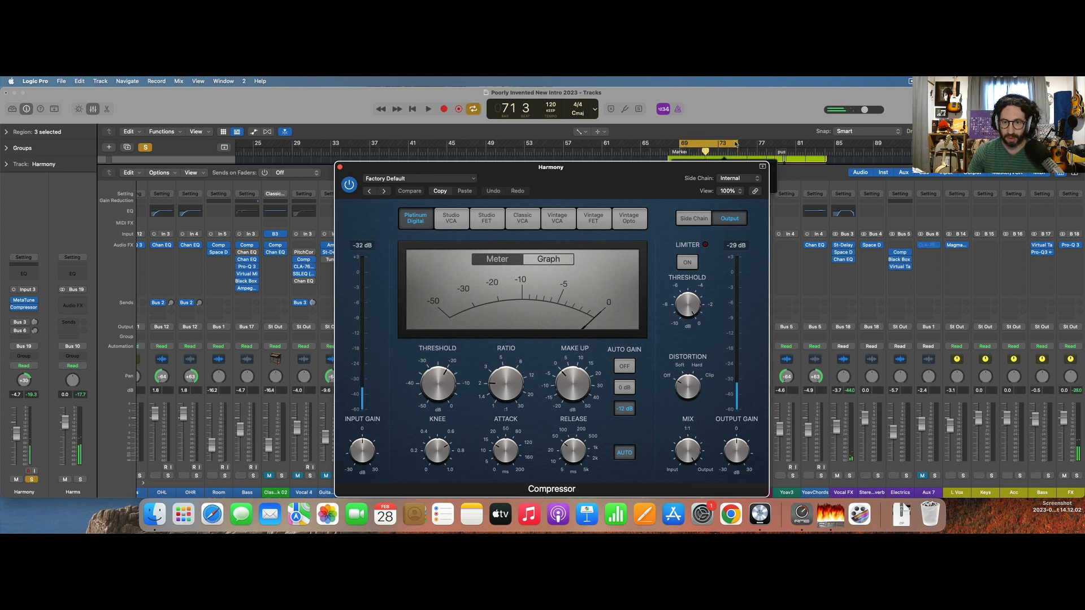
With the cycle playing, switch the Harmony Compressor's Auto Gain off, set its threshold to -25 dB, and raise the ratio and make-up gain.
left_click(625, 366)
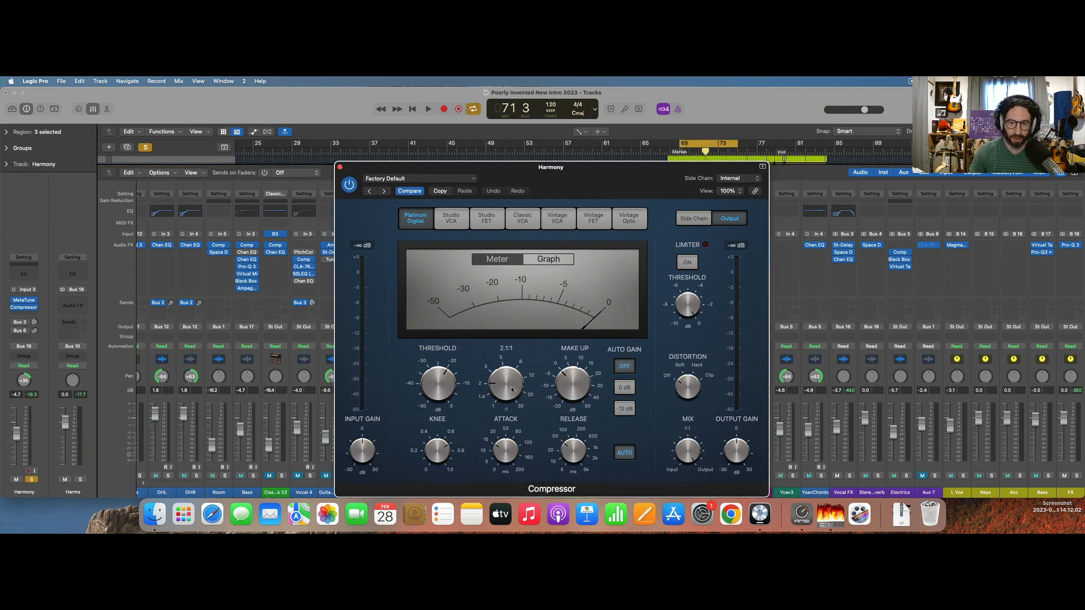
key("space")
left_click_drag(512, 389, 443, 395)
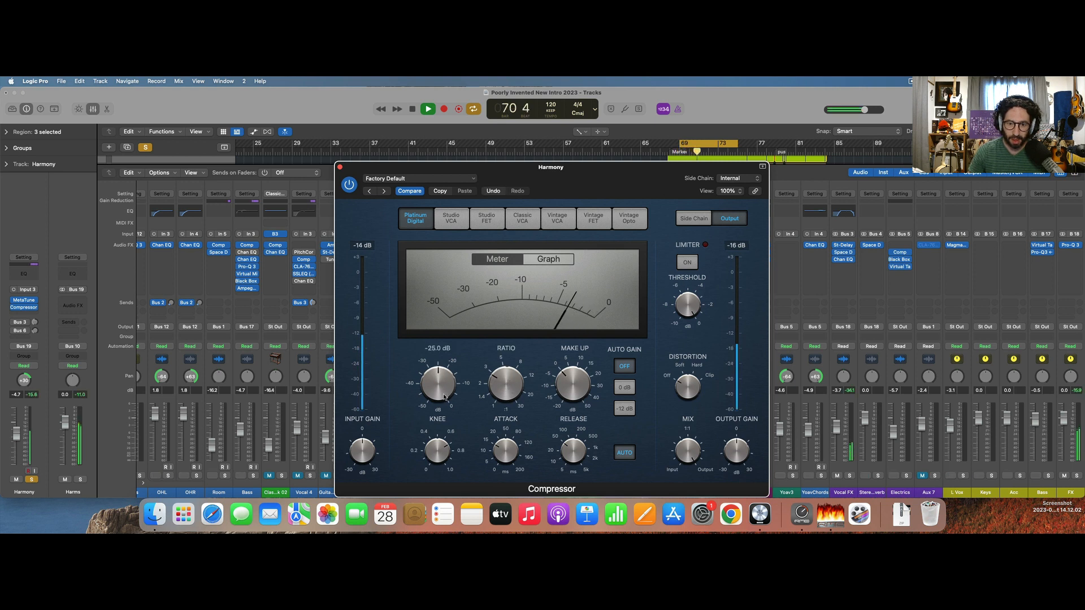
left_click_drag(582, 382, 585, 367)
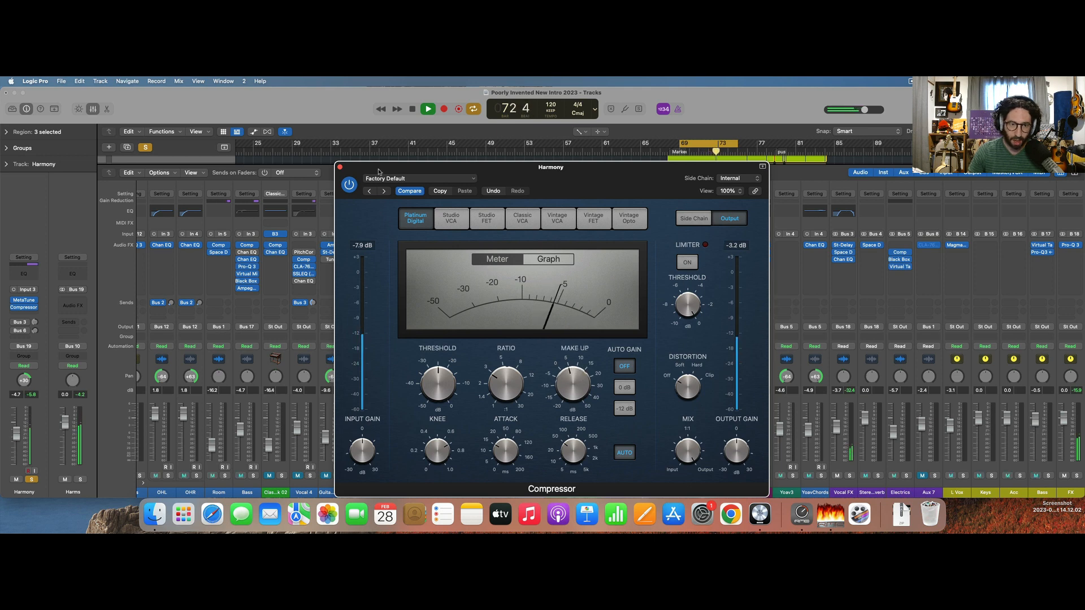
left_click(340, 165)
key("space")
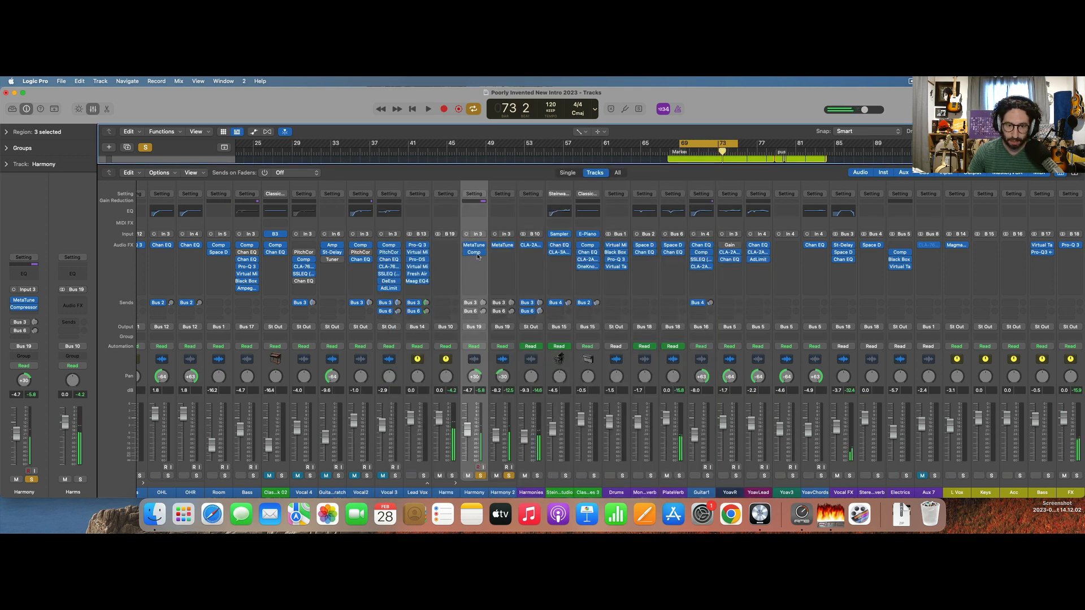
Copy Harmony's Compressor onto Harmony 2 and unsolo both harmony channels.
left_click_drag(475, 252, 497, 253)
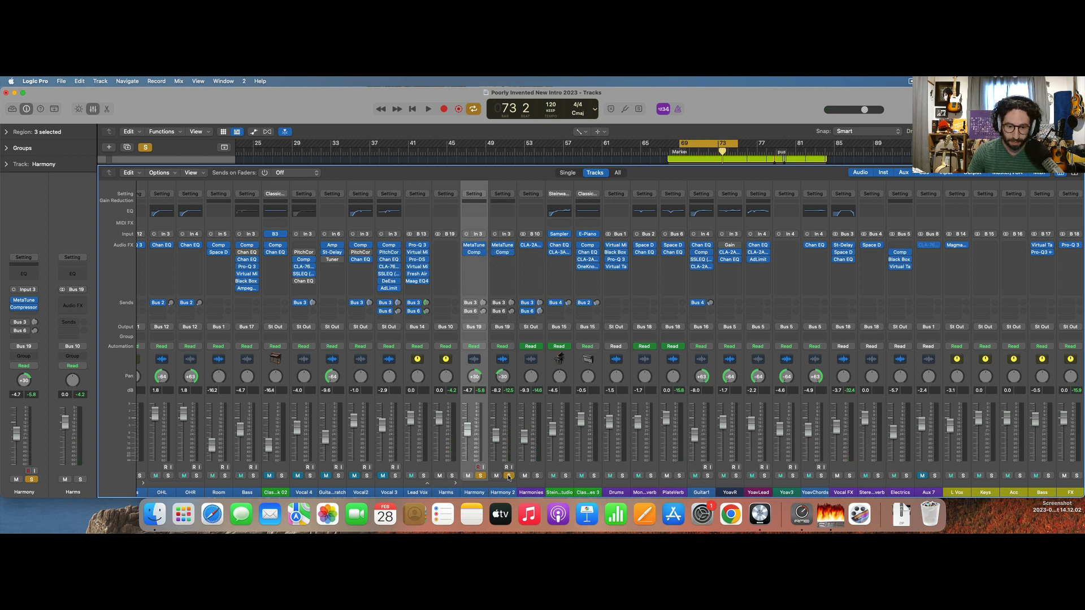
left_click(509, 476)
left_click(480, 475)
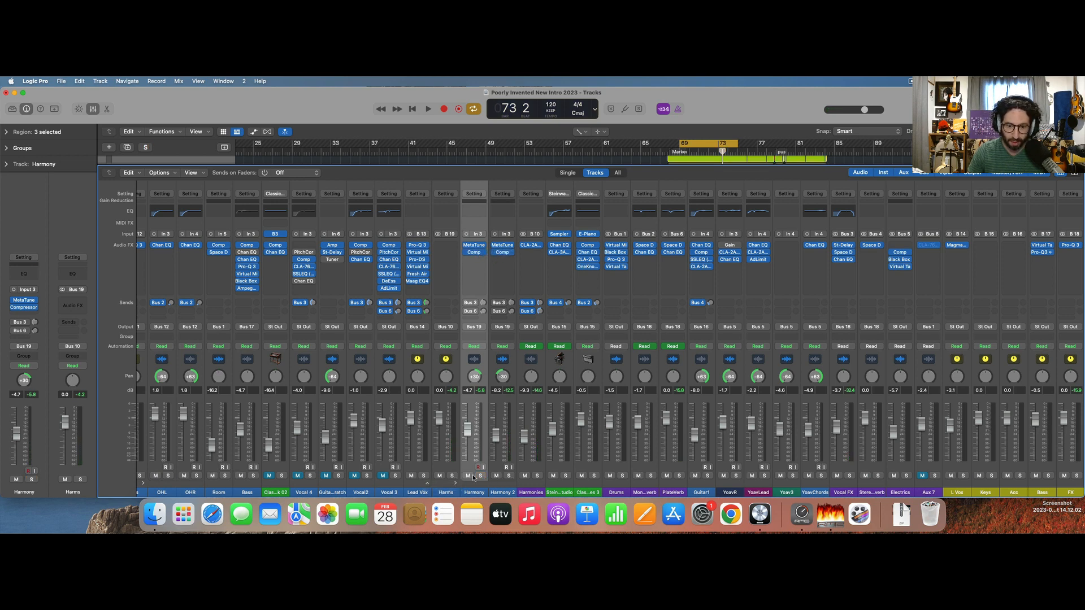
Solo Harms during looped playback and add a Channel EQ to it.
key("space")
left_click(453, 476)
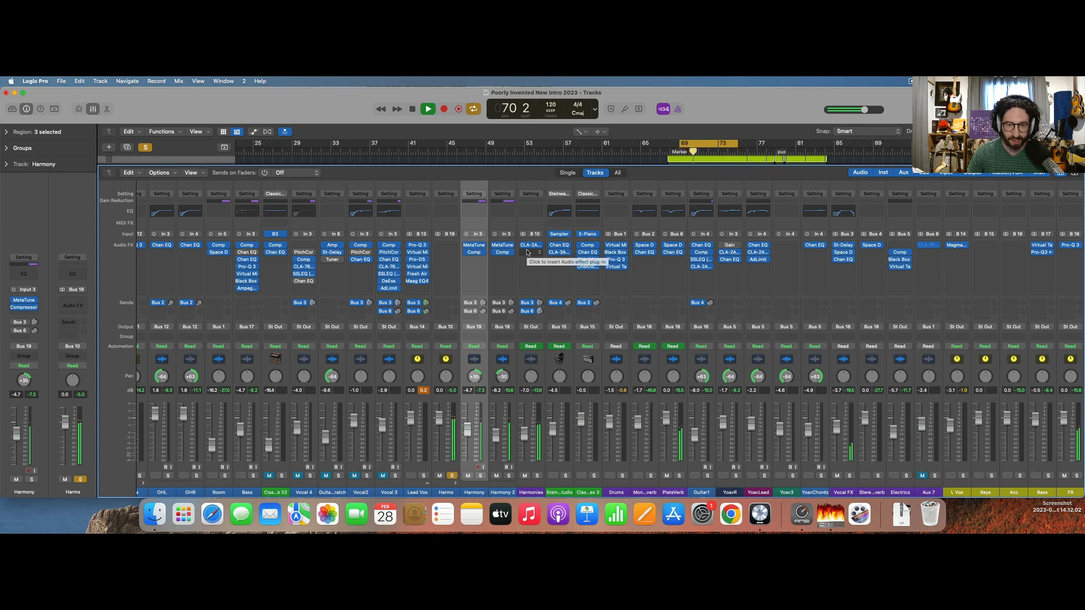
double_click(443, 213)
left_click(443, 212)
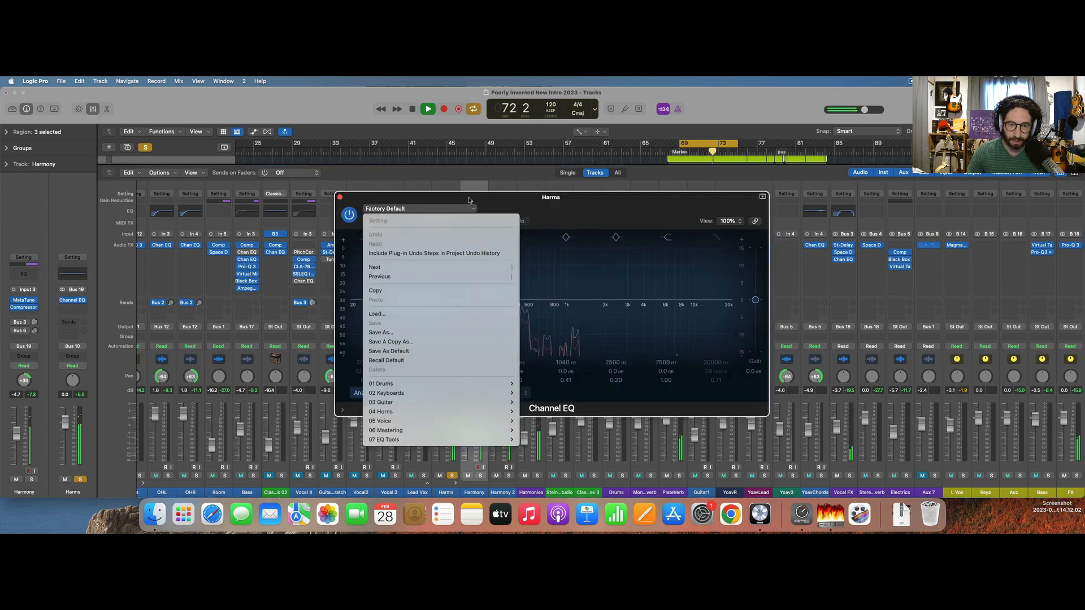
left_click(469, 200)
In the Harms Channel EQ, enable a low cut at 110 Hz and boost 4240 Hz by 1.4 dB, then check Harms unsoloed in the mix.
left_click(367, 238)
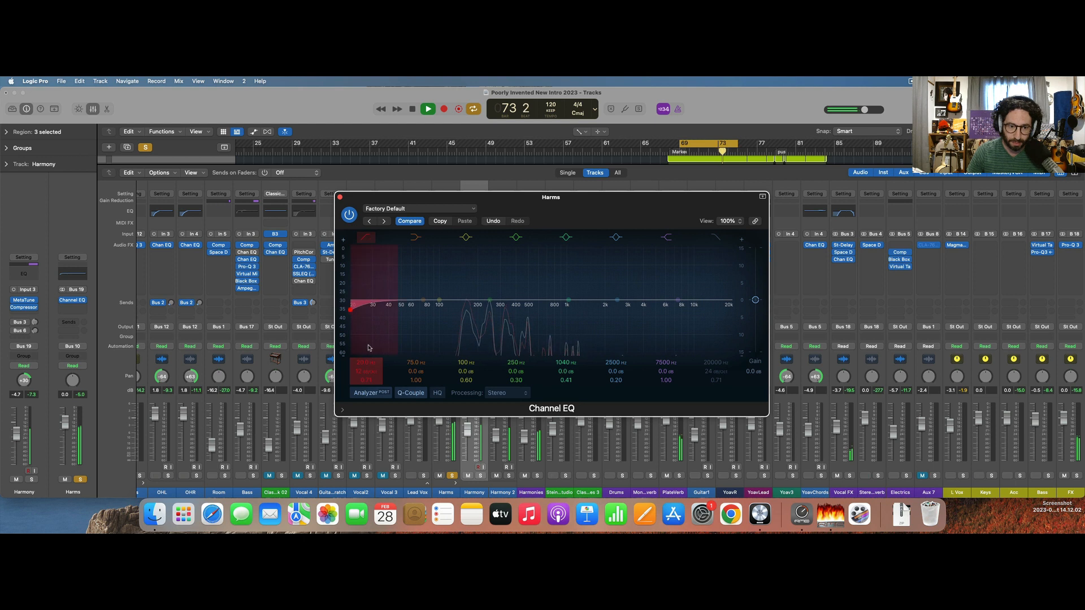
left_click_drag(350, 309, 458, 309)
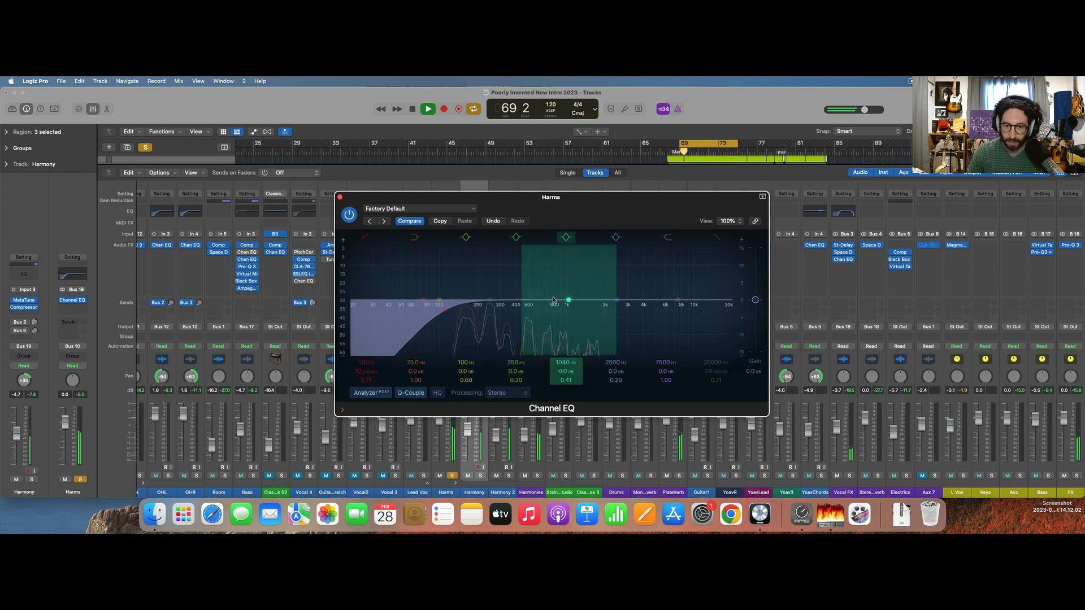
left_click_drag(614, 301, 644, 295)
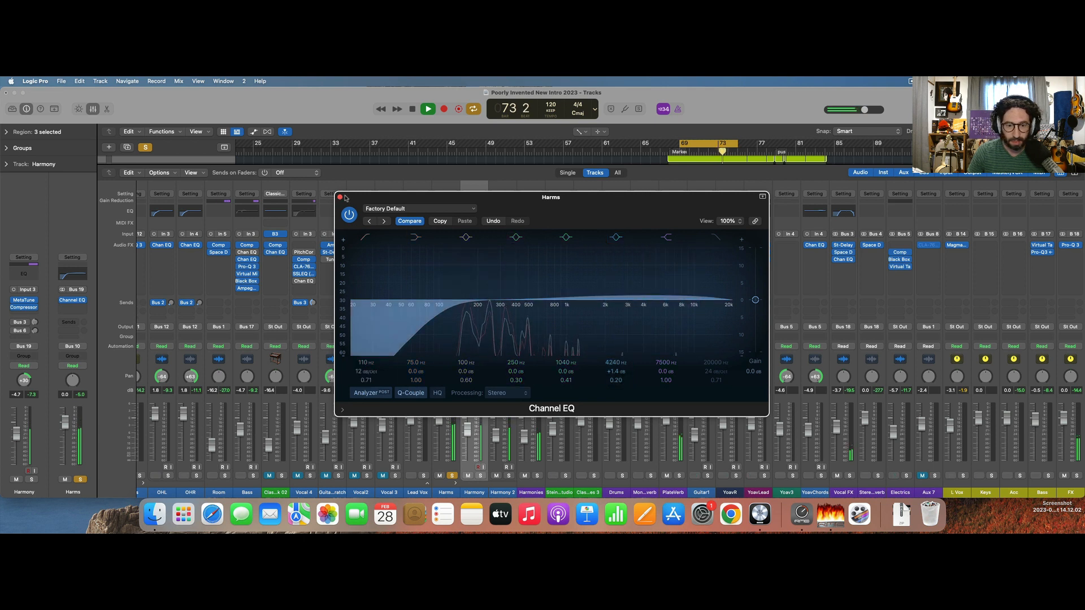
left_click(452, 476)
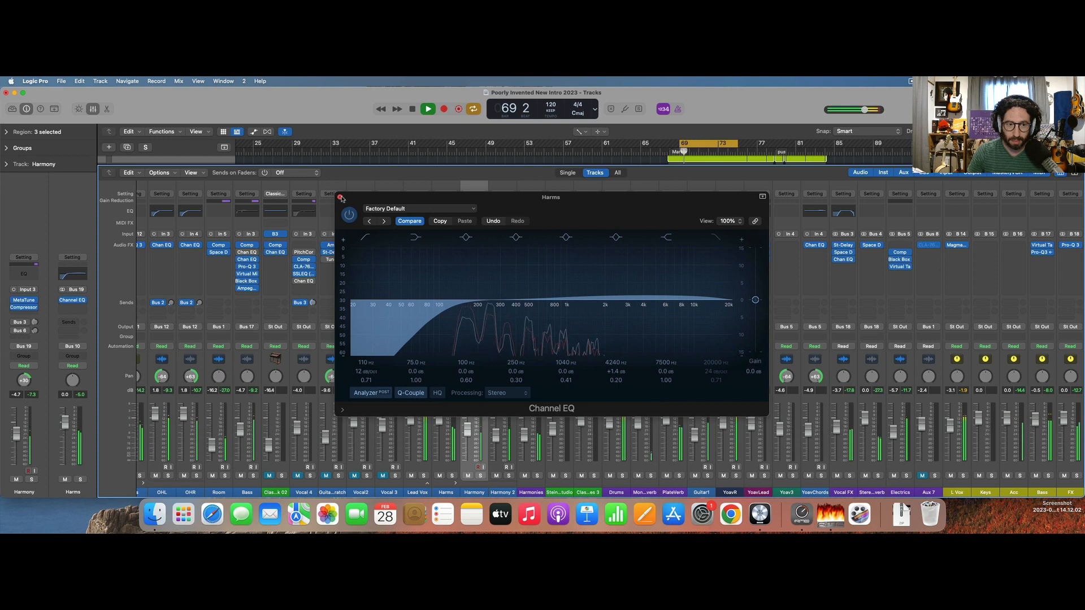
left_click(340, 196)
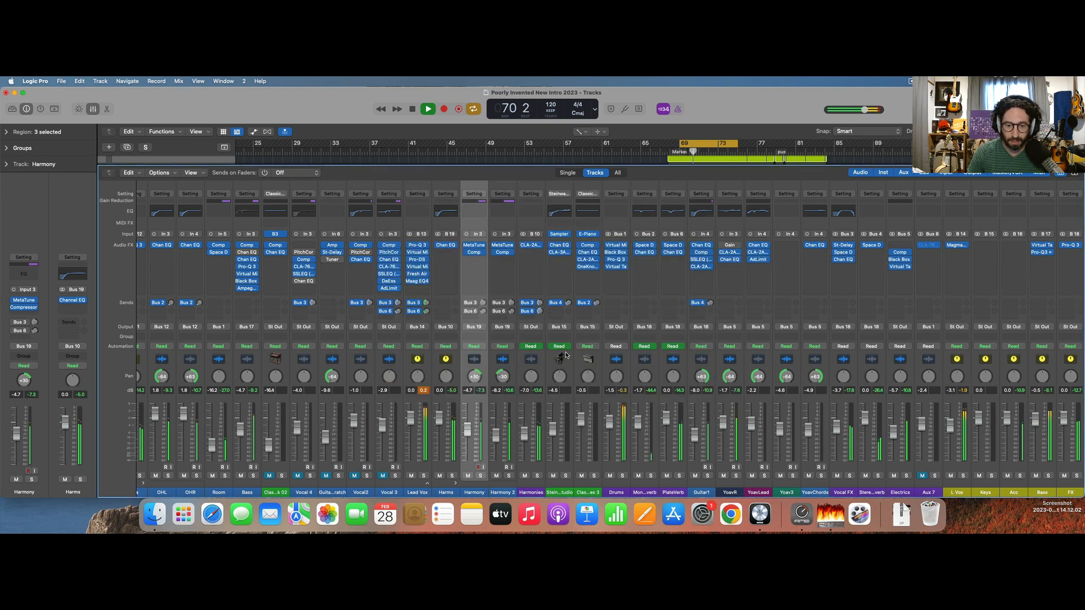
key("space")
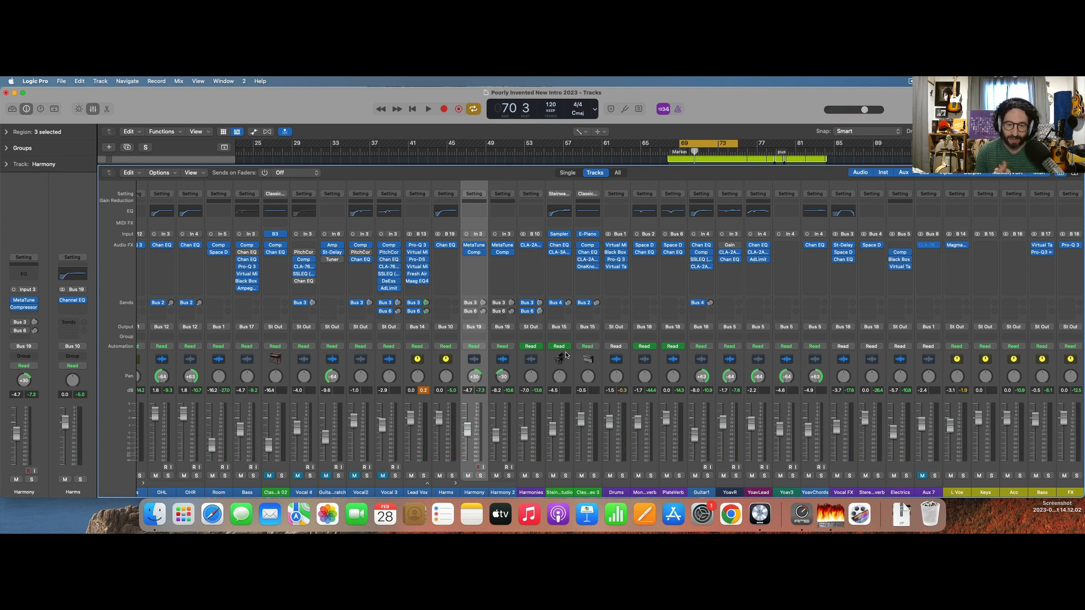
Hide the mixer, turn the cycle off, and play the full arrangement from about bar 66.
key("x")
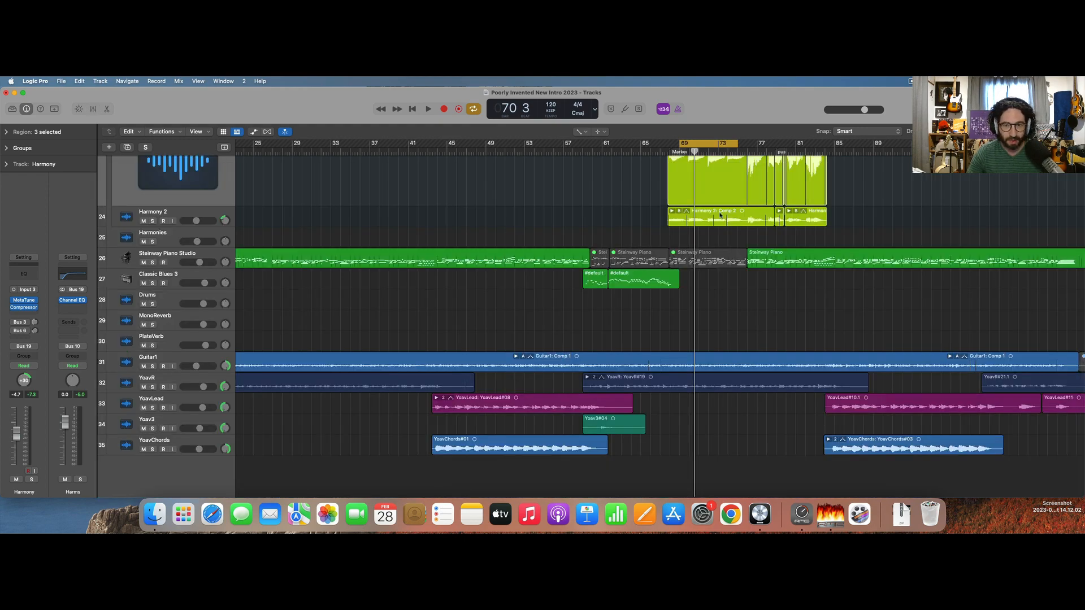
left_click(717, 143)
scroll(728, 198, "up", 10)
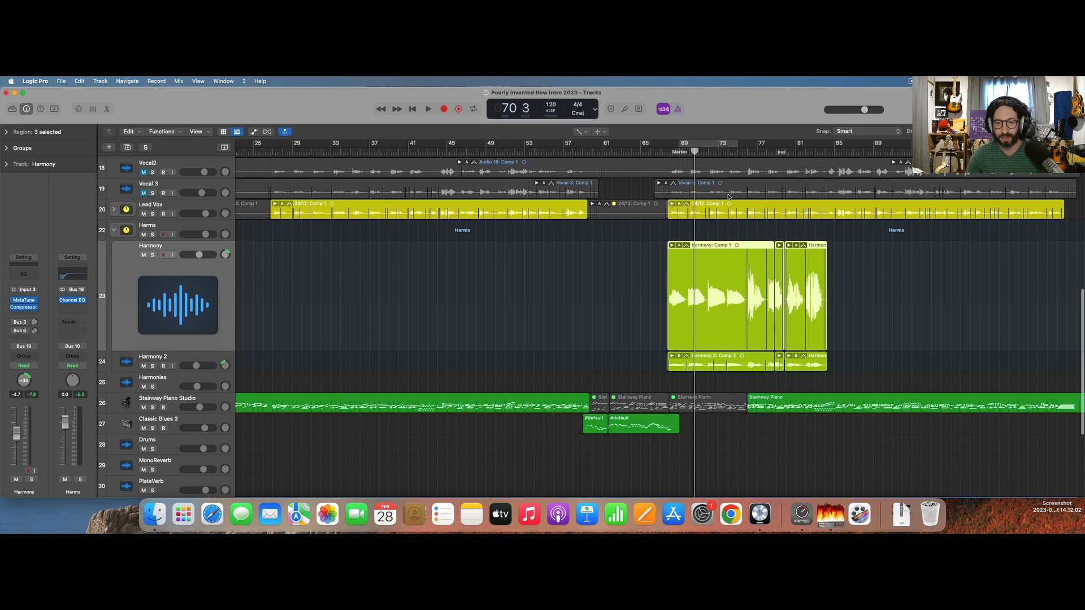
left_click(653, 152)
key("space")
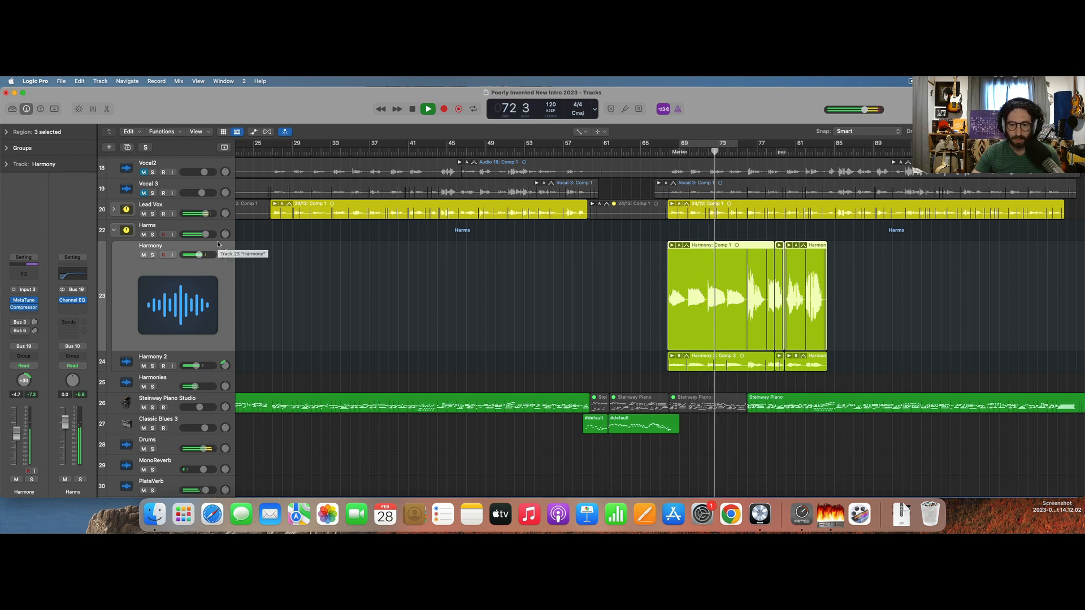
Stop playback on the selected Harmonies track and display the automation lanes to inspect its volume curve.
left_click(204, 379)
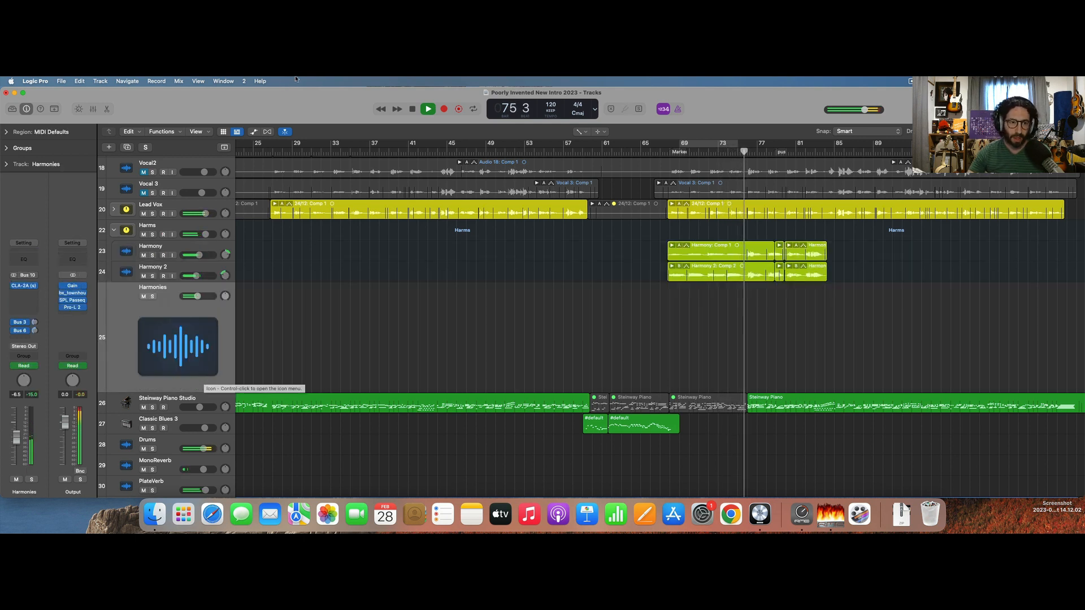
key("space")
left_click(254, 132)
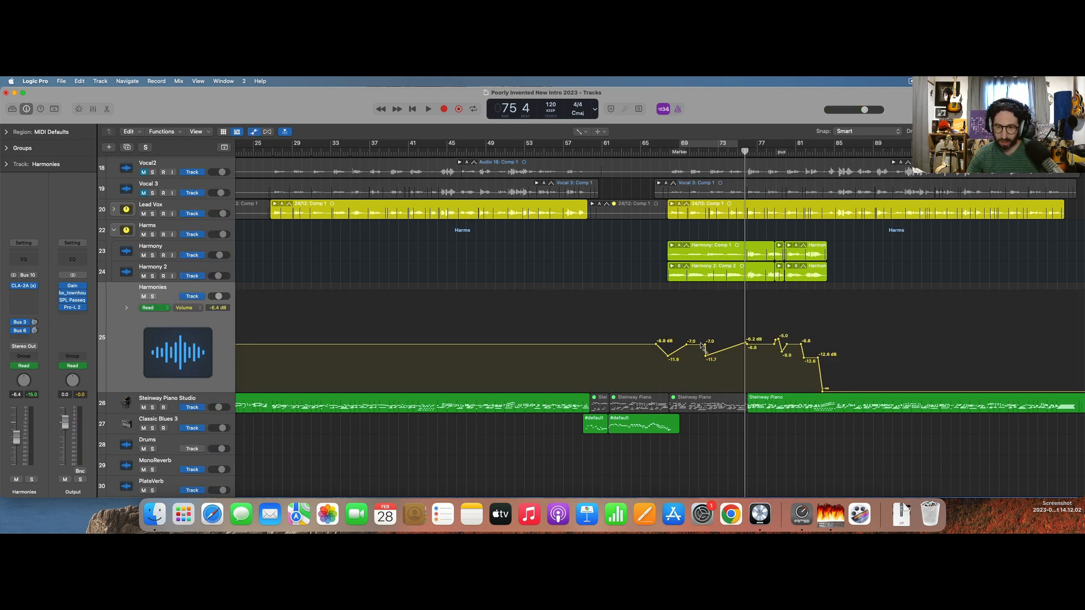
key("super+Left")
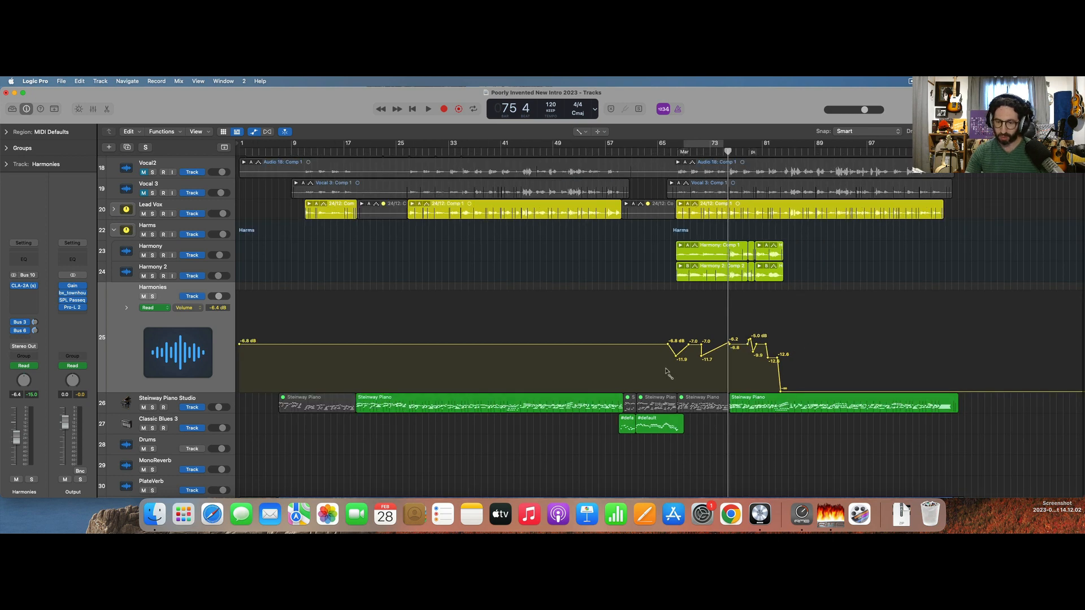
key("super+Right")
key("super+Right")
key("super+Right")
key("super+Right")
key("super+Right")
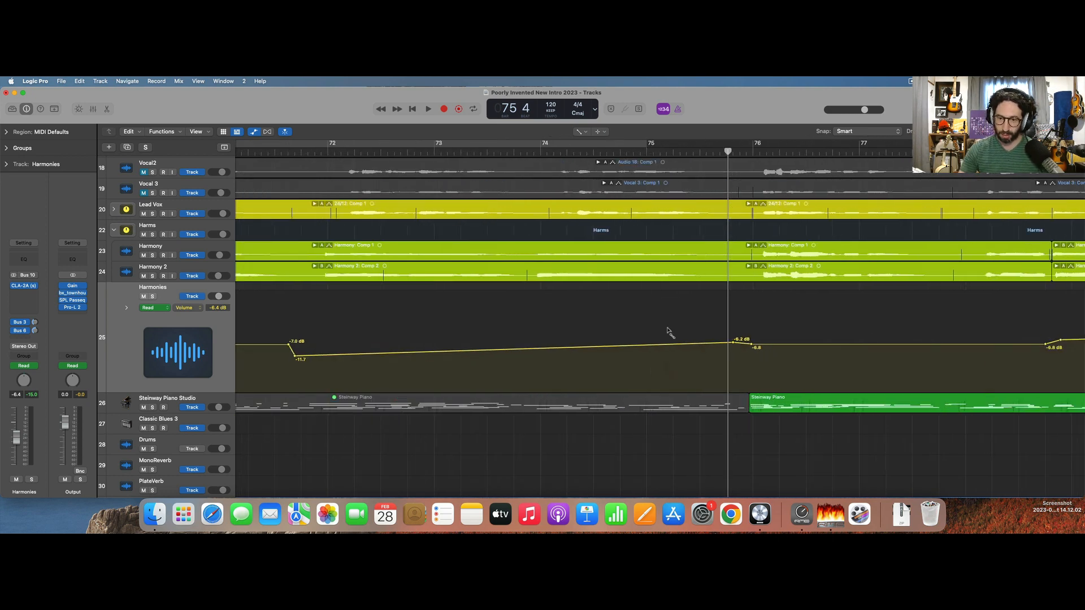
key("super+Left")
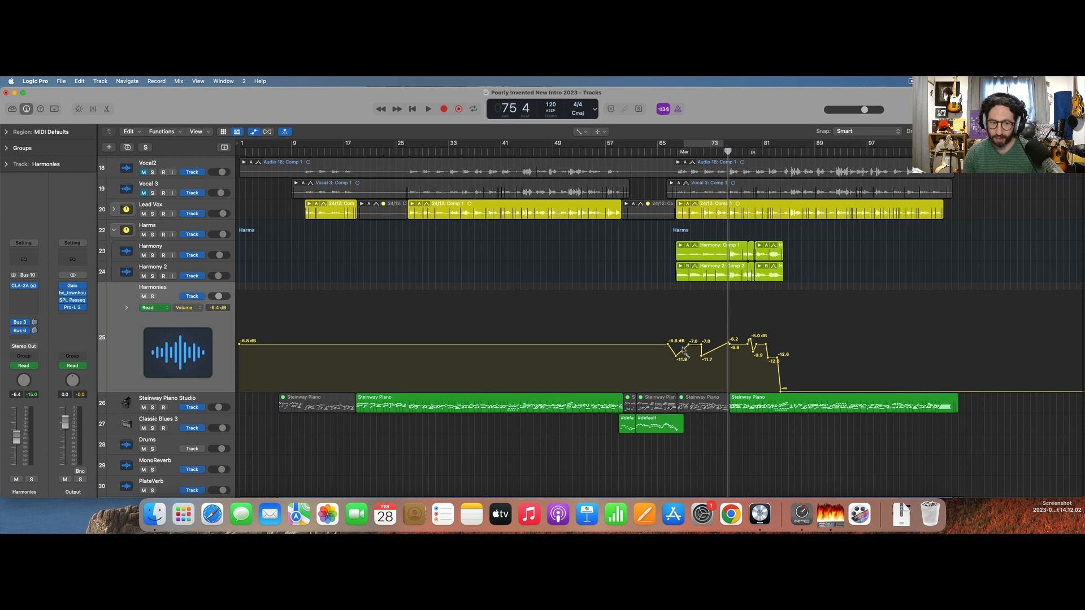
Disable the existing volume automation on the Harmonies track.
left_click(152, 309)
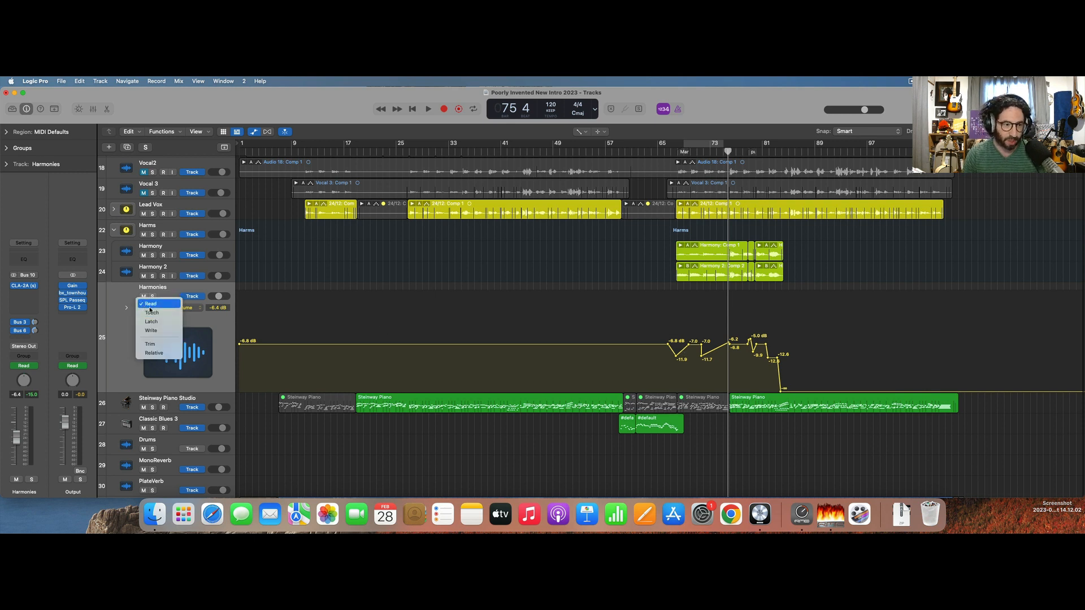
left_click(1, 419)
left_click(13, 366)
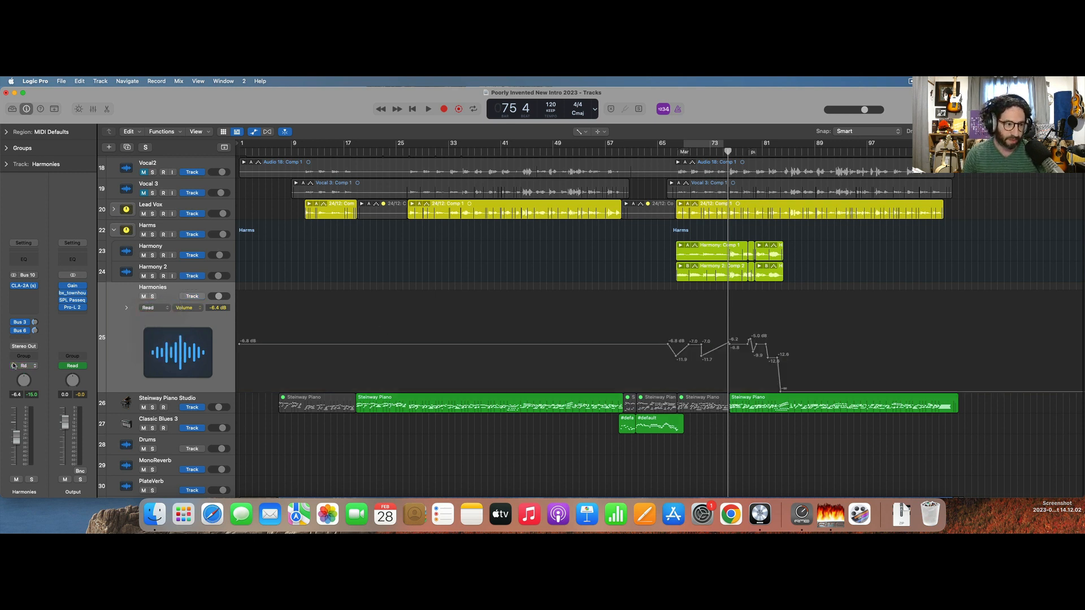
Play from bar 67 and raise the Harmonies fader to -2.5 dB.
left_click(675, 151)
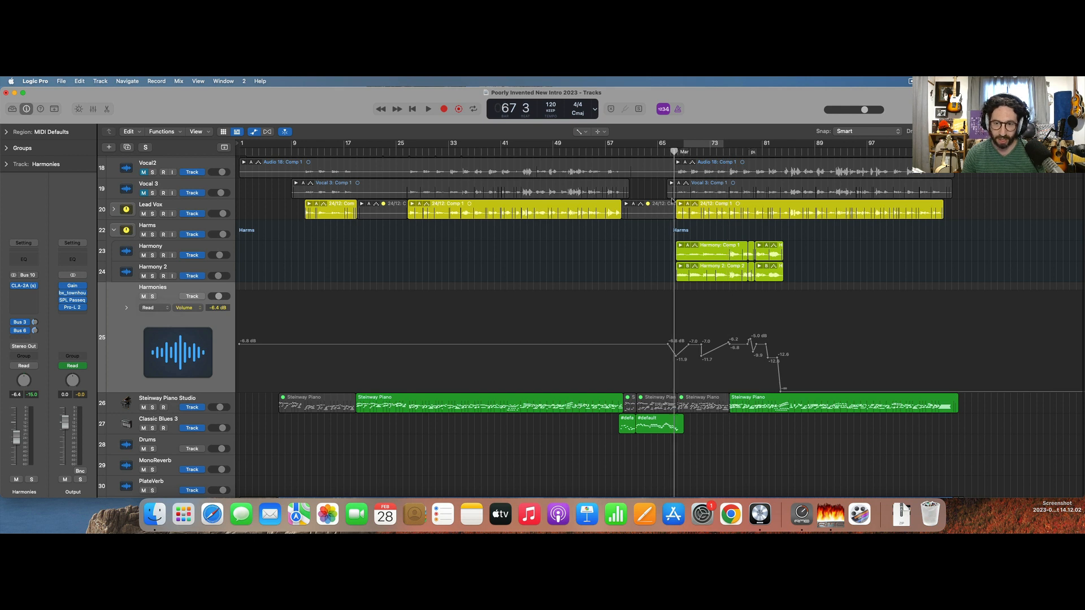
key("space")
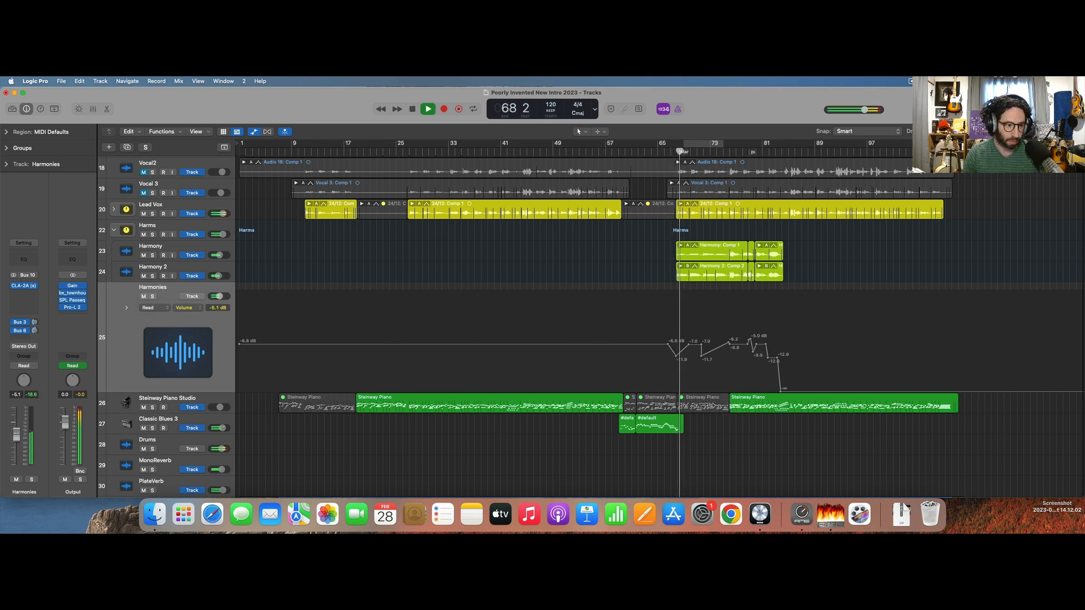
left_click_drag(16, 443, 16, 431)
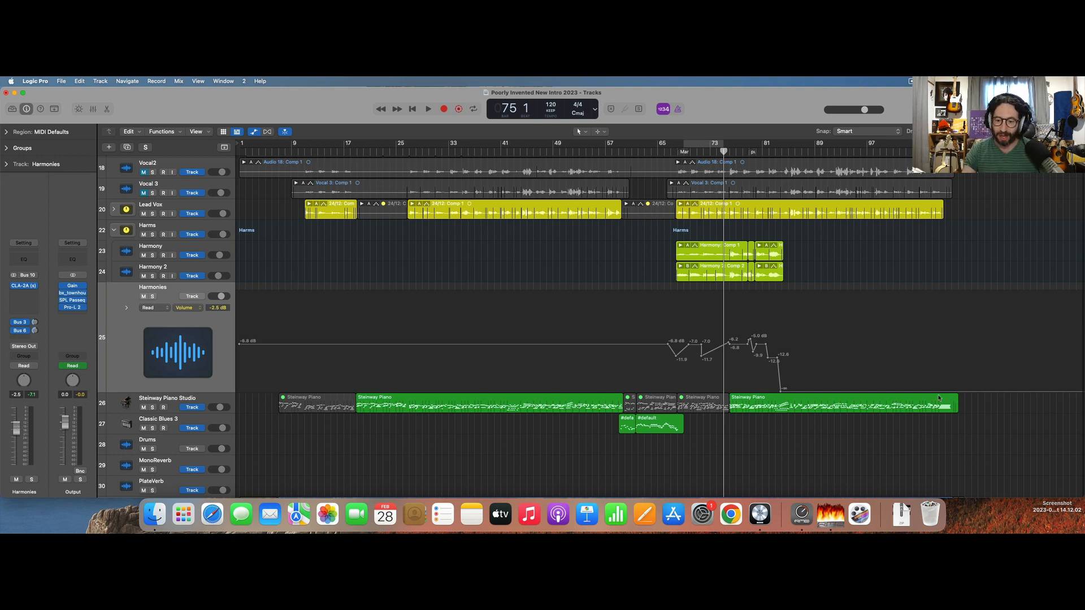
scroll(794, 283, "up", 15)
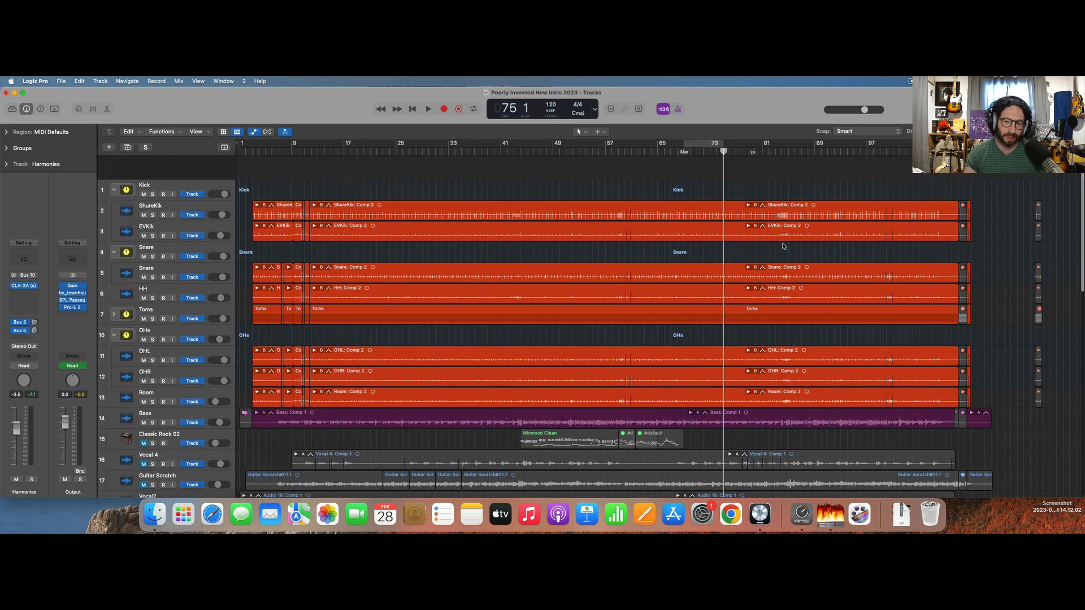
Show the mixer and insert ADPTR MetricAB after Pro-L 2 on the Output channel.
scroll(783, 246, "down", 10)
key("x")
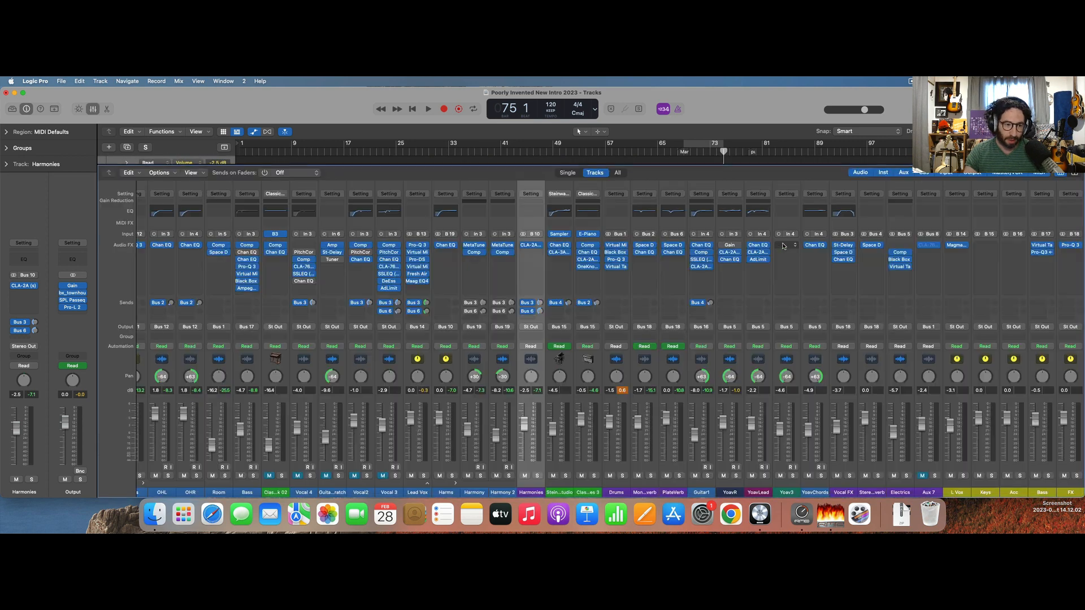
scroll(886, 310, "right", 3)
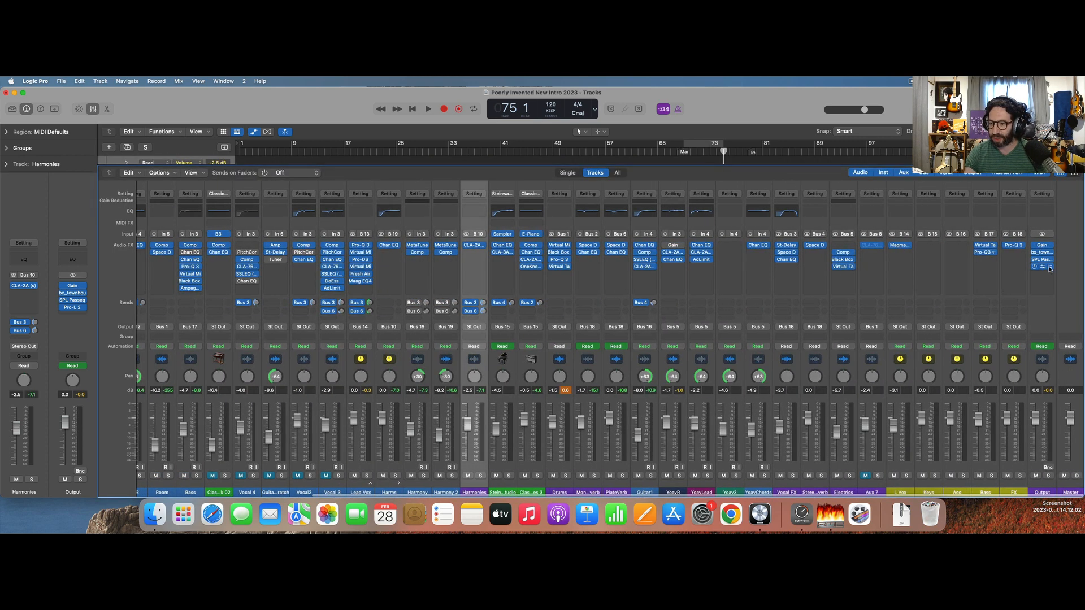
left_click(1046, 276)
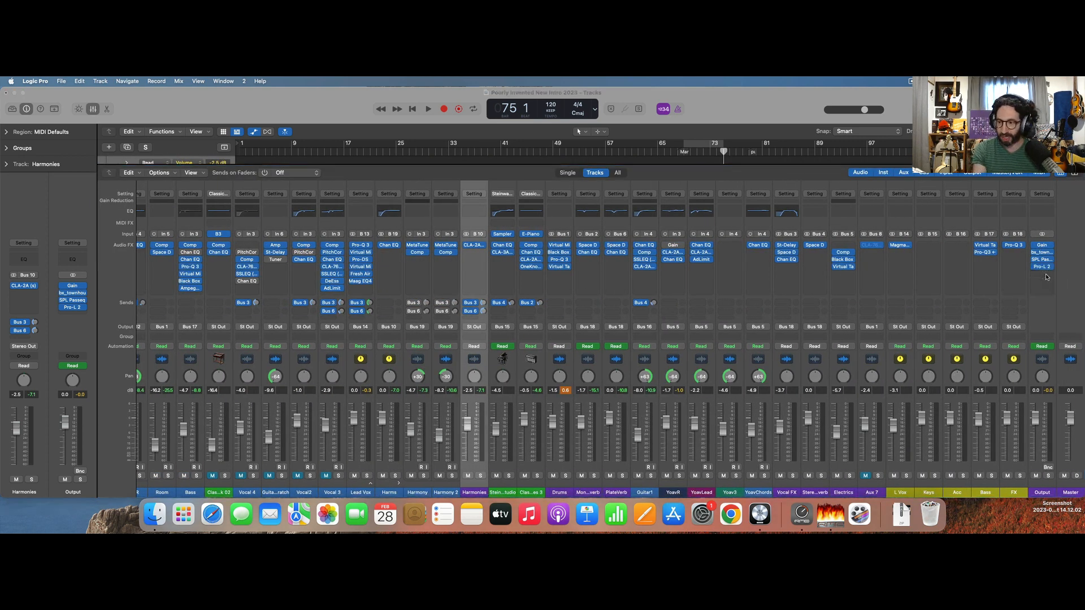
type("metr")
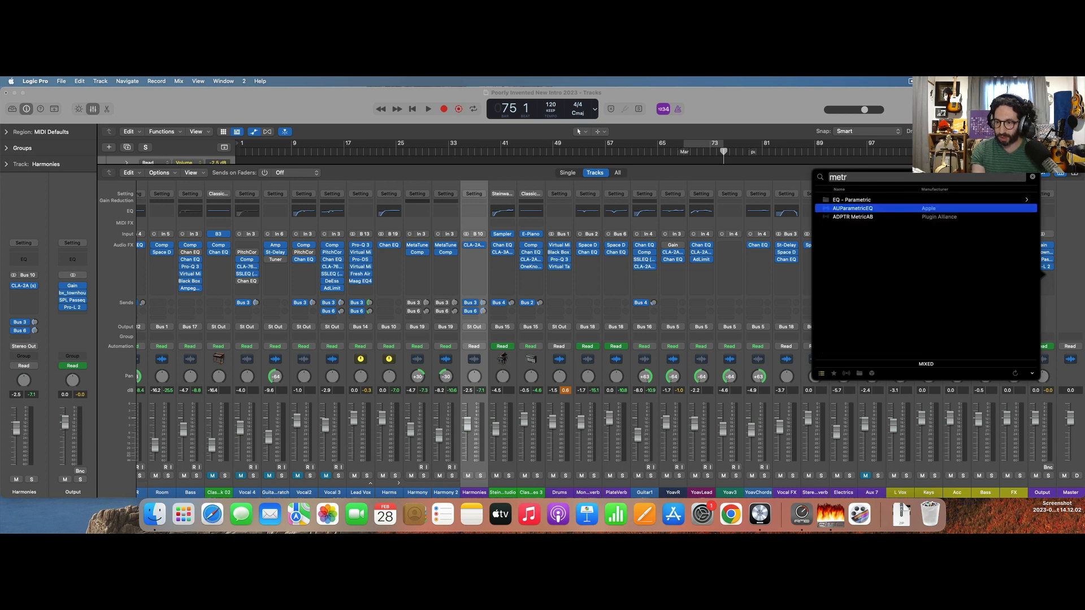
key("Down")
key("Return")
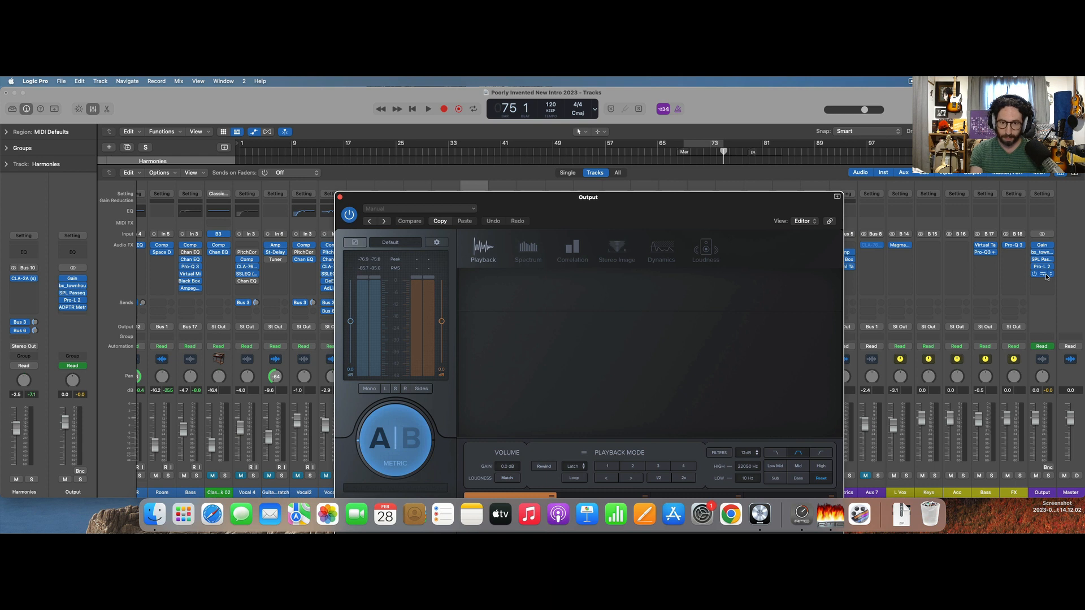
Return the playhead to bar 1, then open the Poorly Invented project's Bounces folder in Finder and sort it by date modified.
key("Return")
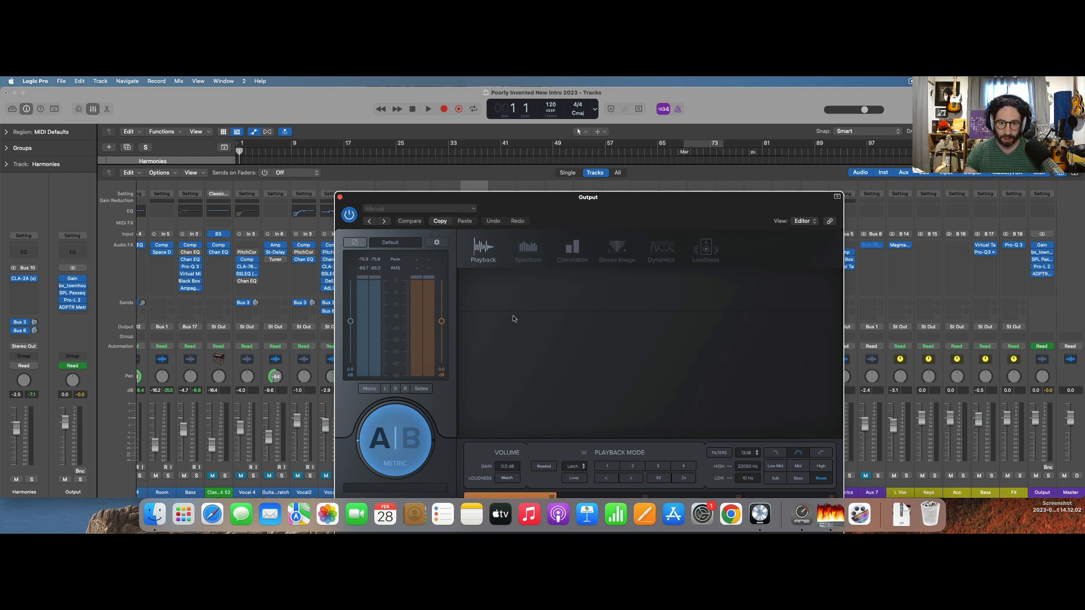
key("F11")
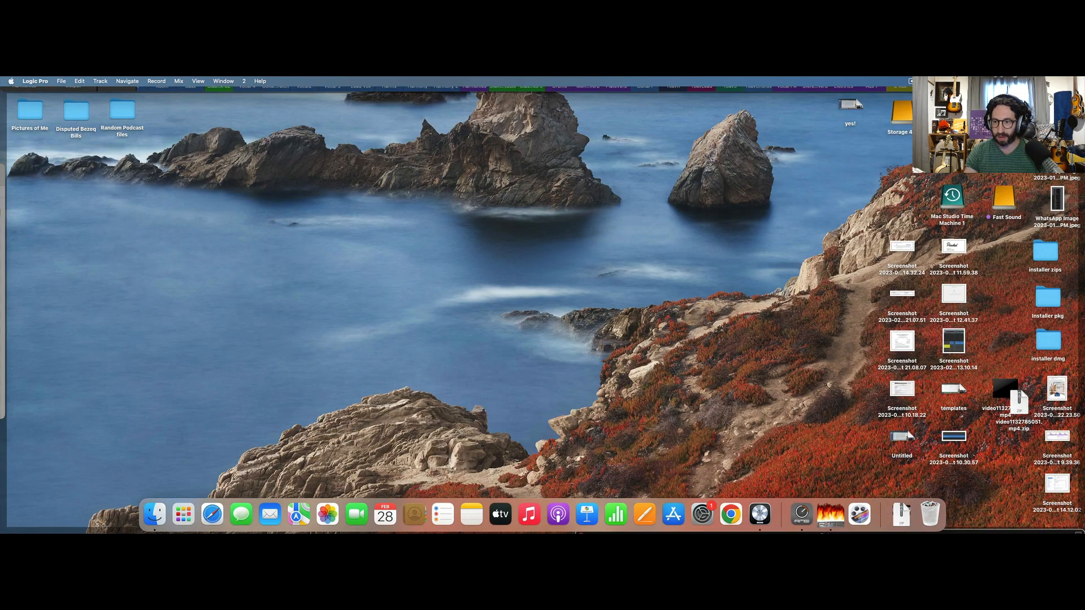
double_click(904, 131)
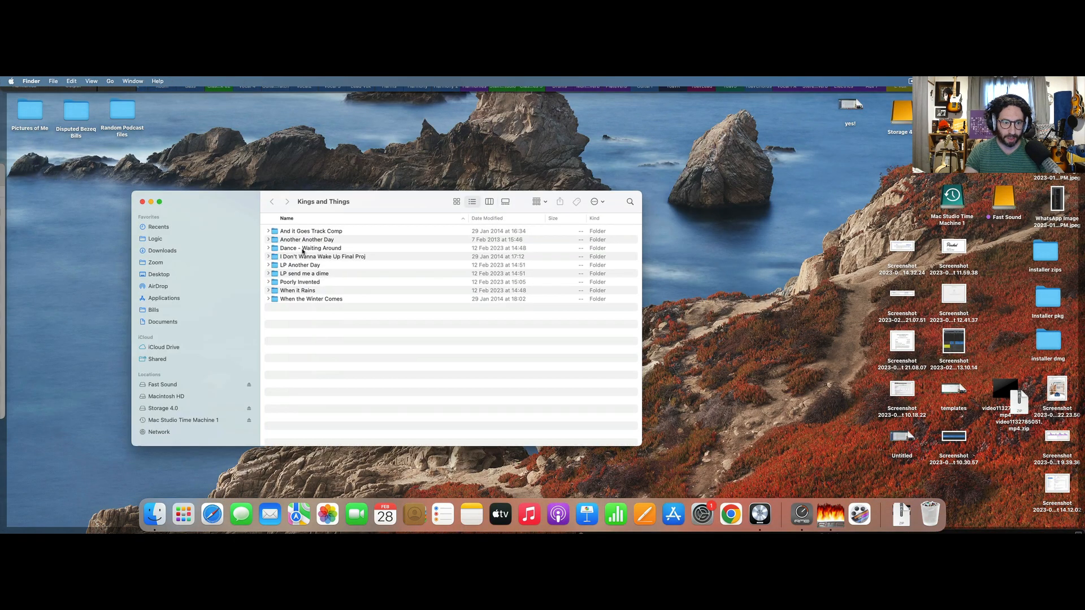
double_click(304, 282)
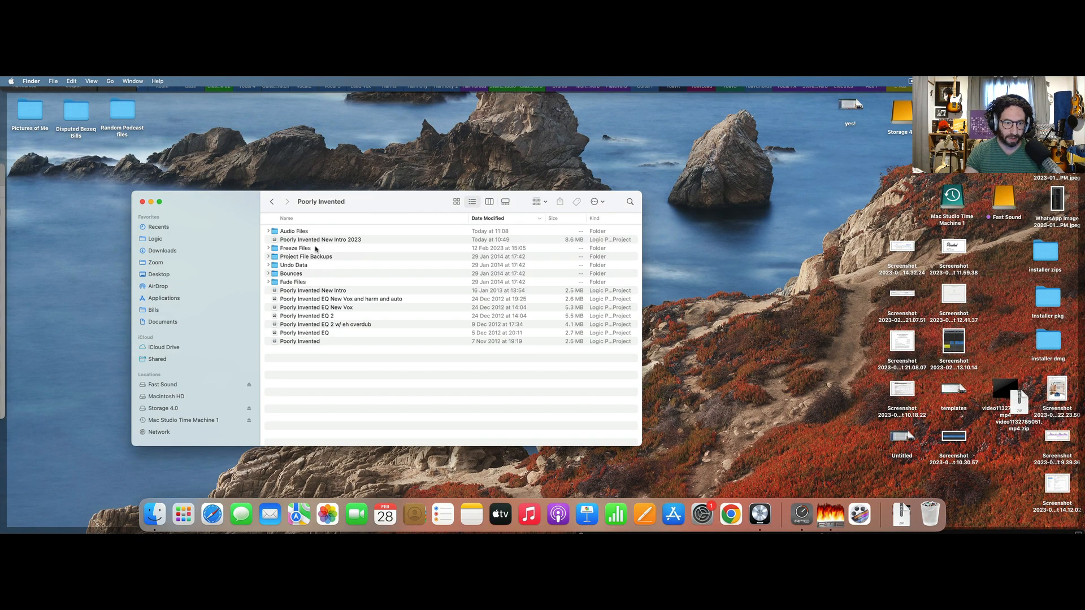
double_click(291, 274)
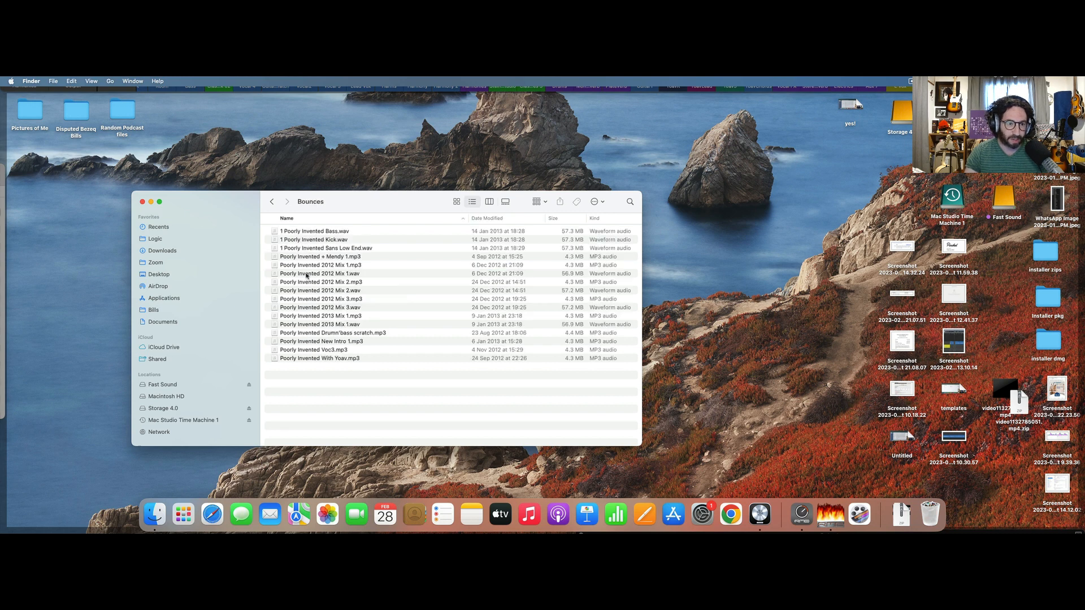
left_click(511, 219)
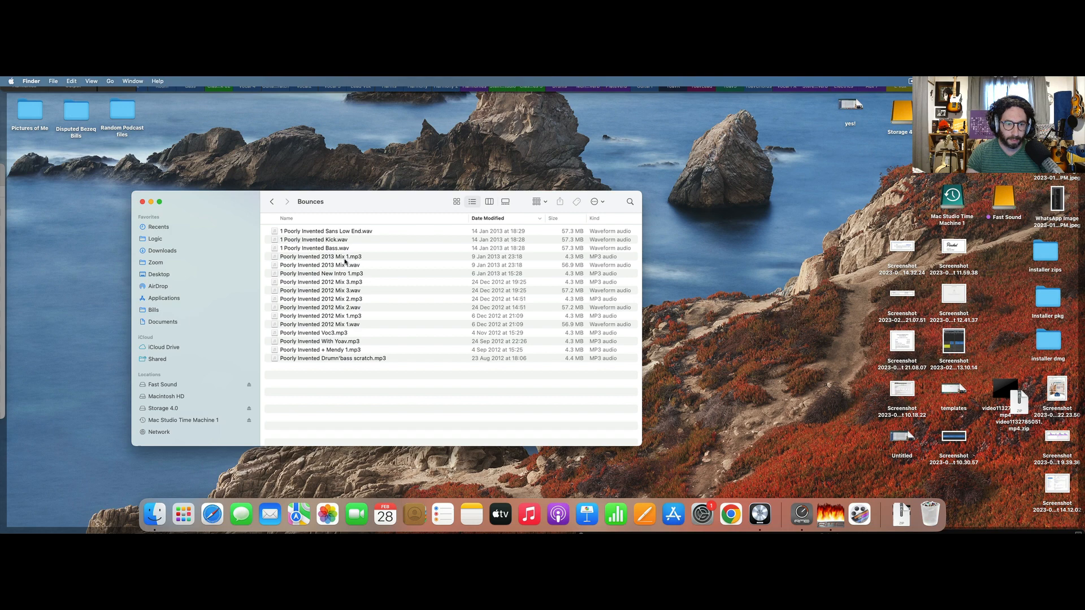
Load Poorly Invented 2013 Mix 1.wav into MetricAB as the reference track and close the open Finder windows.
left_click(338, 266)
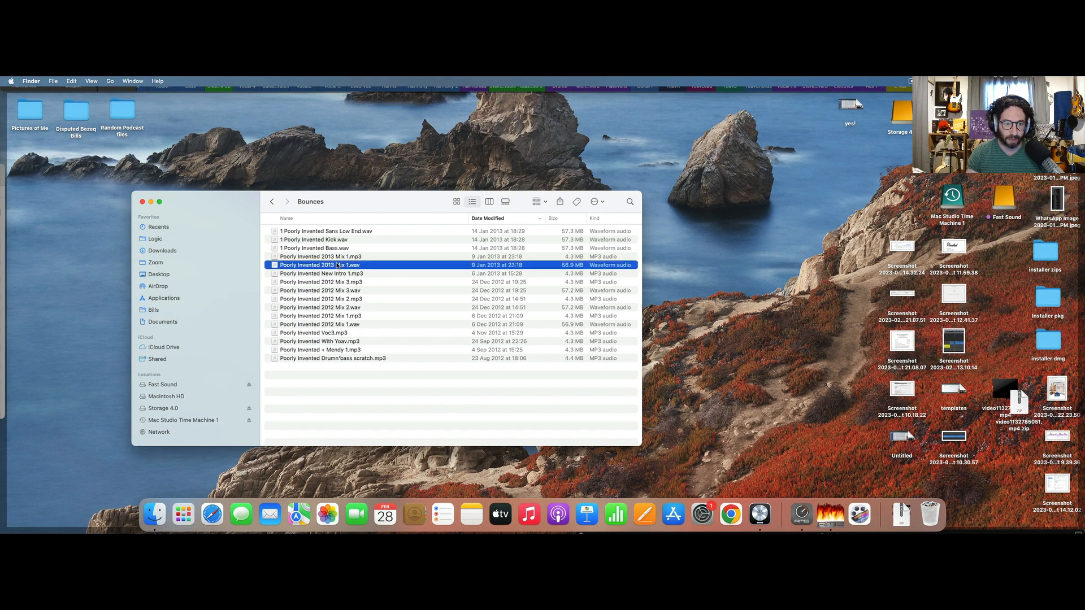
left_click_drag(347, 267, 775, 353)
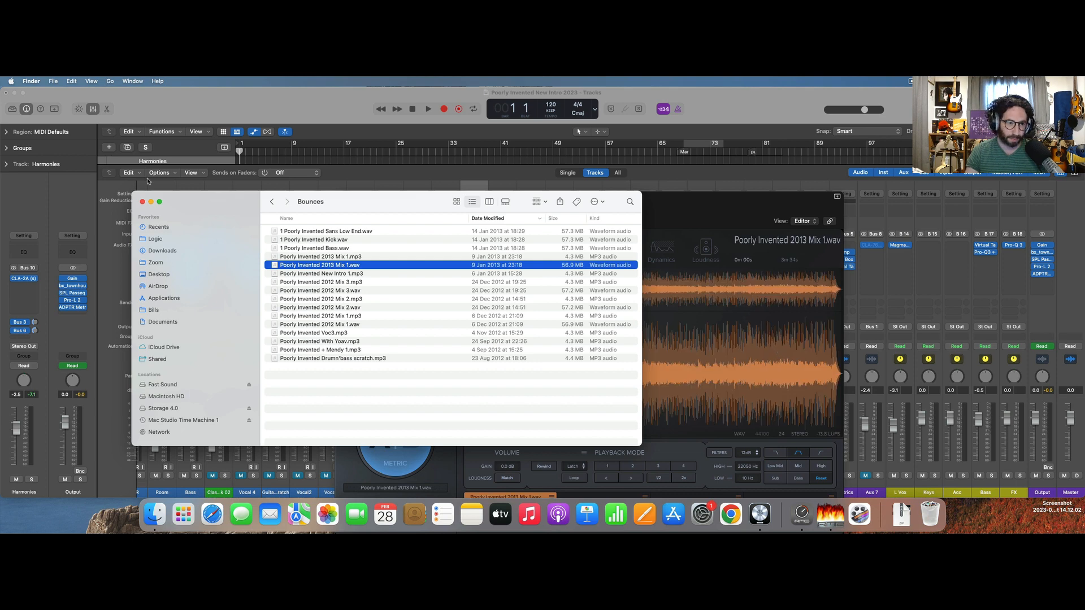
left_click(143, 202)
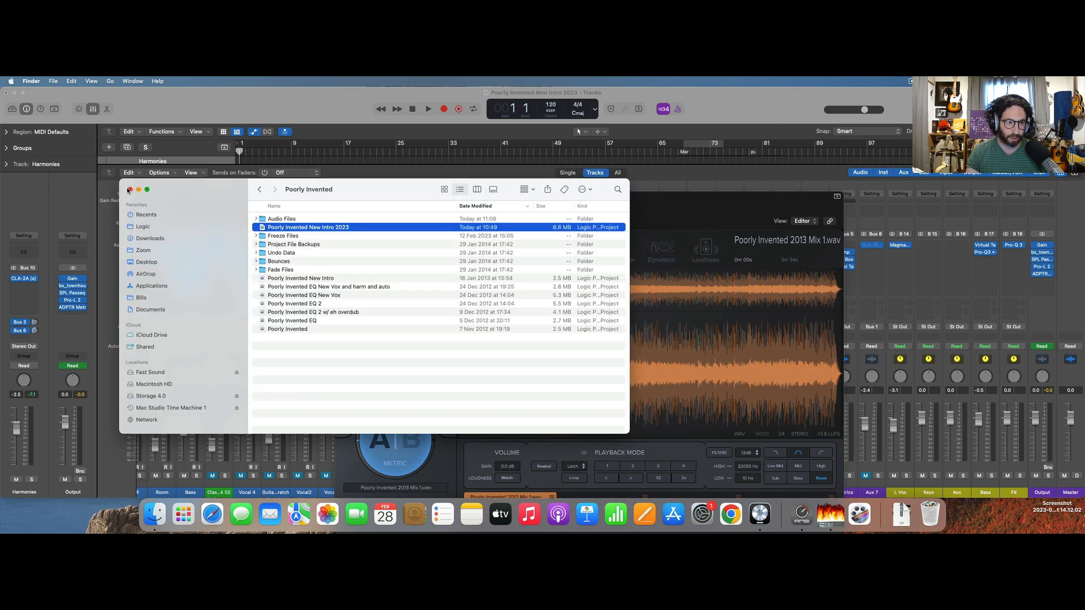
left_click(129, 190)
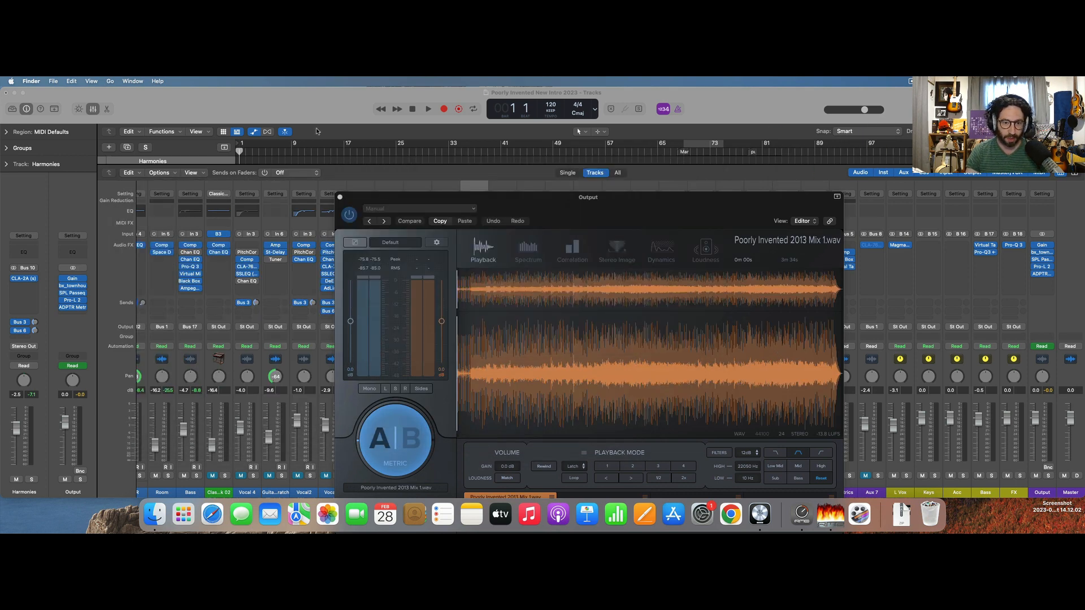
Hide the mixer and place the playhead at bar 3, where the drum regions start.
left_click(292, 159)
key("x")
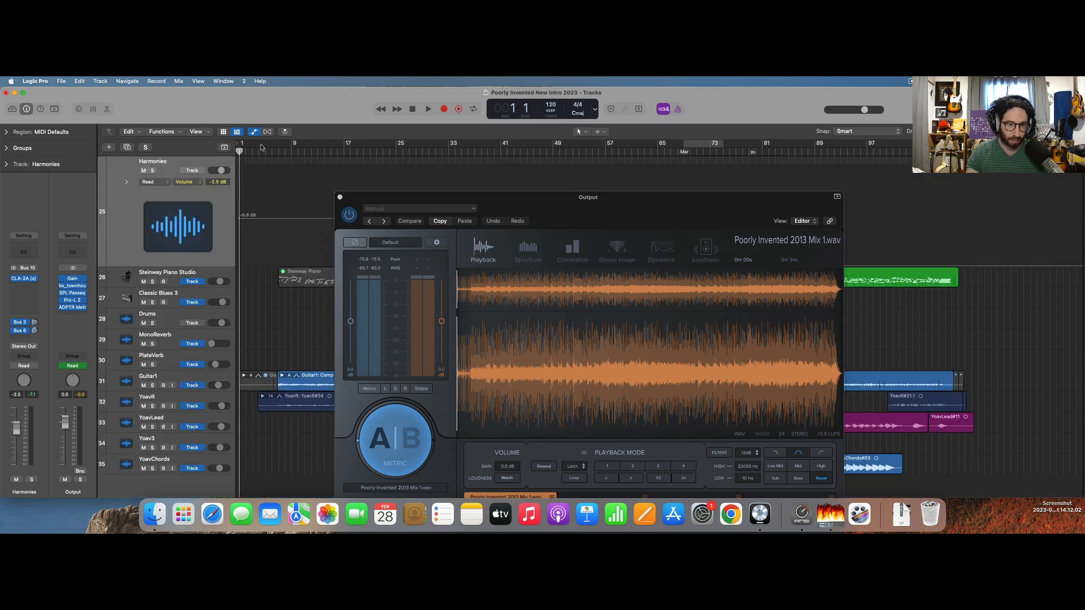
key("space")
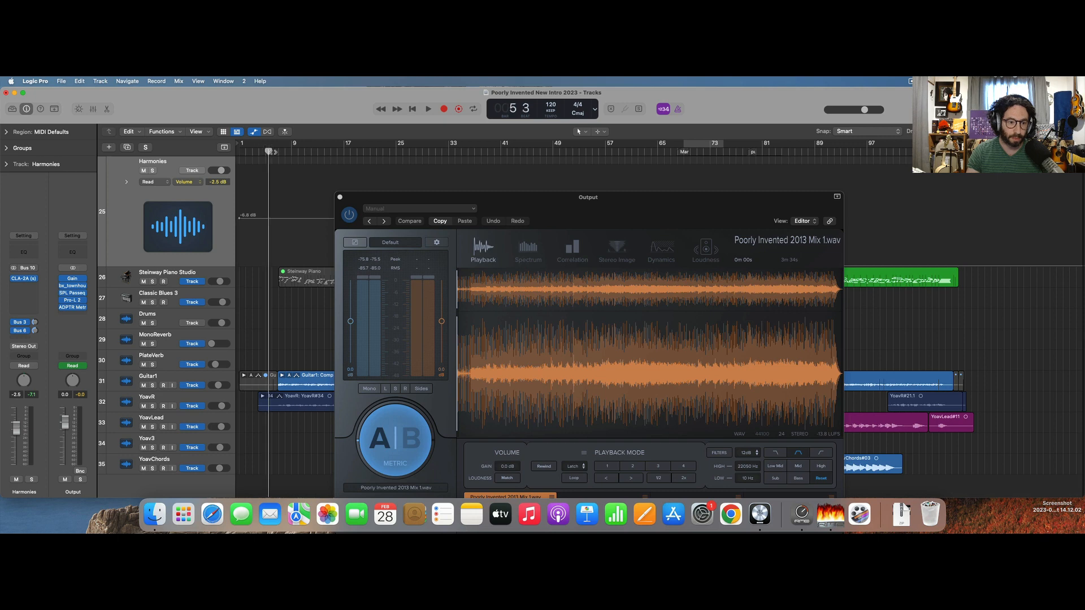
scroll(248, 150, "up", 10)
left_click_drag(264, 150, 253, 151)
left_click(249, 151)
scroll(259, 148, "up", 10)
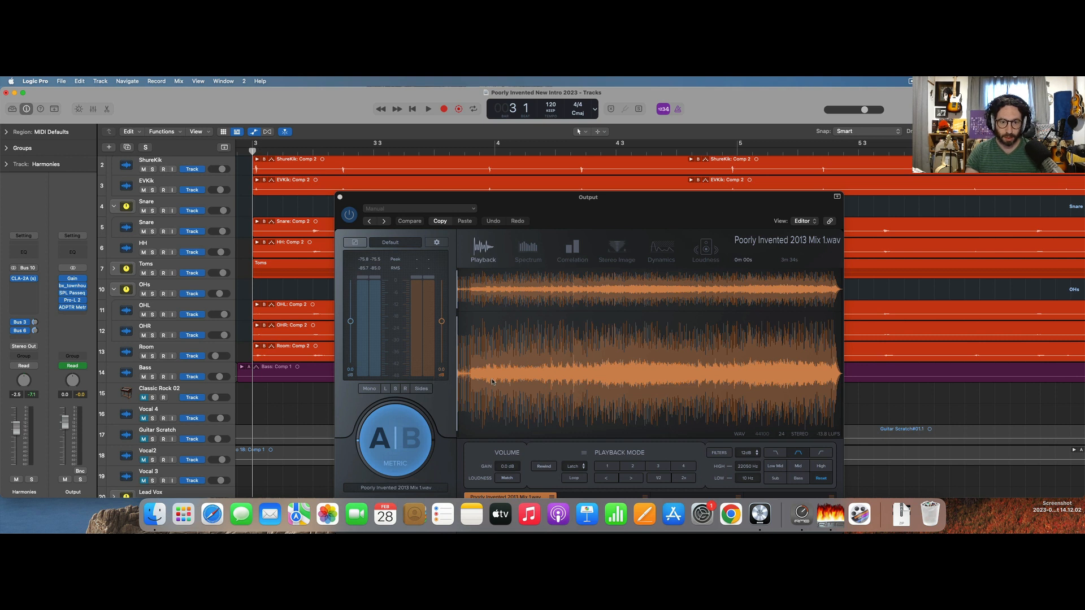
Play from bar 3, switch MetricAB between the current mix and the 2013 reference, and stop on the current mix around bar 14.
key("space")
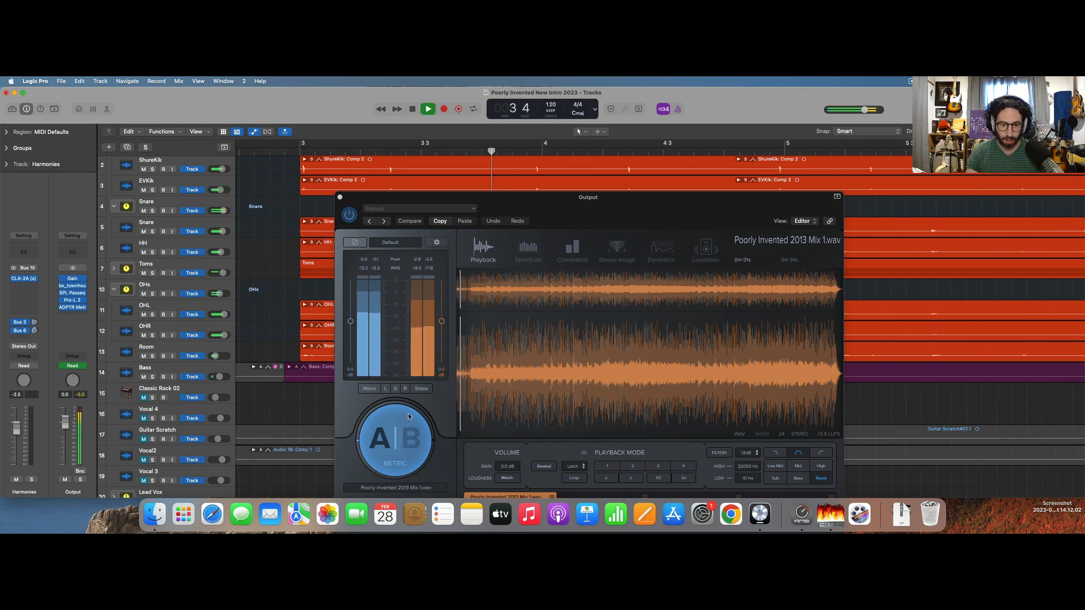
left_click(410, 417)
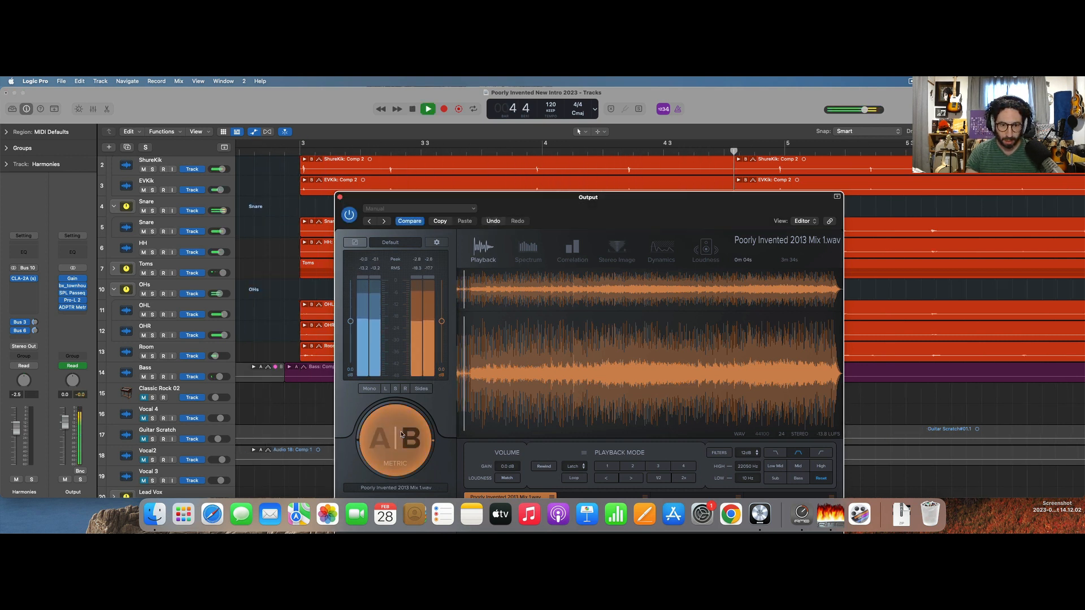
left_click(401, 434)
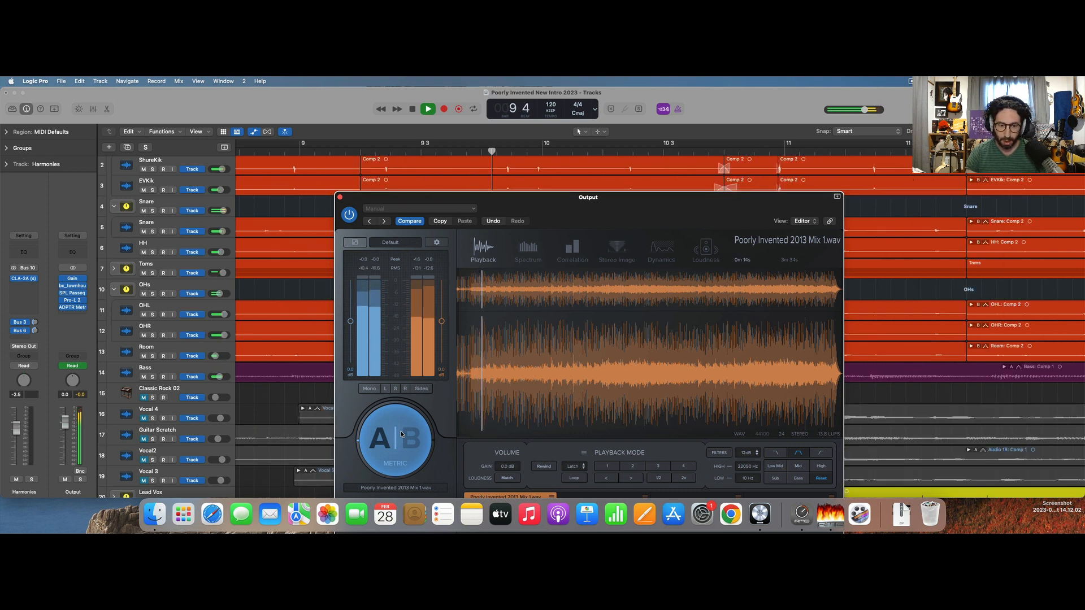
left_click(401, 434)
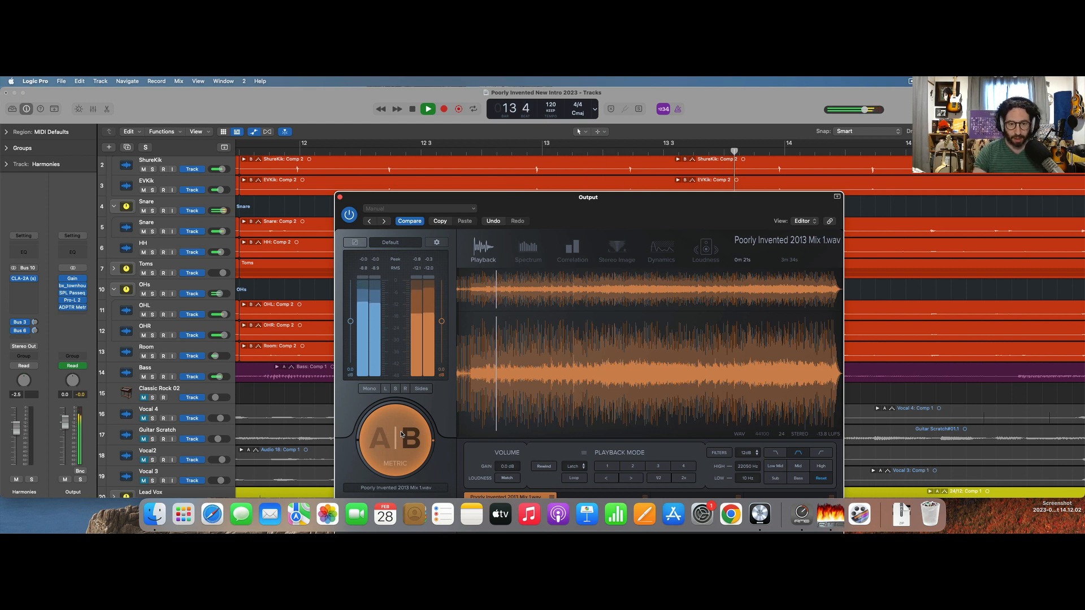
key("space")
left_click(402, 433)
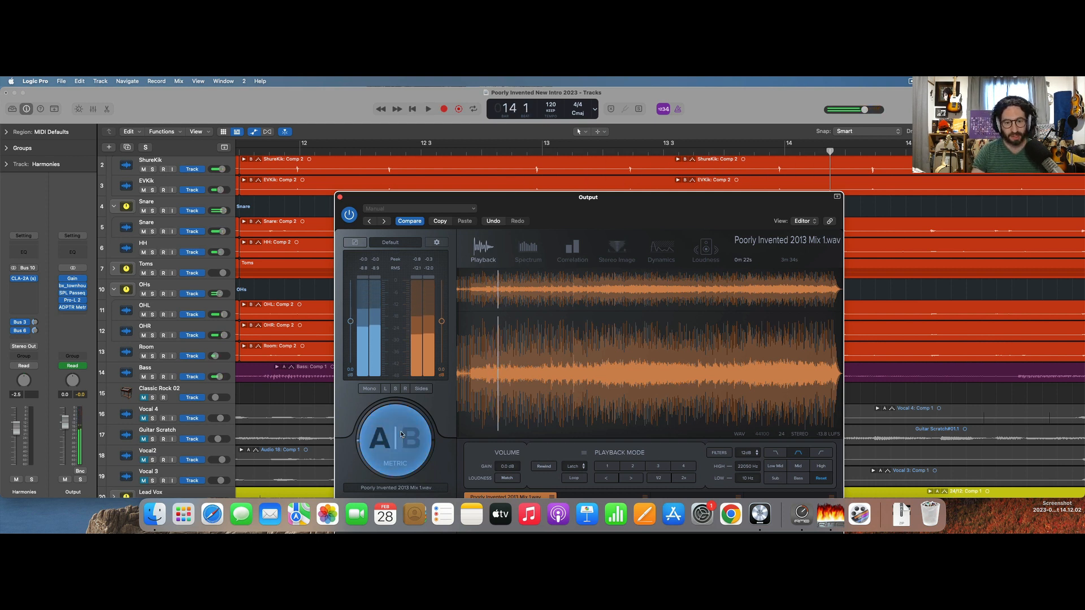
Resume from bar 14 on the current mix, compare it with the 2013 reference, and stop around bar 19.
key("space")
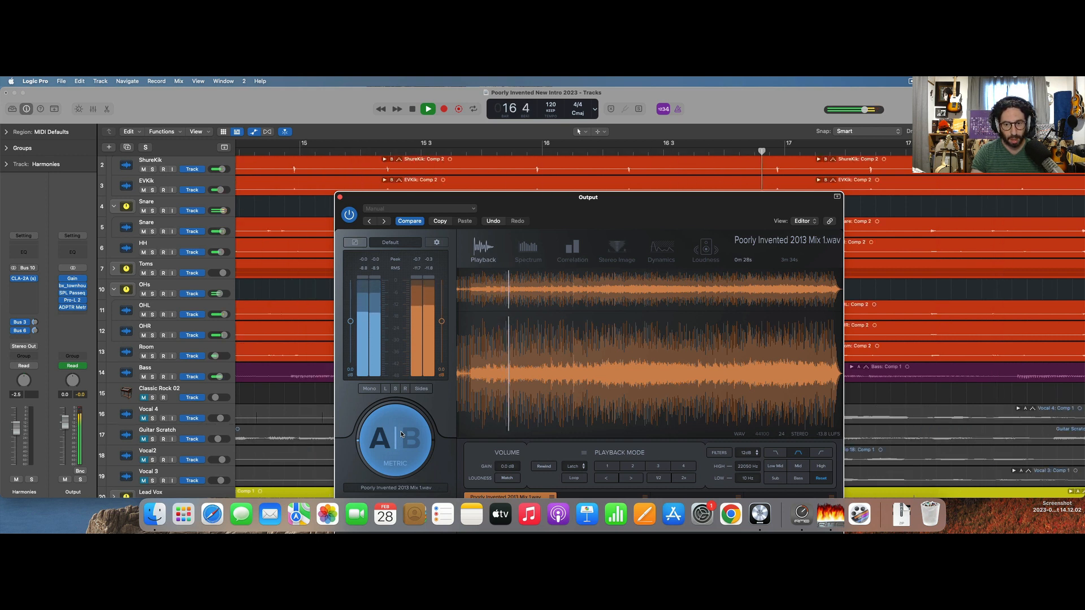
left_click(401, 434)
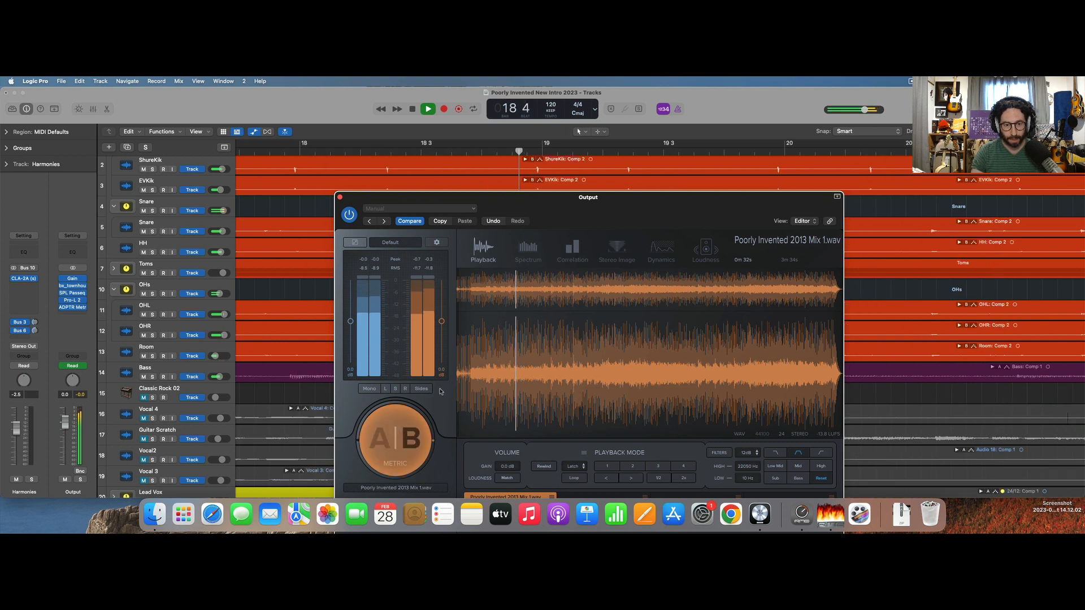
key("space")
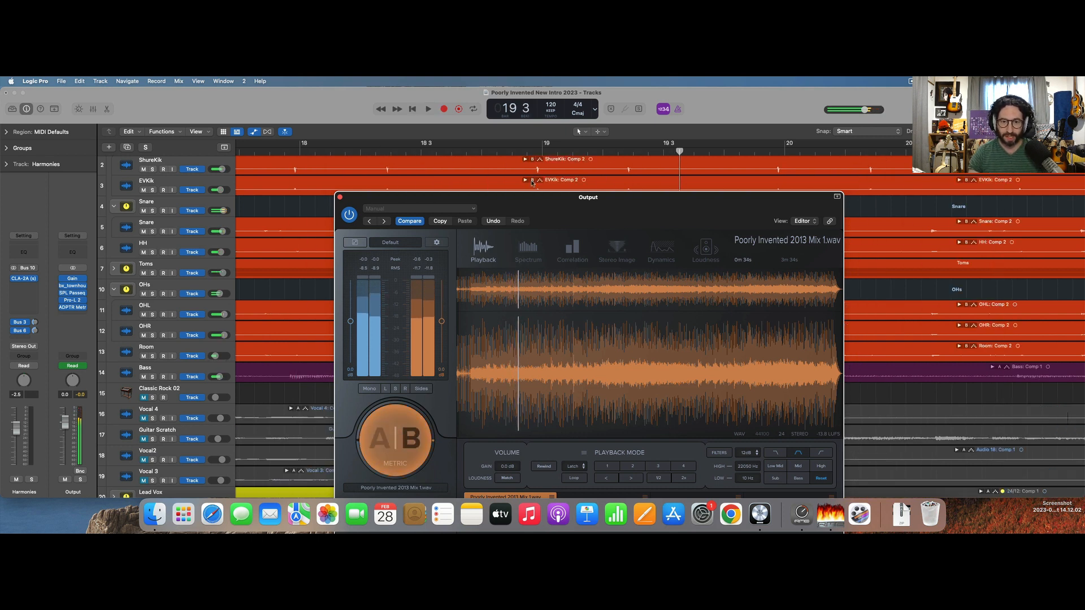
key("super+Left")
key("super+Left")
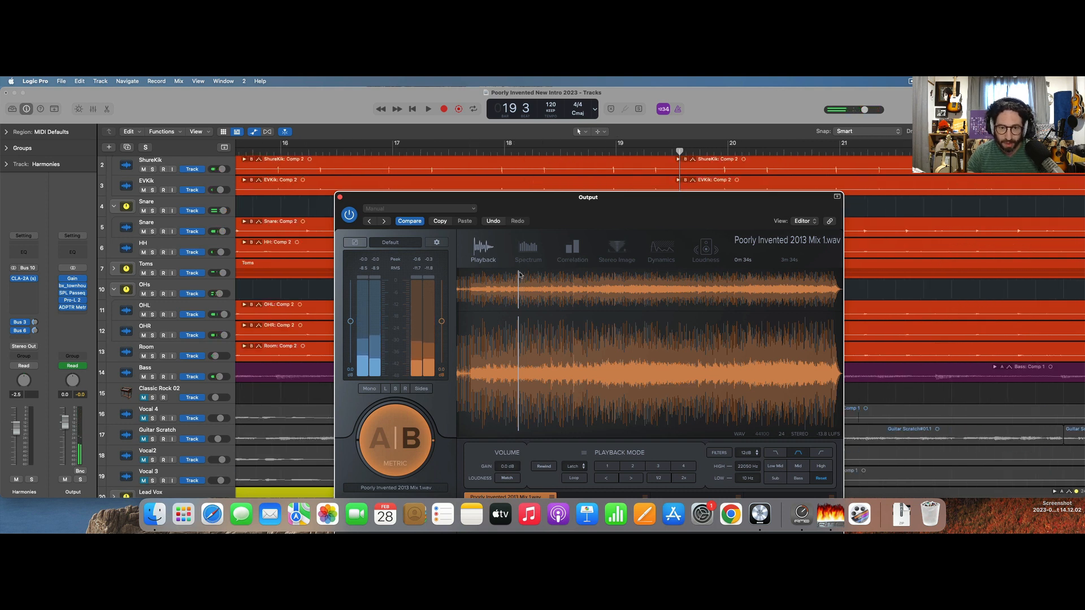
Audition the 2013 reference from about 1m 10s, then from about 0m 01s, by relocating its playback position in MetricAB.
left_click(483, 278)
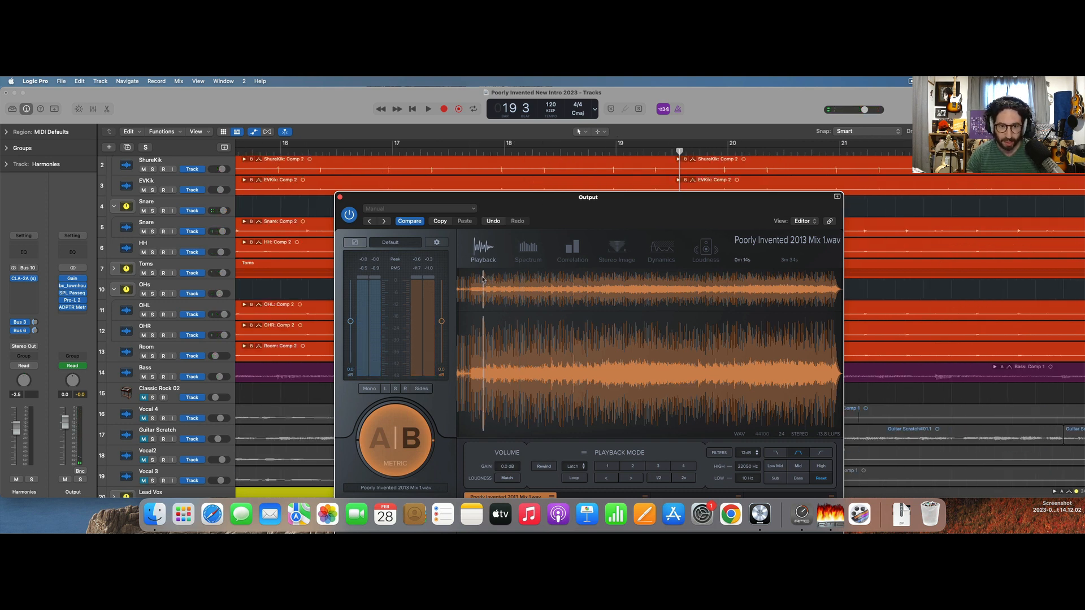
left_click(581, 293)
key("space")
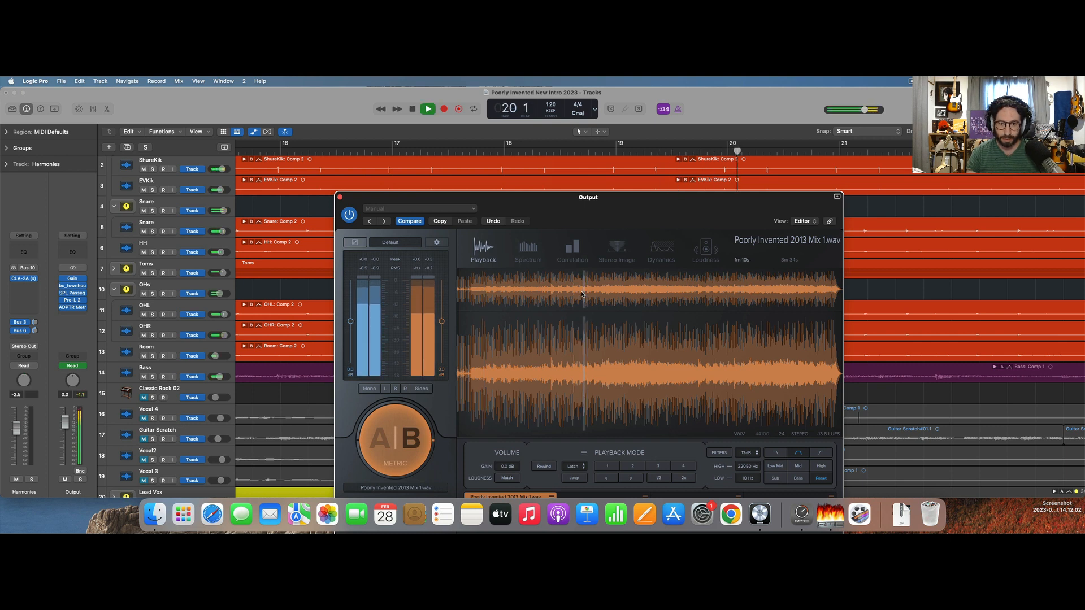
key("space")
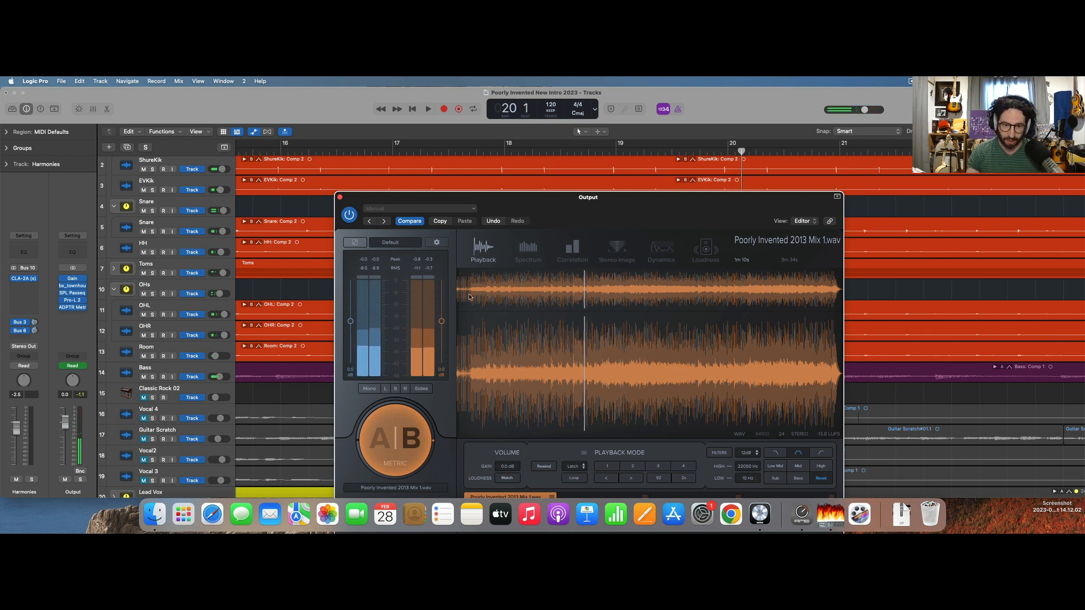
left_click(459, 287)
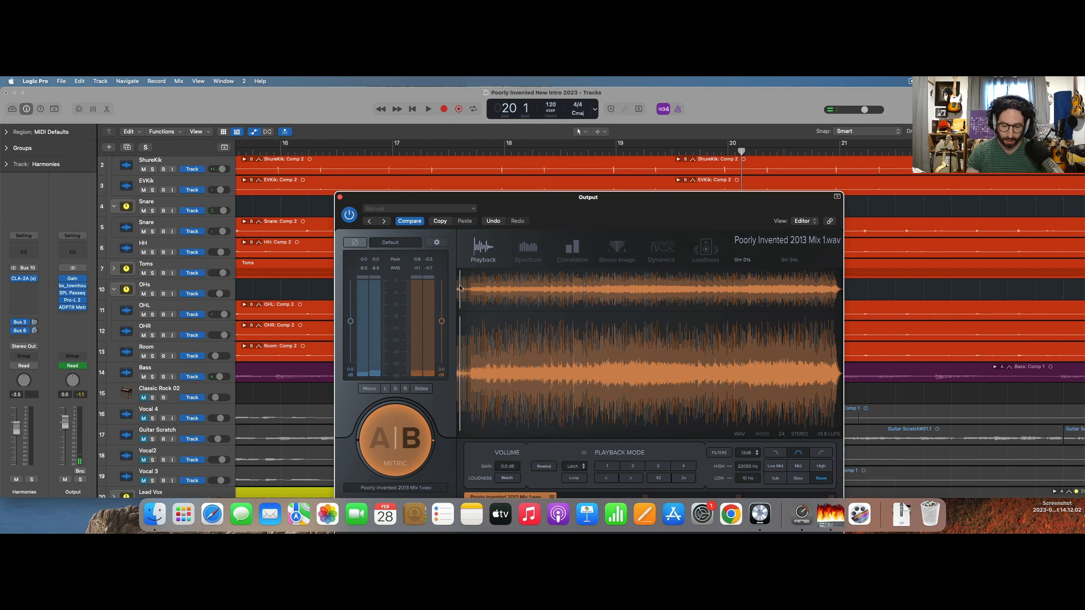
key("space")
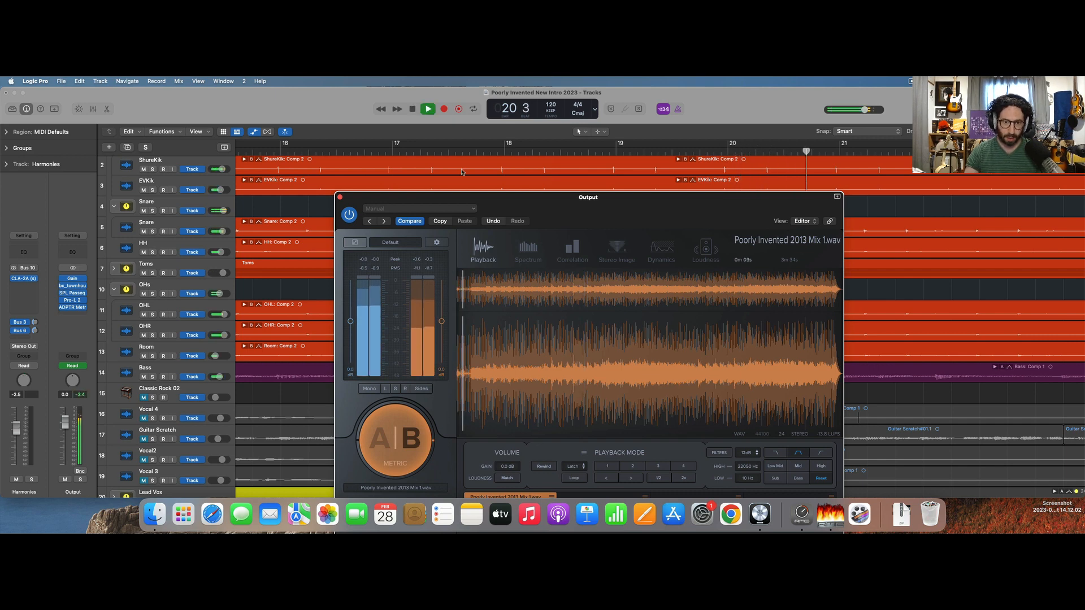
Restart playback from bar 3 and compare the current mix with the 2013 reference in MetricAB, ending on the reference.
key("super+Left")
key("super+Left")
key("super+Left")
key("super+Left")
key("super+Left")
key("super+Left")
key("super+Left")
left_click(253, 151)
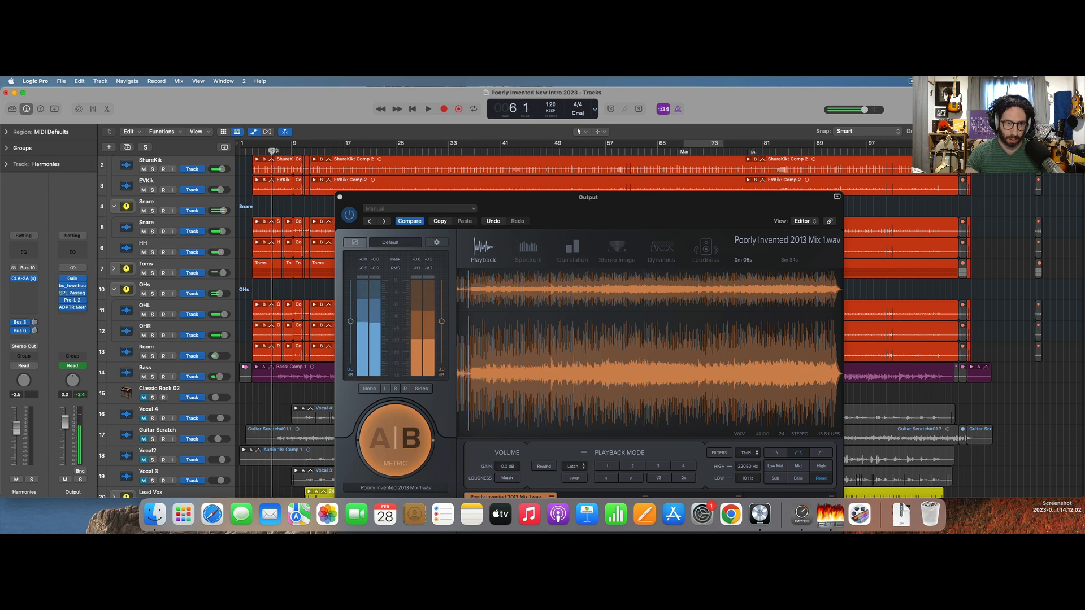
left_click(408, 453)
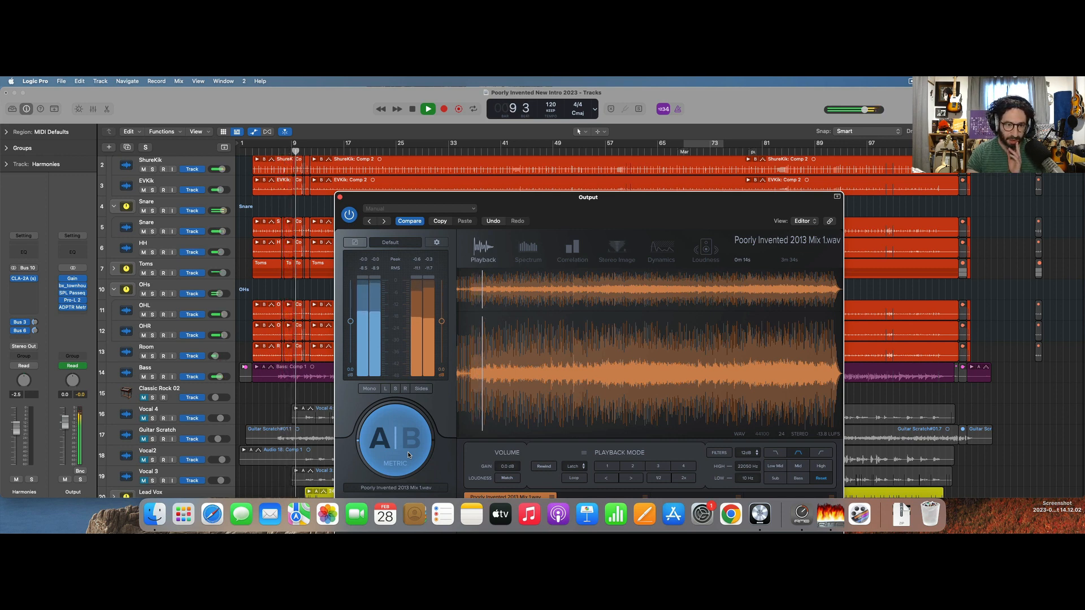
left_click(408, 452)
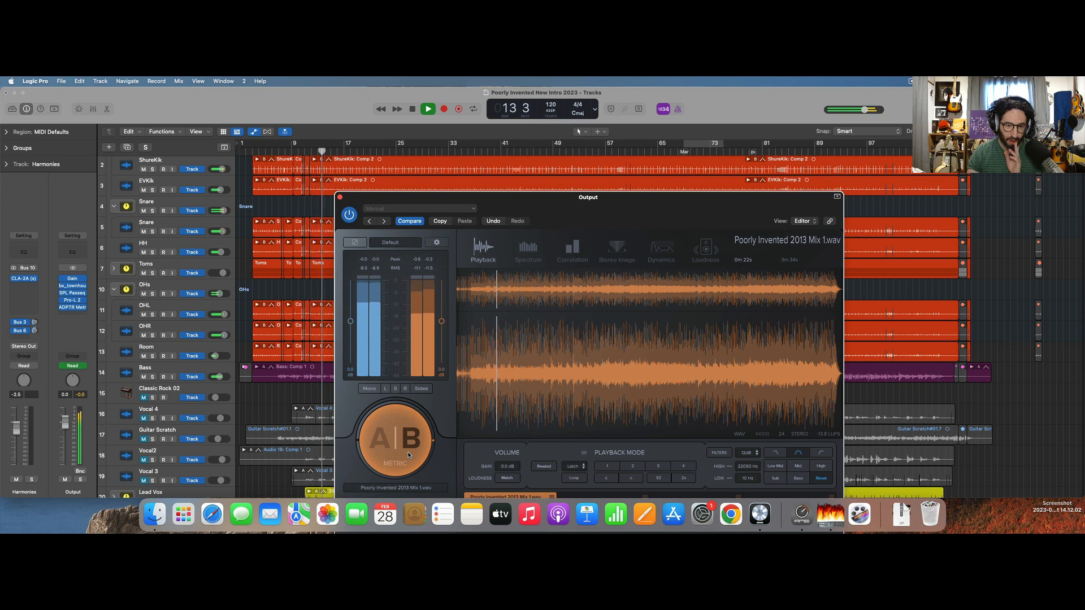
Switch MetricAB back to the current mix, stop playback around bar 17, and close the plug-in window.
left_click(408, 452)
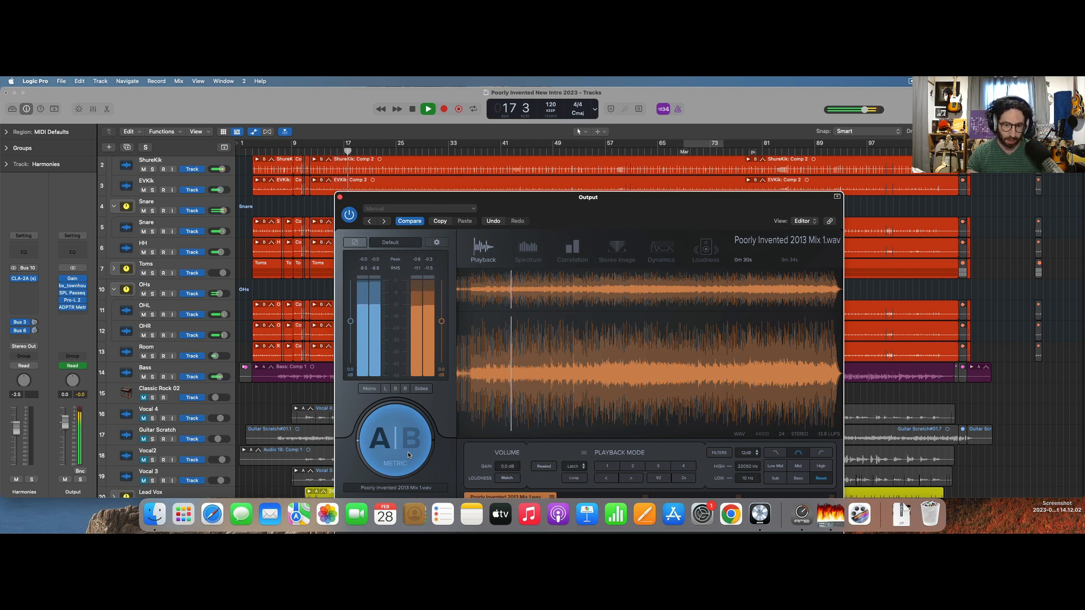
key("space")
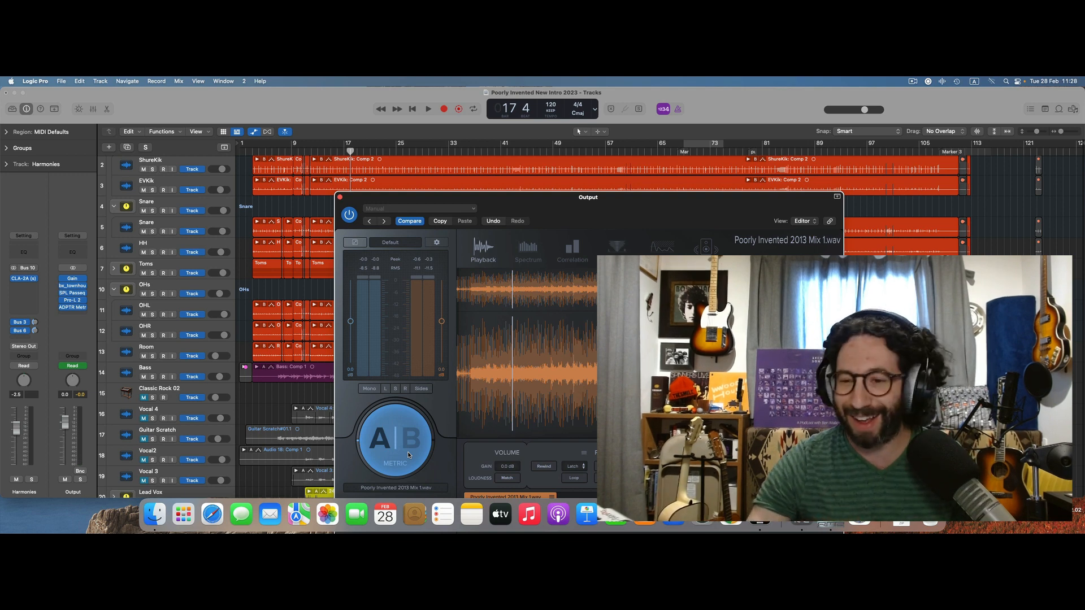
left_click(339, 198)
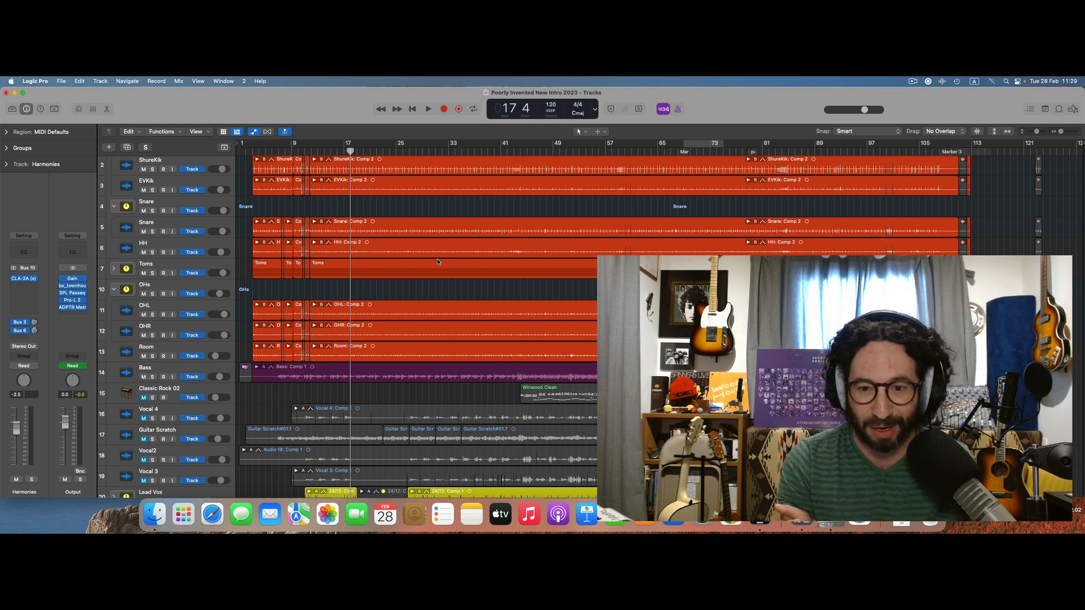
Move the playhead from the intro to bar 69, at the start of the marker section.
scroll(437, 261, "down", 10)
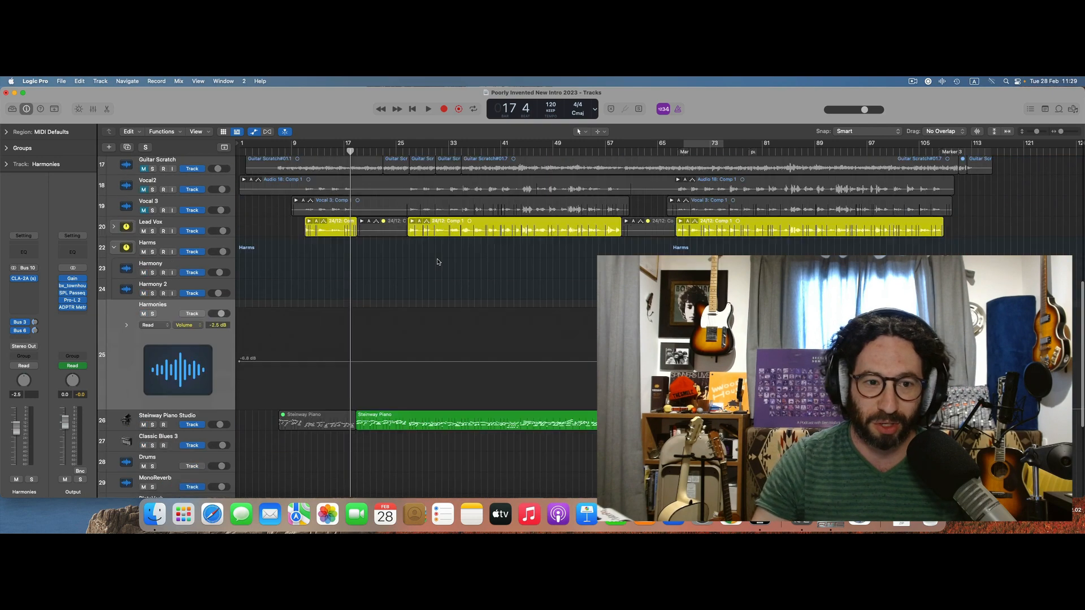
scroll(436, 261, "up", 9)
scroll(436, 261, "down", 15)
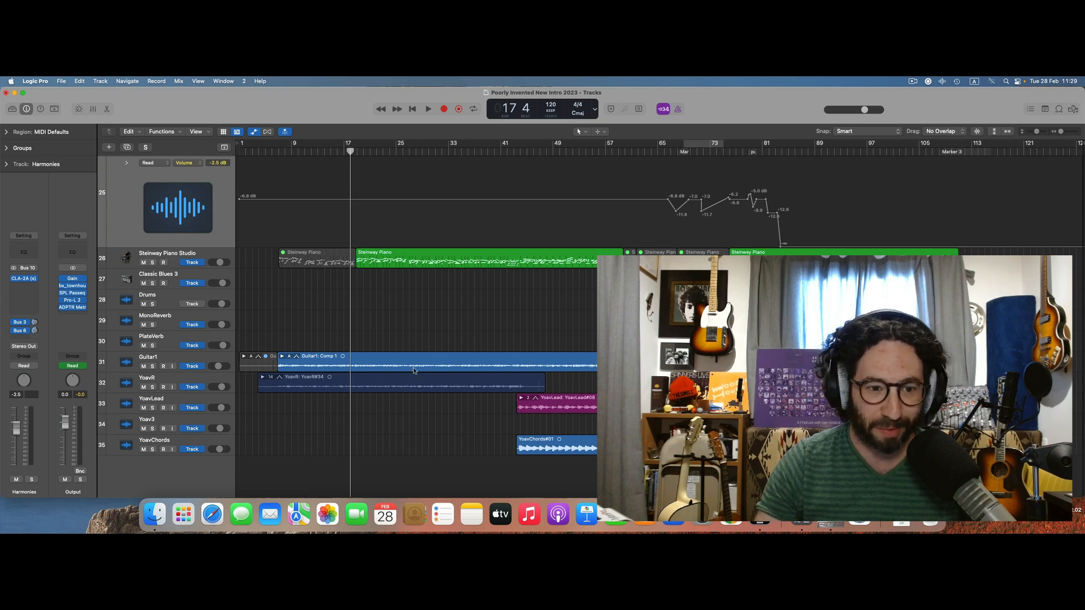
scroll(418, 316, "up", 20)
scroll(418, 317, "down", 20)
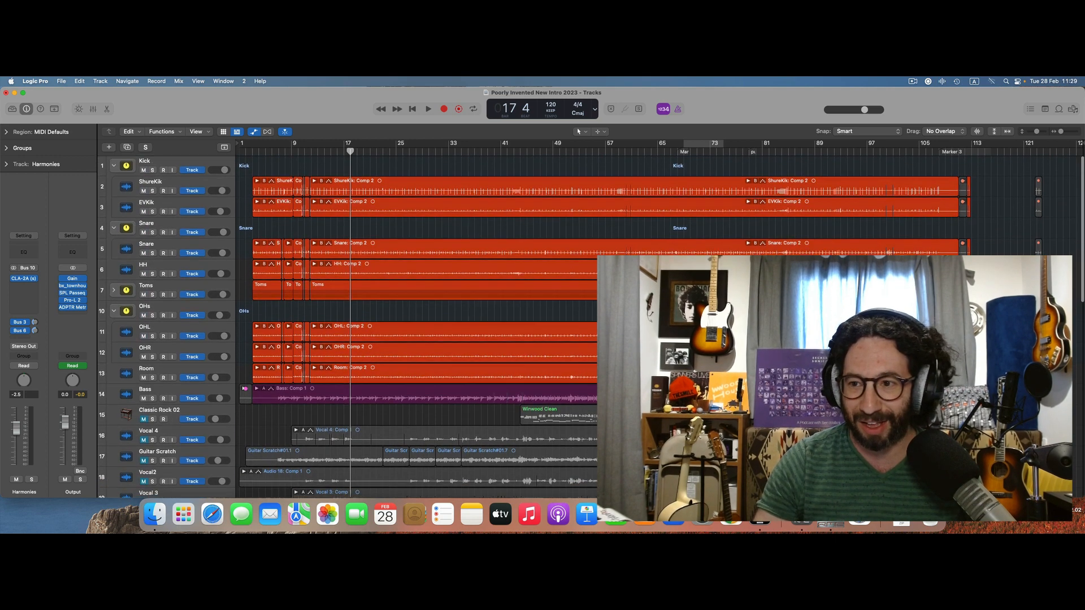
scroll(626, 224, "up", 1)
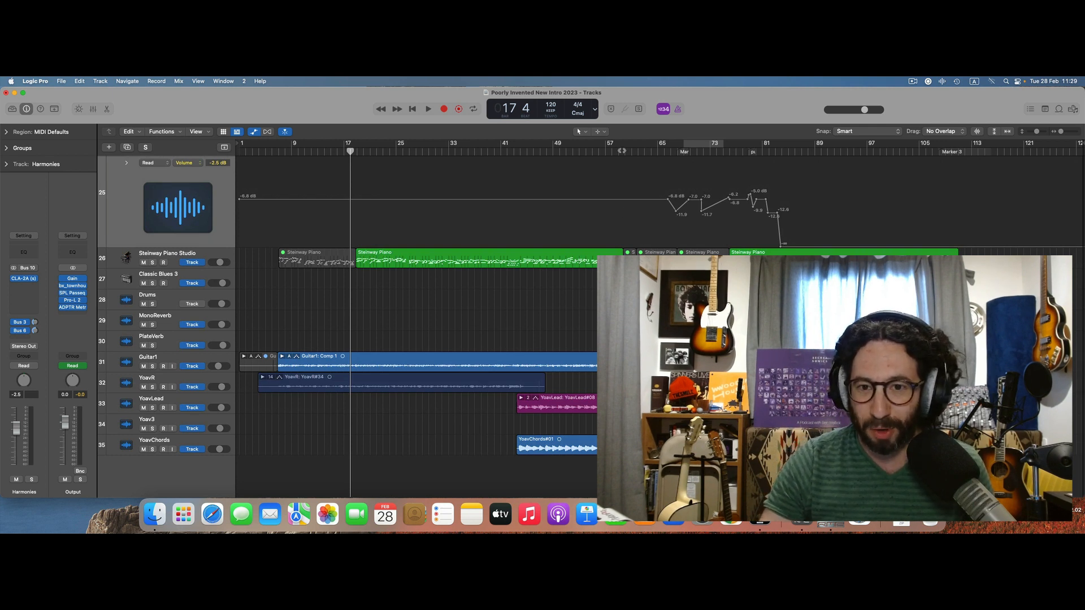
left_click_drag(618, 151, 686, 151)
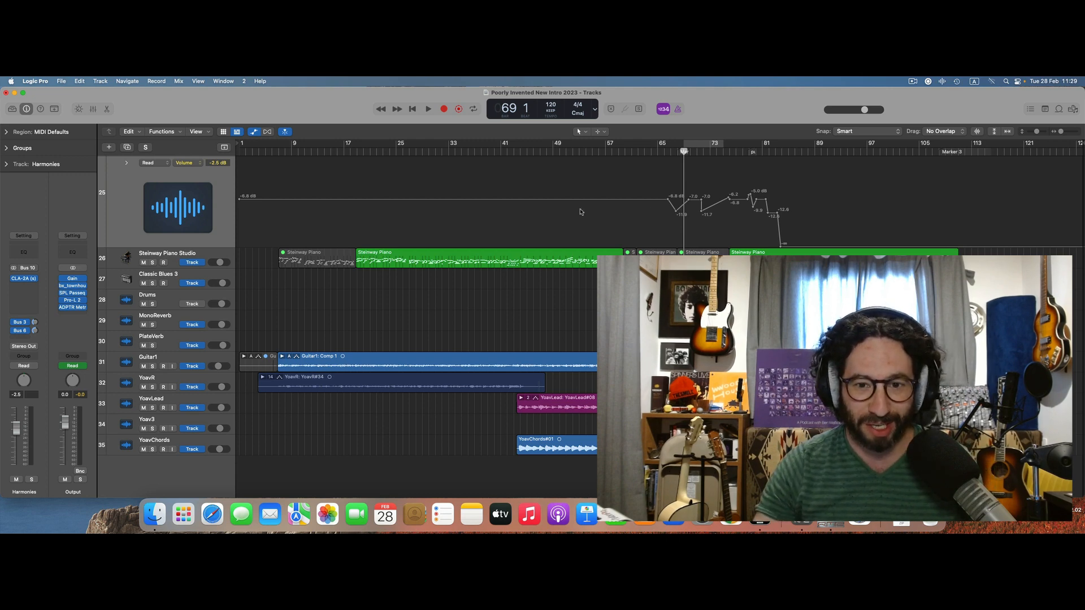
scroll(580, 211, "up", 15)
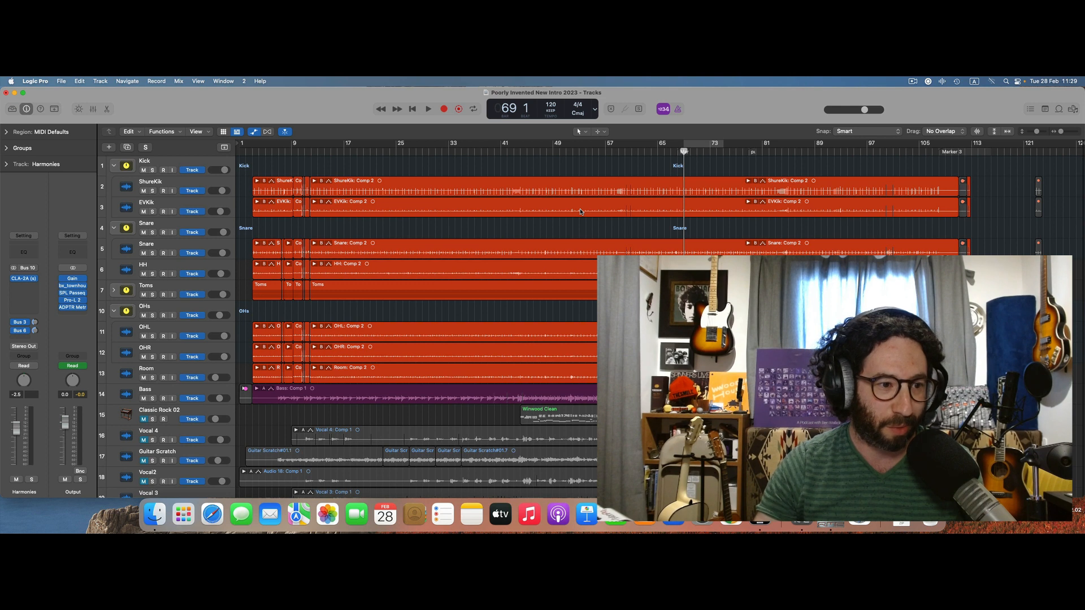